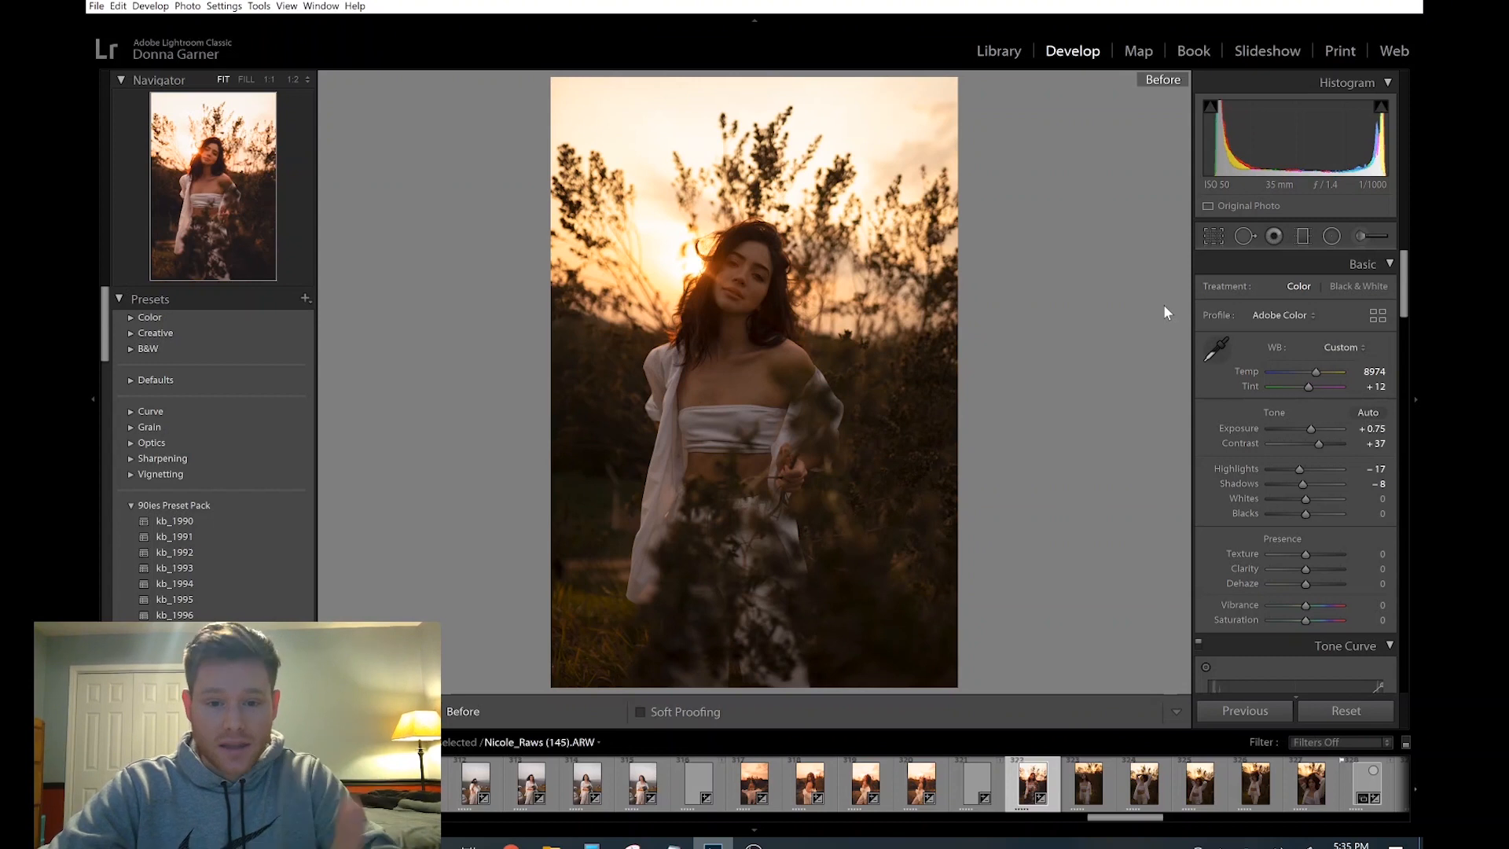
Toggle the before view of the edited portrait, and launch Adobe Lightroom Classic from the desktop.
{"action": "key", "text": "backslash"}
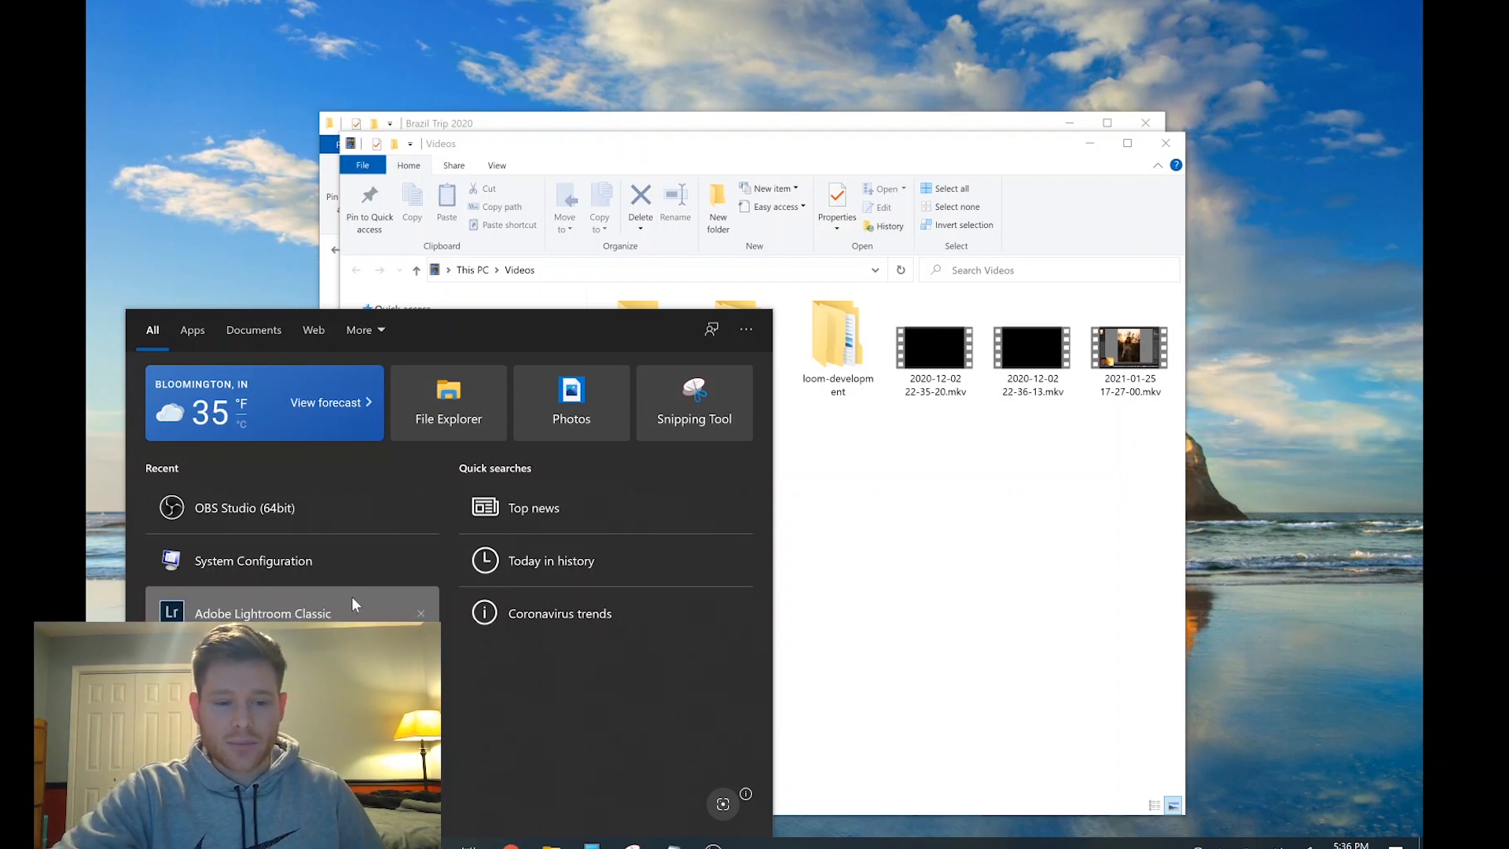
{"action": "left_click", "coordinate": [256, 611]}
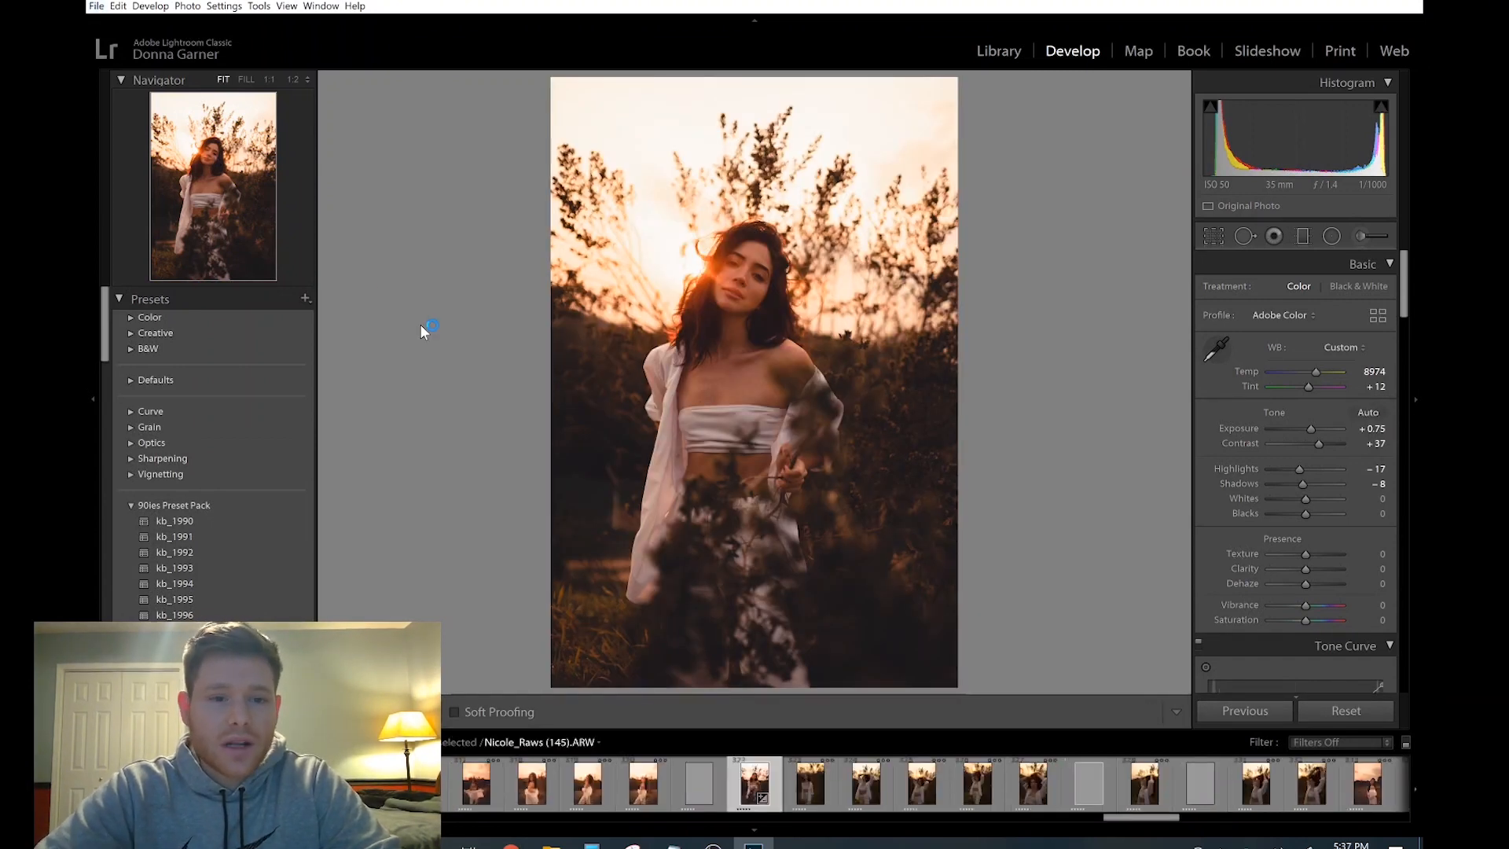
Create a new catalog named "Video" in the Pictures folder, skipping the current catalog's backup this time, and close the Videos folder window.
{"action": "left_click", "coordinate": [97, 6]}
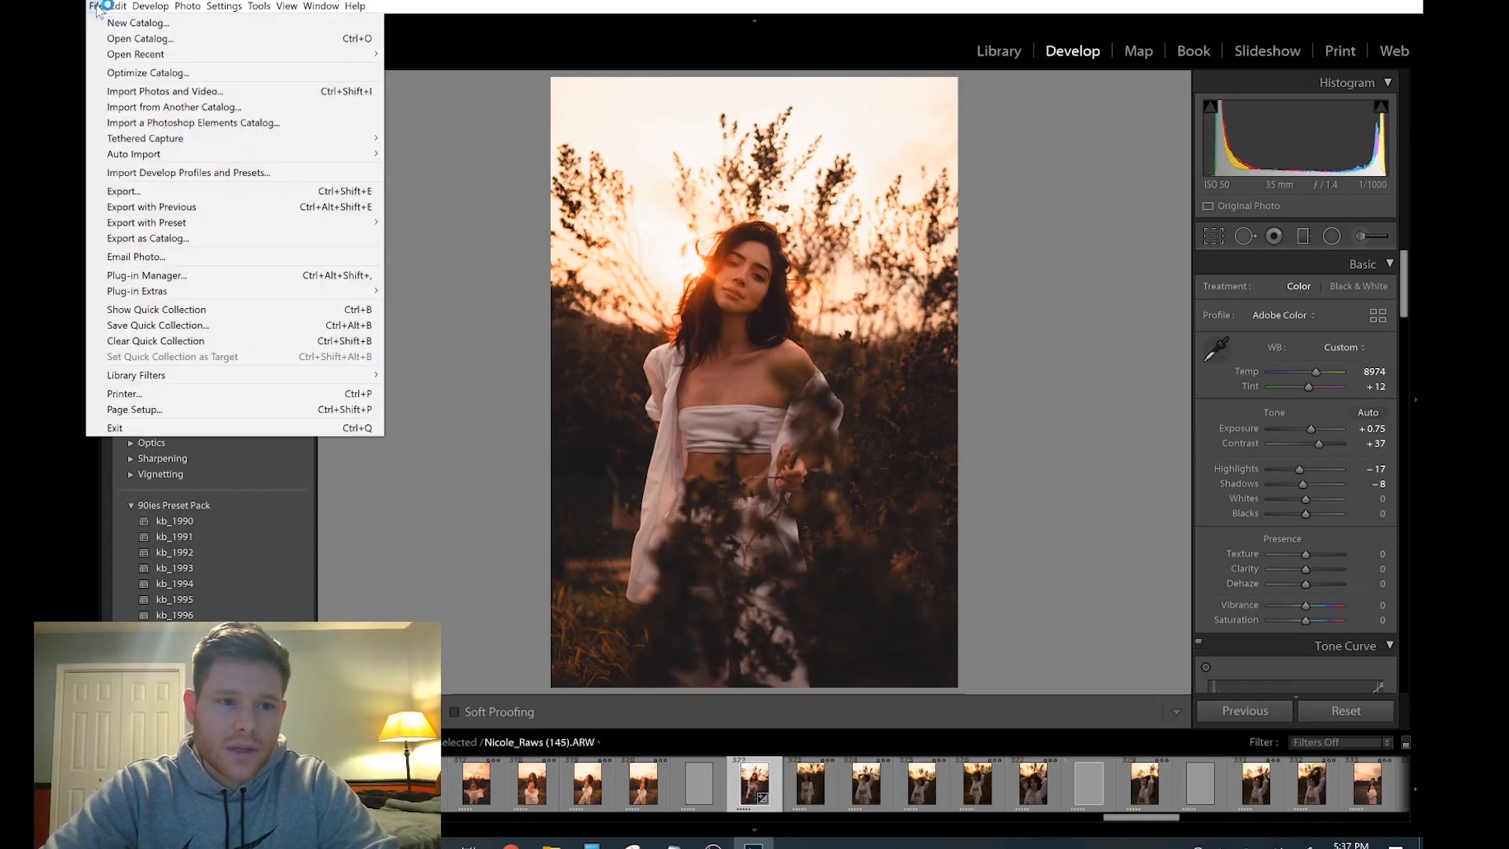
{"action": "left_click", "coordinate": [156, 20]}
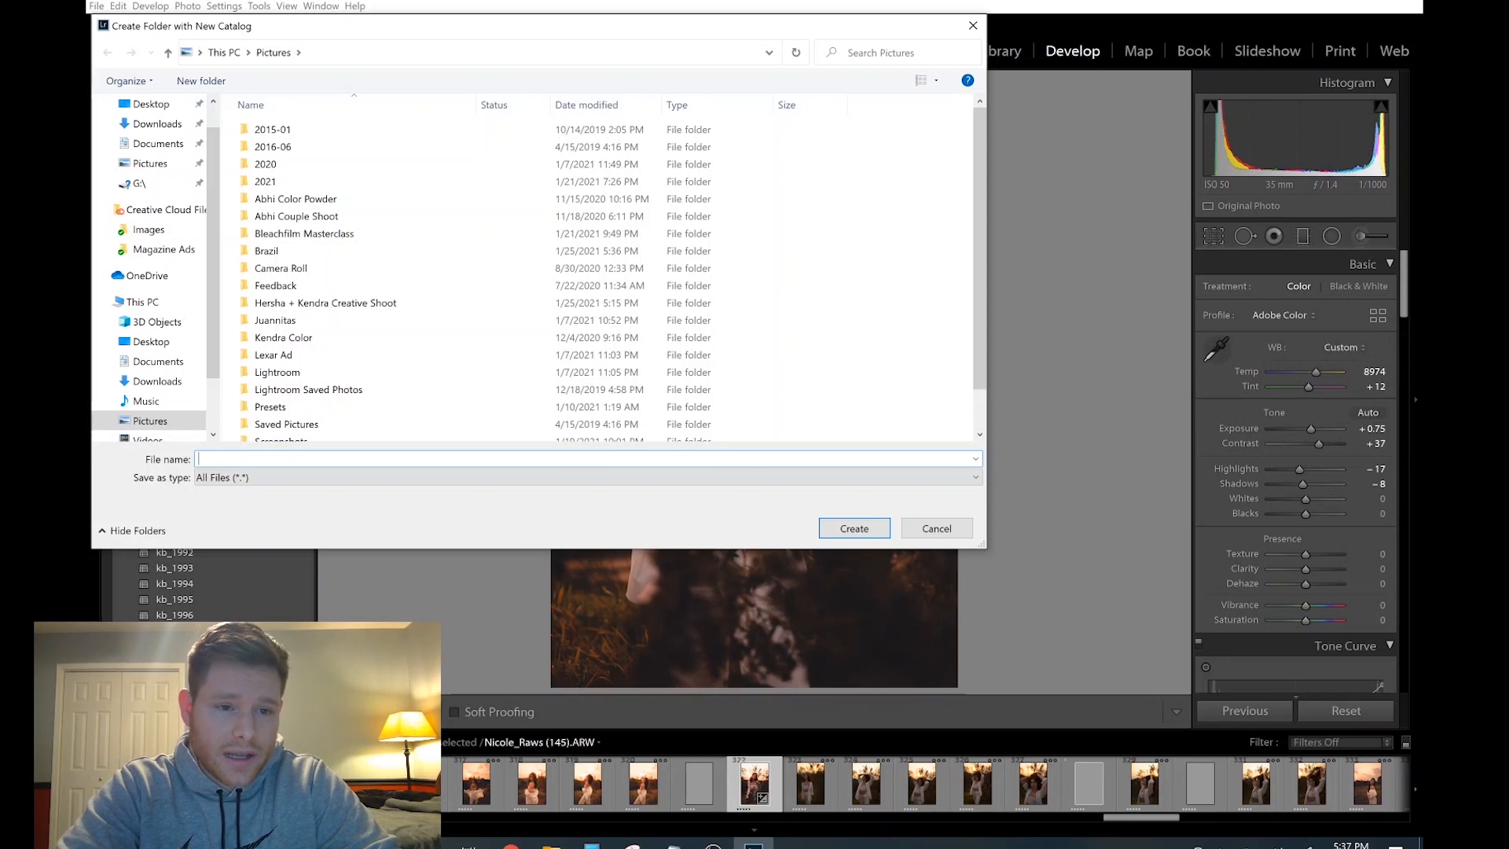
{"action": "type", "text": "Video"}
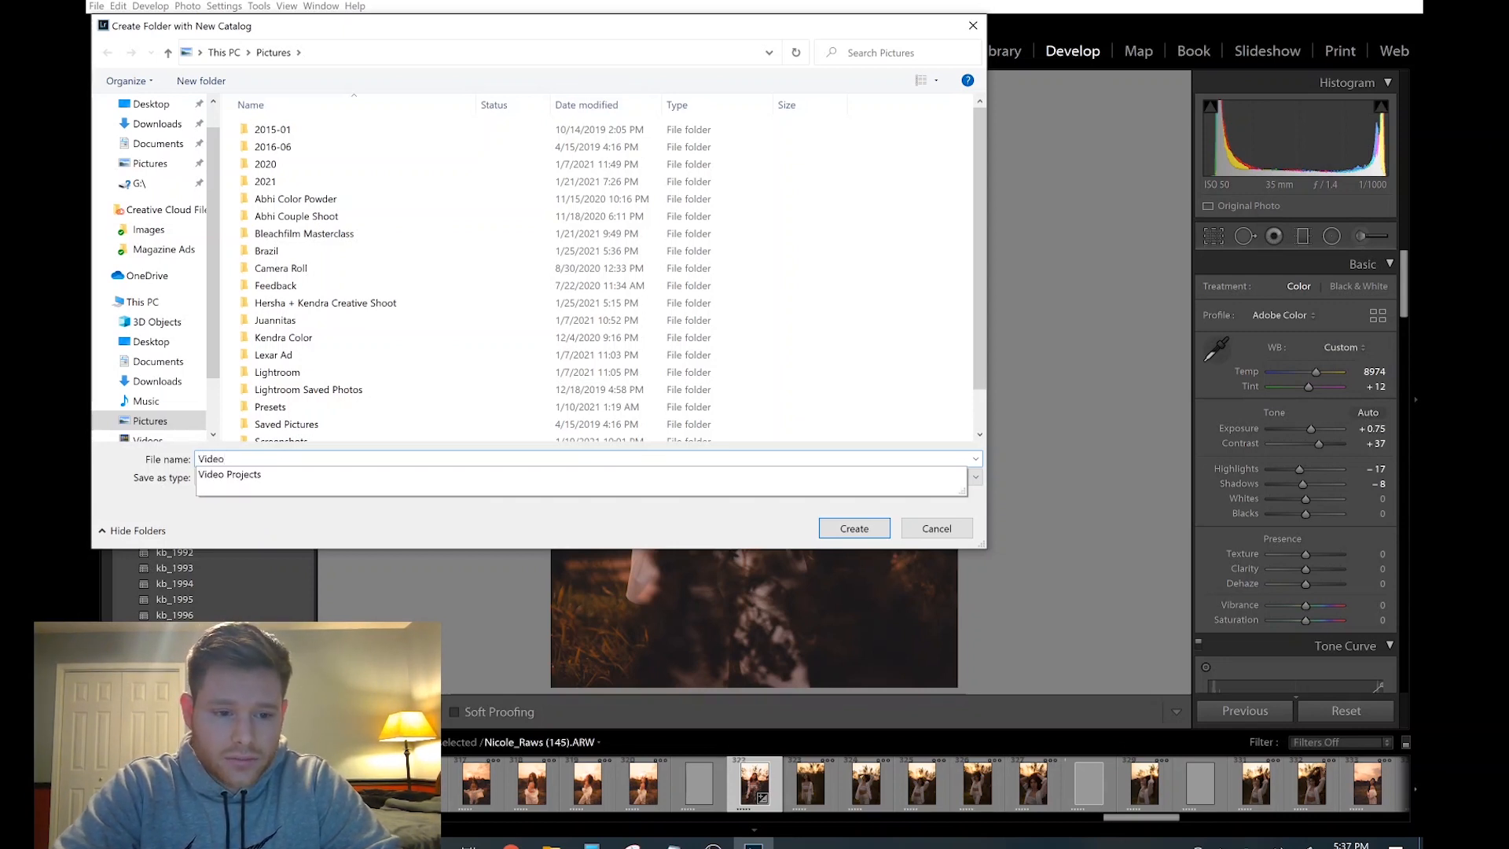
{"action": "left_click", "coordinate": [274, 536]}
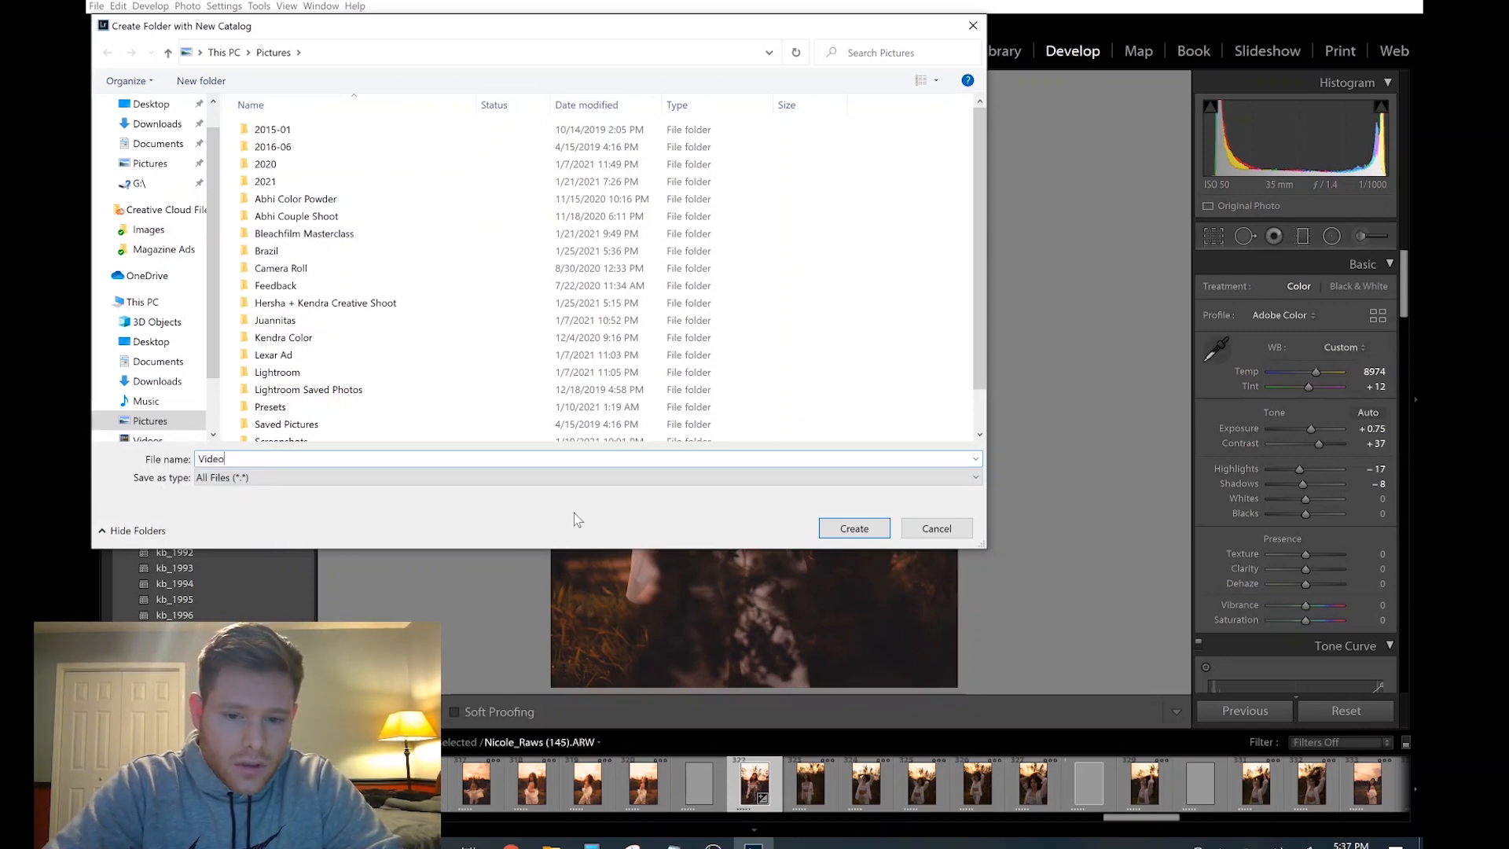
{"action": "left_click", "coordinate": [878, 533]}
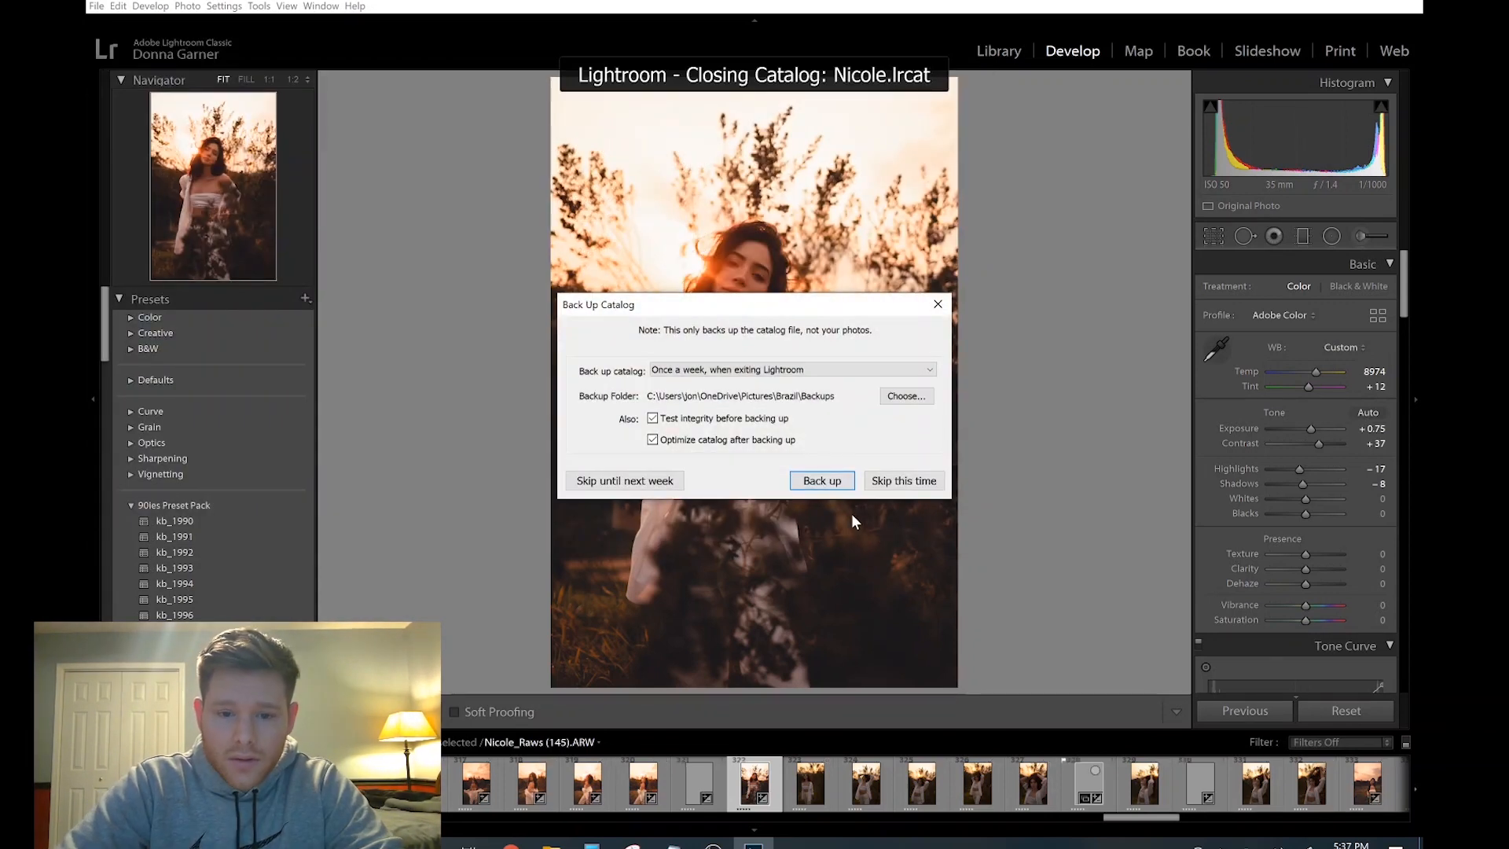
{"action": "left_click", "coordinate": [895, 486]}
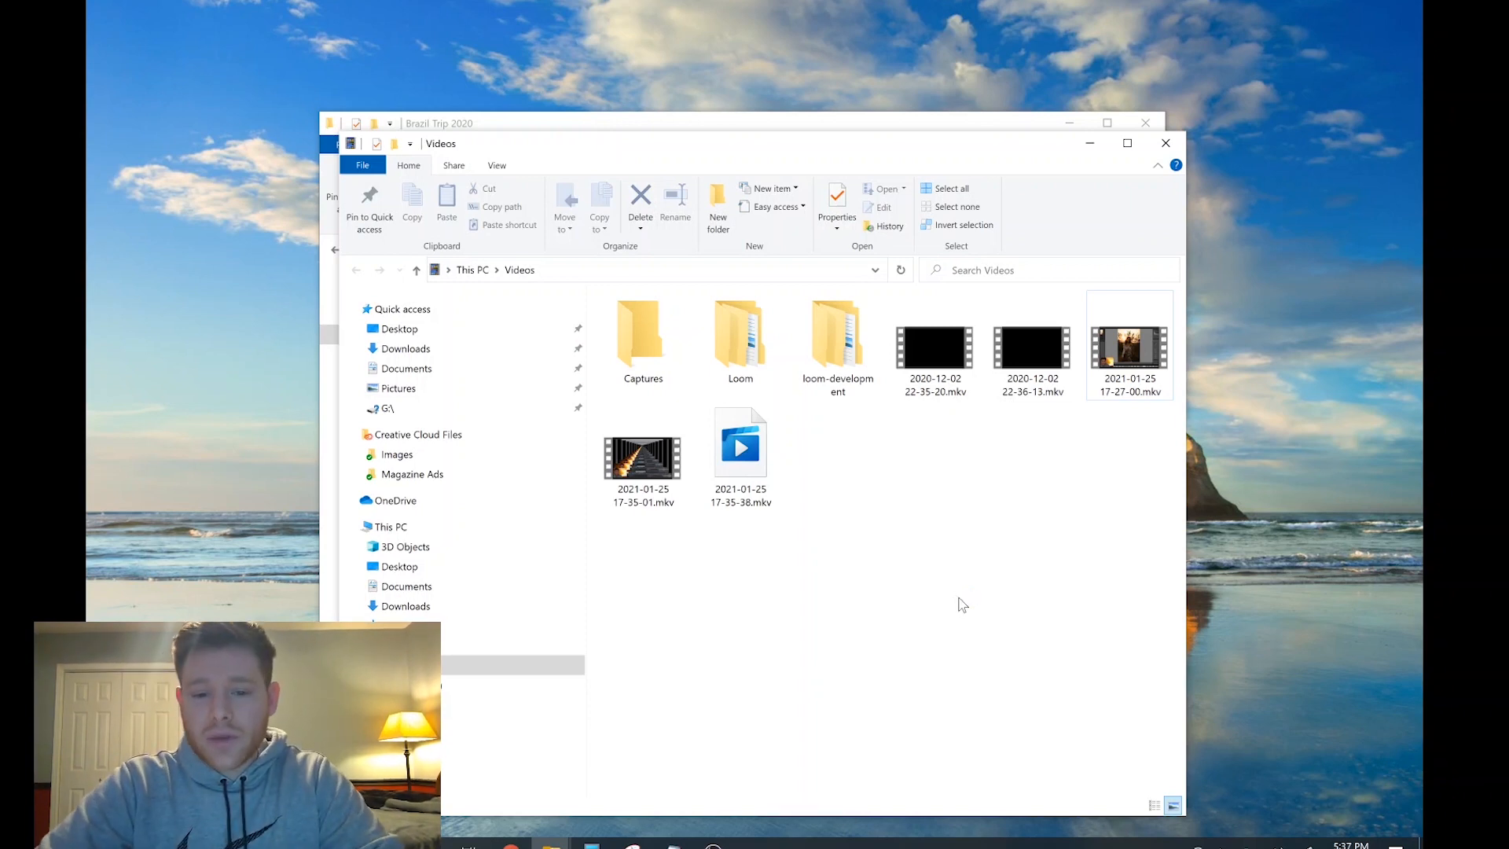
{"action": "left_click", "coordinate": [1170, 146]}
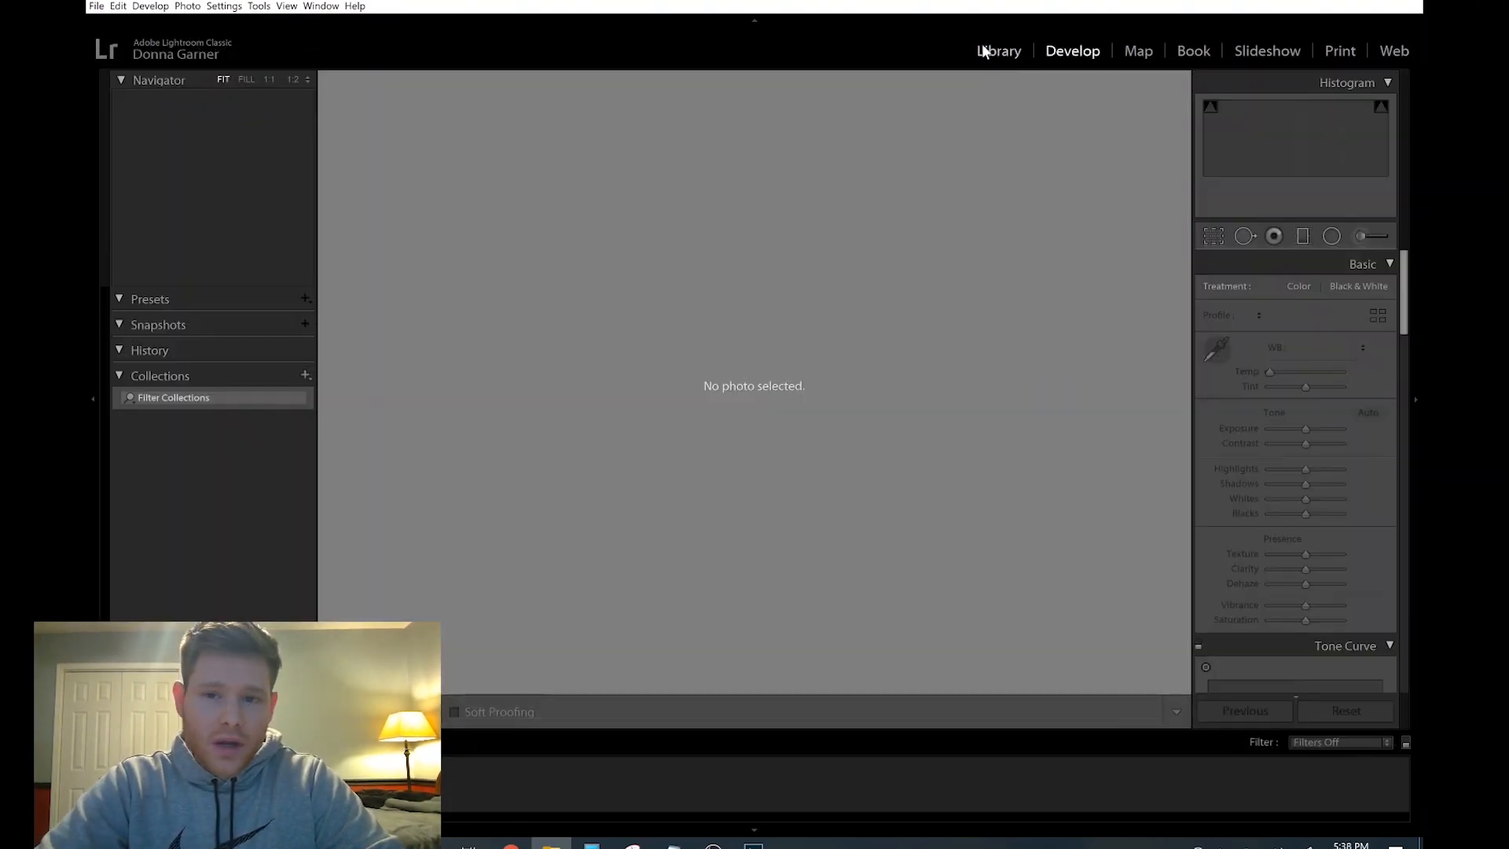
Import Nicole_Raws (145).ARW from the Brazil Trip 2020 folder into the new catalog, adding it without moving the file.
{"action": "left_click", "coordinate": [1002, 58]}
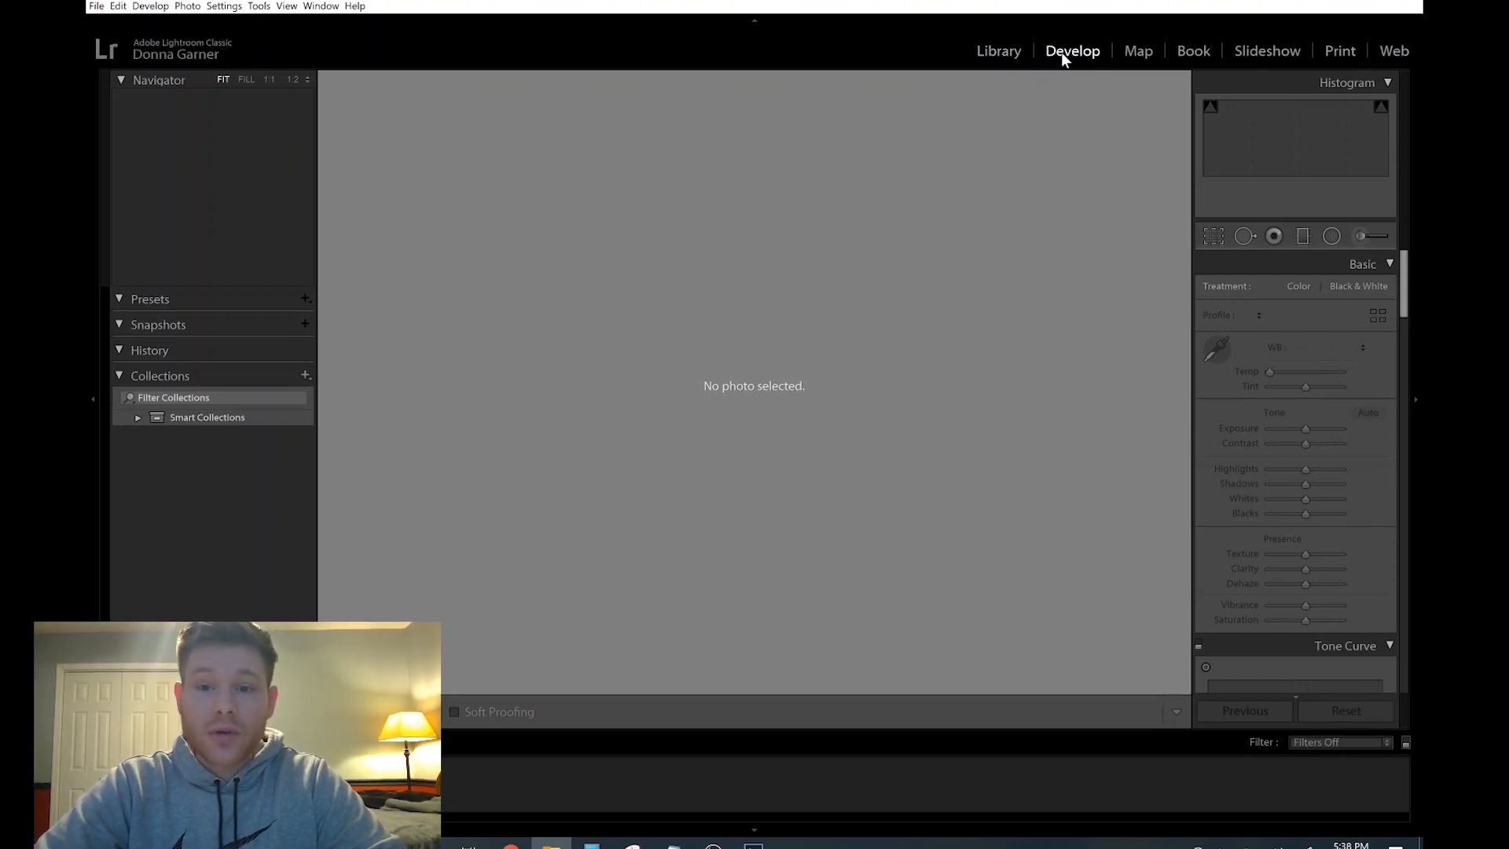
{"action": "left_click", "coordinate": [997, 53]}
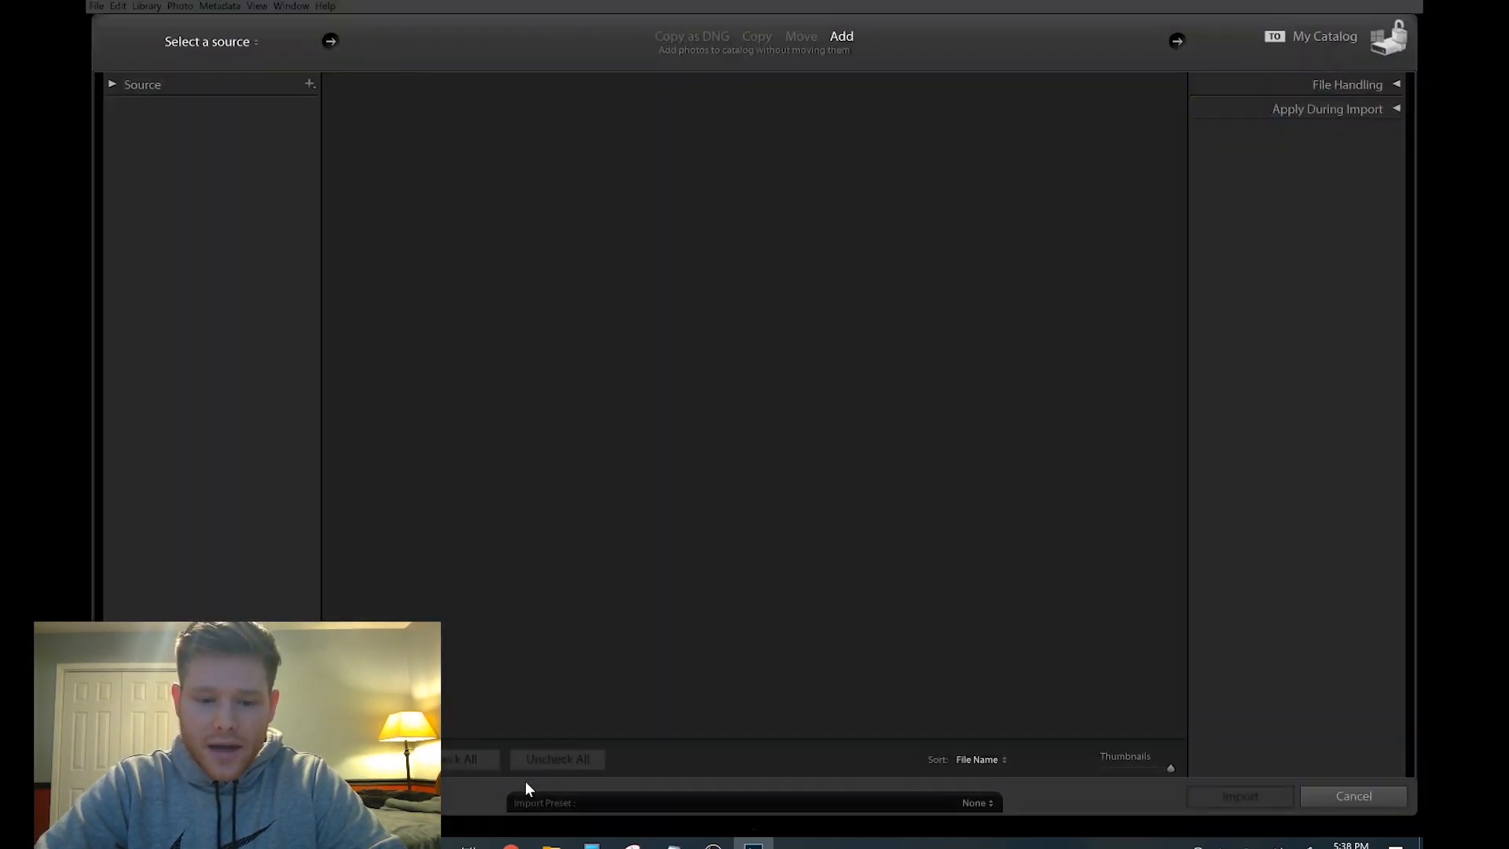
{"action": "left_click", "coordinate": [551, 844]}
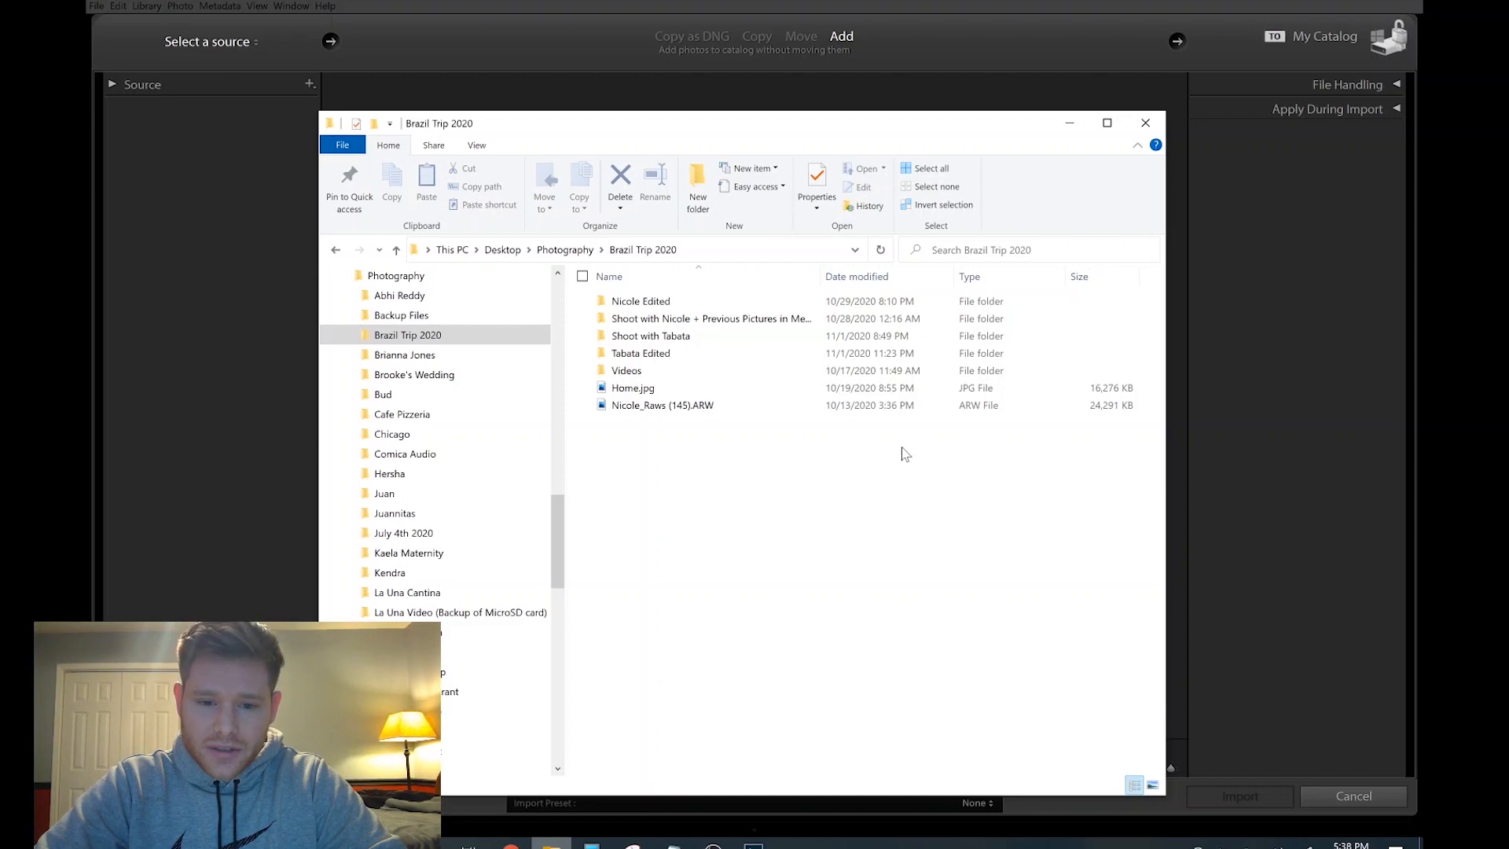
{"action": "left_click_drag", "start_coordinate": [684, 128], "coordinate": [1063, 128]}
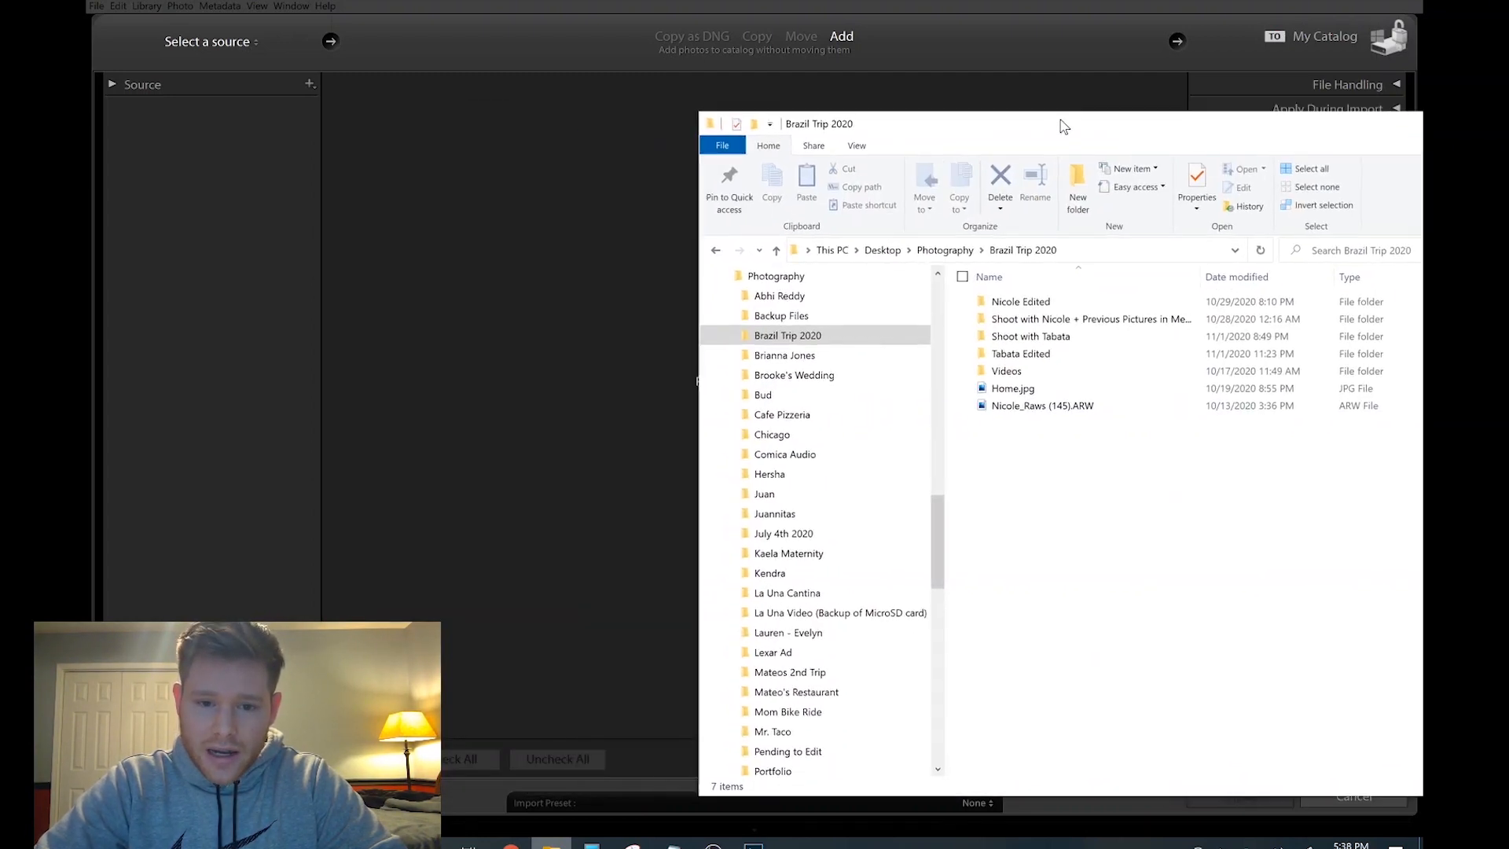
{"action": "left_click", "coordinate": [1015, 407]}
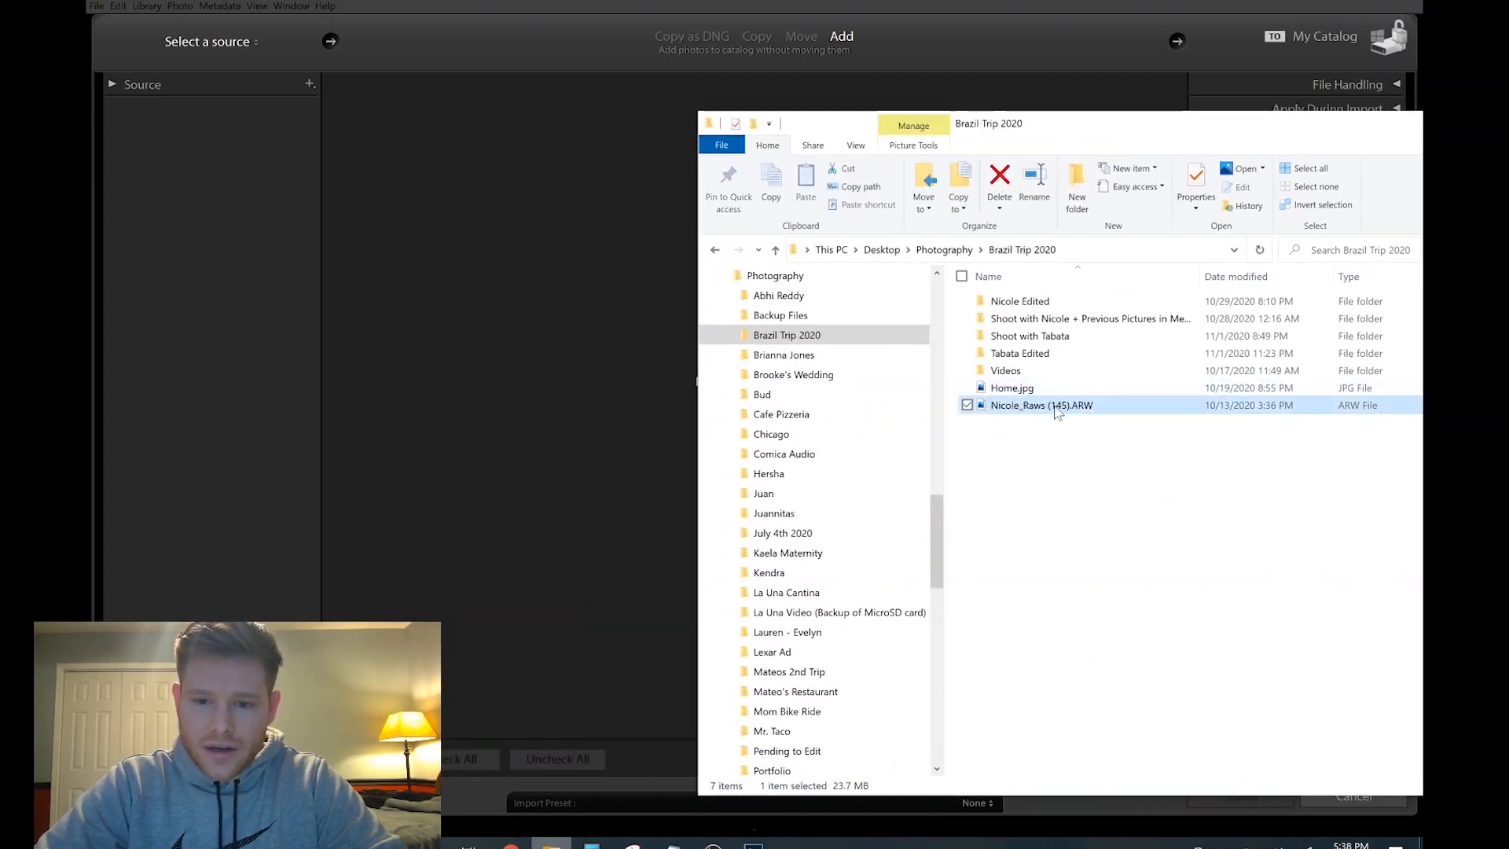
{"action": "left_click_drag", "start_coordinate": [1089, 412], "coordinate": [514, 297]}
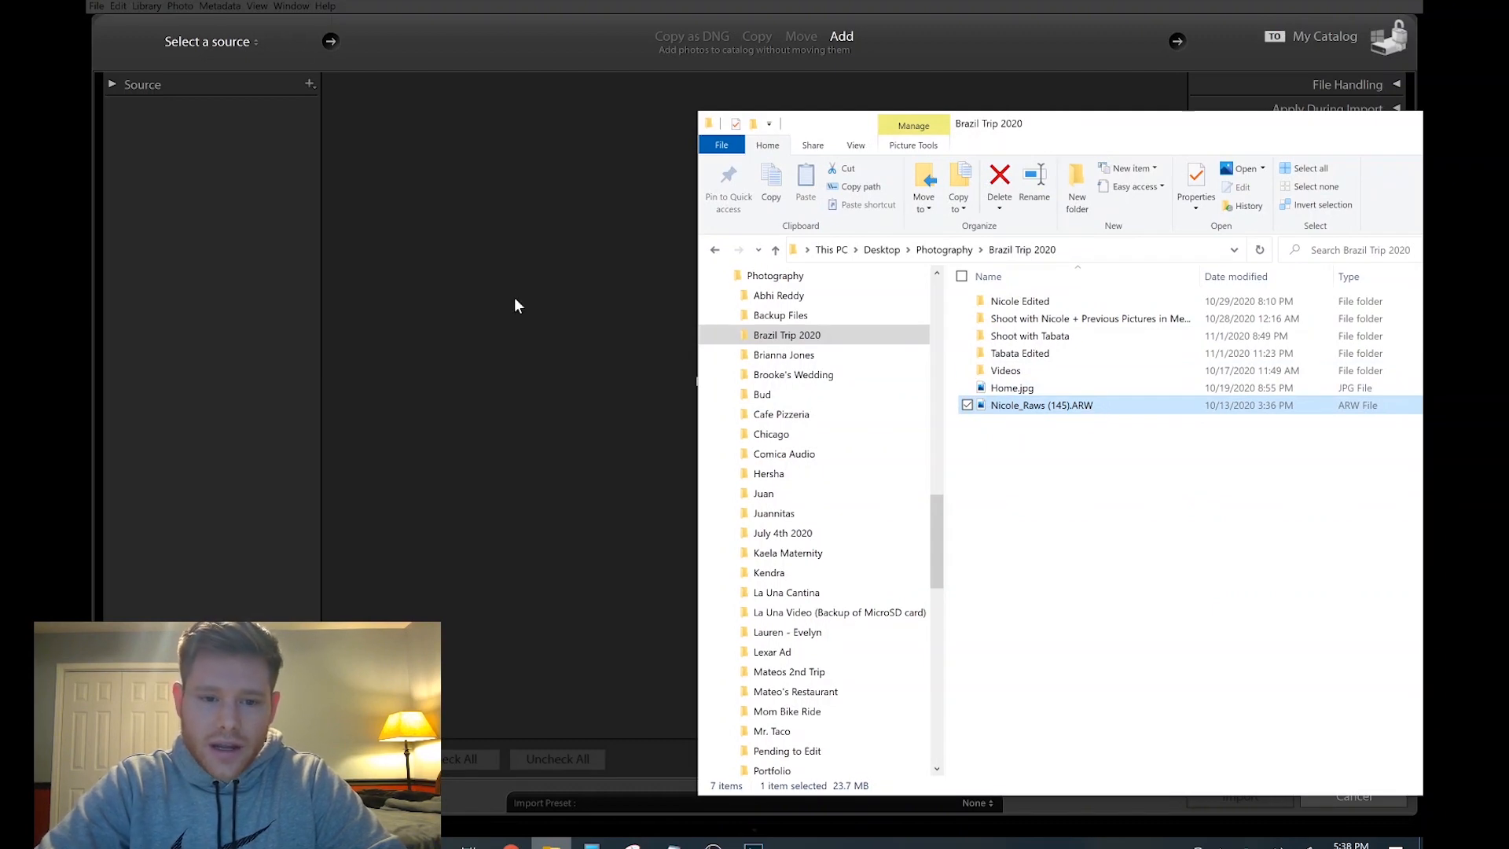
{"action": "left_click", "coordinate": [777, 81]}
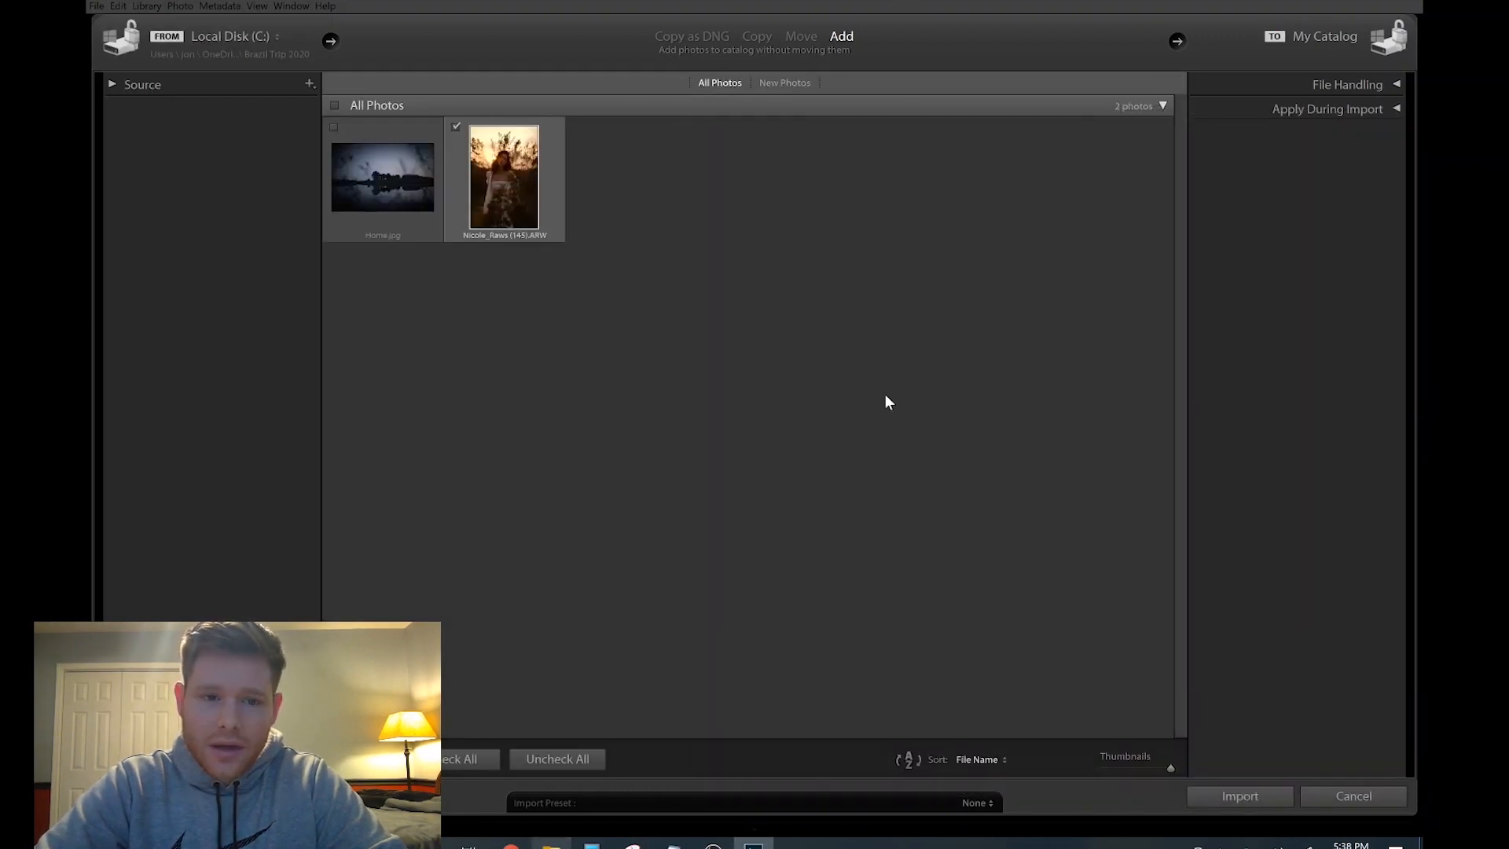
{"action": "left_click", "coordinate": [1241, 795]}
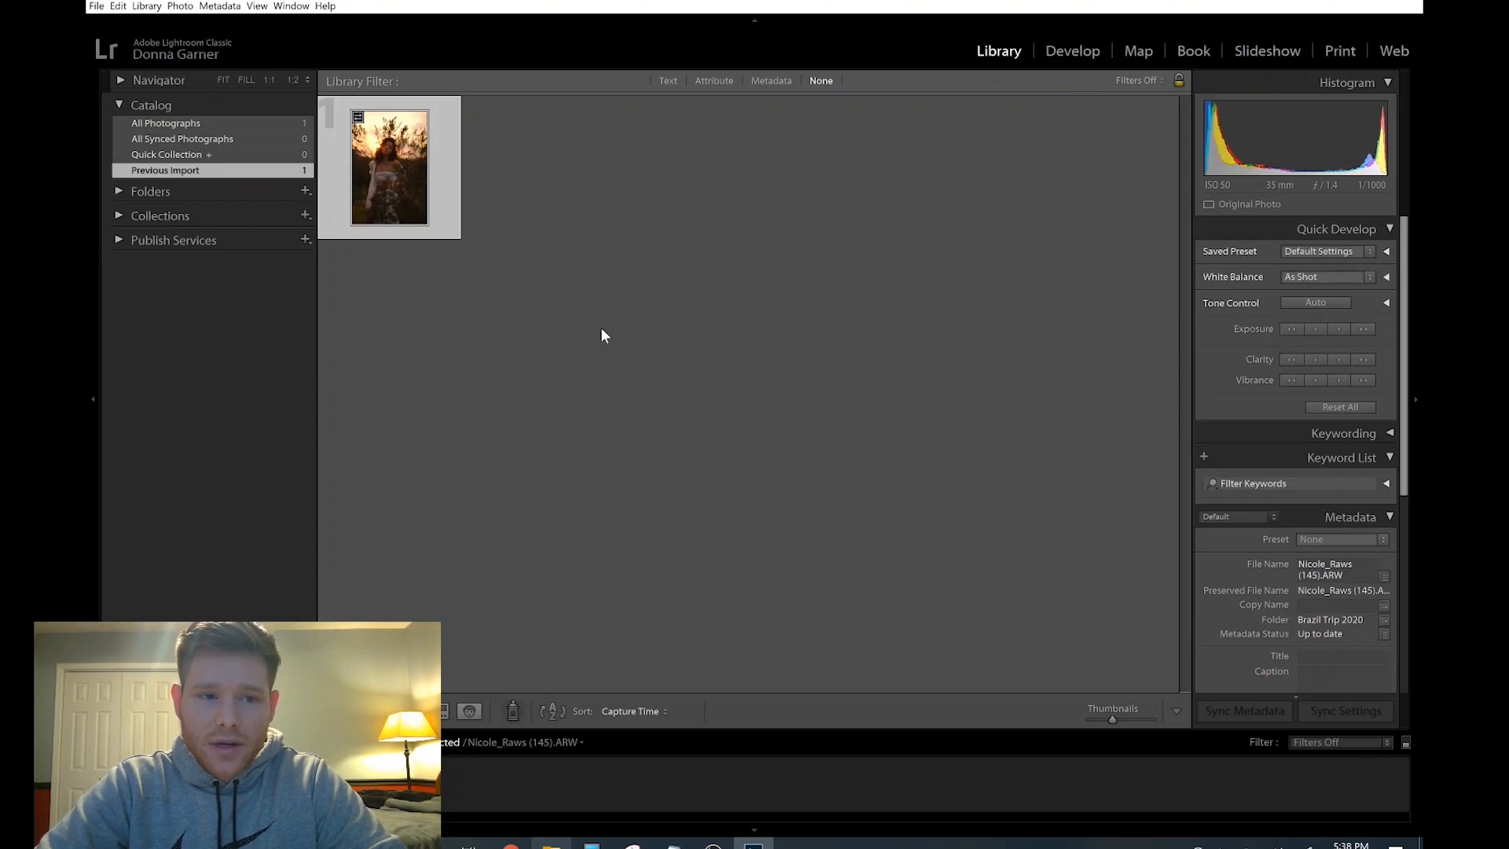
Open the imported portrait in the Develop module with Previous Import as the filmstrip source.
{"action": "left_click", "coordinate": [1069, 52]}
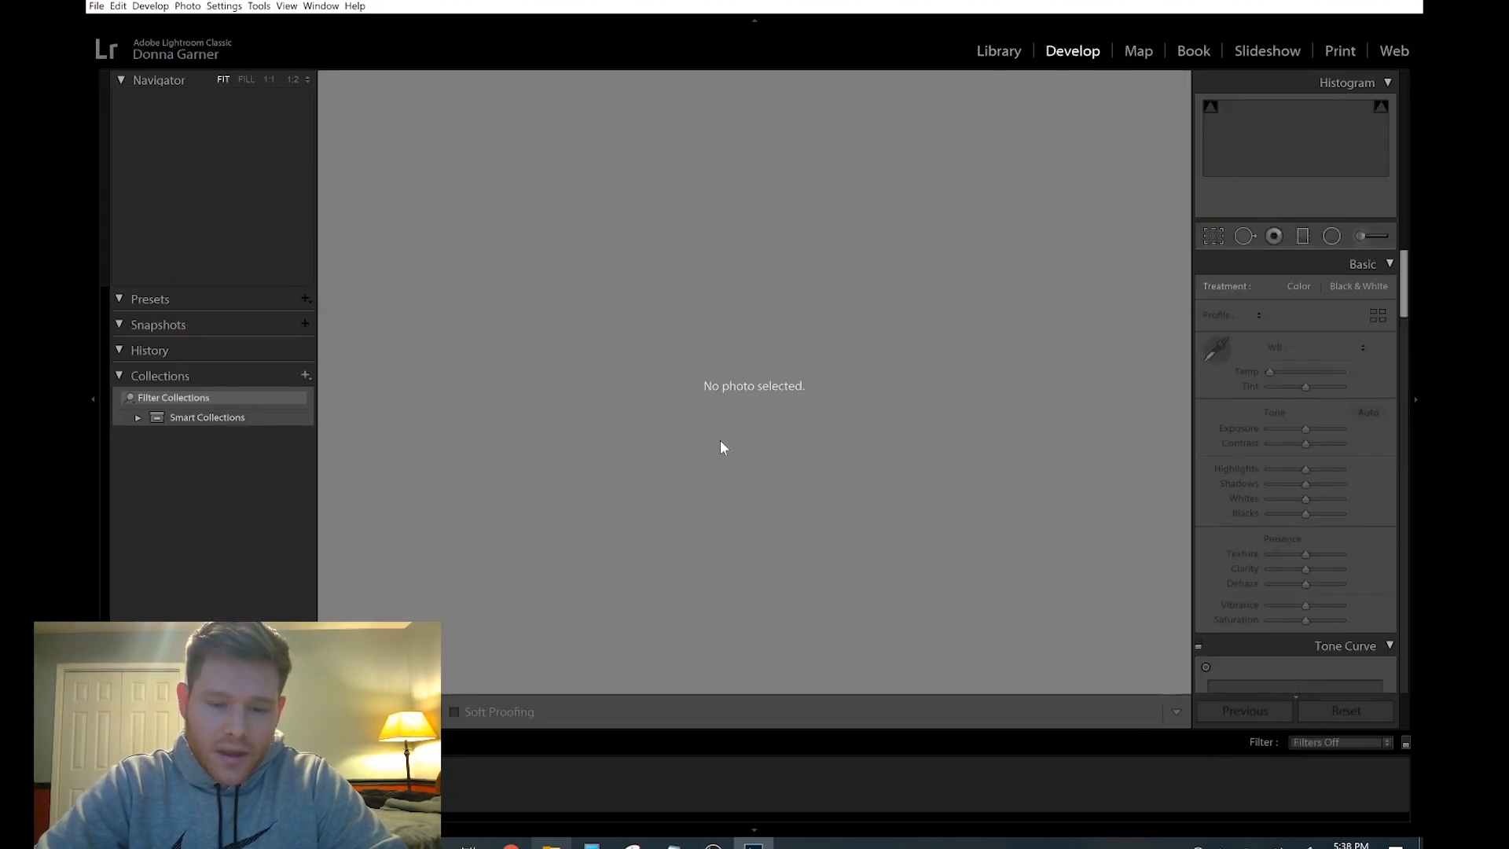
{"action": "left_click", "coordinate": [485, 760]}
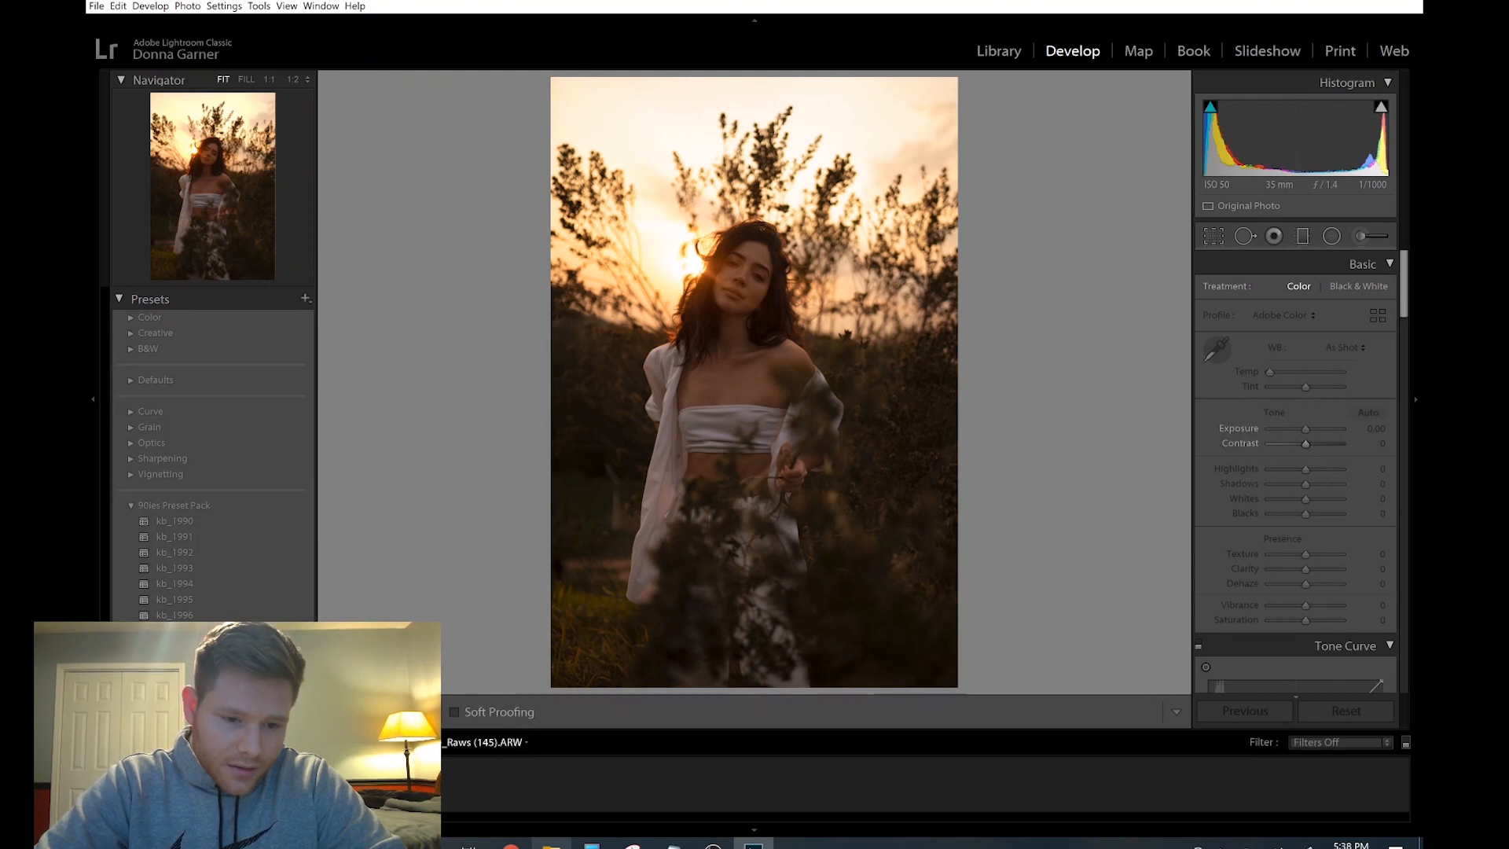
{"action": "left_click", "coordinate": [465, 742]}
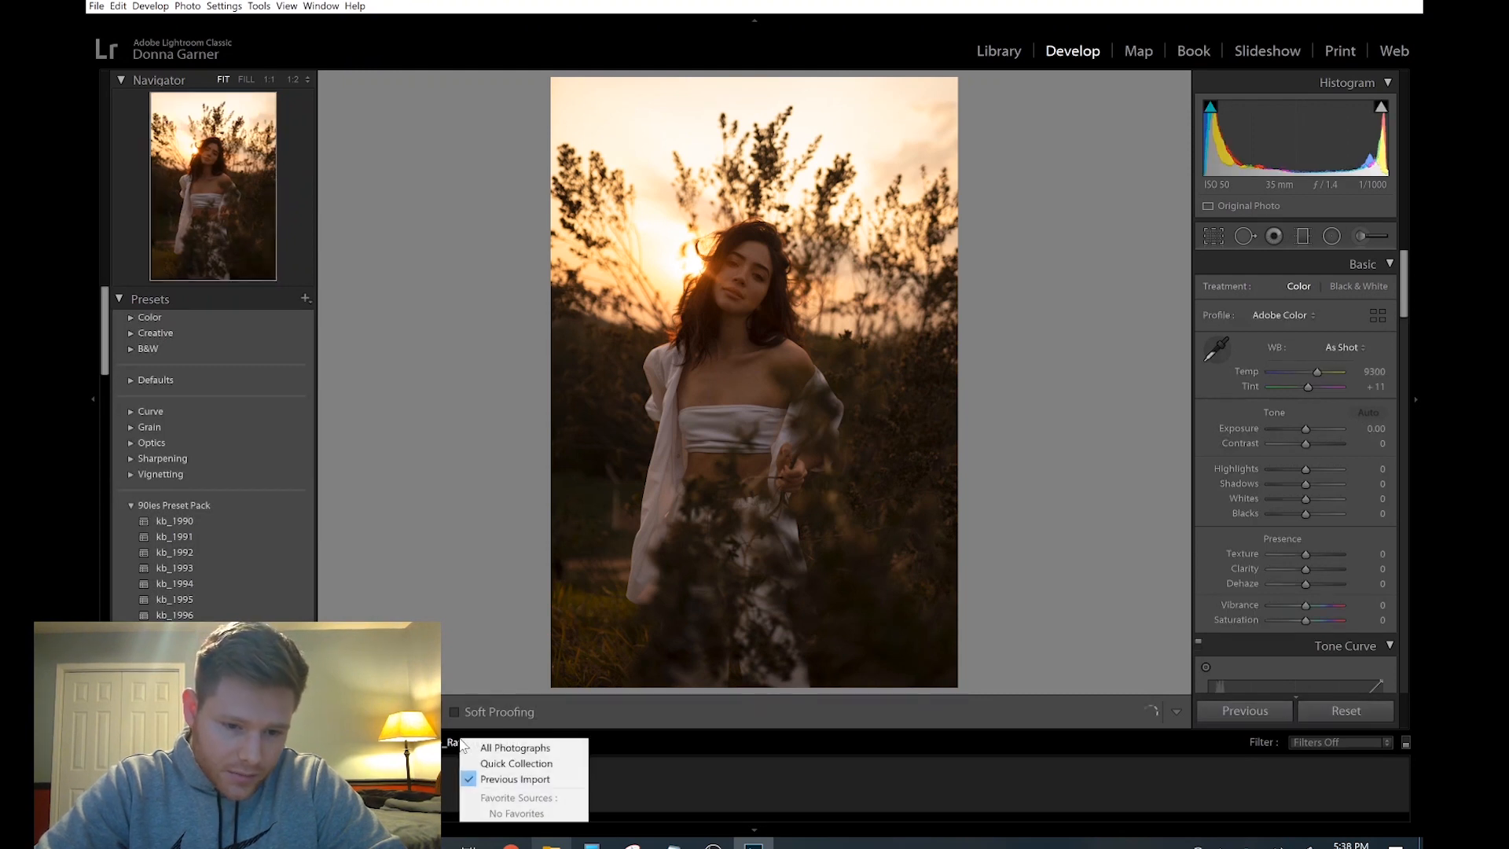
{"action": "left_click", "coordinate": [511, 747]}
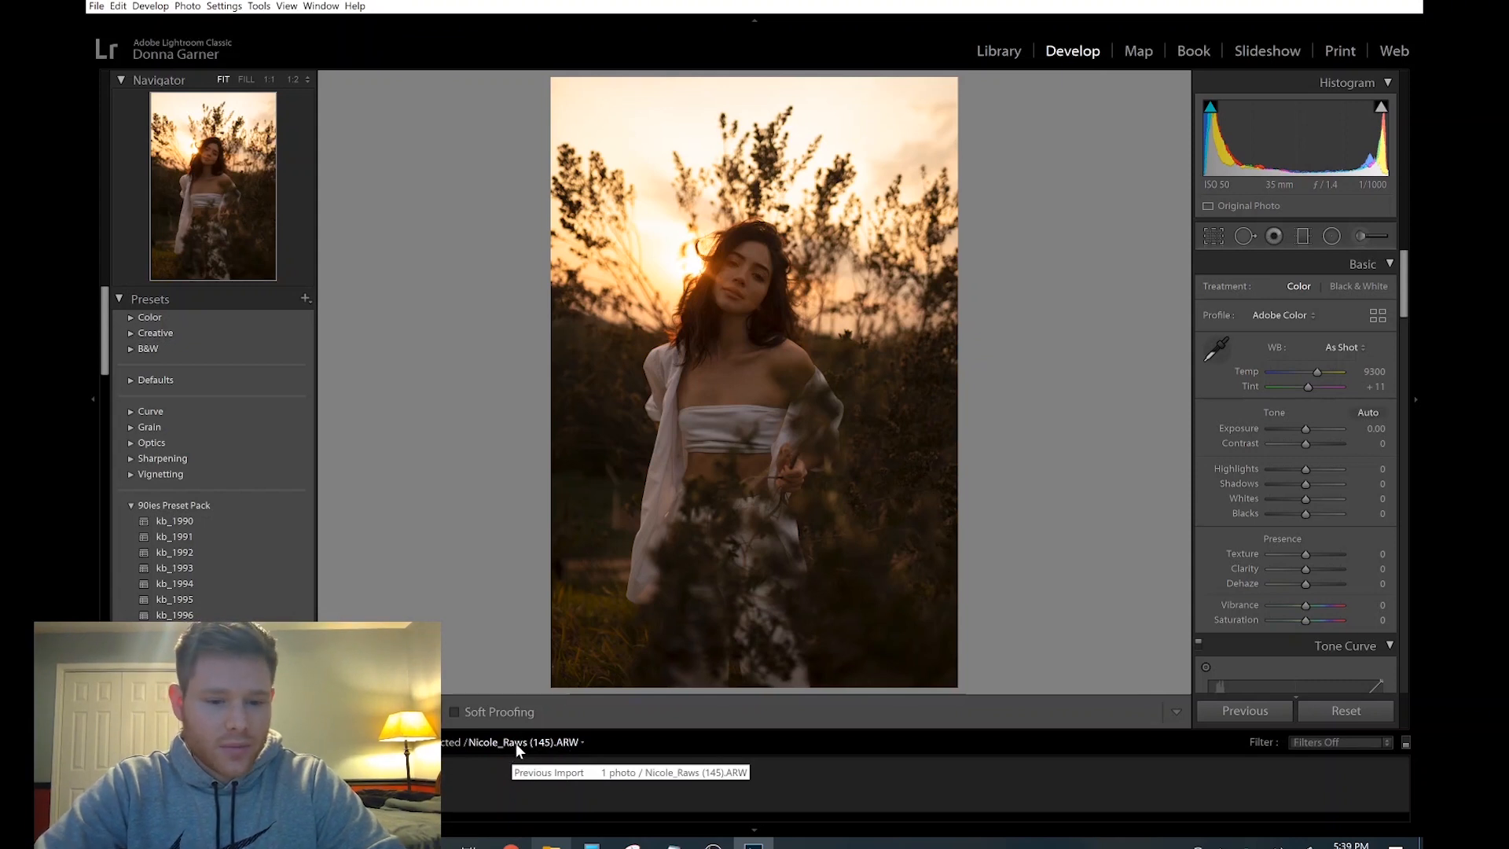
{"action": "left_click", "coordinate": [516, 745]}
{"action": "left_click", "coordinate": [567, 783]}
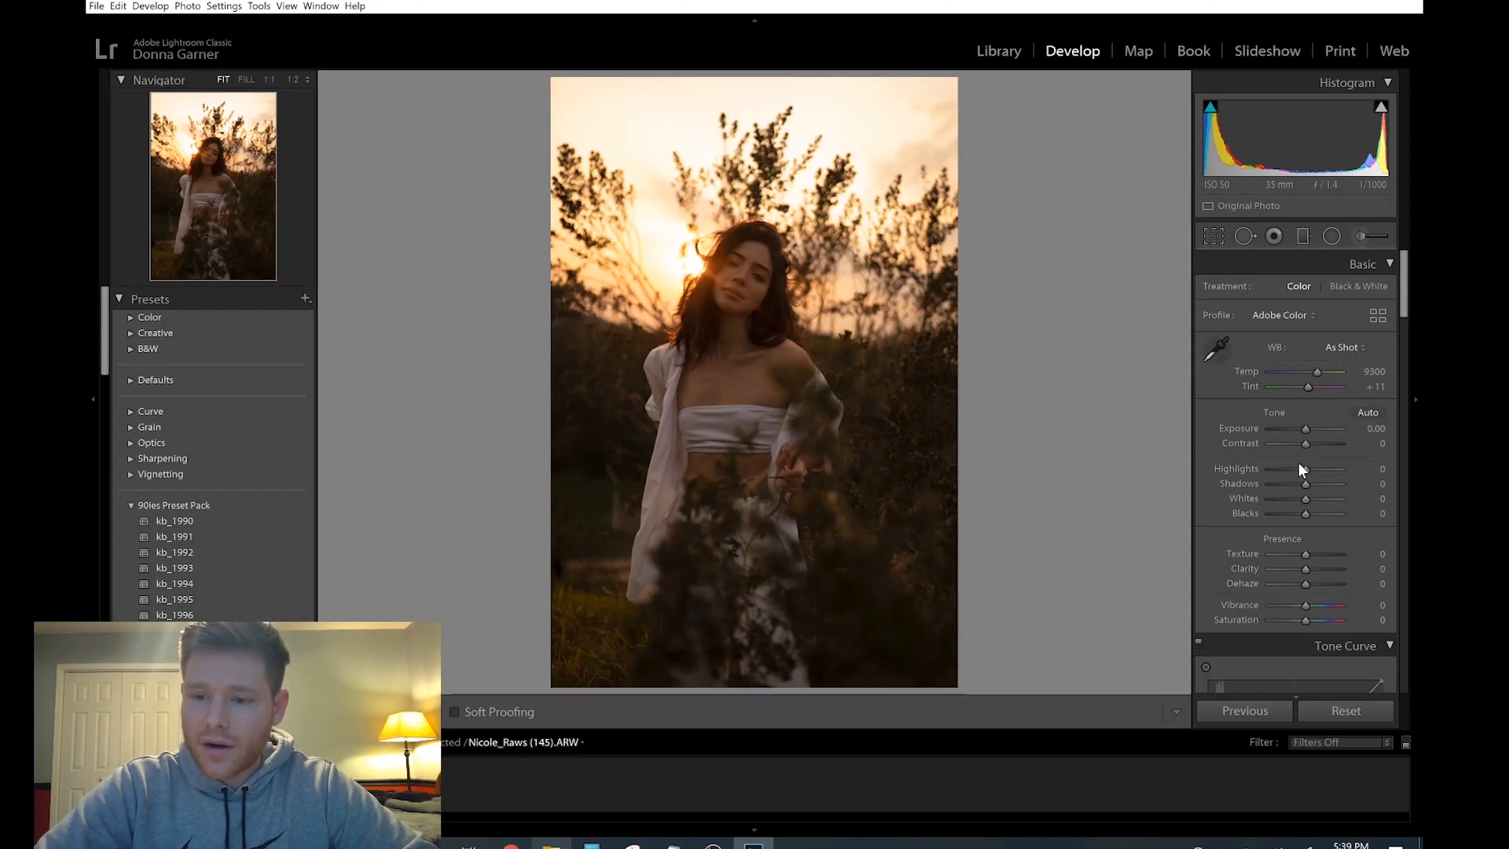
Collapse all the Develop adjustment sections, from Basic through Tone Curve, Detail and Effects down to Calibration.
{"action": "scroll", "coordinate": [1298, 462], "scroll_direction": "down", "scroll_amount": 3}
{"action": "scroll", "coordinate": [1299, 462], "scroll_direction": "up", "scroll_amount": 3}
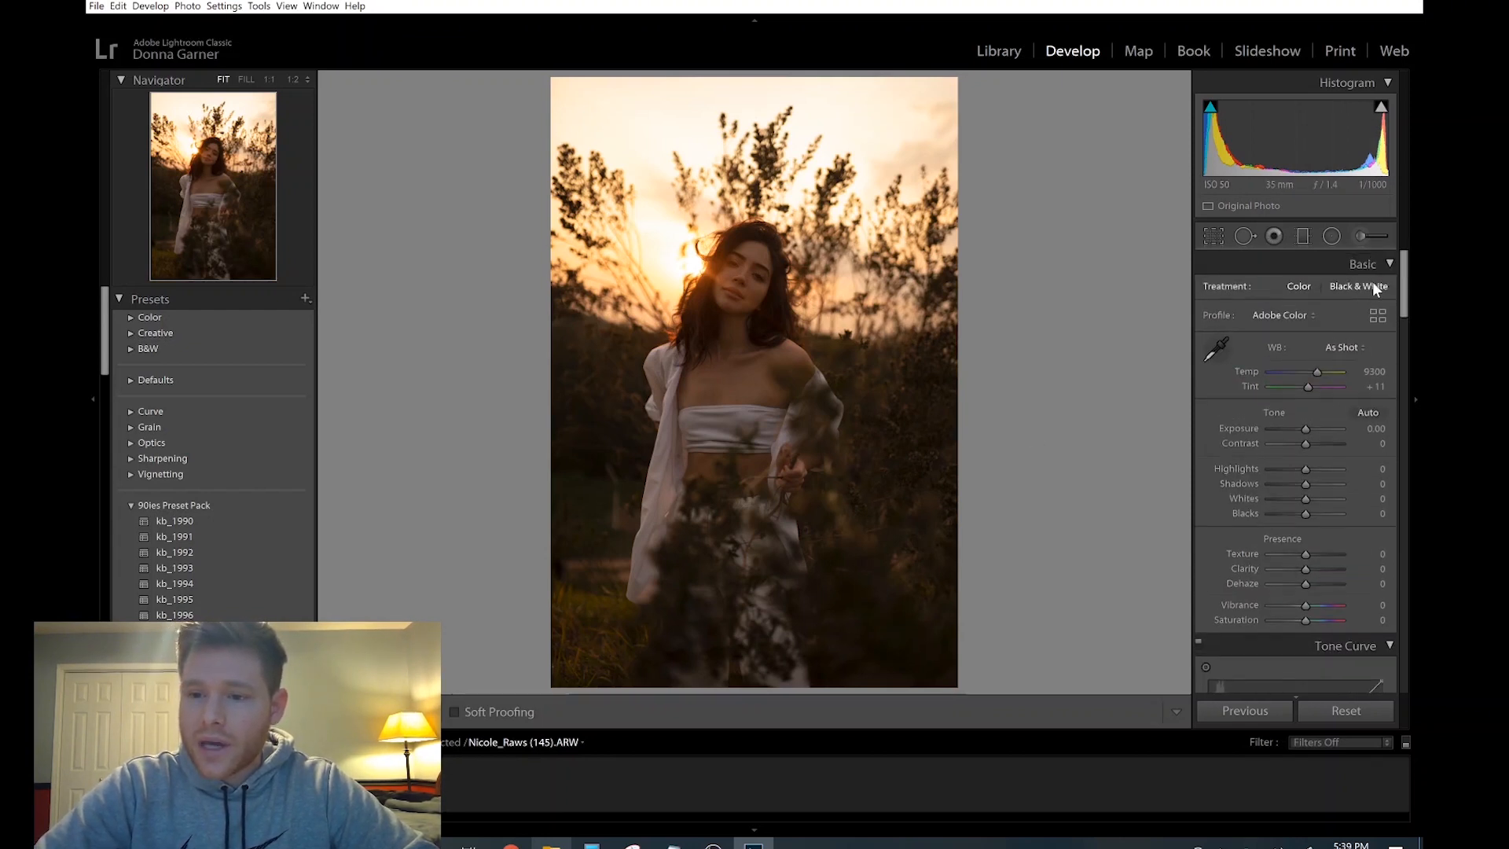
{"action": "left_click", "coordinate": [1388, 266]}
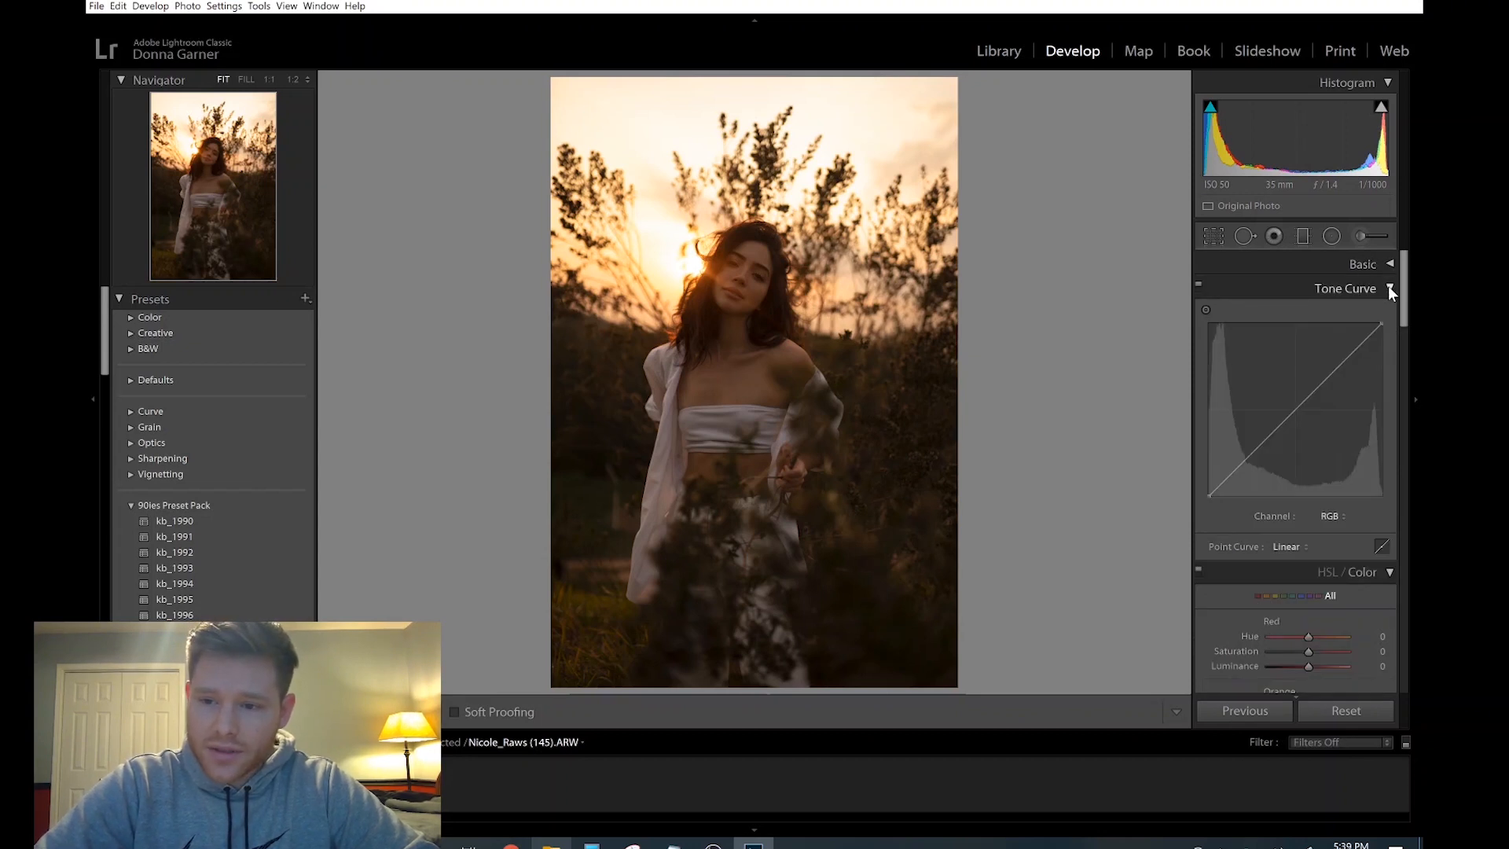
{"action": "left_click", "coordinate": [1388, 288]}
{"action": "left_click", "coordinate": [1388, 312]}
{"action": "left_click", "coordinate": [1389, 336]}
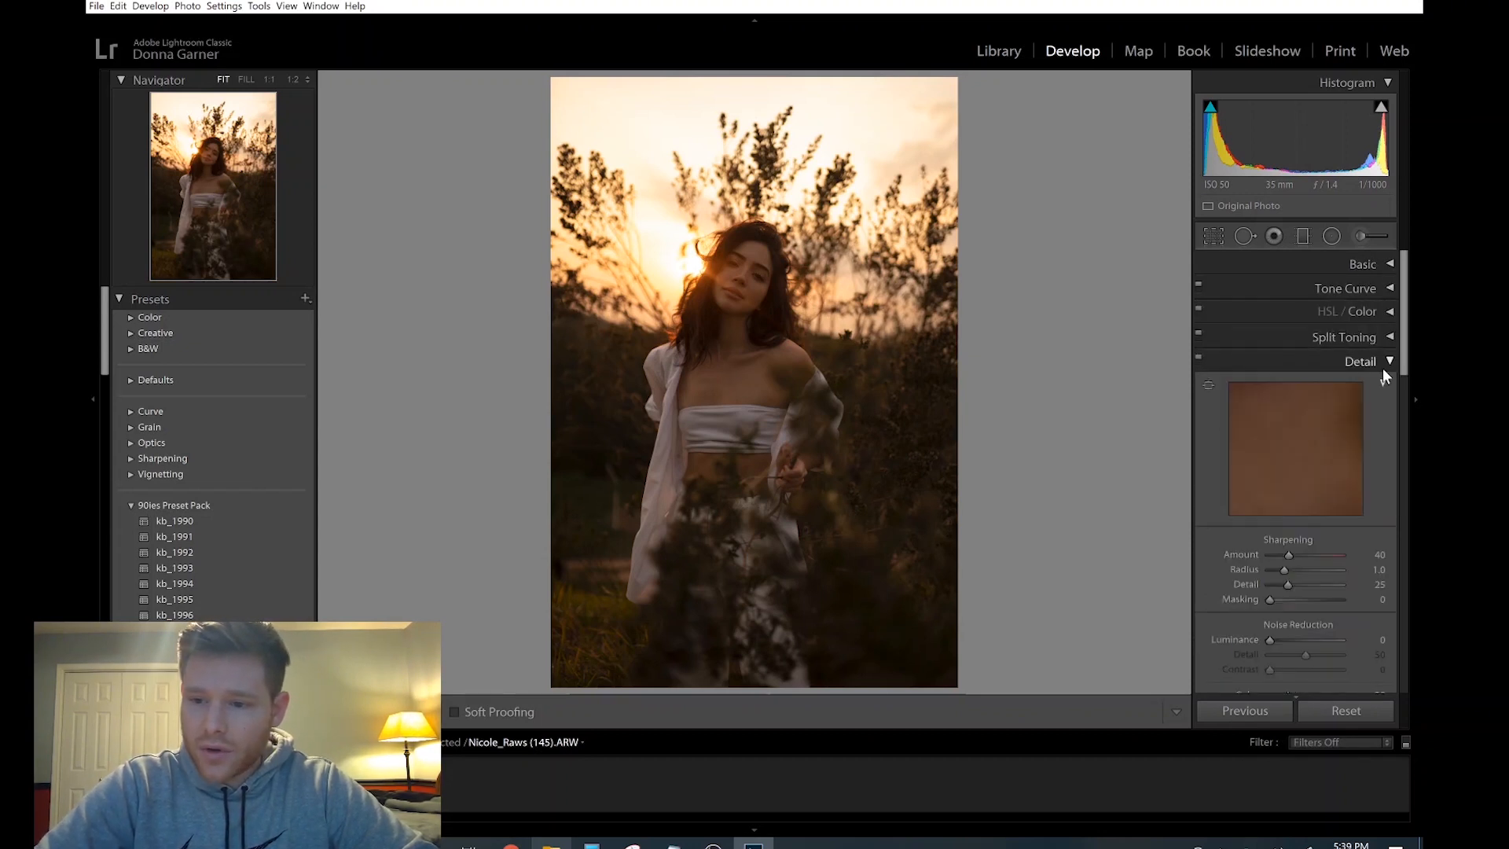
{"action": "left_click", "coordinate": [1389, 362]}
{"action": "left_click", "coordinate": [1388, 408]}
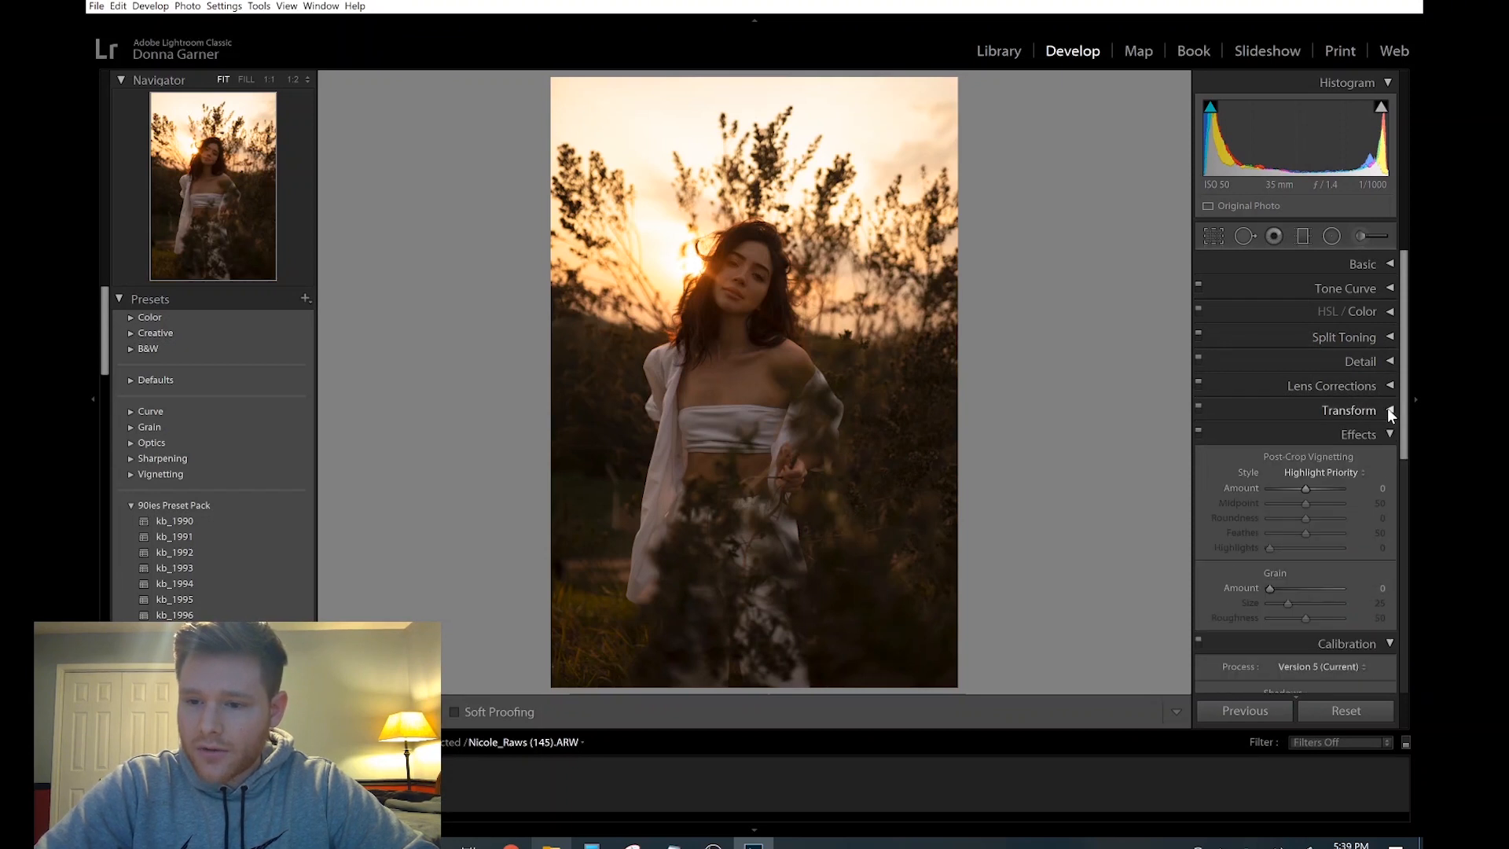
{"action": "left_click", "coordinate": [1385, 432]}
{"action": "left_click", "coordinate": [1389, 459]}
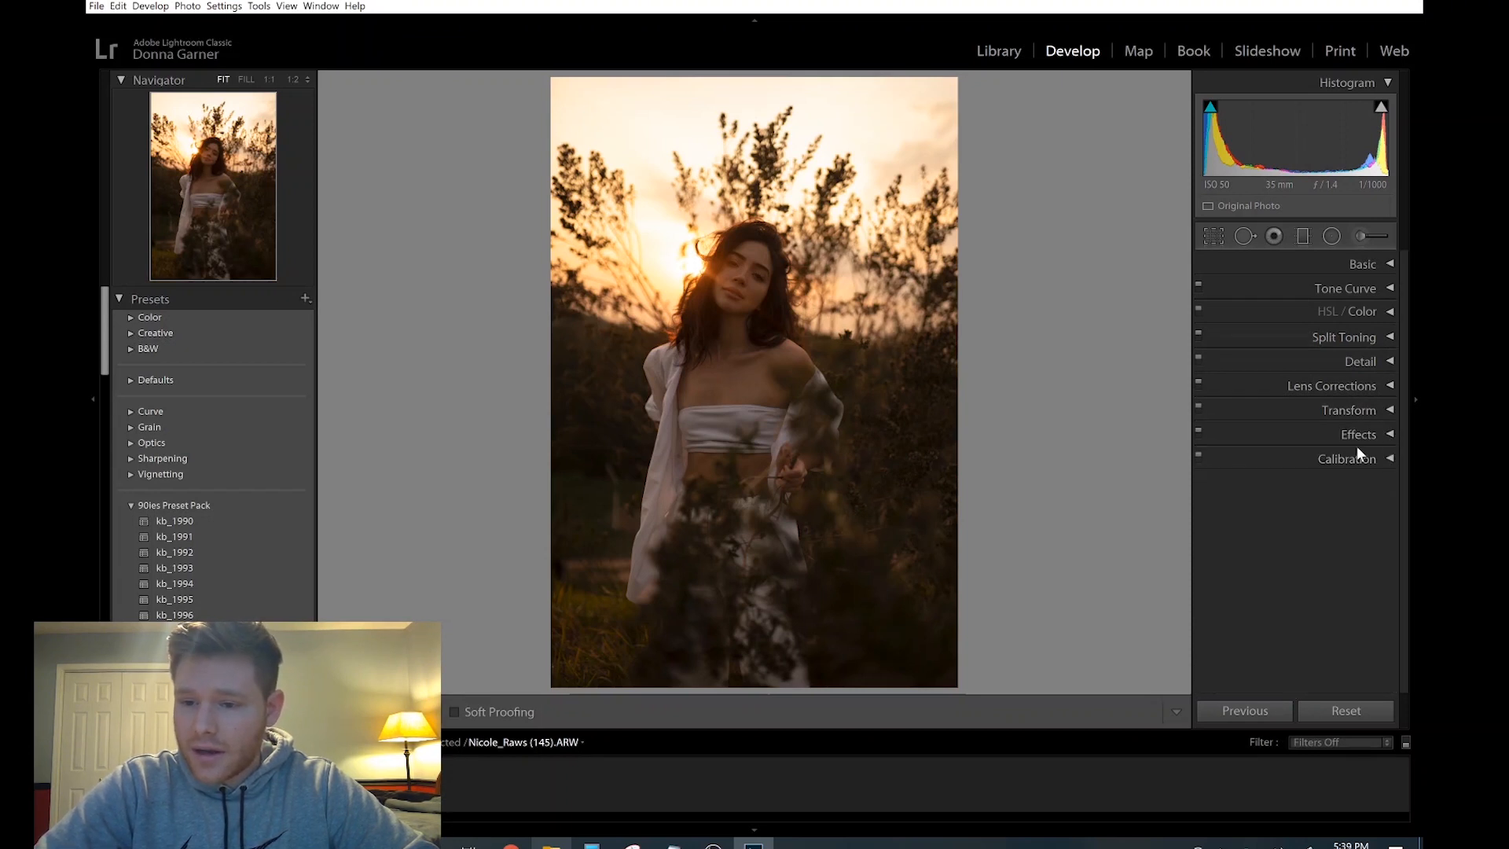
Expand the Basic adjustments and set the white balance to Temp 8974 and Tint -12.
{"action": "left_click", "coordinate": [1388, 265]}
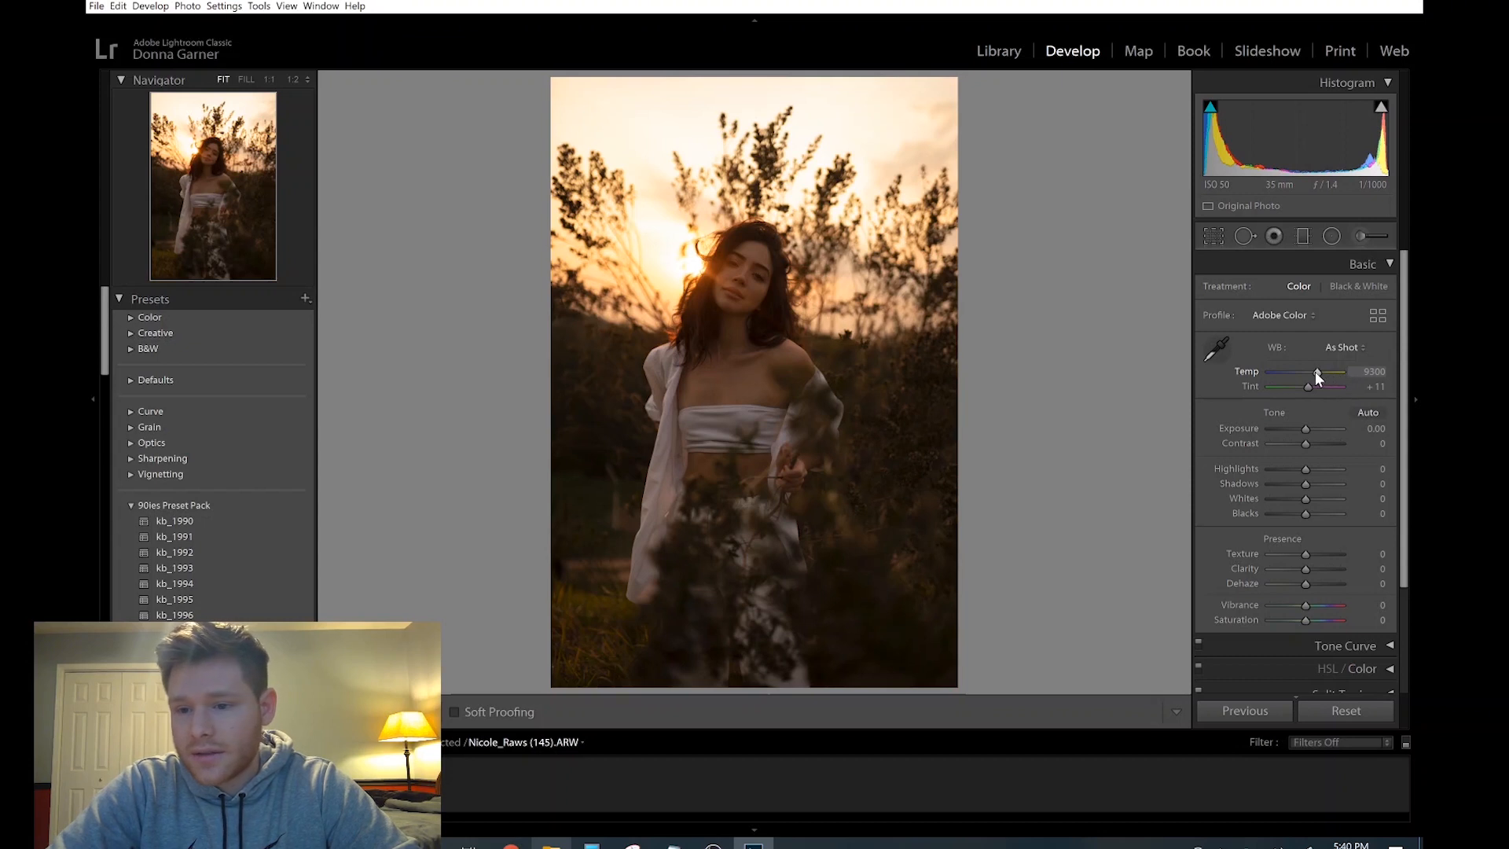
{"action": "mouse_move", "coordinate": [1316, 371]}
{"action": "left_mouse_down"}
{"action": "mouse_move", "coordinate": [1253, 377]}
{"action": "mouse_move", "coordinate": [1341, 366]}
{"action": "mouse_move", "coordinate": [1294, 369]}
{"action": "mouse_move", "coordinate": [1316, 379]}
{"action": "left_mouse_up"}
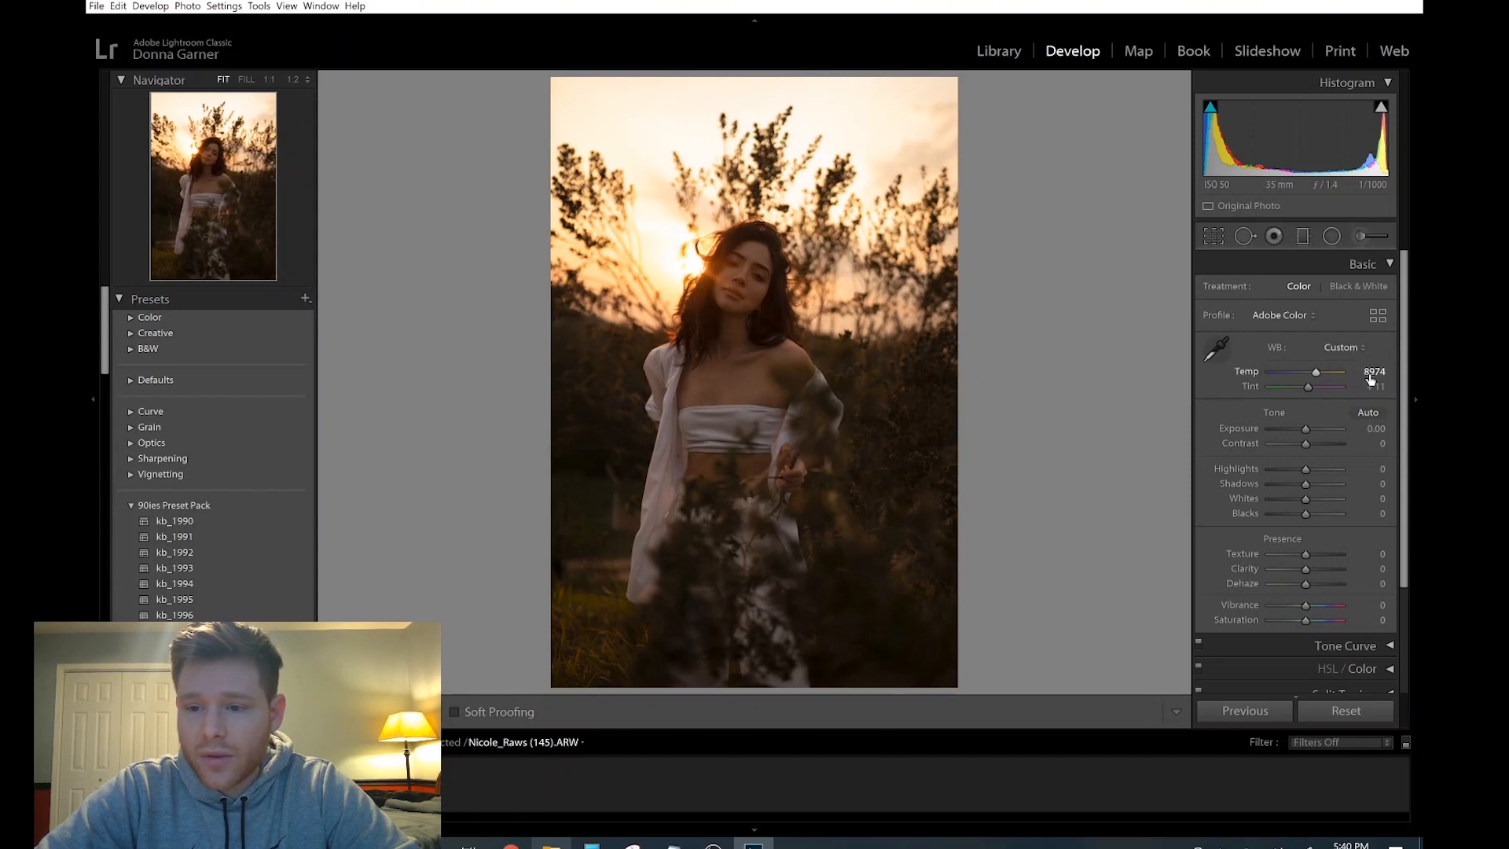
{"action": "left_click_drag", "start_coordinate": [1379, 371], "coordinate": [1395, 371]}
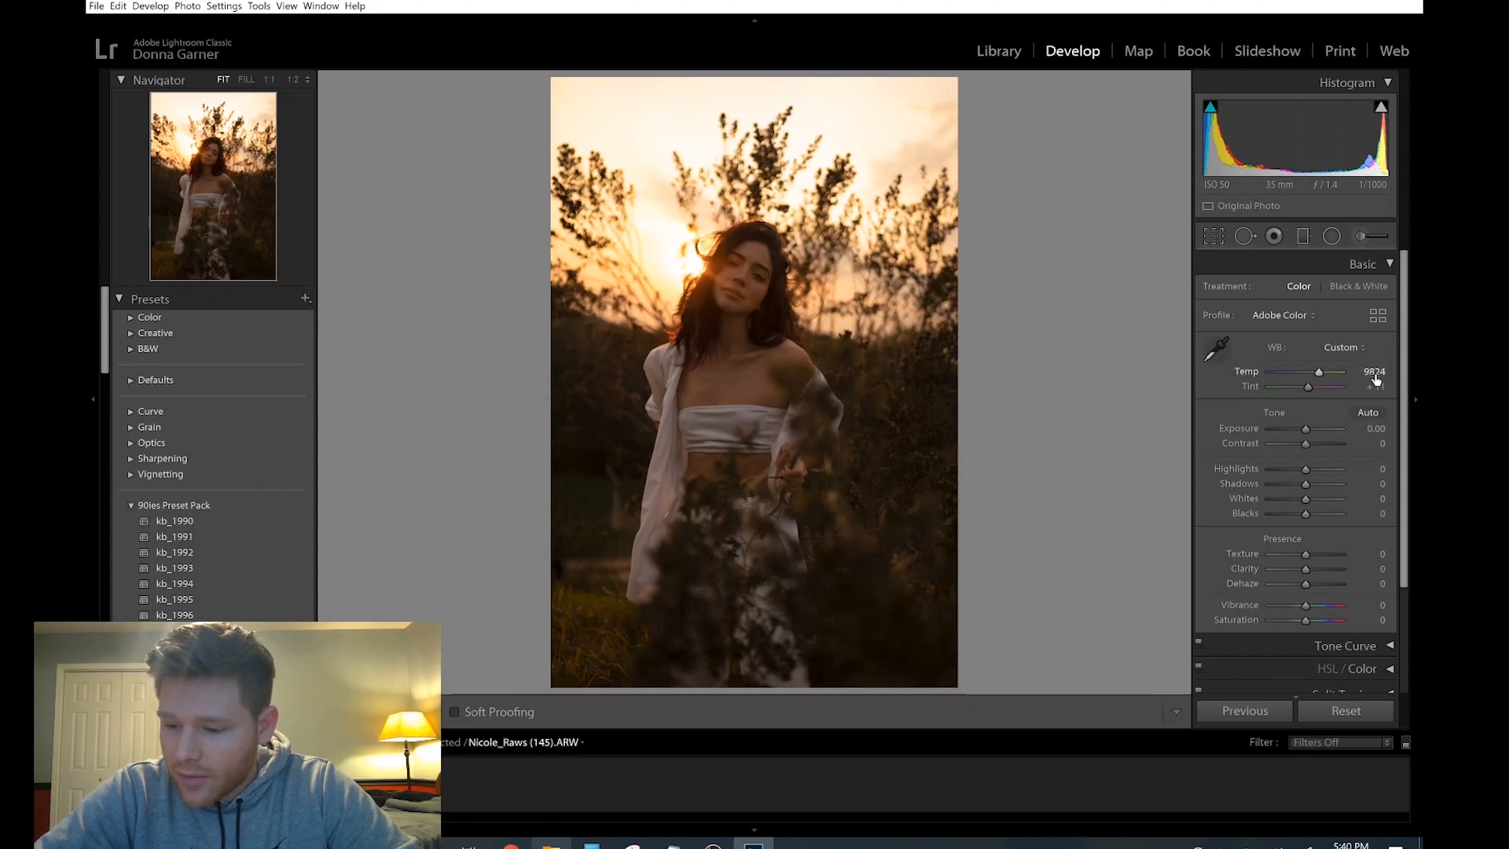
{"action": "left_click_drag", "start_coordinate": [1376, 376], "coordinate": [1370, 376]}
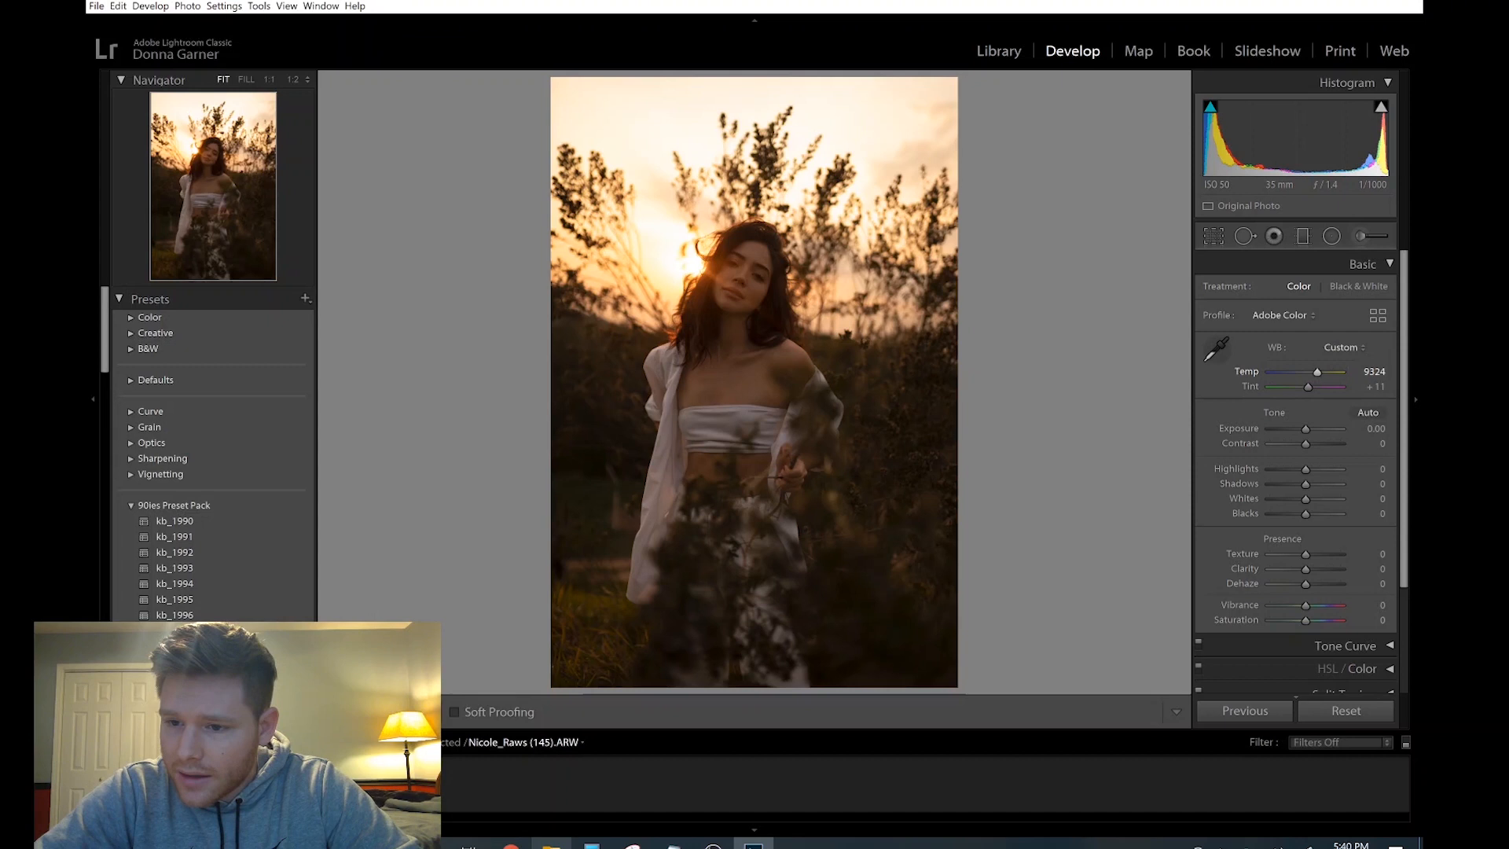
{"action": "left_click_drag", "start_coordinate": [1369, 375], "coordinate": [1366, 375]}
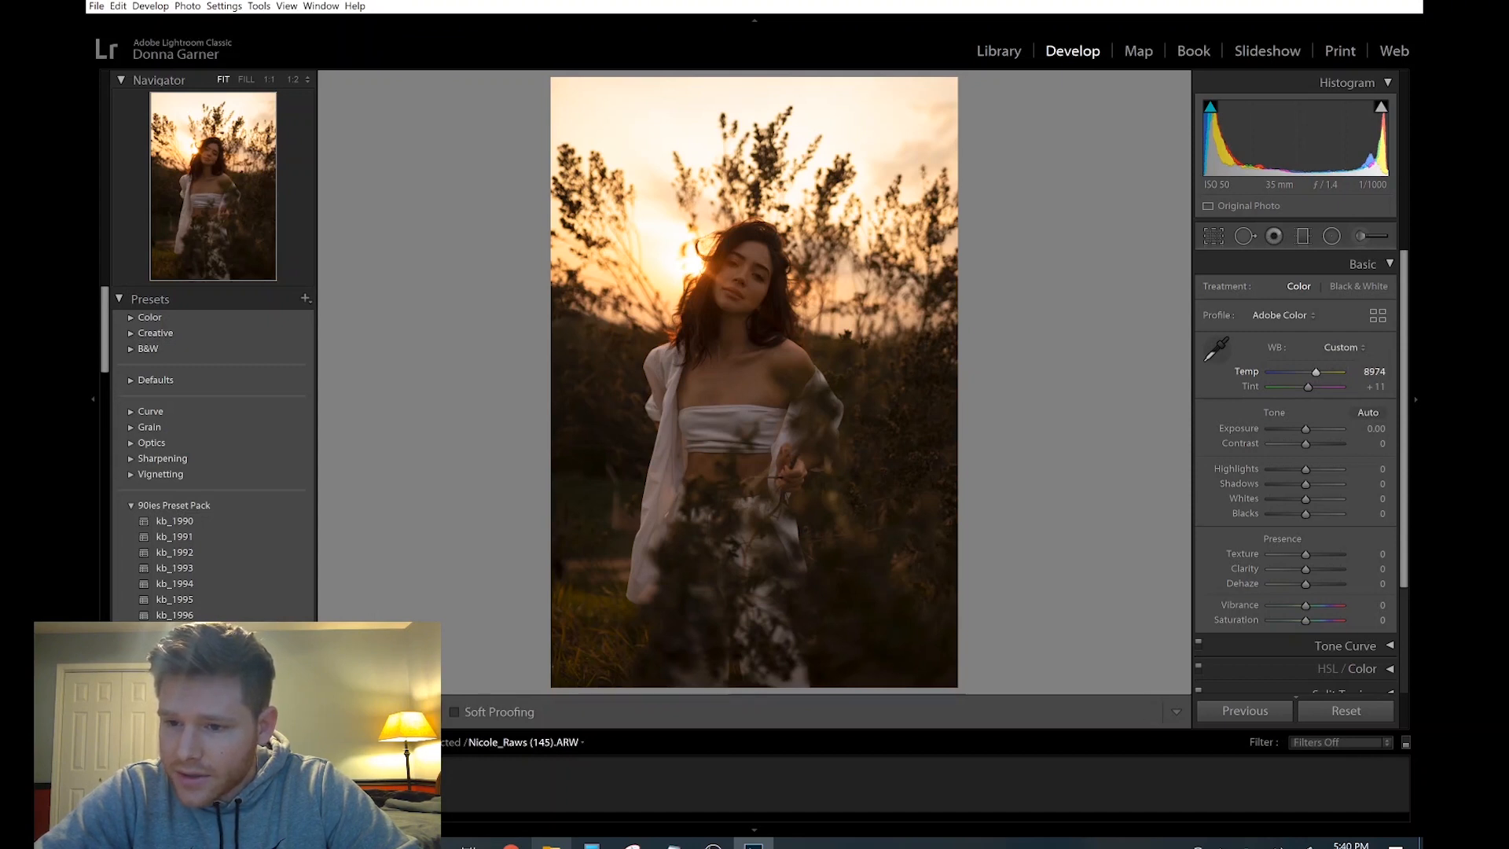
{"action": "left_click", "coordinate": [743, 301]}
{"action": "left_click", "coordinate": [610, 281]}
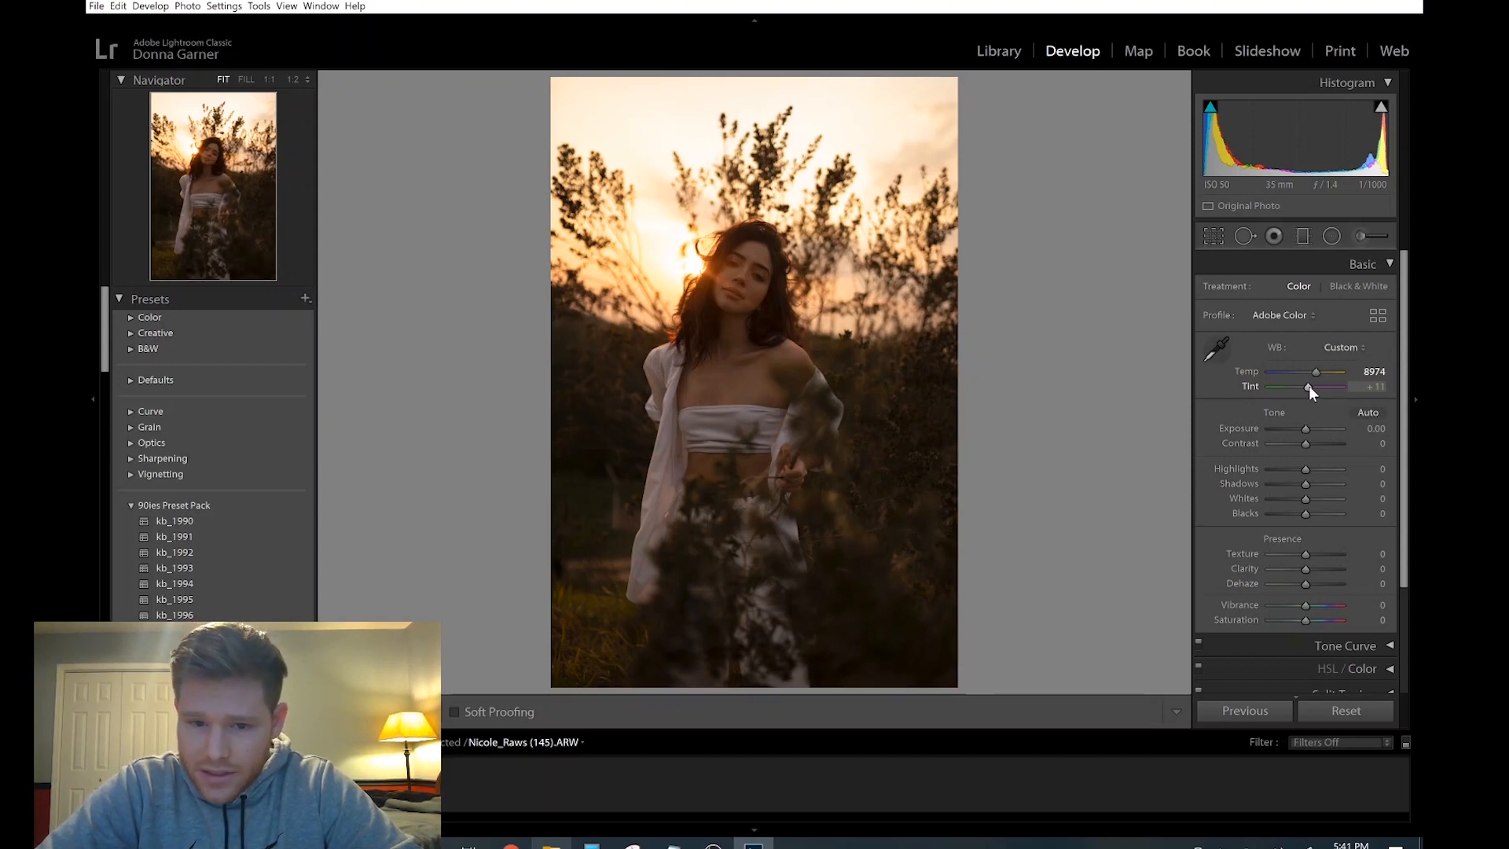
{"action": "left_click_drag", "start_coordinate": [1308, 384], "coordinate": [1304, 391]}
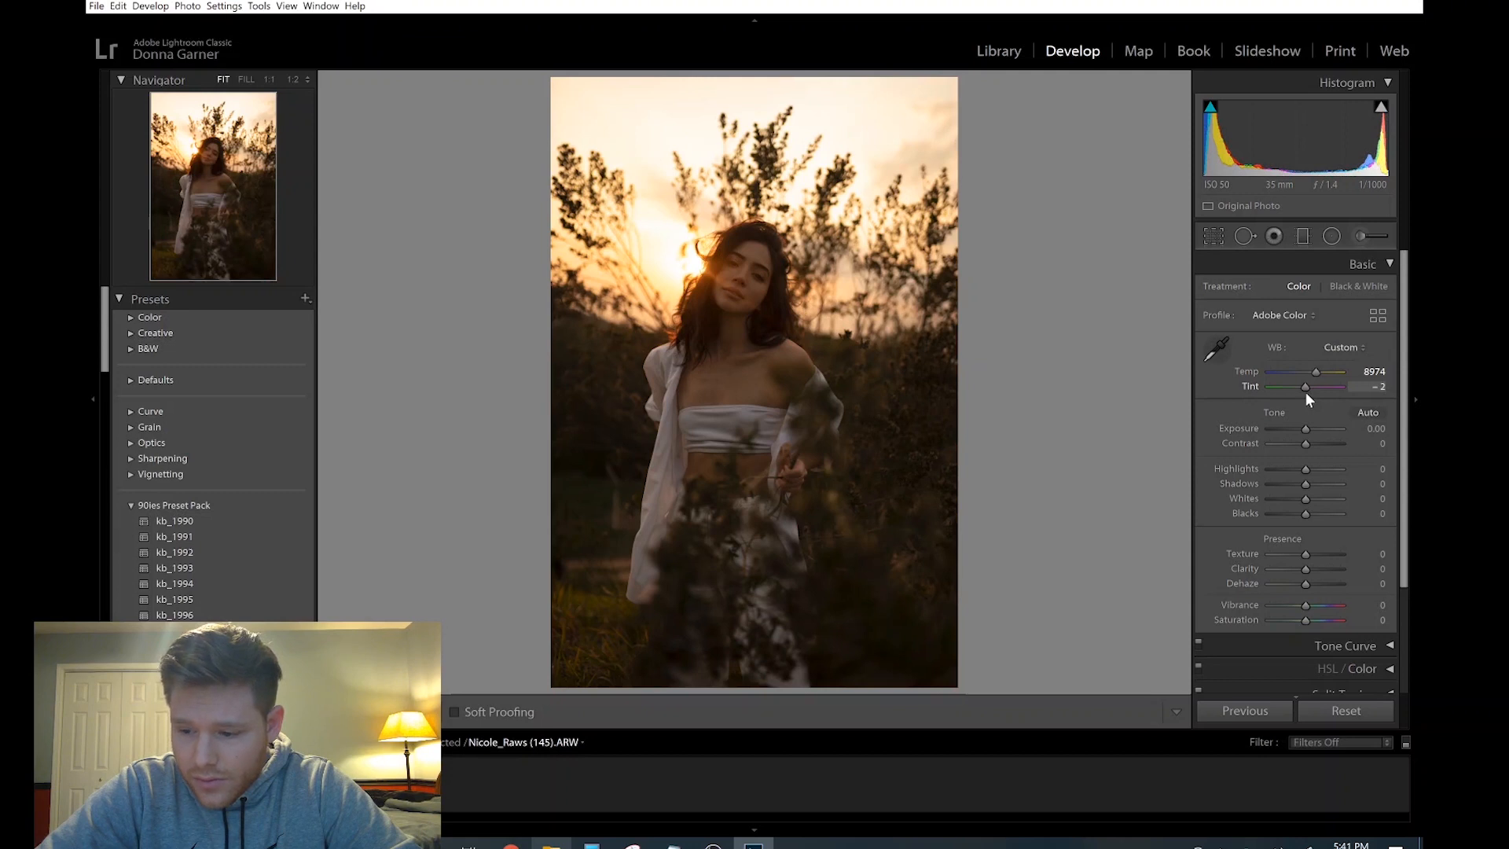
{"action": "left_click_drag", "start_coordinate": [1304, 392], "coordinate": [1303, 391]}
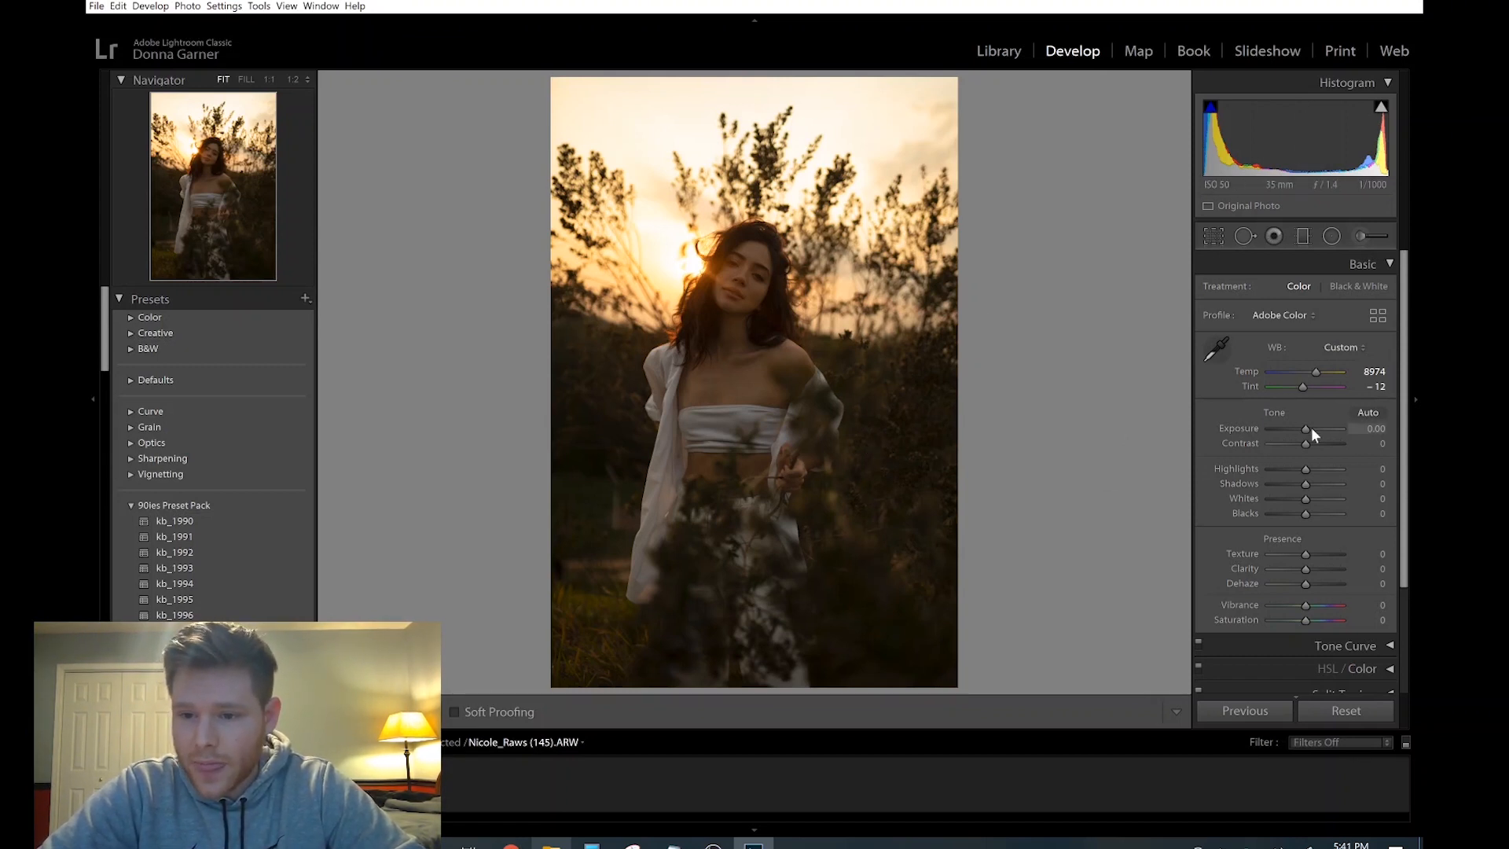
Raise the portrait's Exposure to +0.75, judging the brightness on the face up close.
{"action": "scroll", "coordinate": [1228, 463], "scroll_direction": "down", "scroll_amount": 1}
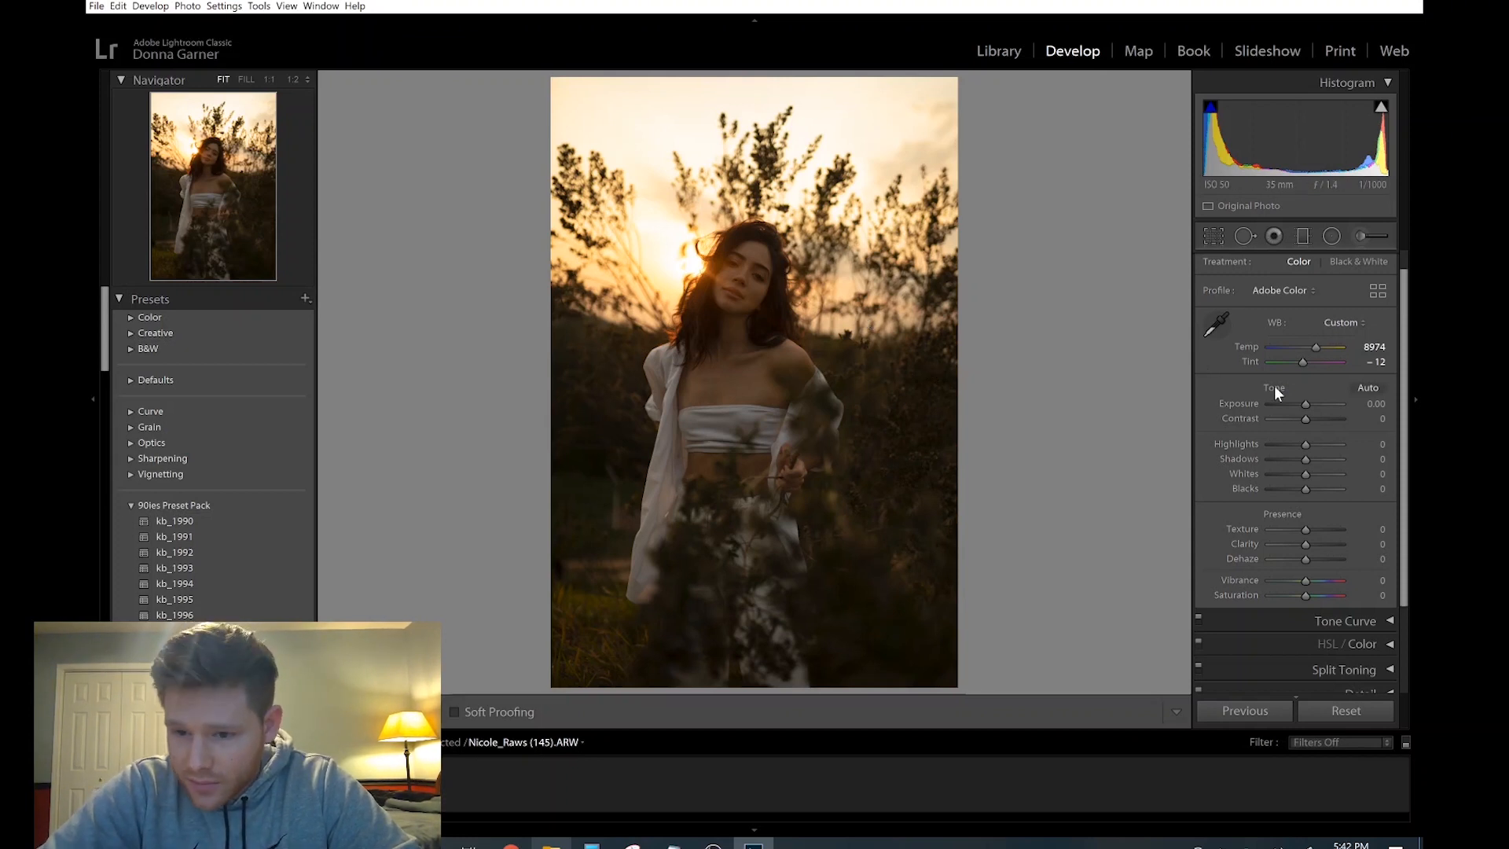
{"action": "left_click", "coordinate": [751, 271]}
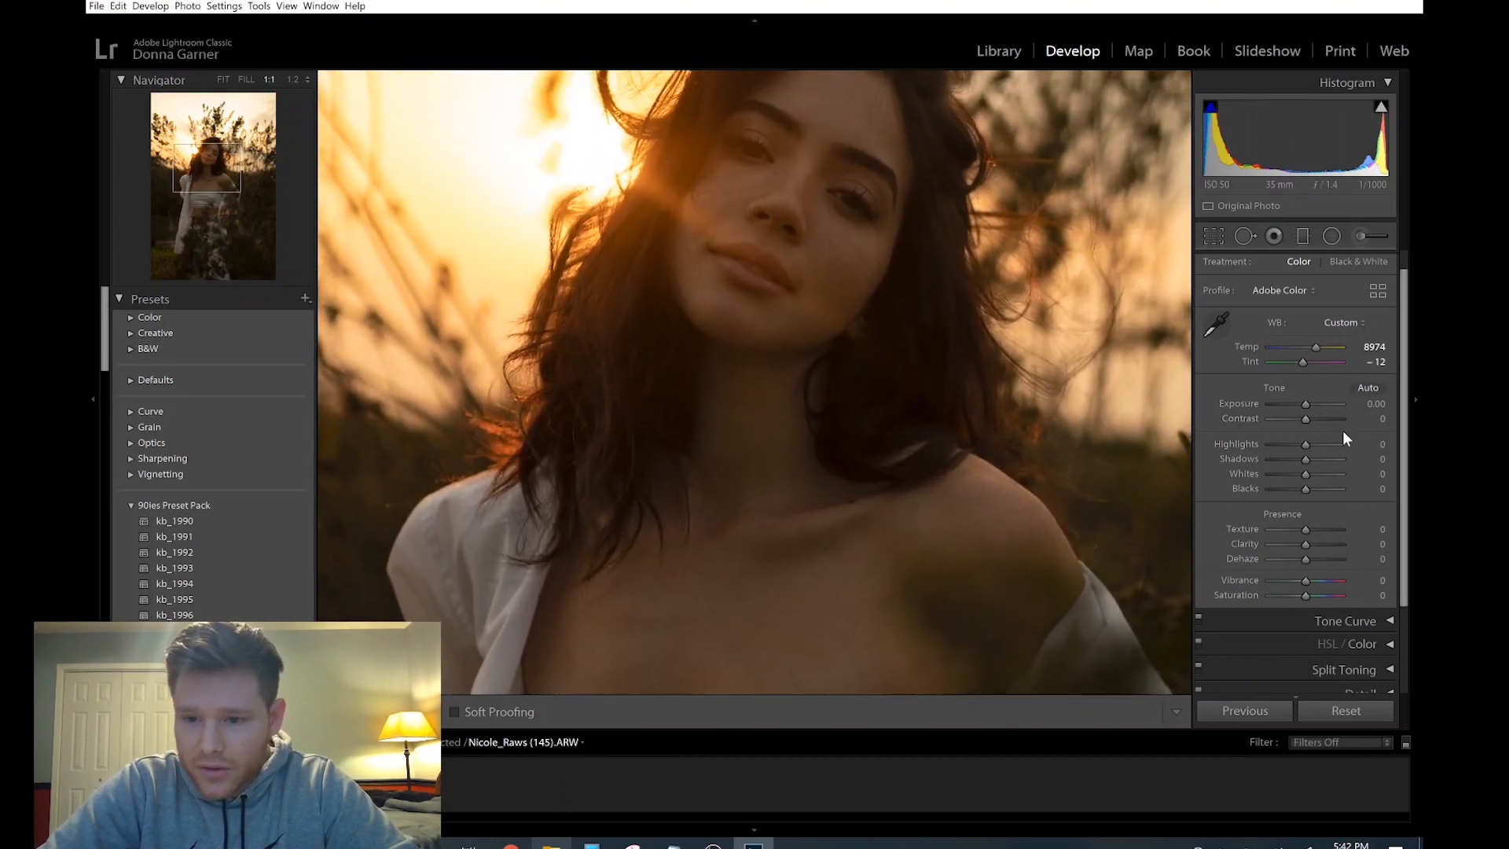
{"action": "left_click_drag", "start_coordinate": [1304, 403], "coordinate": [1309, 405]}
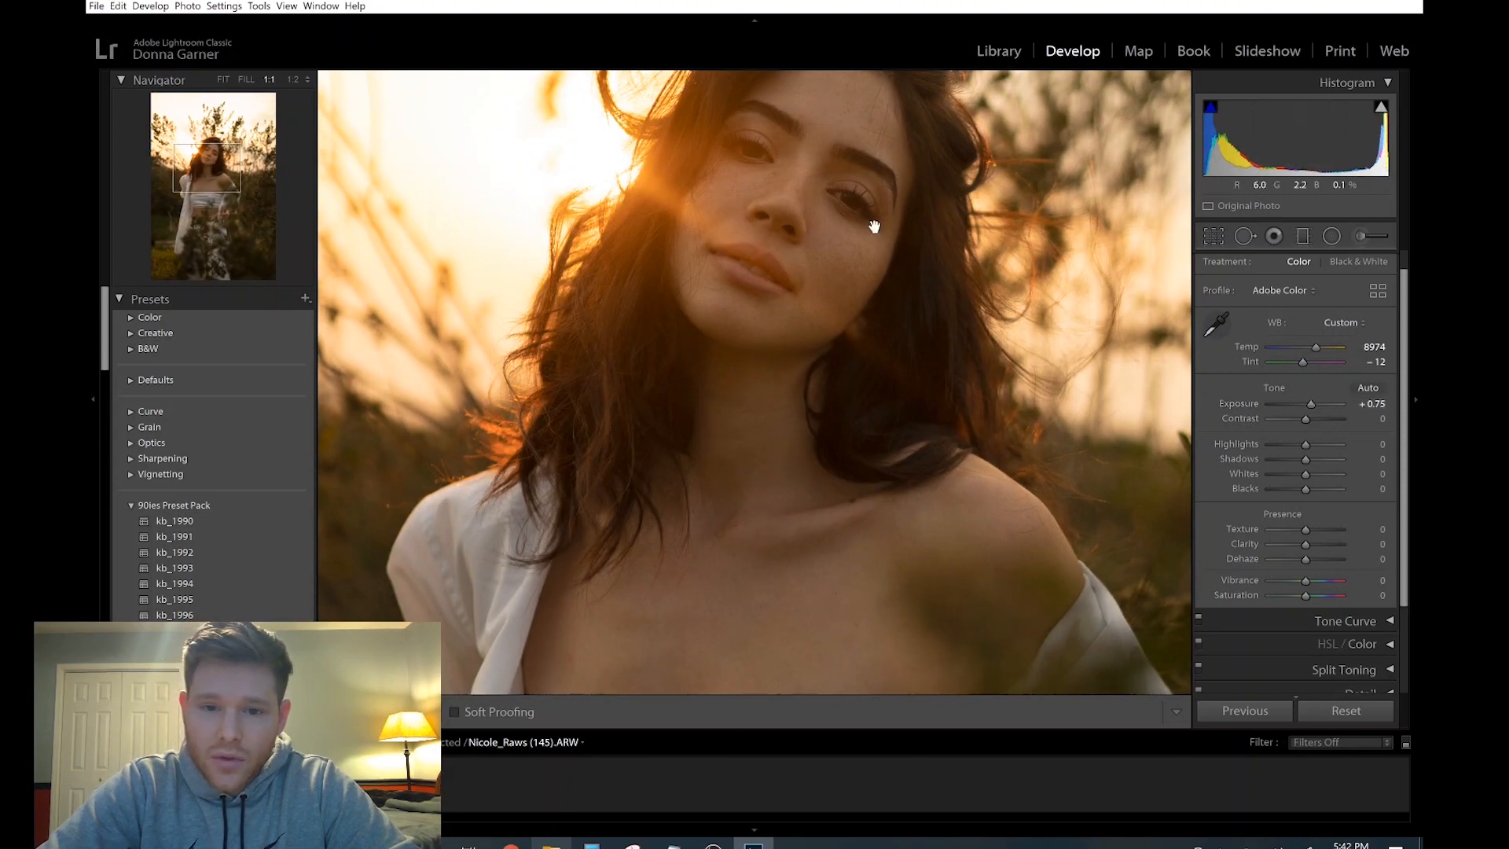
{"action": "left_click", "coordinate": [729, 364]}
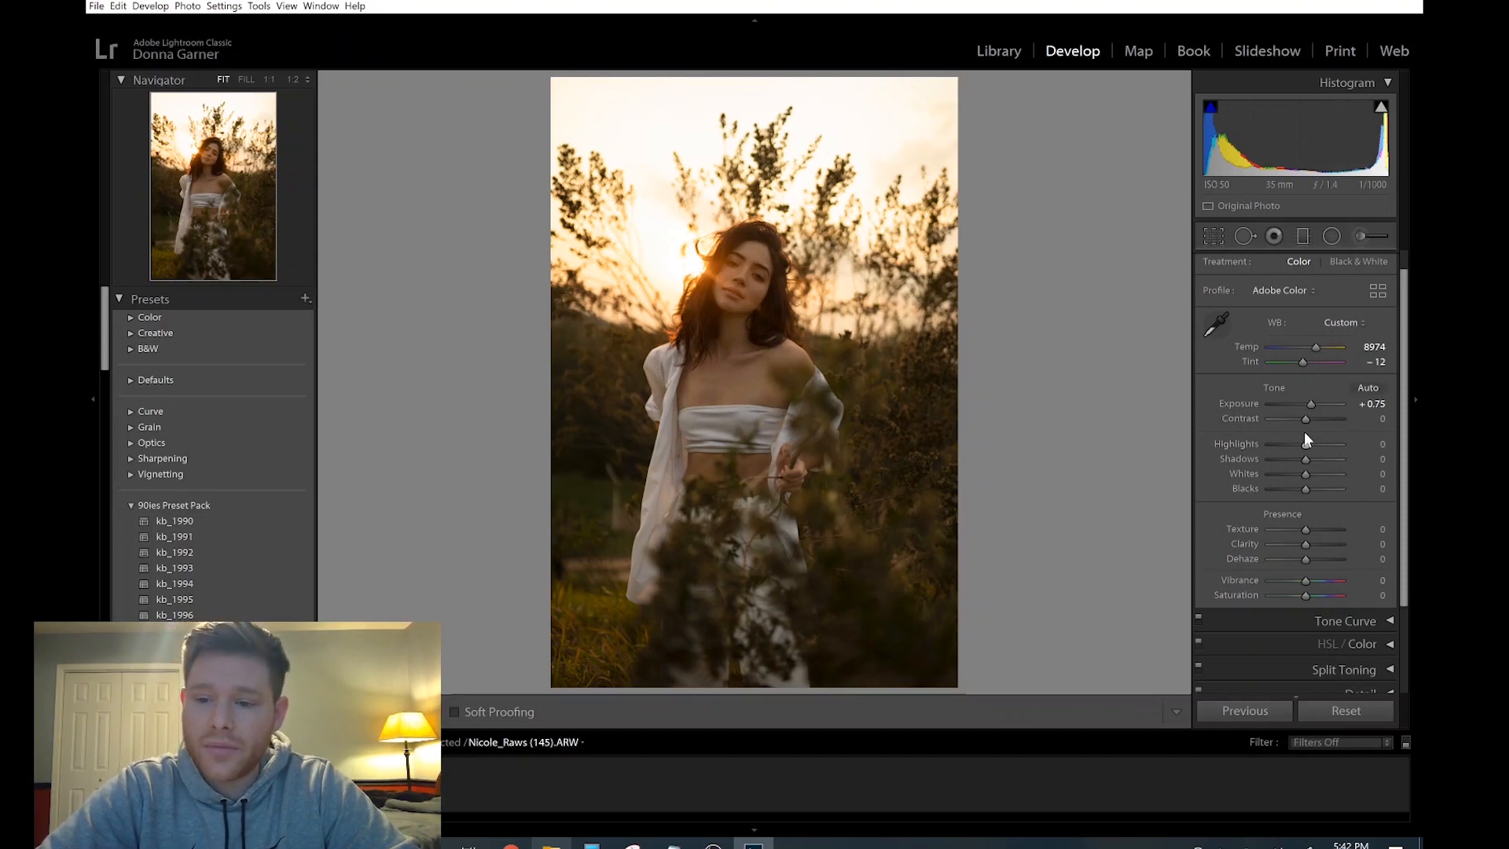
Increase the Contrast to +37 and check the effect on the face at 1:1 and on the whole photo.
{"action": "left_click", "coordinate": [733, 299]}
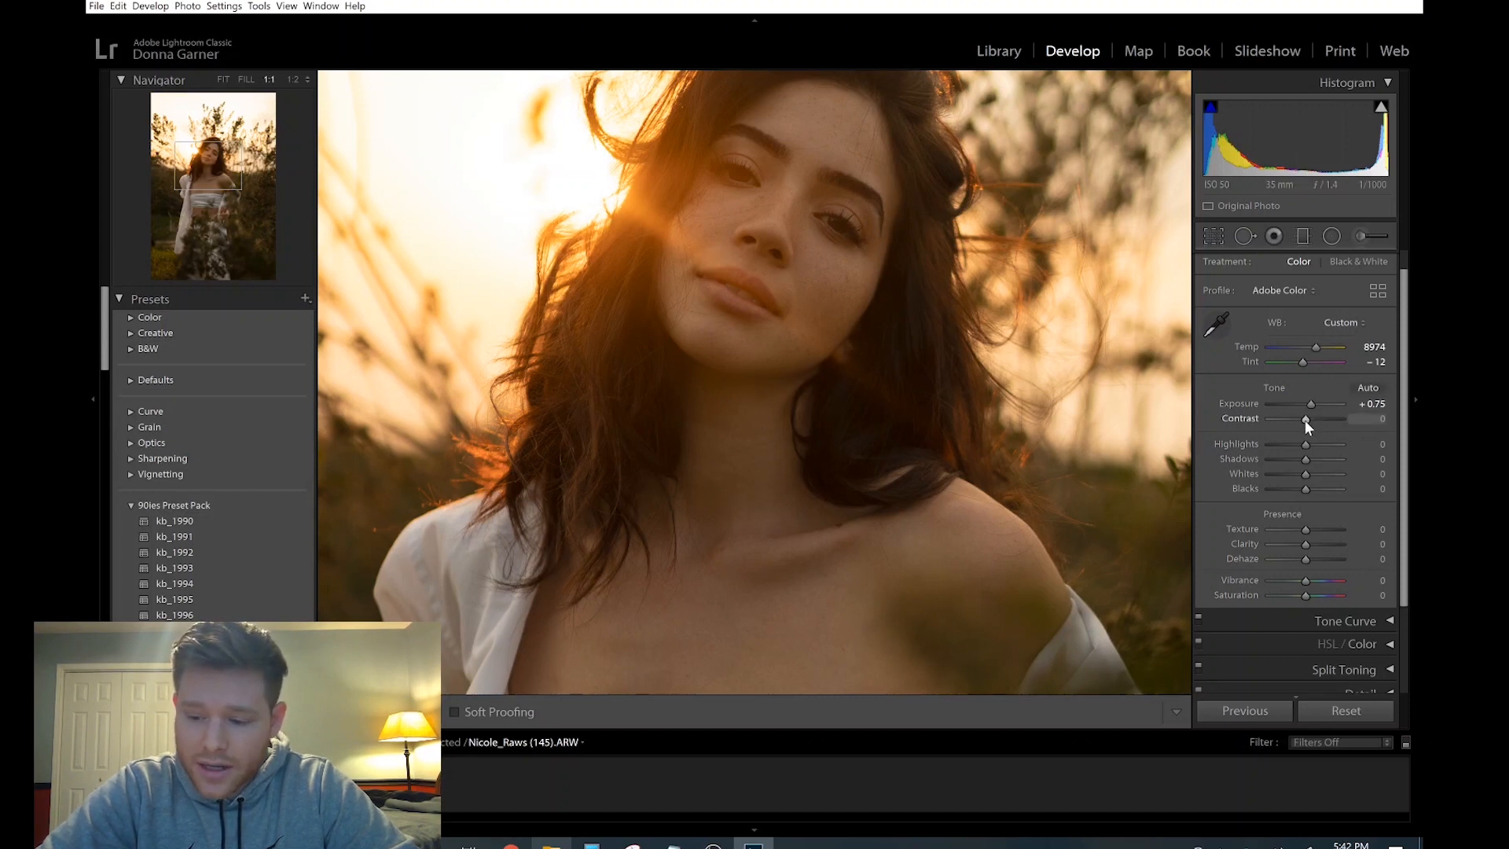
{"action": "left_click_drag", "start_coordinate": [1307, 422], "coordinate": [1316, 426]}
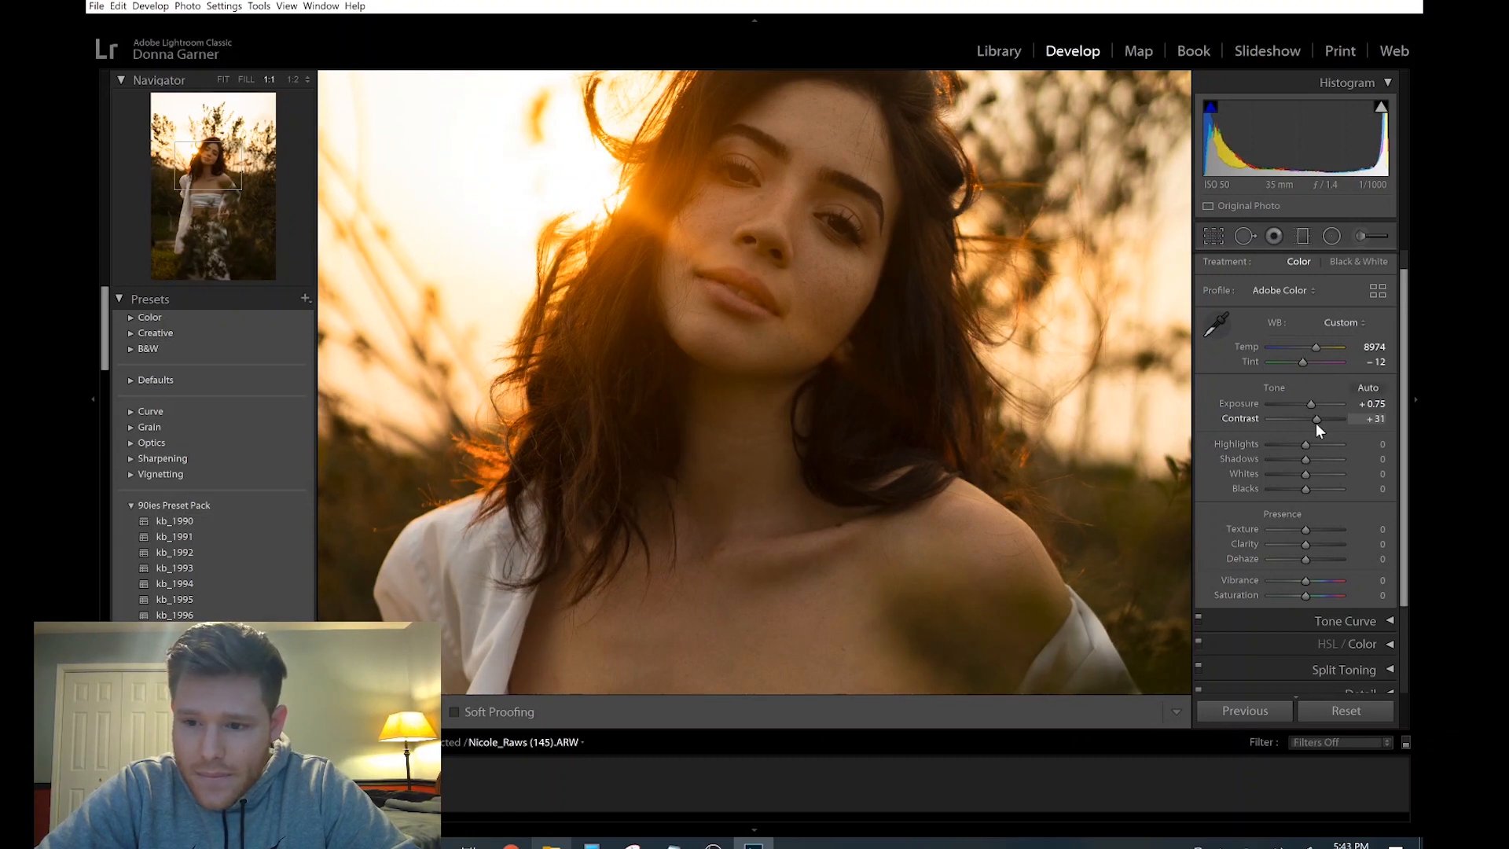
{"action": "left_click_drag", "start_coordinate": [1317, 423], "coordinate": [1317, 422]}
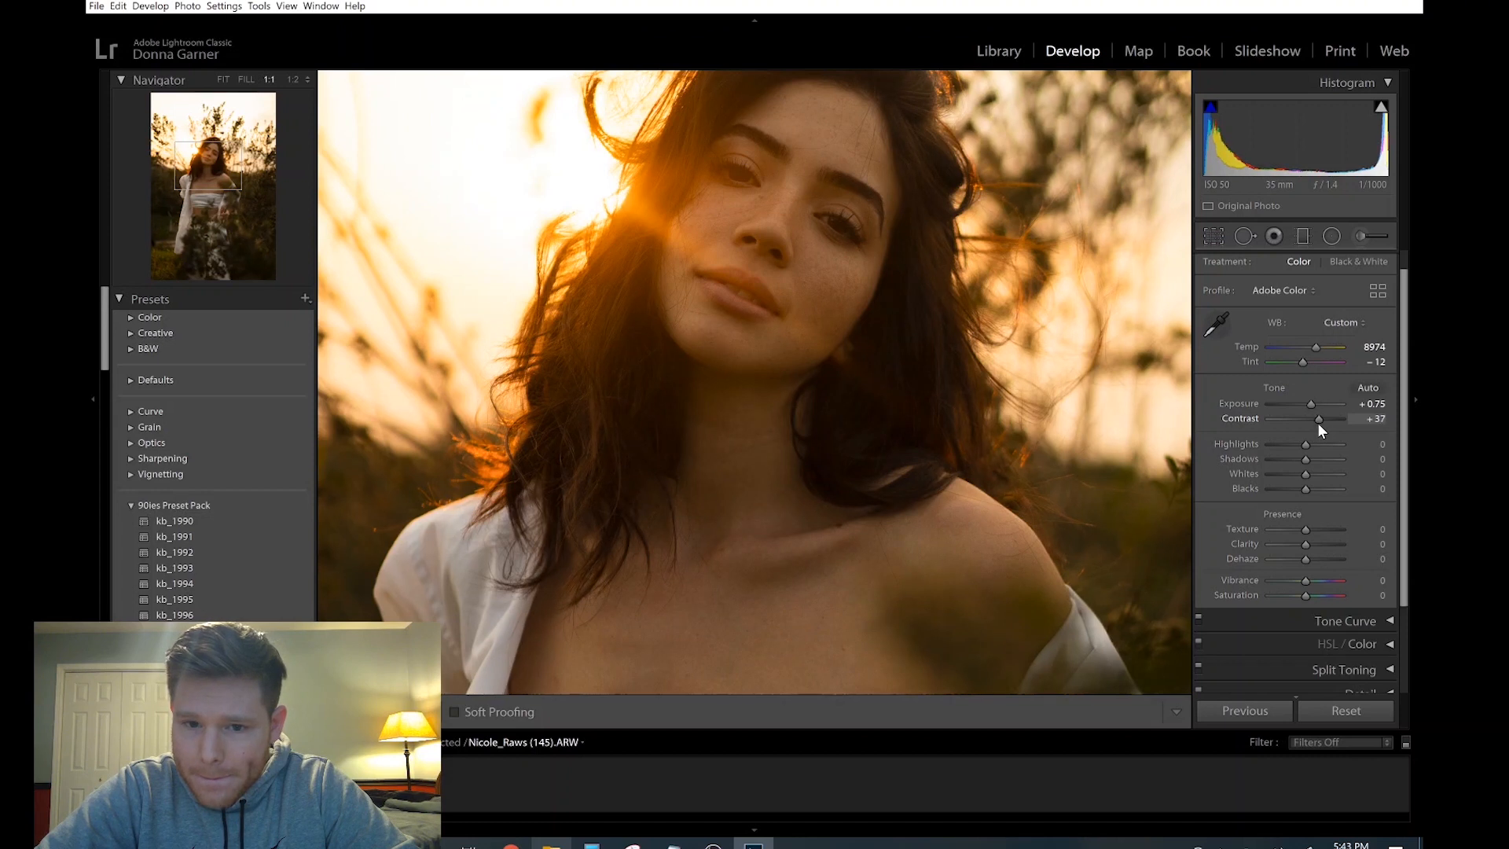
{"action": "left_click", "coordinate": [1068, 455]}
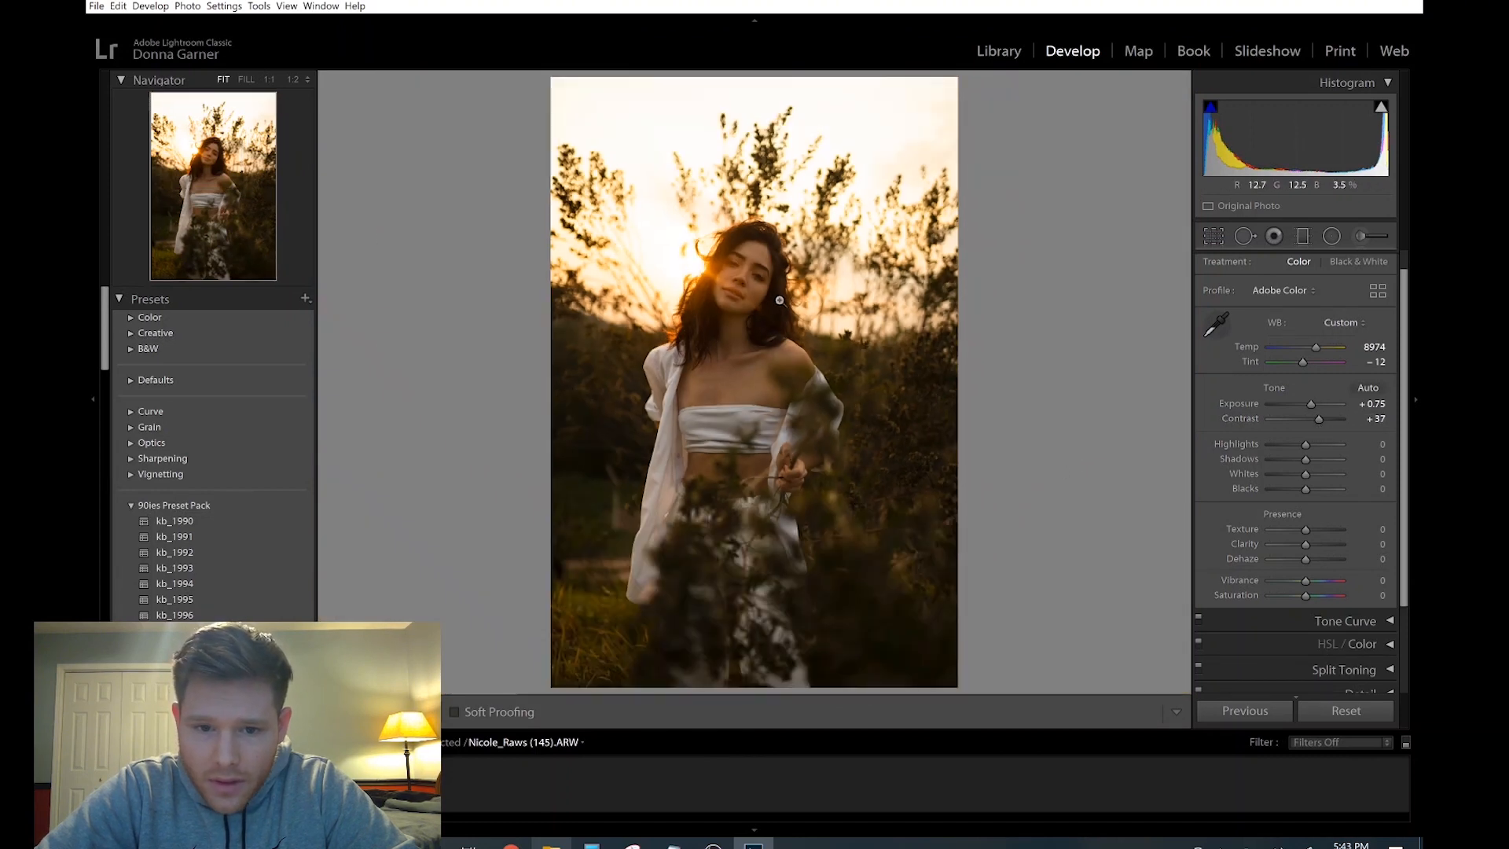
{"action": "left_click", "coordinate": [720, 251]}
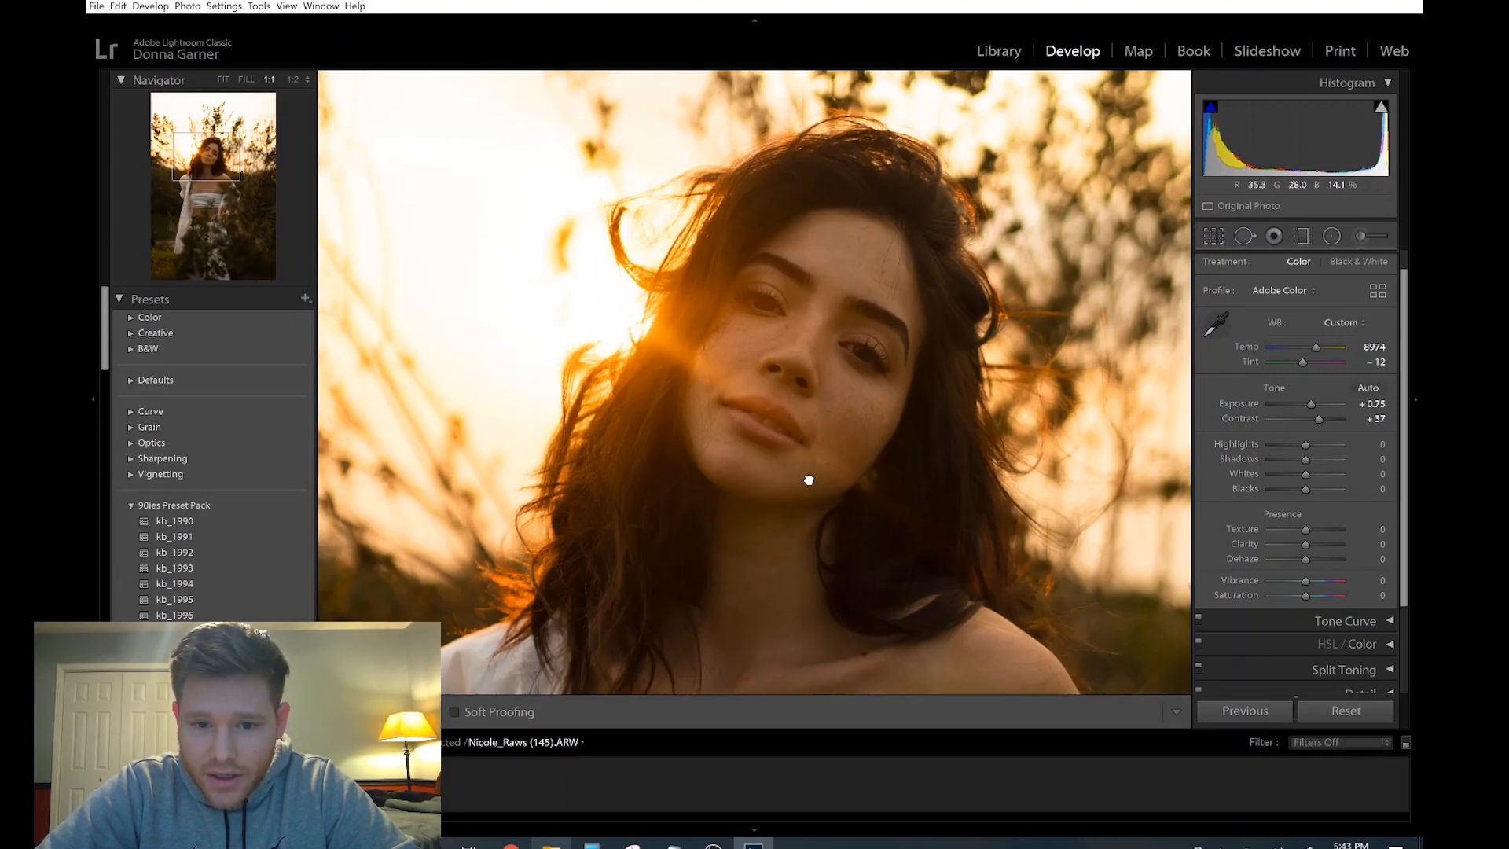
{"action": "scroll", "coordinate": [809, 440], "scroll_direction": "down", "scroll_amount": 3}
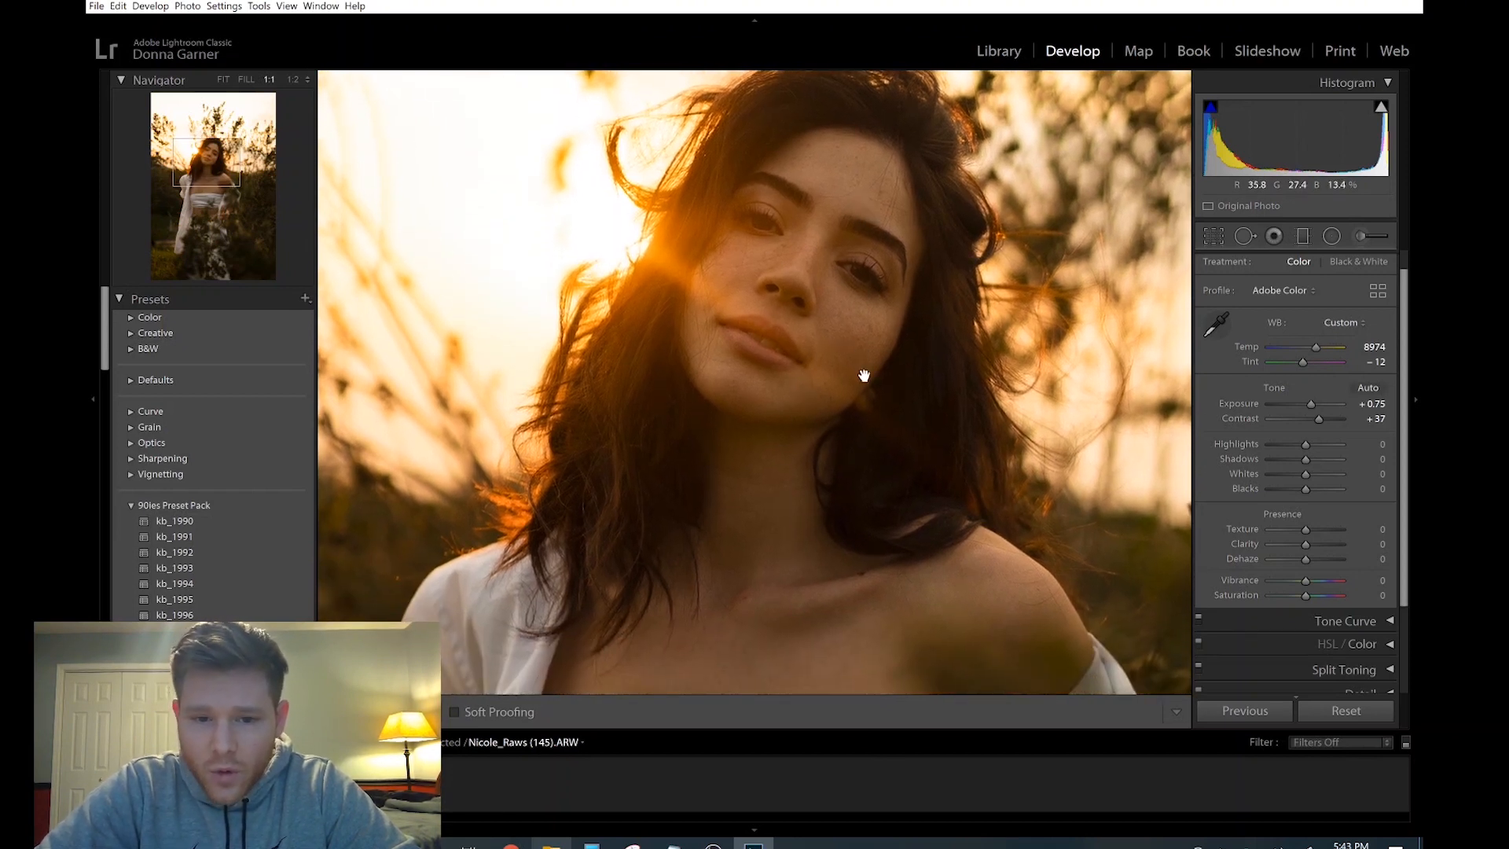
{"action": "left_click", "coordinate": [811, 369]}
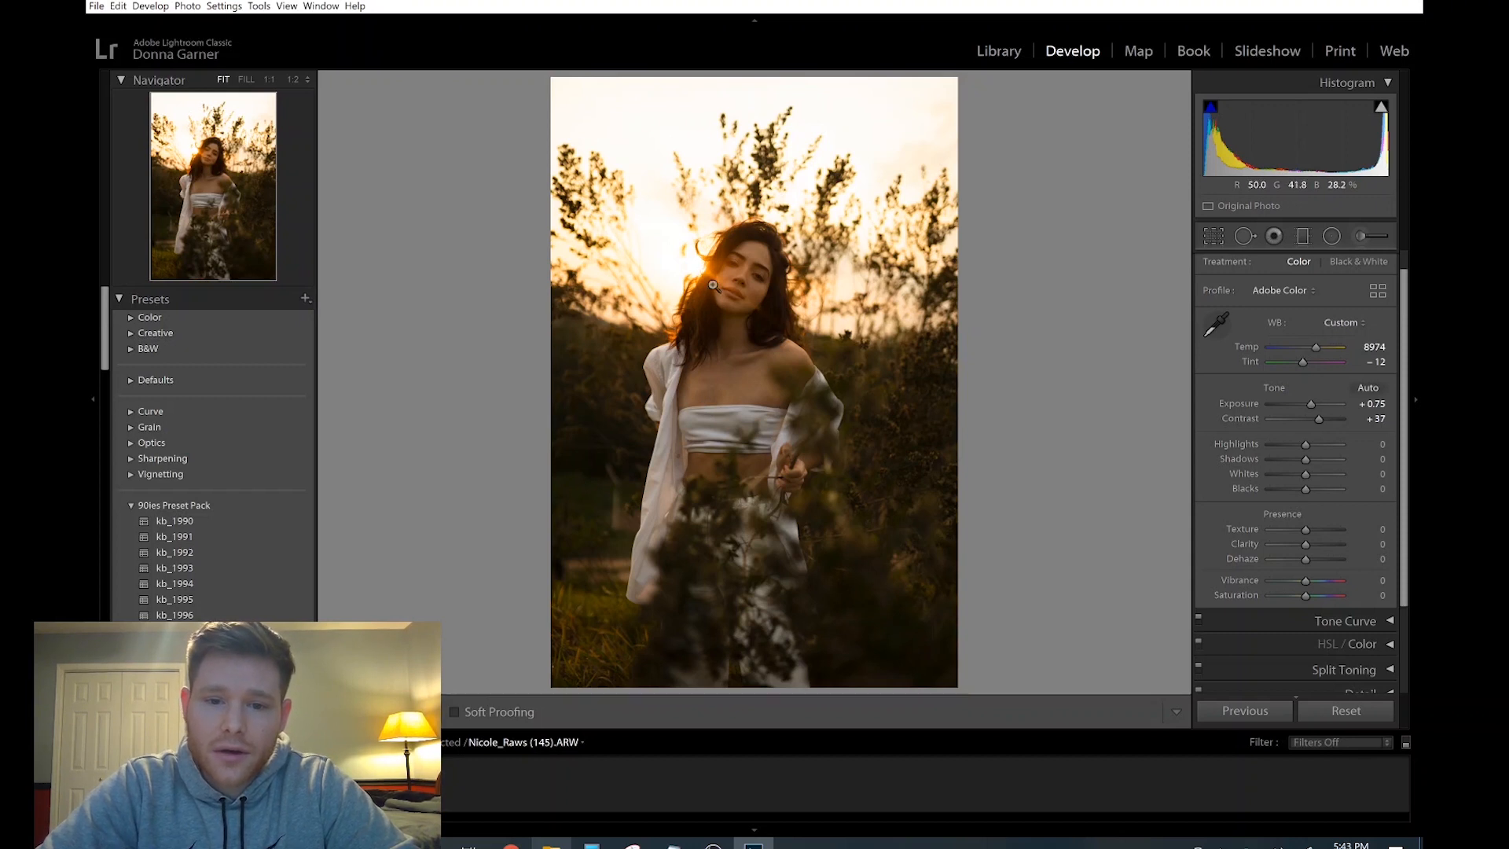
Inspect the dark bushes up close, then set Highlights to -18 and Shadows to -8.
{"action": "left_click", "coordinate": [878, 665]}
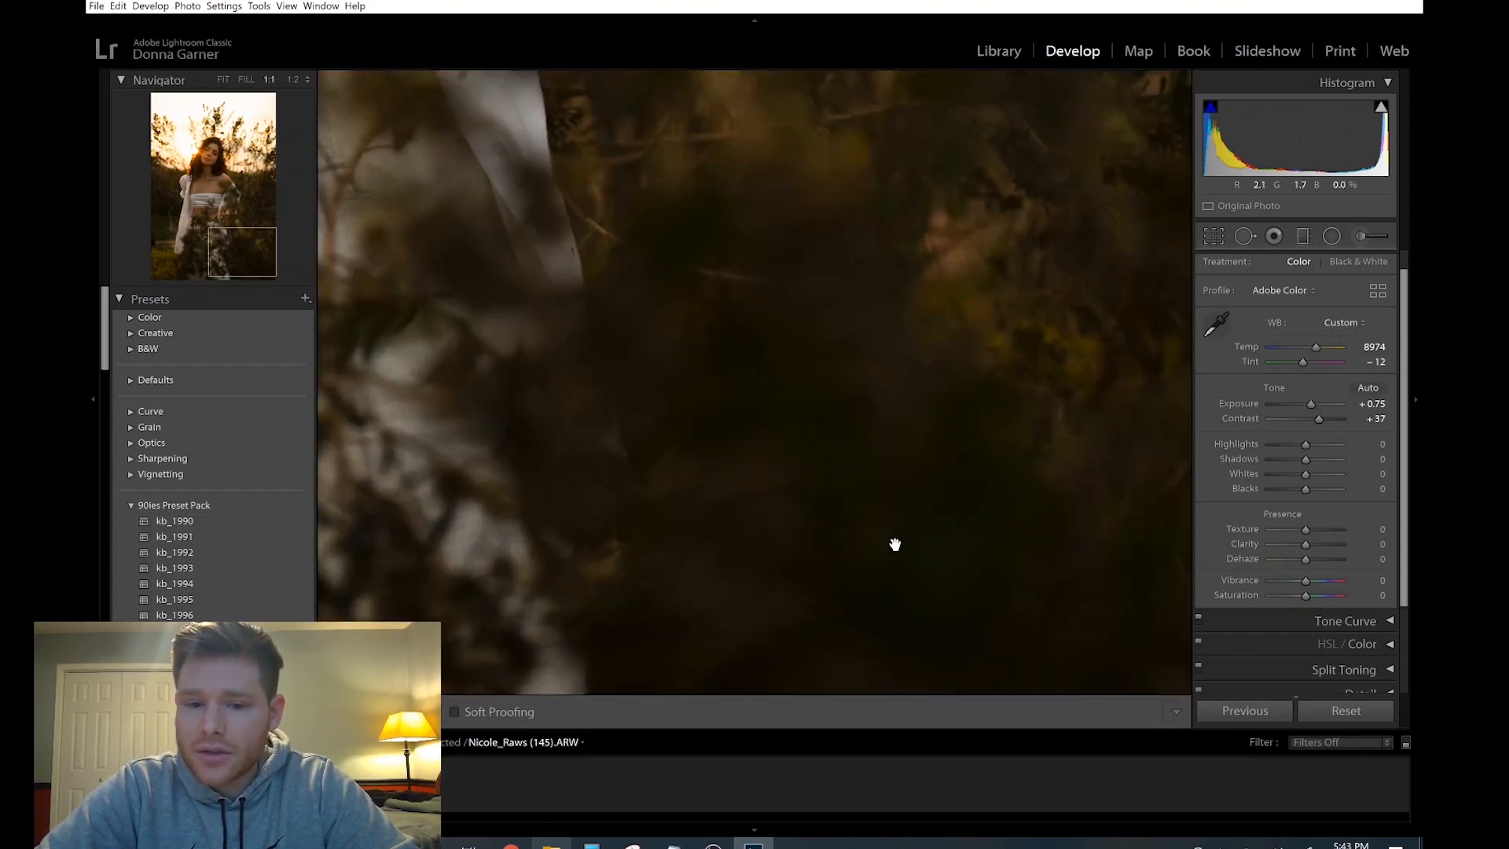
{"action": "left_click", "coordinate": [819, 511]}
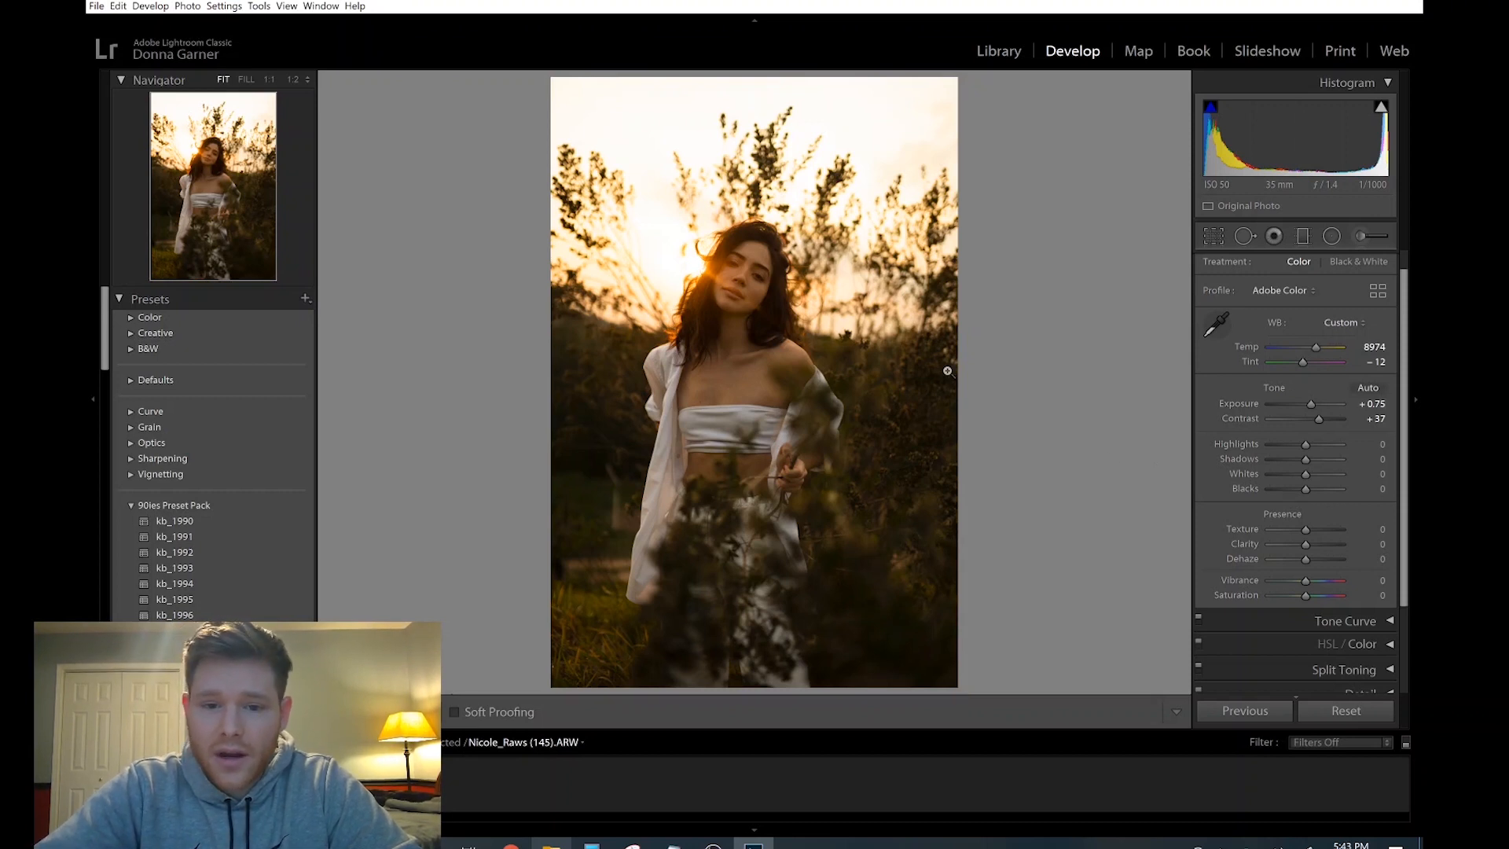
{"action": "left_click_drag", "start_coordinate": [1303, 445], "coordinate": [1224, 443]}
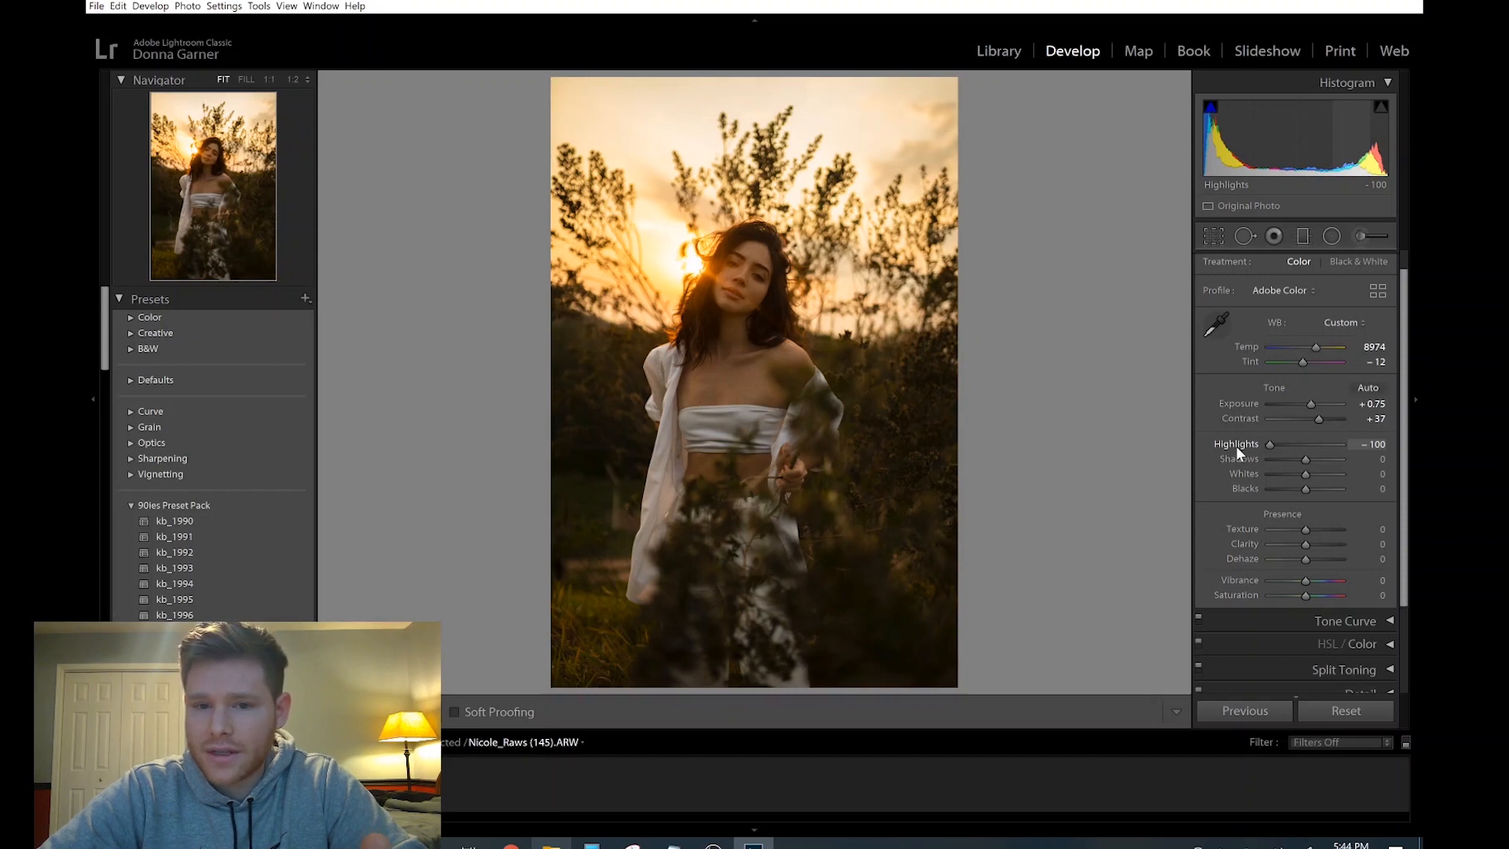
{"action": "left_click_drag", "start_coordinate": [1266, 441], "coordinate": [1298, 450]}
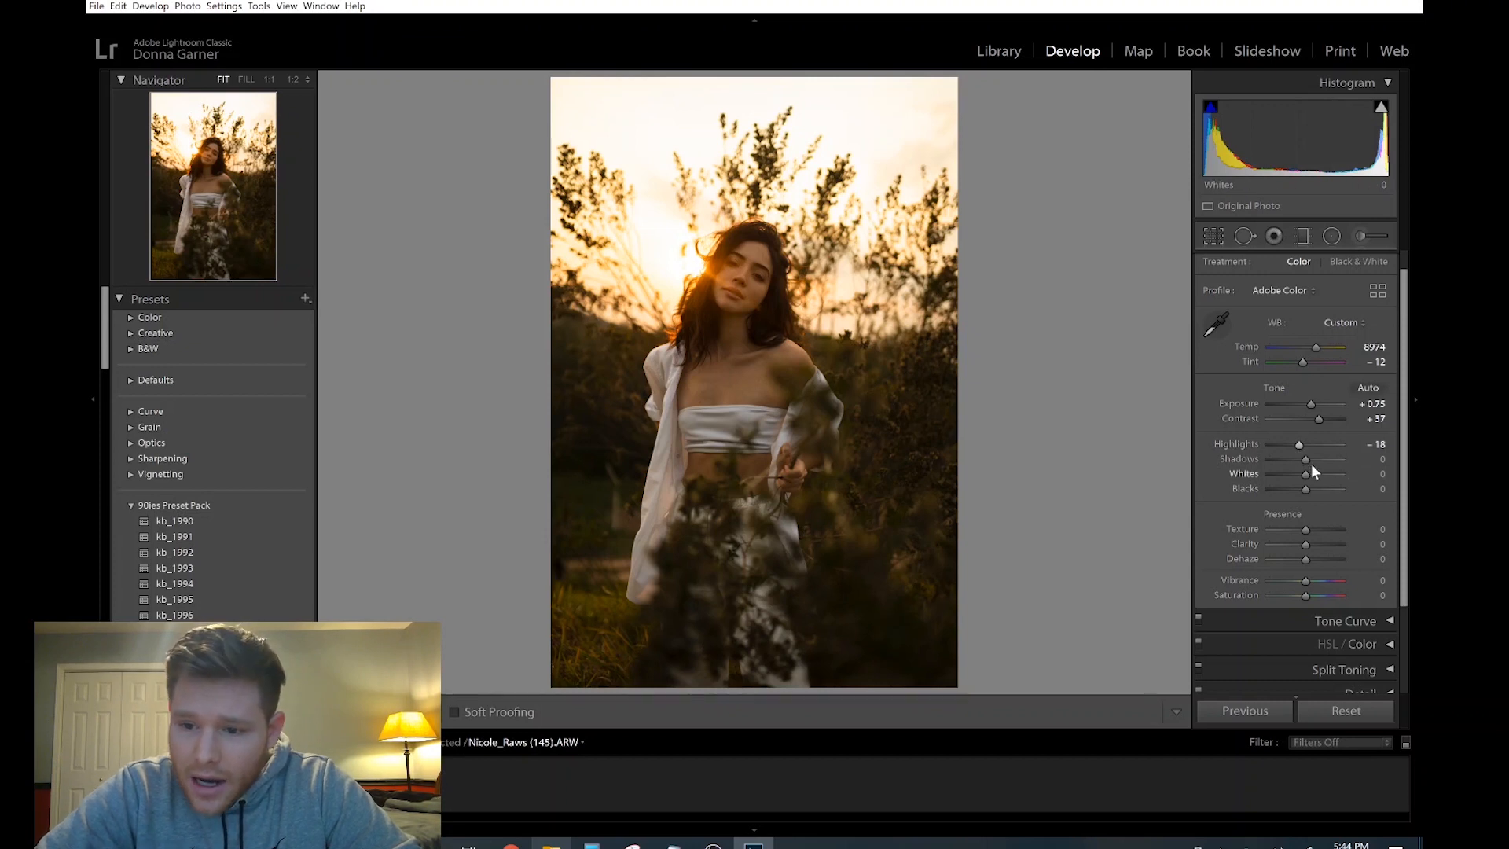
{"action": "left_click_drag", "start_coordinate": [1306, 459], "coordinate": [1303, 461]}
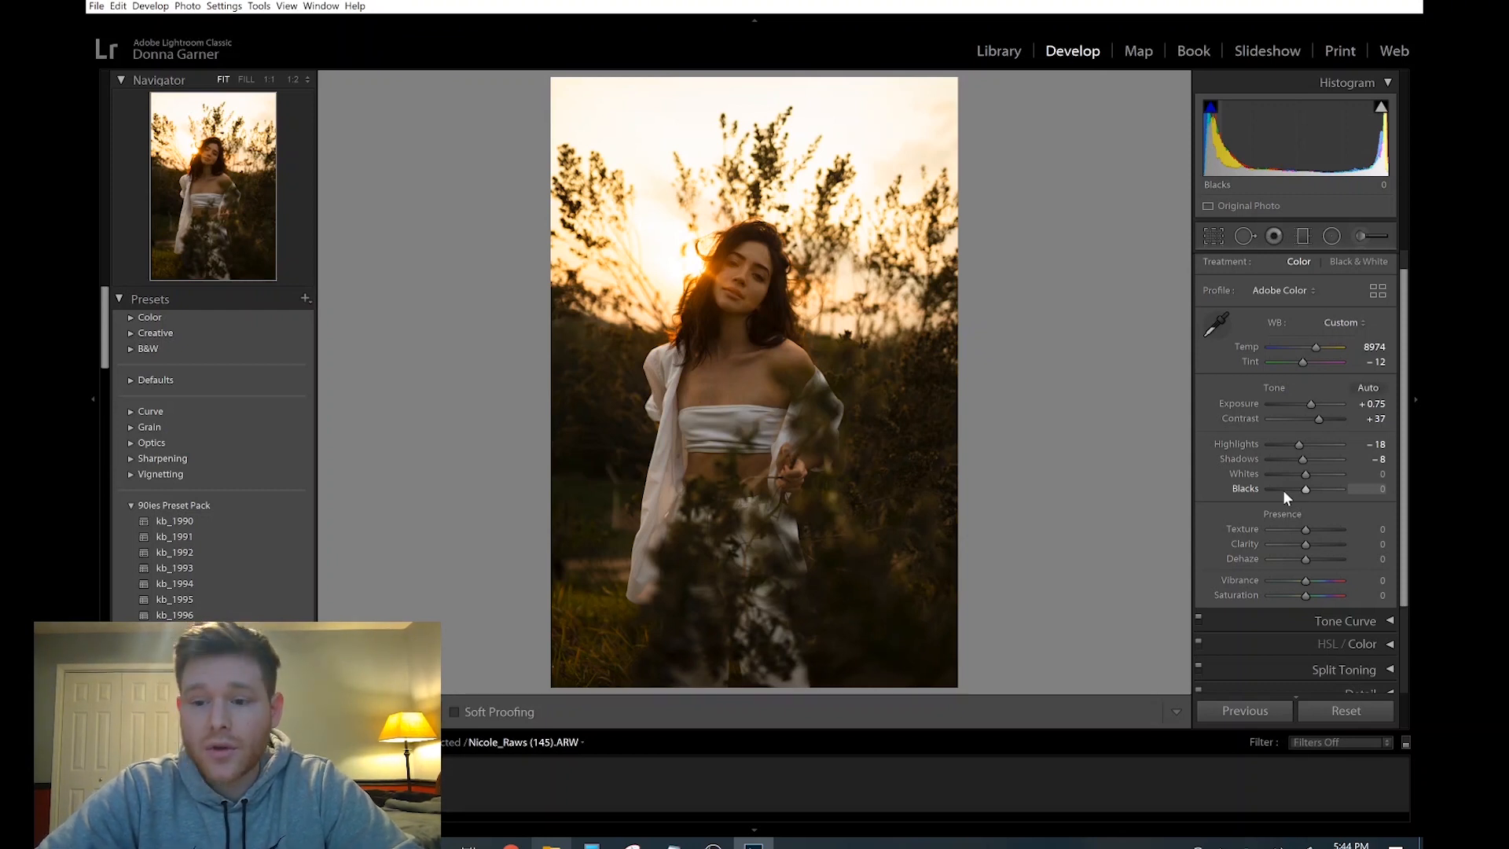
Raise the overall Saturation slightly to +3.
{"action": "scroll", "coordinate": [1283, 489], "scroll_direction": "down", "scroll_amount": 1}
{"action": "scroll", "coordinate": [1283, 489], "scroll_direction": "down", "scroll_amount": 1}
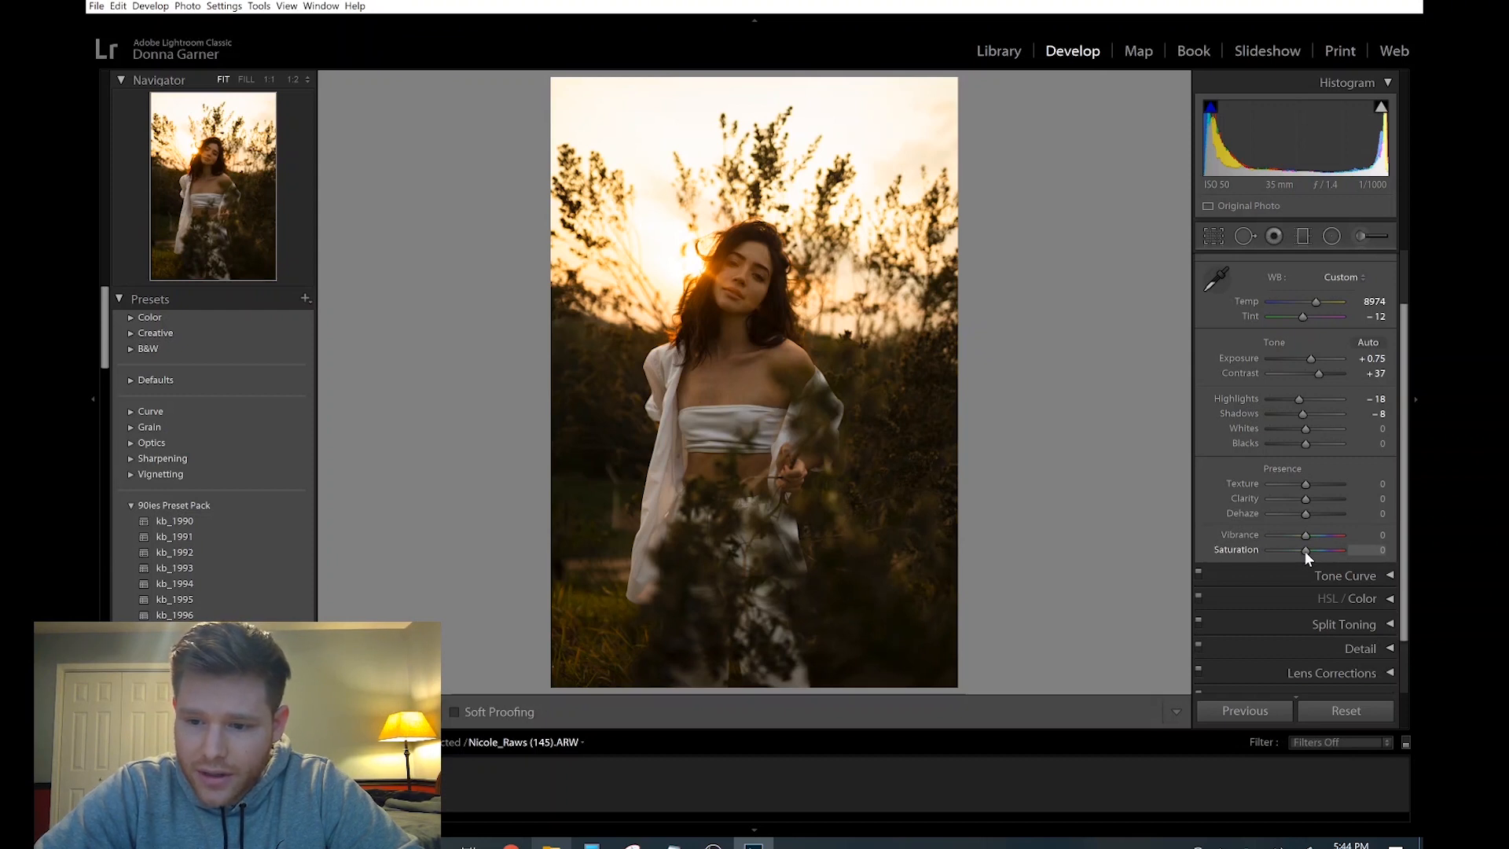
{"action": "left_click_drag", "start_coordinate": [1305, 550], "coordinate": [1304, 550]}
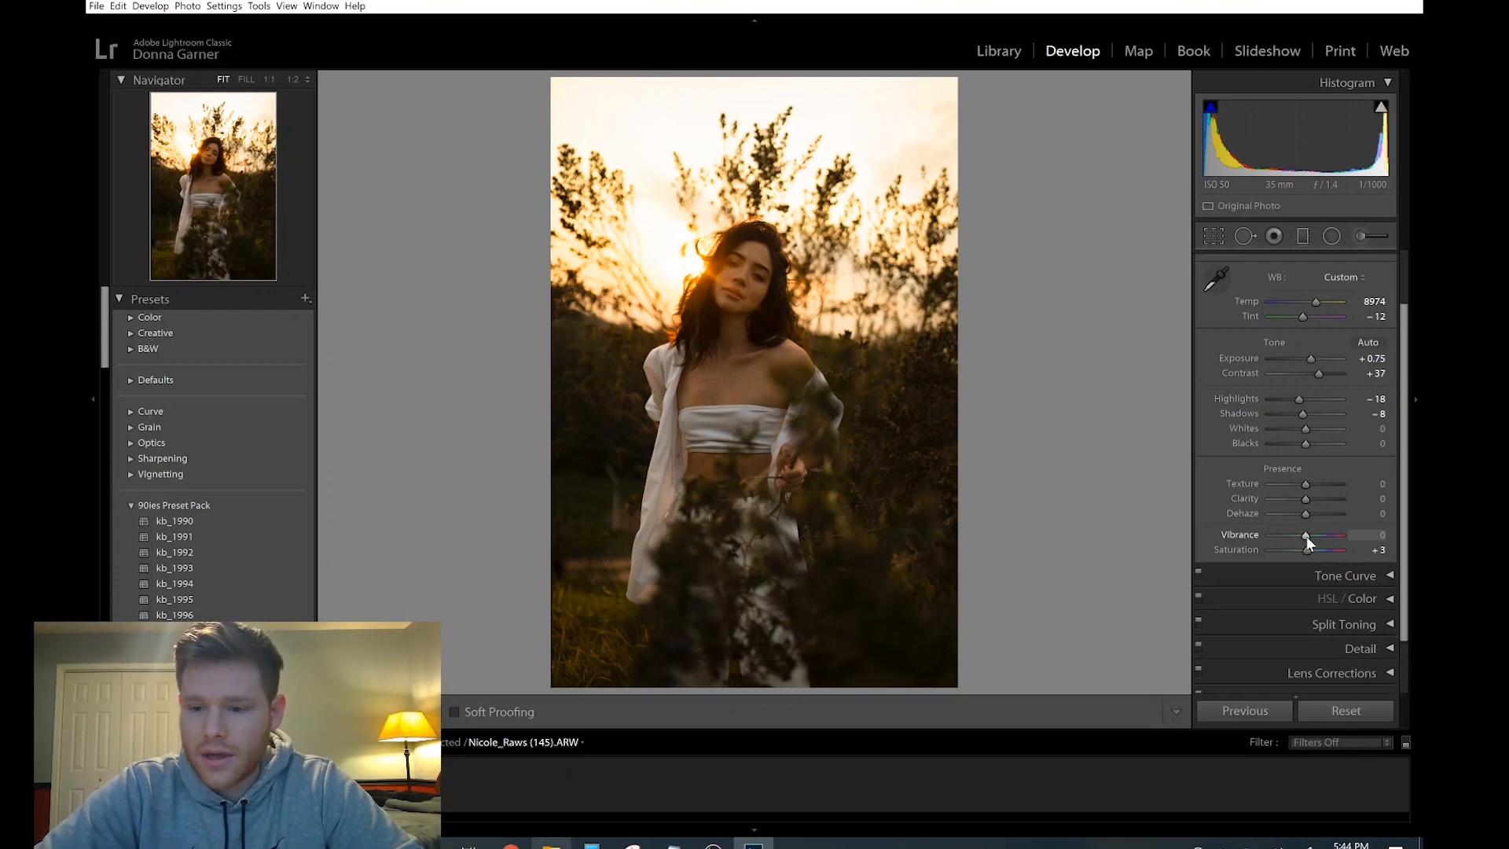
Try a strong Vibrance boost of +57 and a Saturation of +86, reverting each one.
{"action": "mouse_move", "coordinate": [1308, 536]}
{"action": "left_mouse_down"}
{"action": "mouse_move", "coordinate": [1350, 531]}
{"action": "mouse_move", "coordinate": [1272, 540]}
{"action": "mouse_move", "coordinate": [1335, 532]}
{"action": "left_mouse_up"}
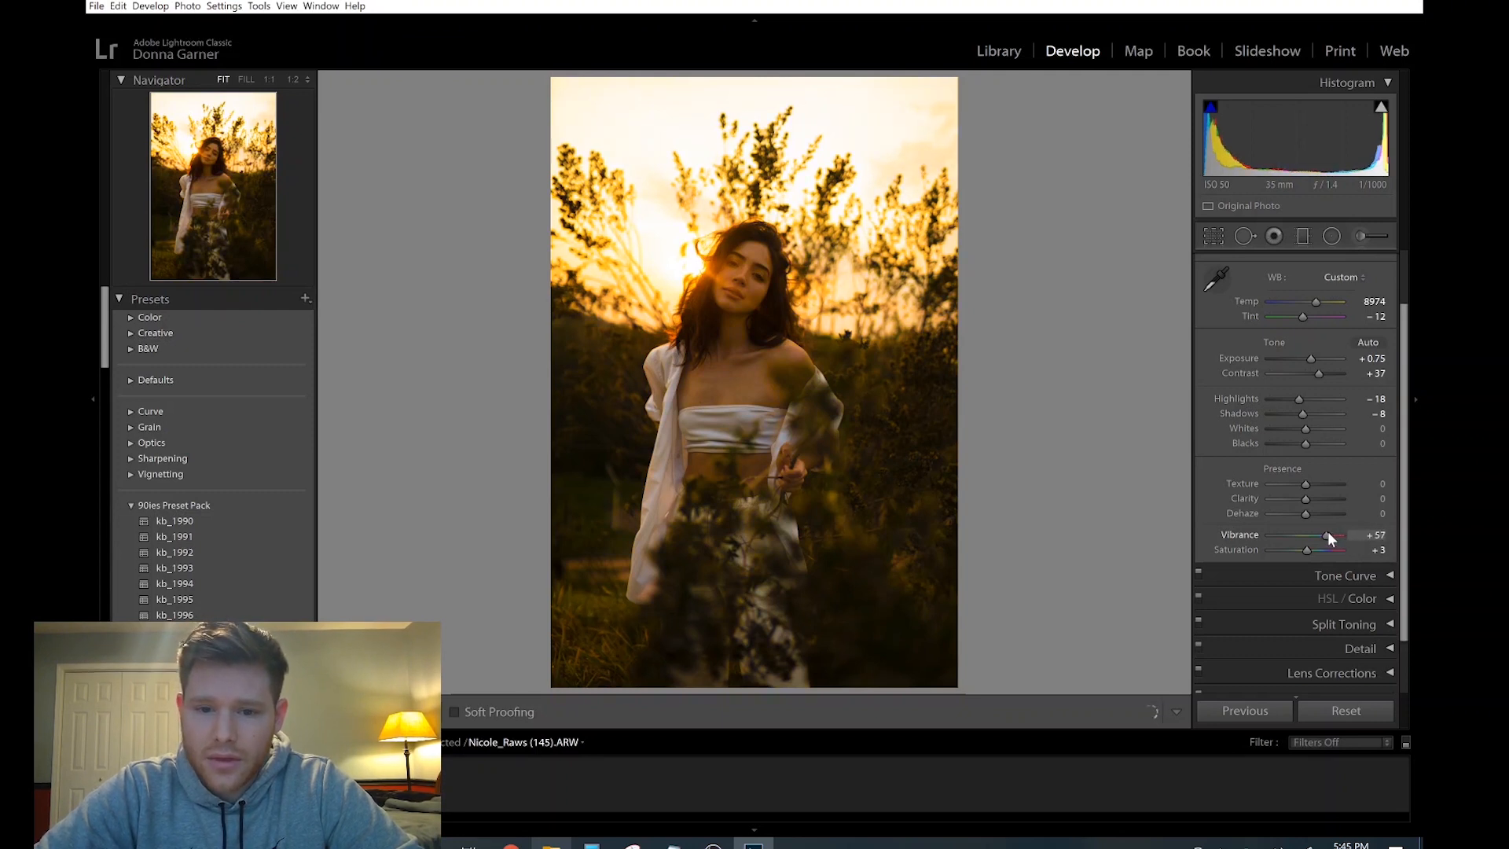
{"action": "left_click_drag", "start_coordinate": [1347, 540], "coordinate": [1307, 553]}
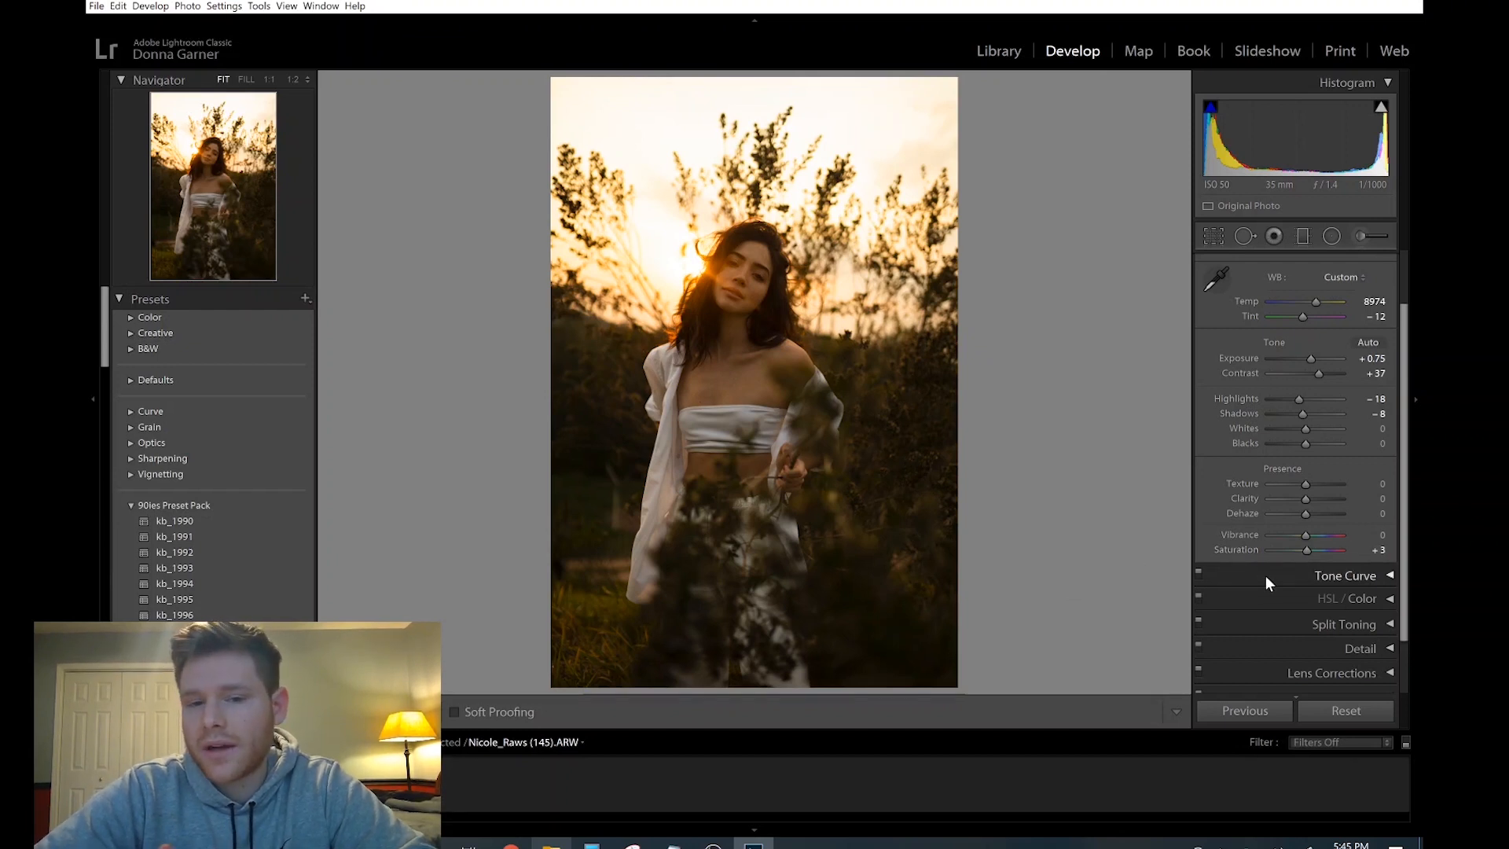
{"action": "left_click_drag", "start_coordinate": [1308, 549], "coordinate": [1338, 554]}
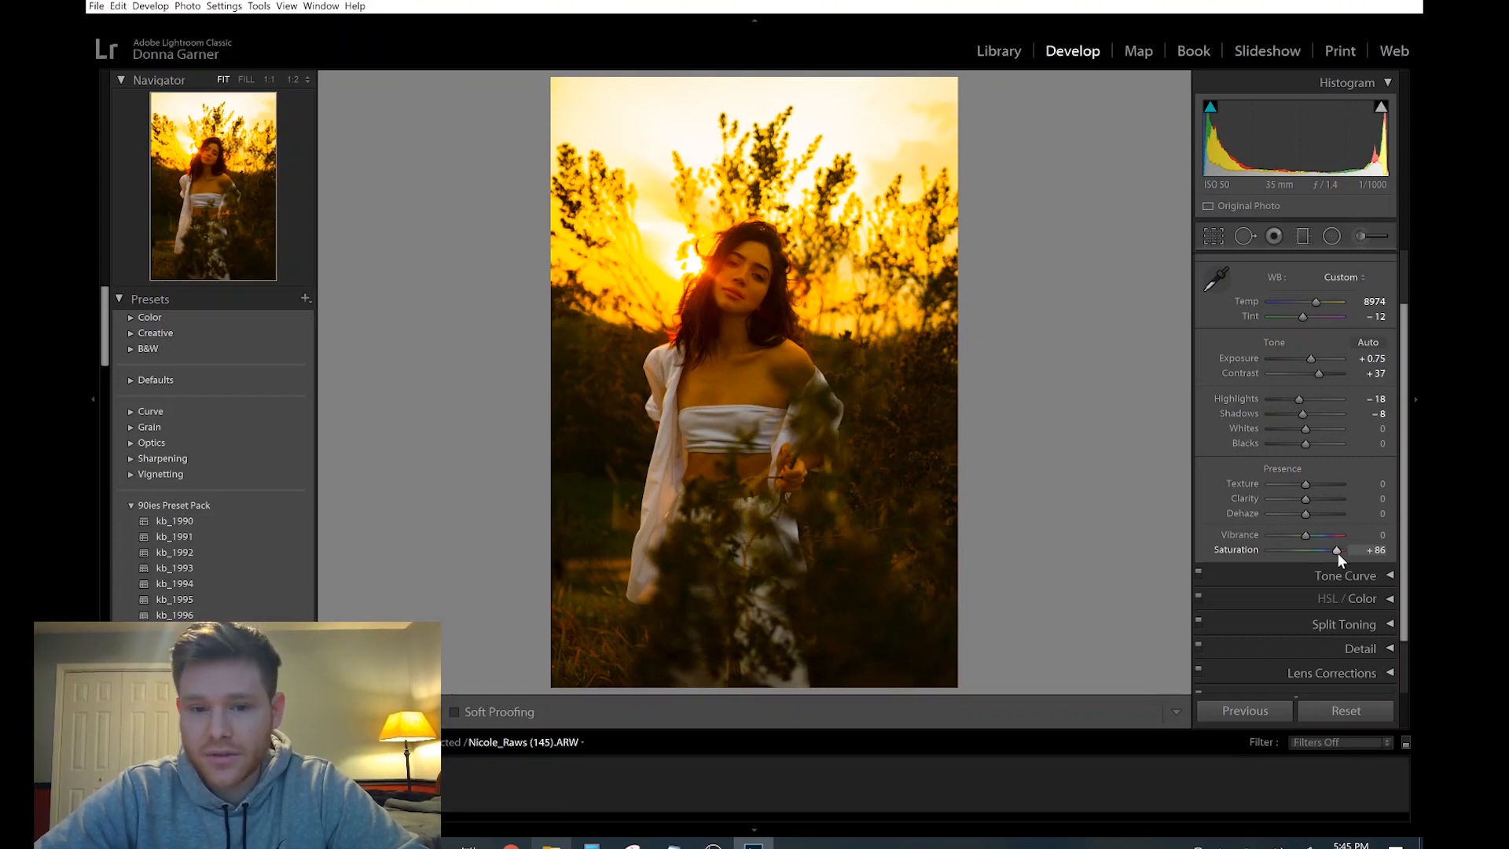
{"action": "key", "text": "ctrl+z"}
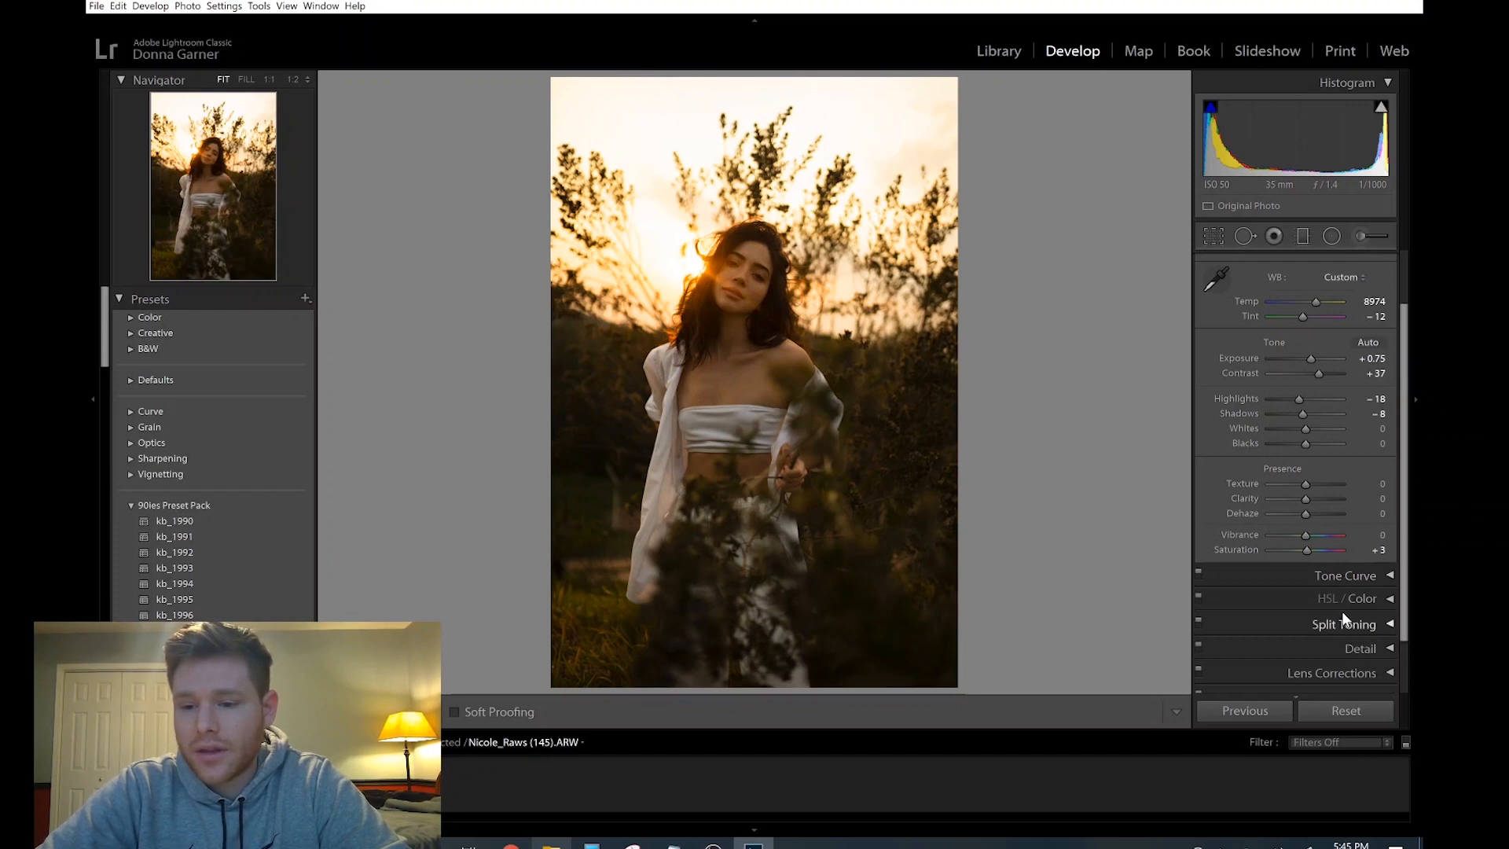
Expand the Tone Curve and add anchor points to the RGB curve at the midtones, highlights and shadows.
{"action": "left_click", "coordinate": [1347, 579]}
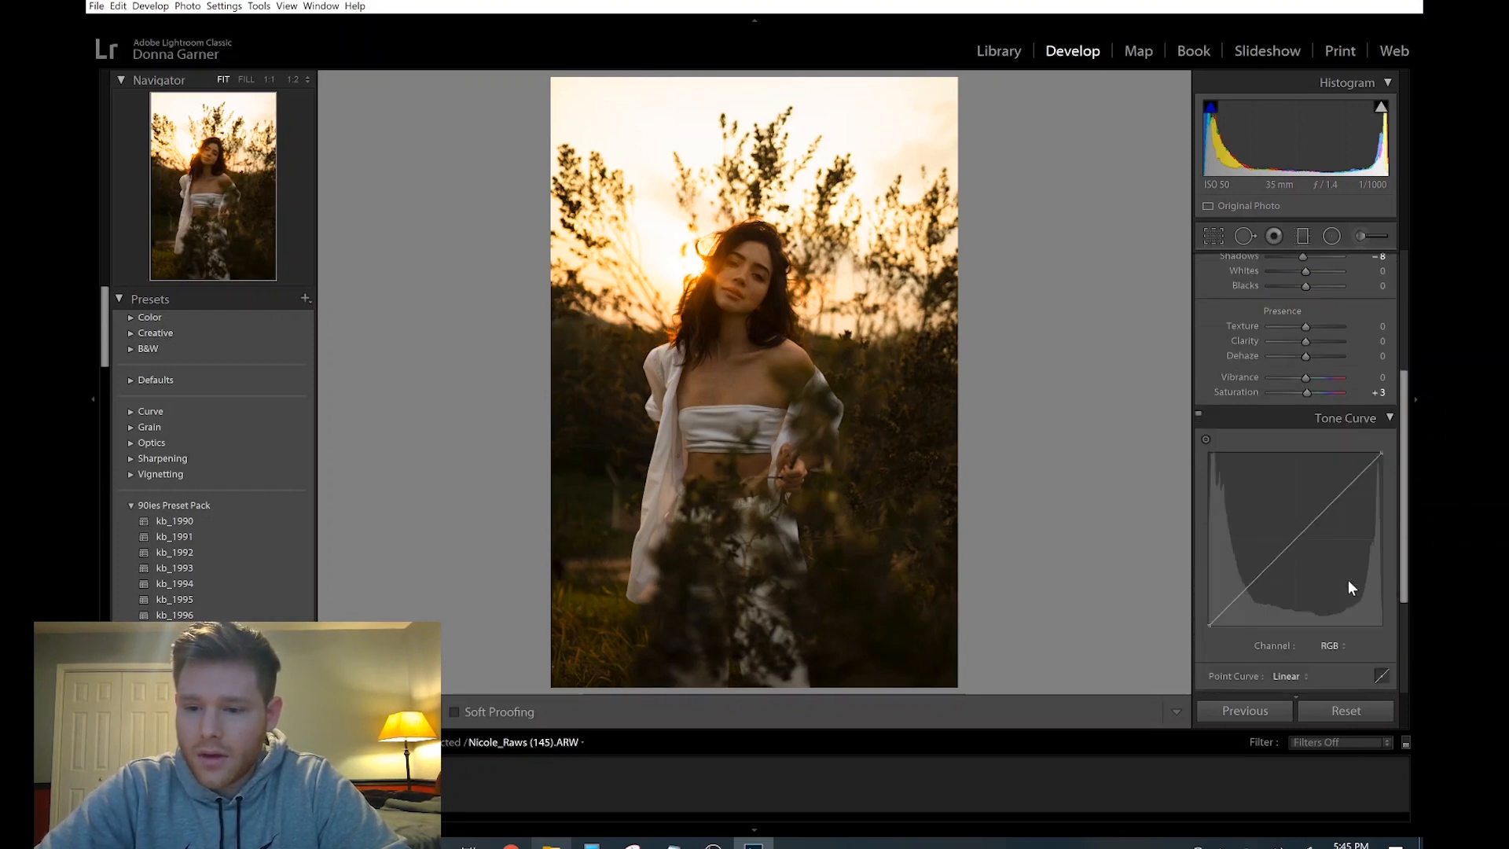
{"action": "scroll", "coordinate": [1271, 430], "scroll_direction": "down", "scroll_amount": 2}
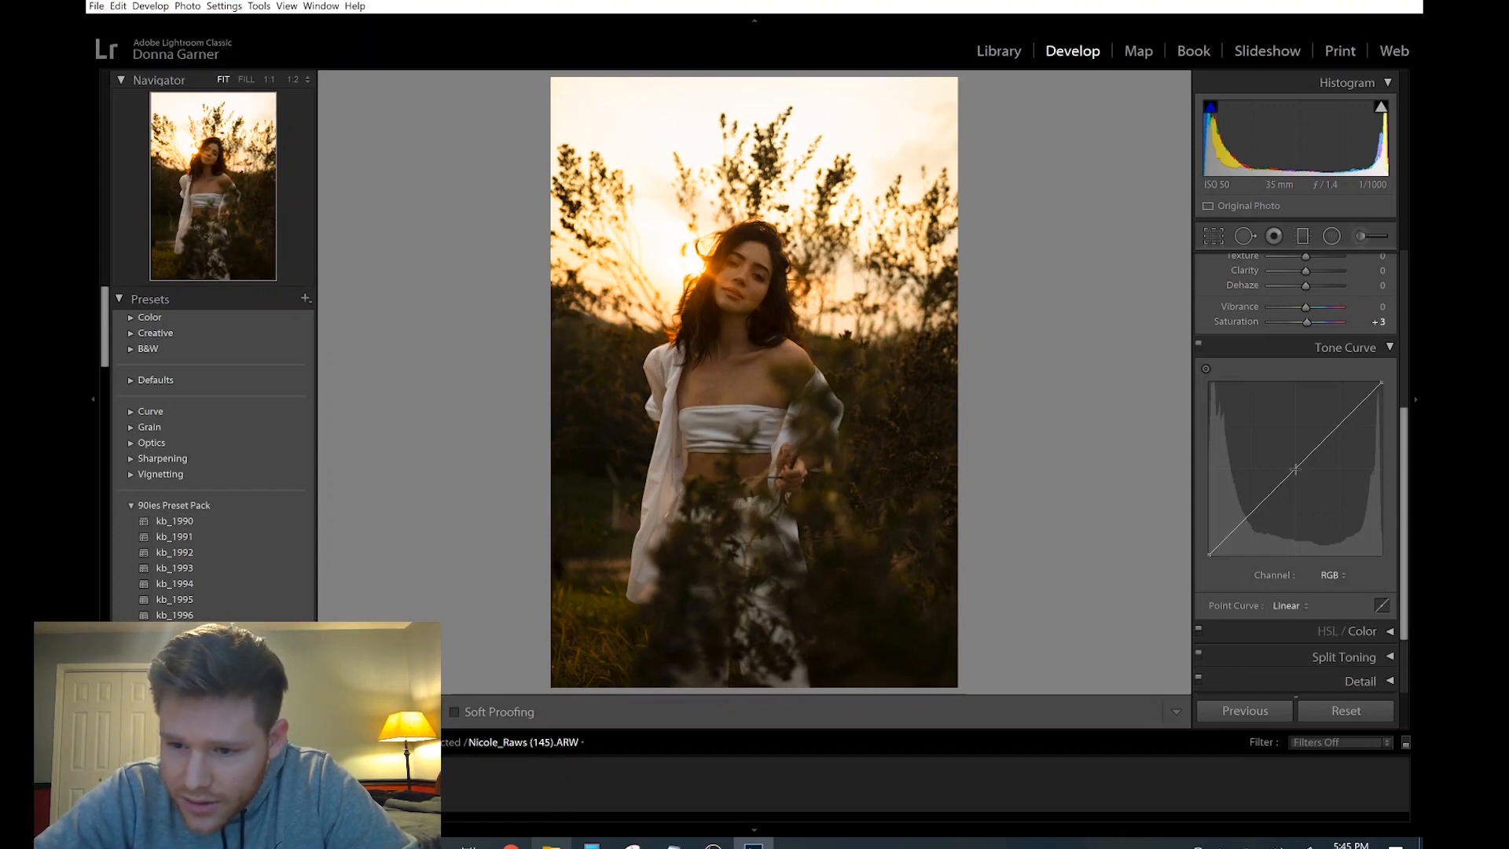
{"action": "left_click", "coordinate": [1293, 467]}
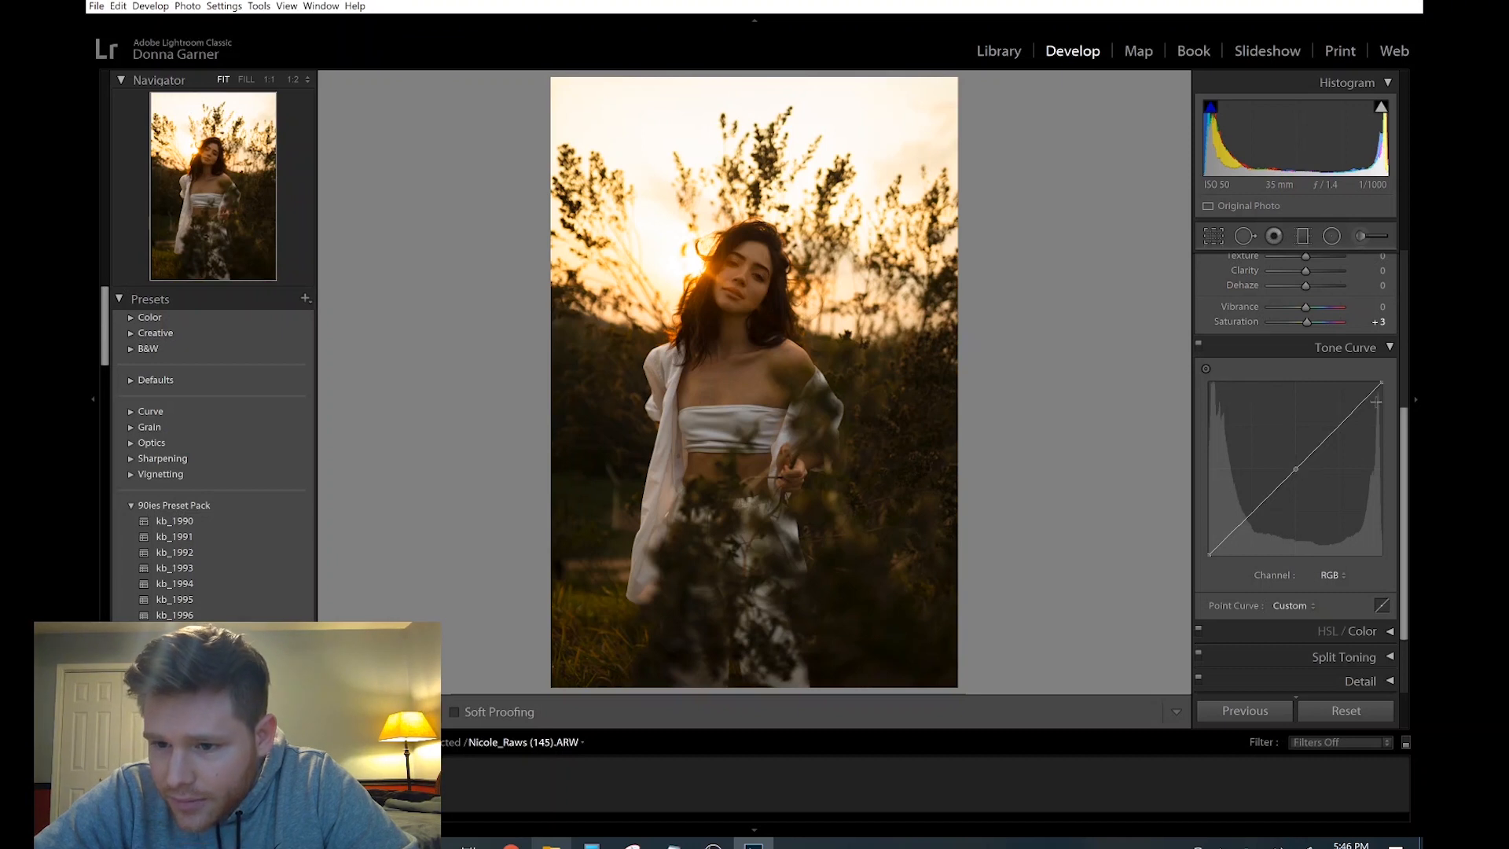
{"action": "left_click", "coordinate": [1339, 424]}
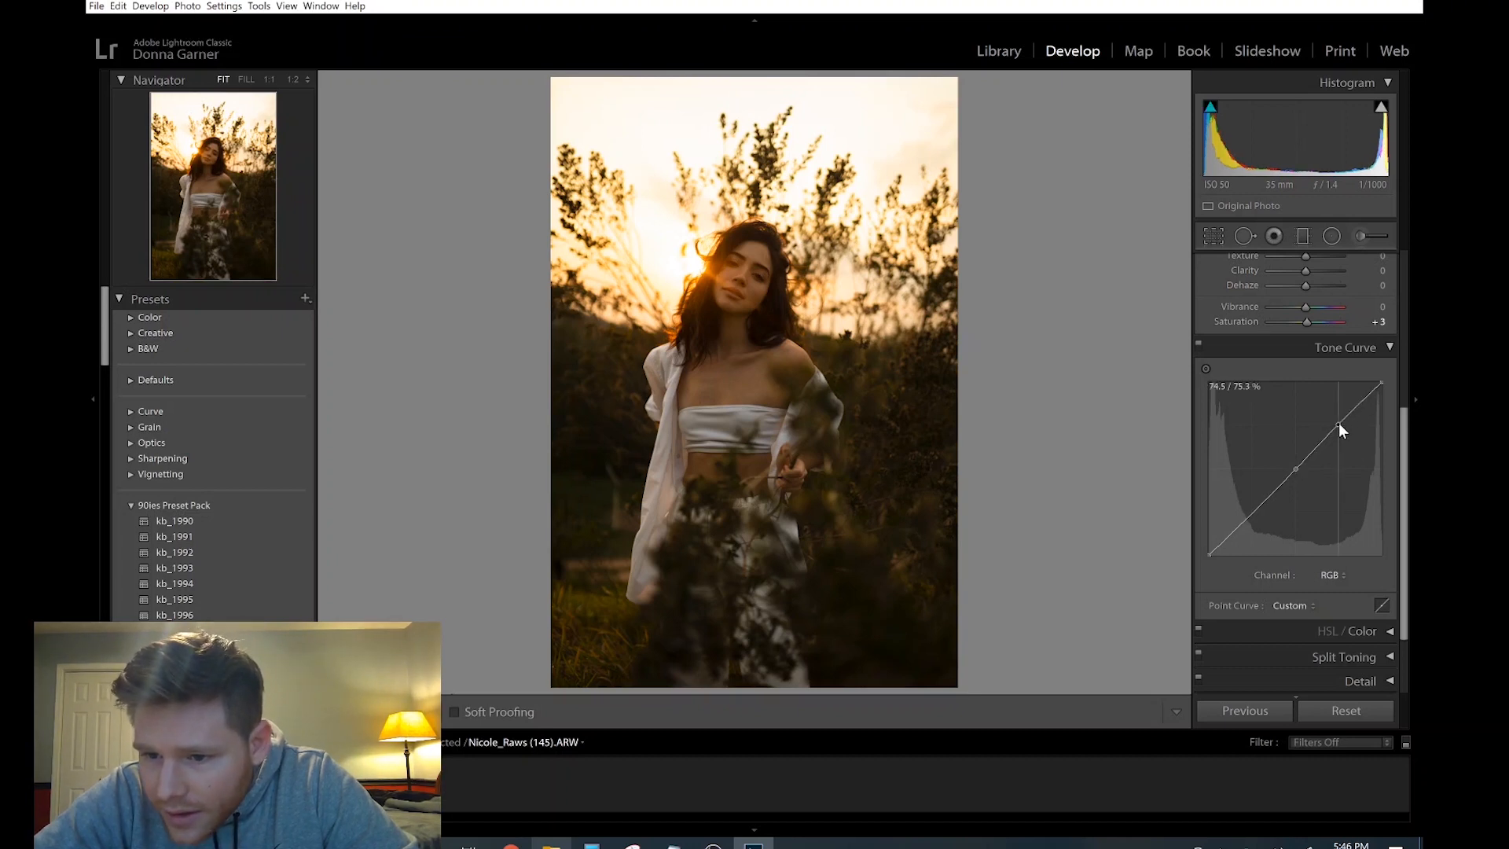
{"action": "left_click", "coordinate": [1254, 511]}
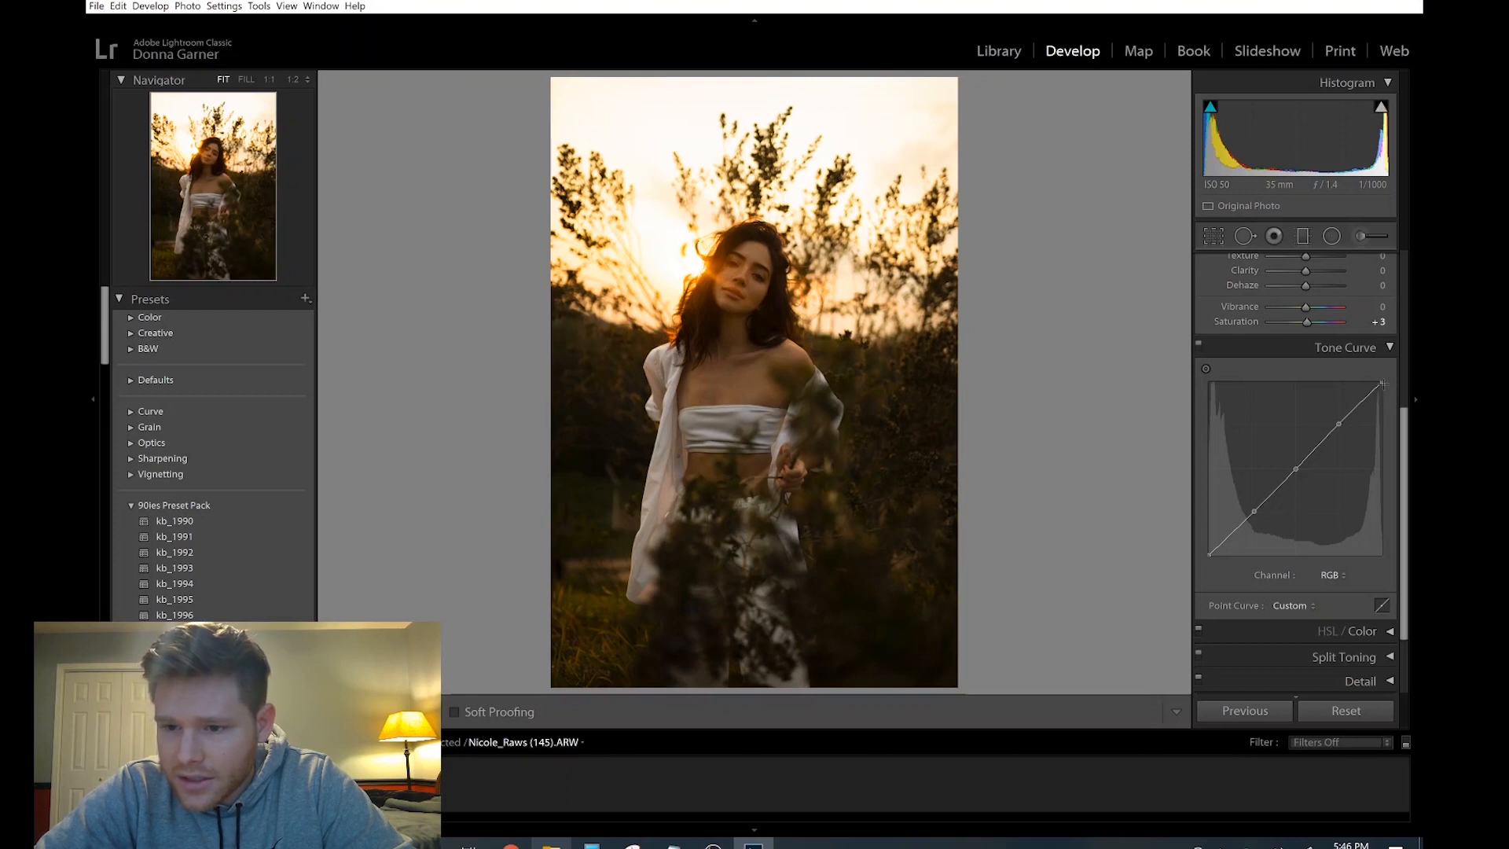
{"action": "left_click_drag", "start_coordinate": [1379, 387], "coordinate": [1363, 402]}
{"action": "key", "text": "Delete"}
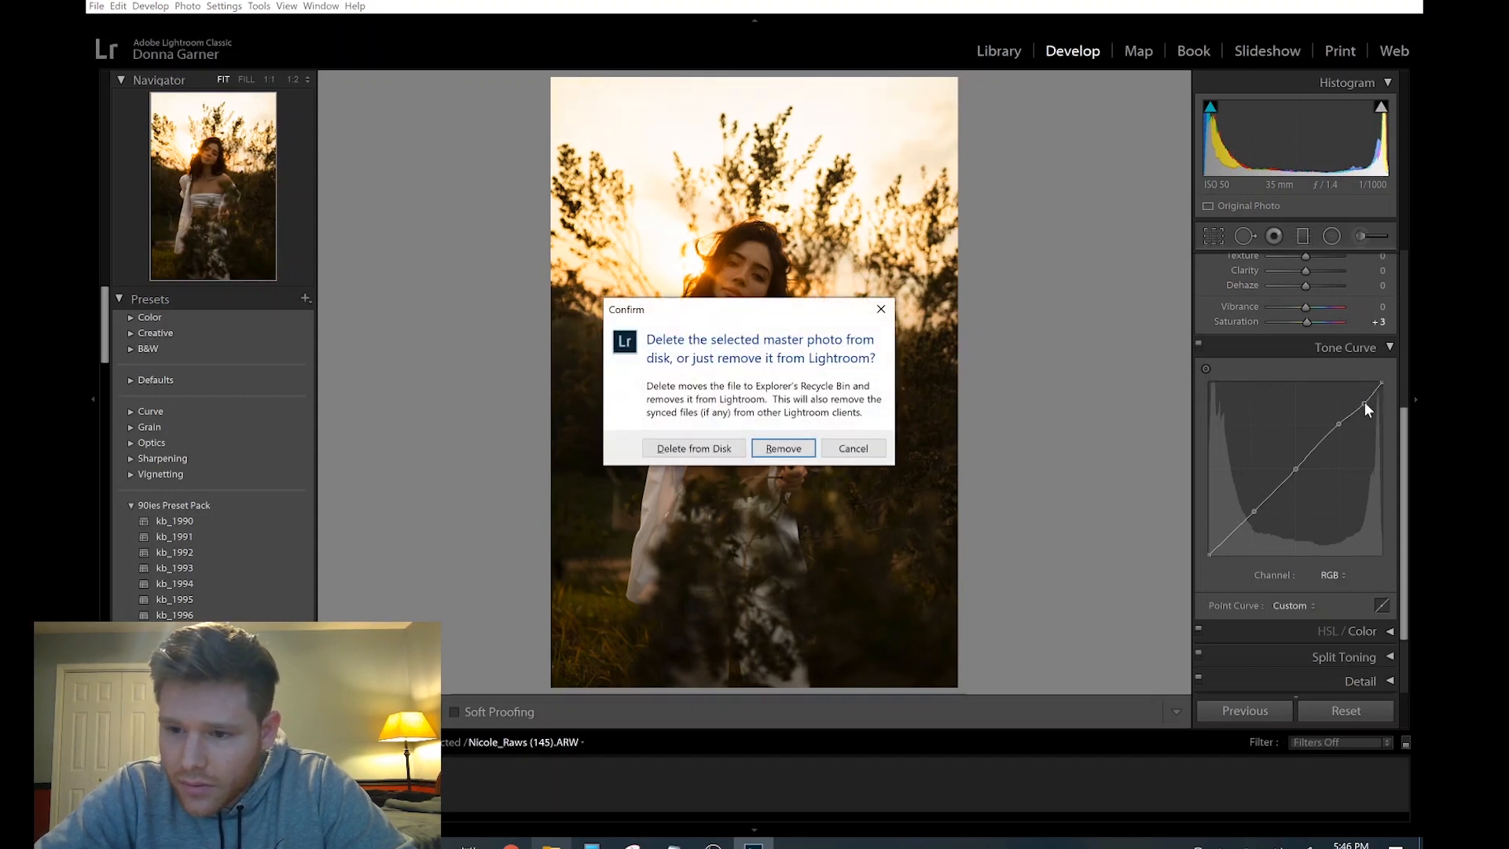
{"action": "left_click", "coordinate": [881, 307]}
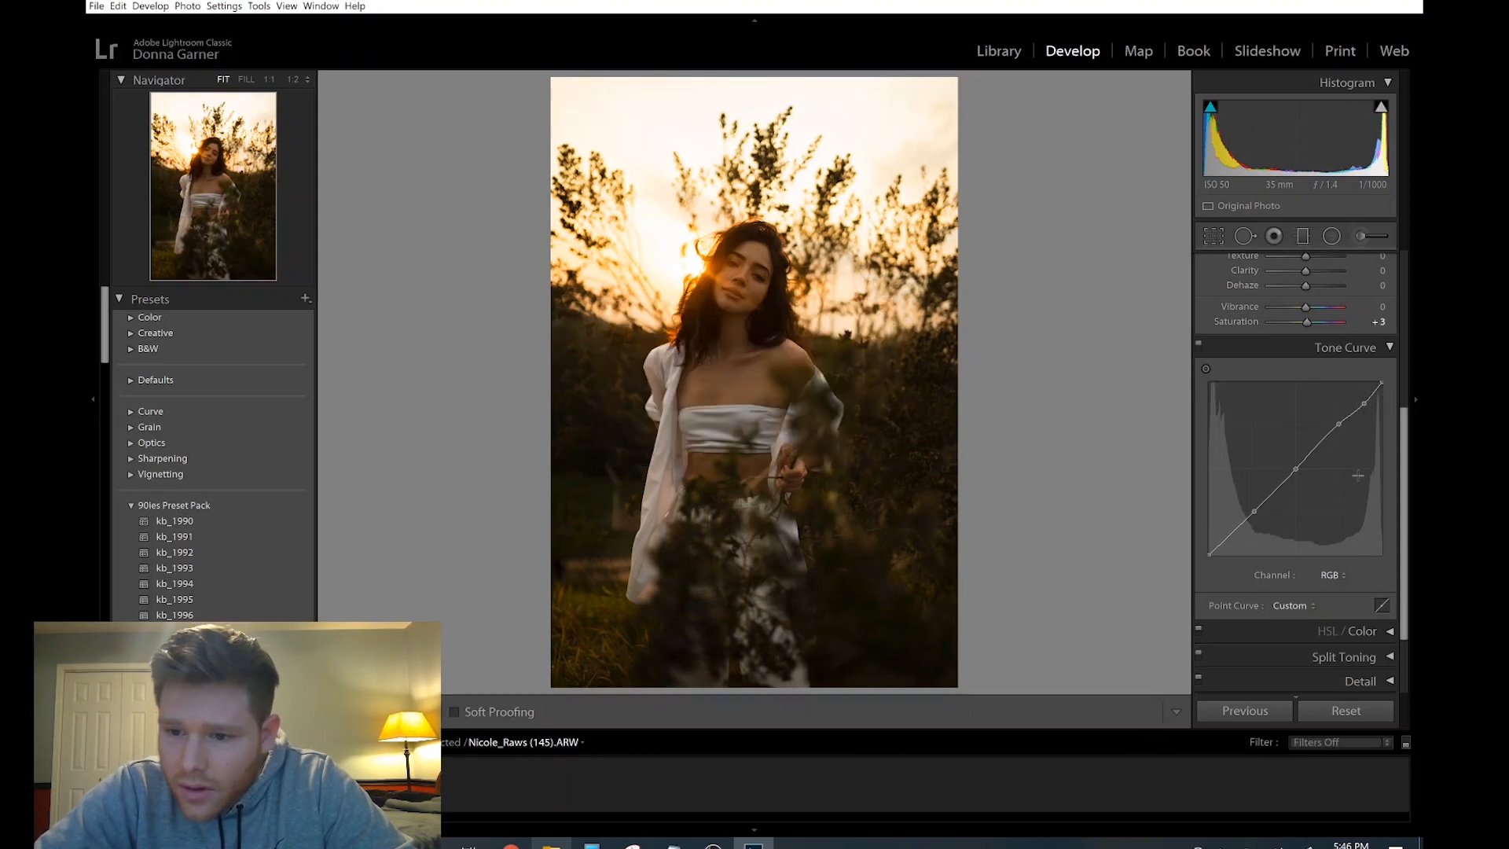
{"action": "right_click", "coordinate": [1364, 400]}
{"action": "left_click", "coordinate": [1366, 409]}
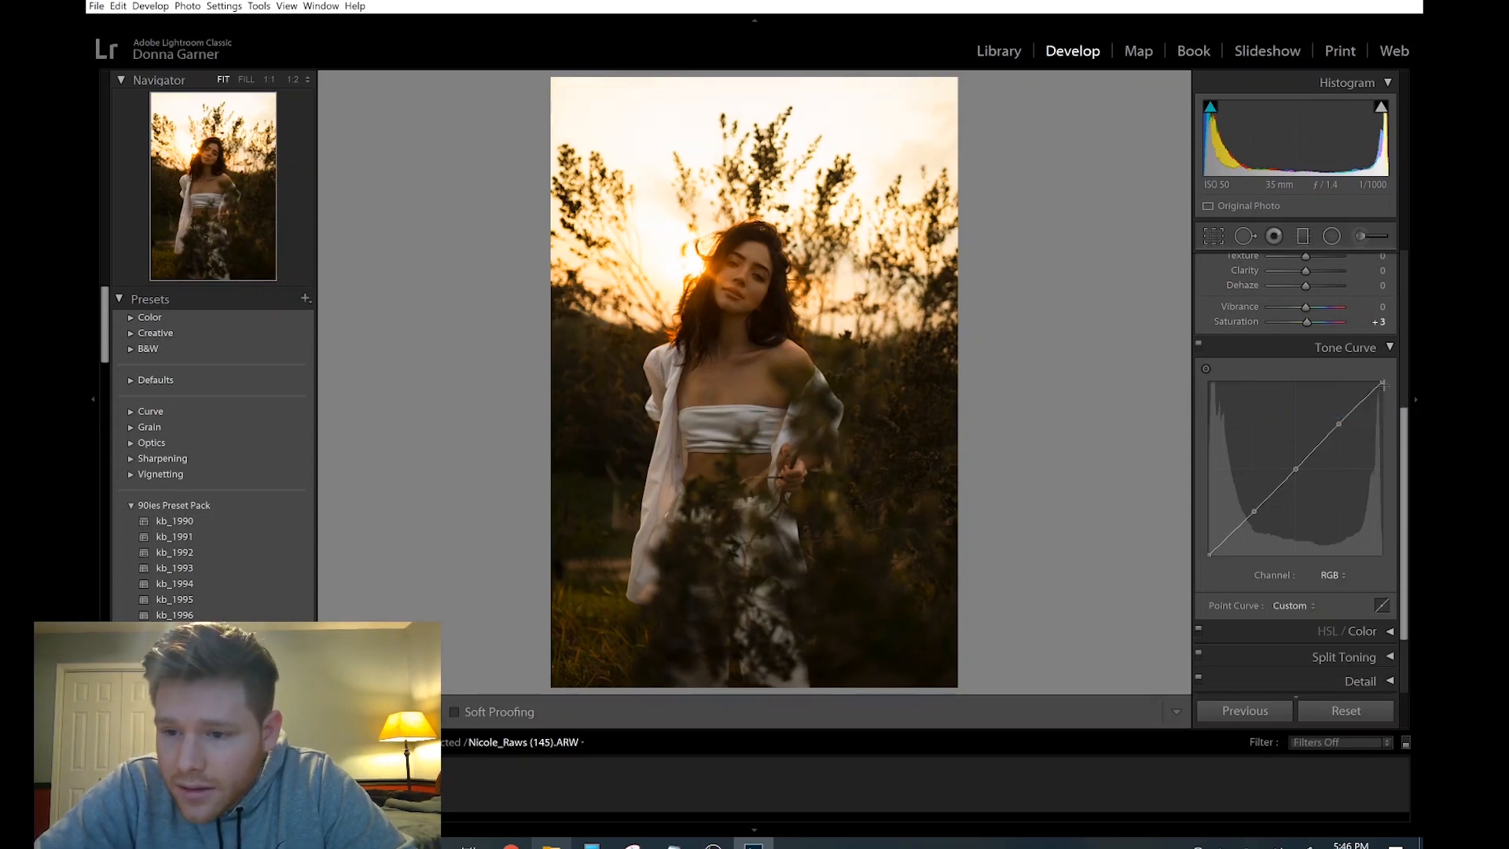
{"action": "left_click_drag", "start_coordinate": [1382, 385], "coordinate": [1375, 390]}
{"action": "right_click", "coordinate": [1375, 390]}
{"action": "left_click", "coordinate": [1372, 395]}
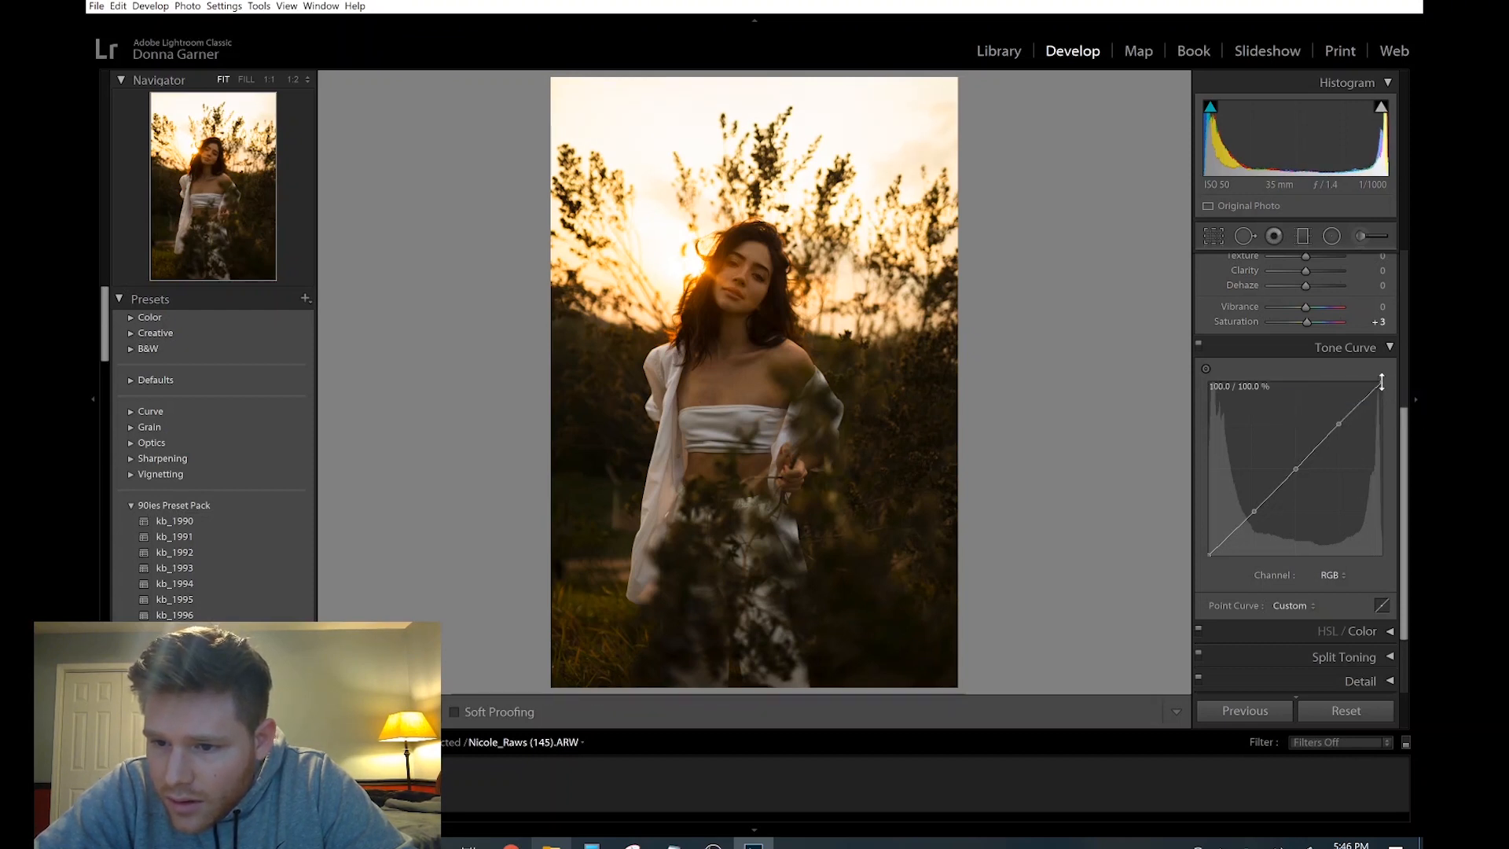
Lower the RGB curve's white endpoint and highlights point slightly, add a deep-shadow anchor, and nudge the shadows and midtone points down.
{"action": "left_click_drag", "start_coordinate": [1382, 382], "coordinate": [1382, 389]}
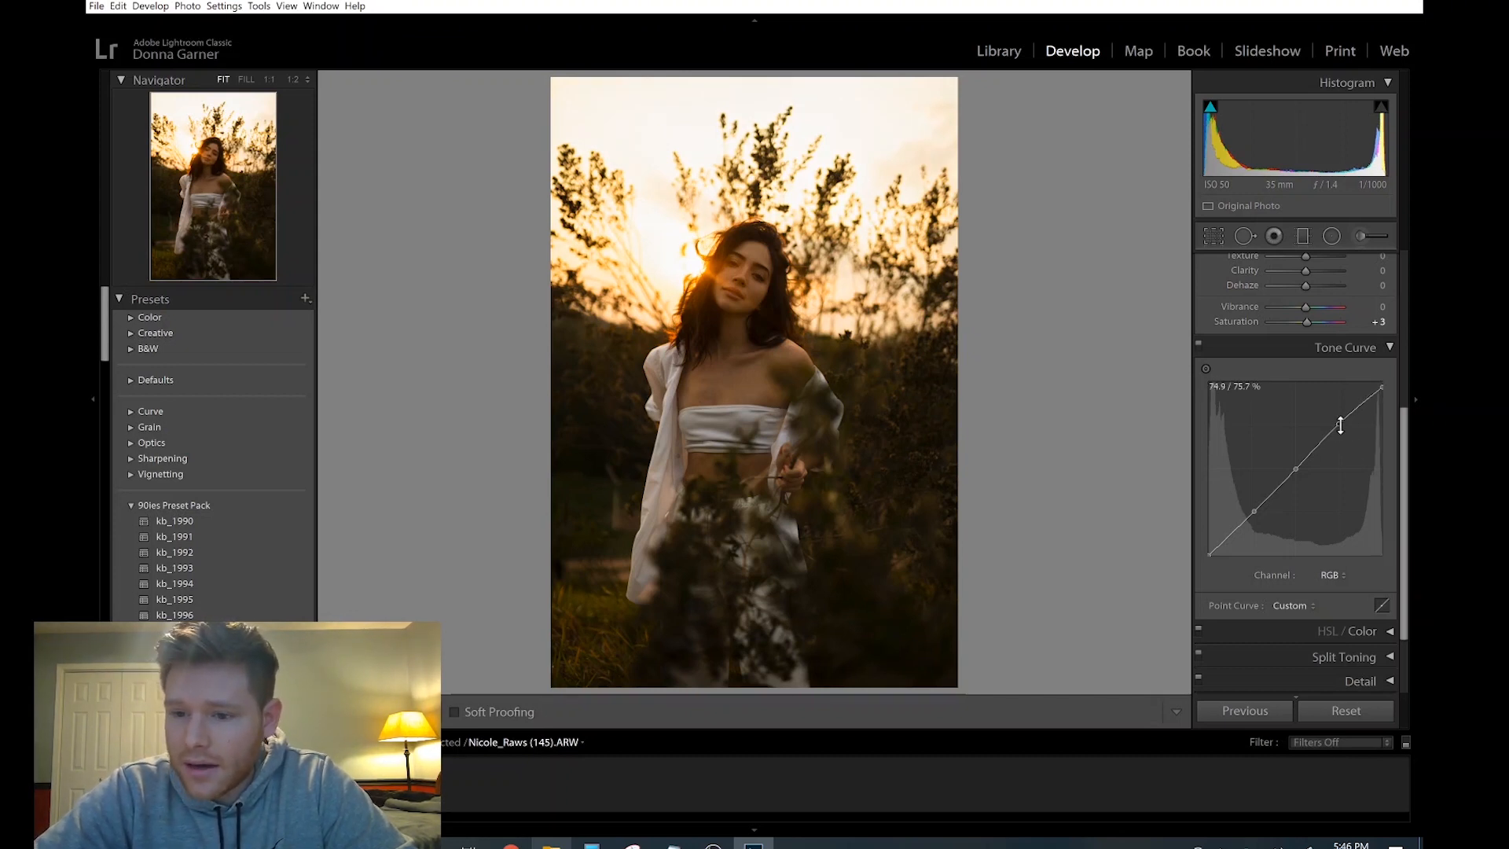
{"action": "left_click_drag", "start_coordinate": [1341, 423], "coordinate": [1341, 427]}
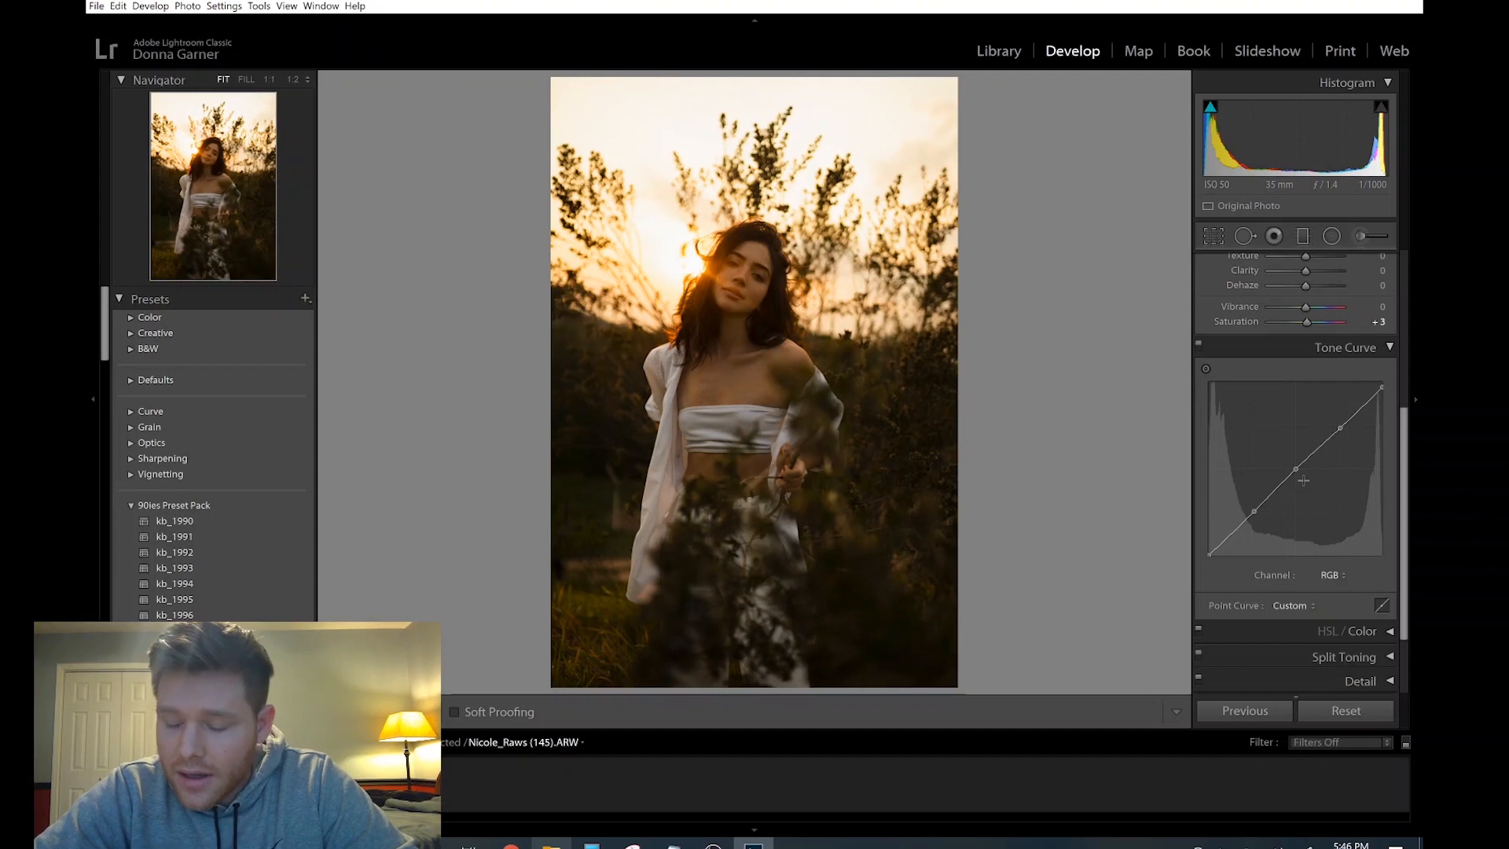
{"action": "left_click", "coordinate": [1229, 534]}
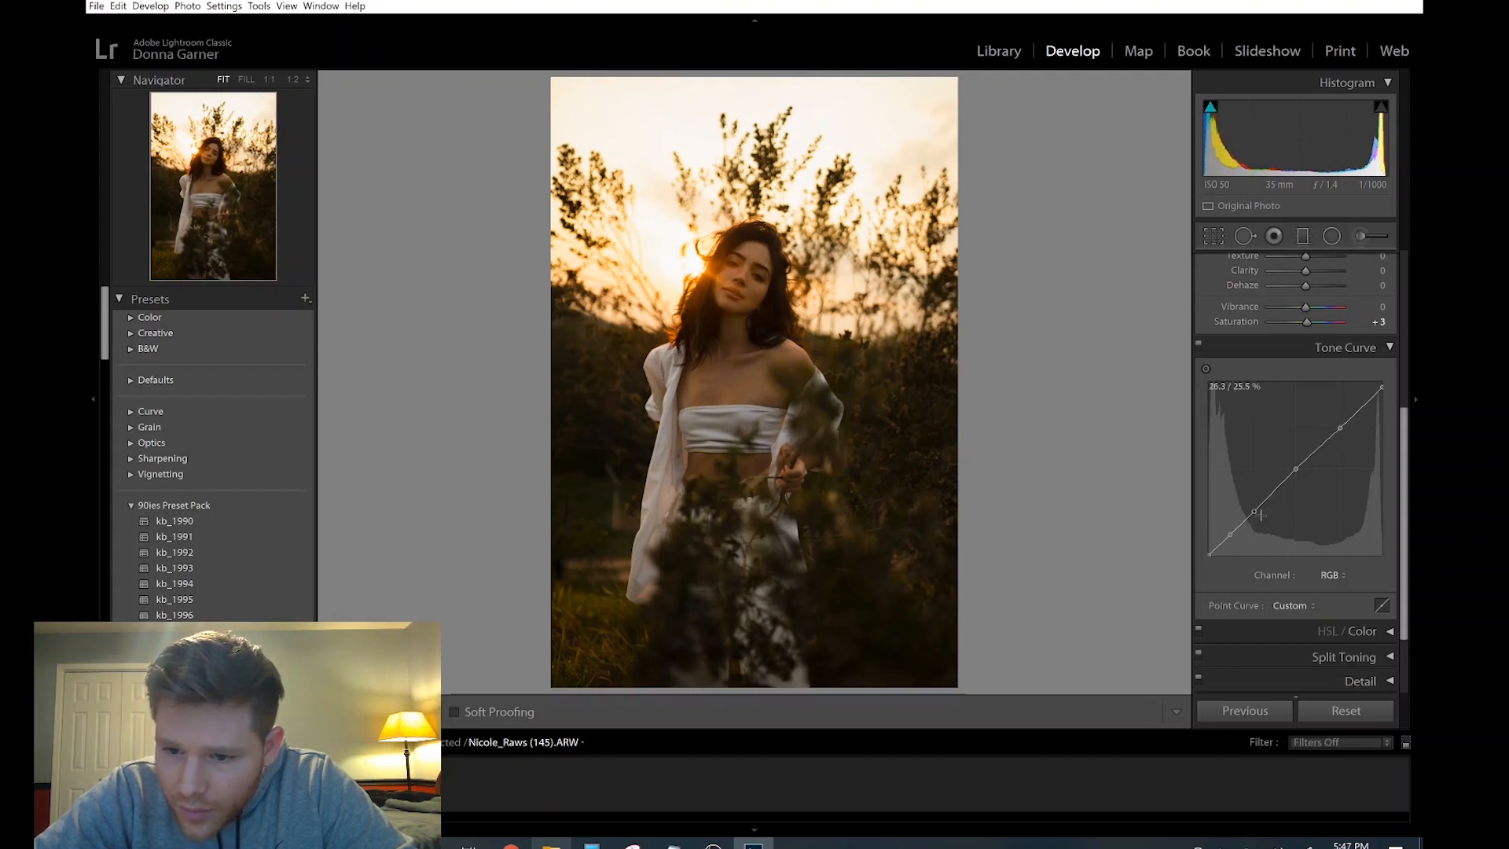
{"action": "left_click", "coordinate": [1252, 511]}
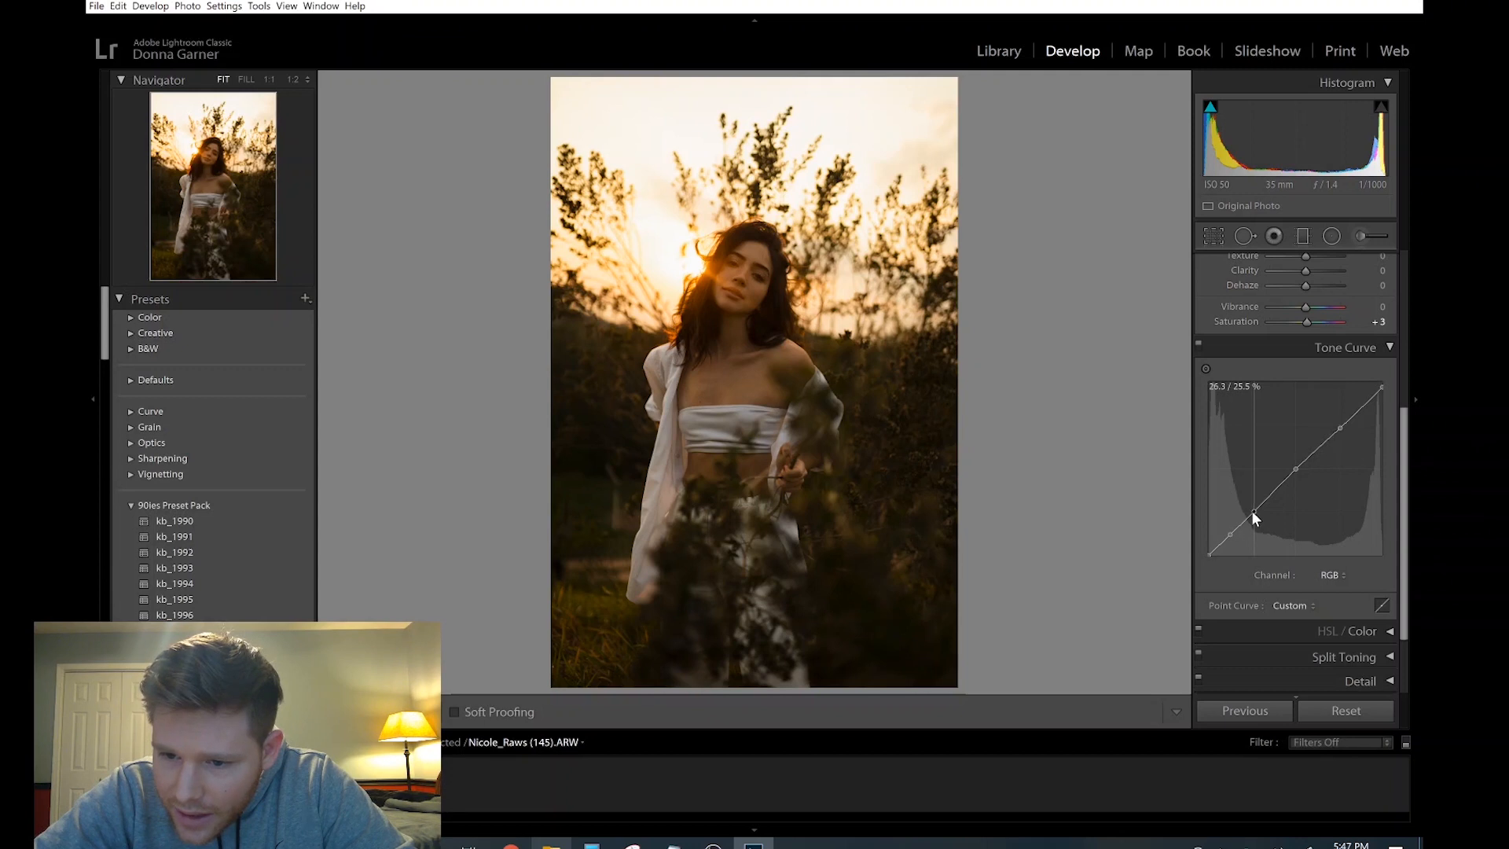
{"action": "left_click", "coordinate": [1295, 470]}
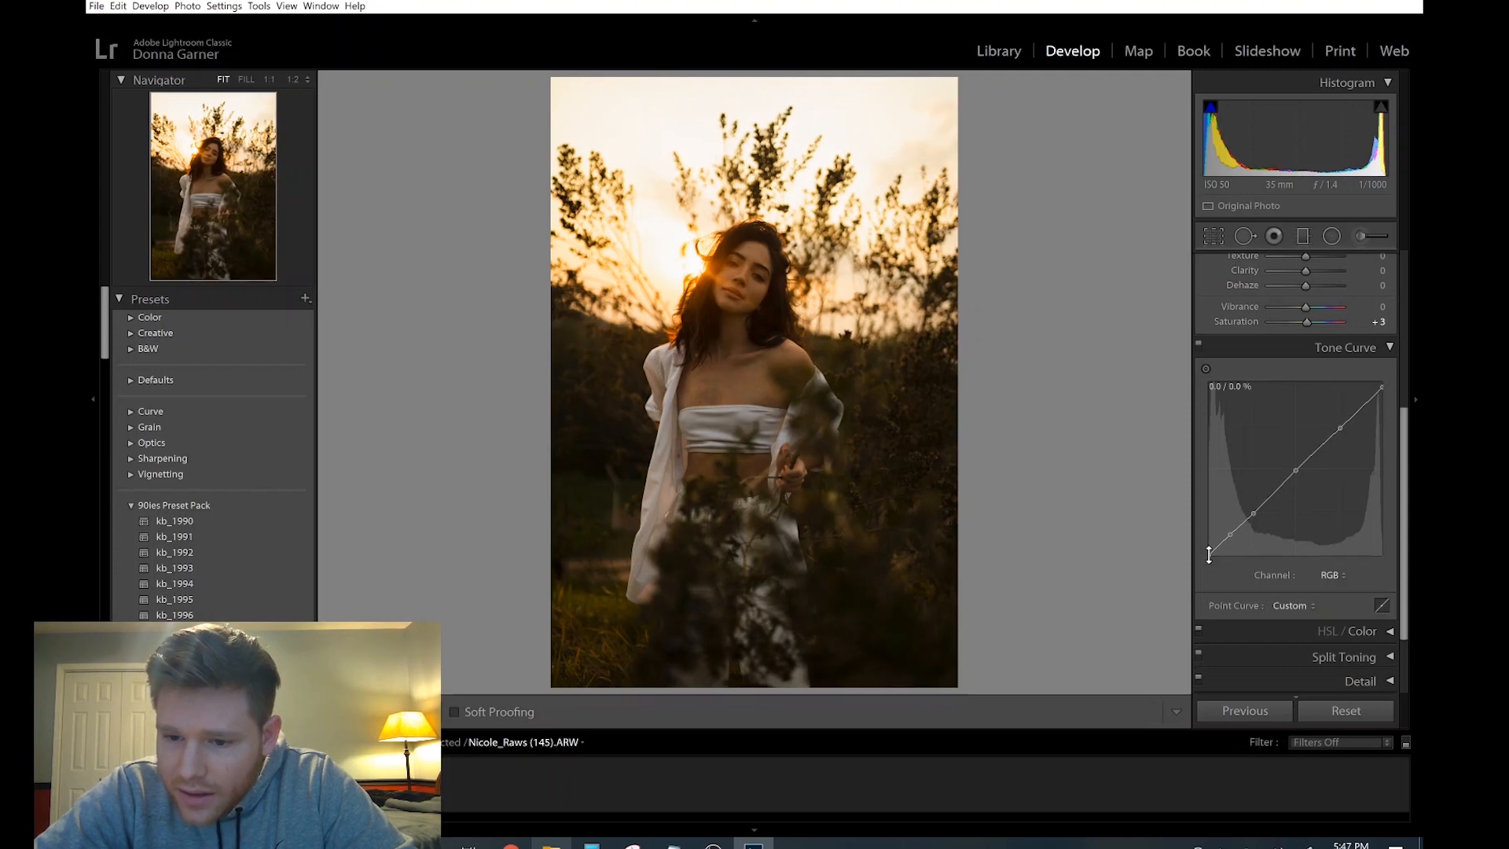
Lift the RGB curve's black endpoint to about 8.6% output for faded blacks, fine-tuning the two shadow points.
{"action": "left_click_drag", "start_coordinate": [1208, 553], "coordinate": [1205, 541]}
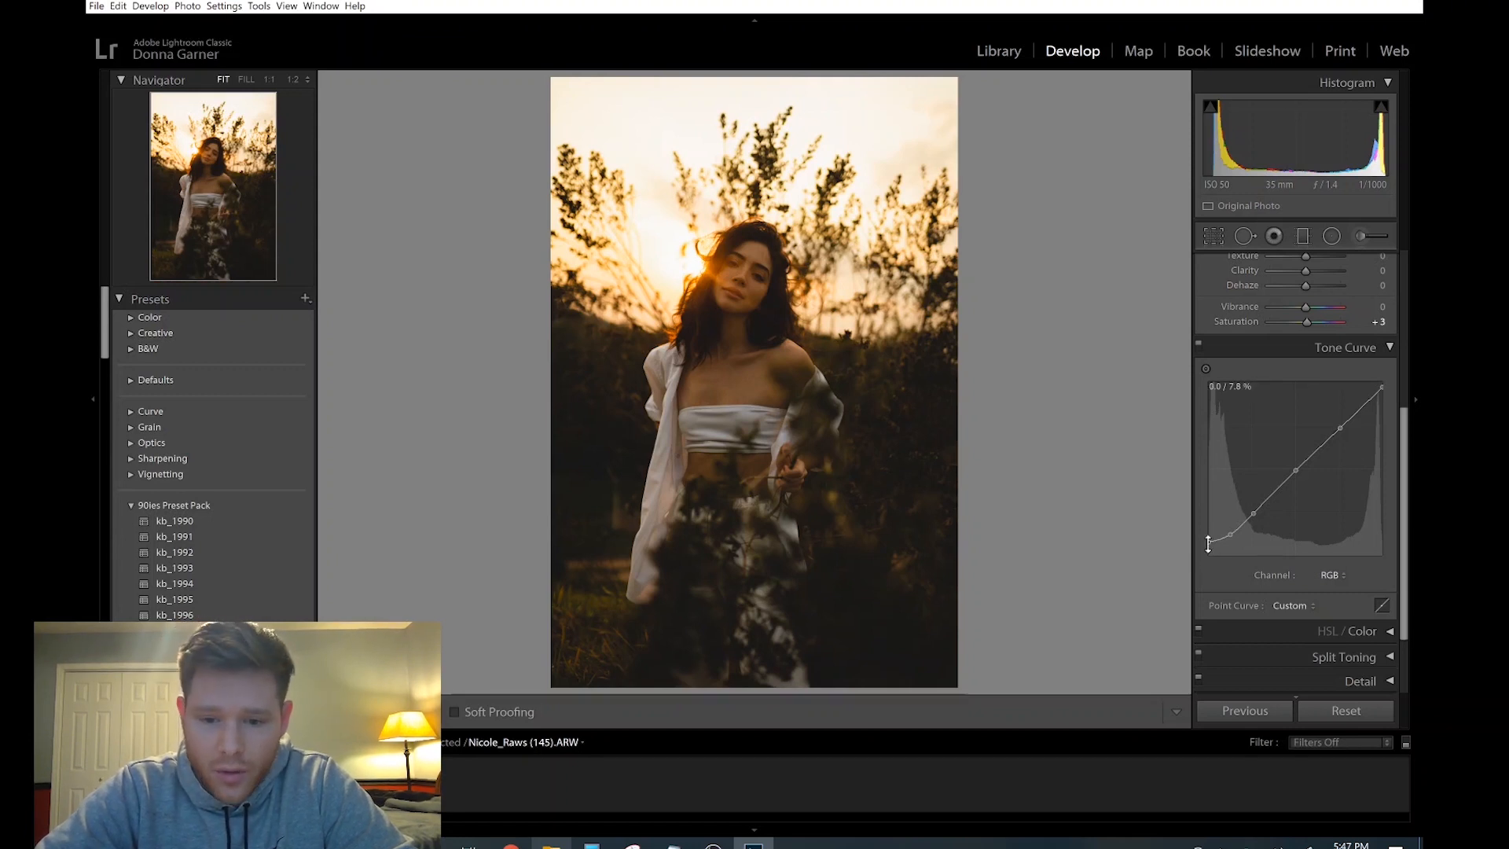
{"action": "mouse_move", "coordinate": [1208, 540]}
{"action": "left_mouse_down"}
{"action": "mouse_move", "coordinate": [1206, 556]}
{"action": "mouse_move", "coordinate": [1204, 543]}
{"action": "left_mouse_up"}
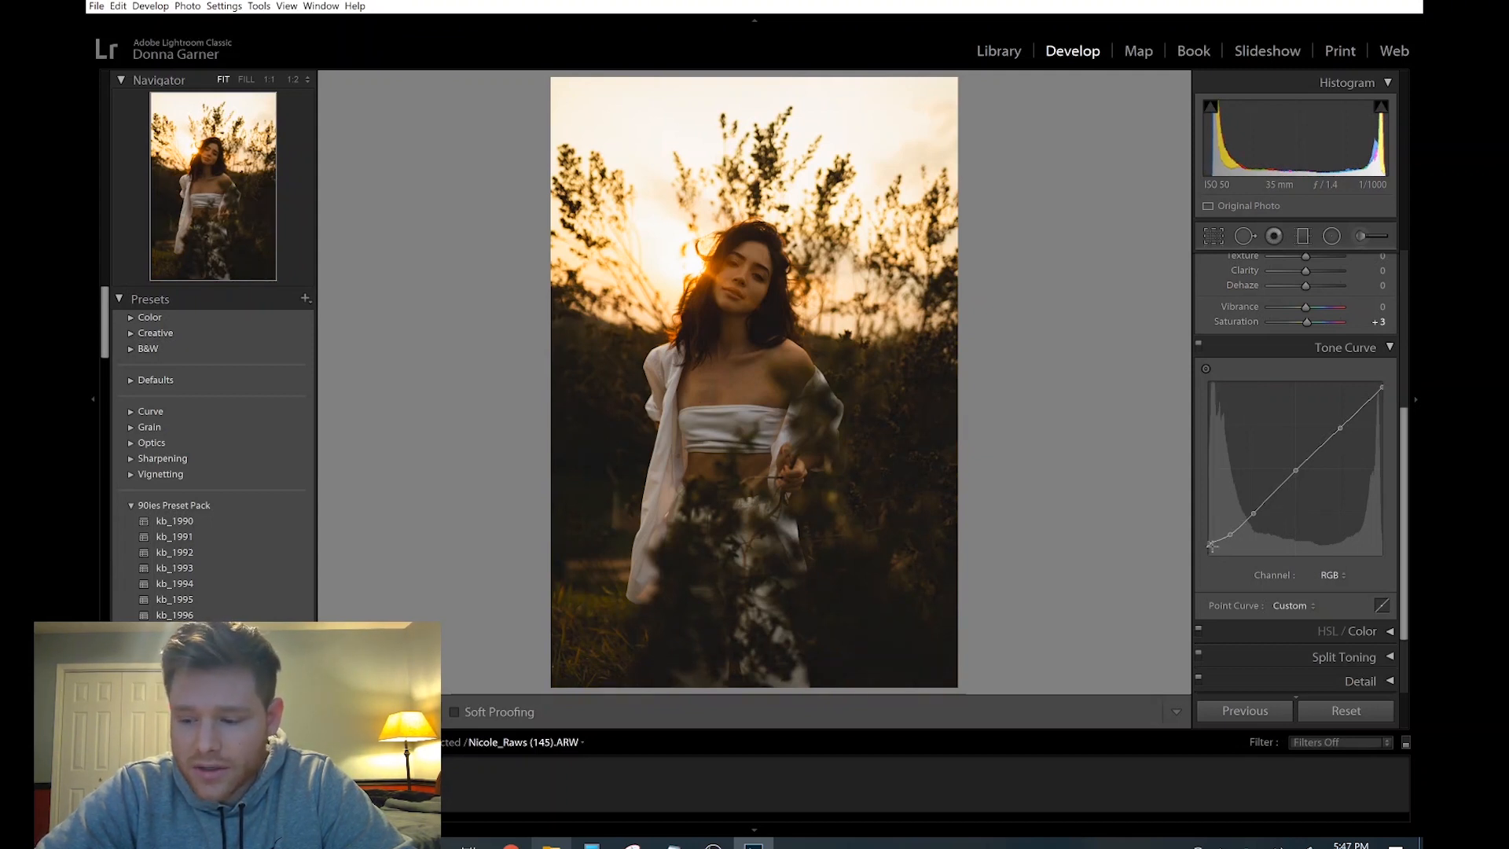
{"action": "left_click_drag", "start_coordinate": [1253, 514], "coordinate": [1251, 511]}
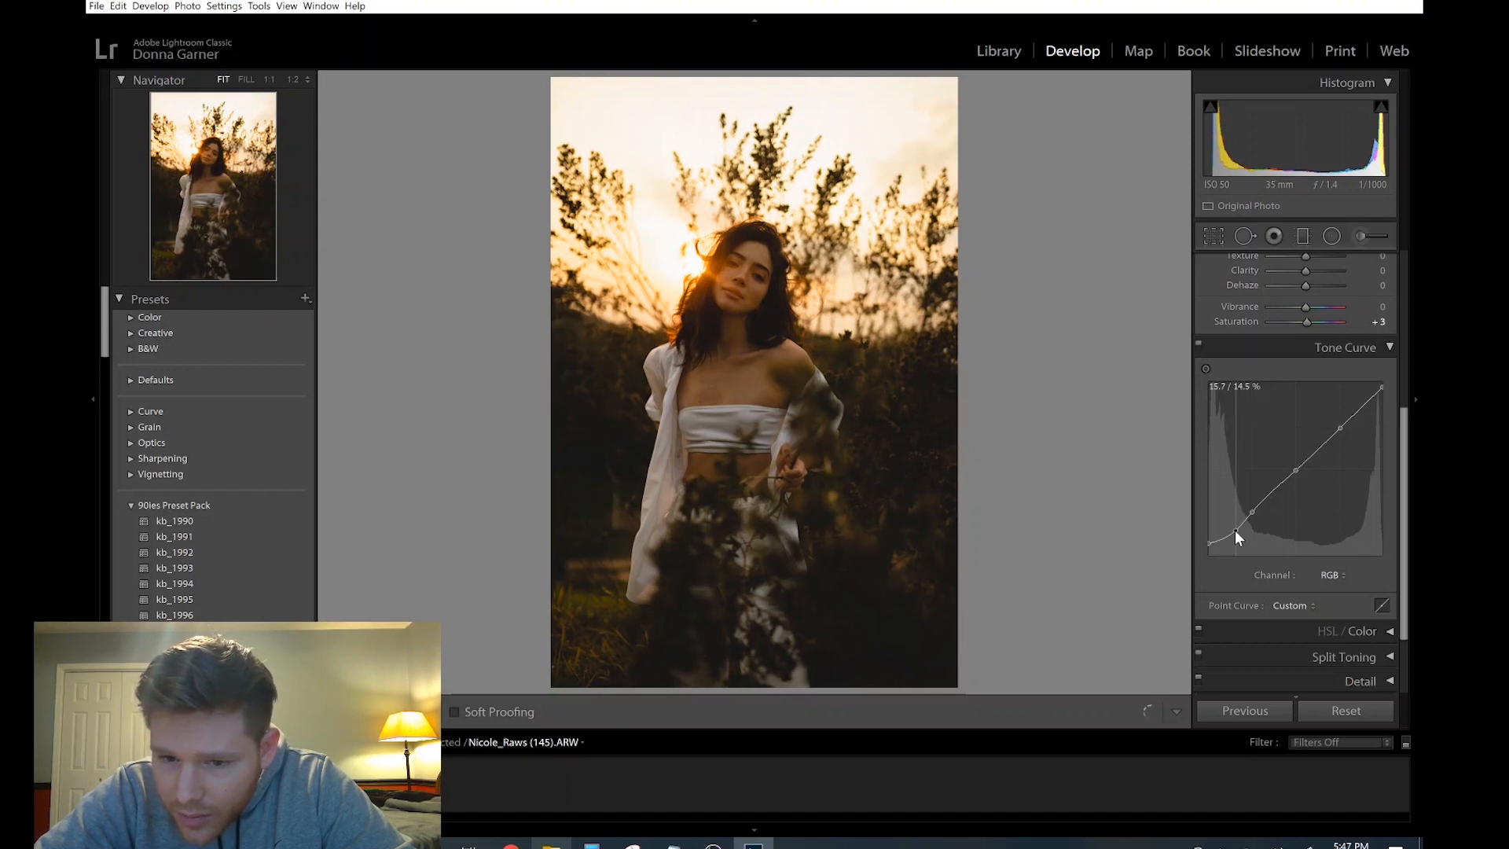
{"action": "left_click", "coordinate": [1235, 530]}
{"action": "left_click_drag", "start_coordinate": [1209, 543], "coordinate": [1208, 540]}
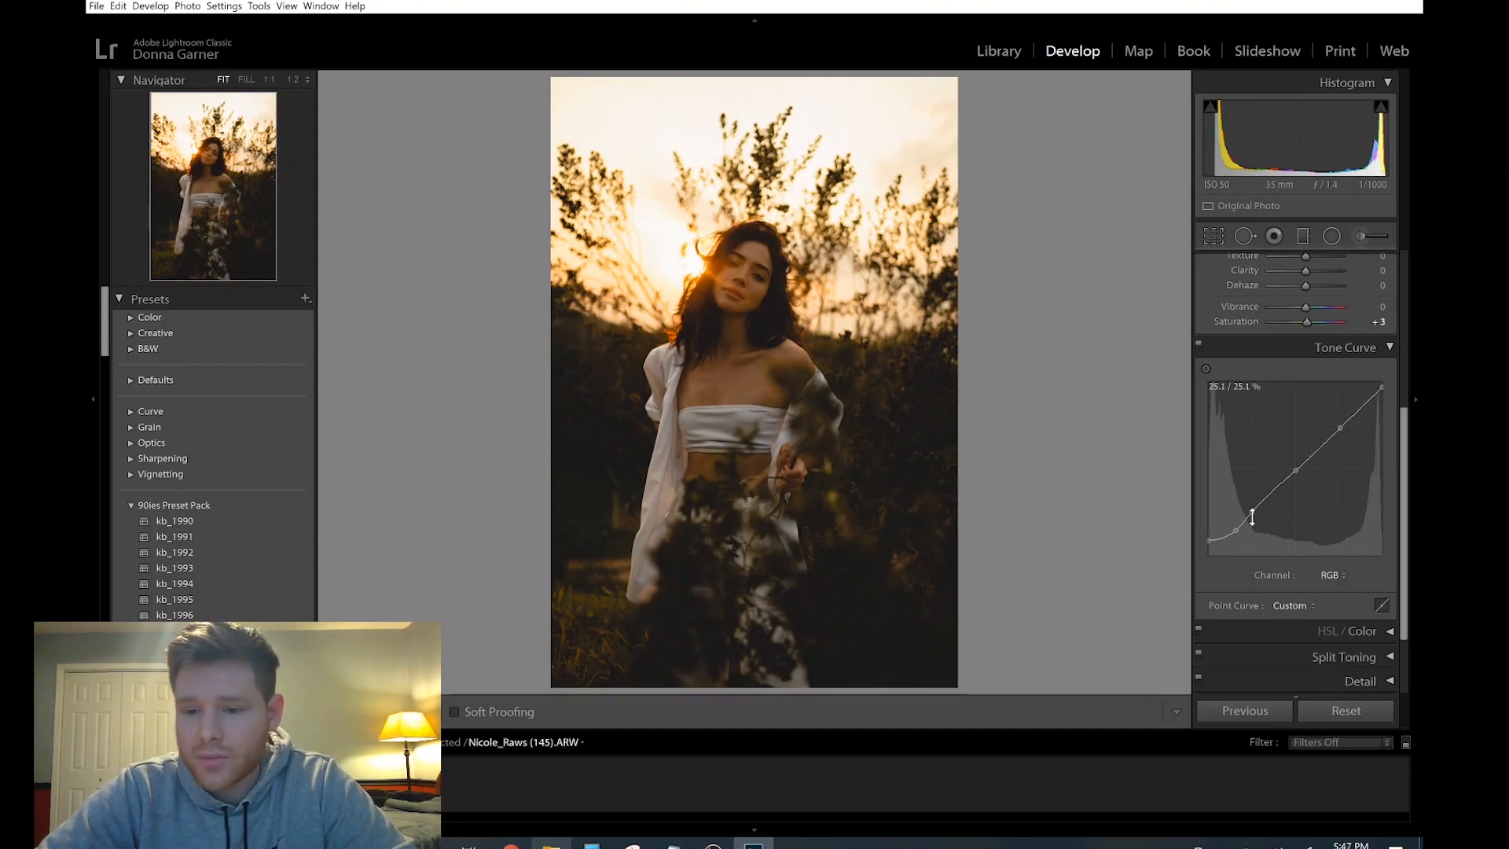
Delete the shifted shadows control point from the RGB curve and place a new one on the line between deep shadows and midtones.
{"action": "left_click_drag", "start_coordinate": [1251, 512], "coordinate": [1250, 511]}
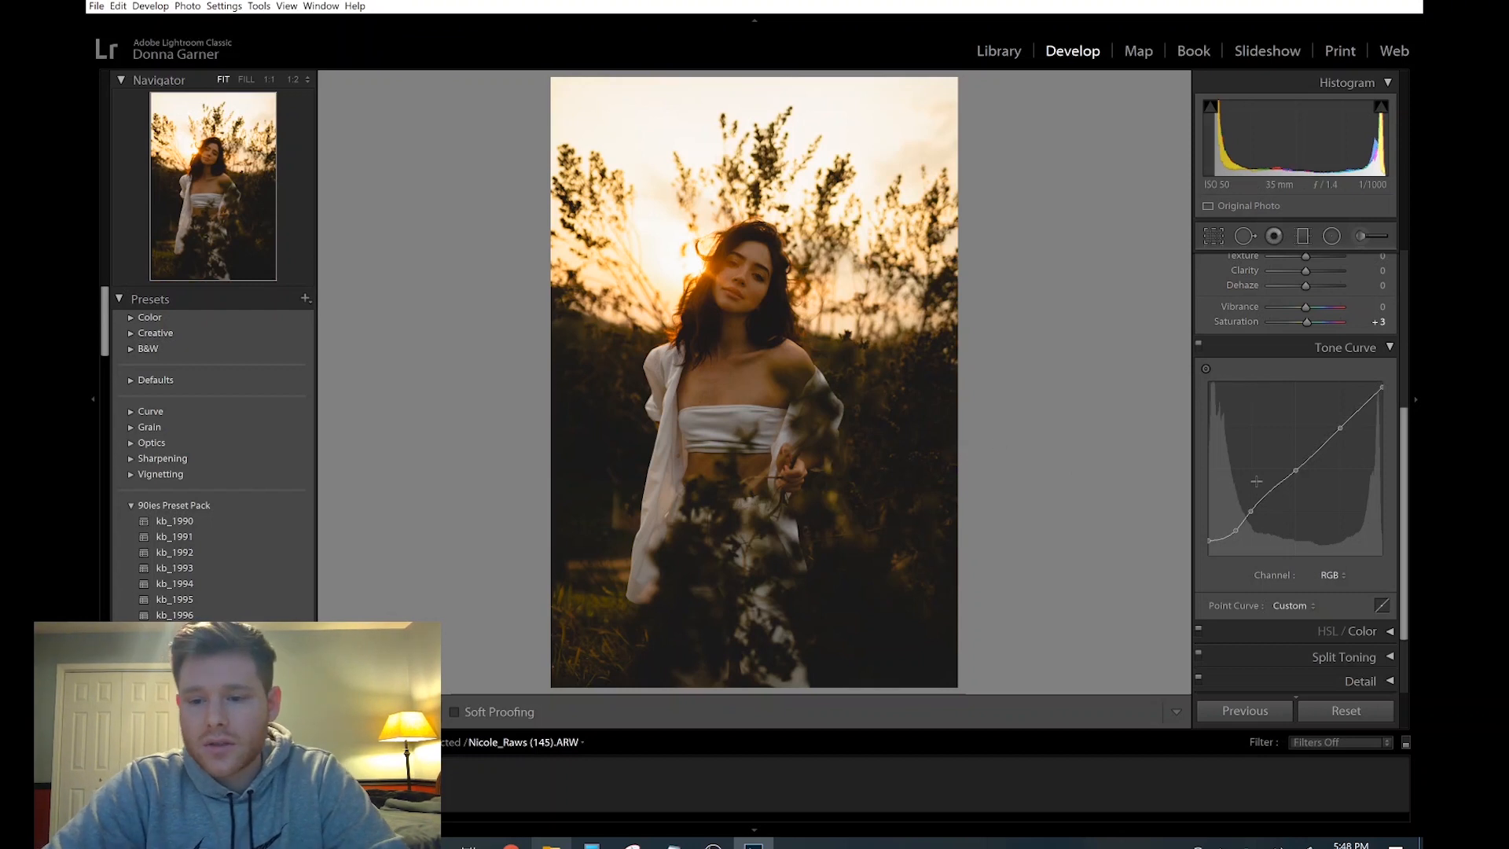
{"action": "left_click_drag", "start_coordinate": [1250, 511], "coordinate": [1249, 510]}
{"action": "right_click", "coordinate": [1250, 511]}
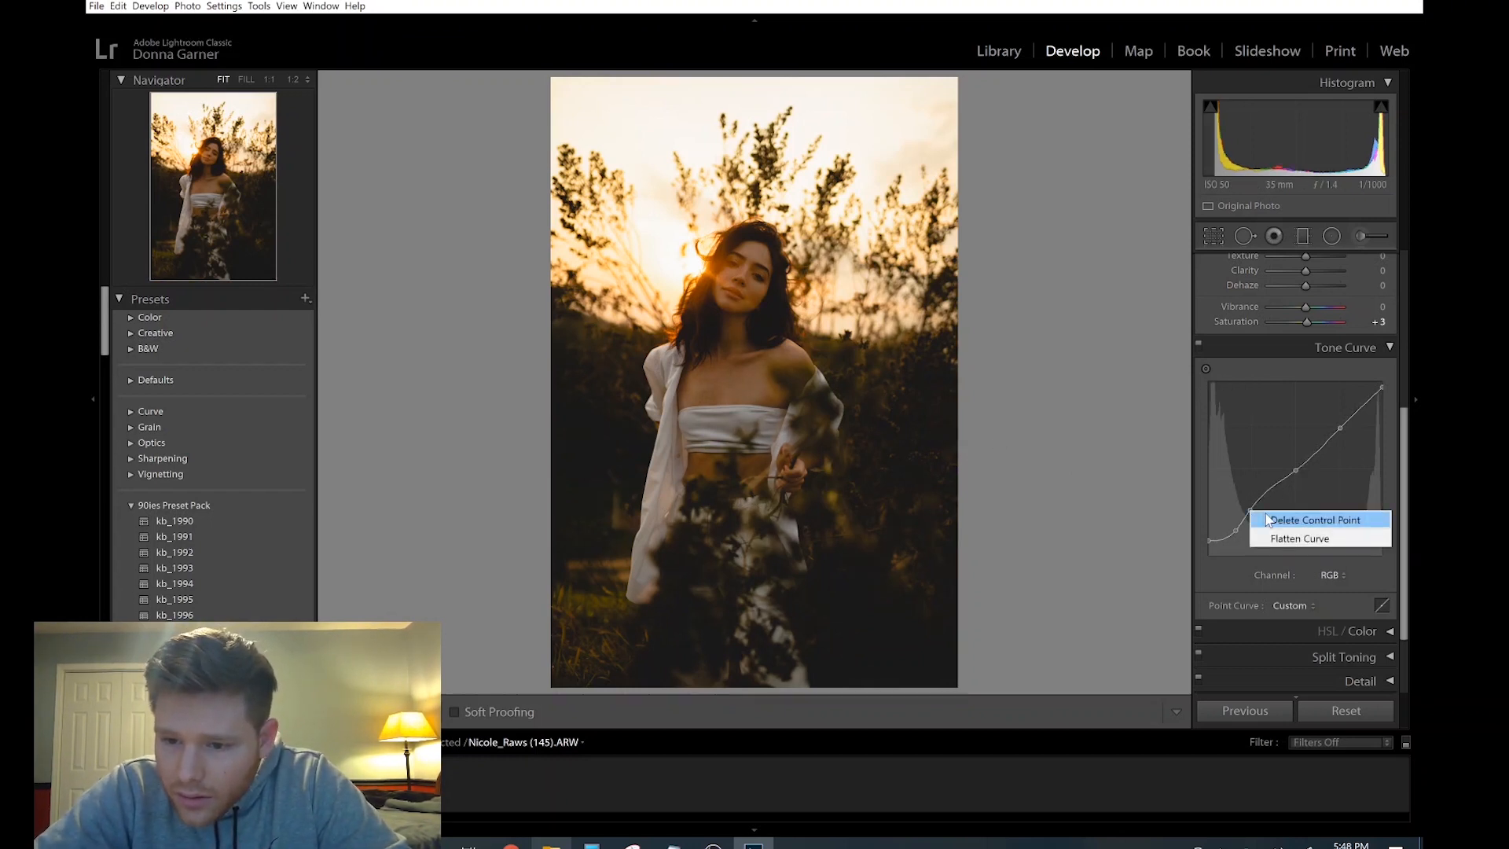
{"action": "left_click", "coordinate": [1269, 519]}
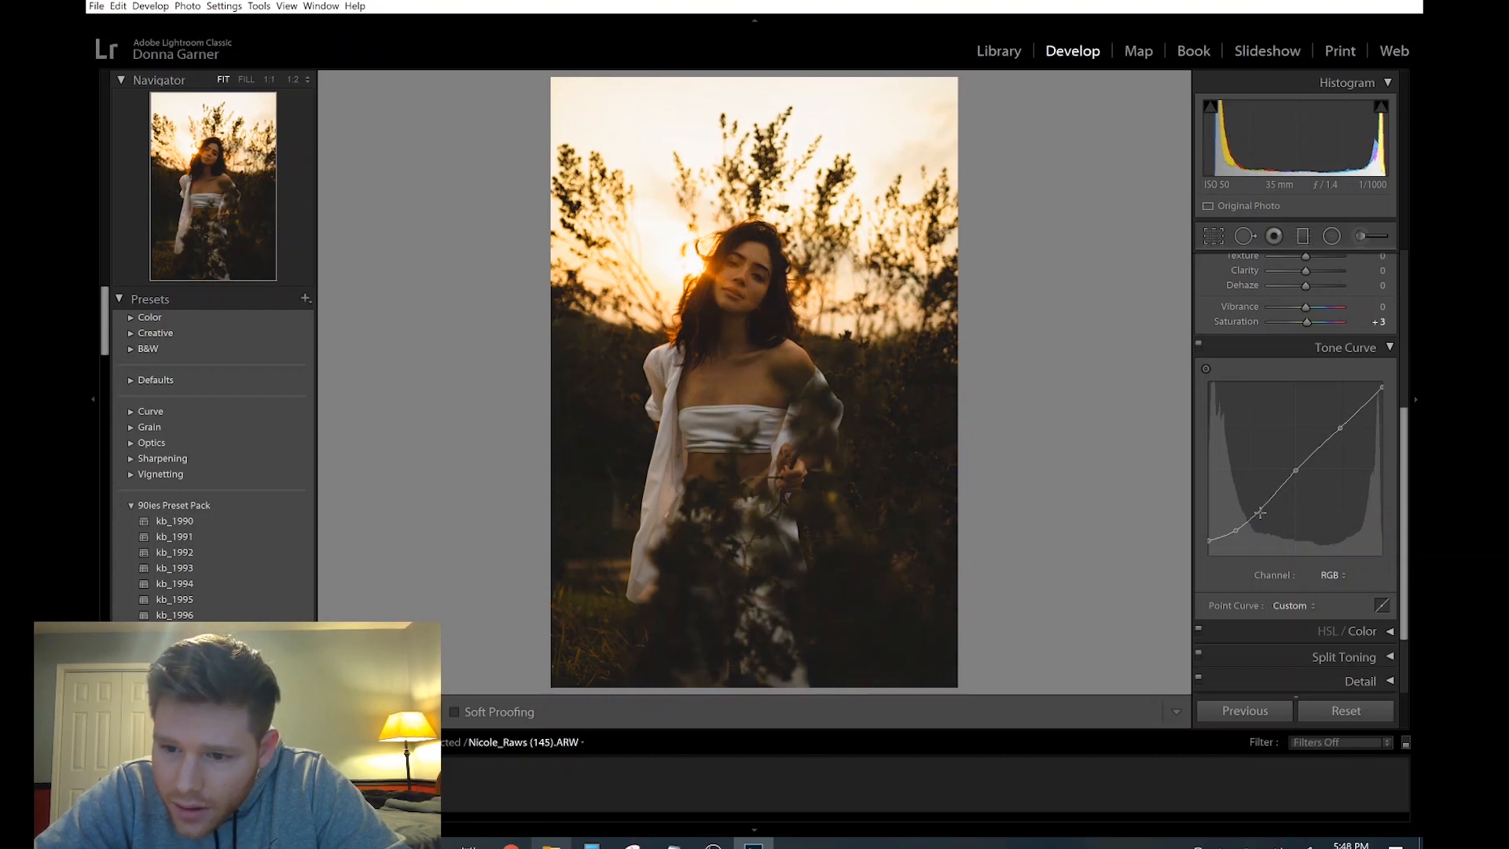
{"action": "left_click_drag", "start_coordinate": [1258, 504], "coordinate": [1256, 509]}
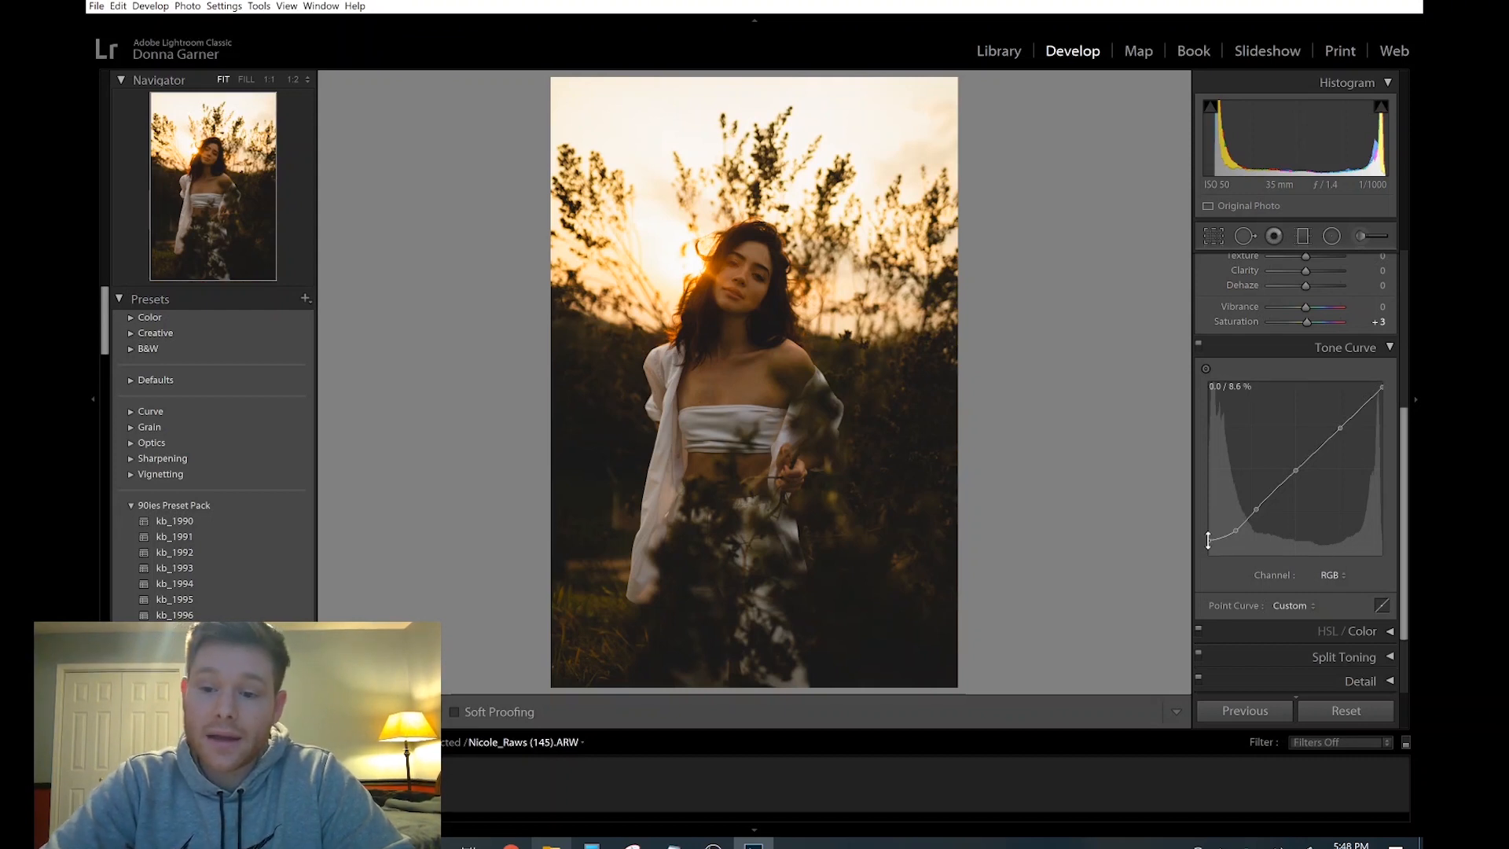
Compare the photo with the Tone Curve adjustments switched off and on.
{"action": "left_click", "coordinate": [1198, 345]}
{"action": "left_click", "coordinate": [1198, 345]}
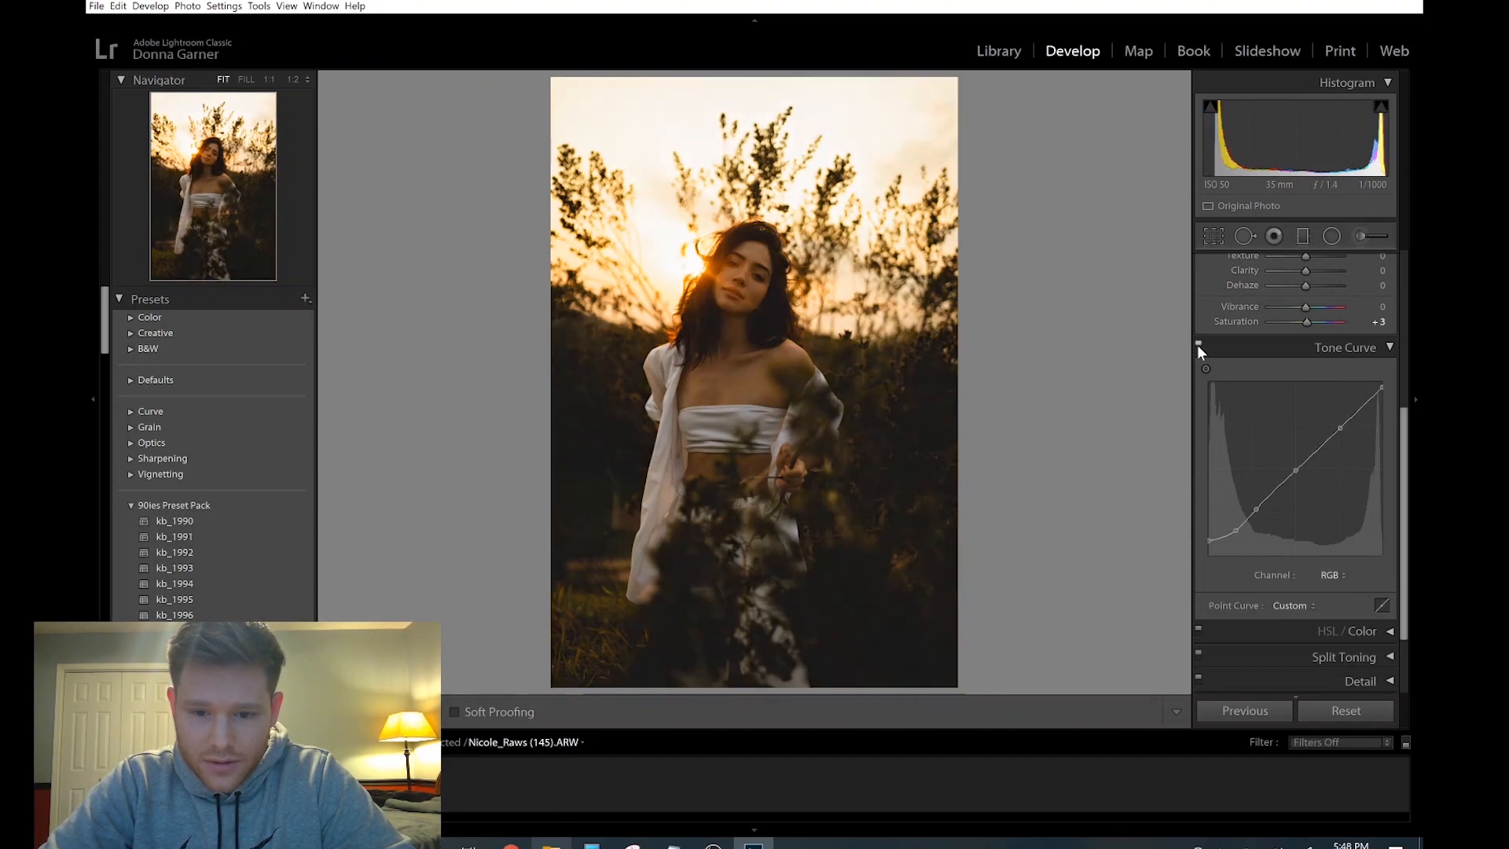
{"action": "left_click", "coordinate": [1200, 345]}
{"action": "left_click", "coordinate": [1200, 344]}
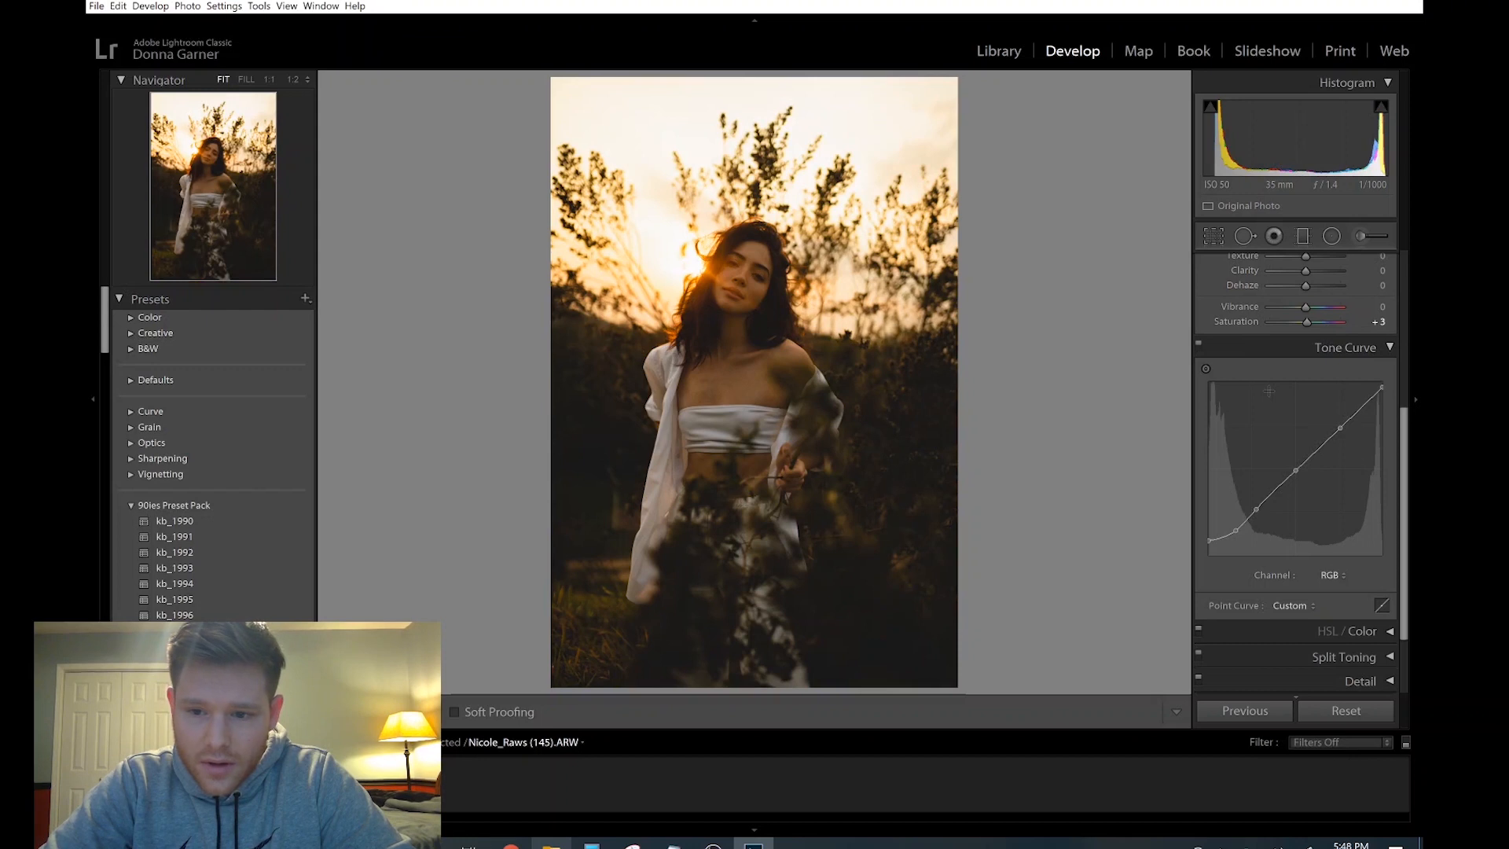
Expand HSL / Color, look through the colour ranges from Red to Magenta, and show only the Red sliders.
{"action": "scroll", "coordinate": [1280, 530], "scroll_direction": "down", "scroll_amount": 2}
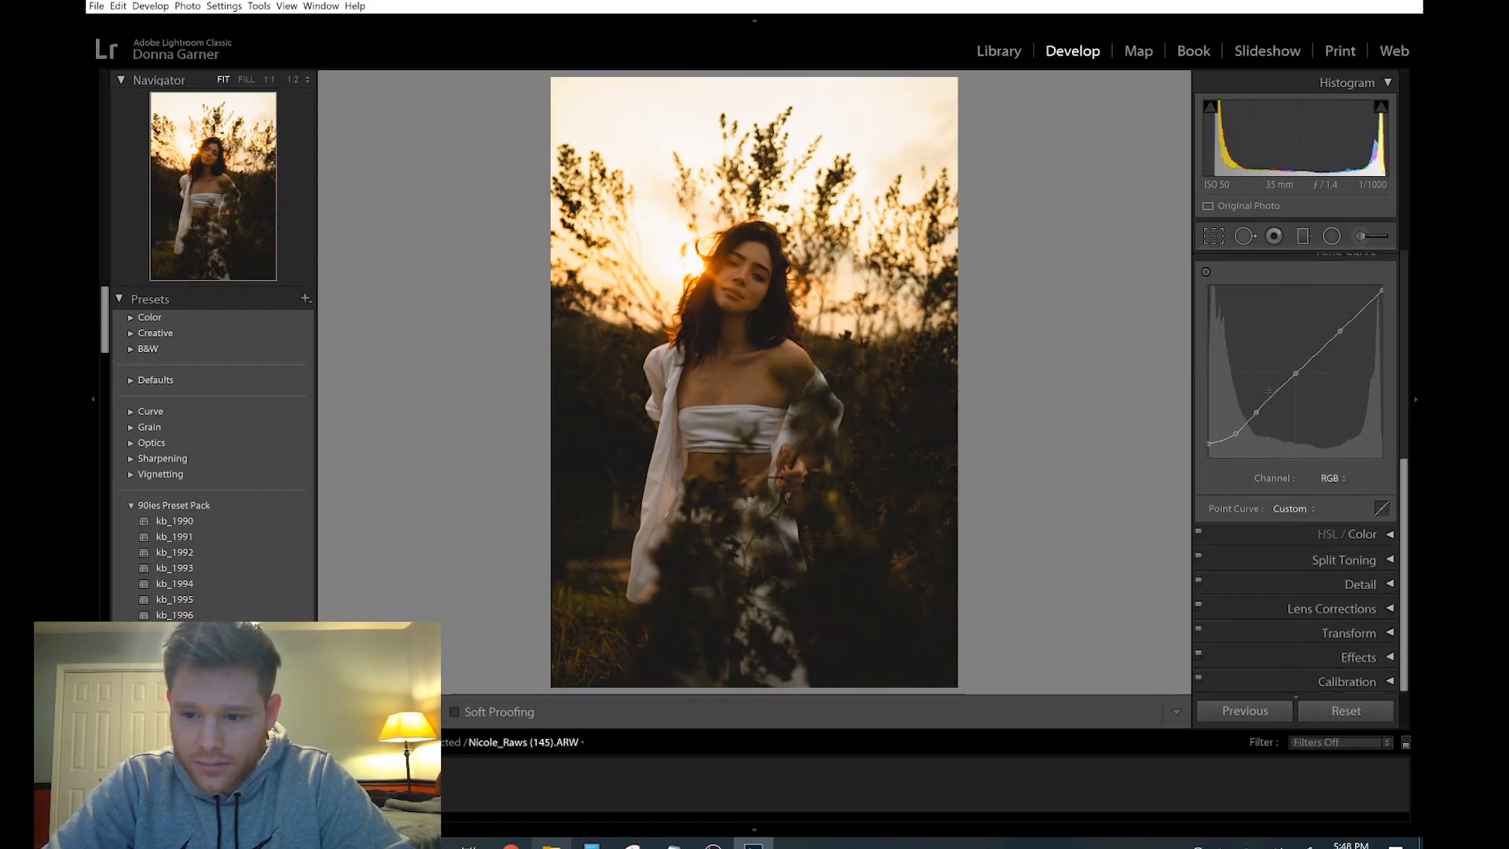
{"action": "left_click", "coordinate": [1310, 535]}
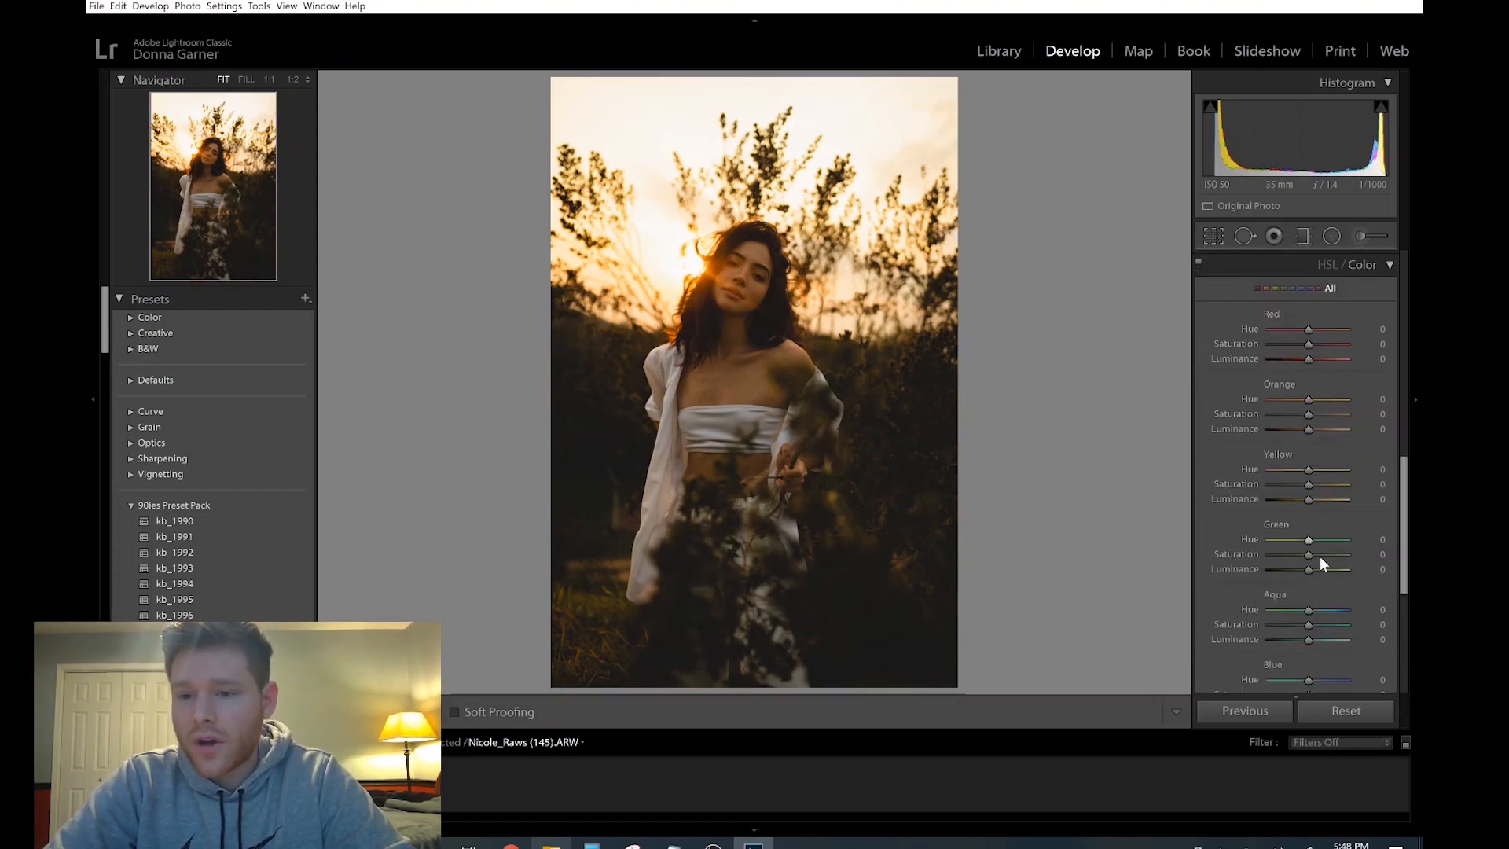
{"action": "scroll", "coordinate": [1328, 324], "scroll_direction": "down", "scroll_amount": 1}
{"action": "scroll", "coordinate": [1328, 324], "scroll_direction": "up", "scroll_amount": 1}
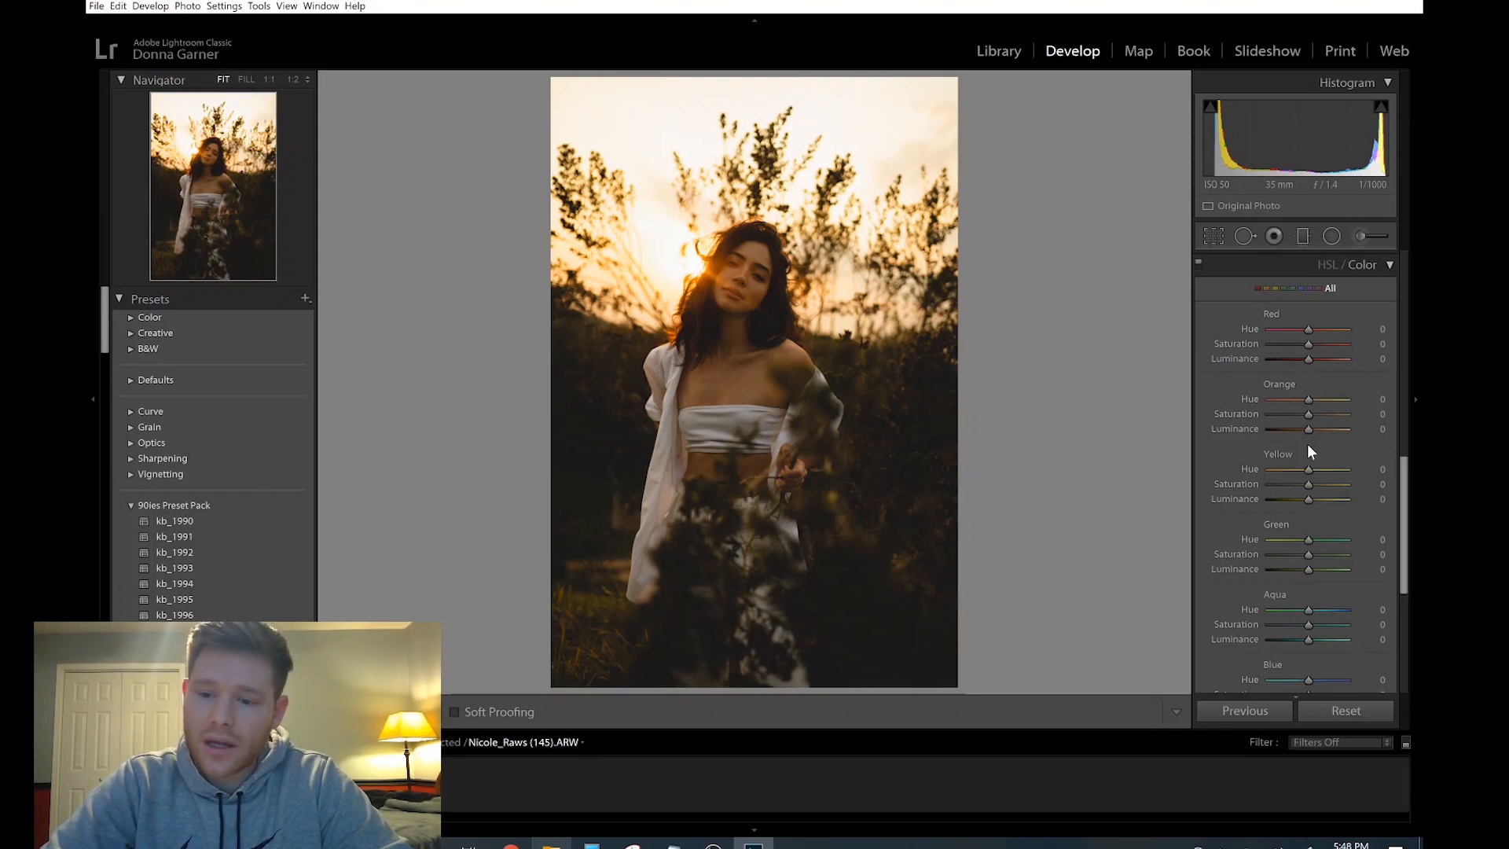
{"action": "scroll", "coordinate": [1308, 445], "scroll_direction": "down", "scroll_amount": 4}
{"action": "scroll", "coordinate": [1308, 447], "scroll_direction": "down", "scroll_amount": 3}
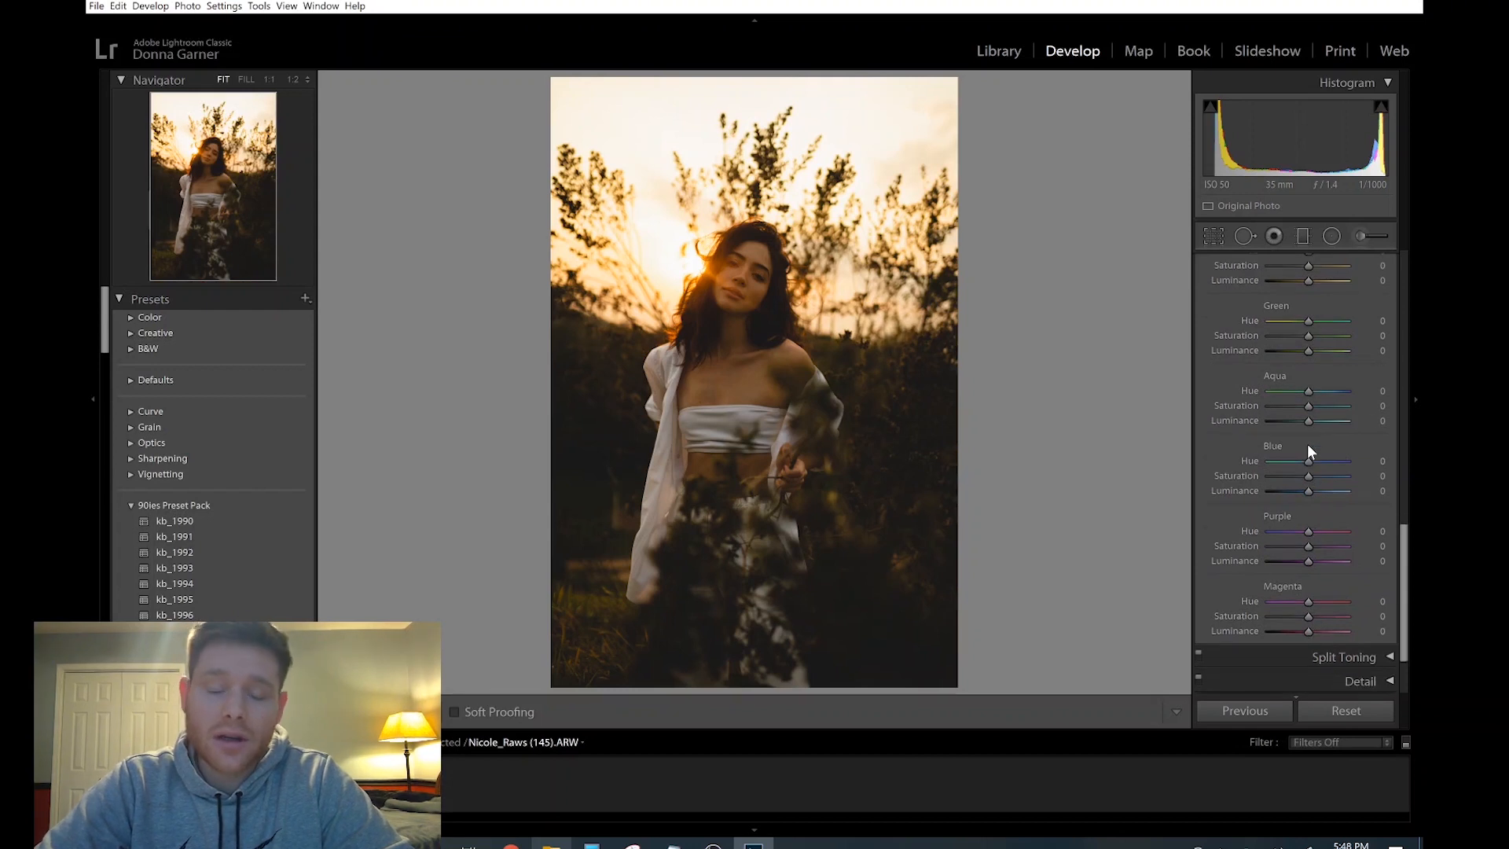
{"action": "scroll", "coordinate": [1308, 444], "scroll_direction": "up", "scroll_amount": 10}
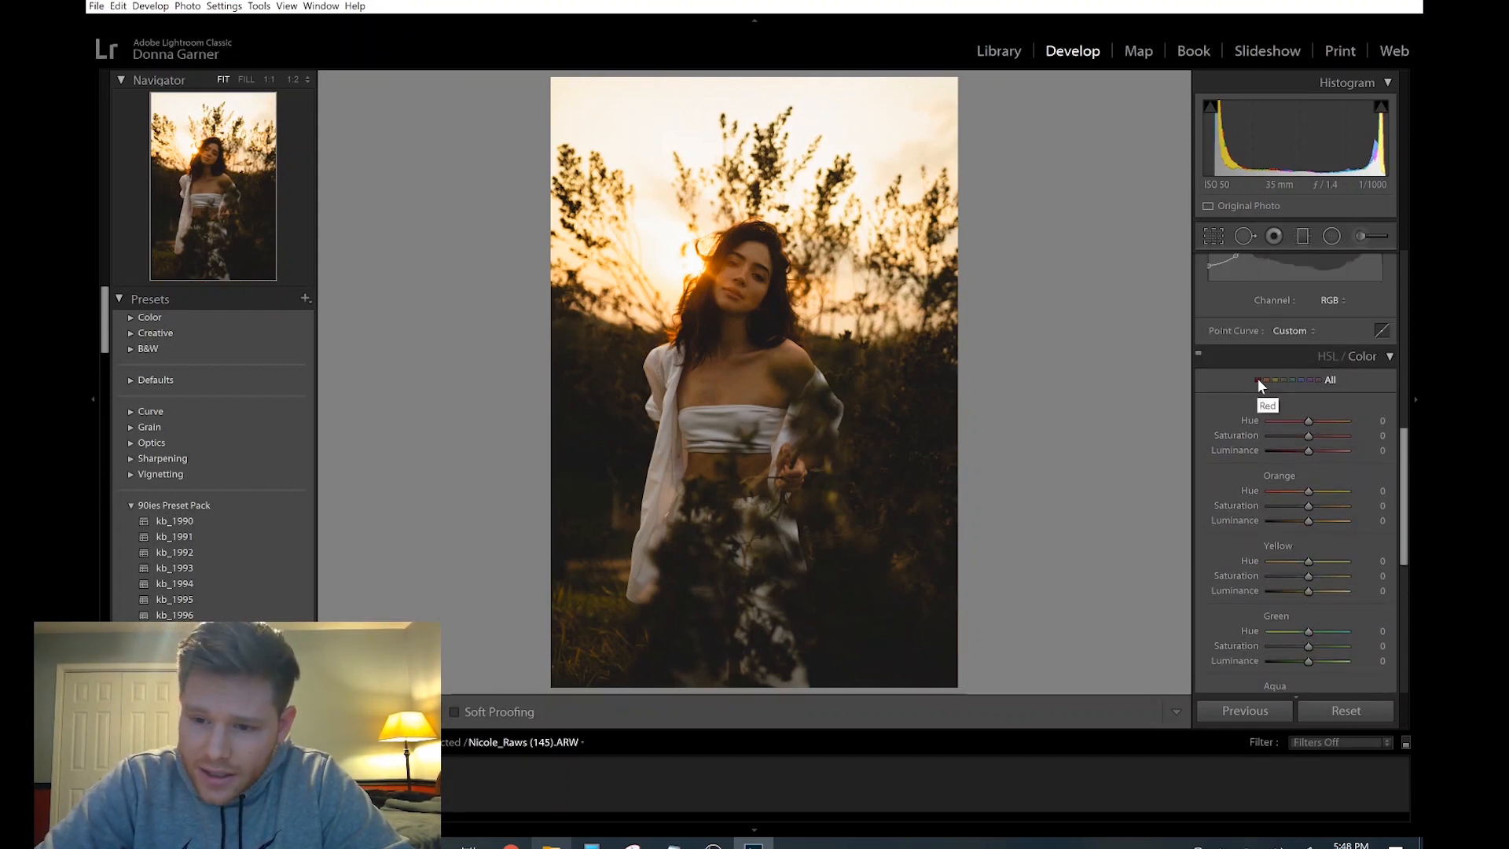
{"action": "scroll", "coordinate": [1258, 379], "scroll_direction": "up", "scroll_amount": 3}
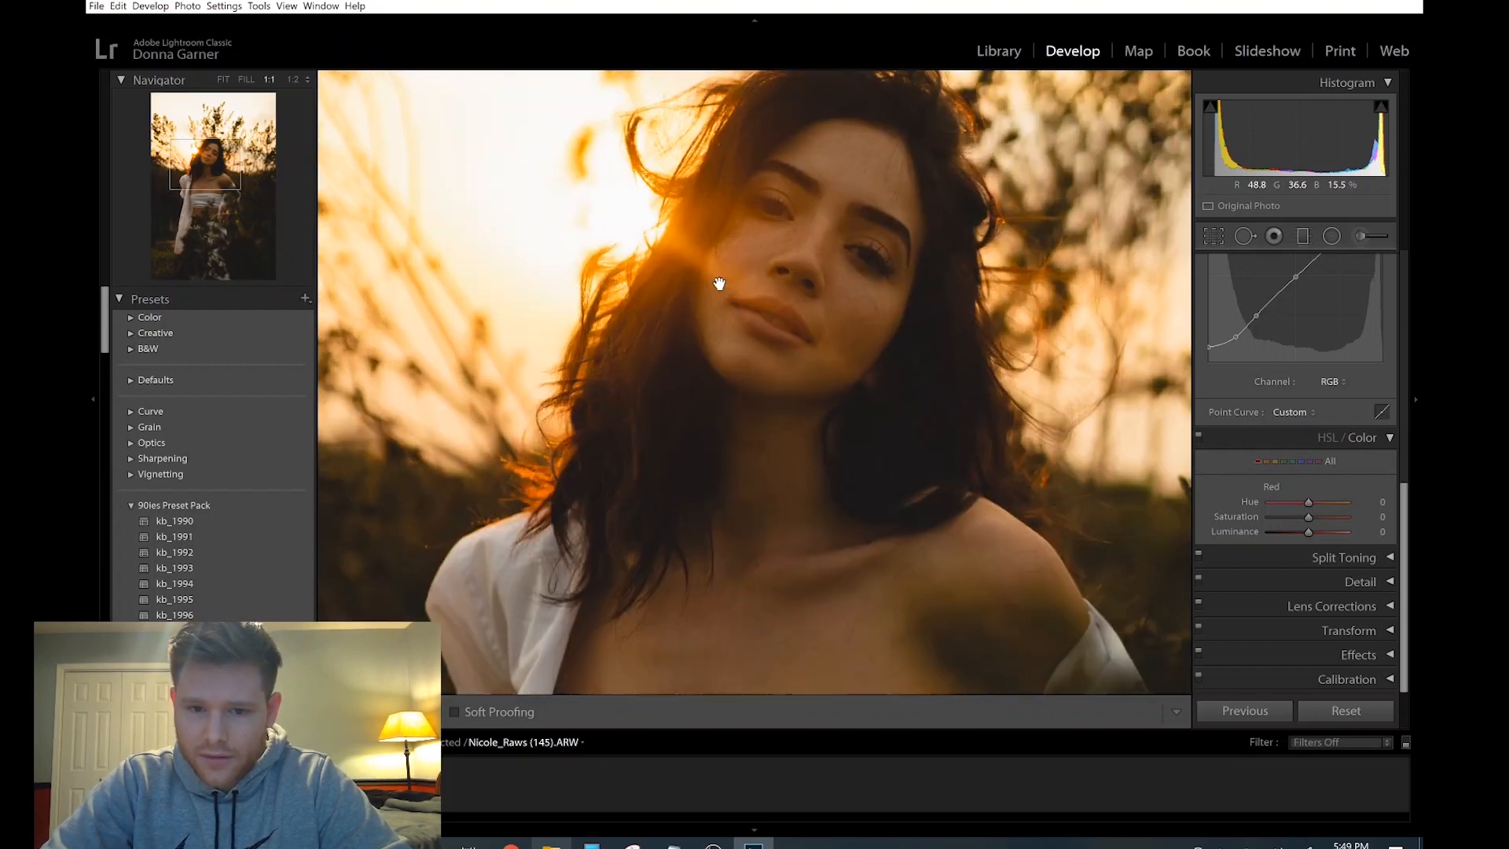
Try an Orange Hue of -54 and a Red Hue of -79 on the skin tones, reverting each one.
{"action": "left_click", "coordinate": [720, 287]}
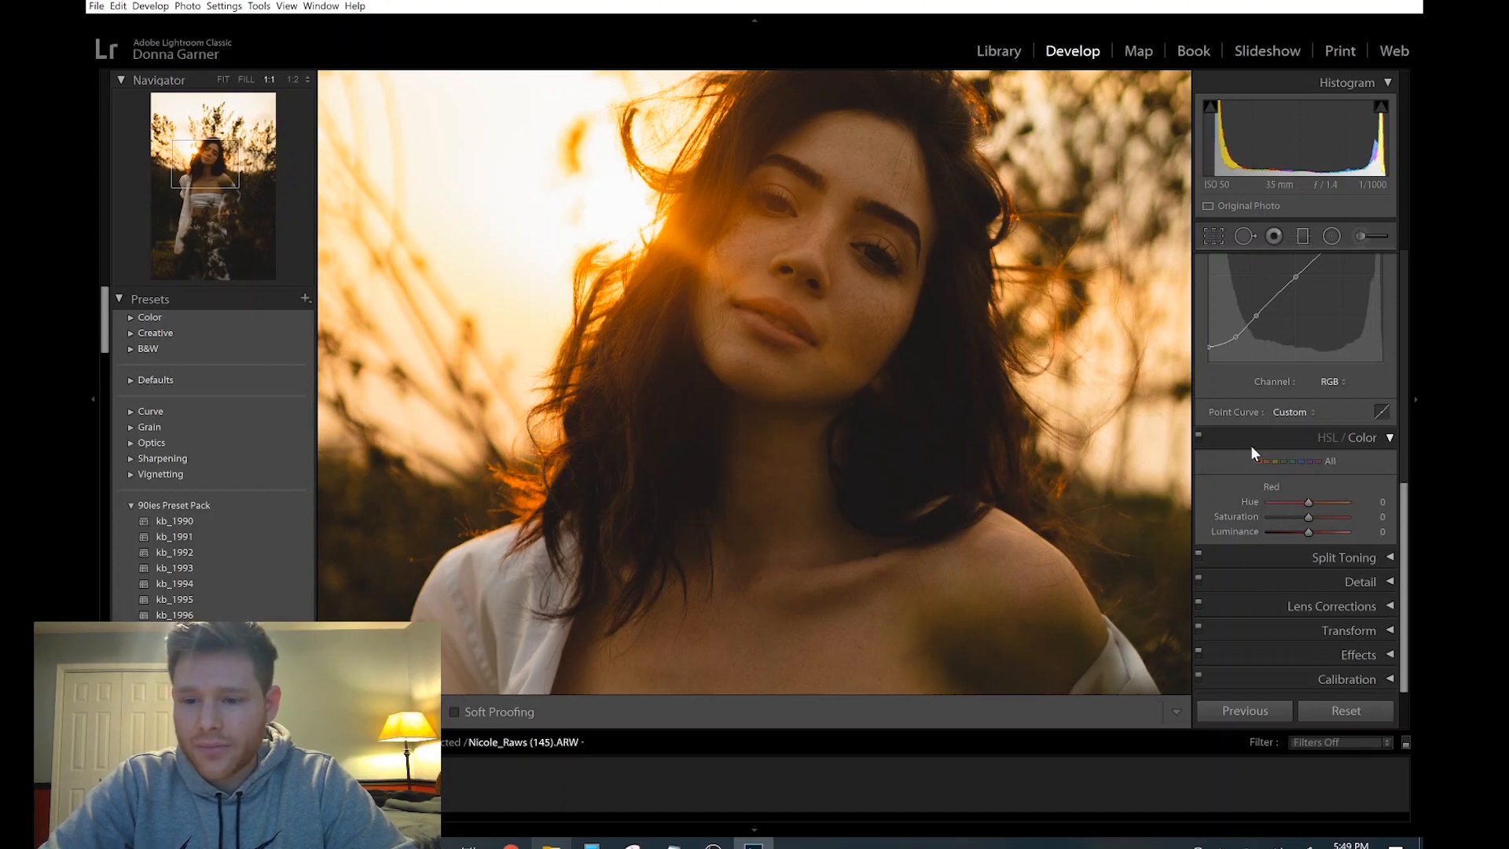
{"action": "left_click", "coordinate": [1266, 460]}
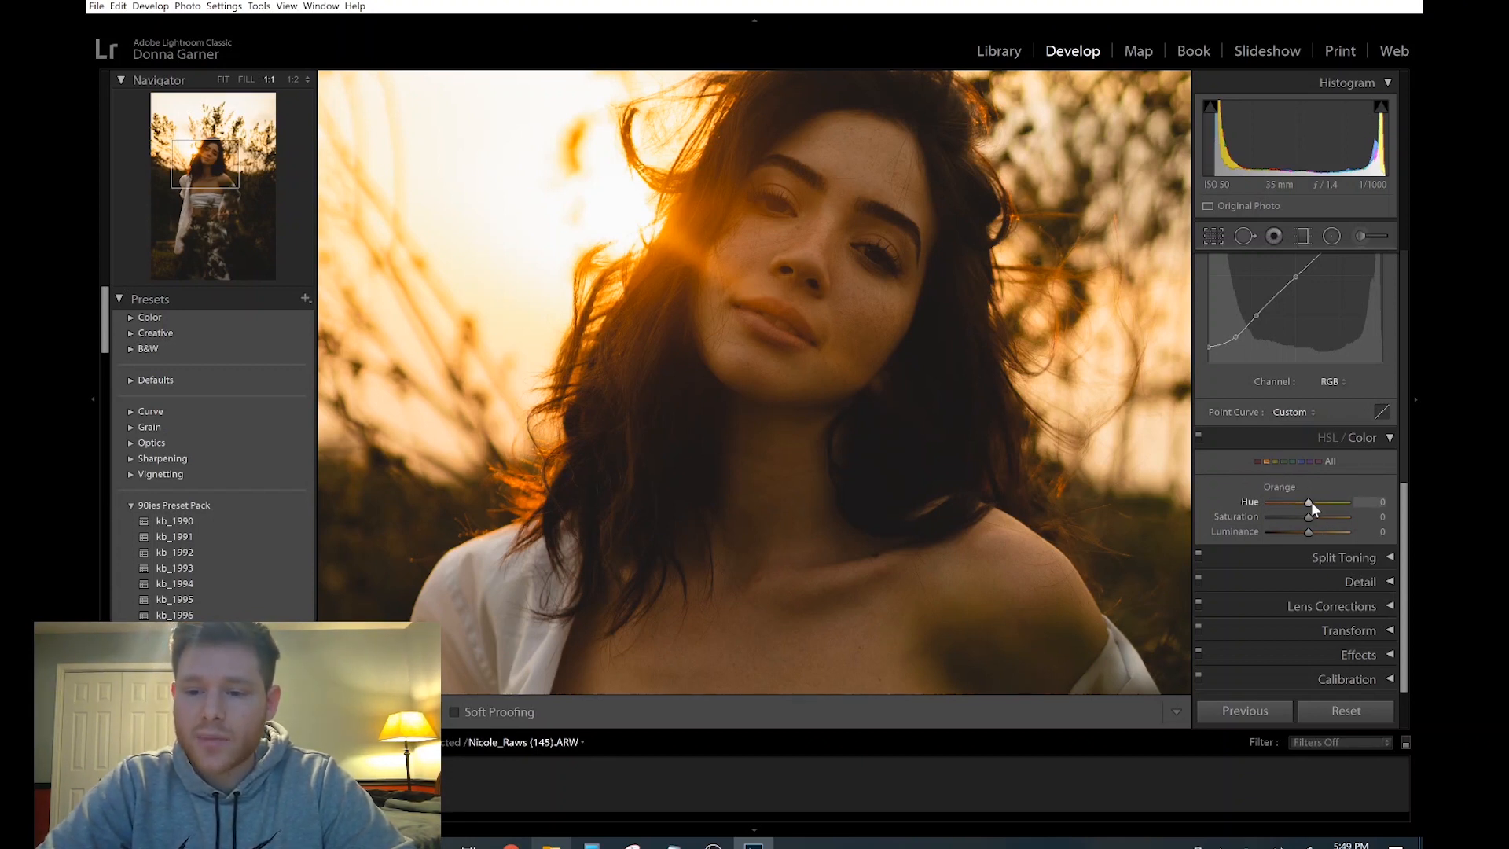
{"action": "left_click_drag", "start_coordinate": [1308, 500], "coordinate": [1286, 498]}
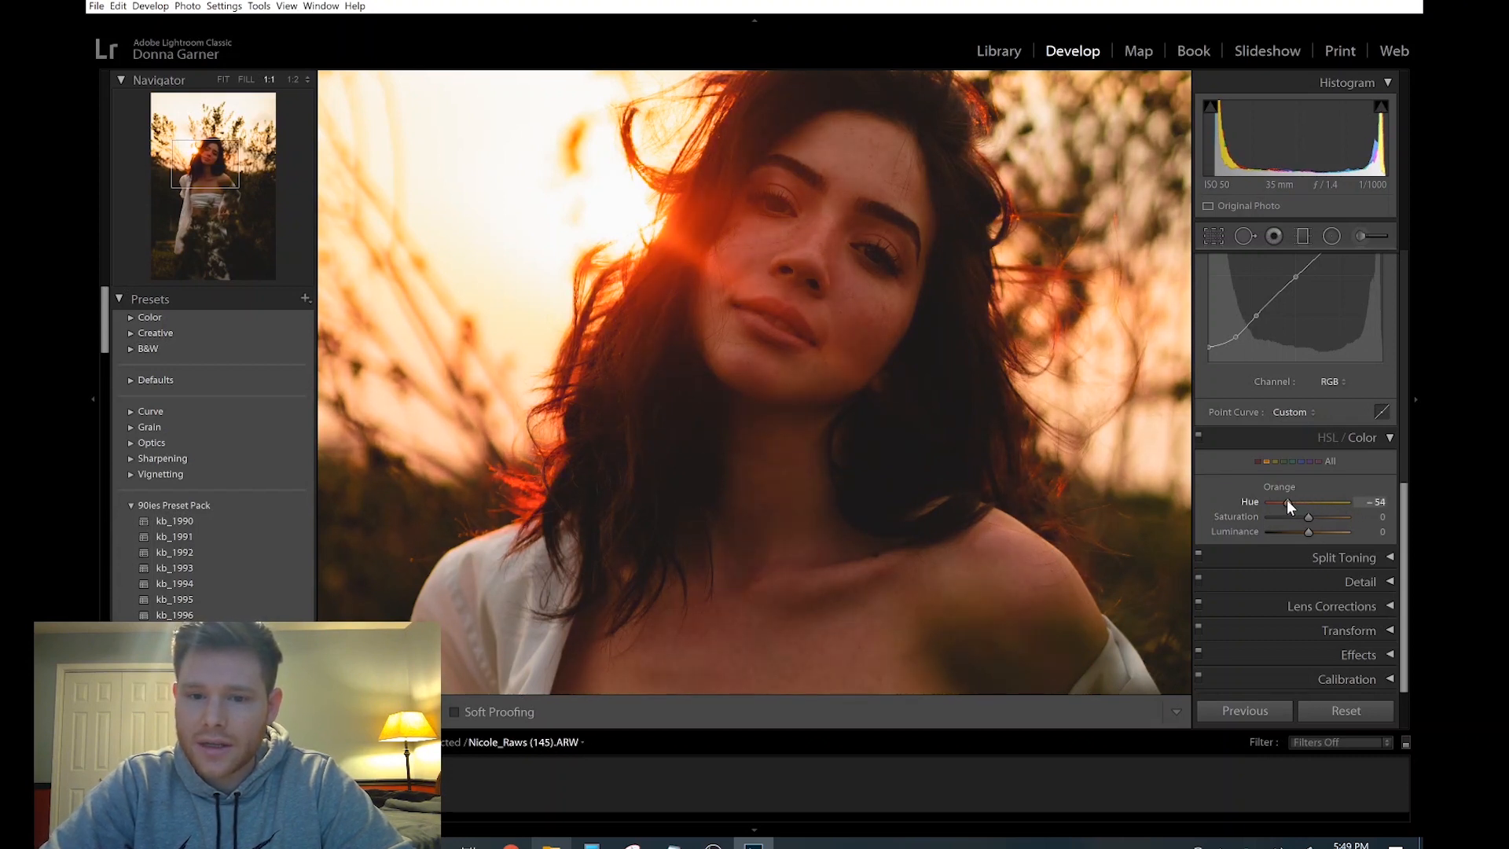
{"action": "key", "text": "ctrl+z"}
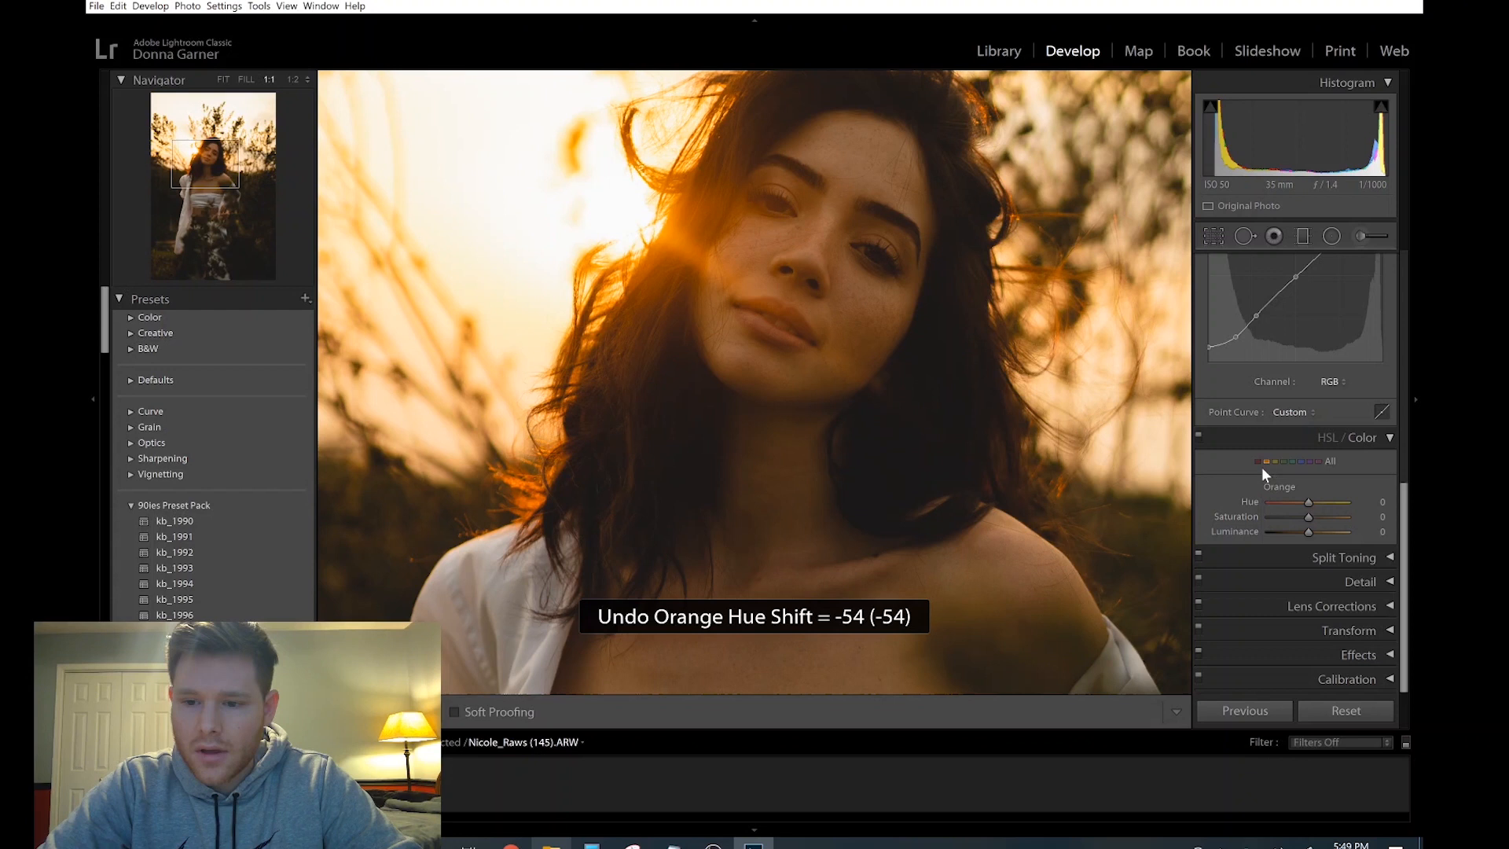
{"action": "left_click_drag", "start_coordinate": [1306, 496], "coordinate": [1275, 498]}
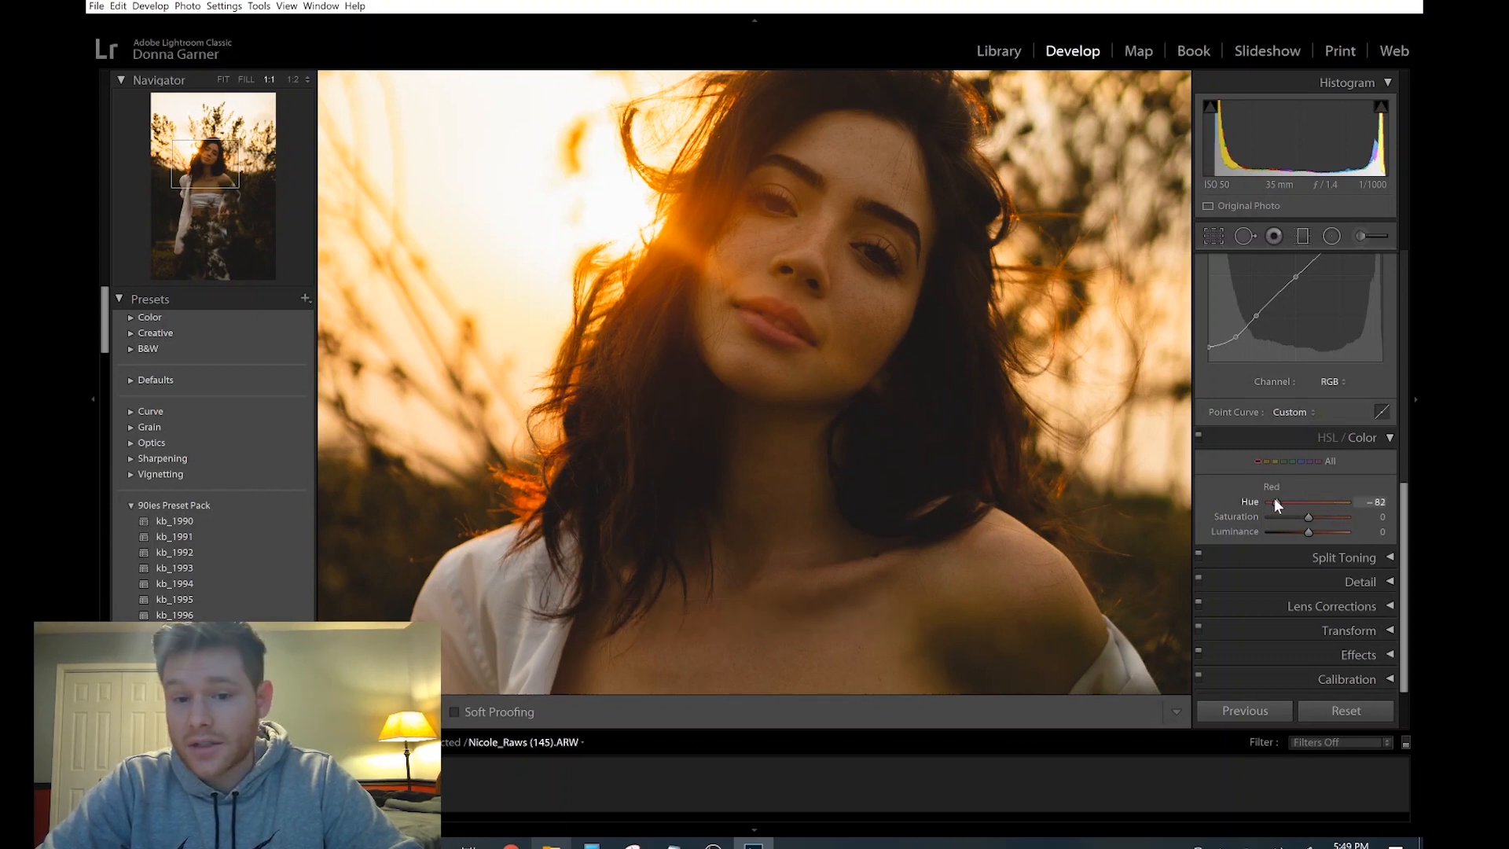
{"action": "key", "text": "ctrl+z"}
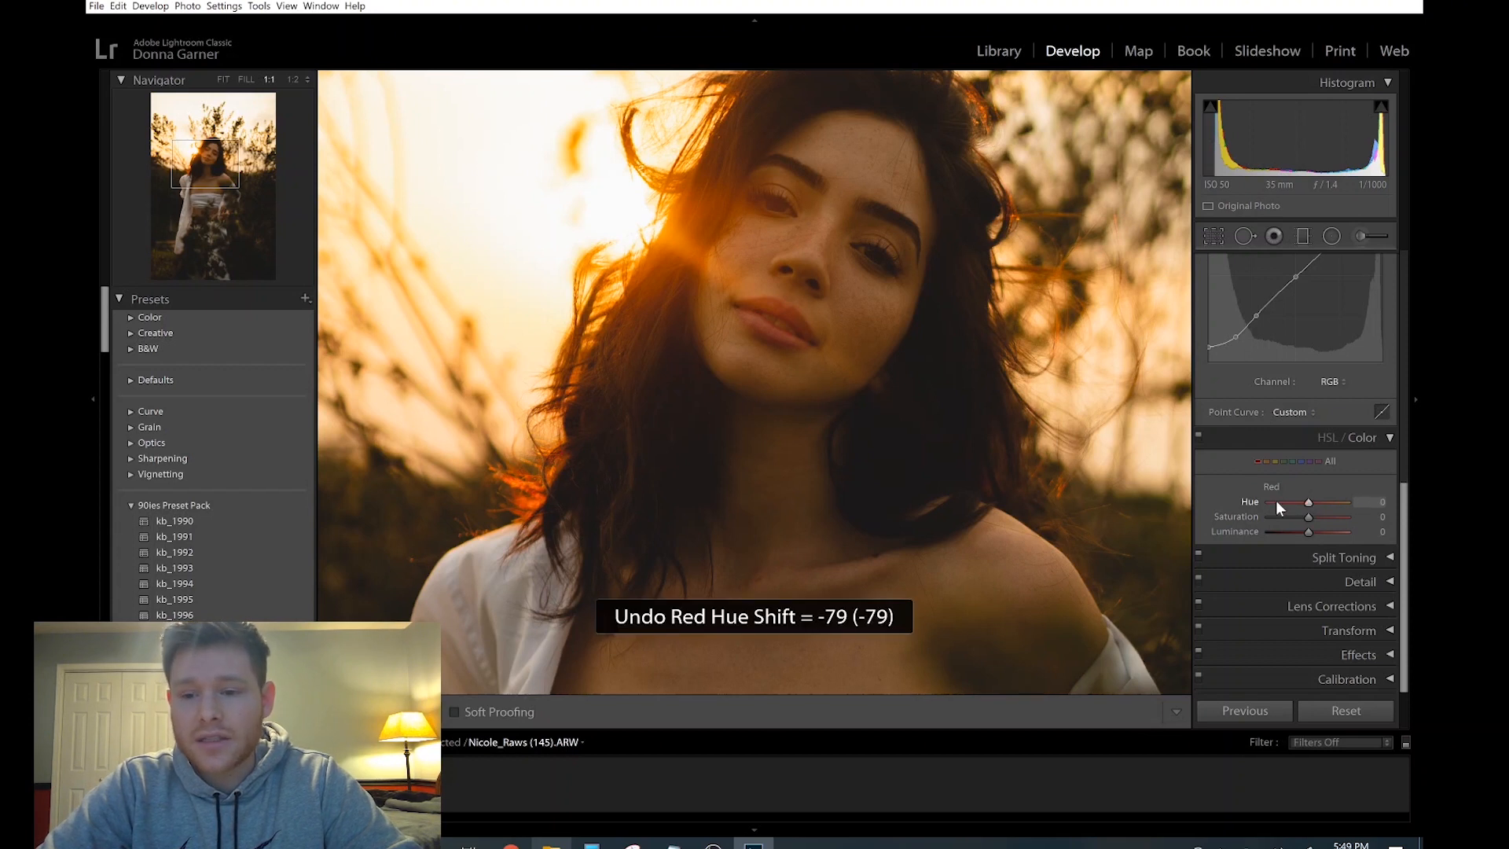
Check the face up close and set the Red range to Hue -20, Saturation -9 and Luminance +24.
{"action": "left_click", "coordinate": [1055, 450]}
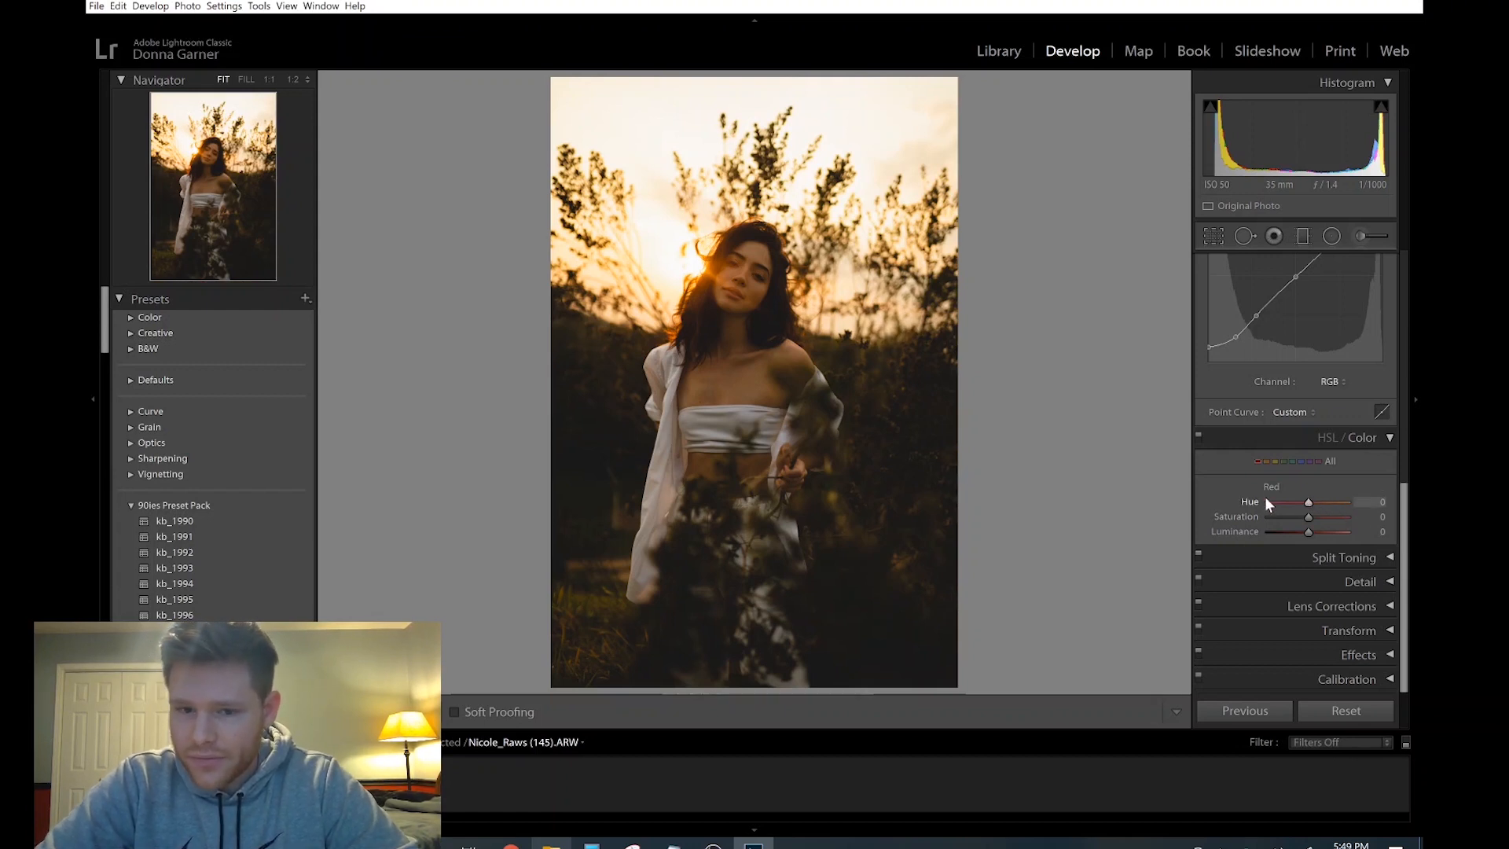
{"action": "left_click", "coordinate": [750, 267]}
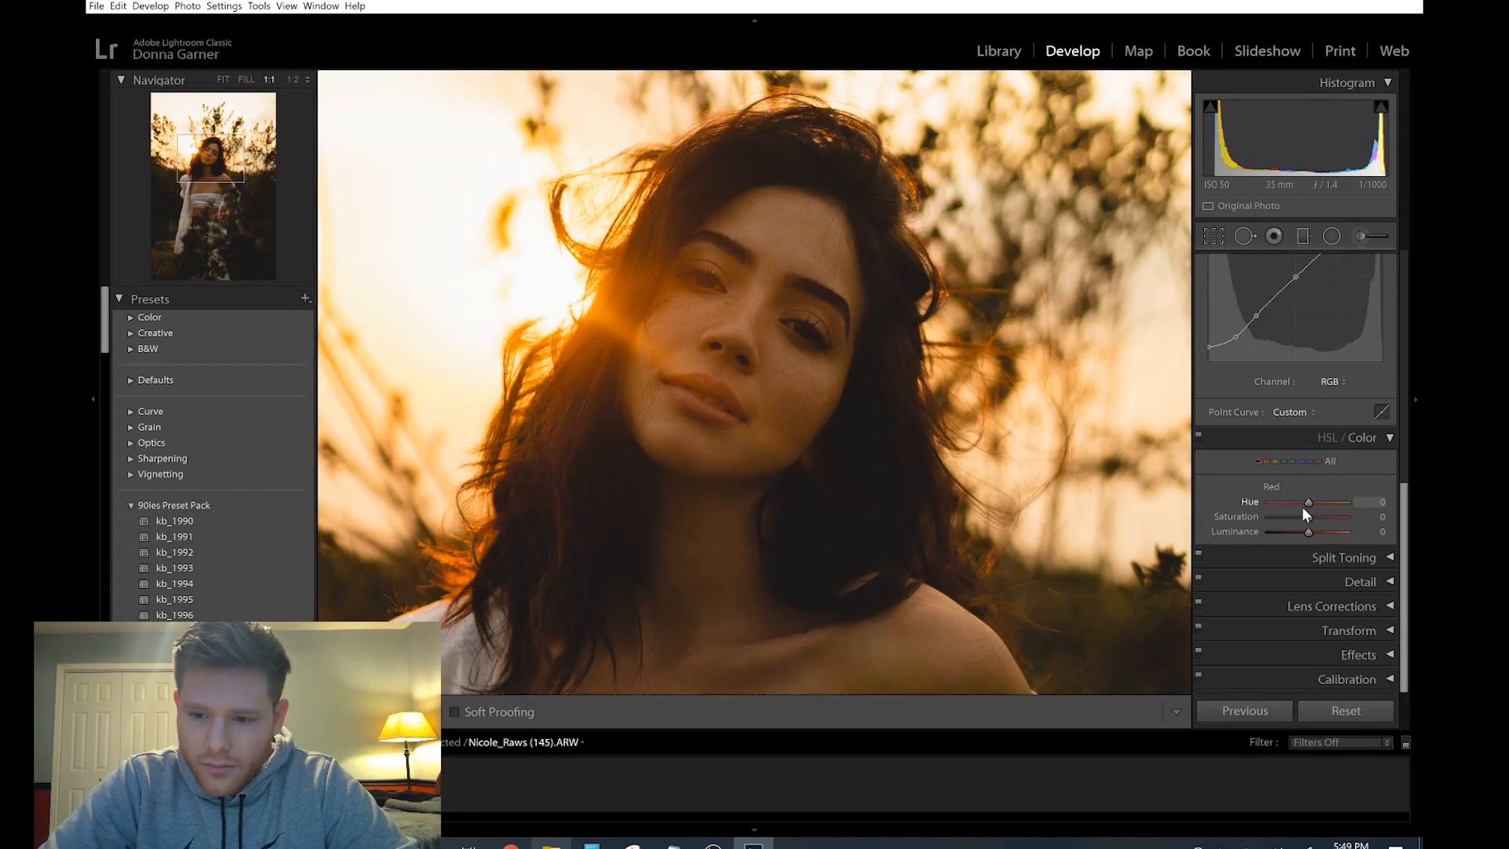
{"action": "mouse_move", "coordinate": [1310, 507]}
{"action": "left_mouse_down"}
{"action": "mouse_move", "coordinate": [1330, 507]}
{"action": "mouse_move", "coordinate": [1298, 508]}
{"action": "left_mouse_up"}
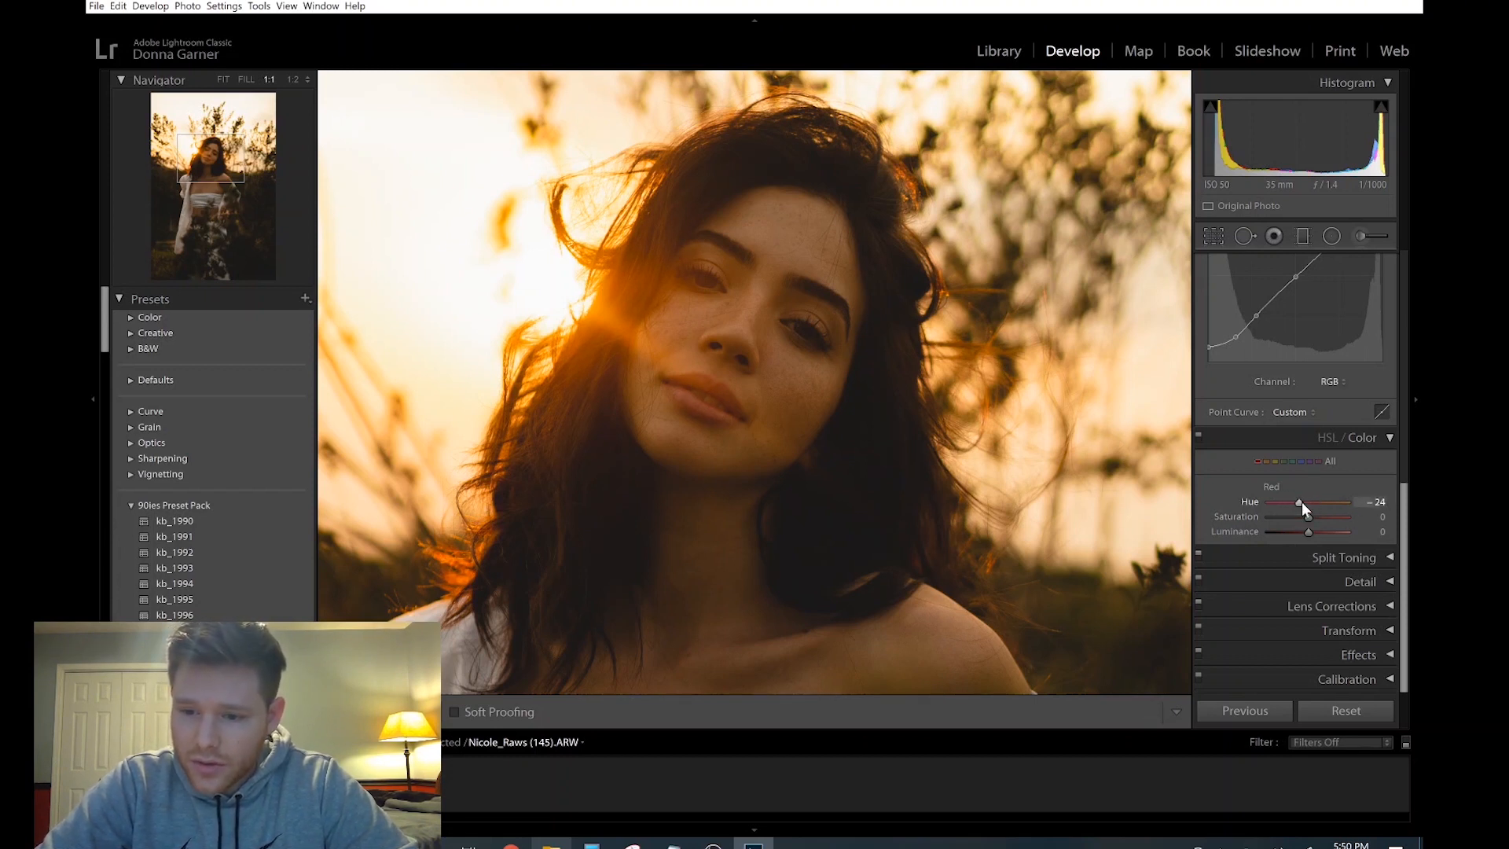
{"action": "left_click_drag", "start_coordinate": [1299, 503], "coordinate": [1303, 512]}
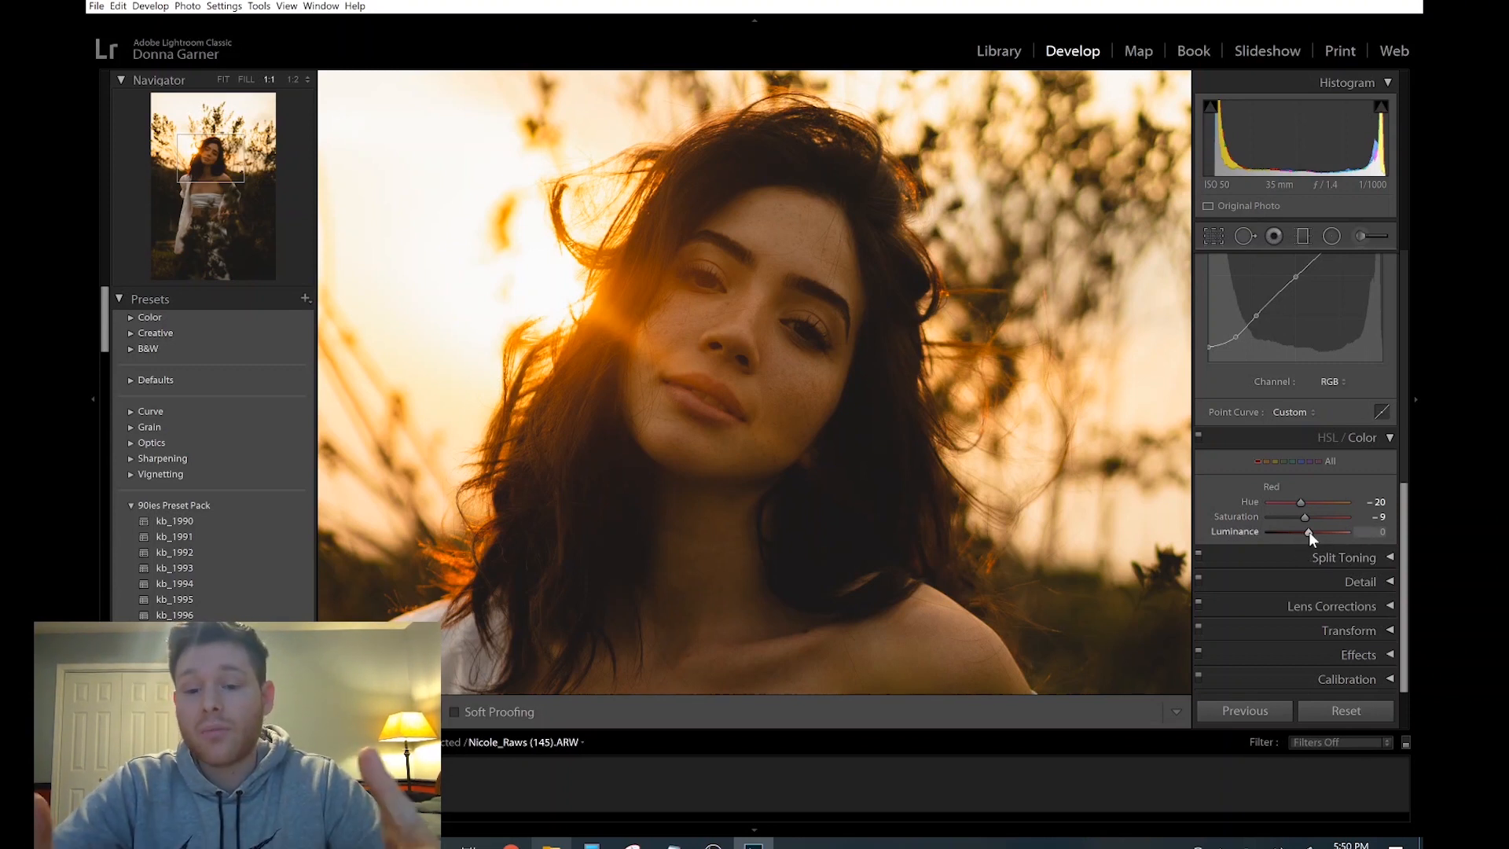
{"action": "left_click_drag", "start_coordinate": [1309, 531], "coordinate": [1319, 539]}
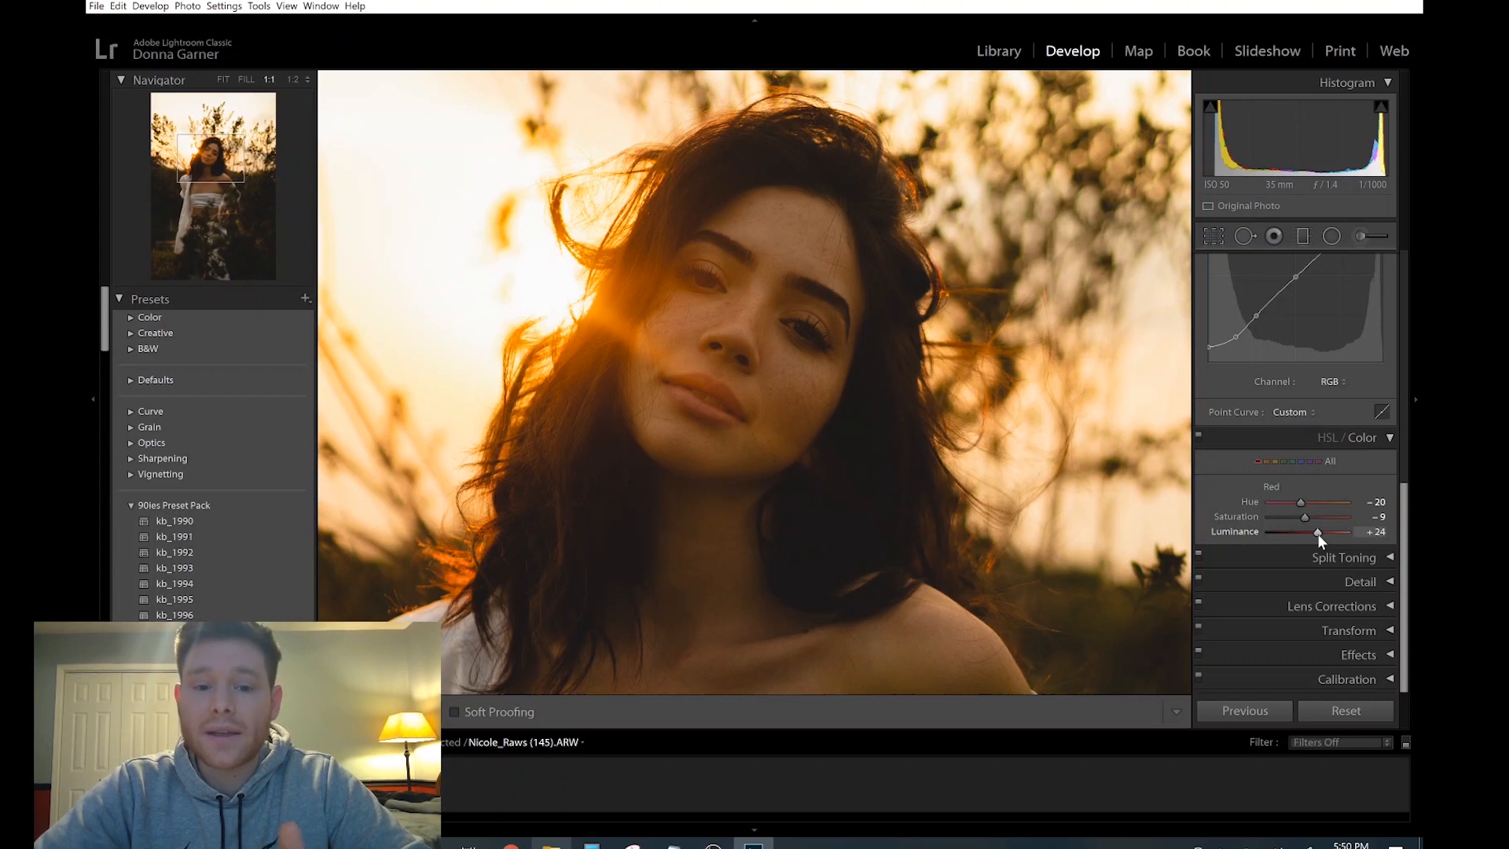
Show the Orange sliders, check the face up close, and set the Orange Hue to -10.
{"action": "left_click", "coordinate": [1266, 461]}
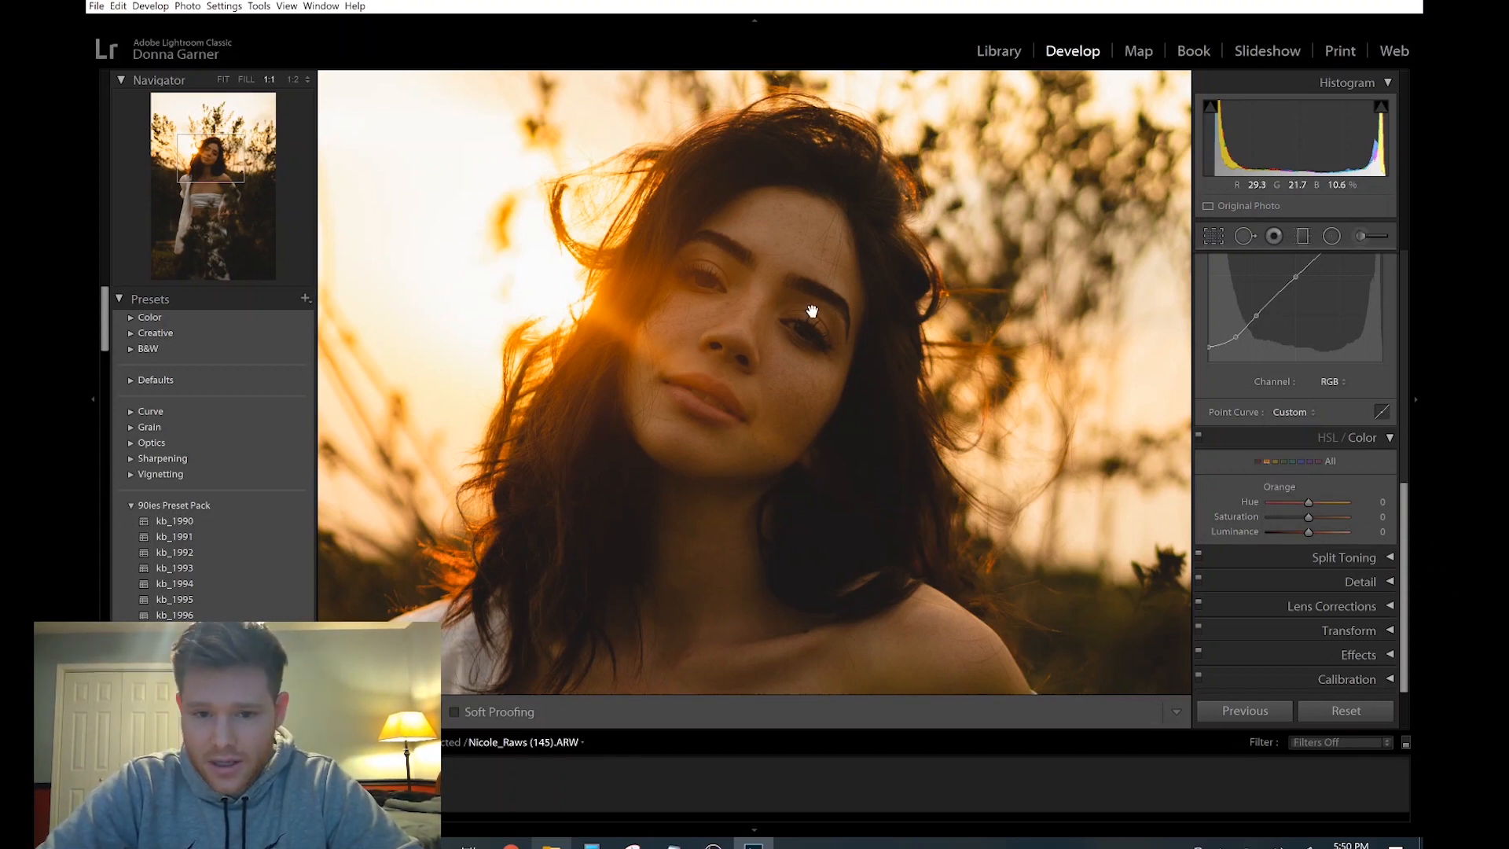
{"action": "left_click", "coordinate": [813, 438]}
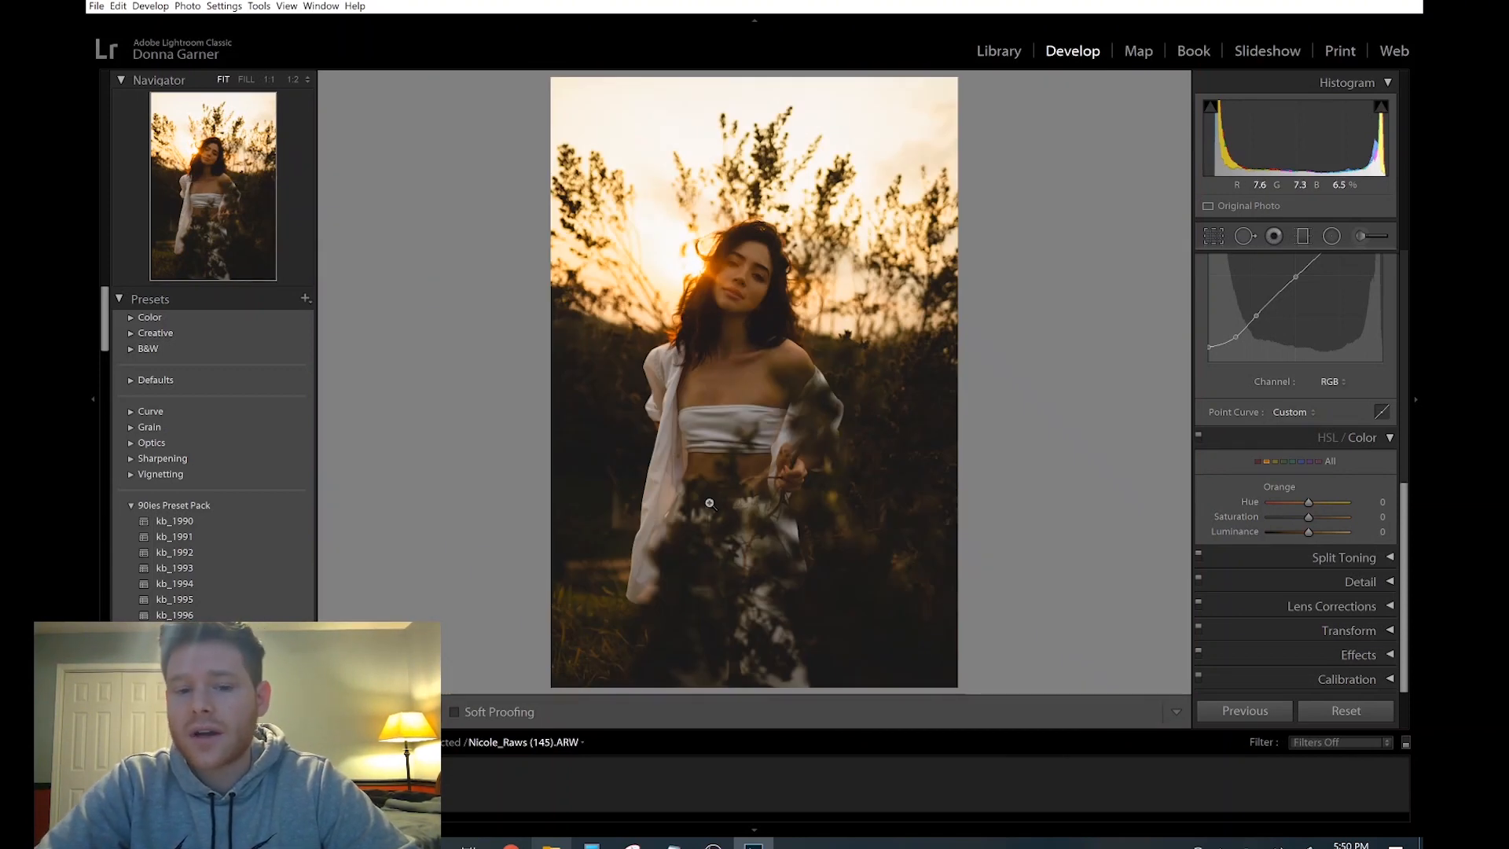
{"action": "left_click", "coordinate": [735, 352]}
{"action": "left_click_drag", "start_coordinate": [792, 287], "coordinate": [785, 522]}
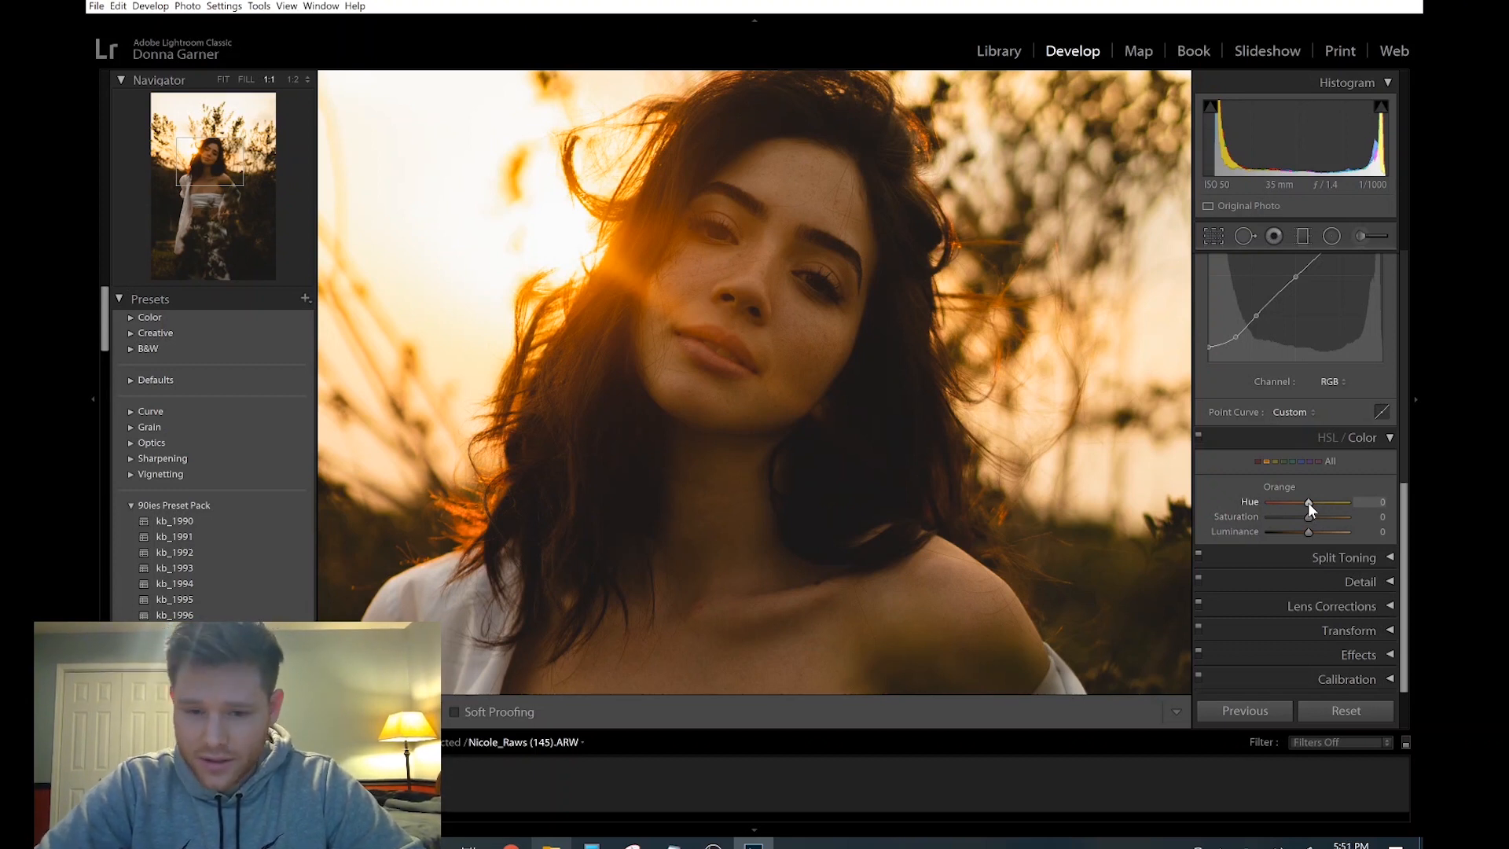
{"action": "mouse_move", "coordinate": [1307, 501]}
{"action": "left_mouse_down"}
{"action": "mouse_move", "coordinate": [1374, 497]}
{"action": "mouse_move", "coordinate": [1188, 522]}
{"action": "mouse_move", "coordinate": [1304, 515]}
{"action": "left_mouse_up"}
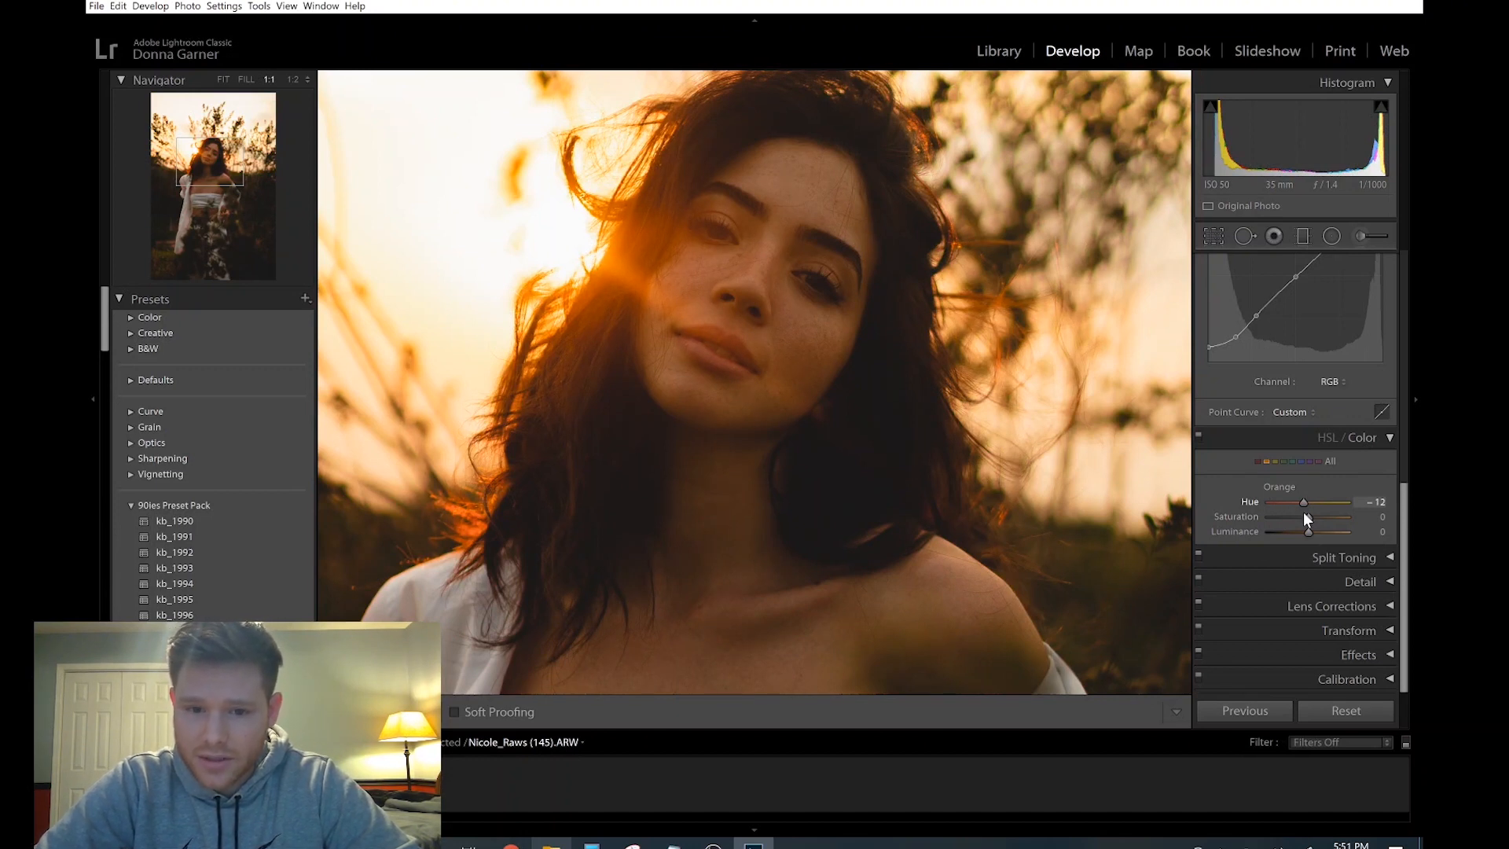
{"action": "left_click_drag", "start_coordinate": [1303, 511], "coordinate": [1310, 514]}
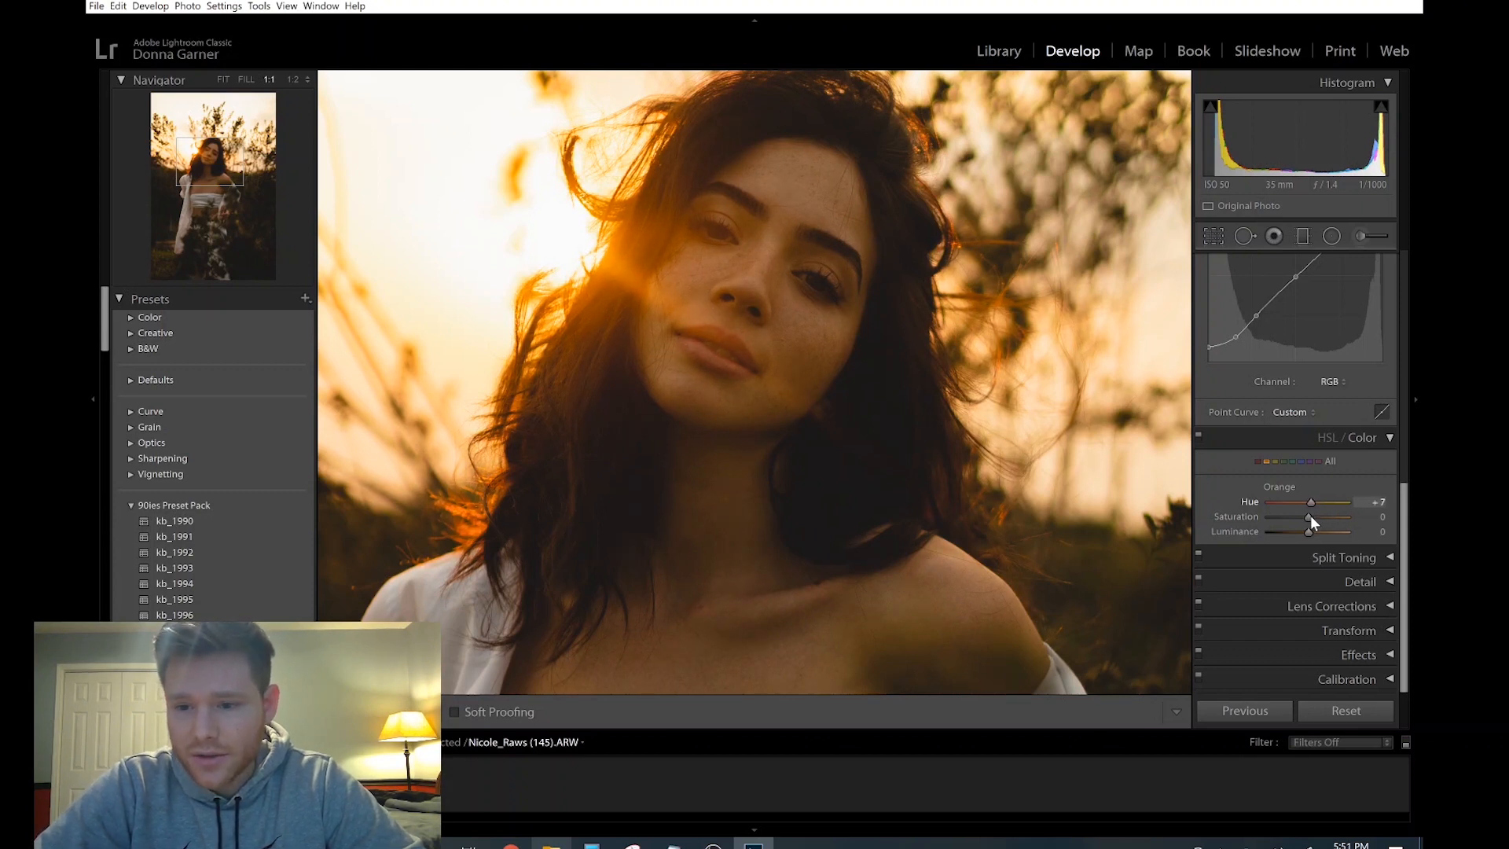
{"action": "left_click_drag", "start_coordinate": [1305, 517], "coordinate": [1303, 517]}
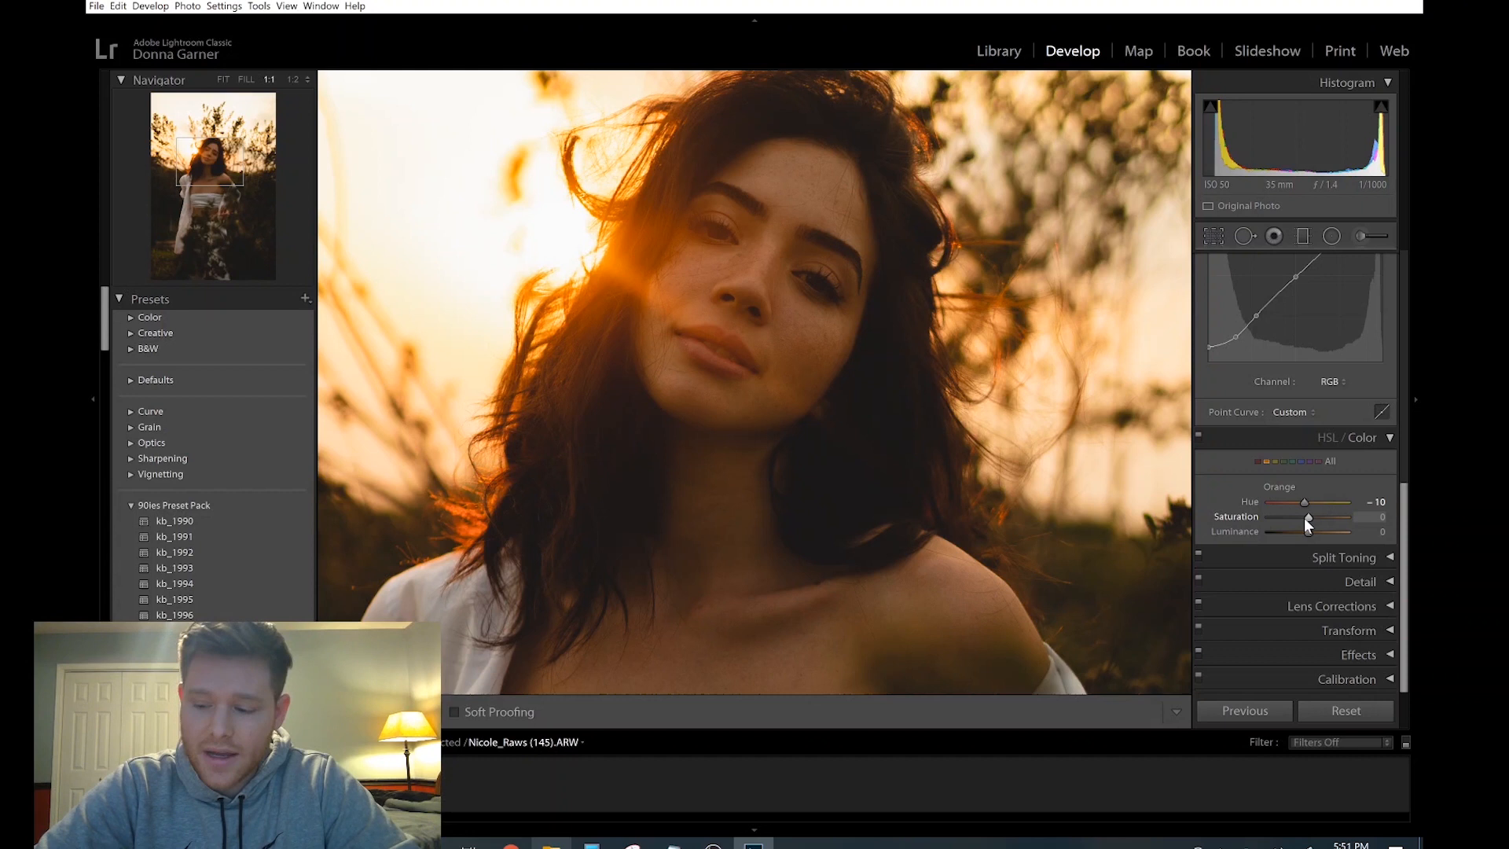
Set the Orange Saturation to +12 and Luminance to +24, and check the whole photo.
{"action": "mouse_move", "coordinate": [1307, 518]}
{"action": "left_mouse_down"}
{"action": "mouse_move", "coordinate": [1229, 519]}
{"action": "mouse_move", "coordinate": [1313, 526]}
{"action": "left_mouse_up"}
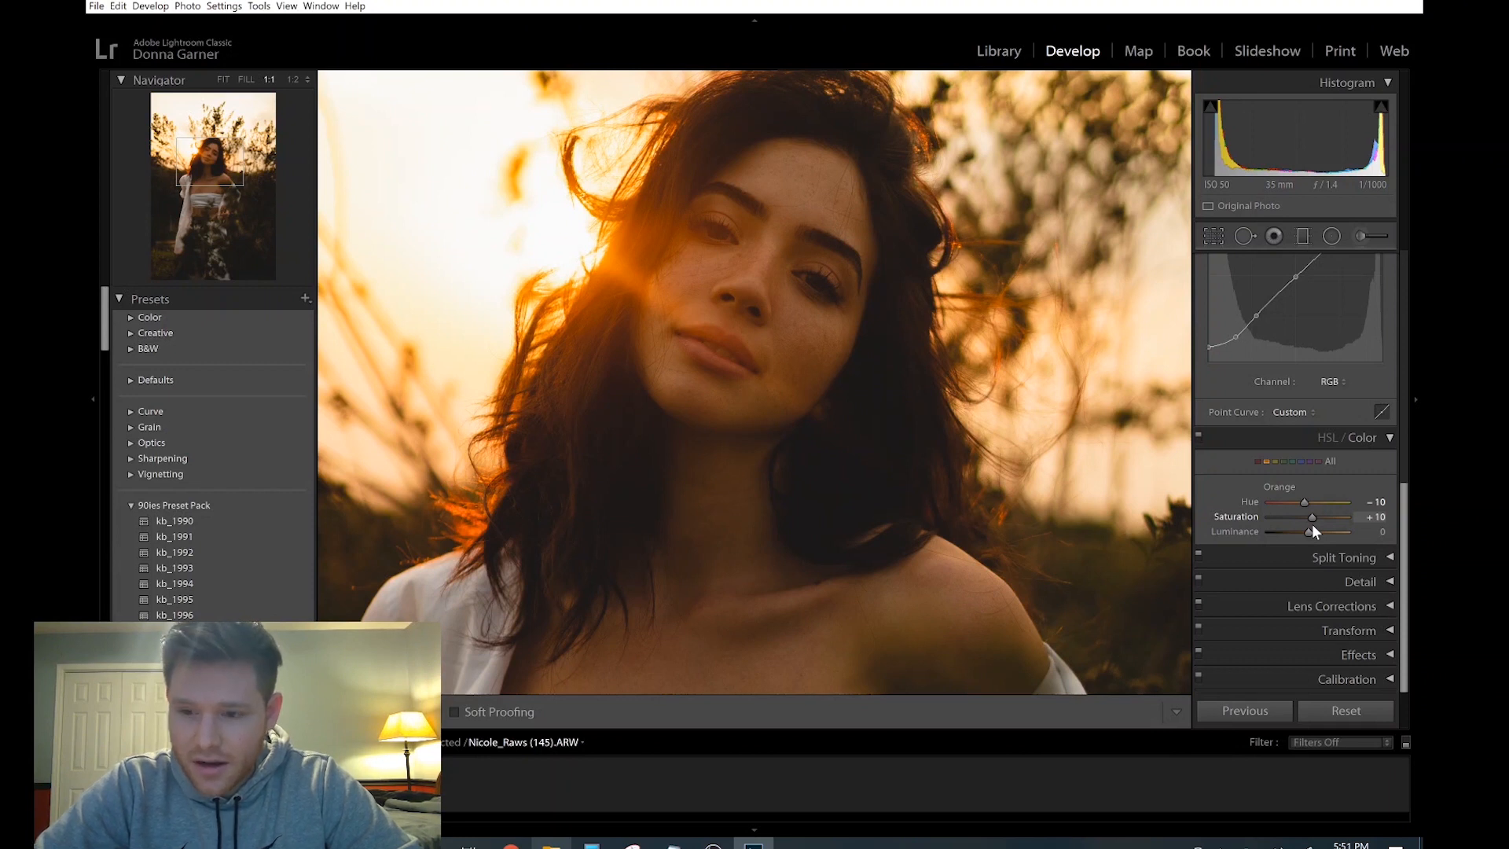
{"action": "left_click_drag", "start_coordinate": [1313, 526], "coordinate": [1314, 525]}
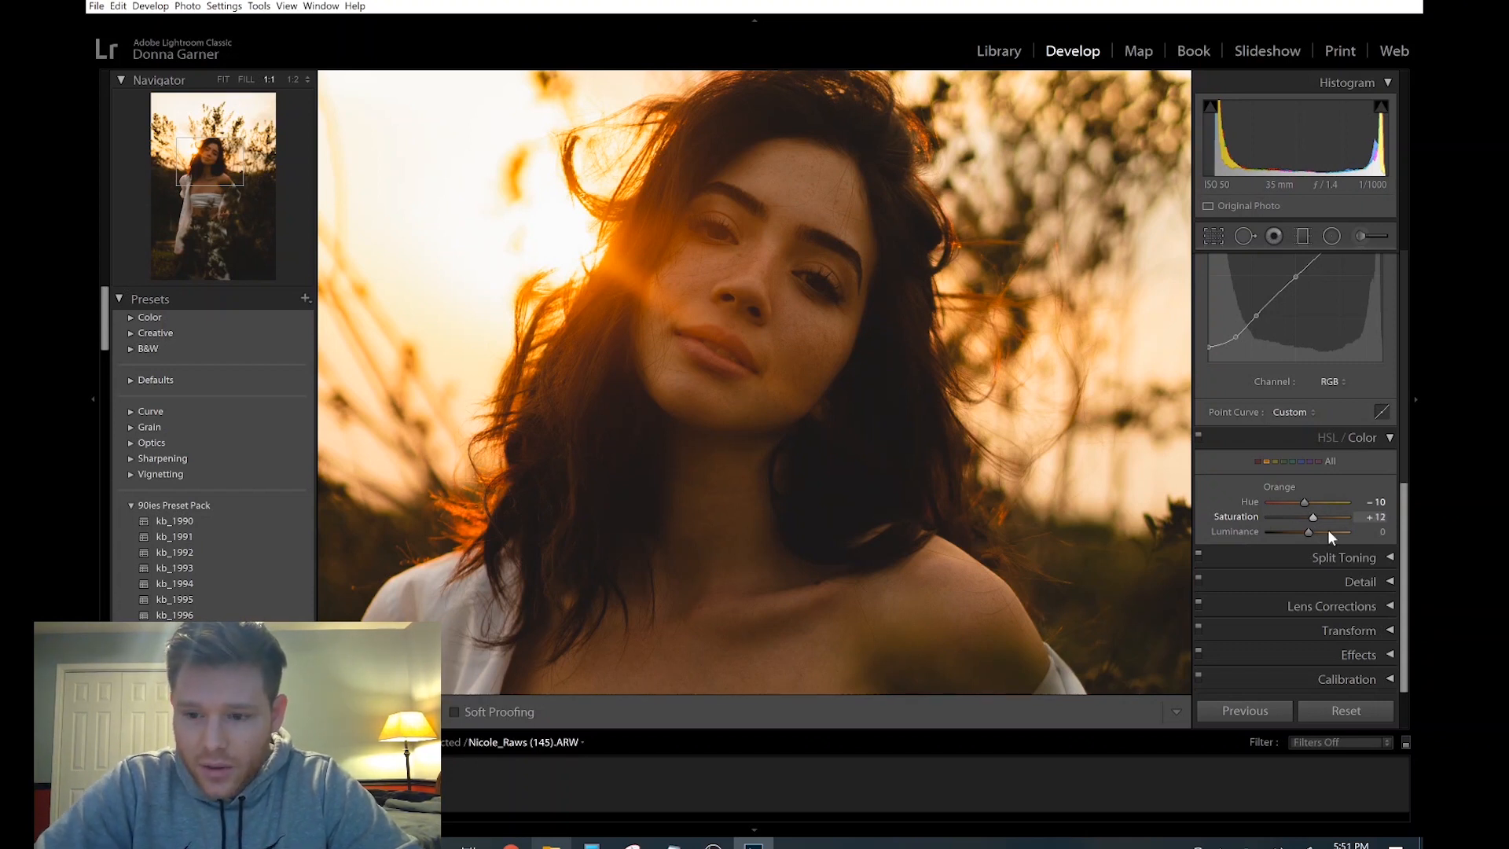
{"action": "left_click_drag", "start_coordinate": [1309, 532], "coordinate": [1319, 537]}
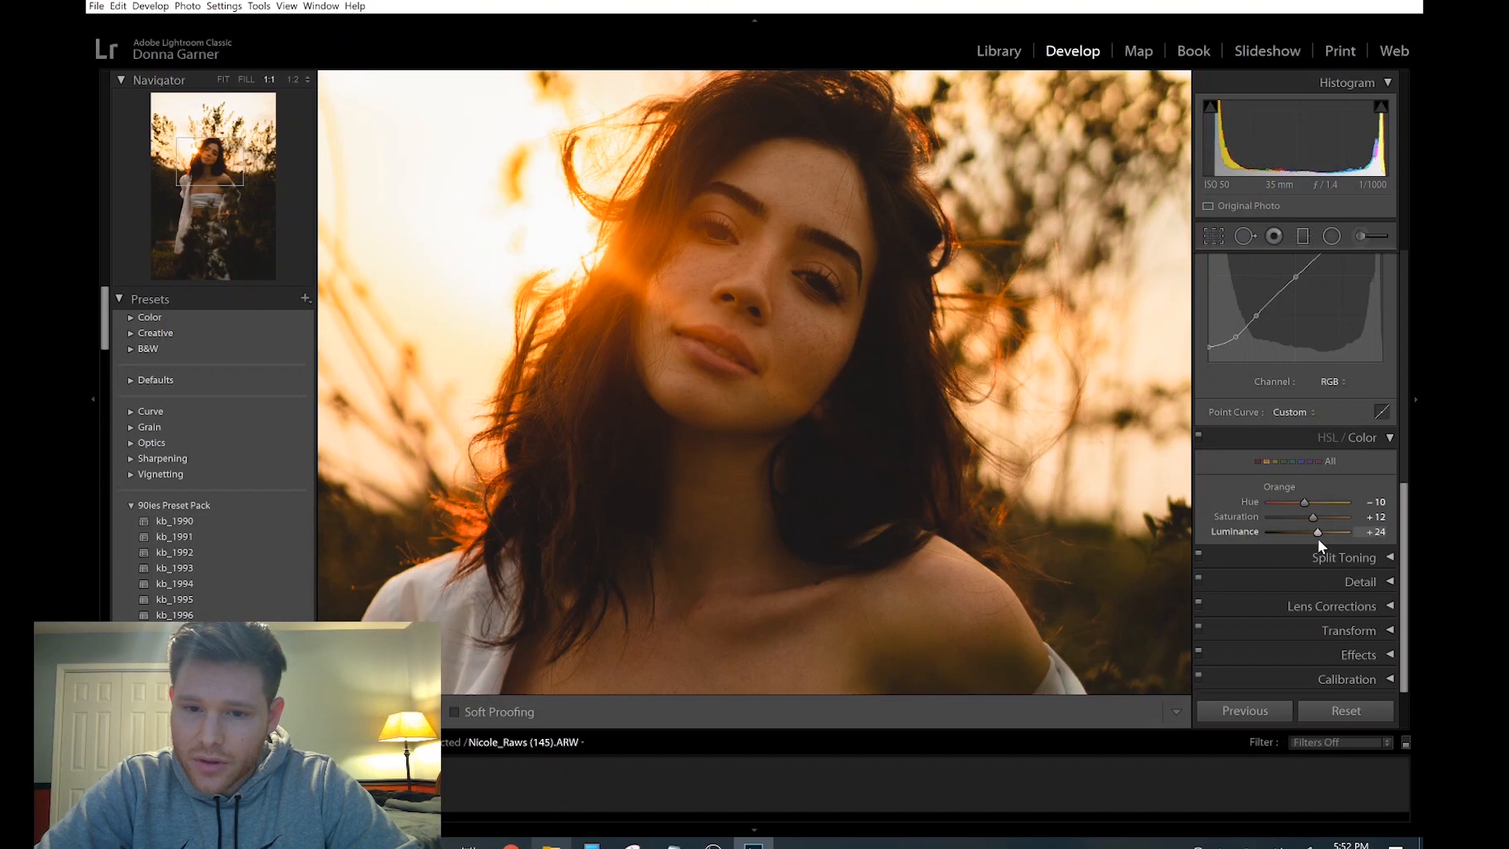
{"action": "left_click", "coordinate": [824, 498]}
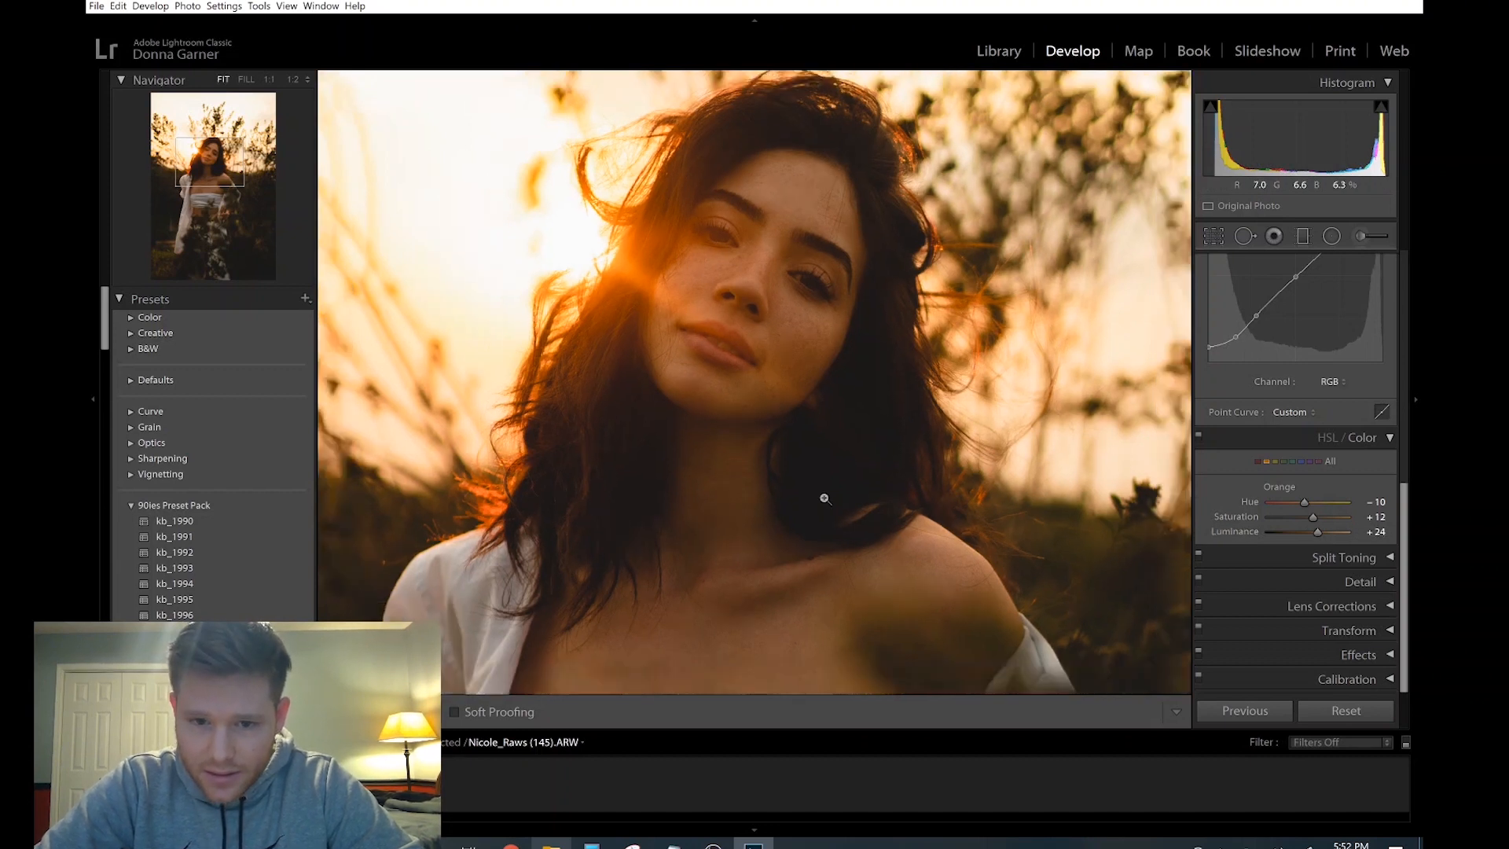
{"action": "left_click", "coordinate": [824, 498]}
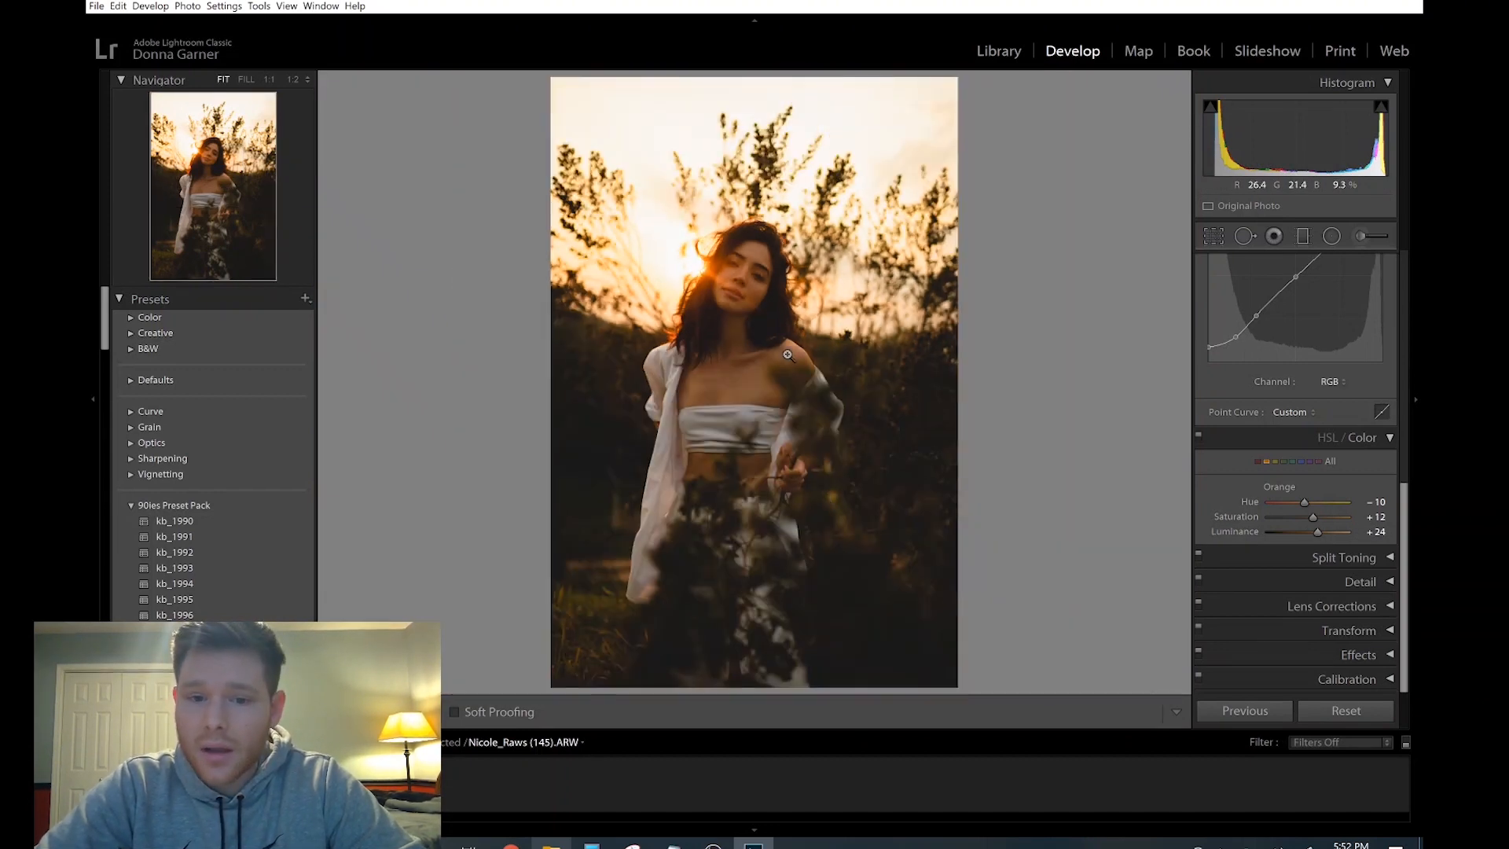
Set the Yellow range to Hue -26, Saturation -48 and Luminance -6.
{"action": "left_click", "coordinate": [1275, 462]}
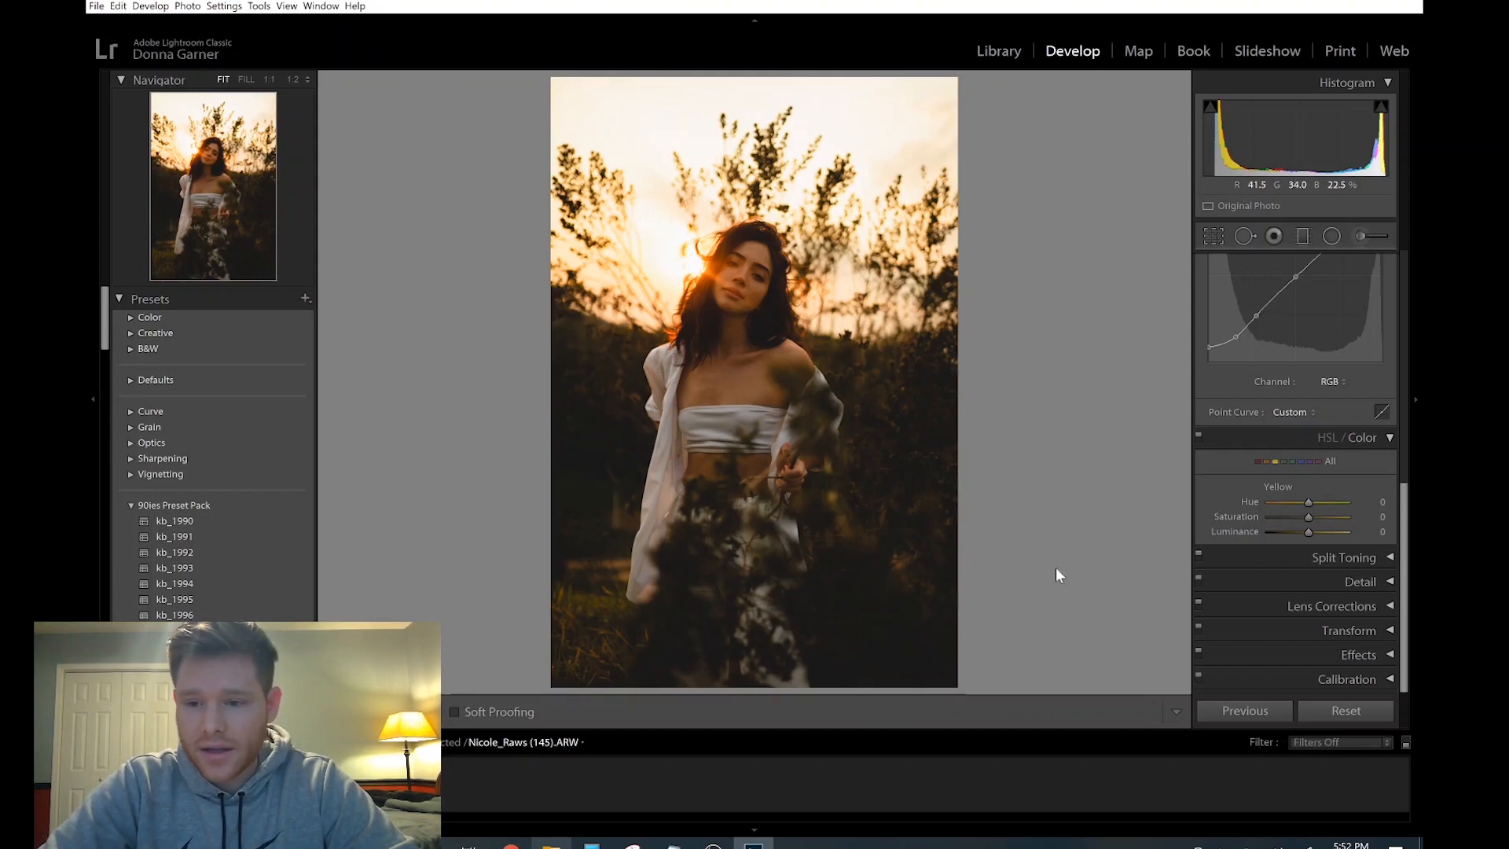
{"action": "mouse_move", "coordinate": [1309, 502]}
{"action": "left_mouse_down"}
{"action": "mouse_move", "coordinate": [1260, 501]}
{"action": "mouse_move", "coordinate": [1363, 500]}
{"action": "mouse_move", "coordinate": [1249, 482]}
{"action": "mouse_move", "coordinate": [1363, 504]}
{"action": "mouse_move", "coordinate": [1284, 503]}
{"action": "mouse_move", "coordinate": [1298, 513]}
{"action": "left_mouse_up"}
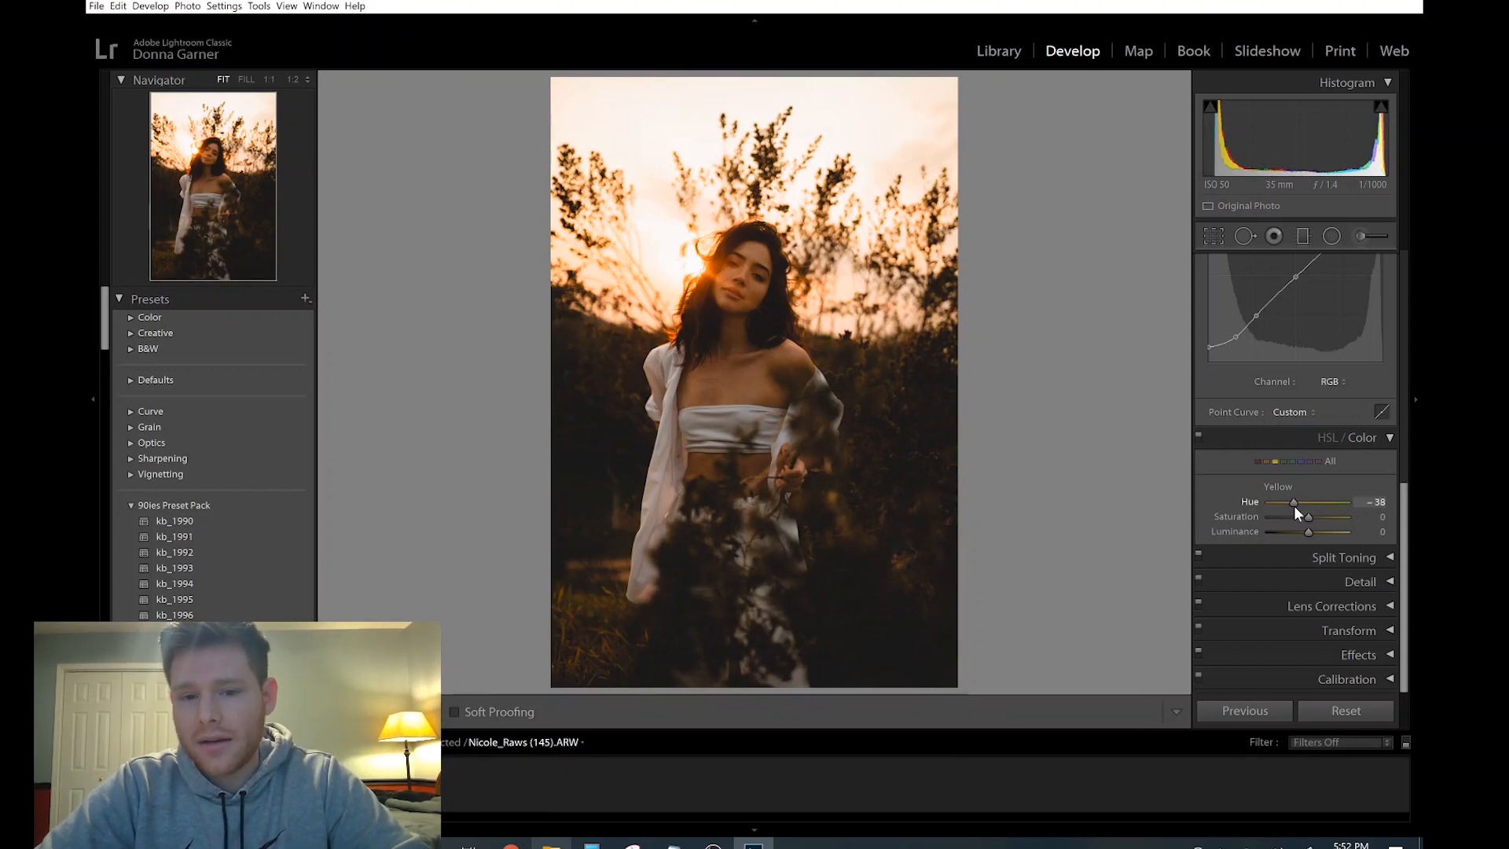
{"action": "left_click_drag", "start_coordinate": [1297, 512], "coordinate": [1300, 509]}
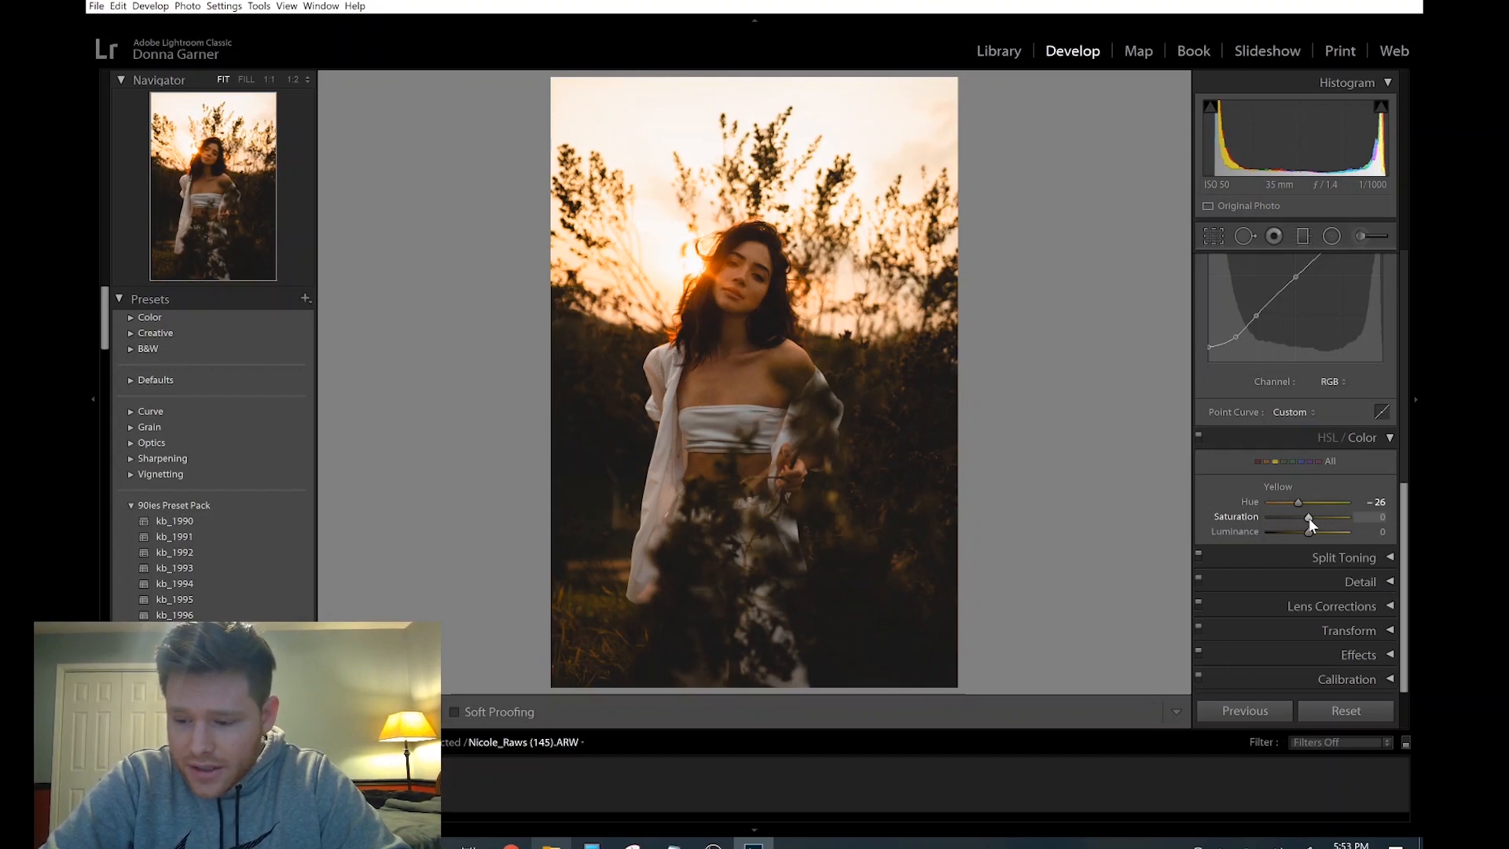
{"action": "left_click_drag", "start_coordinate": [1307, 519], "coordinate": [1301, 524]}
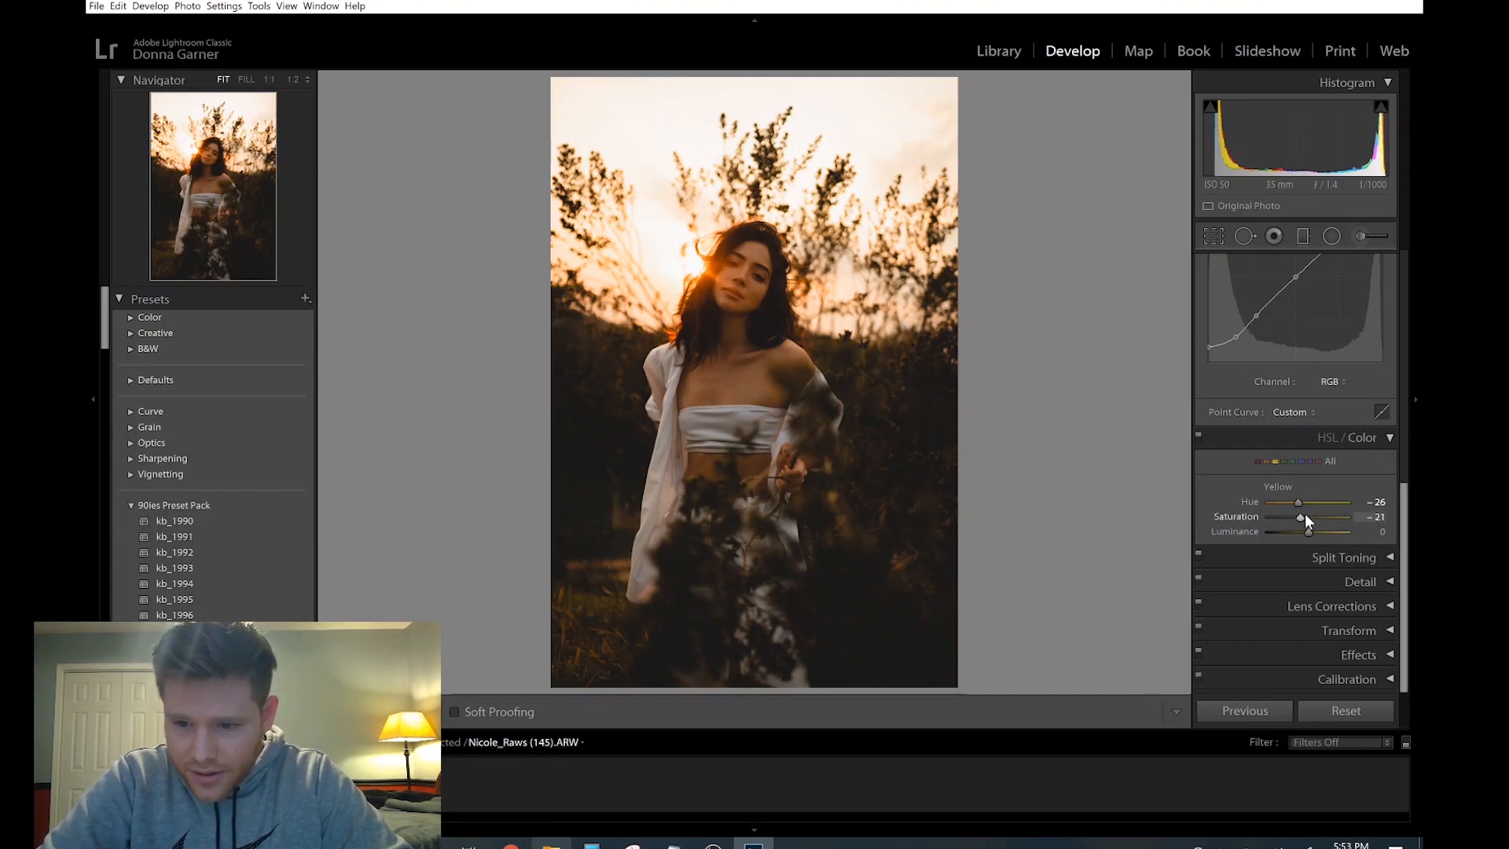
{"action": "left_click_drag", "start_coordinate": [1301, 519], "coordinate": [1298, 521]}
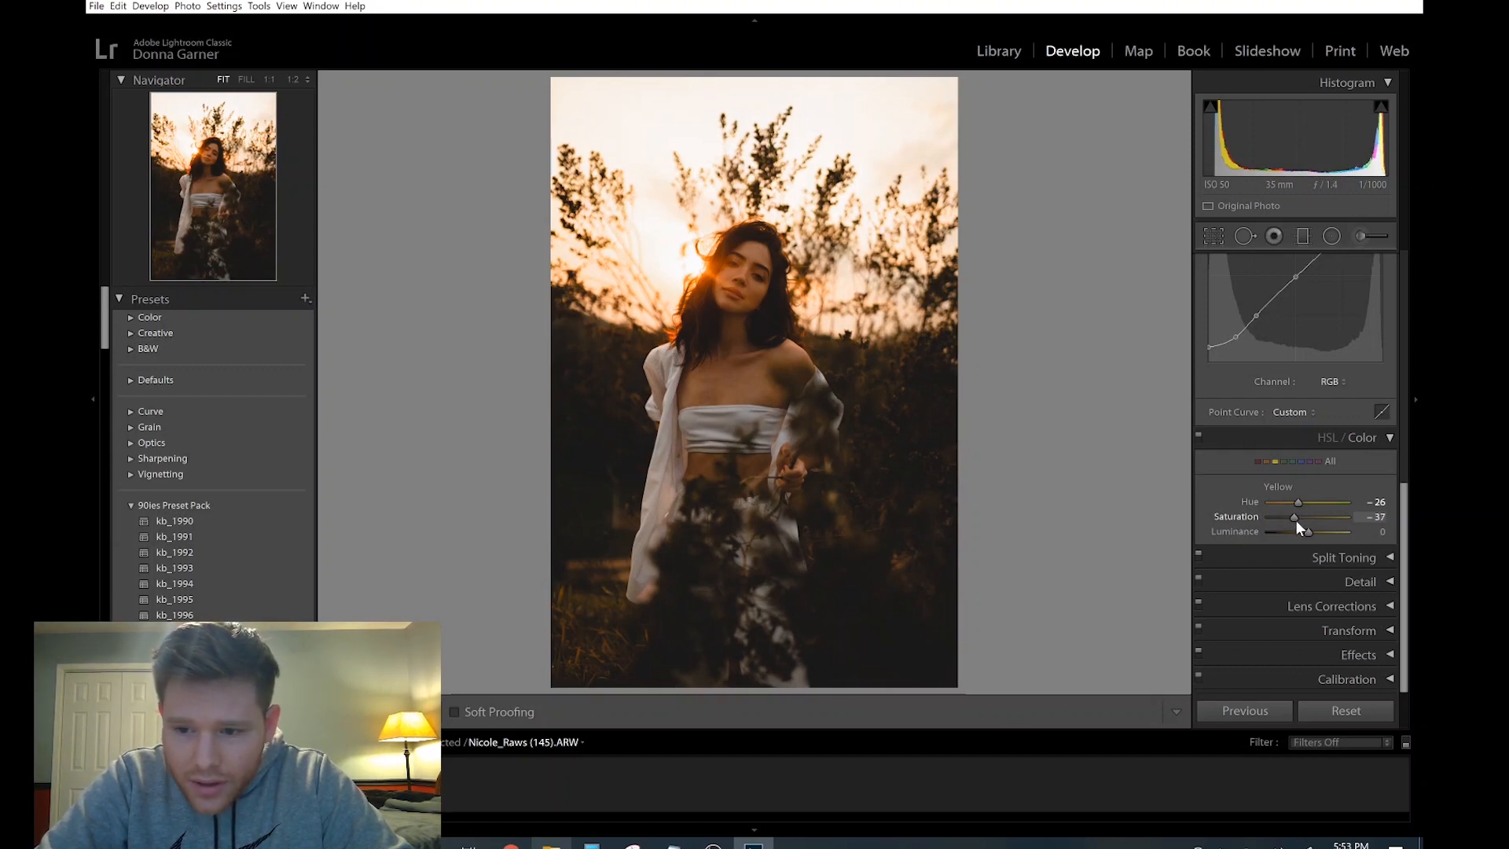
{"action": "left_click_drag", "start_coordinate": [1295, 521], "coordinate": [1293, 521]}
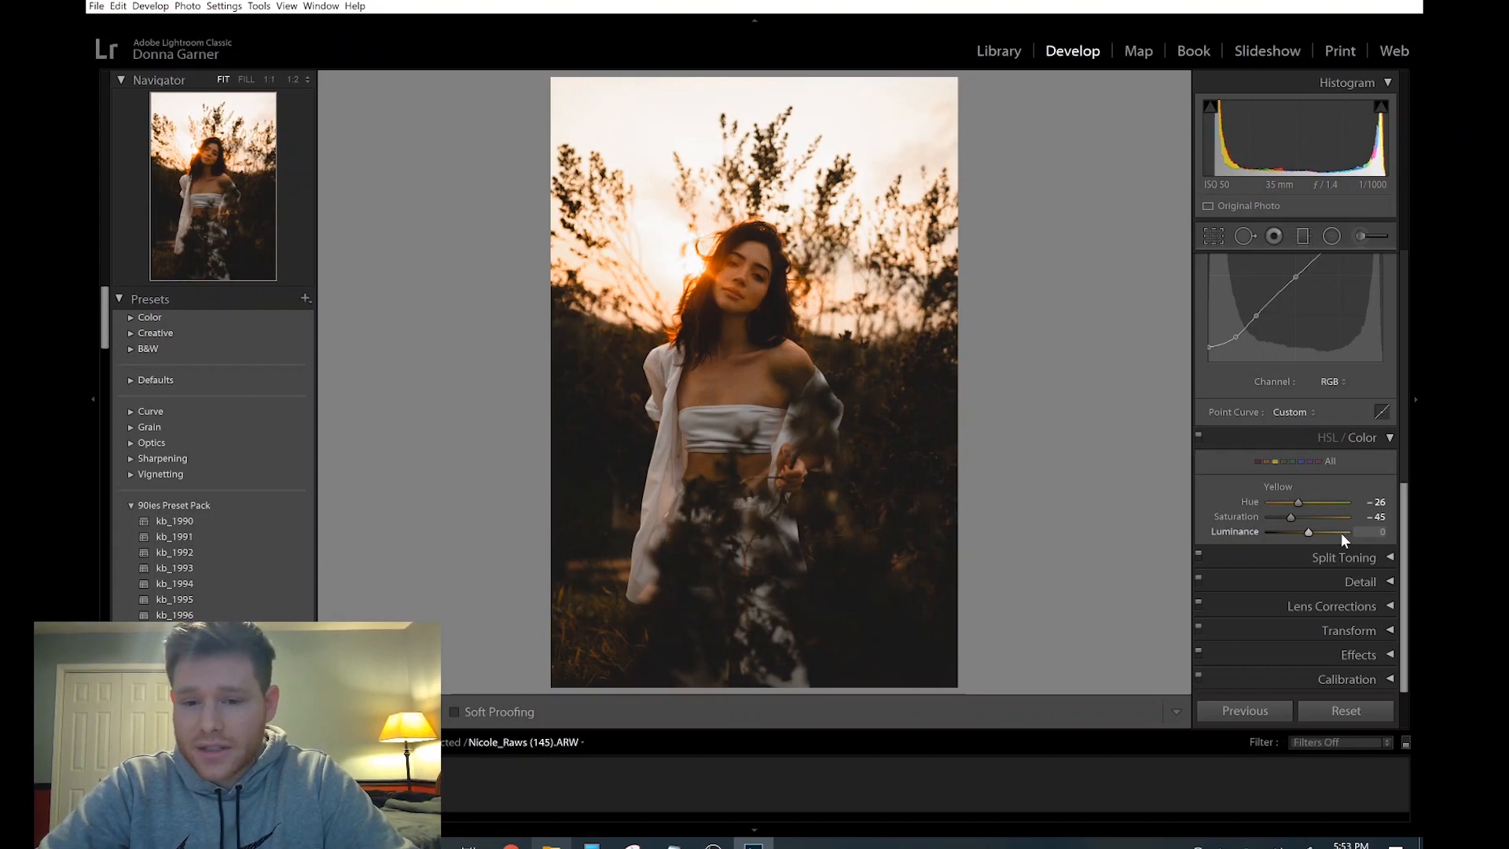
{"action": "left_click_drag", "start_coordinate": [1291, 517], "coordinate": [1291, 518]}
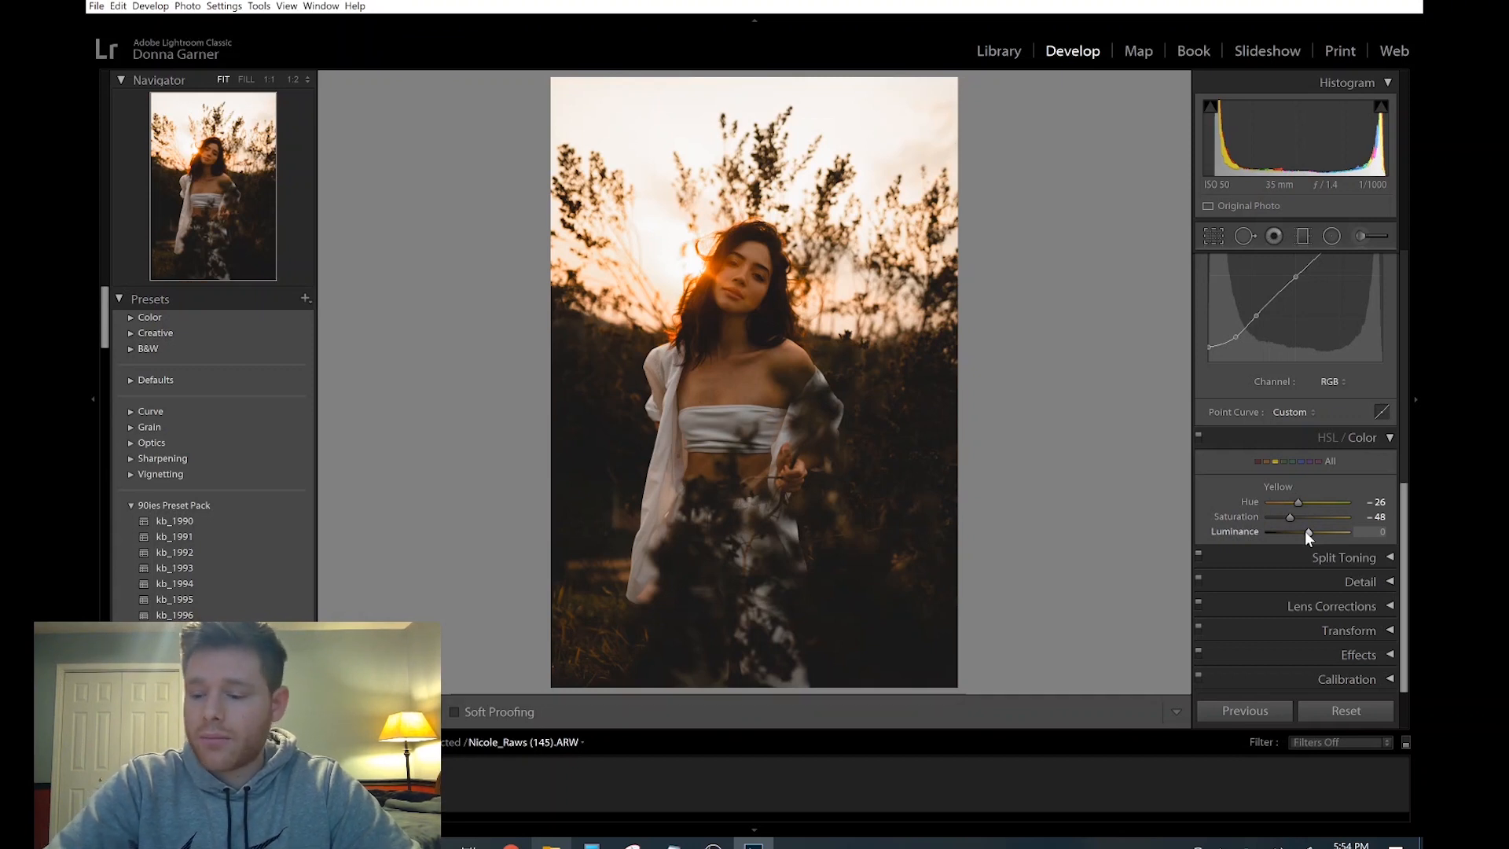
{"action": "mouse_move", "coordinate": [1310, 531]}
{"action": "left_mouse_down"}
{"action": "mouse_move", "coordinate": [1296, 533]}
{"action": "mouse_move", "coordinate": [1324, 530]}
{"action": "left_mouse_up"}
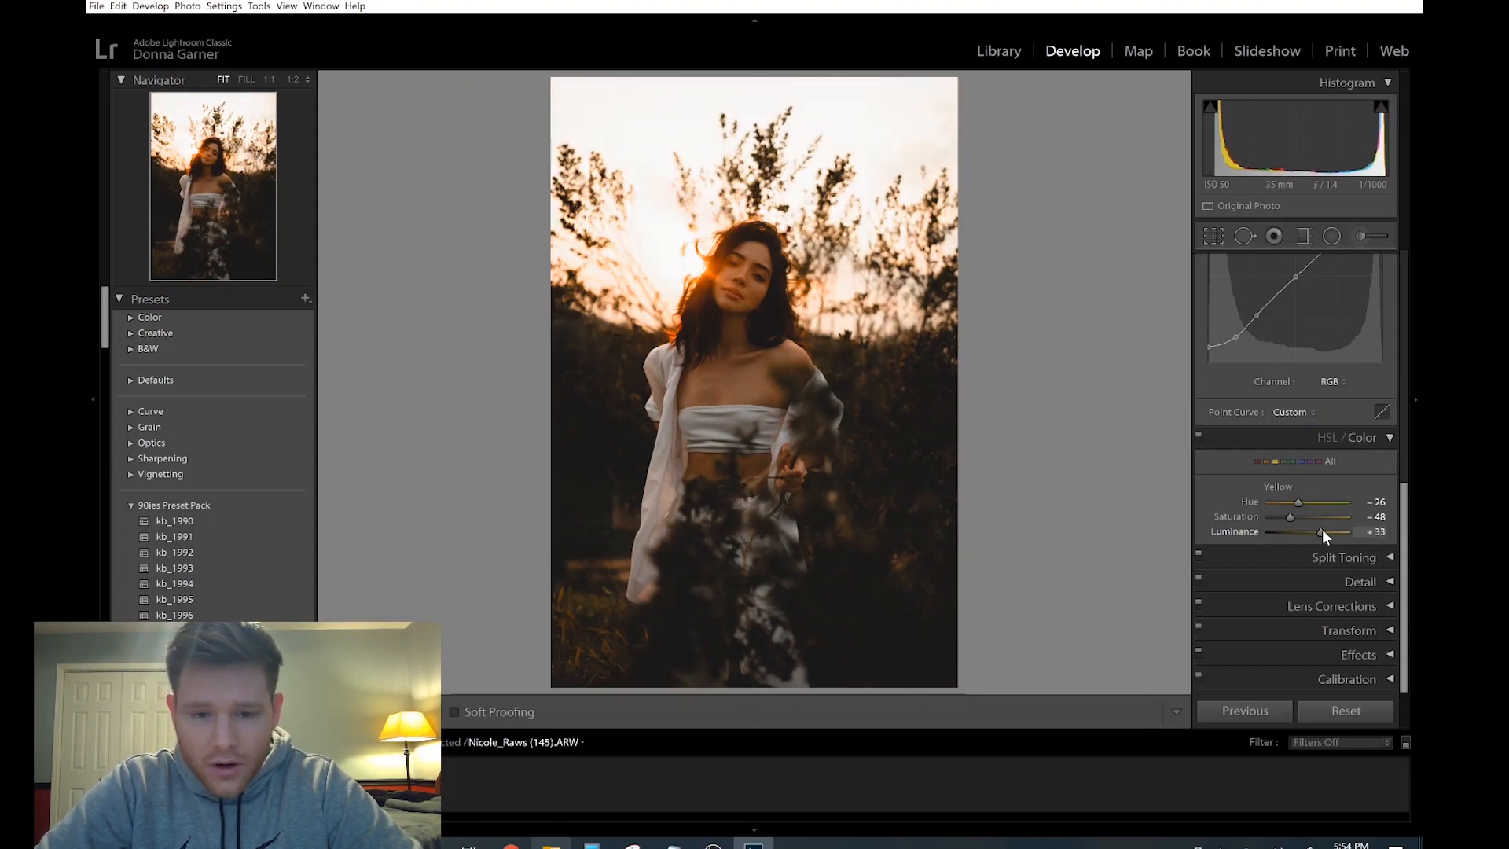
{"action": "left_click_drag", "start_coordinate": [1322, 531], "coordinate": [1308, 536]}
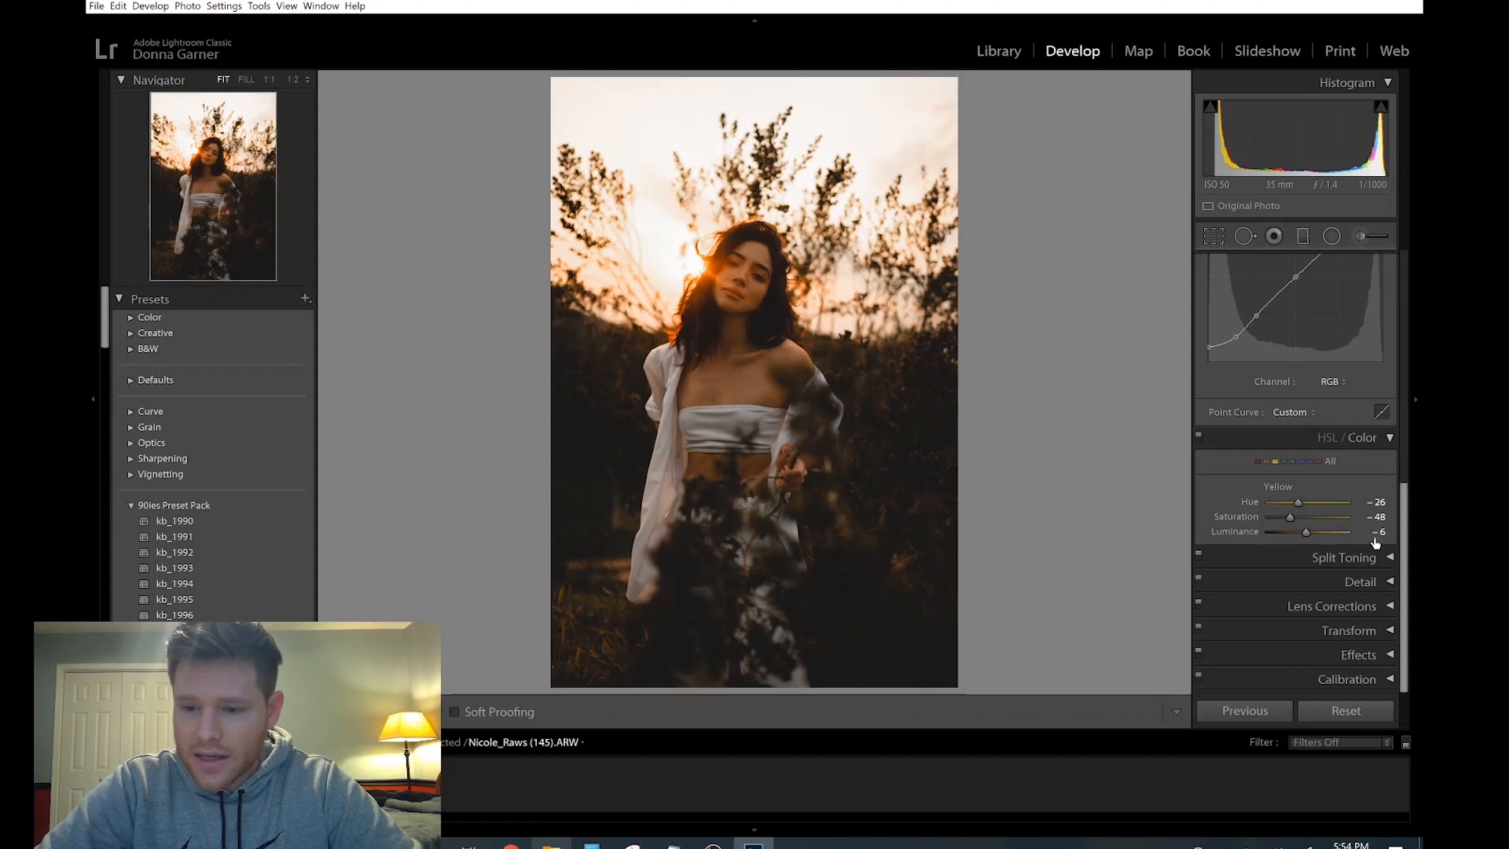
Try extreme Green Hue shifts, and set the Green range to Hue -22, Saturation -17 and Luminance +6.
{"action": "left_click", "coordinate": [1284, 461]}
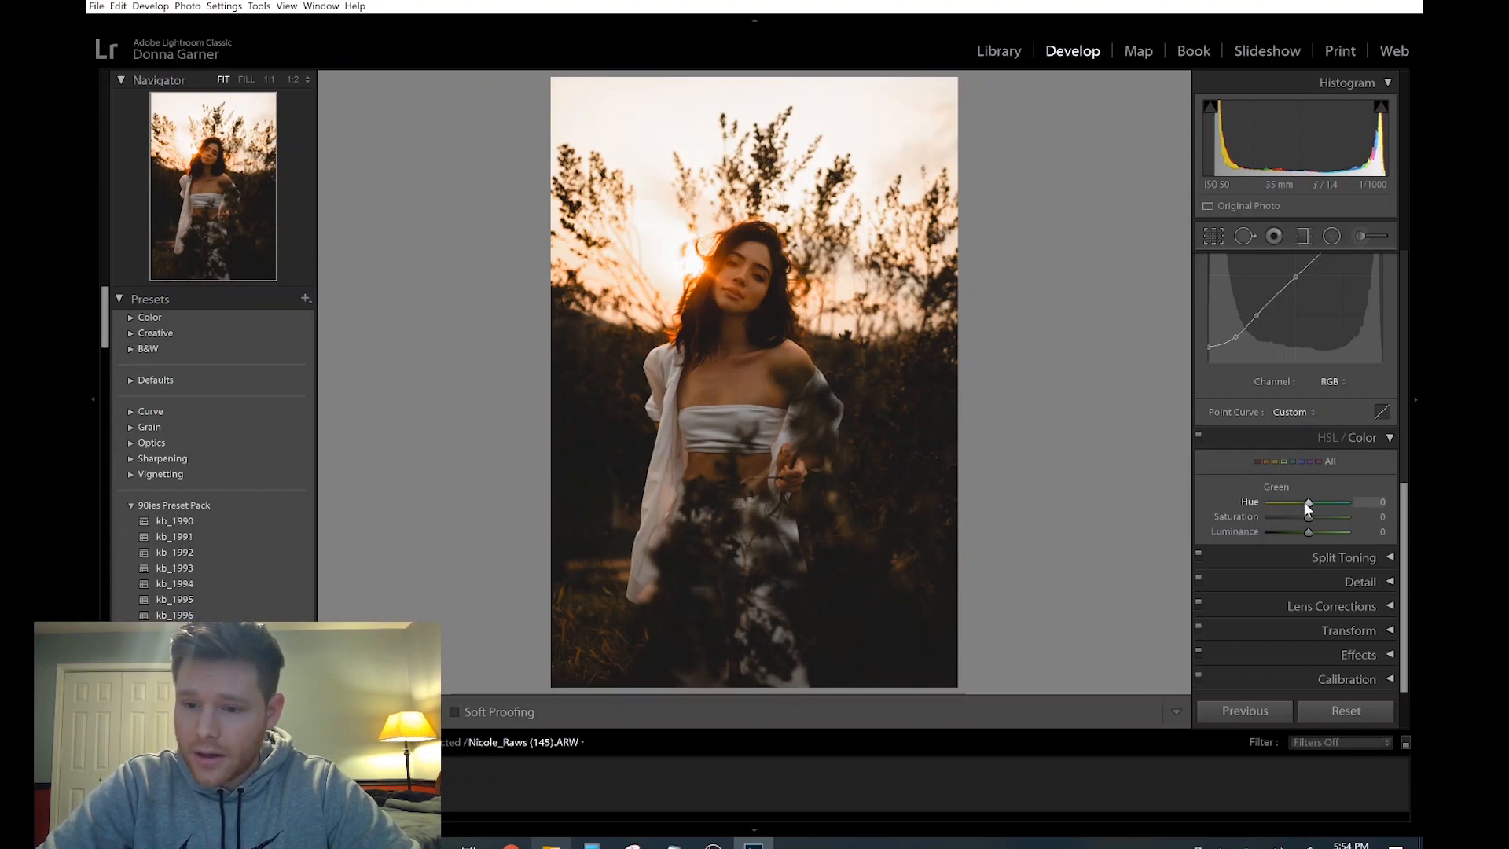
{"action": "left_click_drag", "start_coordinate": [1288, 503], "coordinate": [1275, 500]}
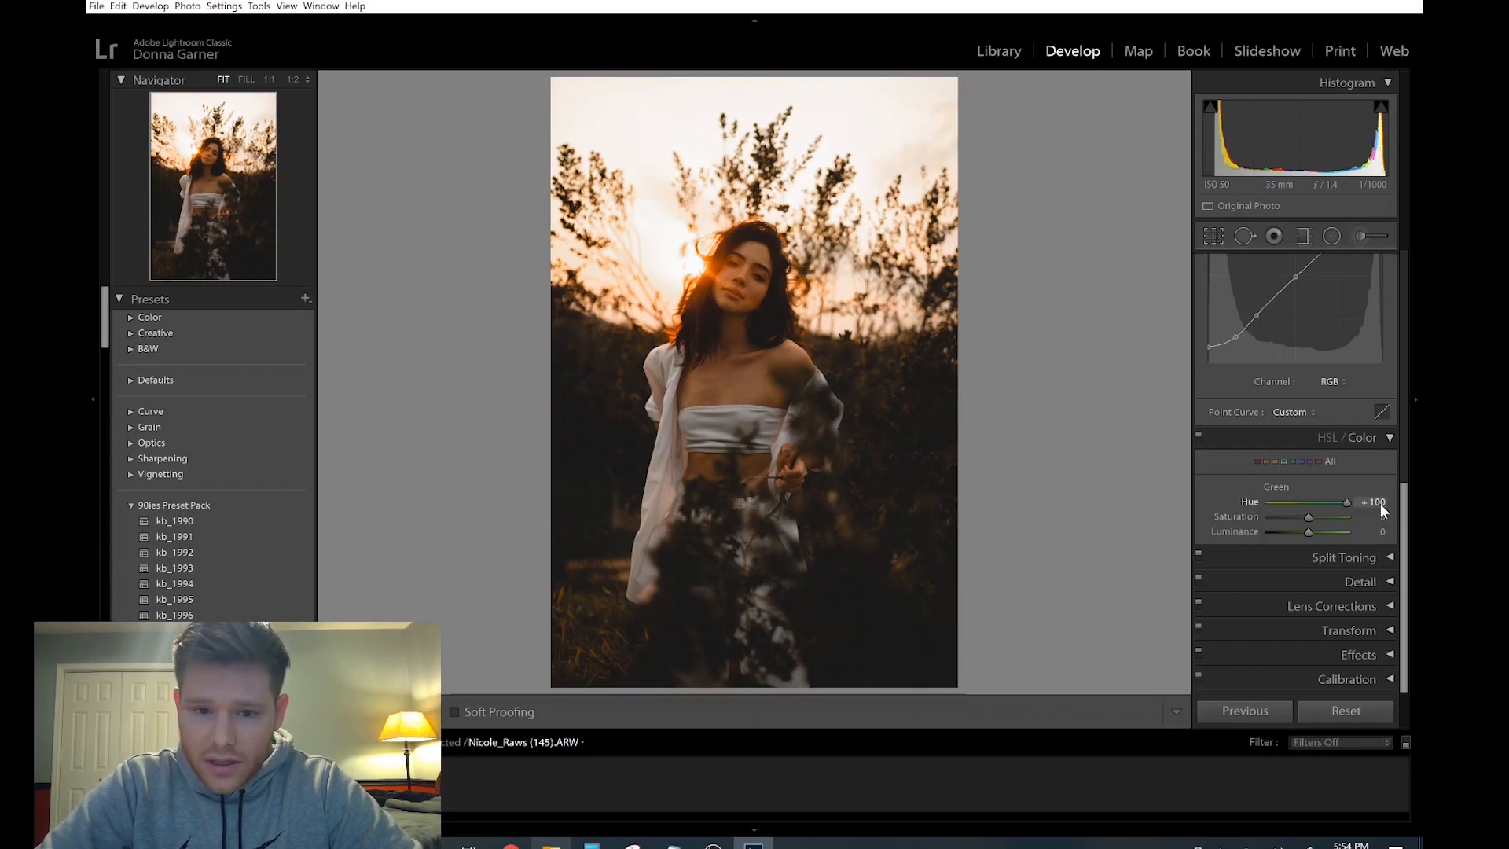
{"action": "left_click_drag", "start_coordinate": [1236, 513], "coordinate": [1303, 535]}
{"action": "left_click_drag", "start_coordinate": [1409, 546], "coordinate": [1309, 534]}
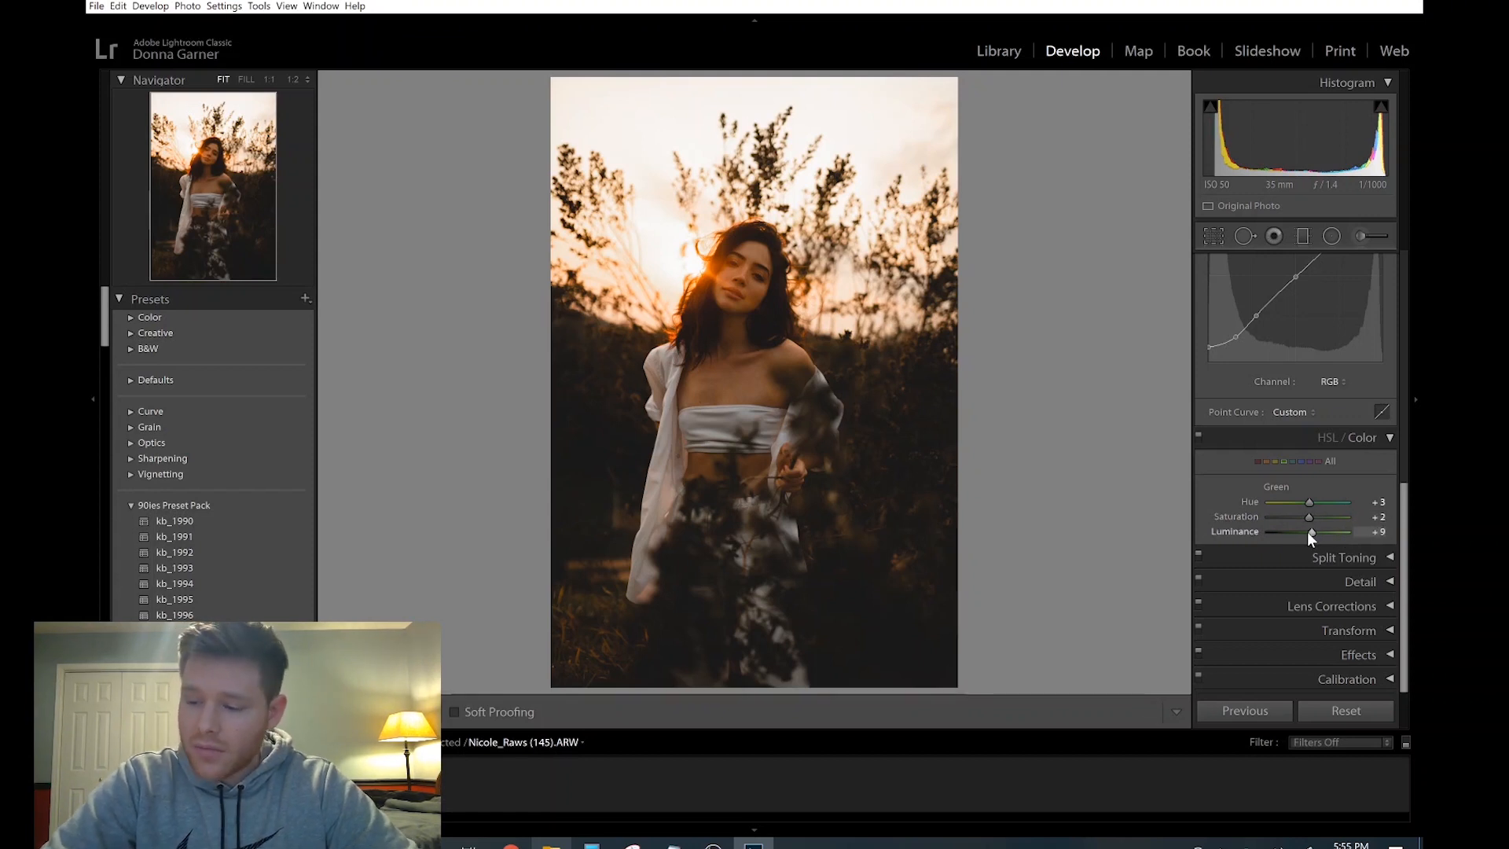
{"action": "left_click_drag", "start_coordinate": [1309, 503], "coordinate": [1300, 499]}
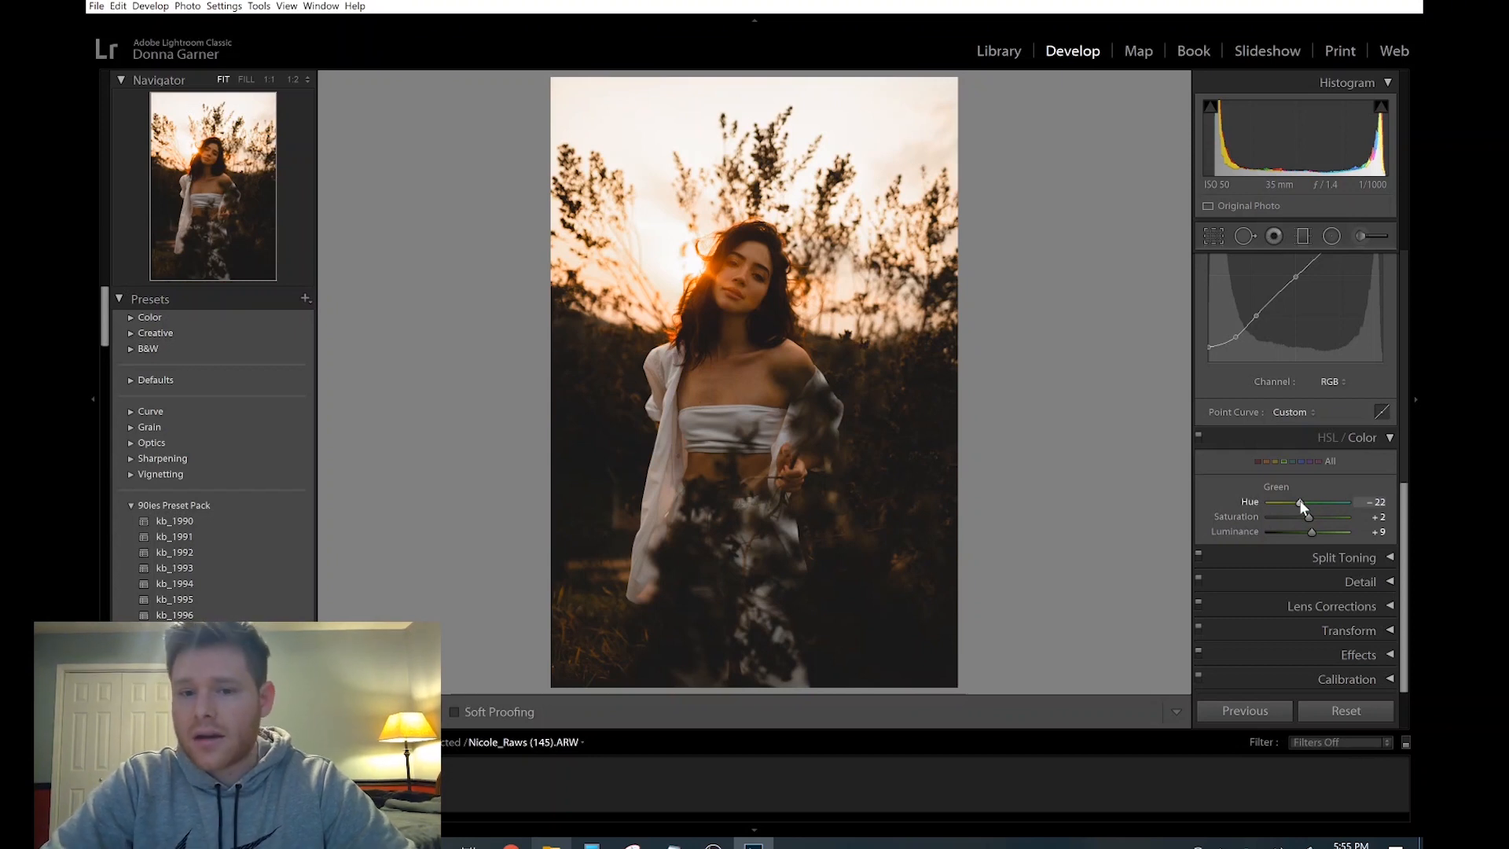
{"action": "left_click_drag", "start_coordinate": [1308, 516], "coordinate": [1300, 516]}
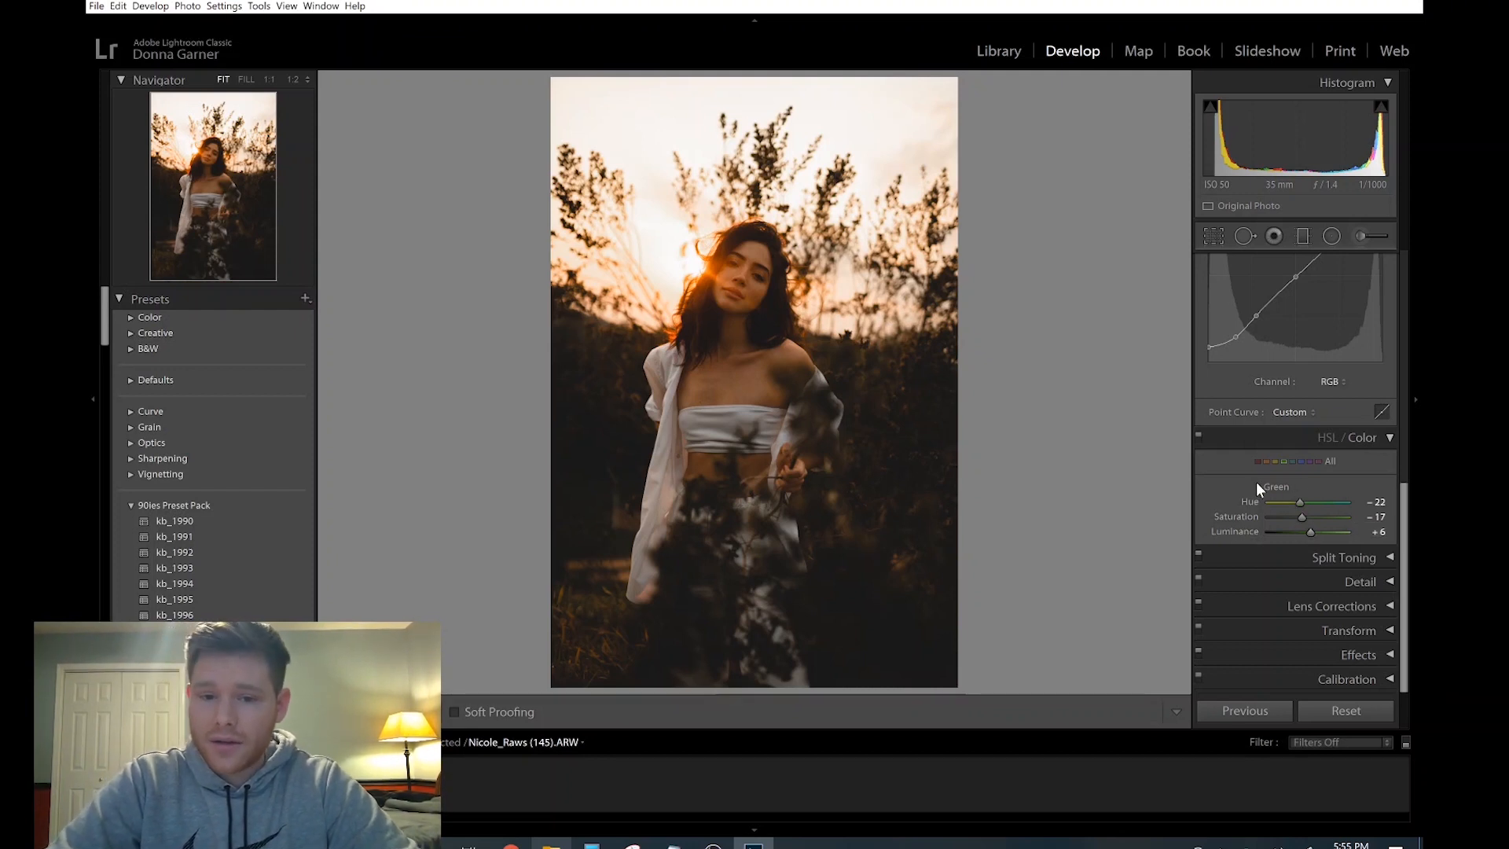
Test the Aqua sliders, and set the Aqua range to Hue -7, Saturation -41 and Luminance 0.
{"action": "left_click", "coordinate": [1291, 462]}
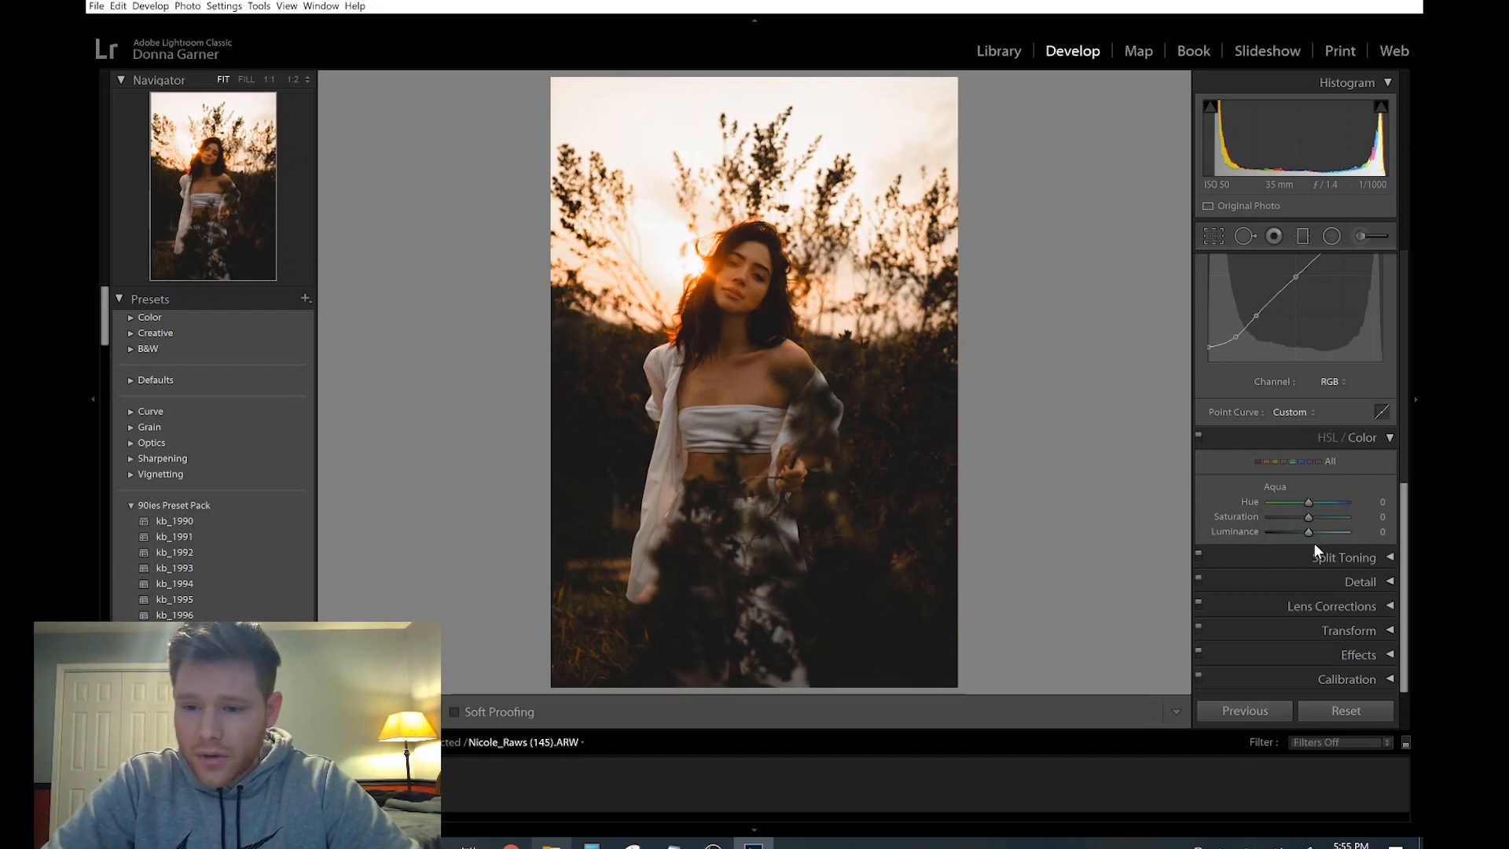
{"action": "left_click_drag", "start_coordinate": [1308, 502], "coordinate": [1388, 513]}
{"action": "left_click_drag", "start_coordinate": [1266, 516], "coordinate": [1303, 545]}
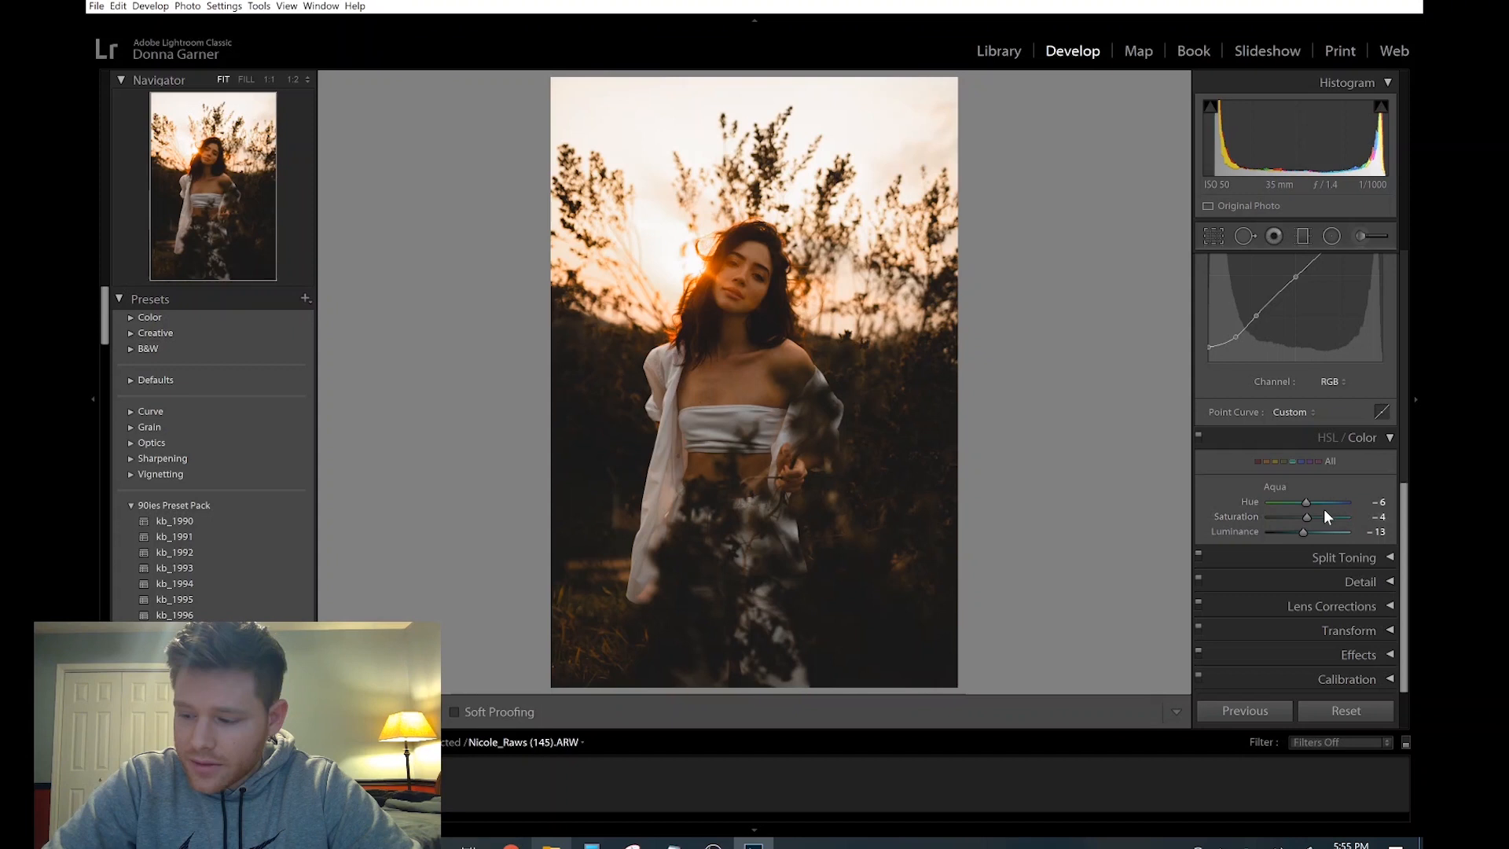
{"action": "left_click", "coordinate": [1374, 532]}
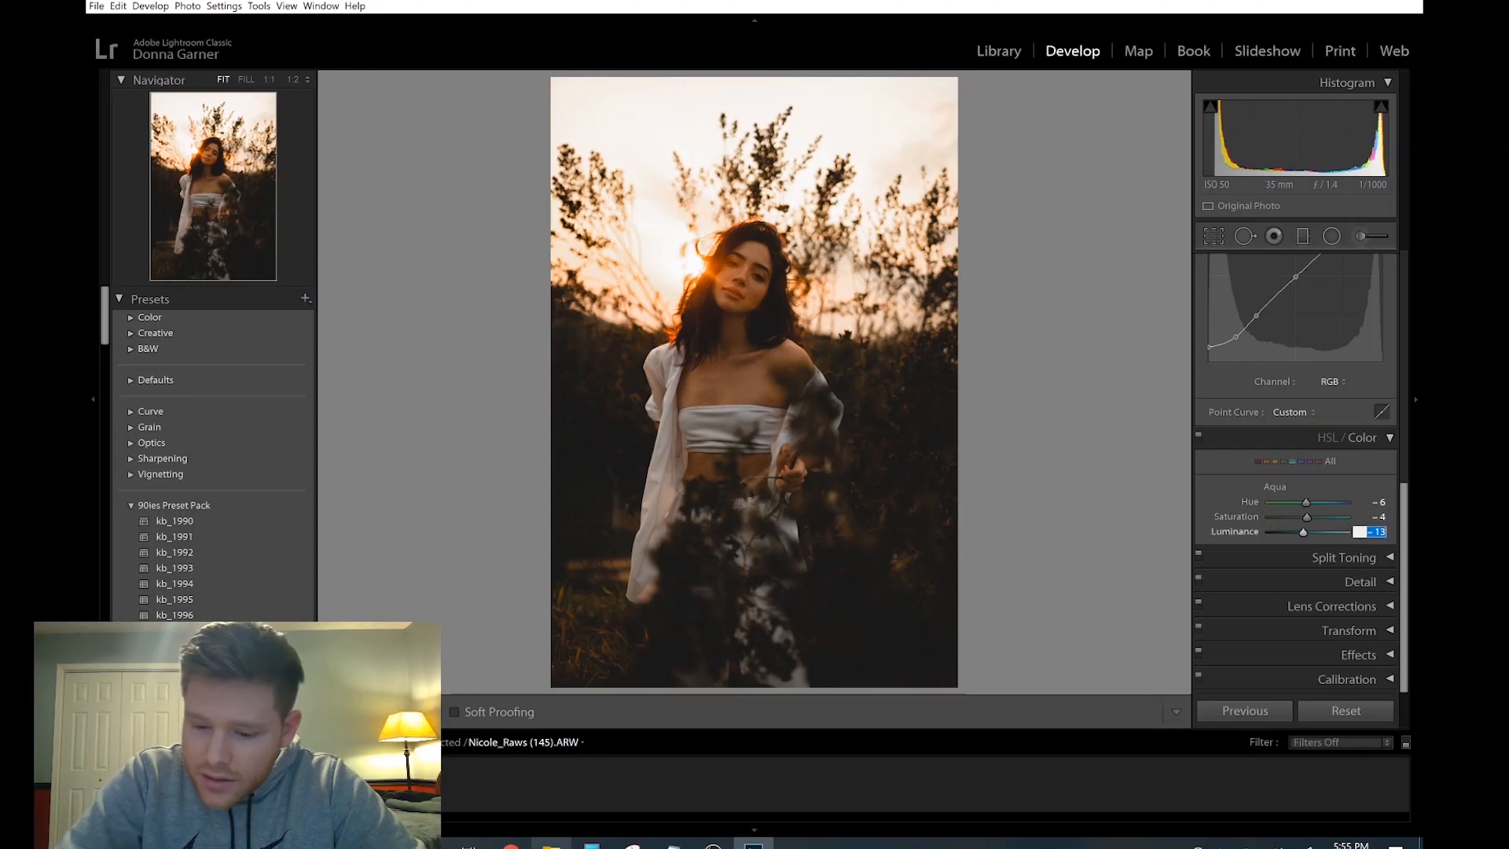
{"action": "type", "text": "0"}
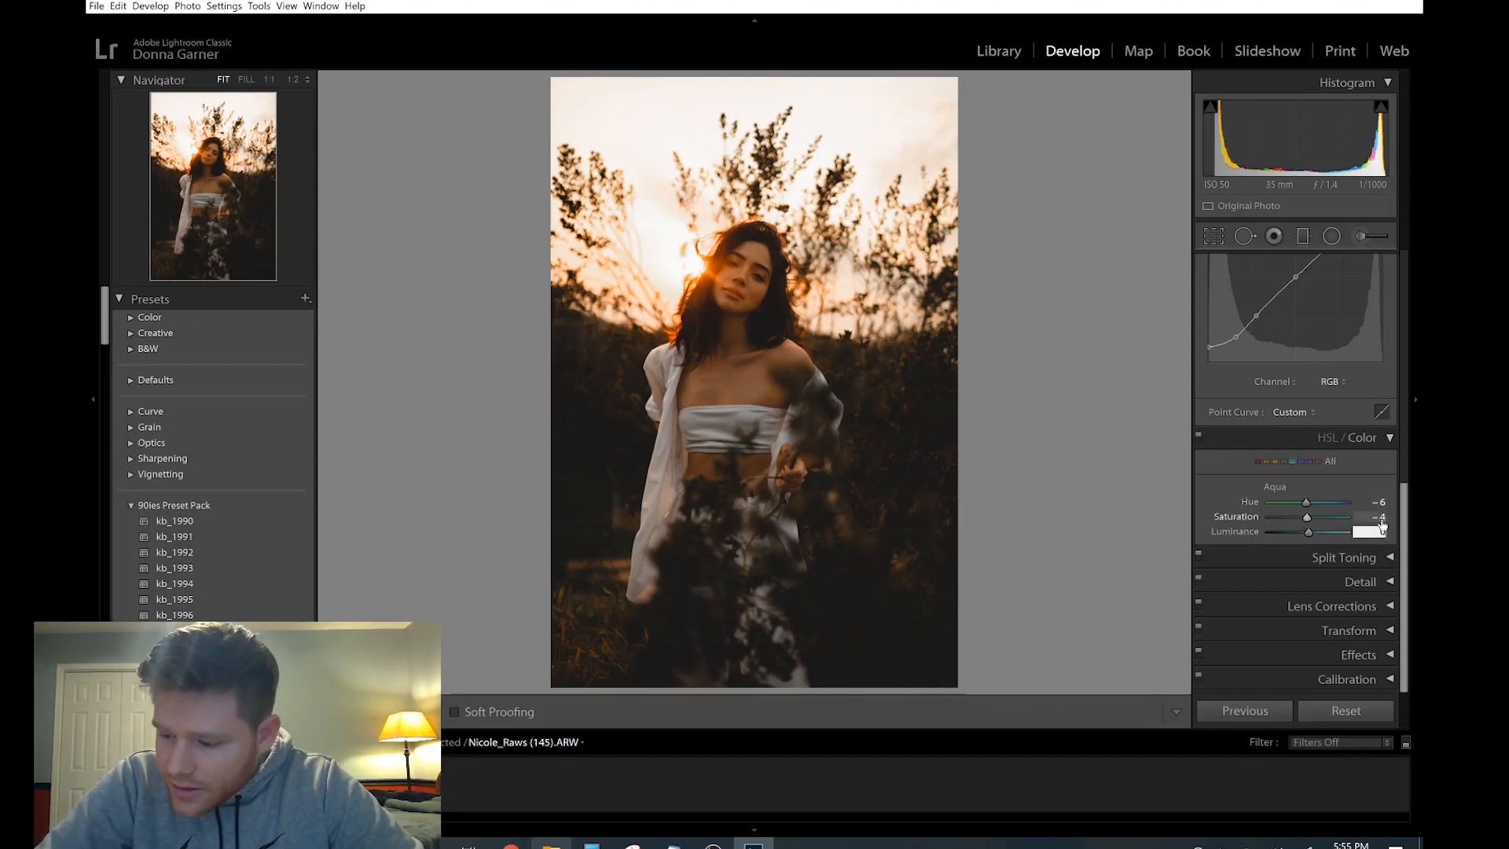
{"action": "left_click_drag", "start_coordinate": [1303, 516], "coordinate": [1305, 501]}
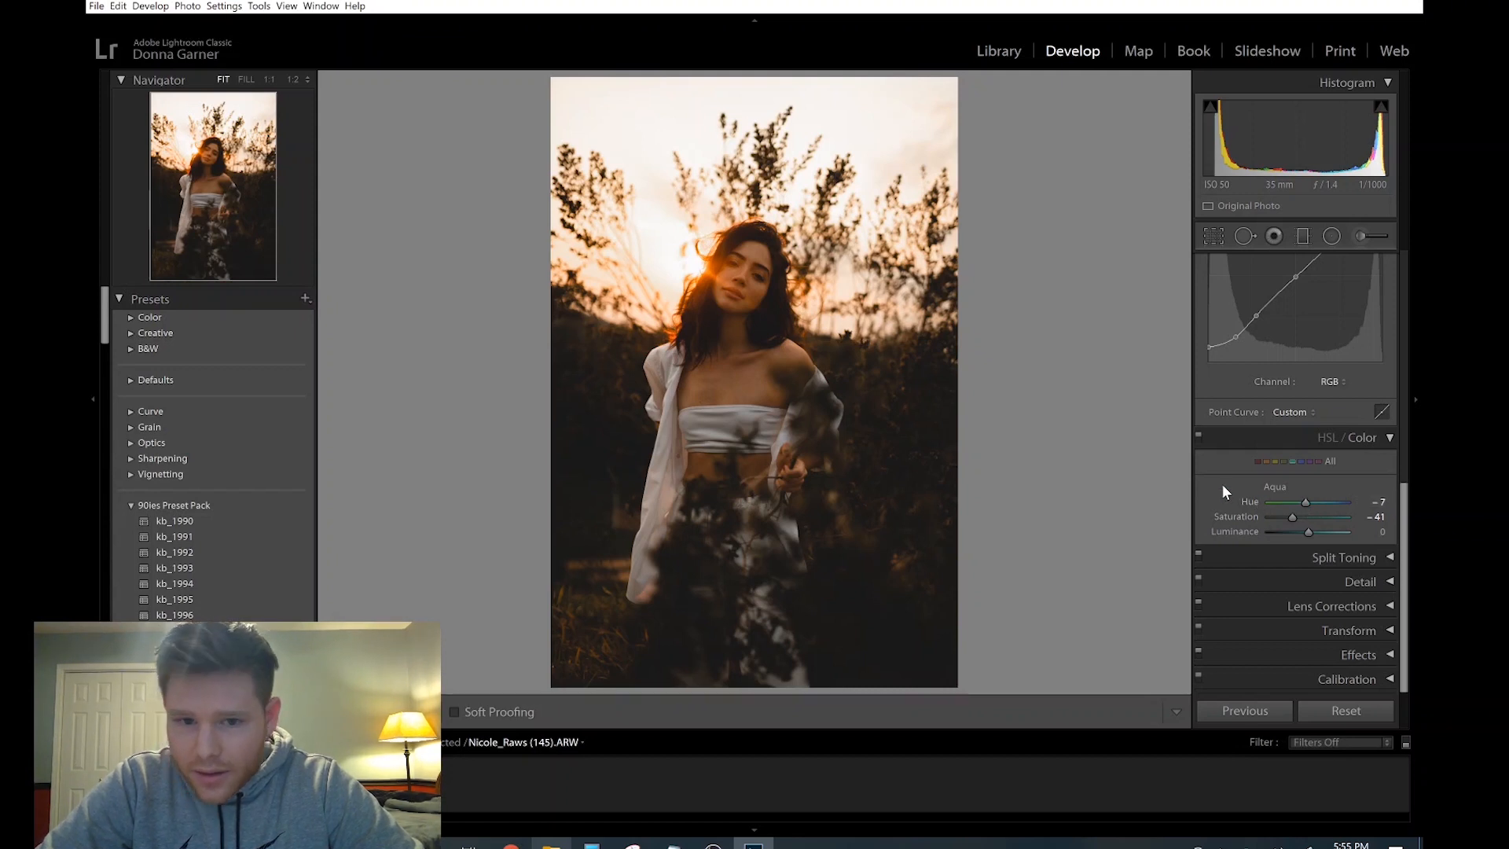
Test the Blue range's Hue and Luminance in both directions, and return them to 0.
{"action": "left_click", "coordinate": [1301, 461]}
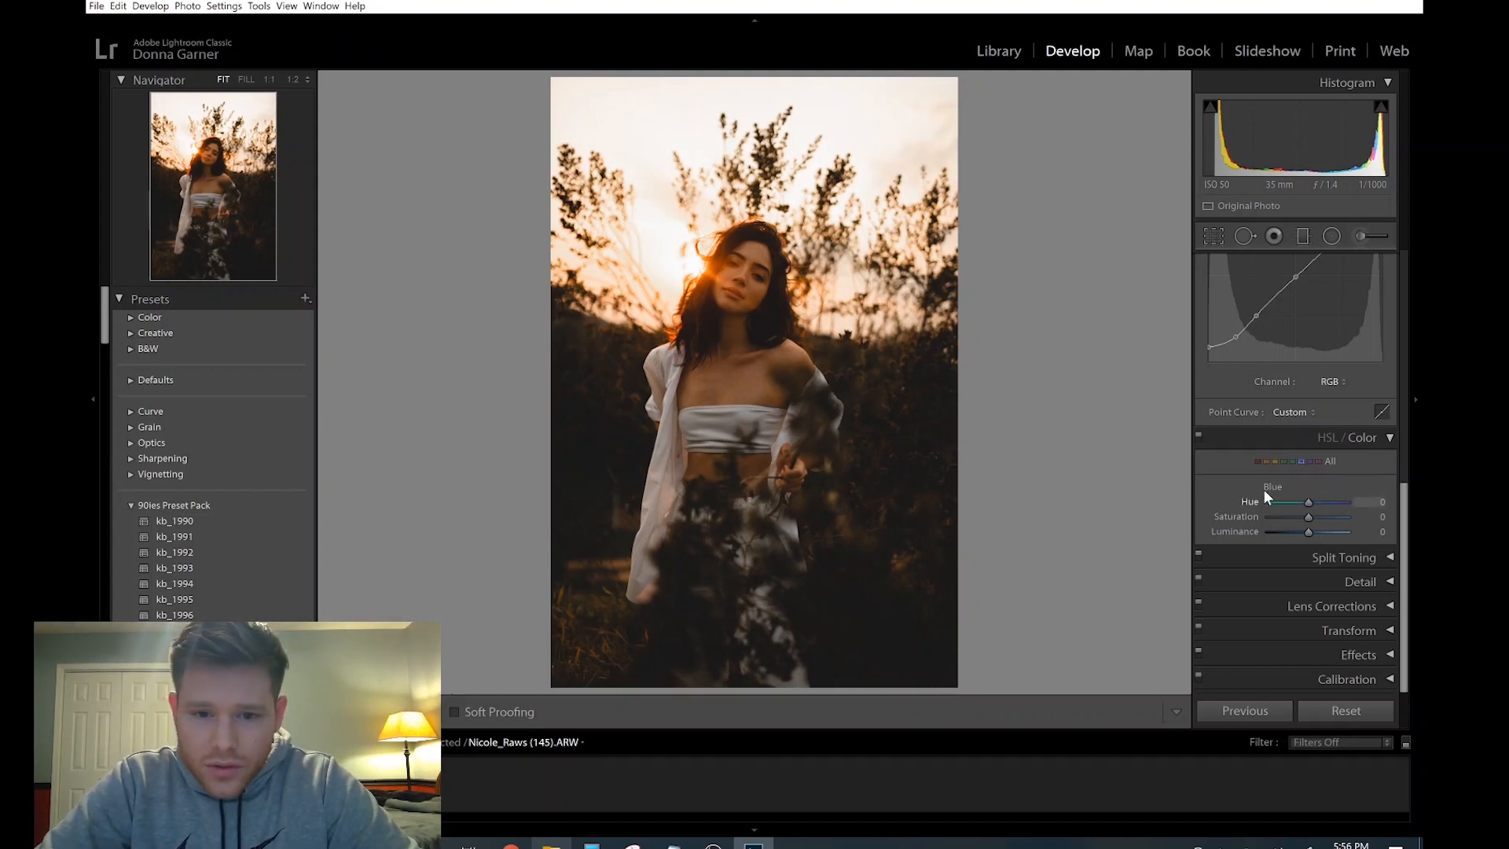
{"action": "left_click_drag", "start_coordinate": [1309, 502], "coordinate": [1259, 497]}
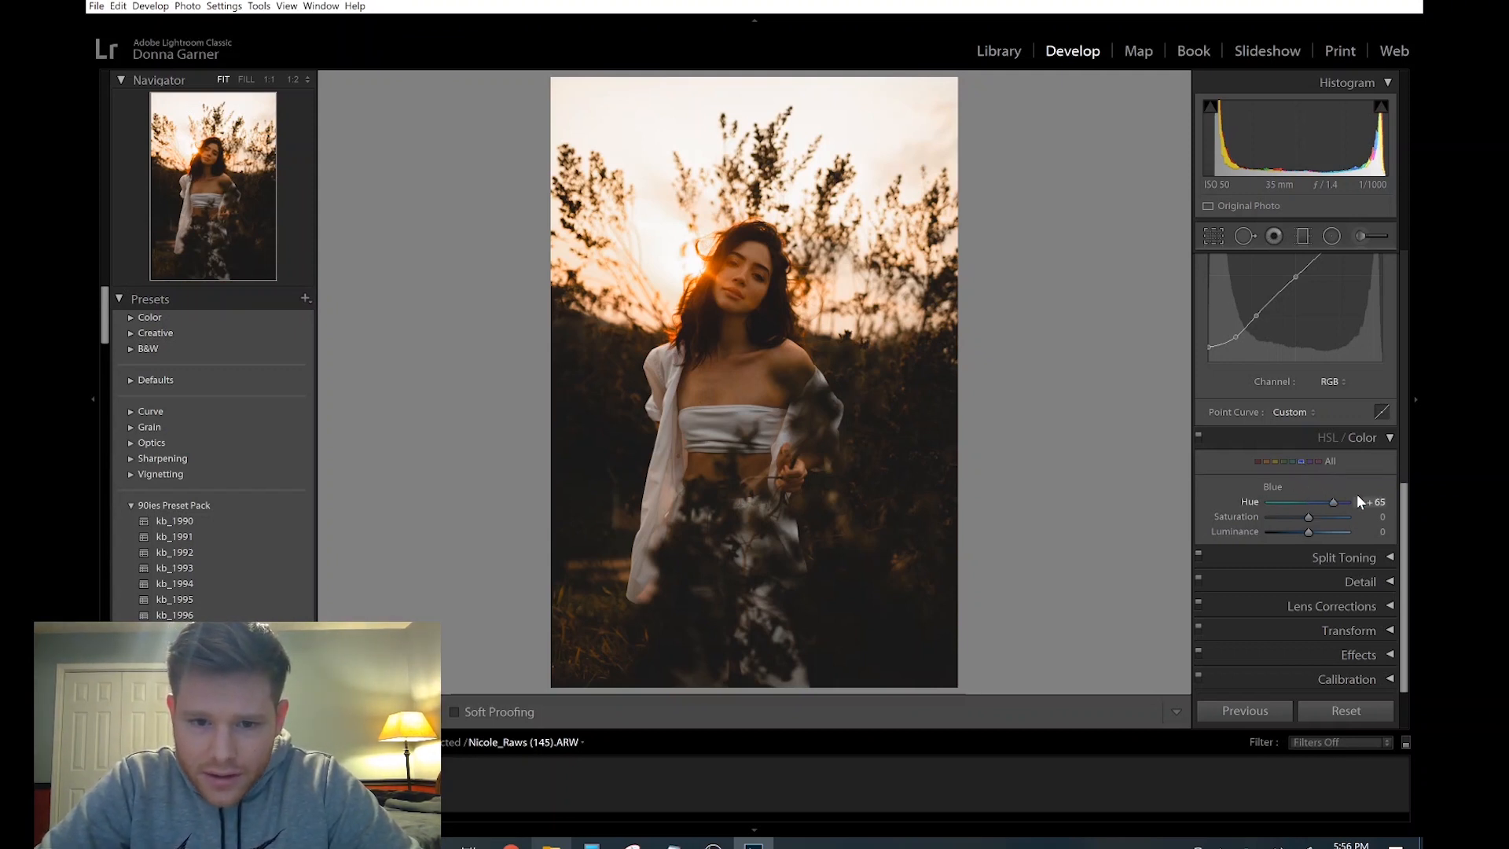
{"action": "left_click_drag", "start_coordinate": [1366, 494], "coordinate": [1320, 535]}
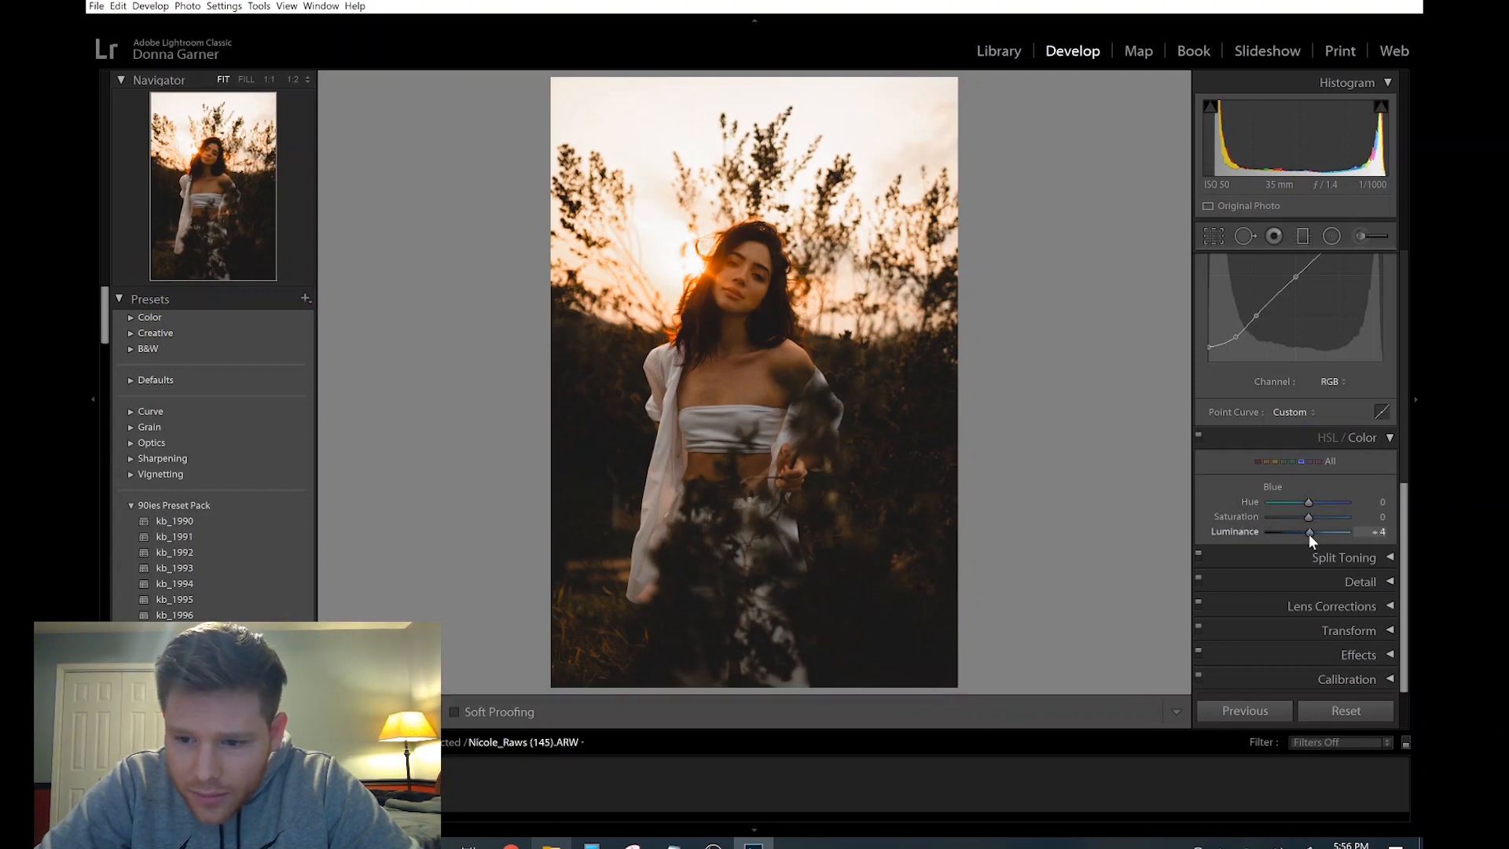
{"action": "left_click", "coordinate": [1377, 533]}
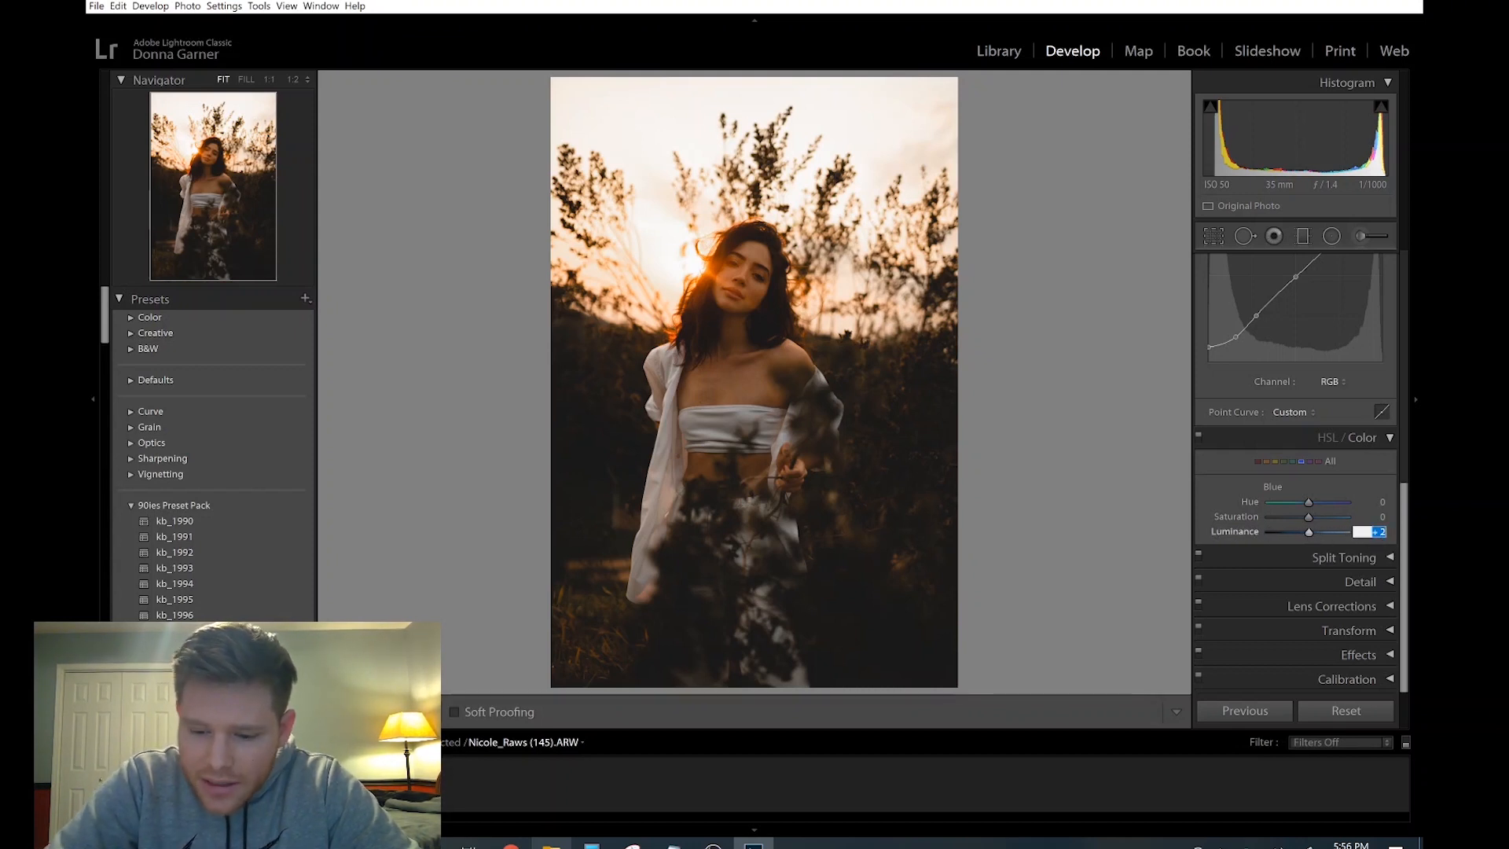
{"action": "type", "text": "0"}
{"action": "key", "text": "Return"}
{"action": "left_click_drag", "start_coordinate": [1308, 502], "coordinate": [1311, 505]}
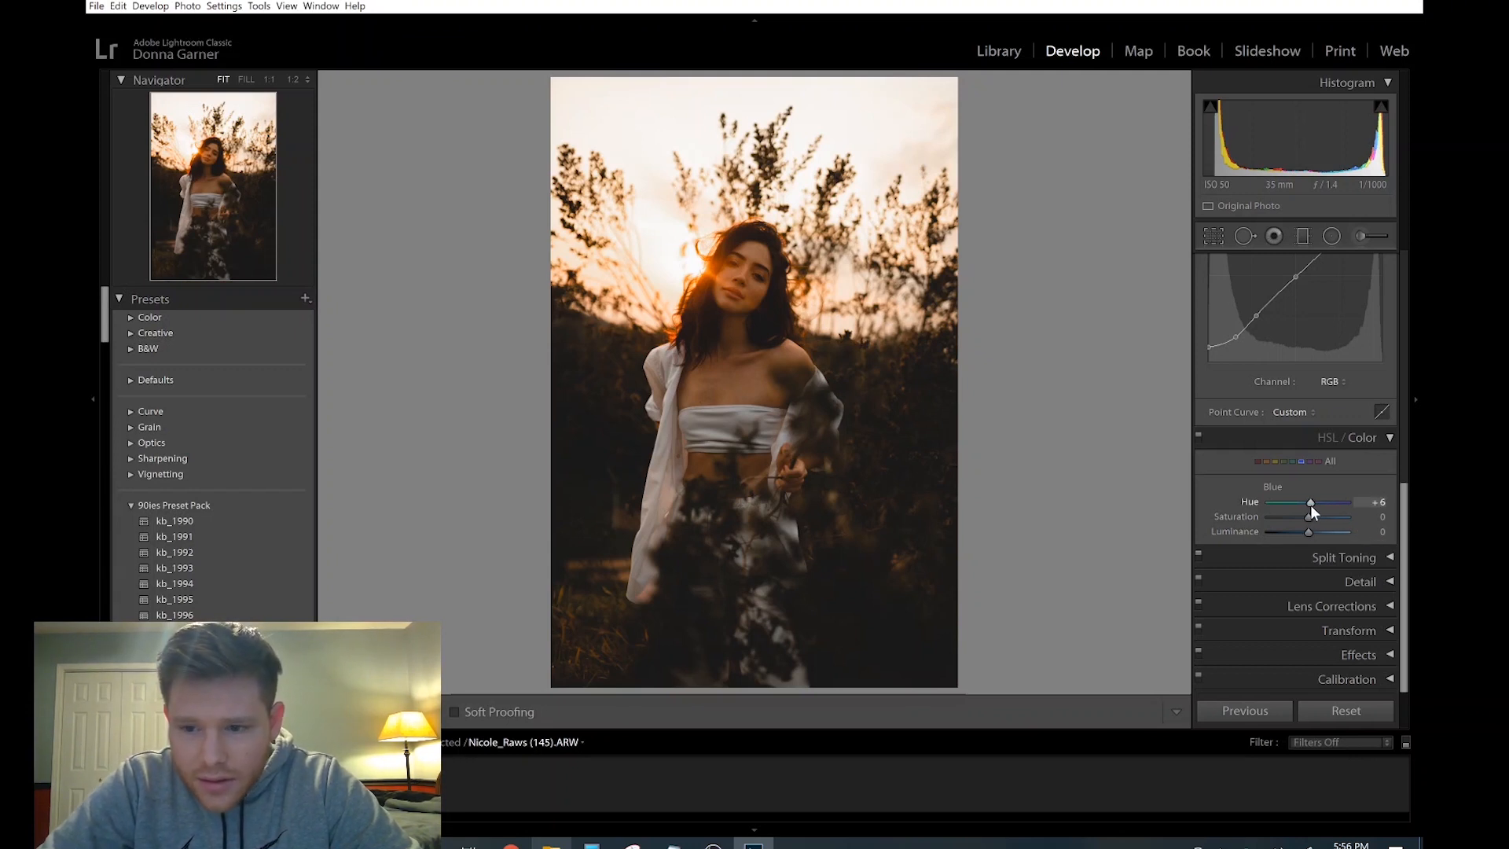
{"action": "left_click", "coordinate": [1380, 505]}
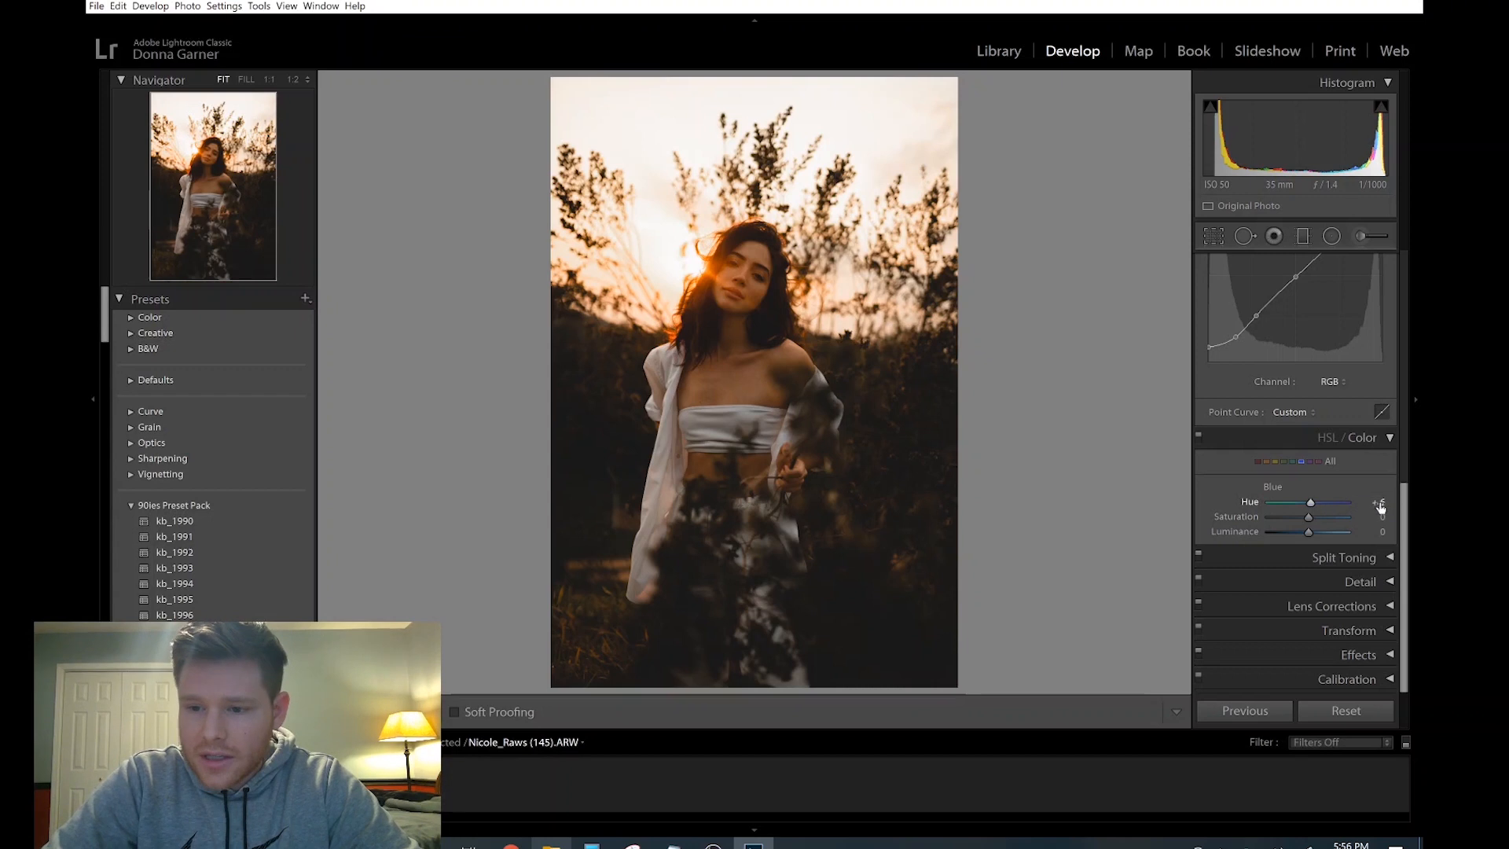
{"action": "type", "text": "0"}
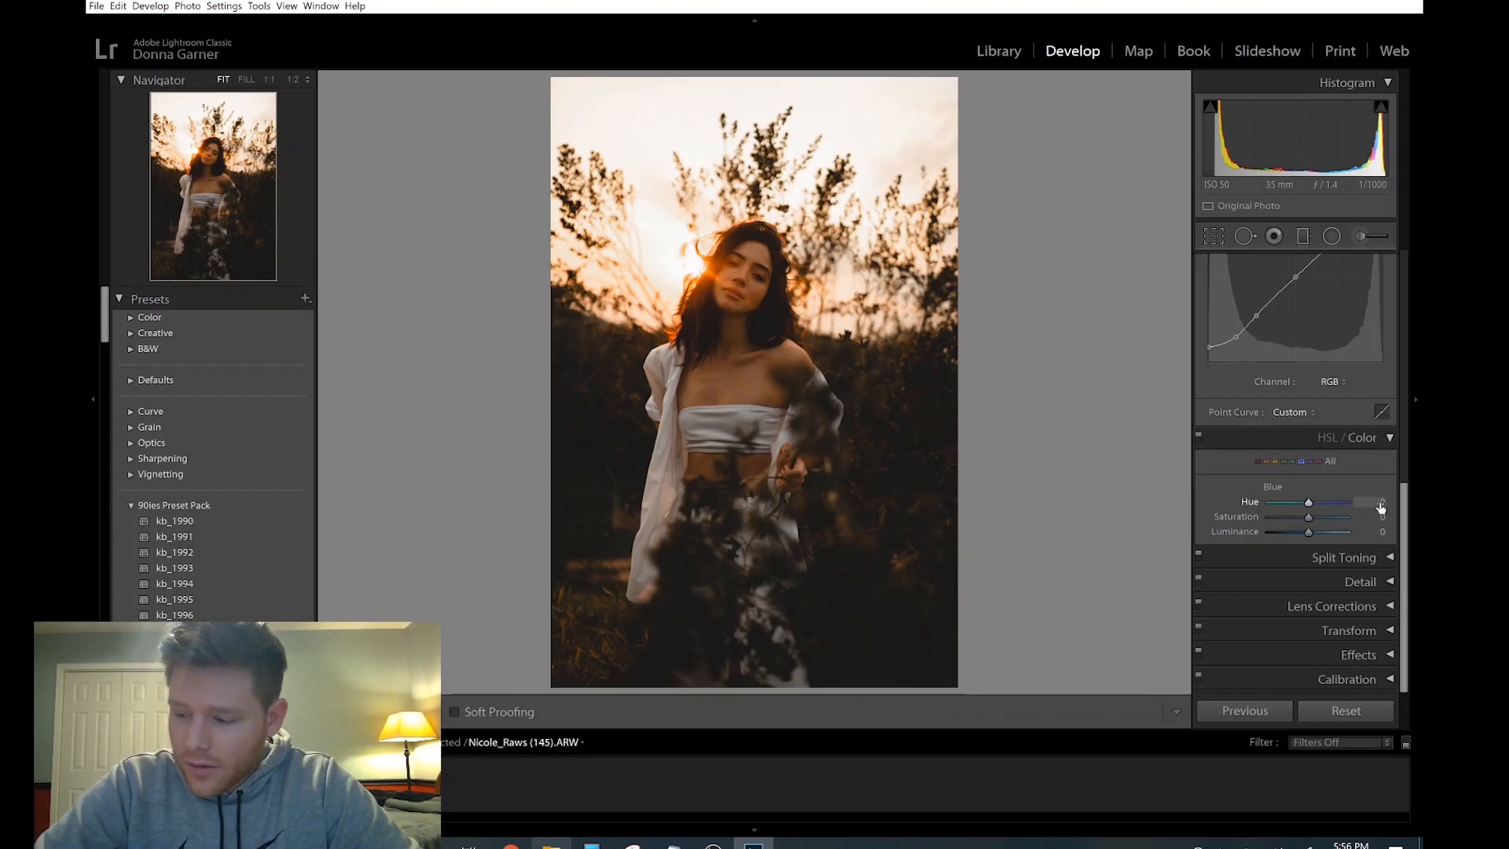
Test the Purple and Magenta Hue shifts, and leave both colour ranges at 0.
{"action": "left_click", "coordinate": [1309, 460]}
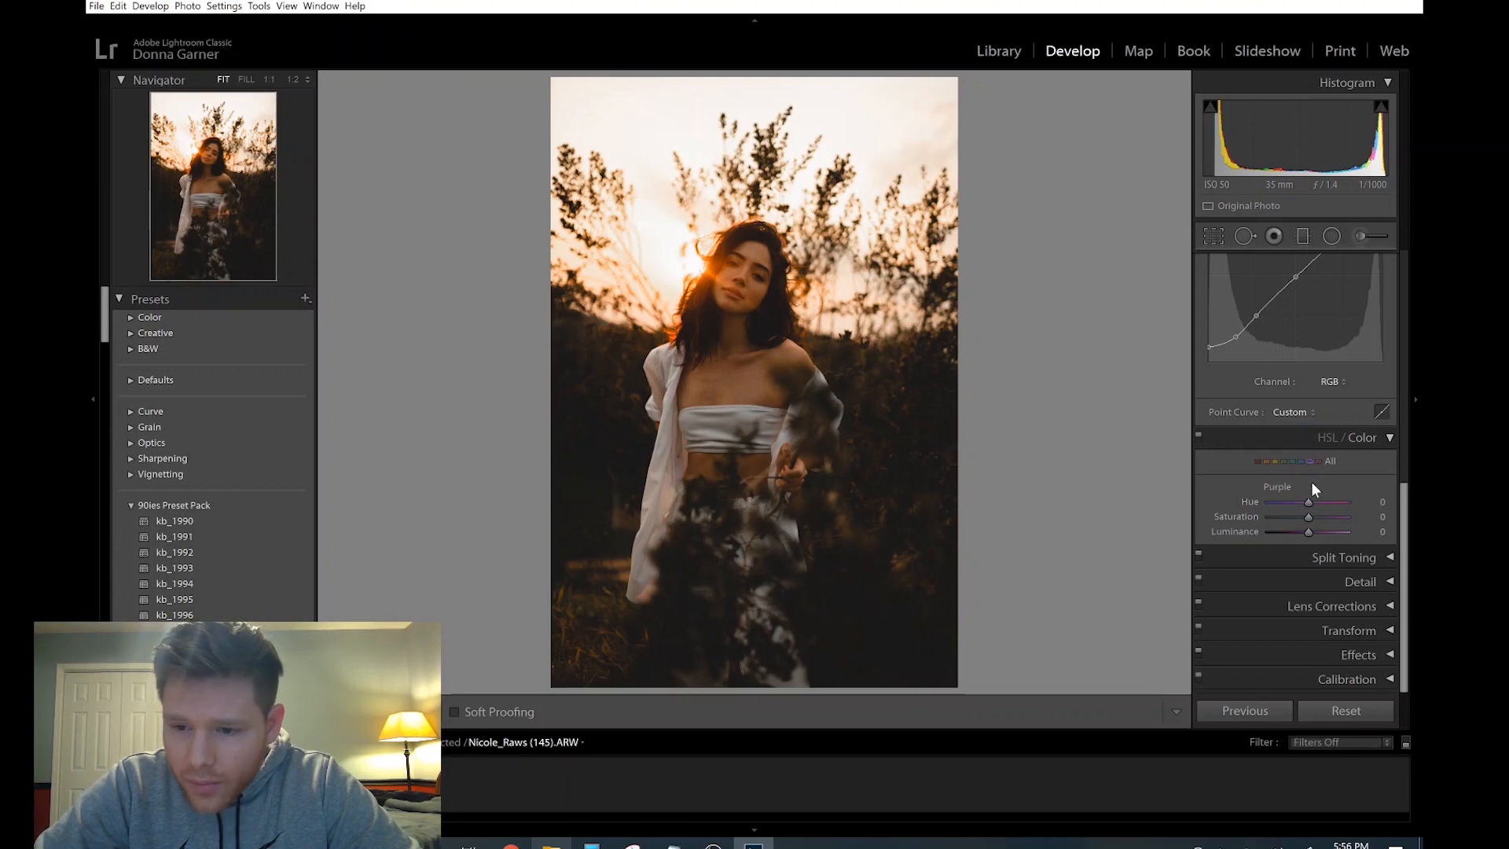
{"action": "mouse_move", "coordinate": [1302, 500]}
{"action": "left_mouse_down"}
{"action": "mouse_move", "coordinate": [1322, 504]}
{"action": "mouse_move", "coordinate": [1308, 507]}
{"action": "left_mouse_up"}
{"action": "double_click", "coordinate": [1308, 507]}
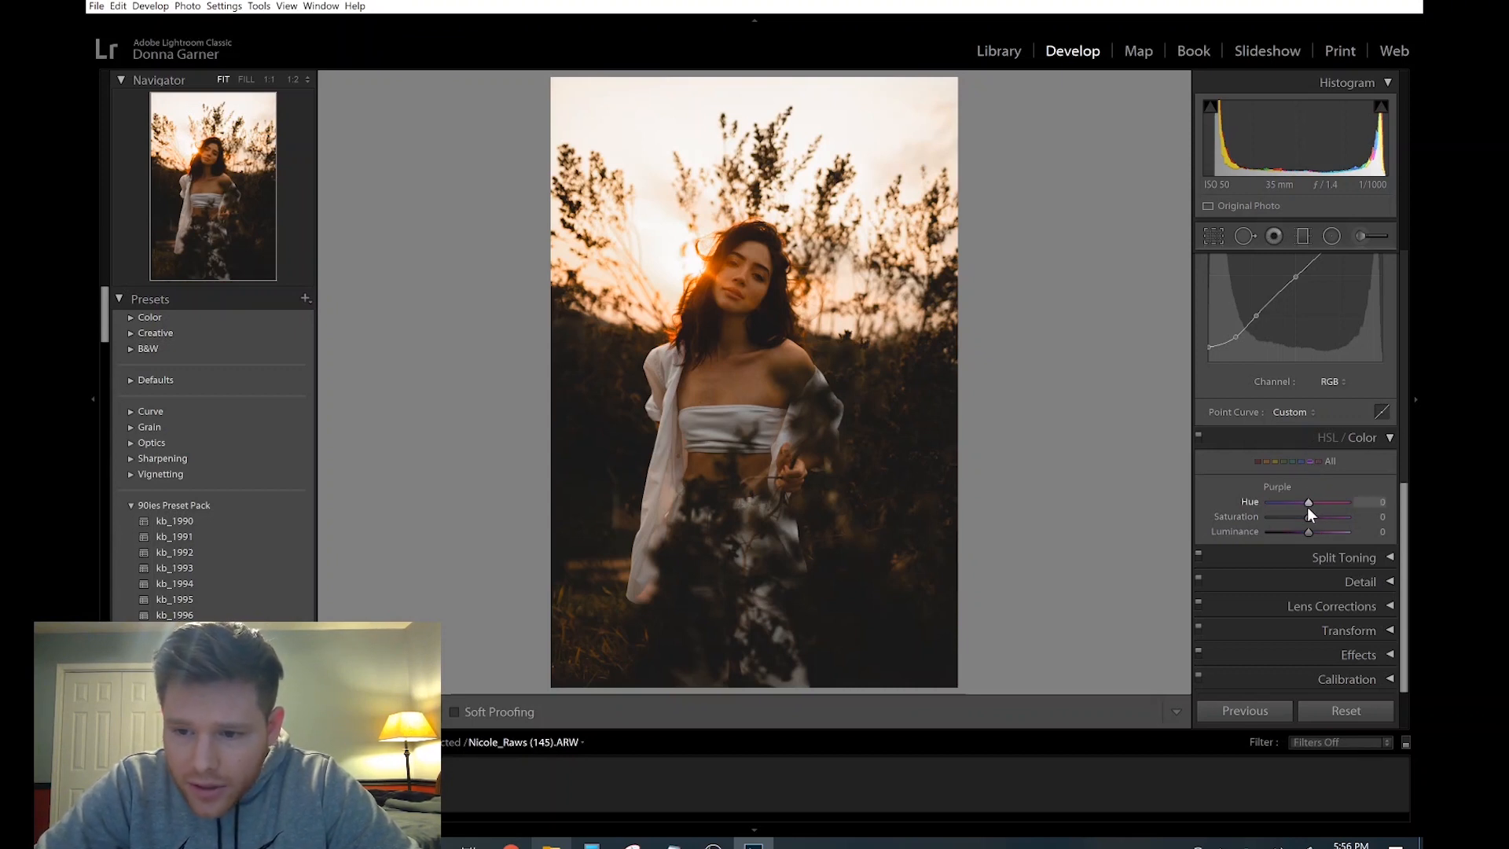
{"action": "left_click", "coordinate": [1318, 461]}
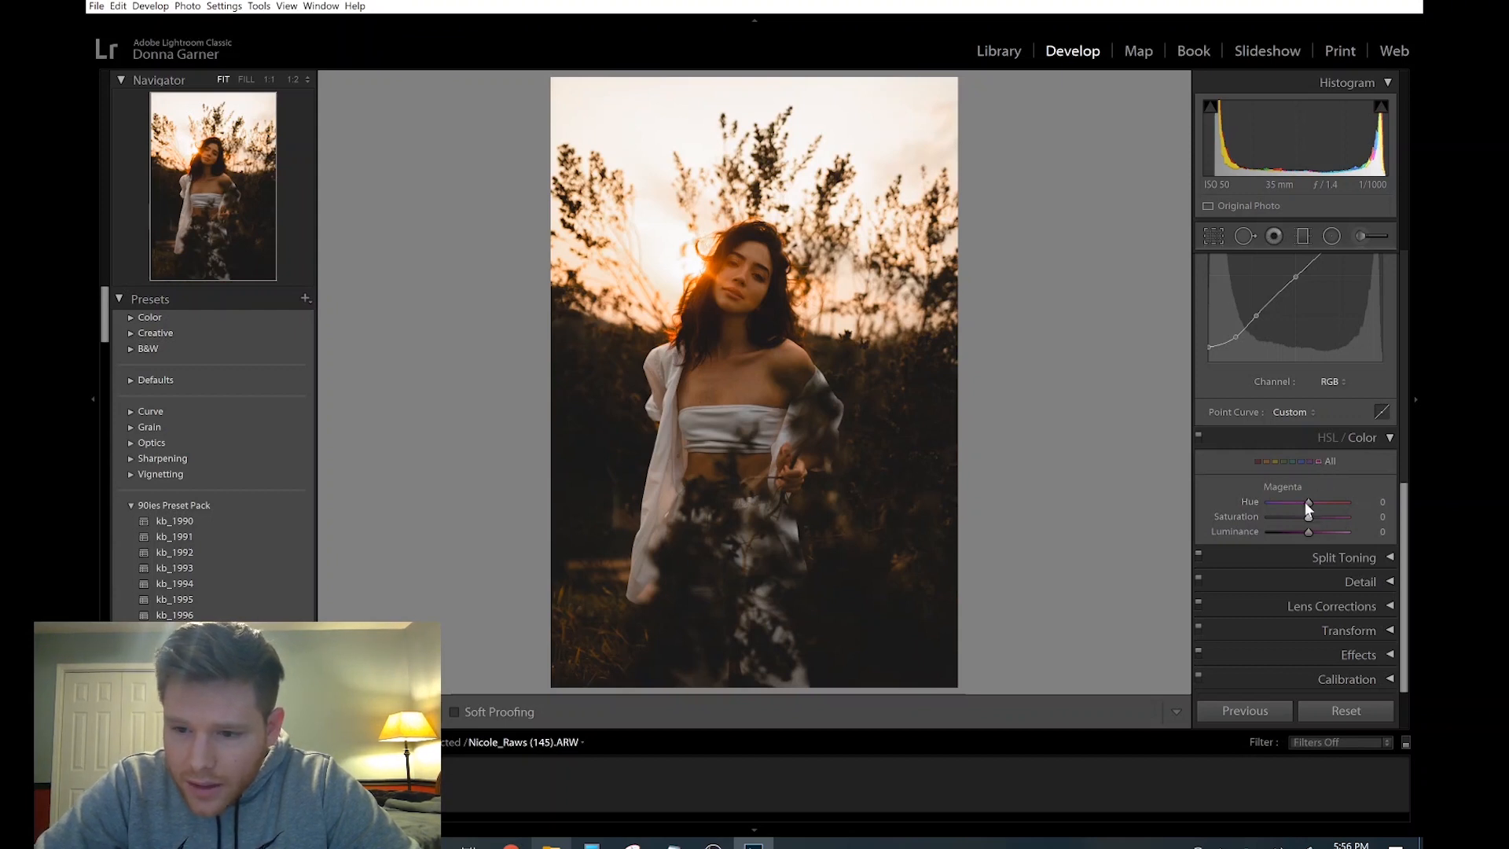
{"action": "left_click_drag", "start_coordinate": [1308, 503], "coordinate": [1267, 503]}
{"action": "left_click_drag", "start_coordinate": [1385, 511], "coordinate": [1307, 529]}
Compare the whole photo with the HSL colour adjustments turned off and on several times.
{"action": "left_click", "coordinate": [1199, 437]}
{"action": "left_click", "coordinate": [1199, 436]}
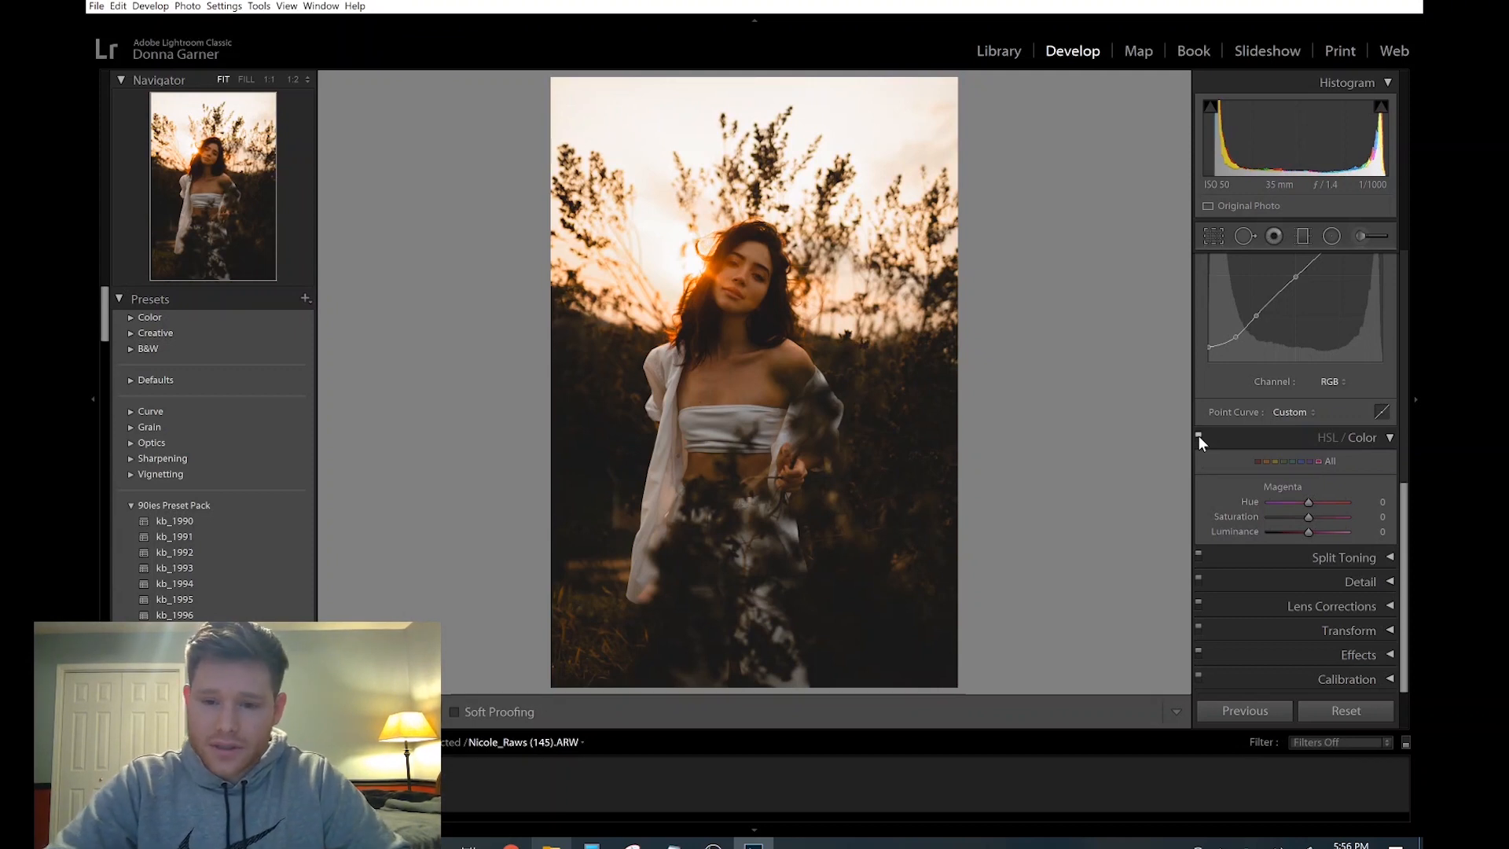
{"action": "left_click", "coordinate": [1200, 437]}
{"action": "left_click", "coordinate": [1200, 437]}
{"action": "left_click", "coordinate": [1199, 436]}
{"action": "left_click", "coordinate": [1199, 436]}
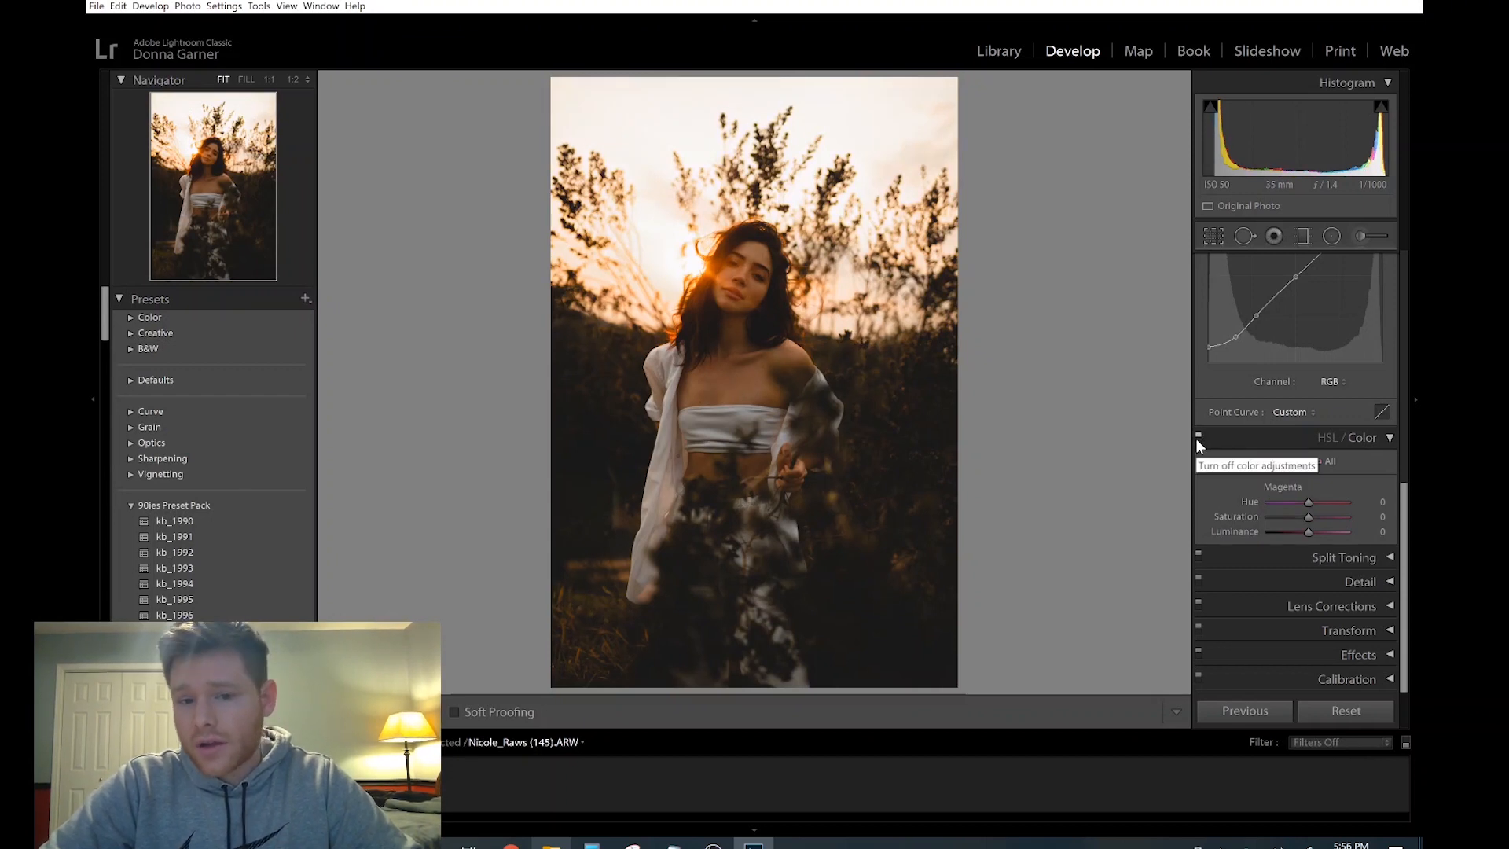
{"action": "left_click", "coordinate": [1197, 437]}
{"action": "left_click", "coordinate": [1197, 437]}
{"action": "left_click", "coordinate": [1197, 437]}
{"action": "left_click", "coordinate": [1197, 438]}
Compare the subject's face and skin at 1:1 with the colour adjustments off and on, and return to the full view.
{"action": "key", "text": "z"}
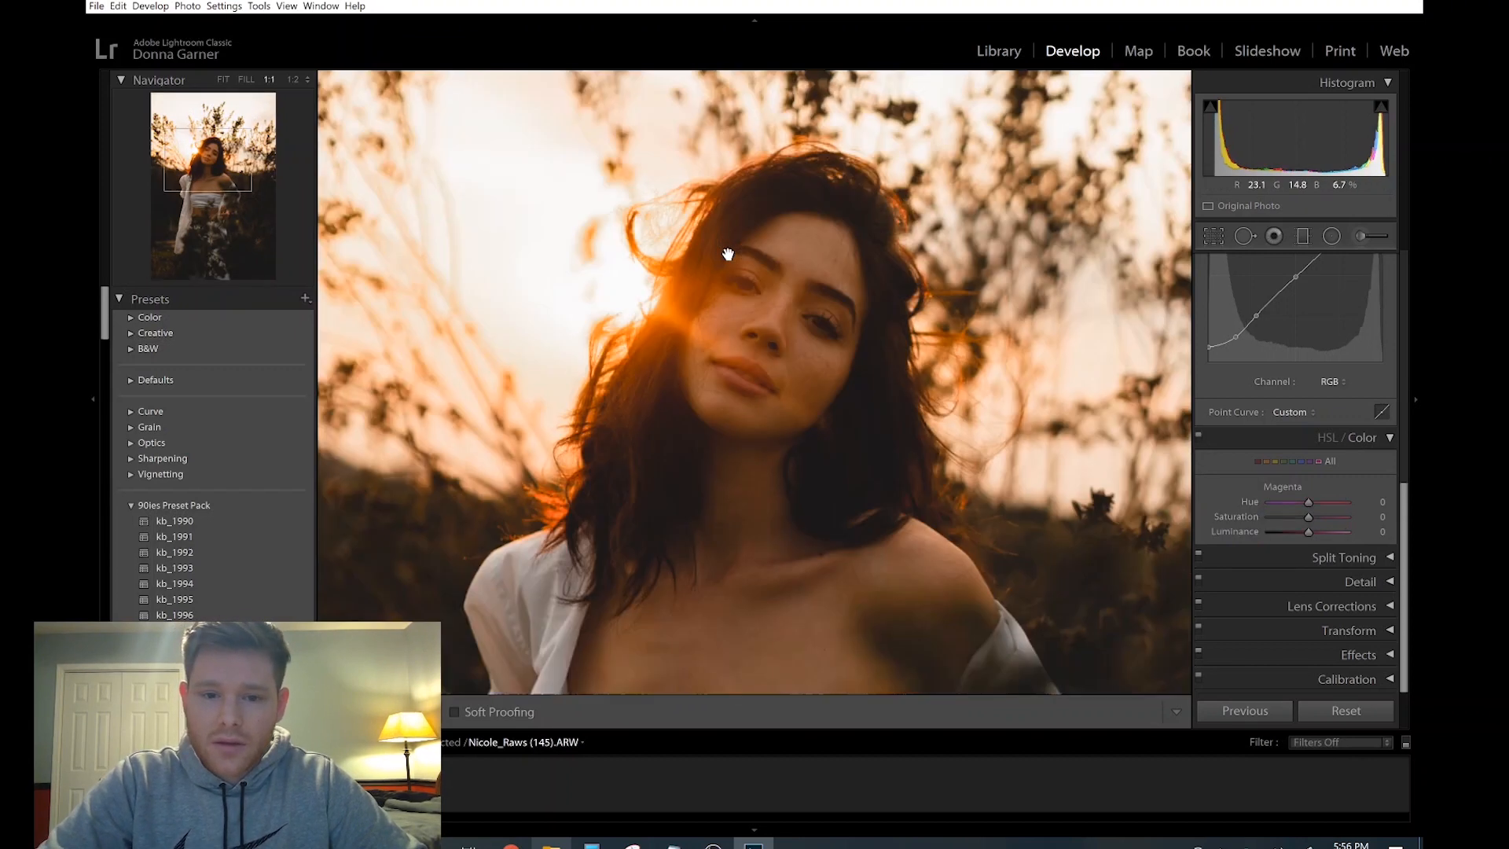
{"action": "left_click", "coordinate": [1198, 437]}
{"action": "left_click", "coordinate": [1197, 437]}
{"action": "left_click", "coordinate": [1198, 437]}
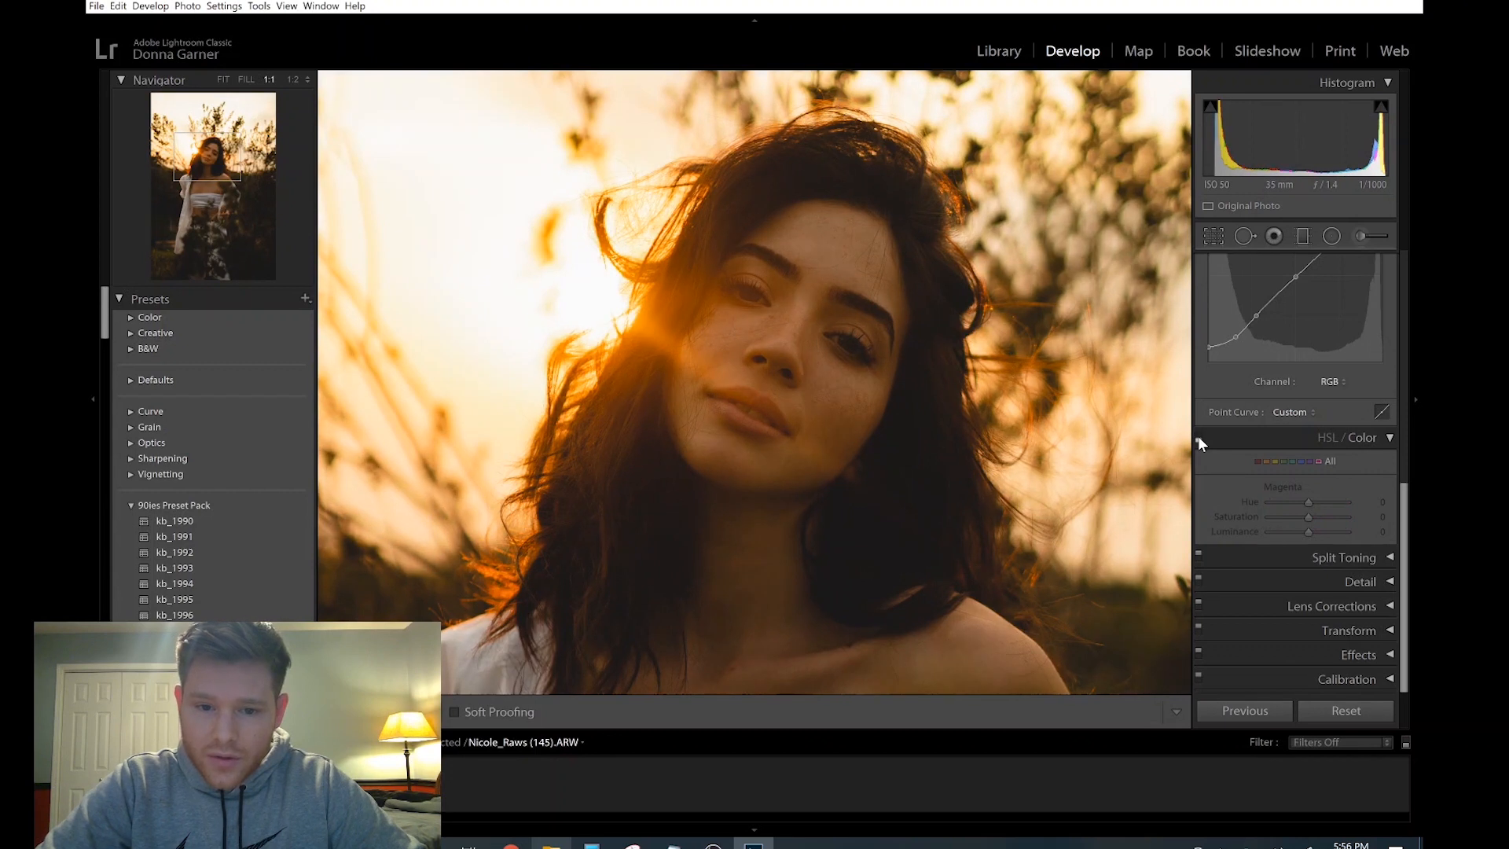
{"action": "left_click", "coordinate": [1198, 437]}
{"action": "left_click_drag", "start_coordinate": [883, 488], "coordinate": [872, 388]}
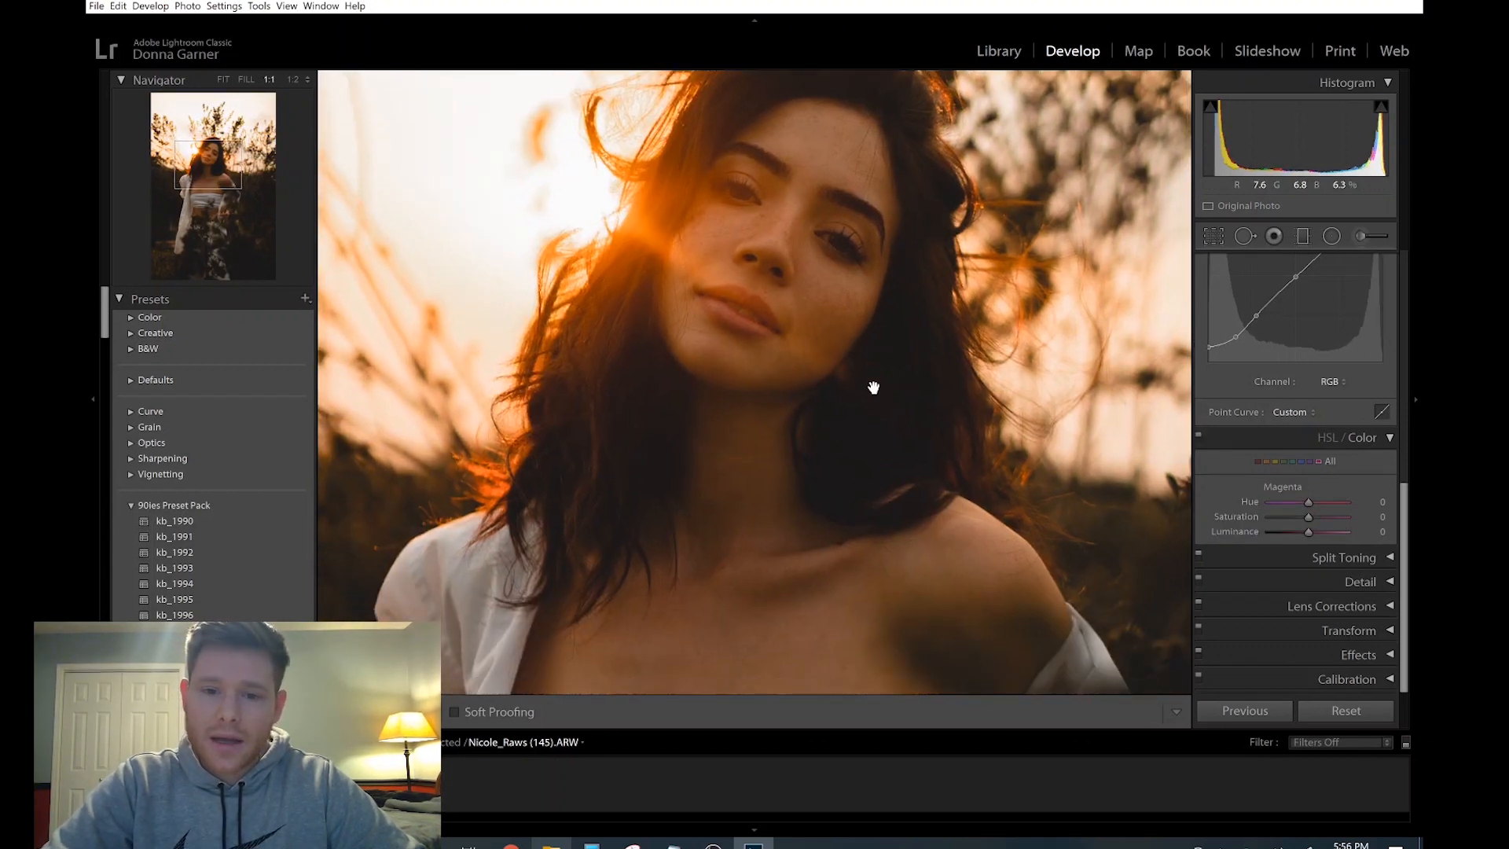
{"action": "left_click", "coordinate": [848, 485]}
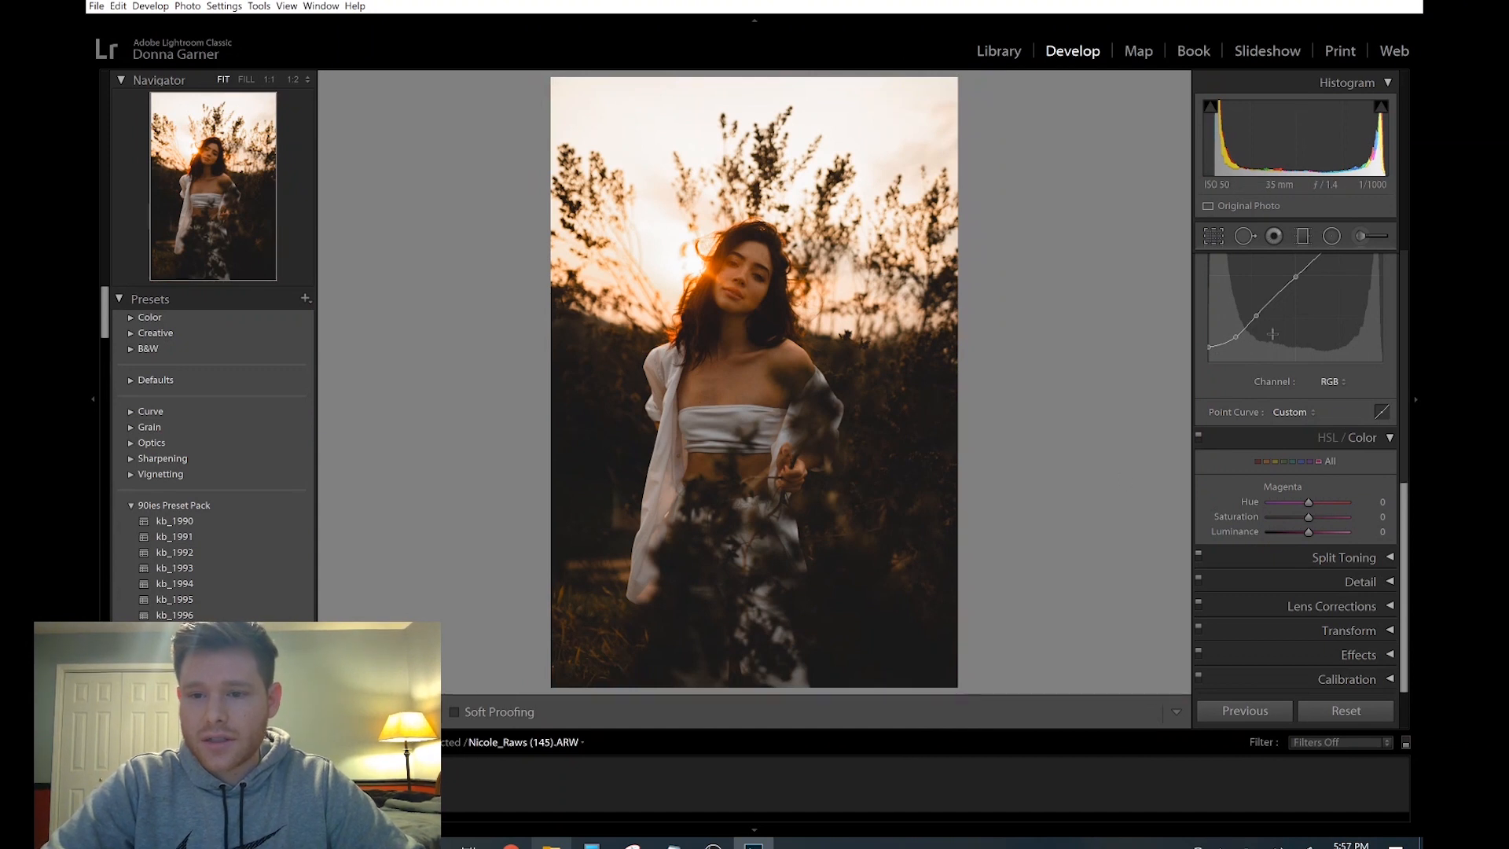
Crop the photo tighter from its right, upper and lower edges, keeping the Original aspect ratio, and apply the crop.
{"action": "scroll", "coordinate": [1352, 511], "scroll_direction": "up", "scroll_amount": 5}
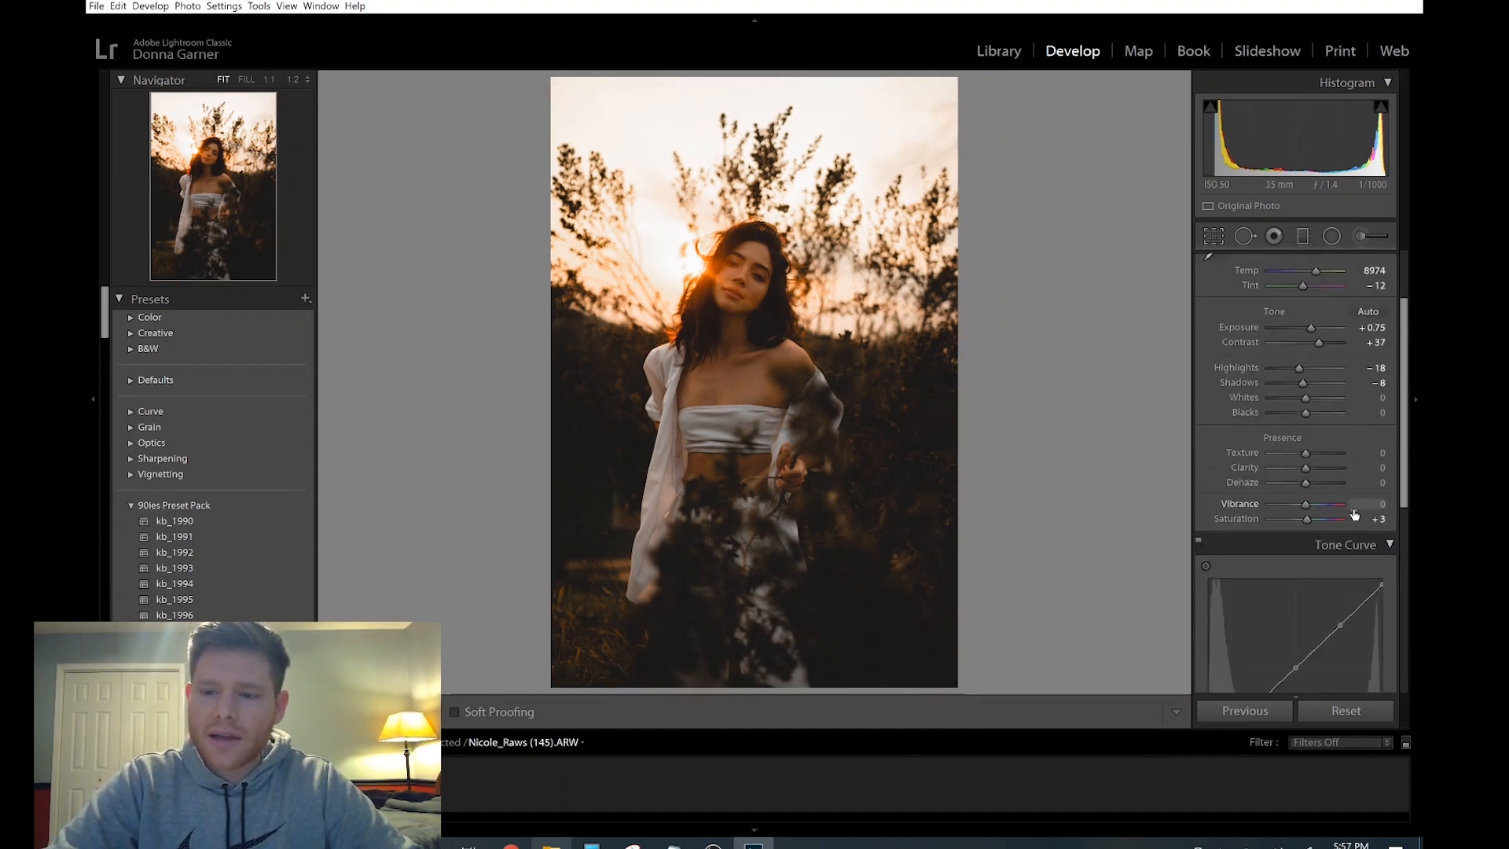
{"action": "scroll", "coordinate": [1352, 515], "scroll_direction": "up", "scroll_amount": 3}
{"action": "left_click", "coordinate": [1214, 235]}
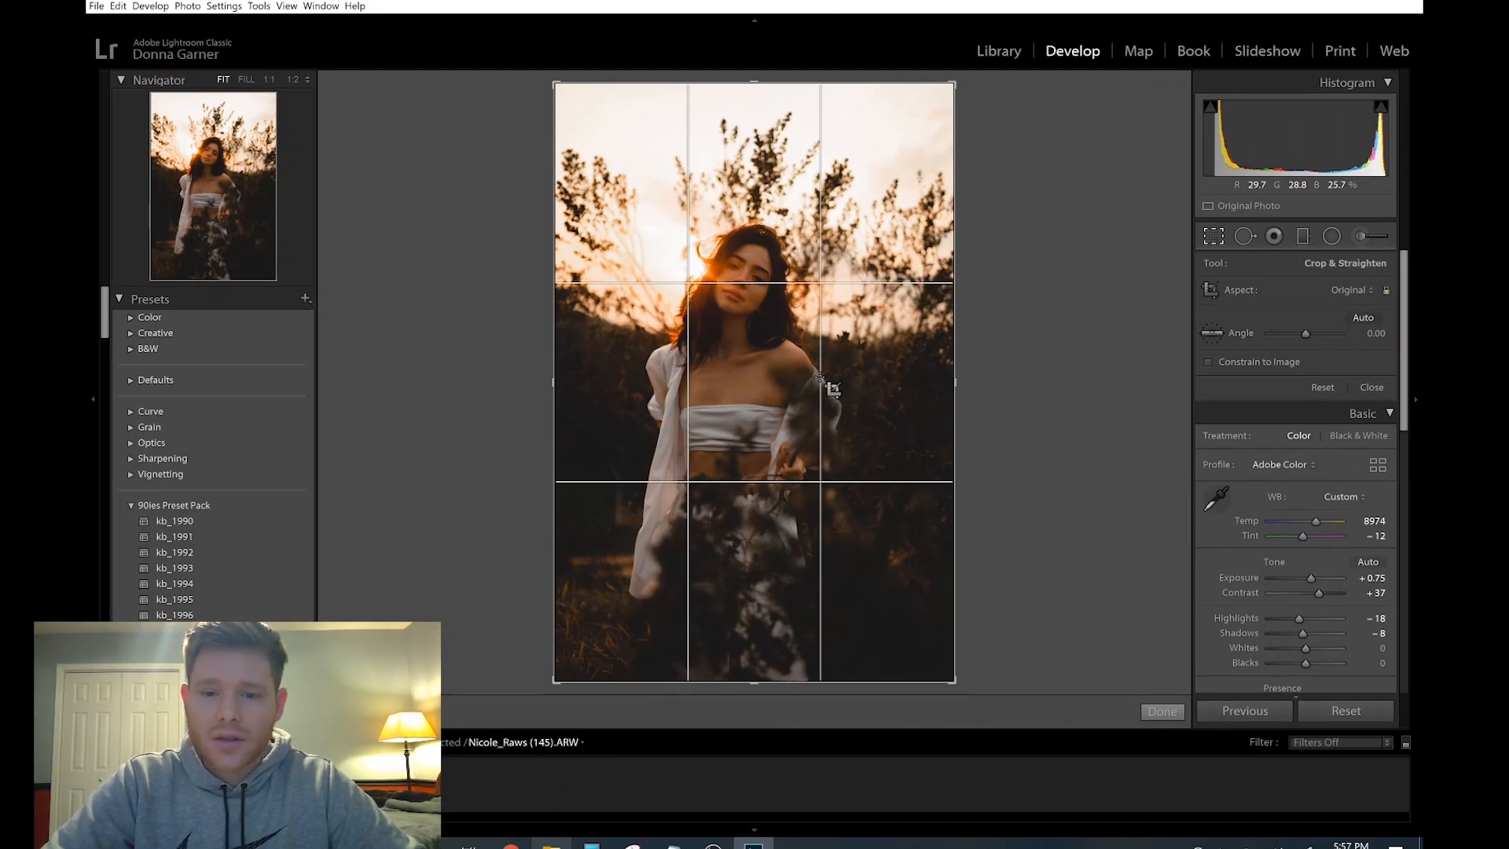
{"action": "left_click_drag", "start_coordinate": [952, 379], "coordinate": [941, 381]}
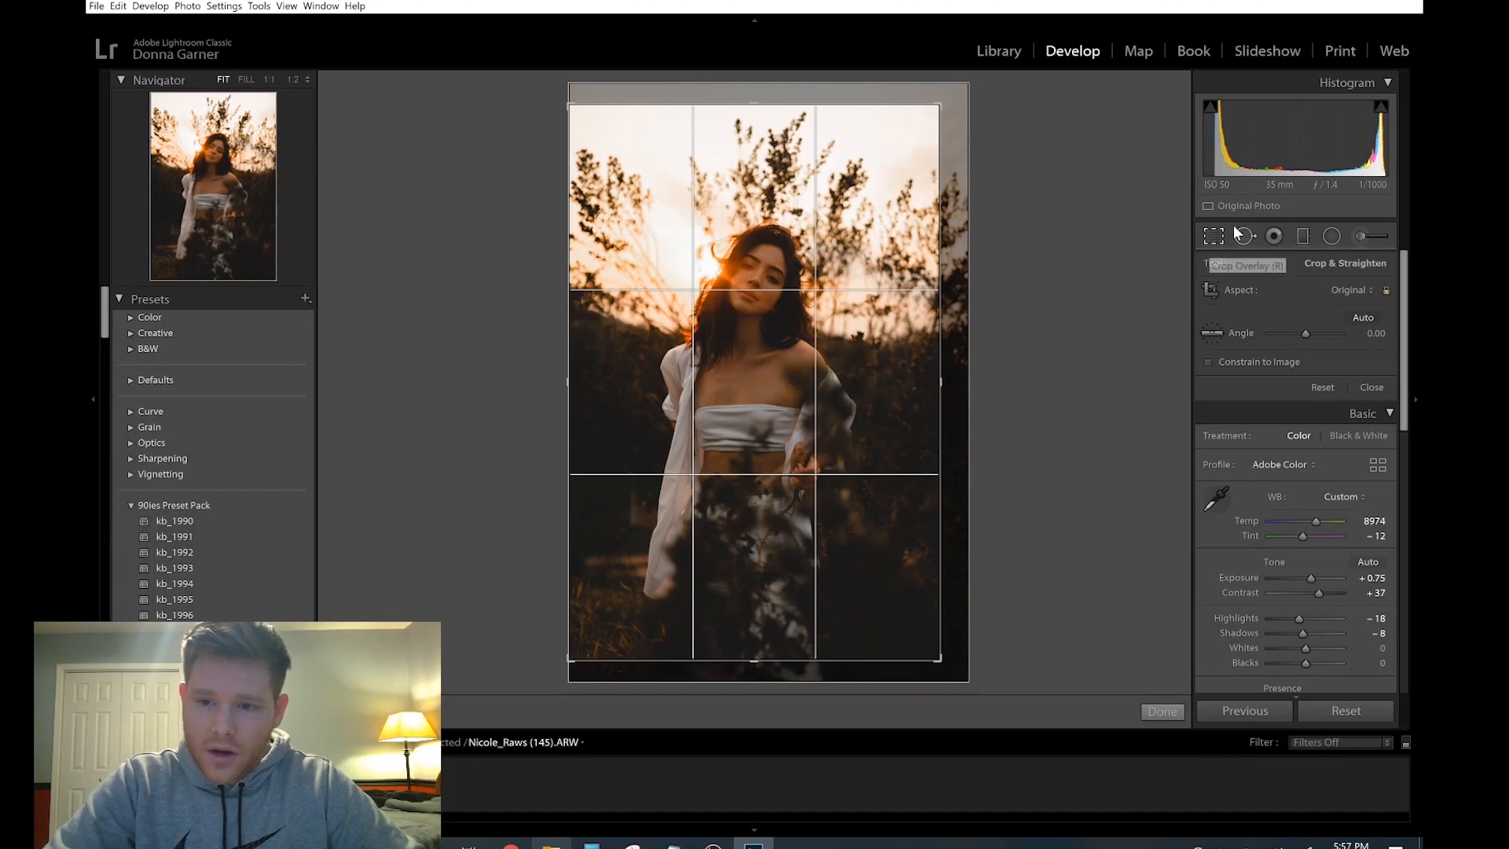
{"action": "left_click_drag", "start_coordinate": [944, 377], "coordinate": [936, 375]}
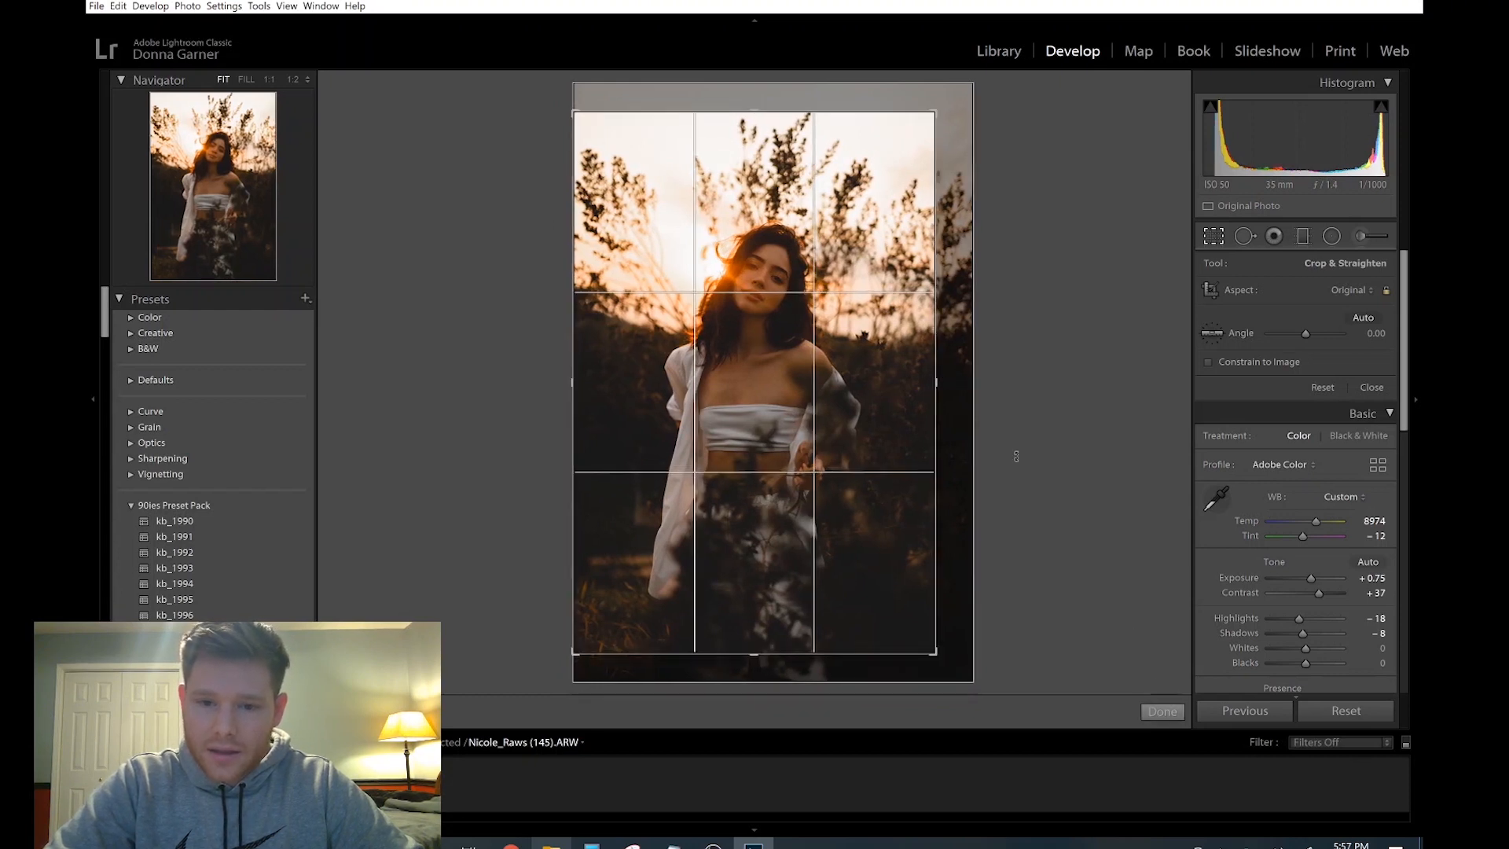
{"action": "left_click", "coordinate": [1162, 711]}
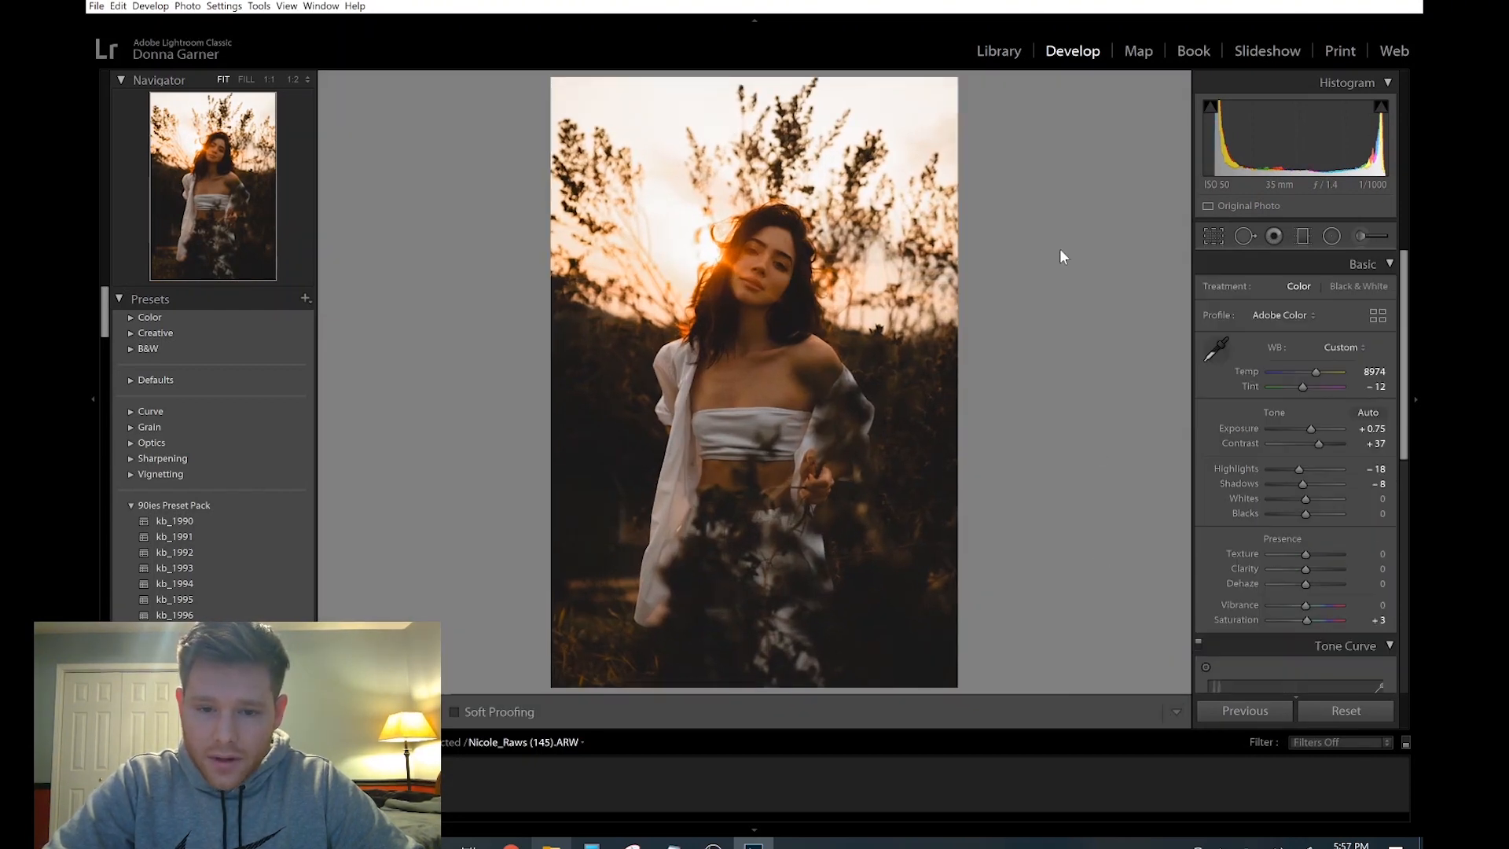
Reopen the crop, widen its right edge very slightly and apply it.
{"action": "left_click", "coordinate": [1218, 239]}
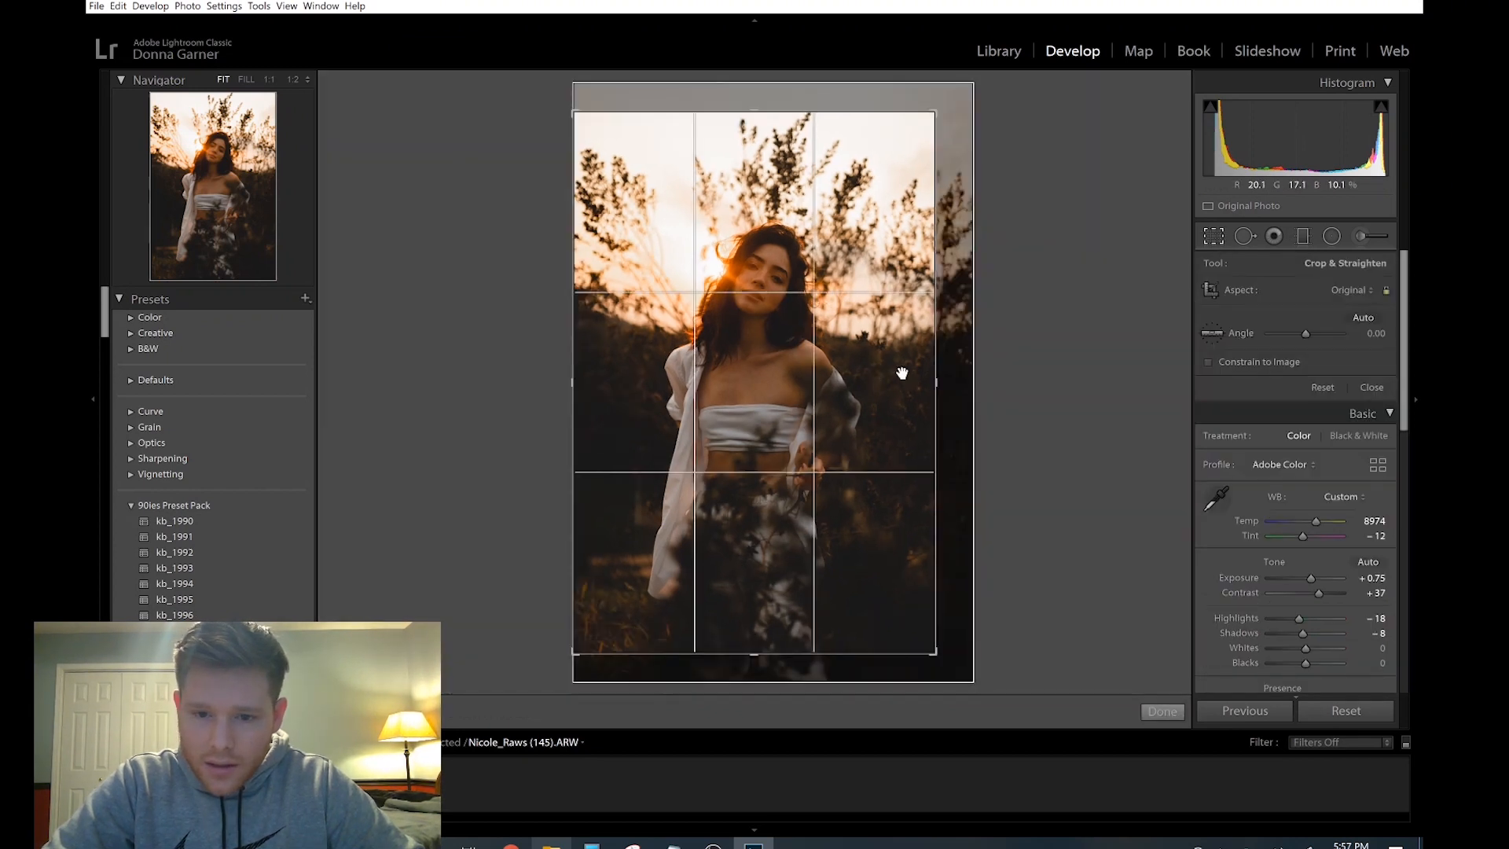
{"action": "left_click_drag", "start_coordinate": [936, 382], "coordinate": [937, 381]}
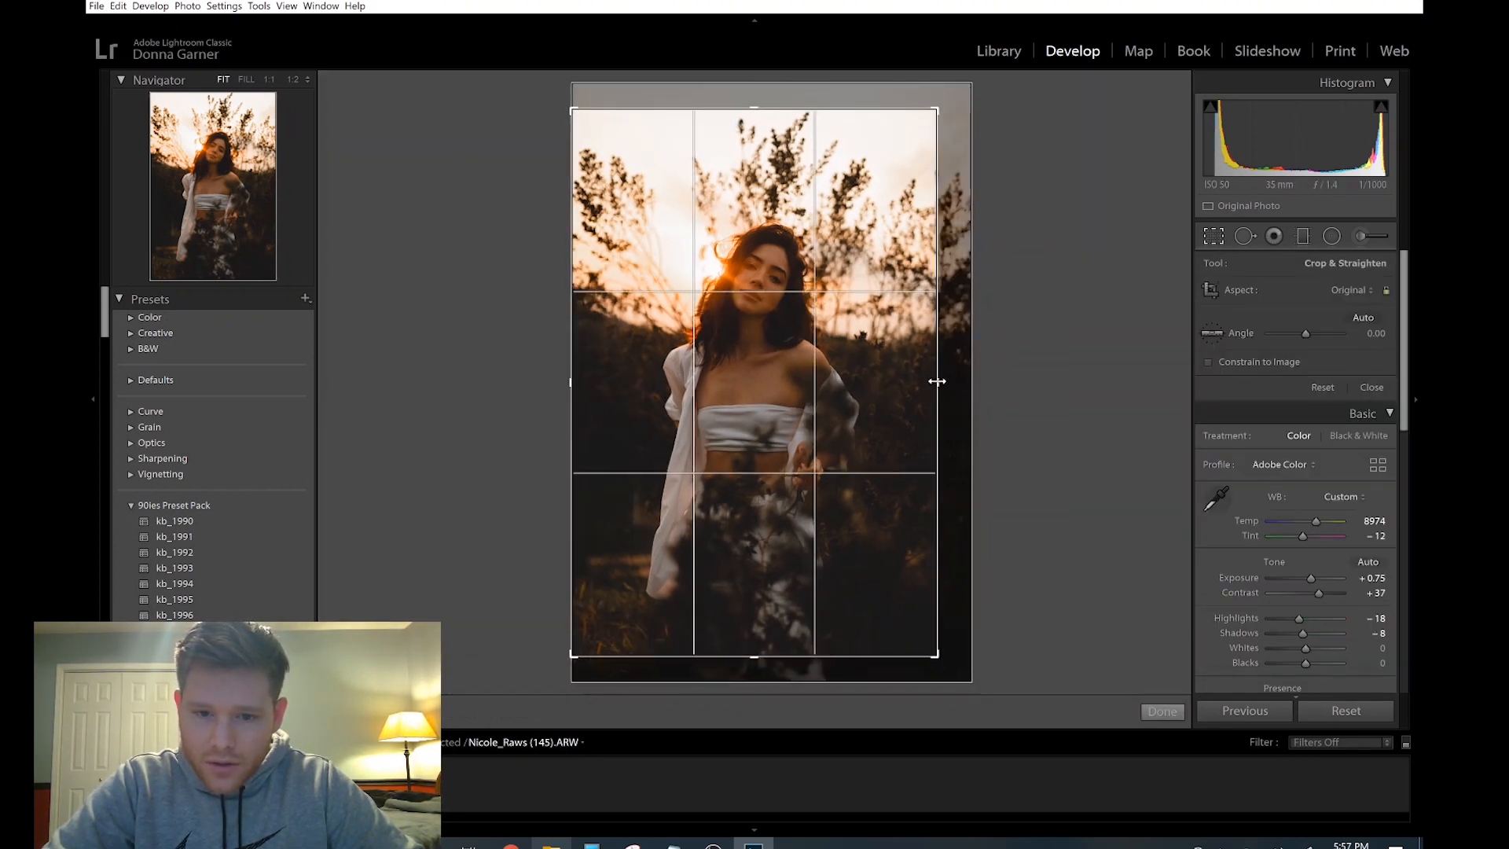
{"action": "left_click", "coordinate": [1152, 710]}
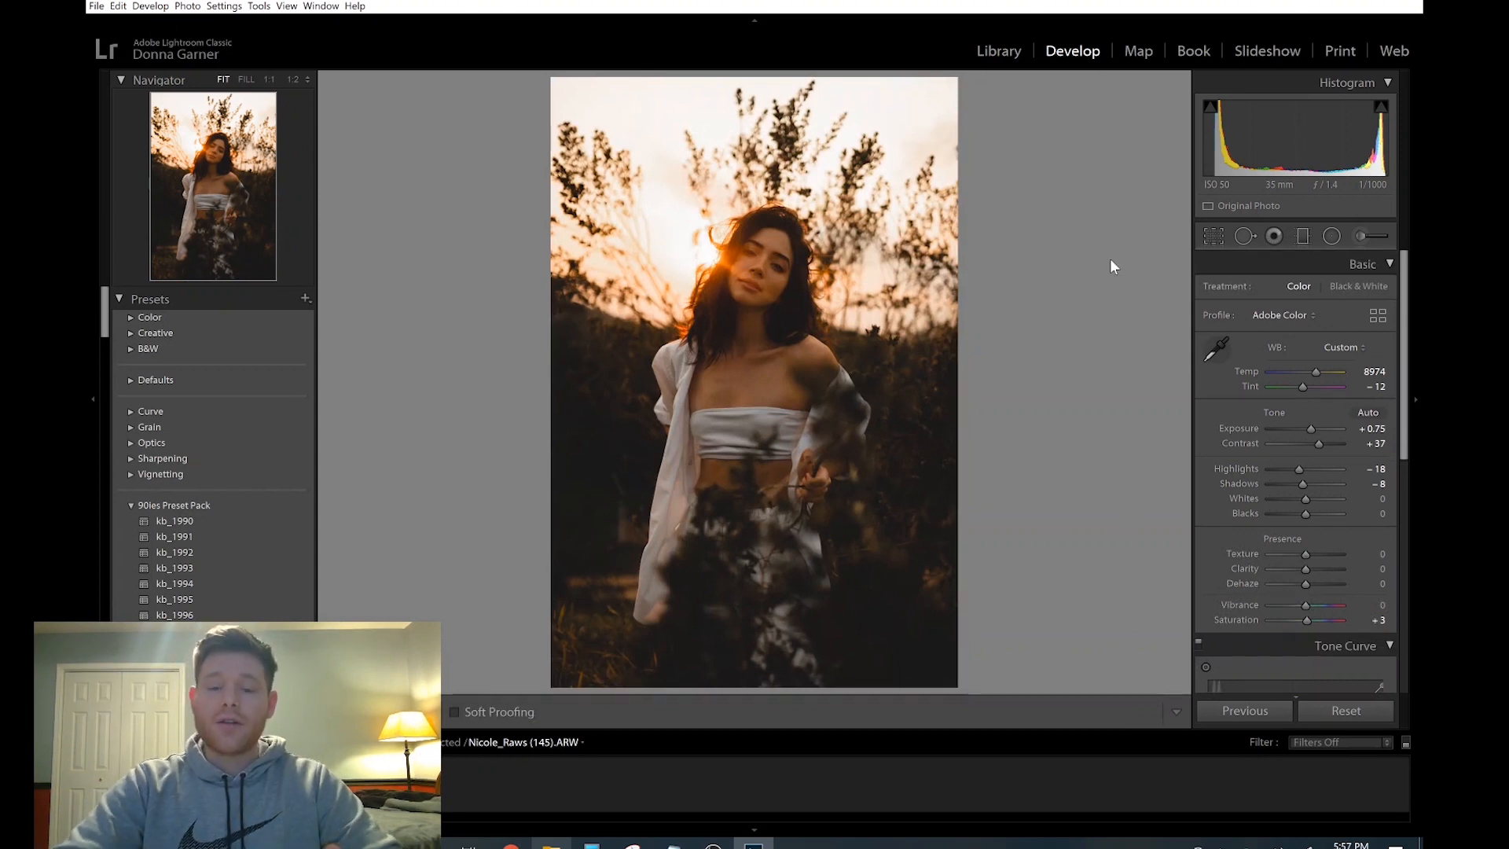
Try rotating the crop to an angle of 6.94, and undo the rotation.
{"action": "scroll", "coordinate": [1264, 413], "scroll_direction": "down", "scroll_amount": 5}
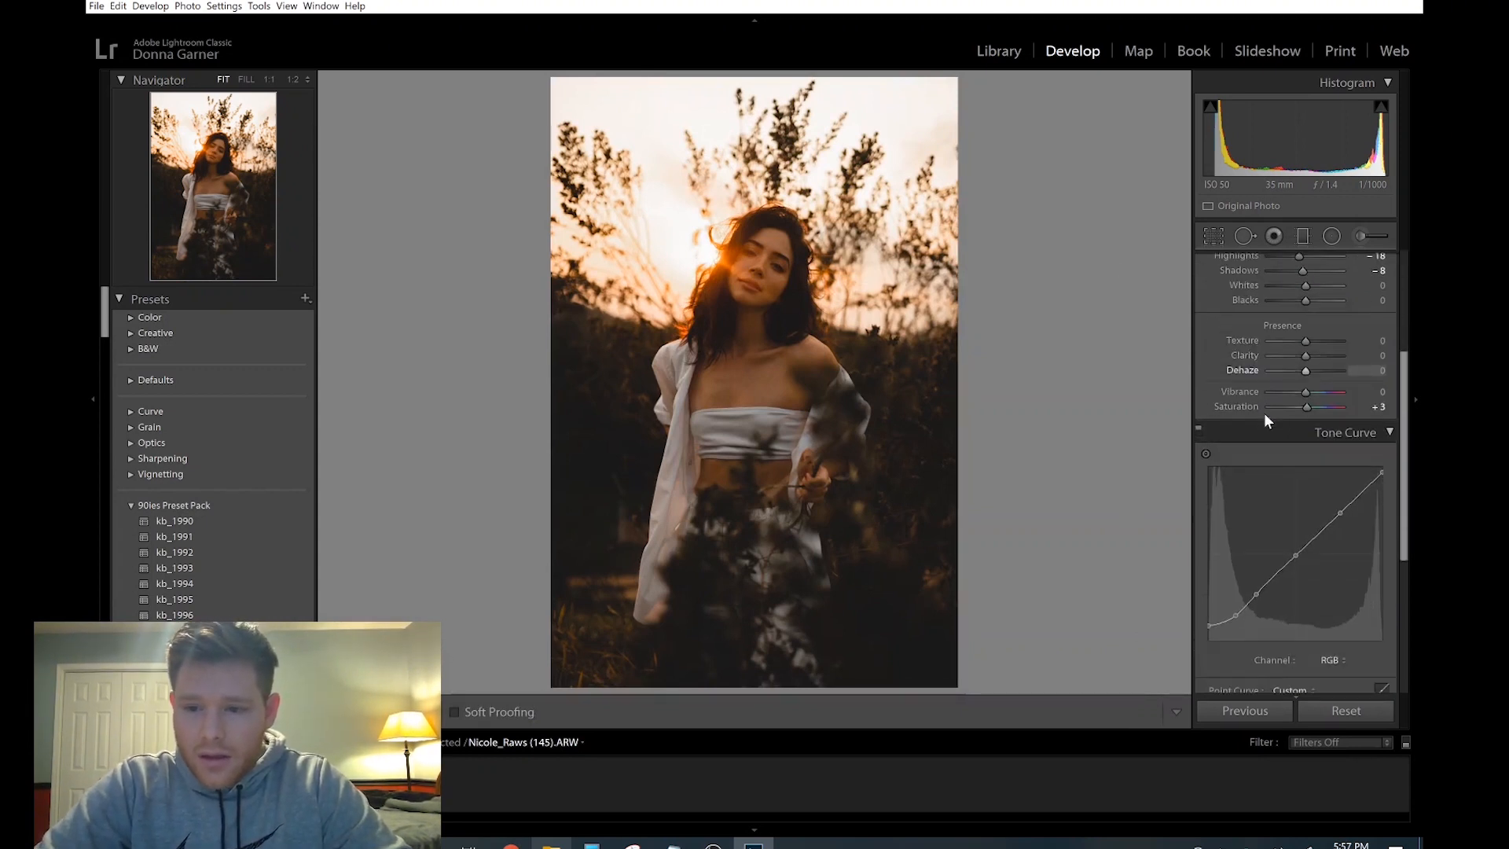
{"action": "scroll", "coordinate": [1264, 412], "scroll_direction": "down", "scroll_amount": 3}
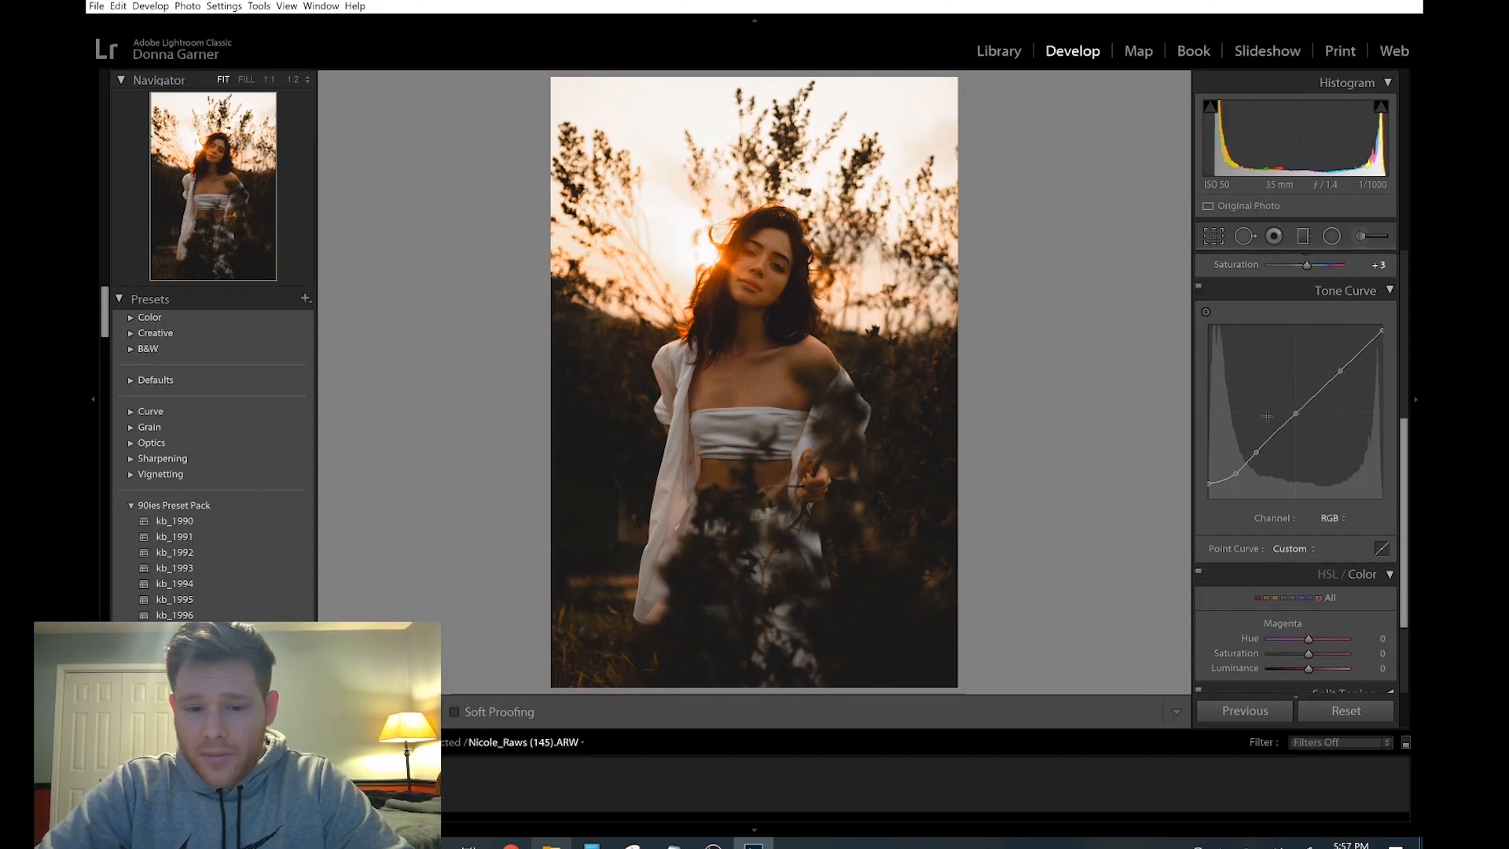
{"action": "scroll", "coordinate": [1267, 417], "scroll_direction": "down", "scroll_amount": 1}
{"action": "scroll", "coordinate": [1267, 417], "scroll_direction": "up", "scroll_amount": 2}
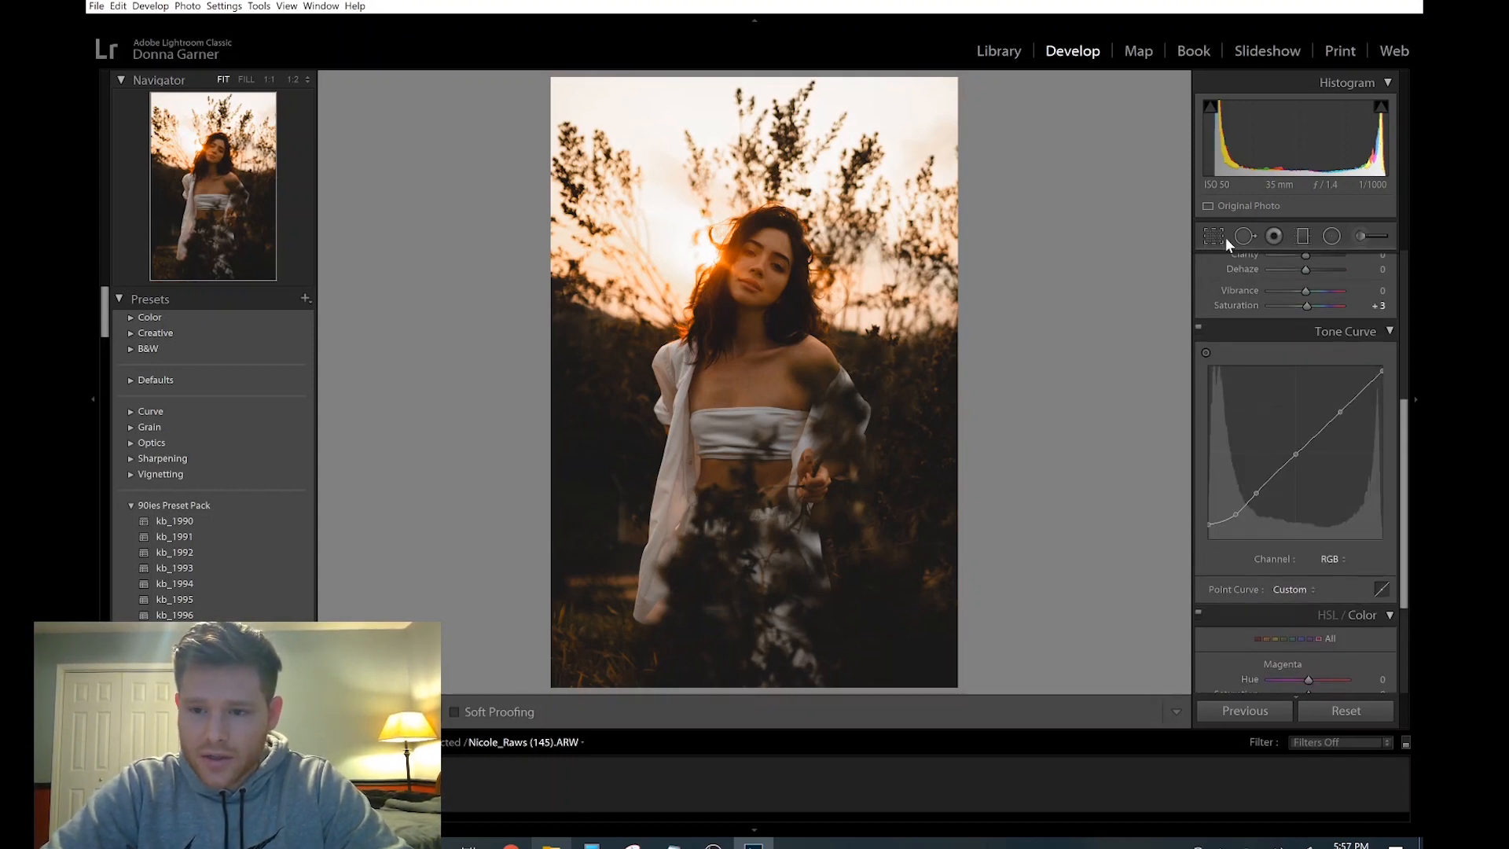
{"action": "left_click", "coordinate": [1214, 235]}
{"action": "left_click_drag", "start_coordinate": [1305, 332], "coordinate": [1311, 336]}
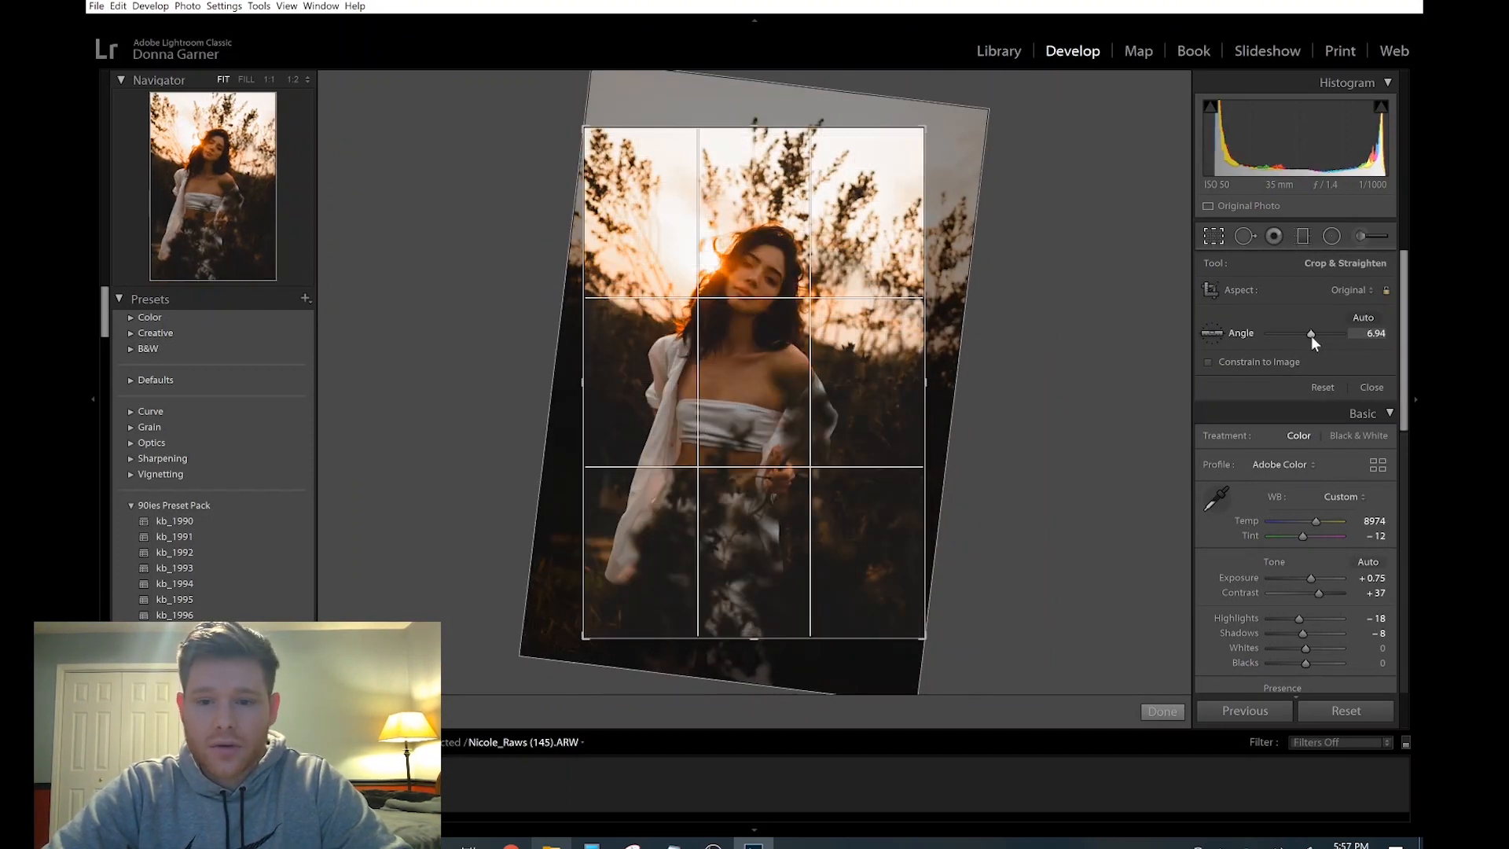
{"action": "key", "text": "ctrl+z"}
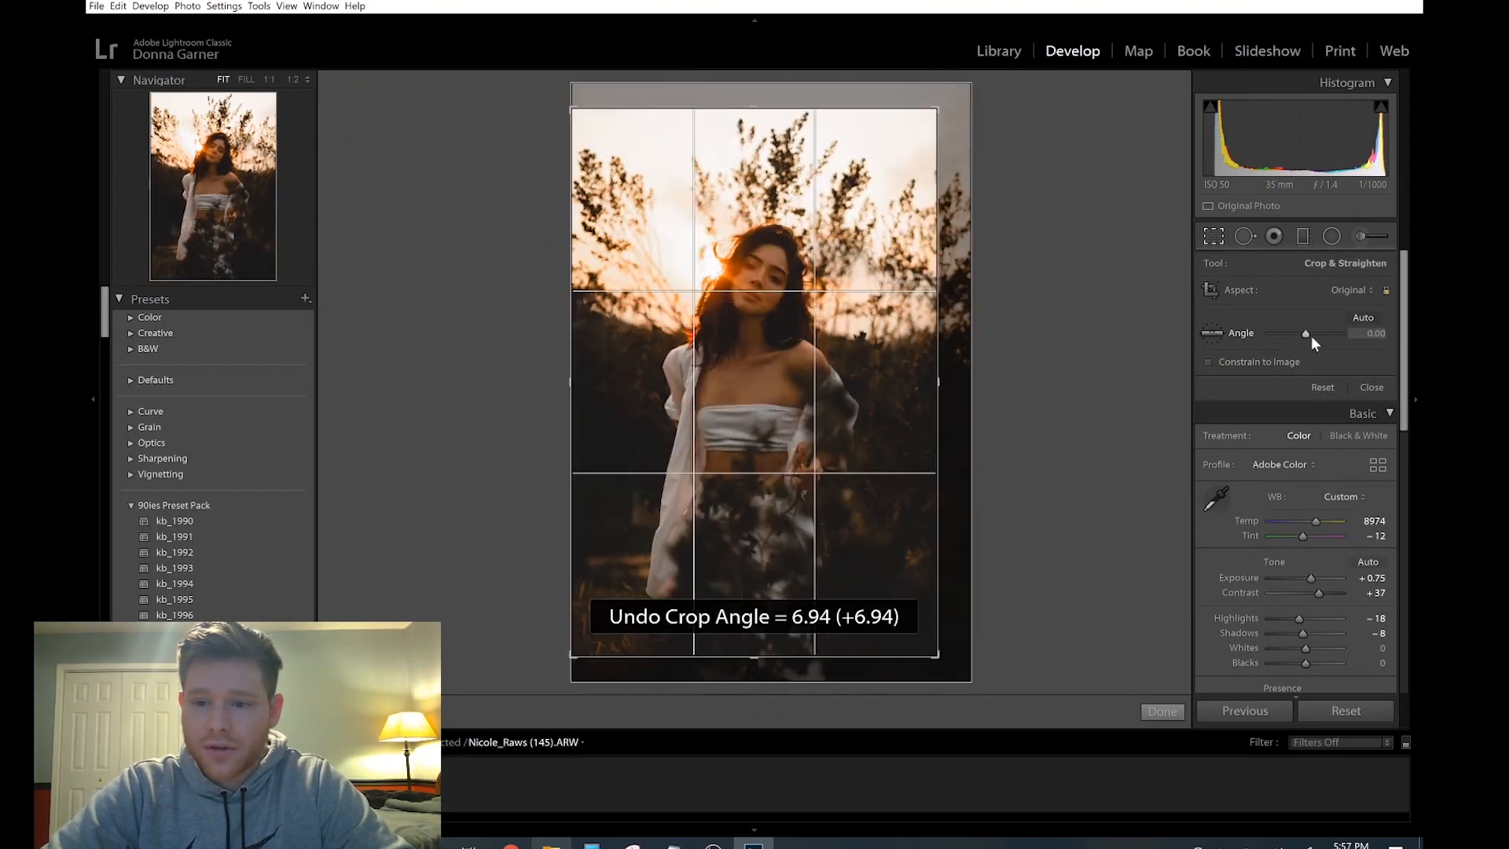
Straighten the photo to an angle of 0.15 with a reference line across the subject's upper body, and apply the crop.
{"action": "left_click", "coordinate": [1213, 335]}
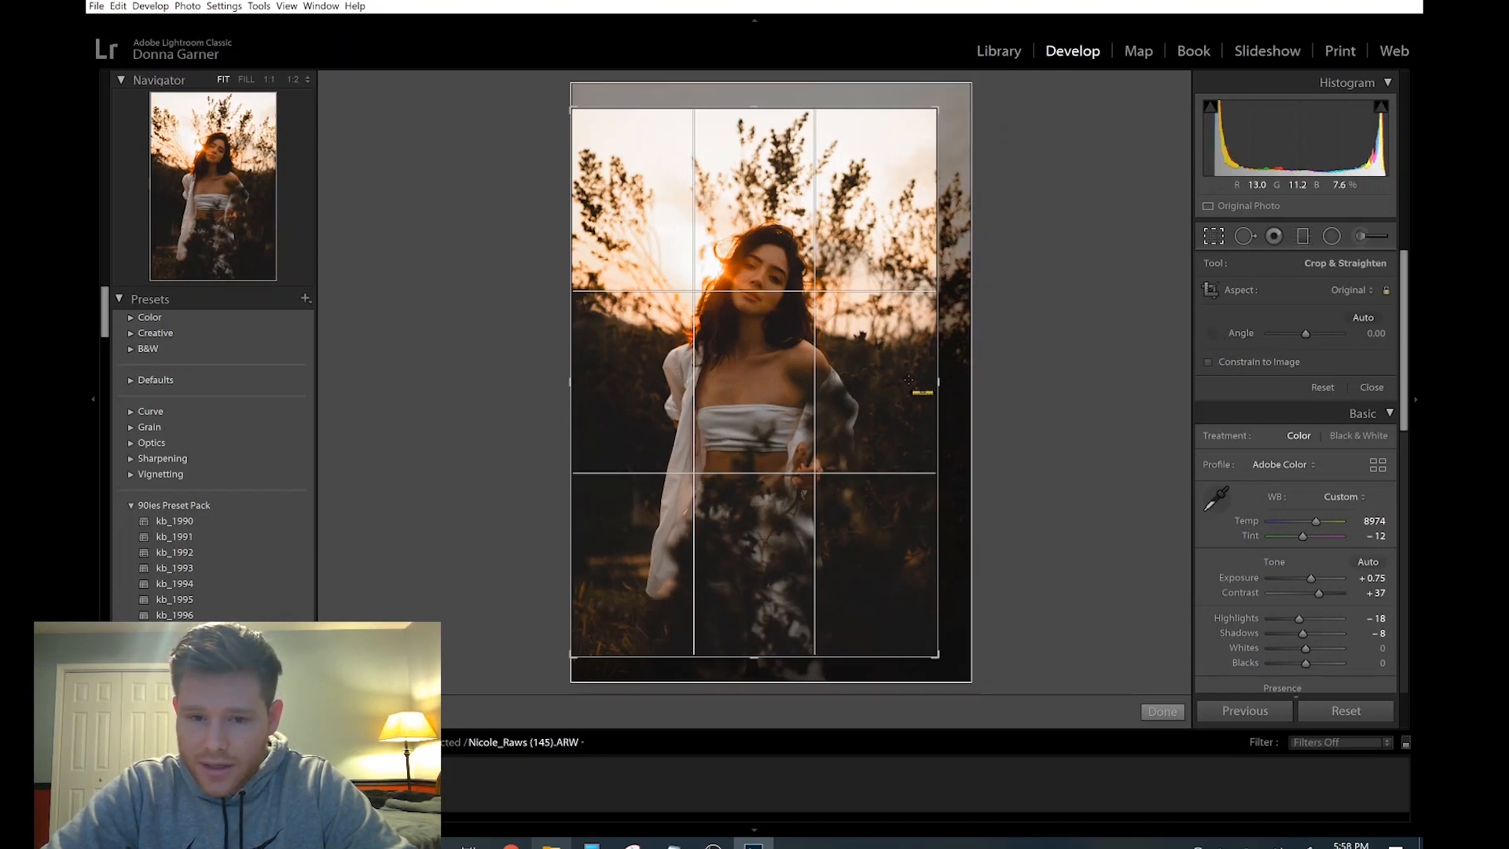
{"action": "left_click_drag", "start_coordinate": [707, 346], "coordinate": [821, 350]}
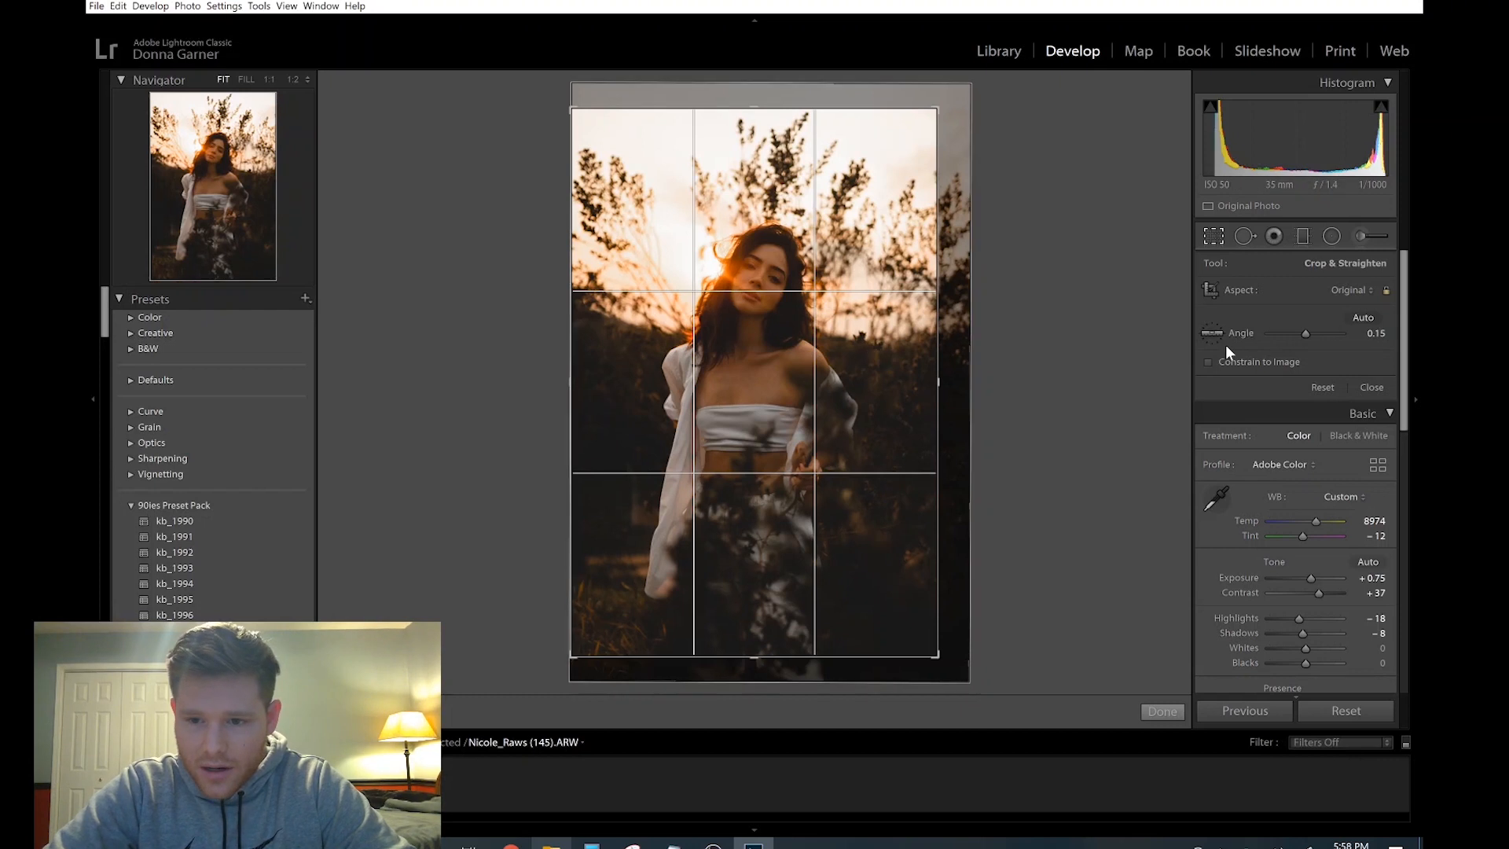
{"action": "left_click", "coordinate": [1161, 711]}
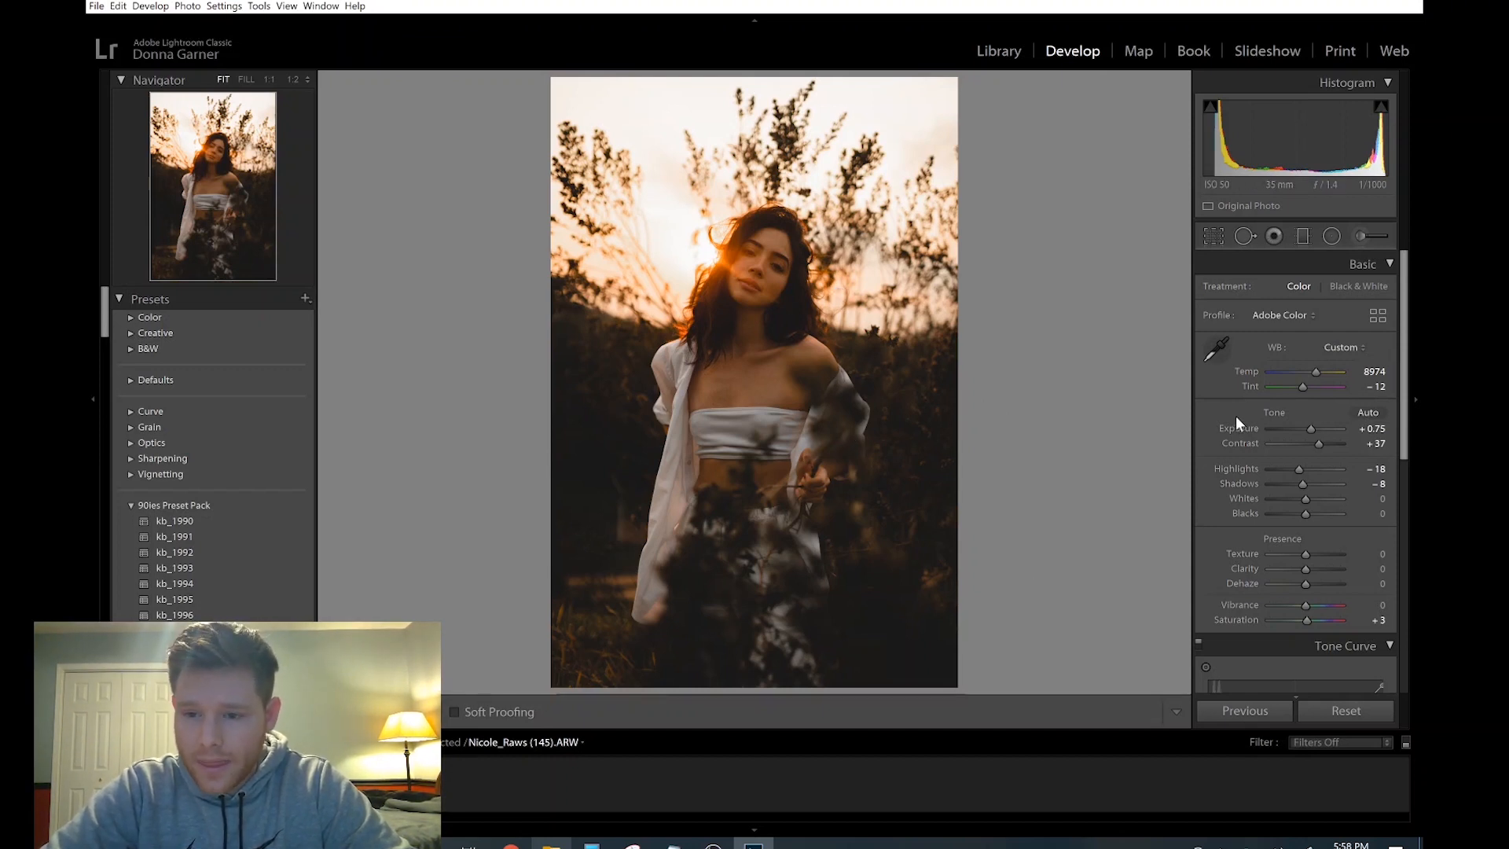
Collapse the HSL / Color and Tone Curve sections and return to the Basic adjustments.
{"action": "scroll", "coordinate": [1235, 417], "scroll_direction": "down", "scroll_amount": 10}
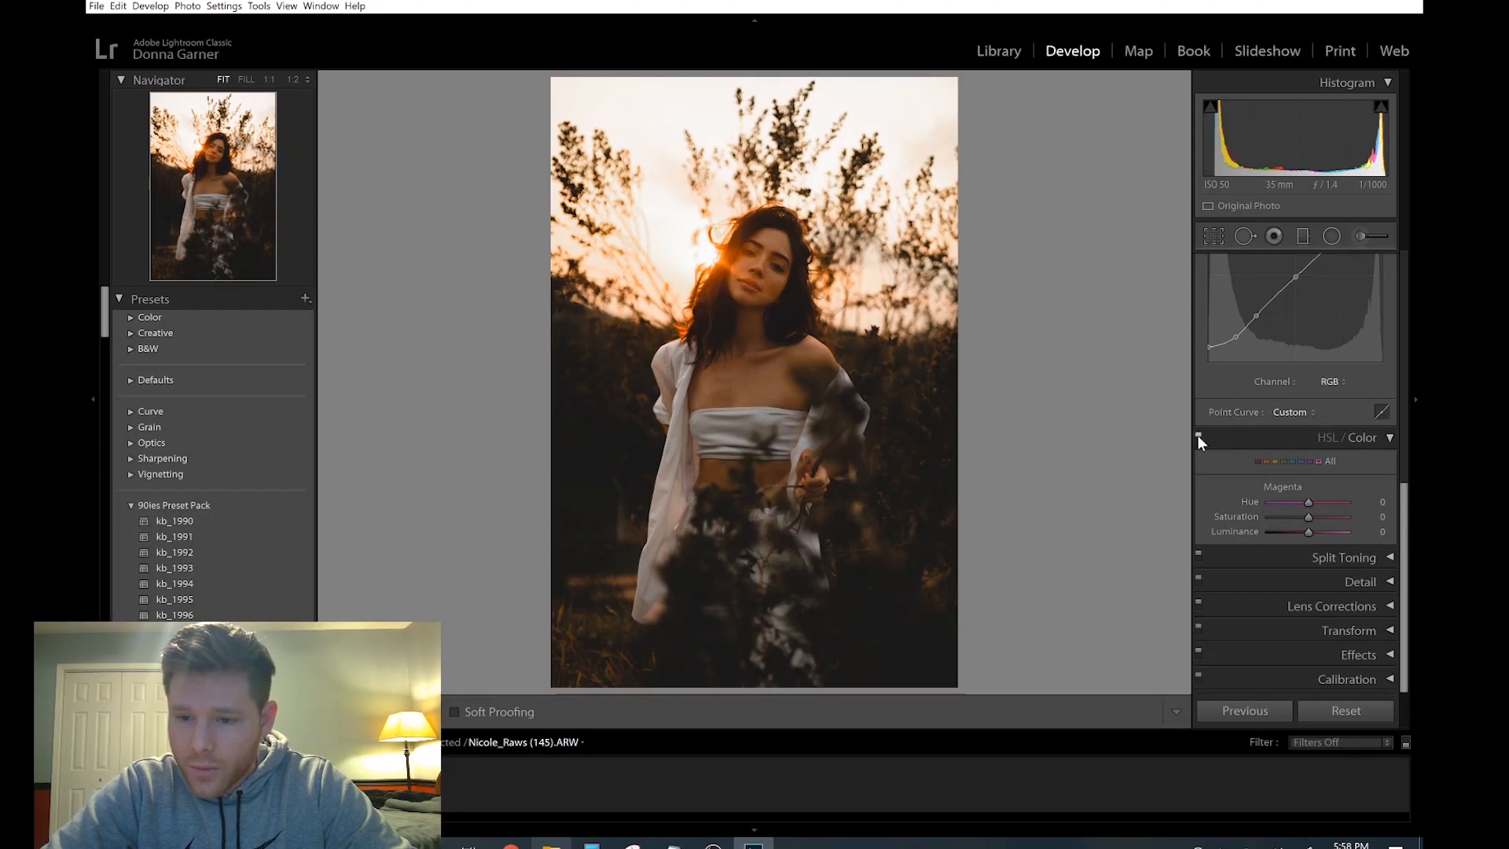
{"action": "left_click", "coordinate": [1370, 434]}
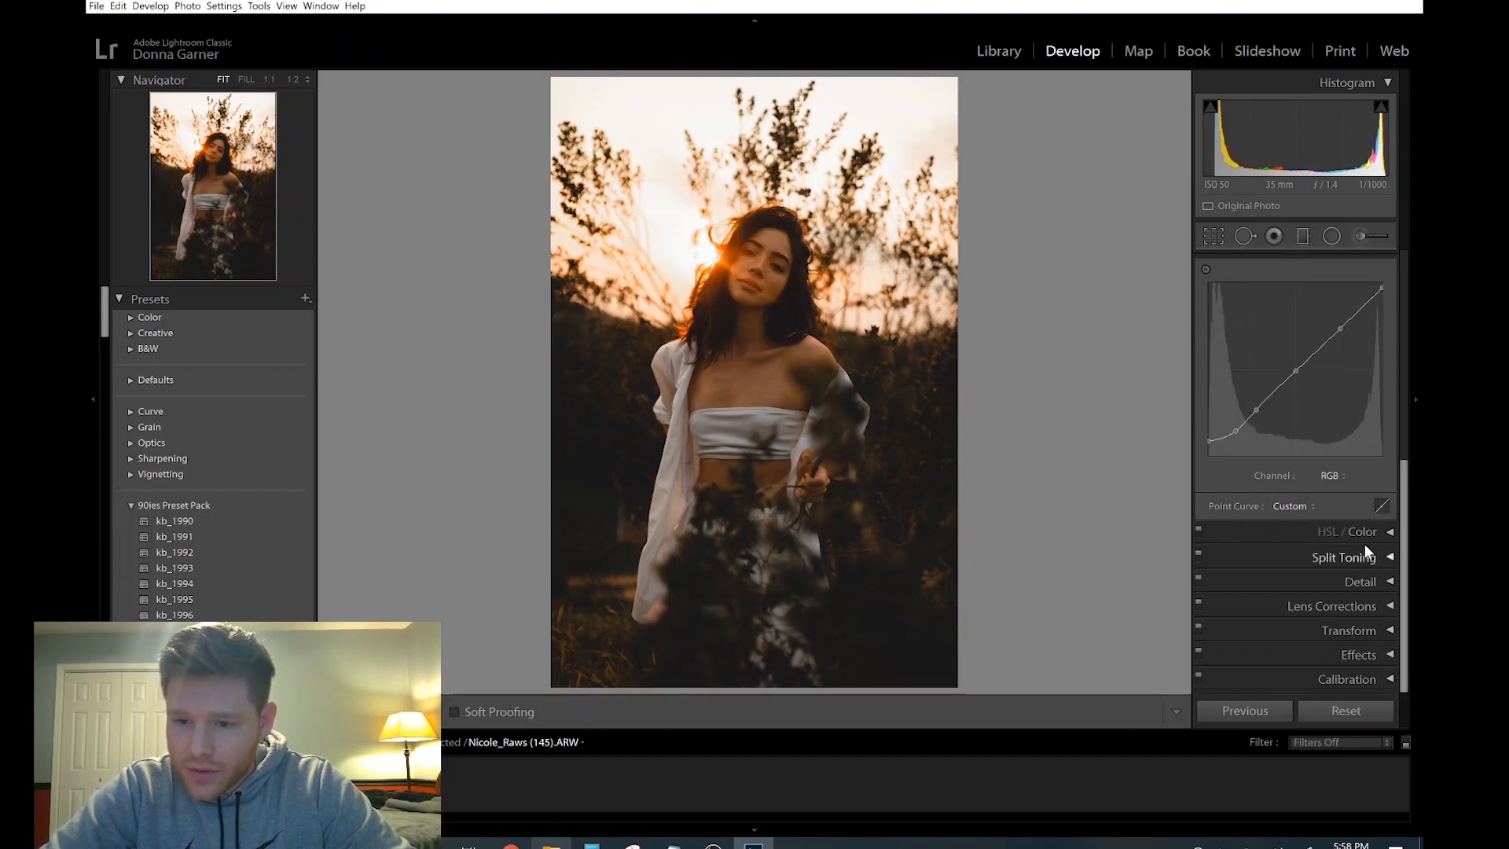
{"action": "scroll", "coordinate": [1347, 566], "scroll_direction": "up", "scroll_amount": 1}
{"action": "scroll", "coordinate": [1347, 570], "scroll_direction": "up", "scroll_amount": 1}
{"action": "left_click", "coordinate": [1358, 346]}
{"action": "scroll", "coordinate": [1367, 330], "scroll_direction": "up", "scroll_amount": 7}
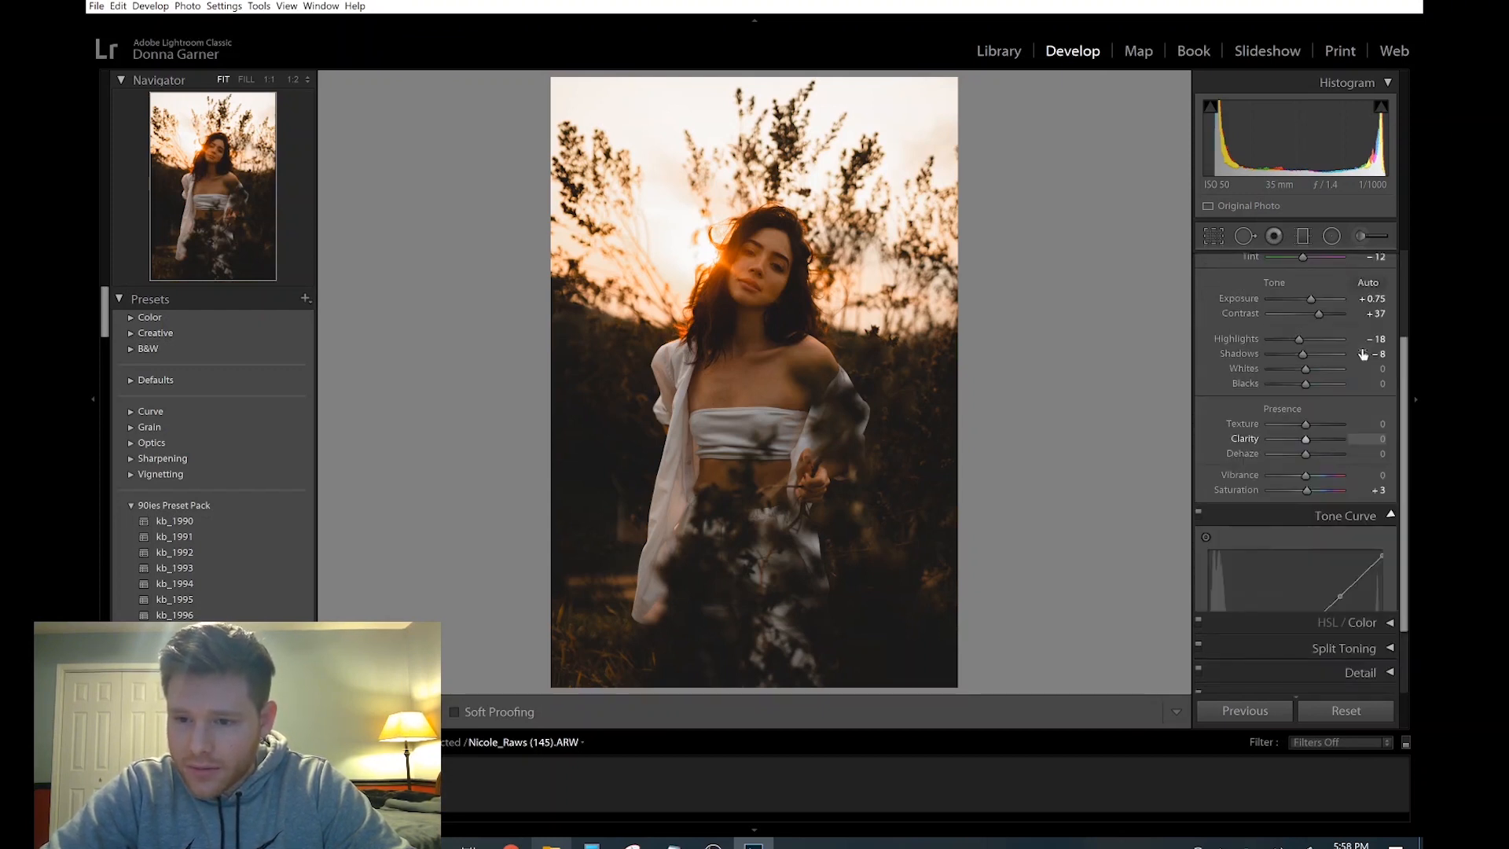
Collapse the Basic section and open the Split Toning section.
{"action": "scroll", "coordinate": [1377, 291], "scroll_direction": "up", "scroll_amount": 3}
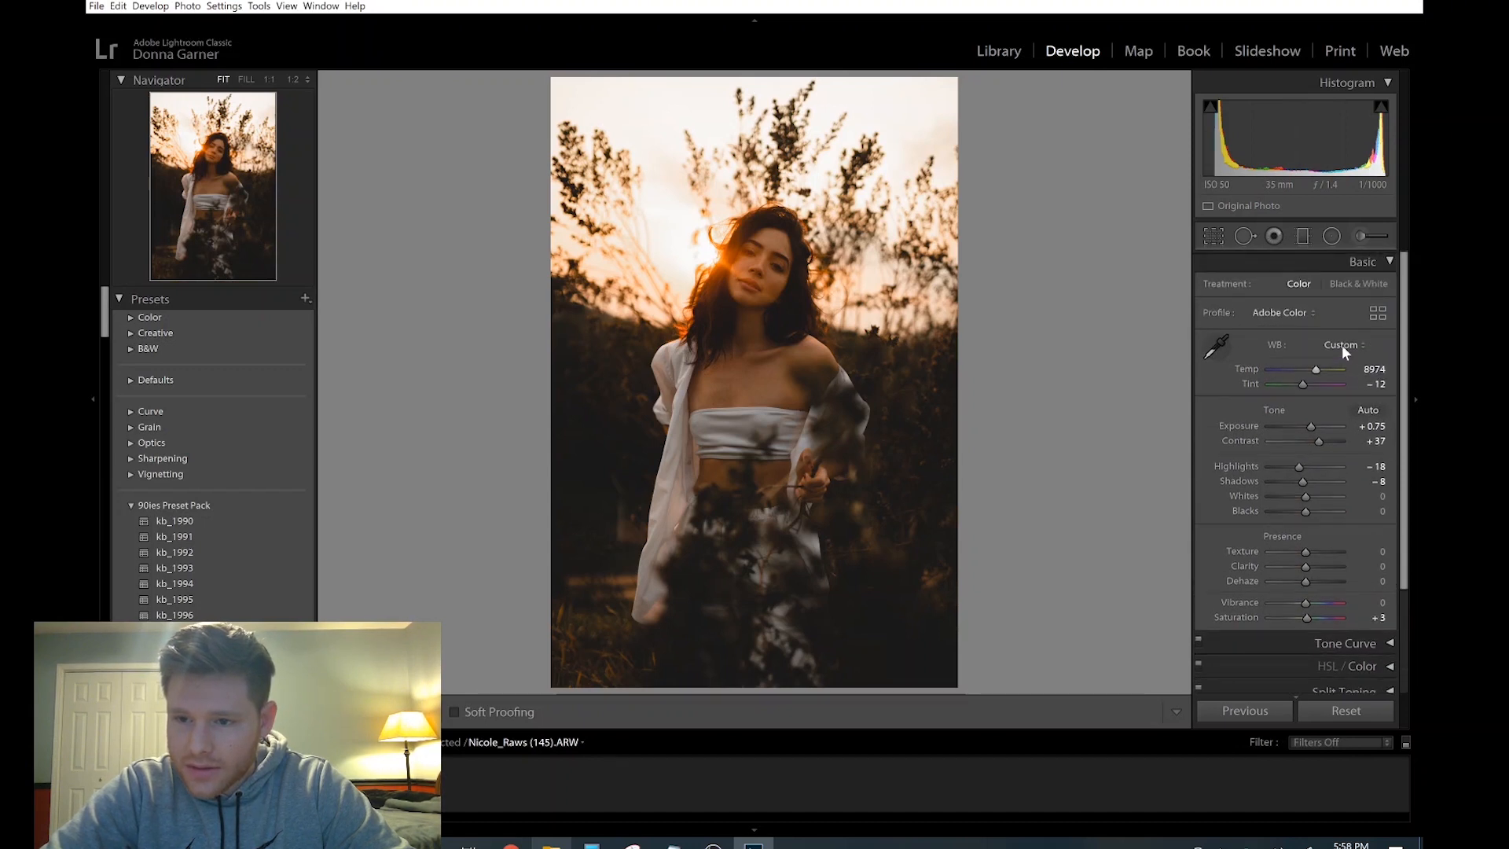
{"action": "left_click", "coordinate": [1377, 265]}
{"action": "left_click", "coordinate": [1380, 267]}
{"action": "left_click", "coordinate": [1380, 266]}
{"action": "left_click", "coordinate": [1372, 337]}
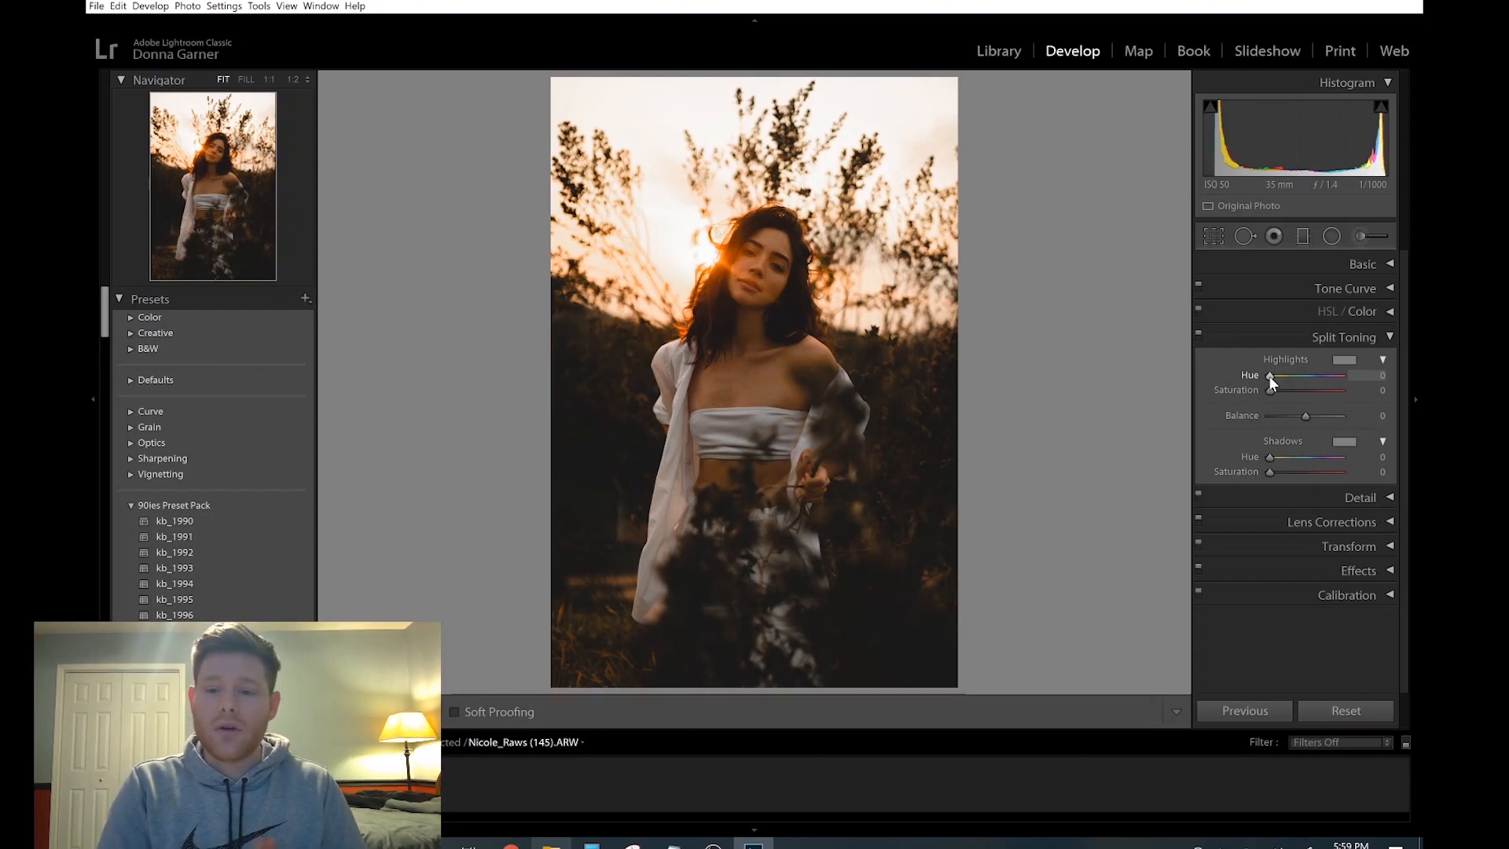
Try a green highlight tint with hue 106 and saturation 19, comparing the subject's face with split toning off and on.
{"action": "mouse_move", "coordinate": [1274, 379]}
{"action": "left_mouse_down"}
{"action": "mouse_move", "coordinate": [1289, 380]}
{"action": "mouse_move", "coordinate": [1281, 394]}
{"action": "left_mouse_up"}
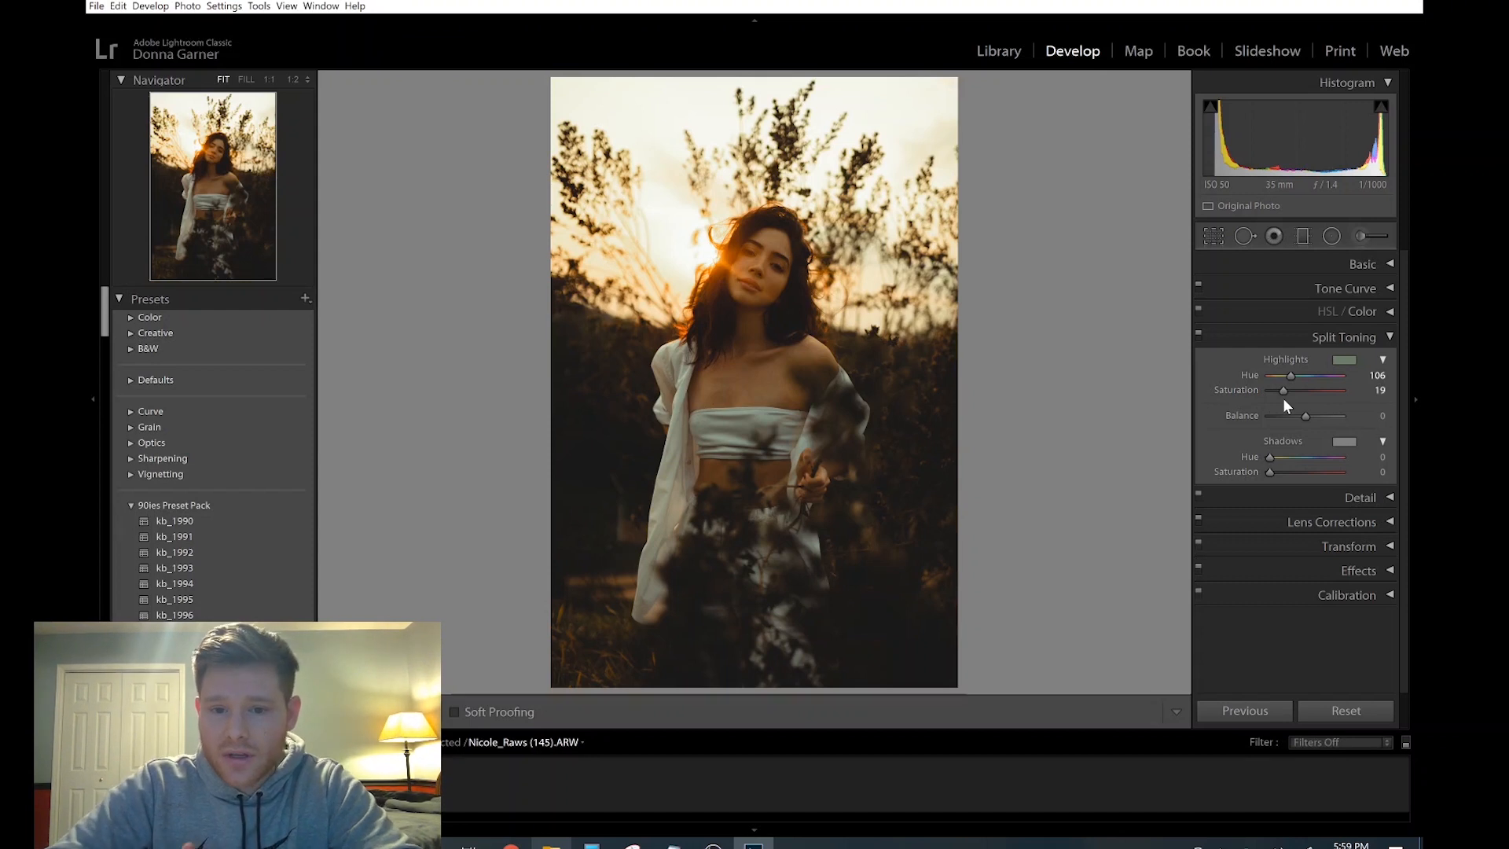
{"action": "left_click", "coordinate": [763, 263]}
{"action": "left_click_drag", "start_coordinate": [732, 325], "coordinate": [732, 450]}
{"action": "left_click", "coordinate": [769, 414]}
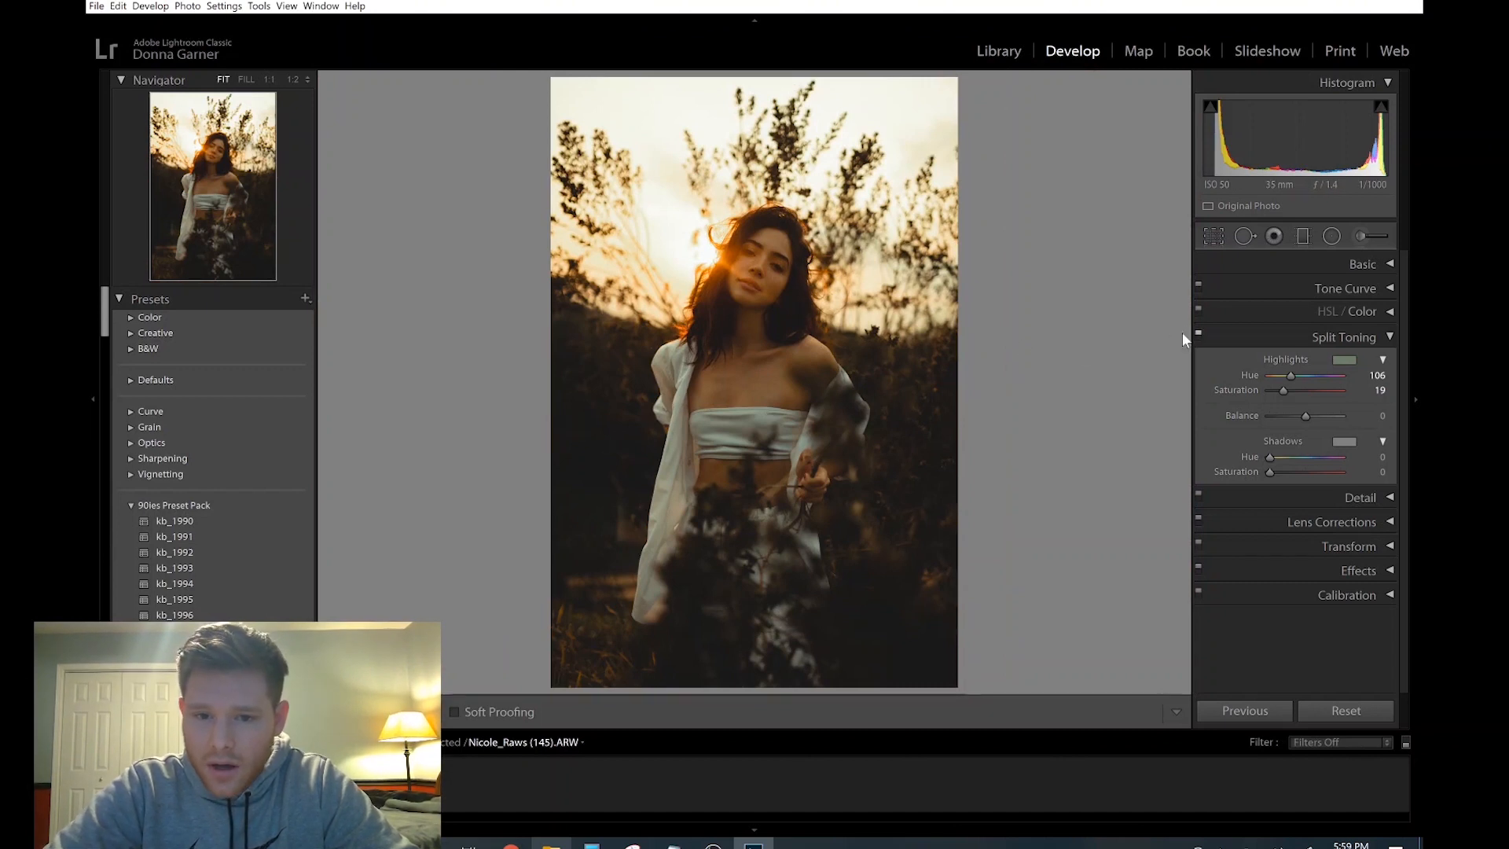
{"action": "key", "text": "z"}
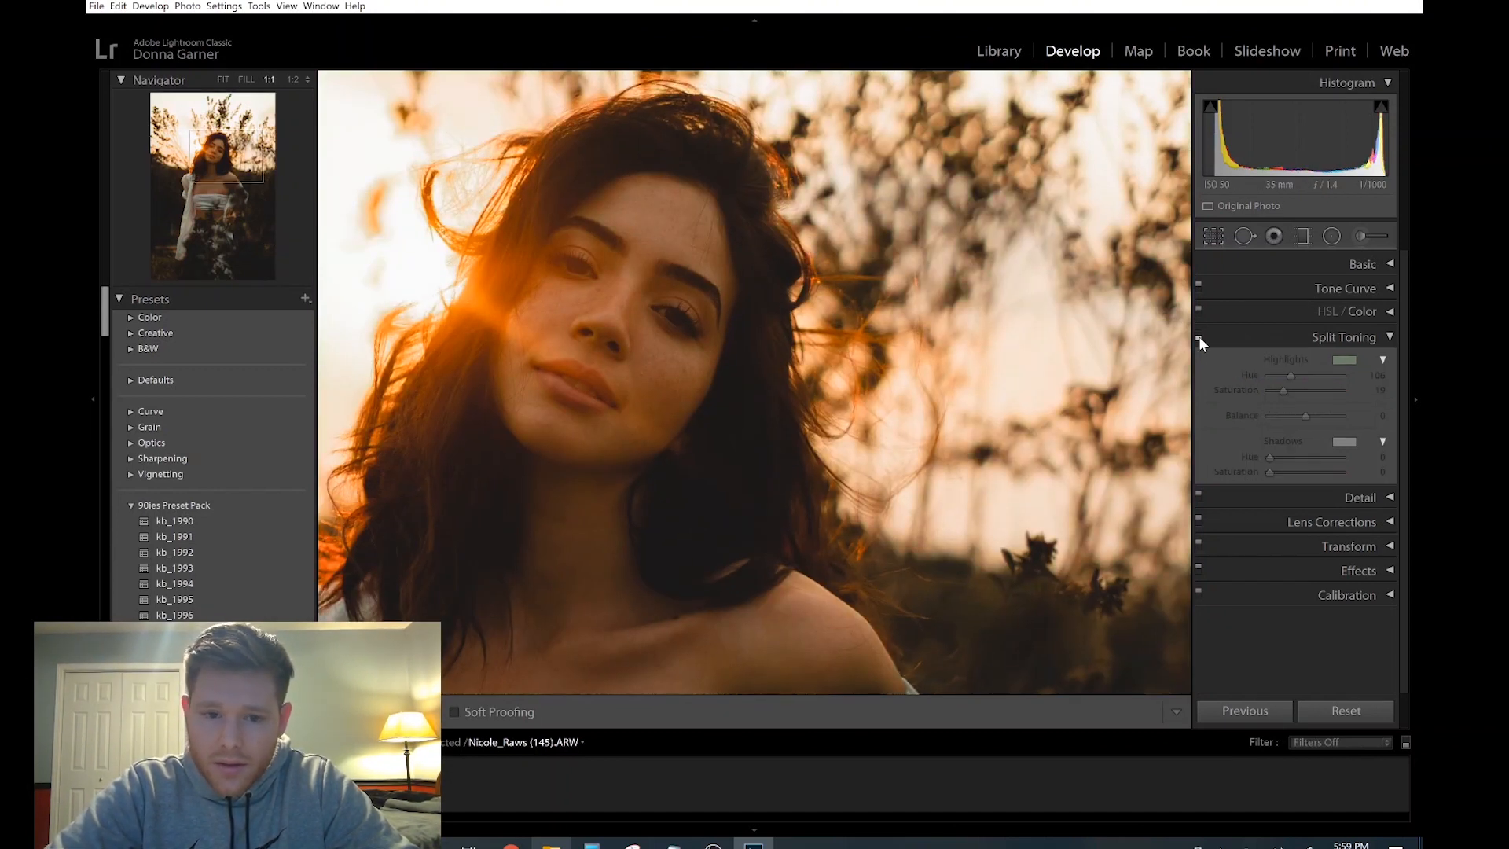
{"action": "left_click", "coordinate": [995, 399]}
{"action": "left_click", "coordinate": [994, 400]}
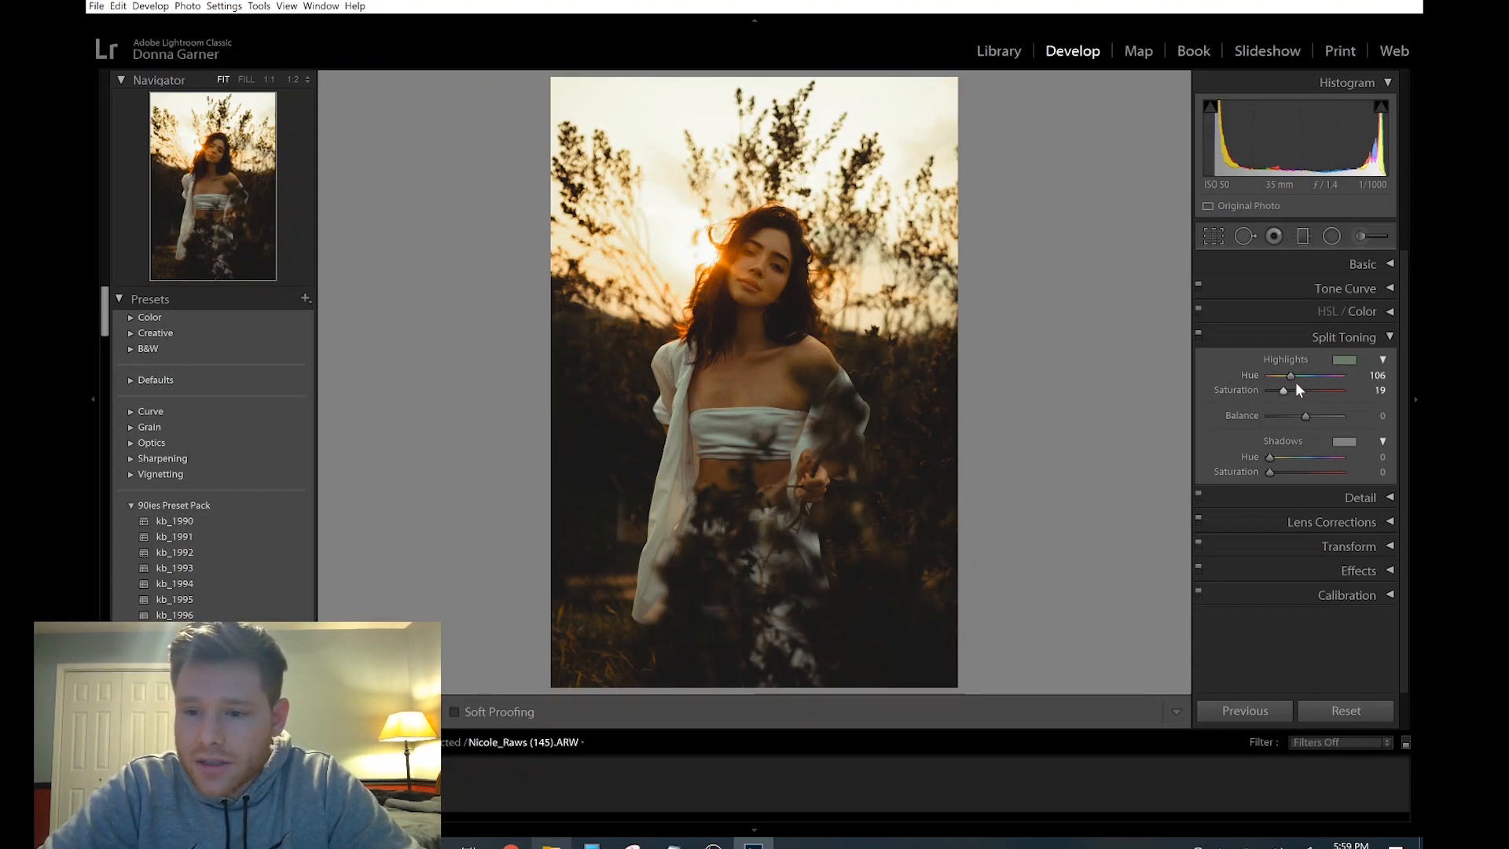
Set the split-toning highlights to hue 50 and saturation 20, and compare the face and whole photo with the effect off and on.
{"action": "left_click_drag", "start_coordinate": [1289, 374], "coordinate": [1281, 379]}
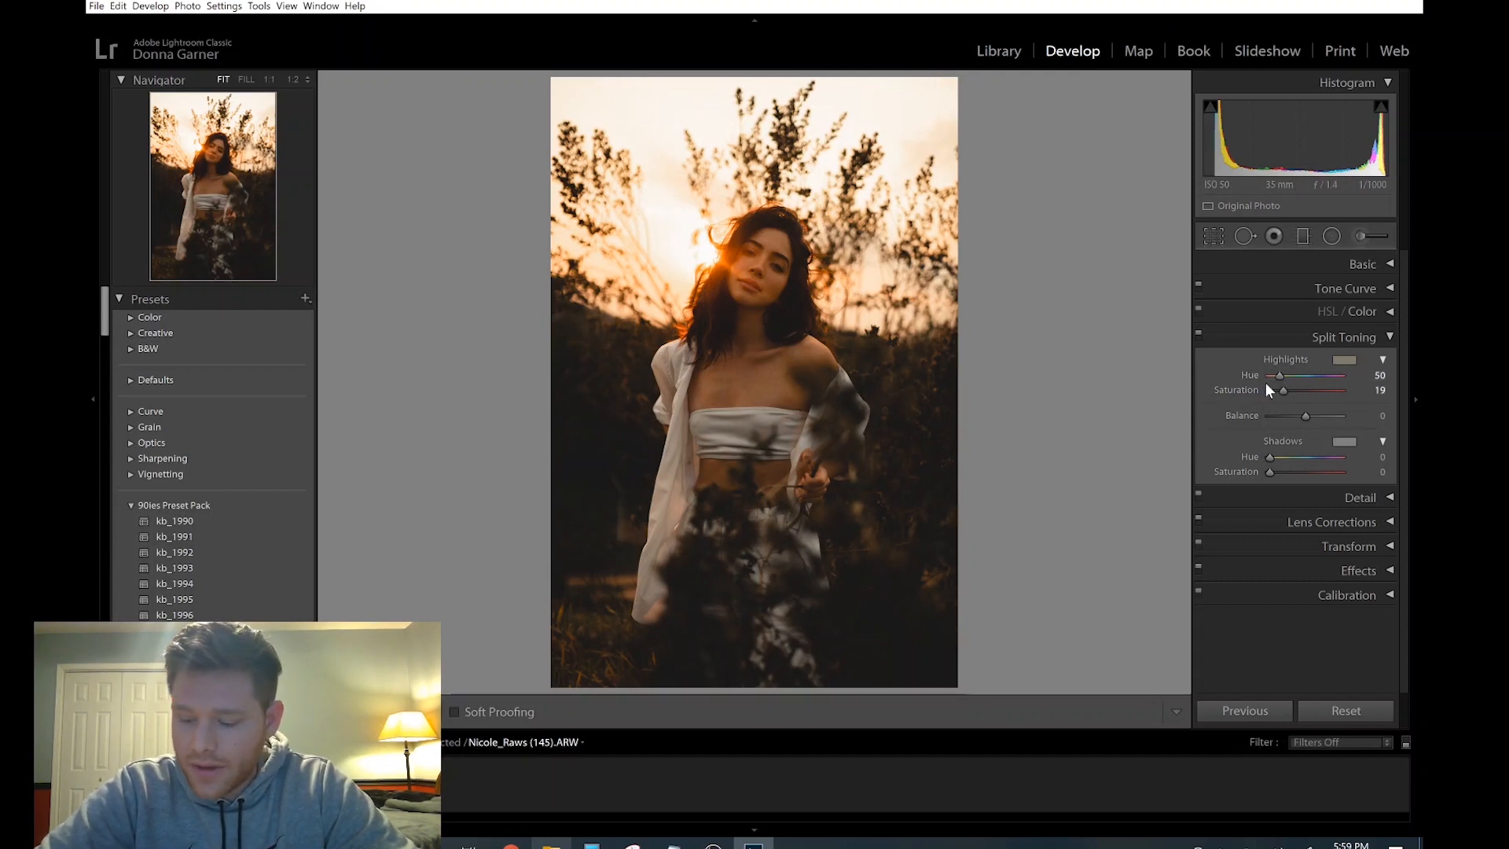
{"action": "left_click_drag", "start_coordinate": [1284, 389], "coordinate": [1355, 388]}
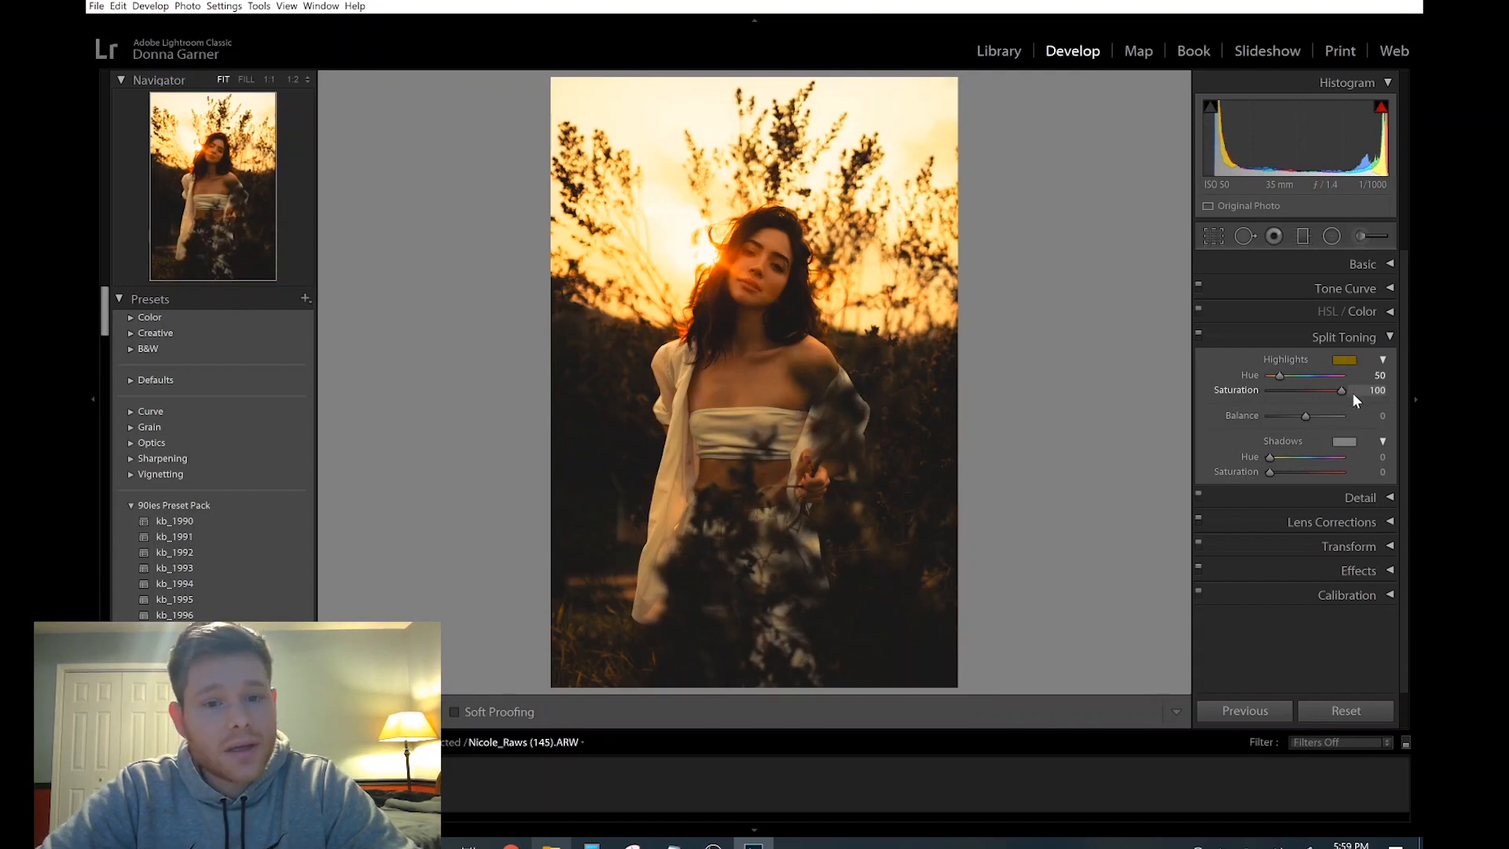
{"action": "left_click_drag", "start_coordinate": [1347, 398], "coordinate": [1281, 403]}
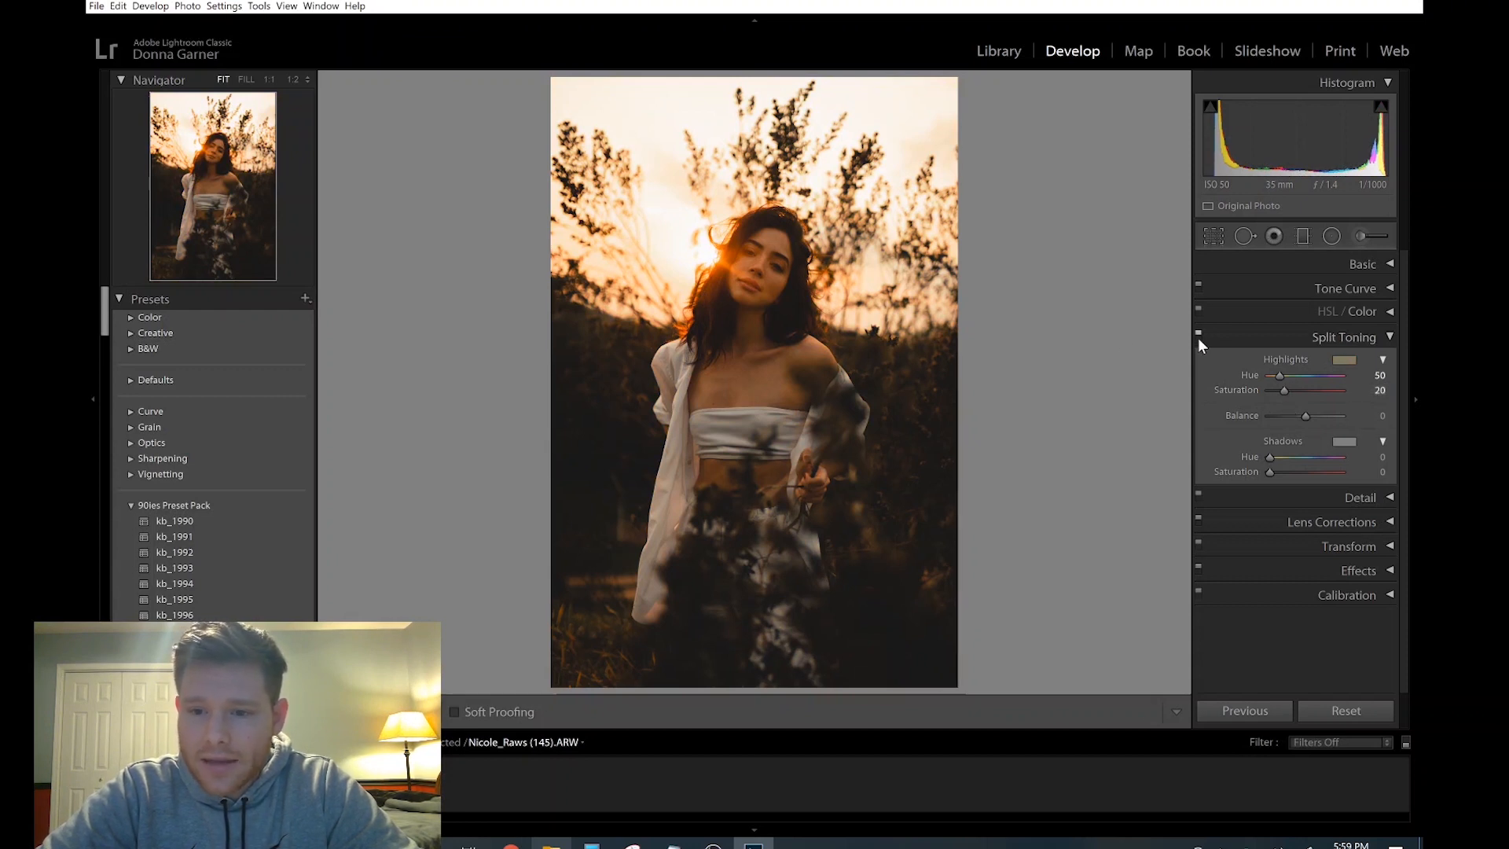
{"action": "left_click", "coordinate": [738, 249]}
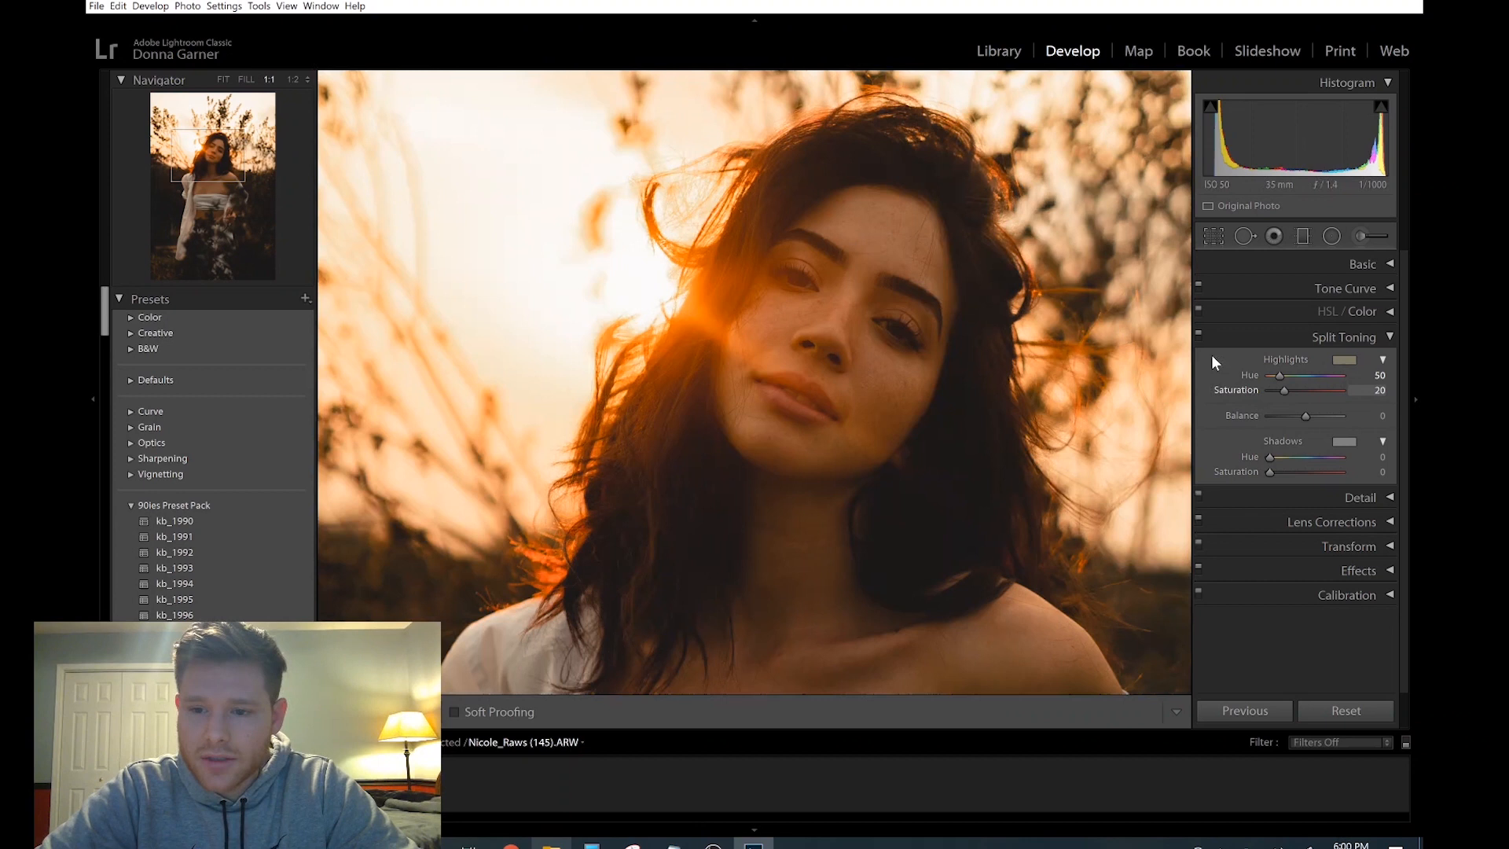
{"action": "left_click", "coordinate": [1199, 334]}
{"action": "left_click", "coordinate": [1199, 334]}
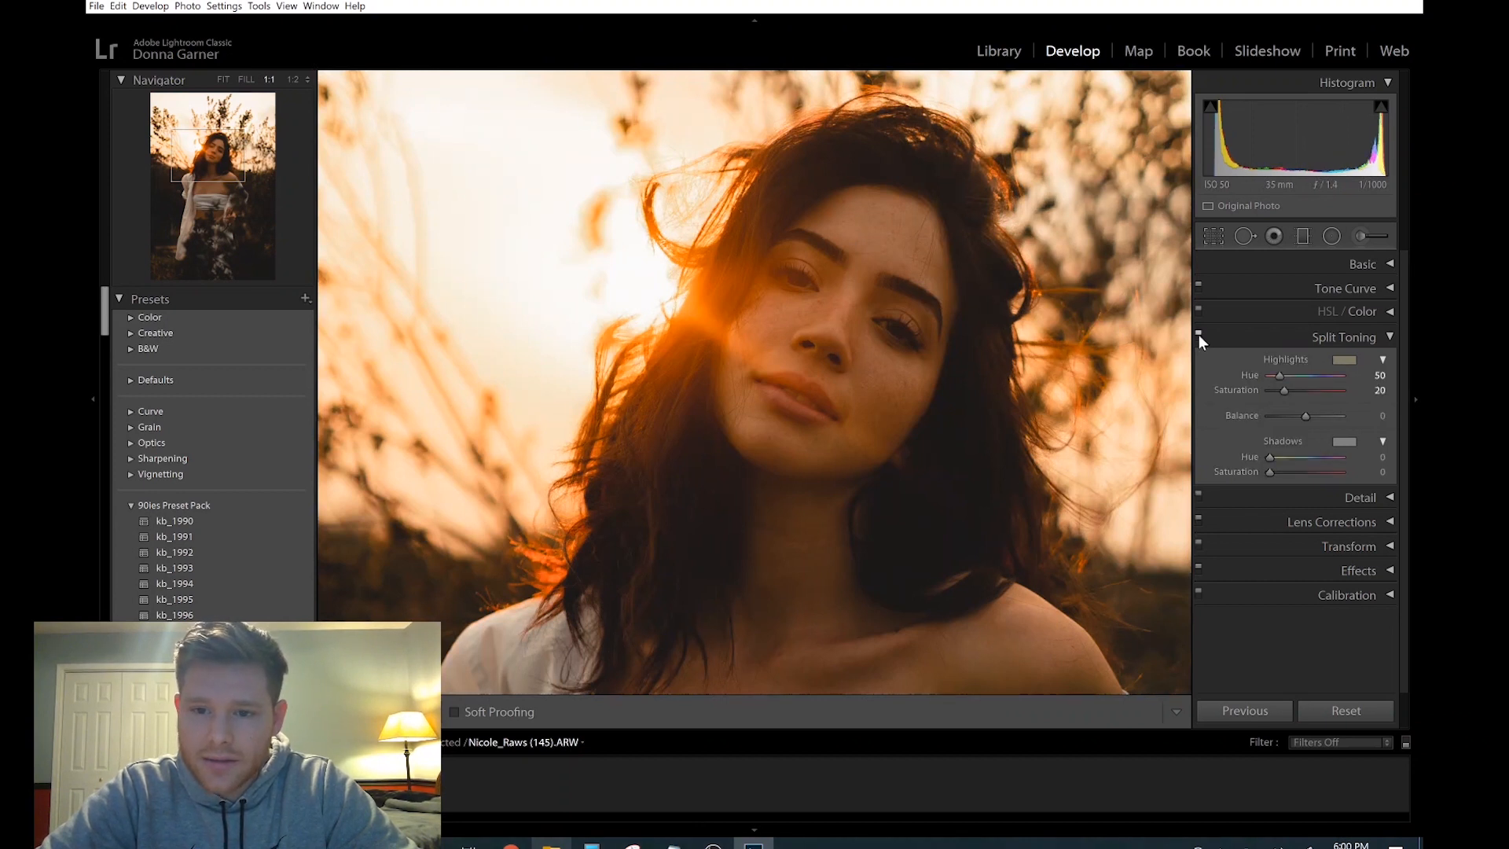
{"action": "key", "text": "z"}
{"action": "left_click", "coordinate": [1199, 332]}
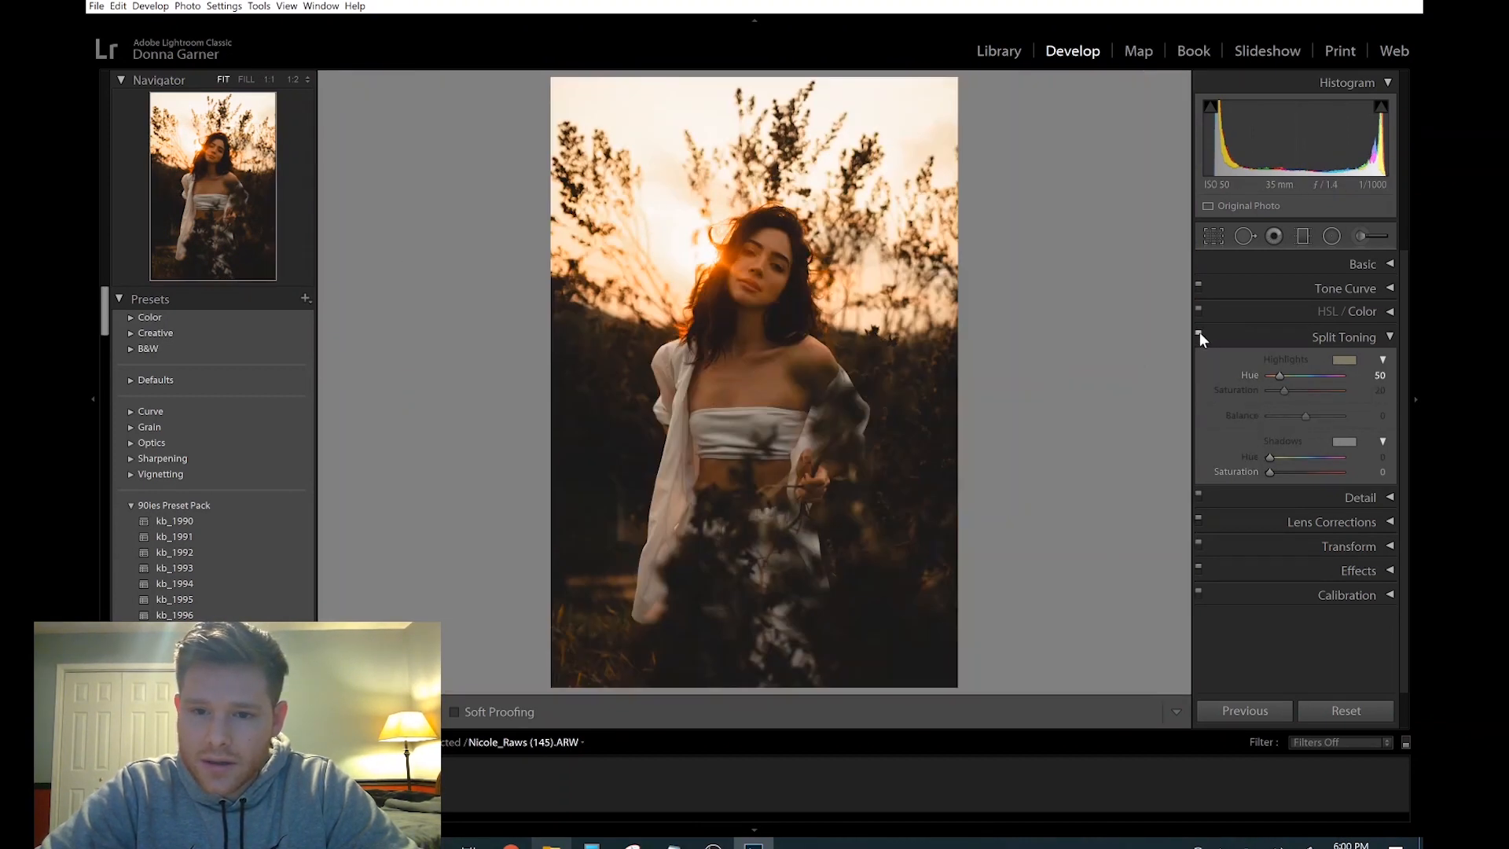
{"action": "left_click", "coordinate": [1199, 332]}
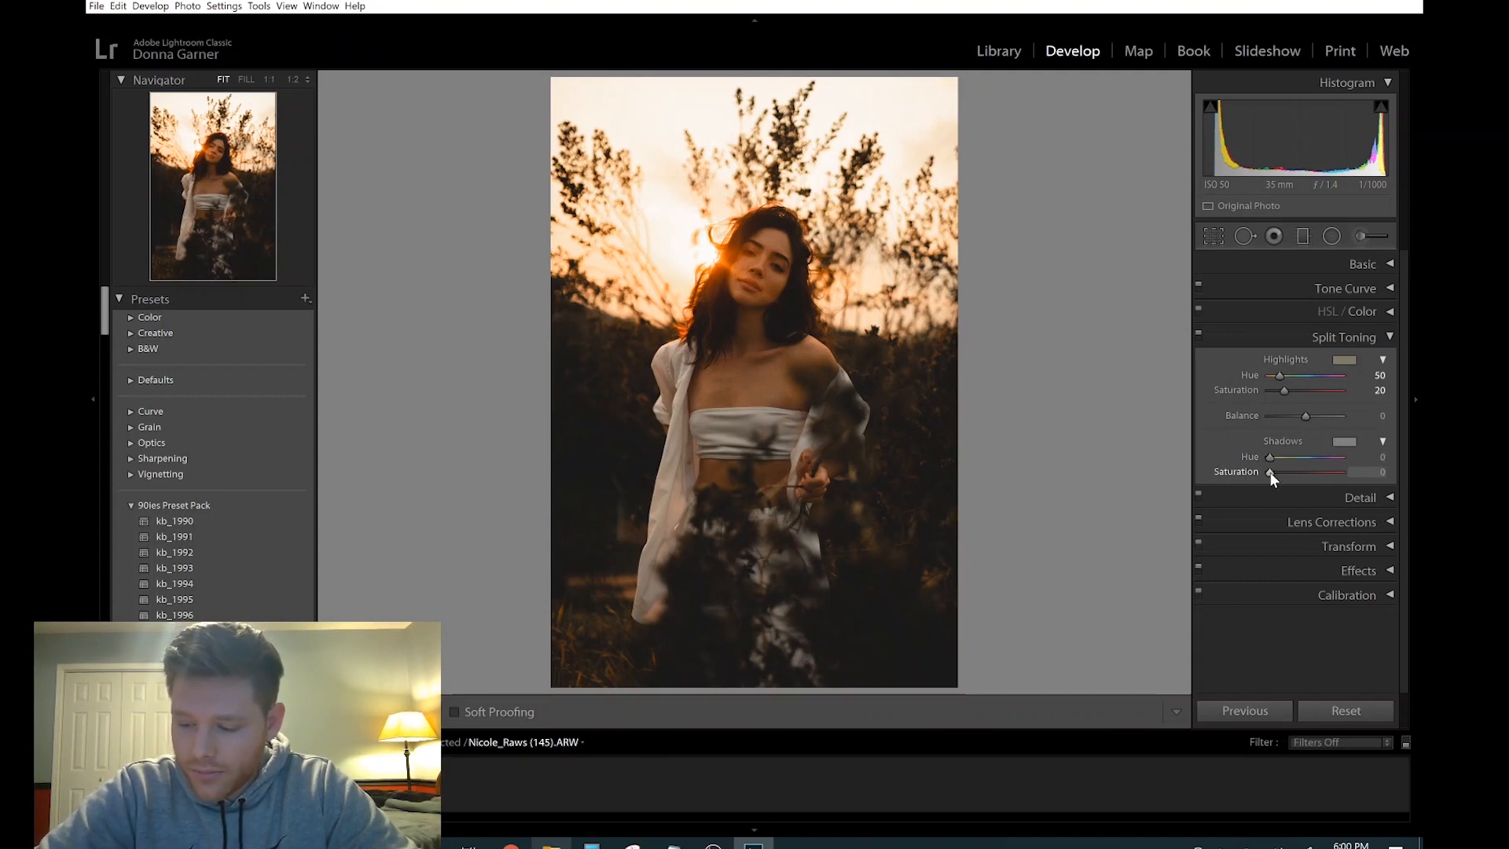
Tint the split-toning shadows with hue 259 and saturation 10.
{"action": "left_click_drag", "start_coordinate": [1271, 473], "coordinate": [1282, 478]}
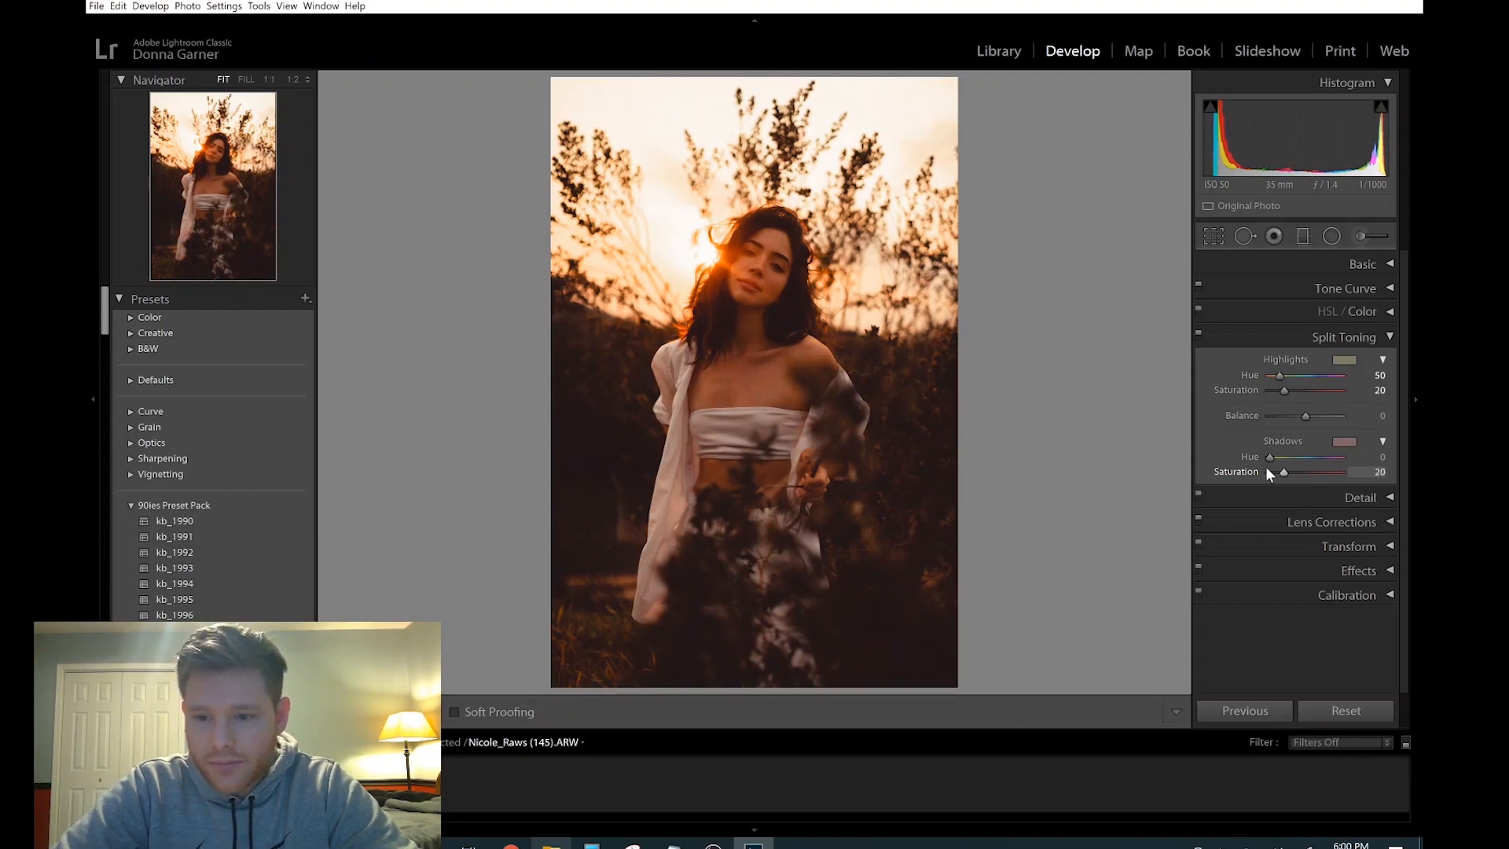
{"action": "left_click", "coordinate": [1270, 459]}
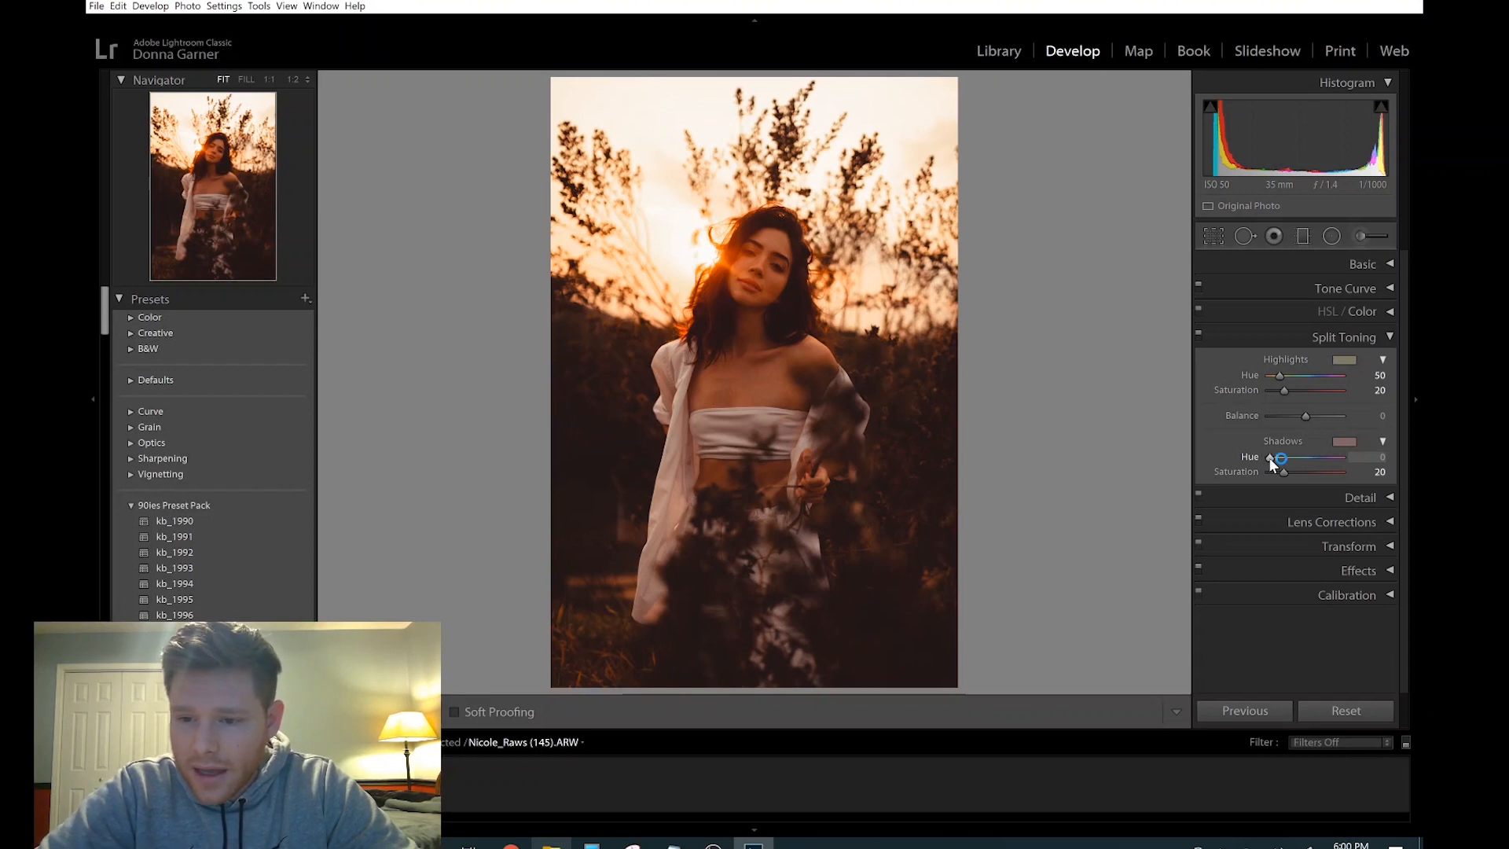
{"action": "mouse_move", "coordinate": [1270, 459]}
{"action": "left_mouse_down"}
{"action": "mouse_move", "coordinate": [1286, 472]}
{"action": "mouse_move", "coordinate": [1300, 455]}
{"action": "left_mouse_up"}
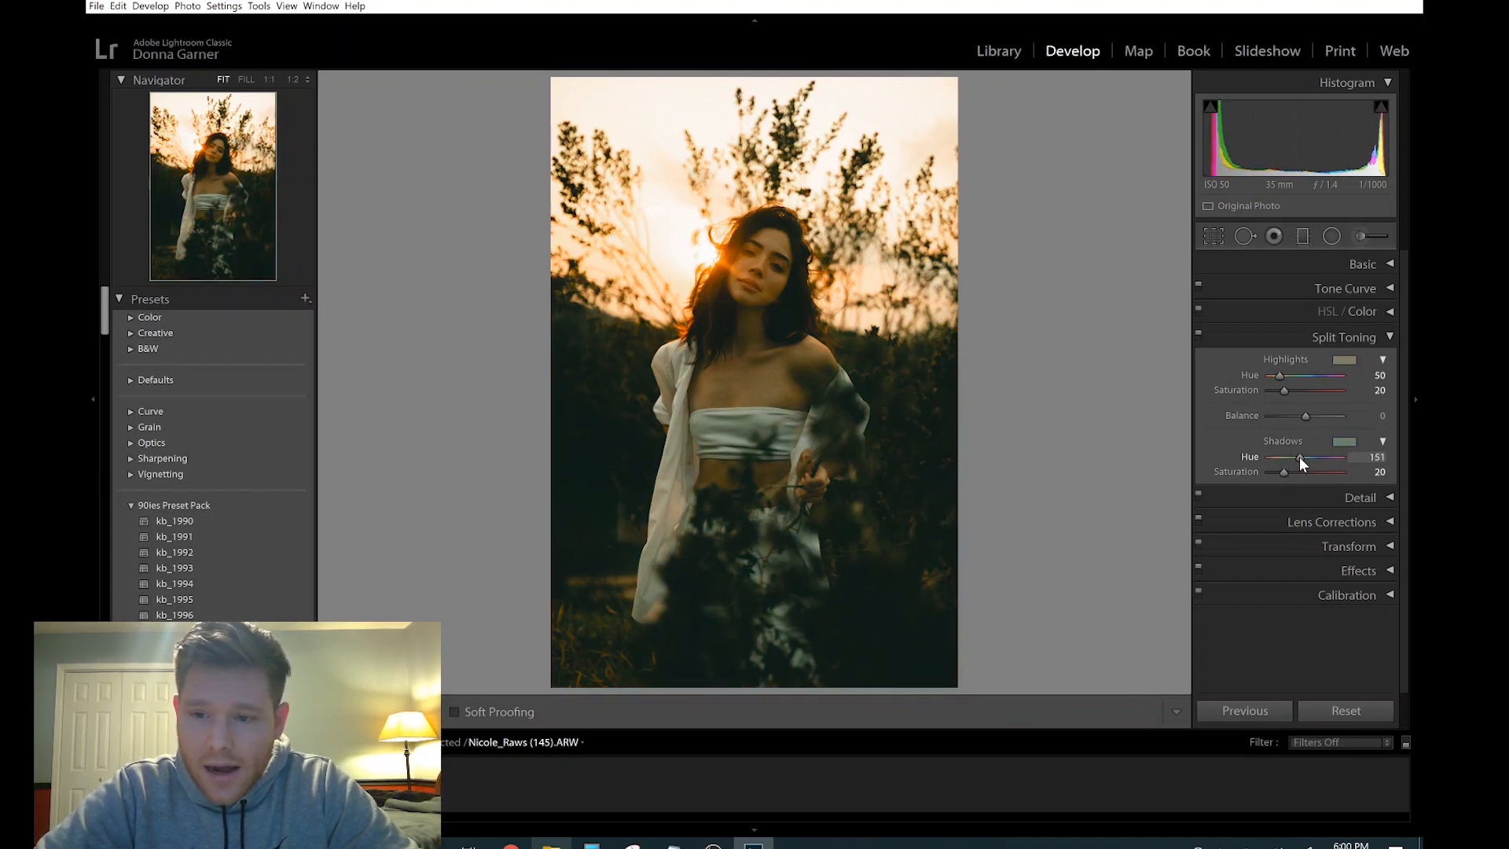
{"action": "mouse_move", "coordinate": [1300, 456]}
{"action": "left_mouse_down"}
{"action": "mouse_move", "coordinate": [1317, 464]}
{"action": "mouse_move", "coordinate": [1289, 464]}
{"action": "mouse_move", "coordinate": [1312, 464]}
{"action": "left_mouse_up"}
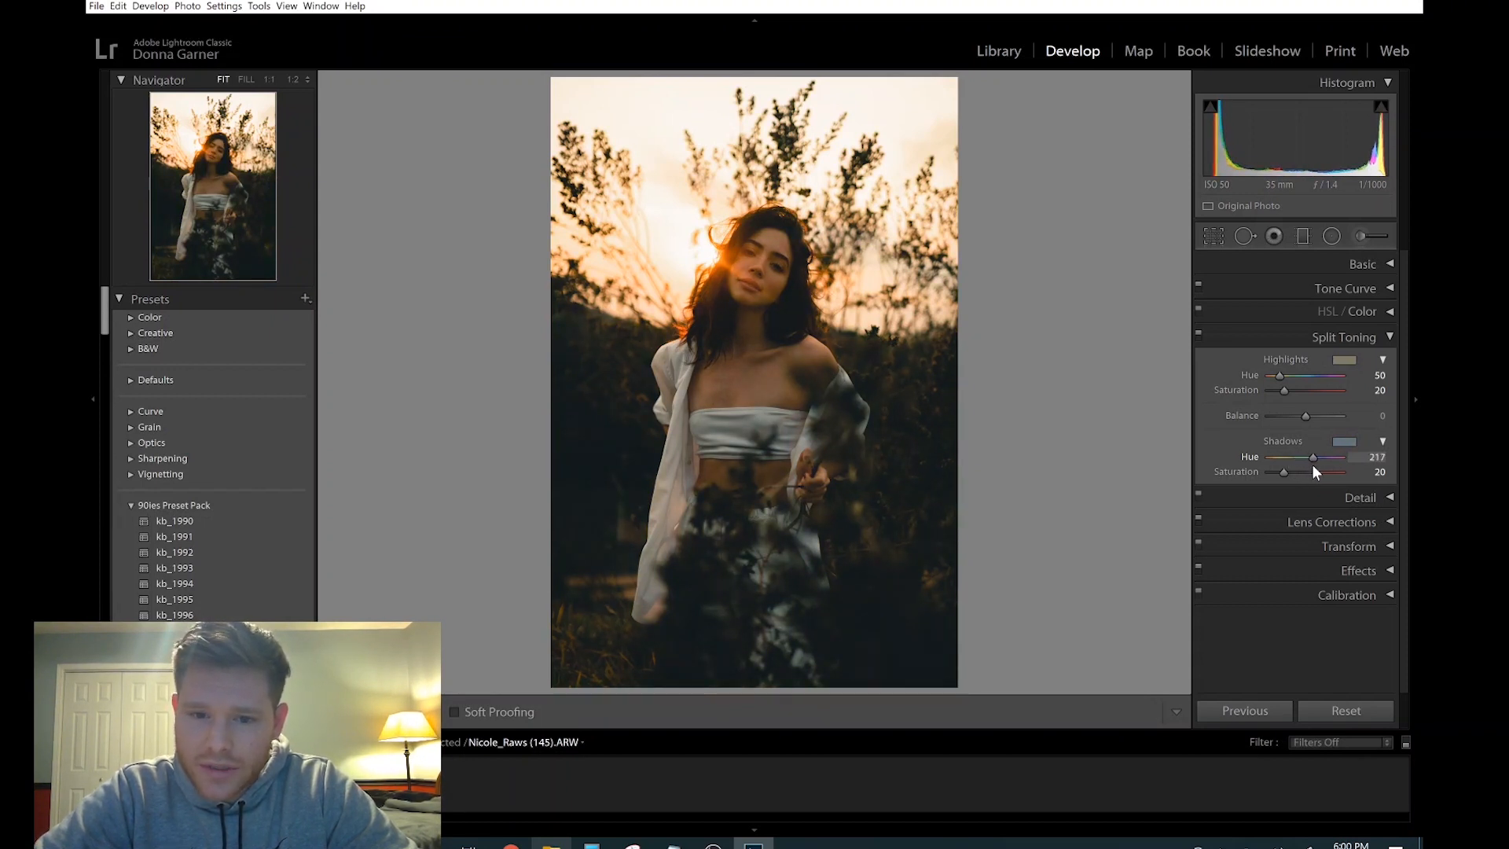
{"action": "left_click_drag", "start_coordinate": [1312, 464], "coordinate": [1316, 458]}
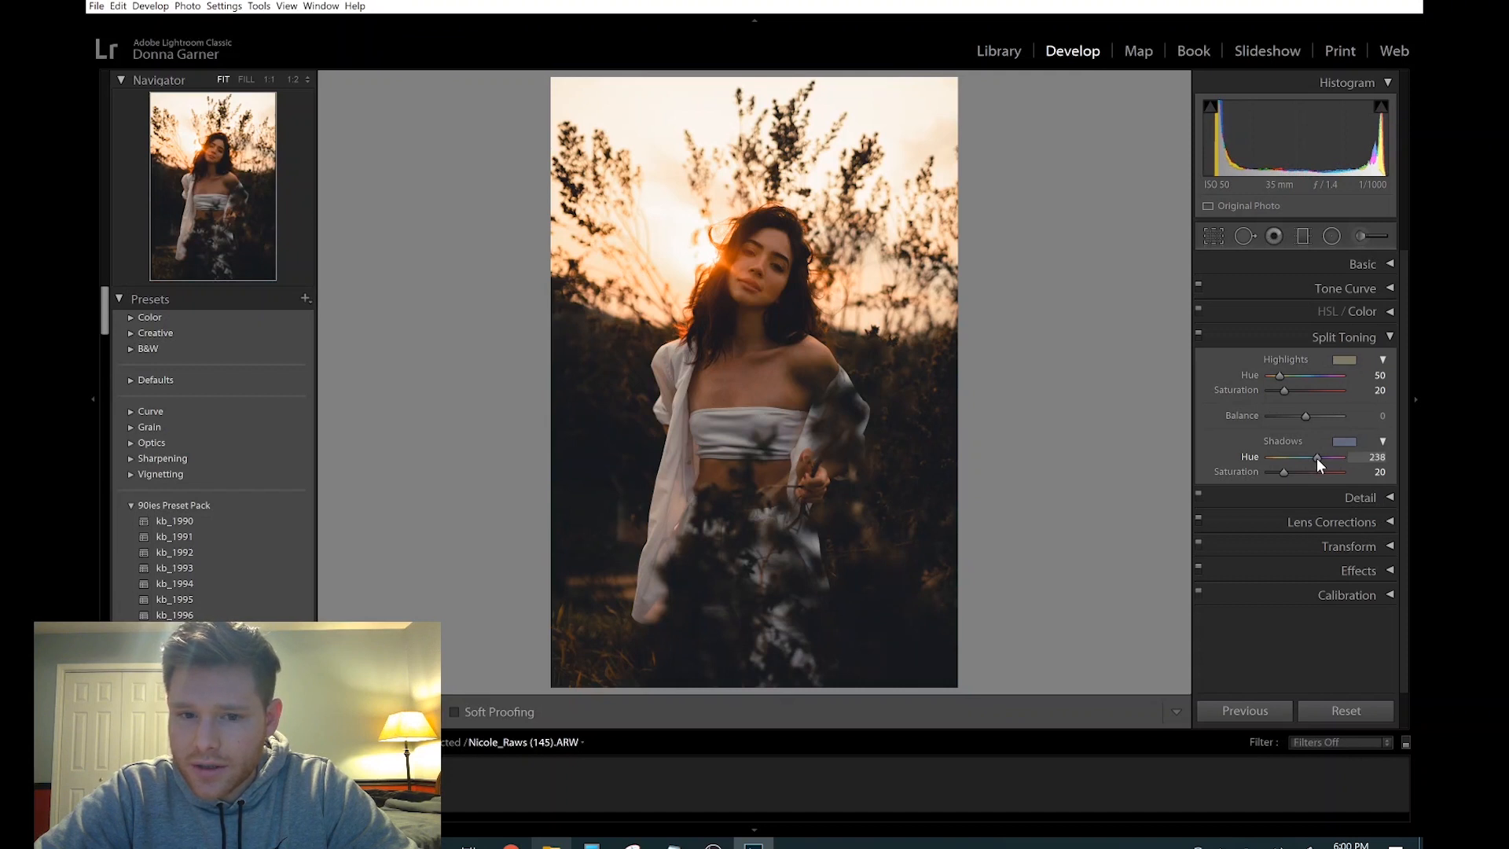
{"action": "left_click_drag", "start_coordinate": [1318, 456], "coordinate": [1320, 456]}
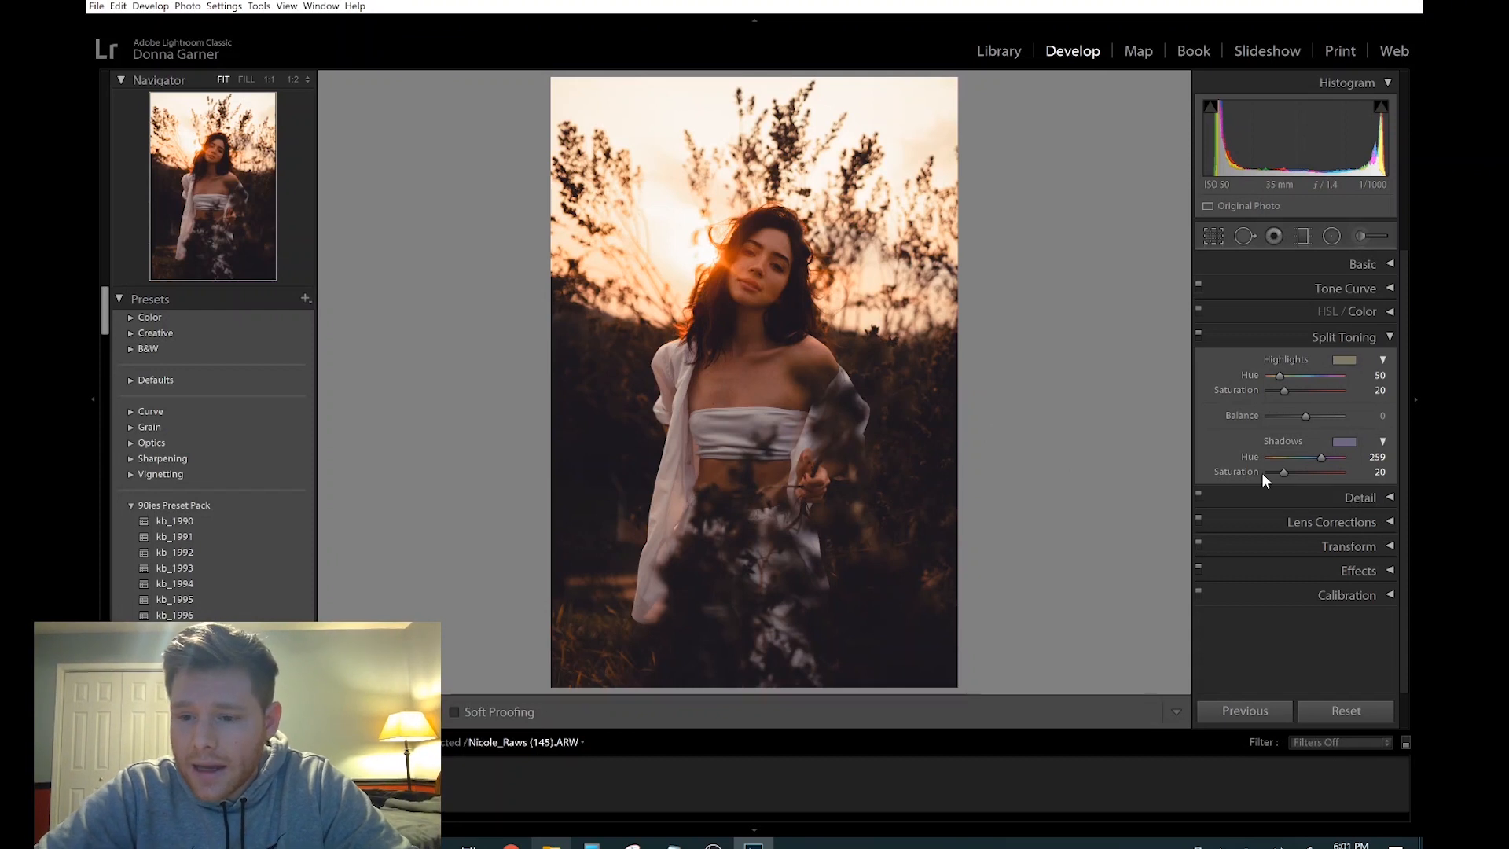
{"action": "left_click_drag", "start_coordinate": [1285, 471], "coordinate": [1283, 471]}
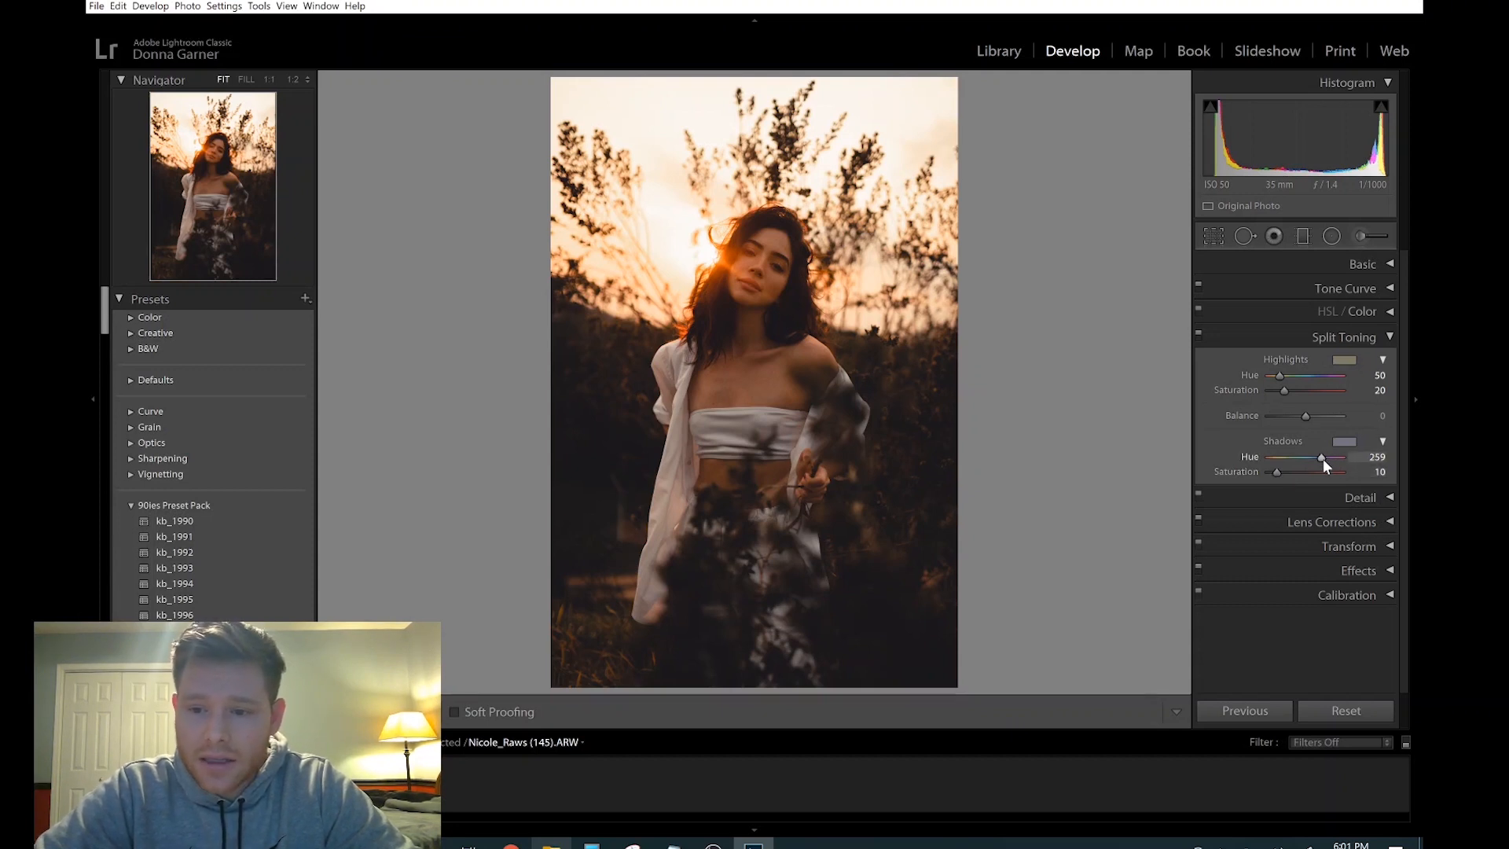
Compare the whole photo and a close-up of the shoulder and shirt with split toning off and on.
{"action": "left_click", "coordinate": [1200, 336]}
{"action": "left_click", "coordinate": [1200, 336]}
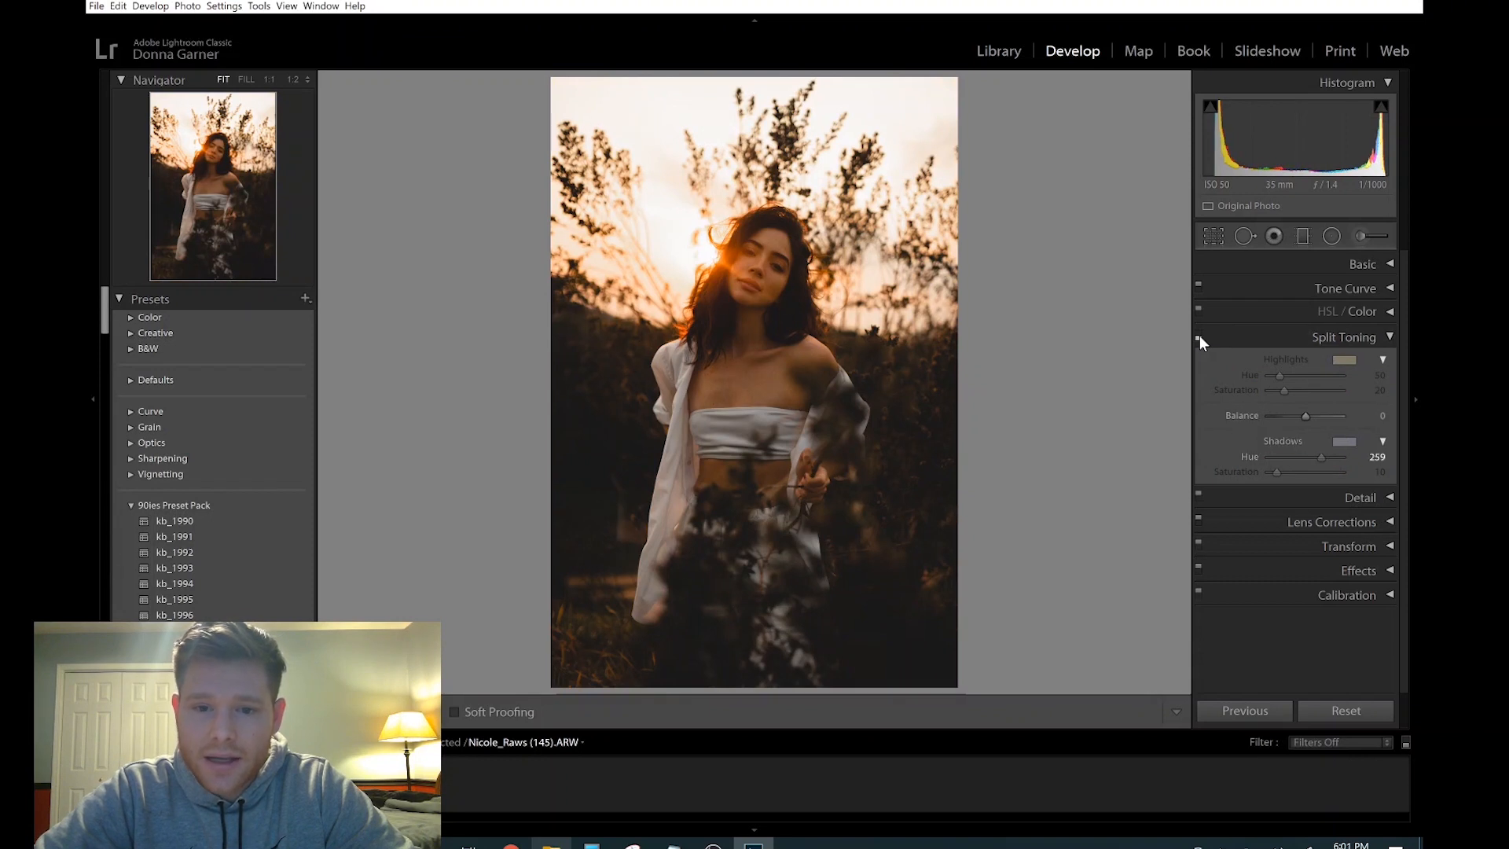
{"action": "left_click", "coordinate": [1199, 336]}
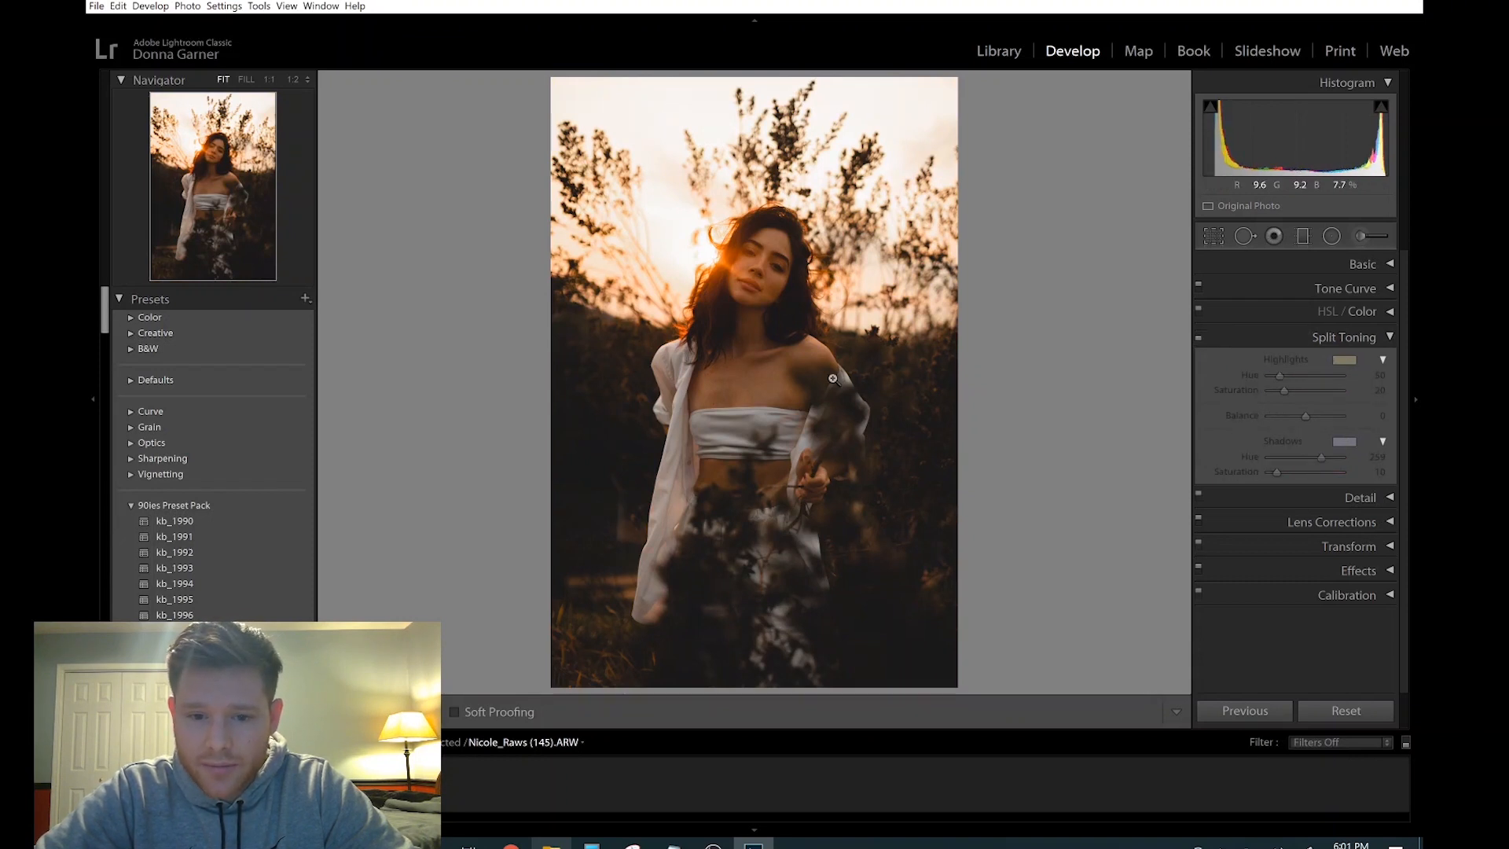
{"action": "left_click", "coordinate": [799, 393]}
{"action": "left_click_drag", "start_coordinate": [987, 350], "coordinate": [878, 288]}
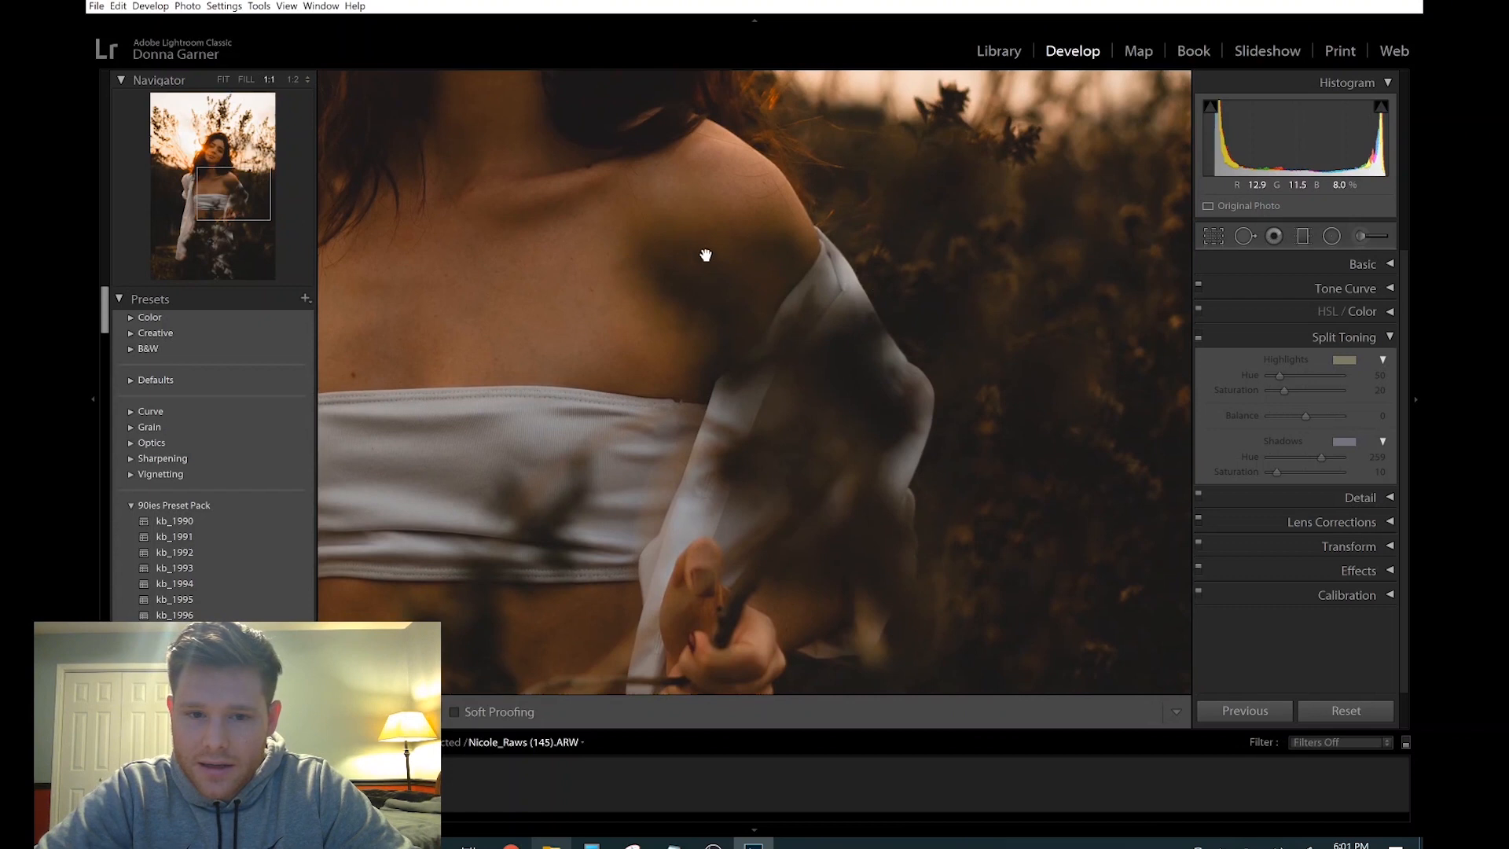
{"action": "left_click", "coordinate": [1199, 337]}
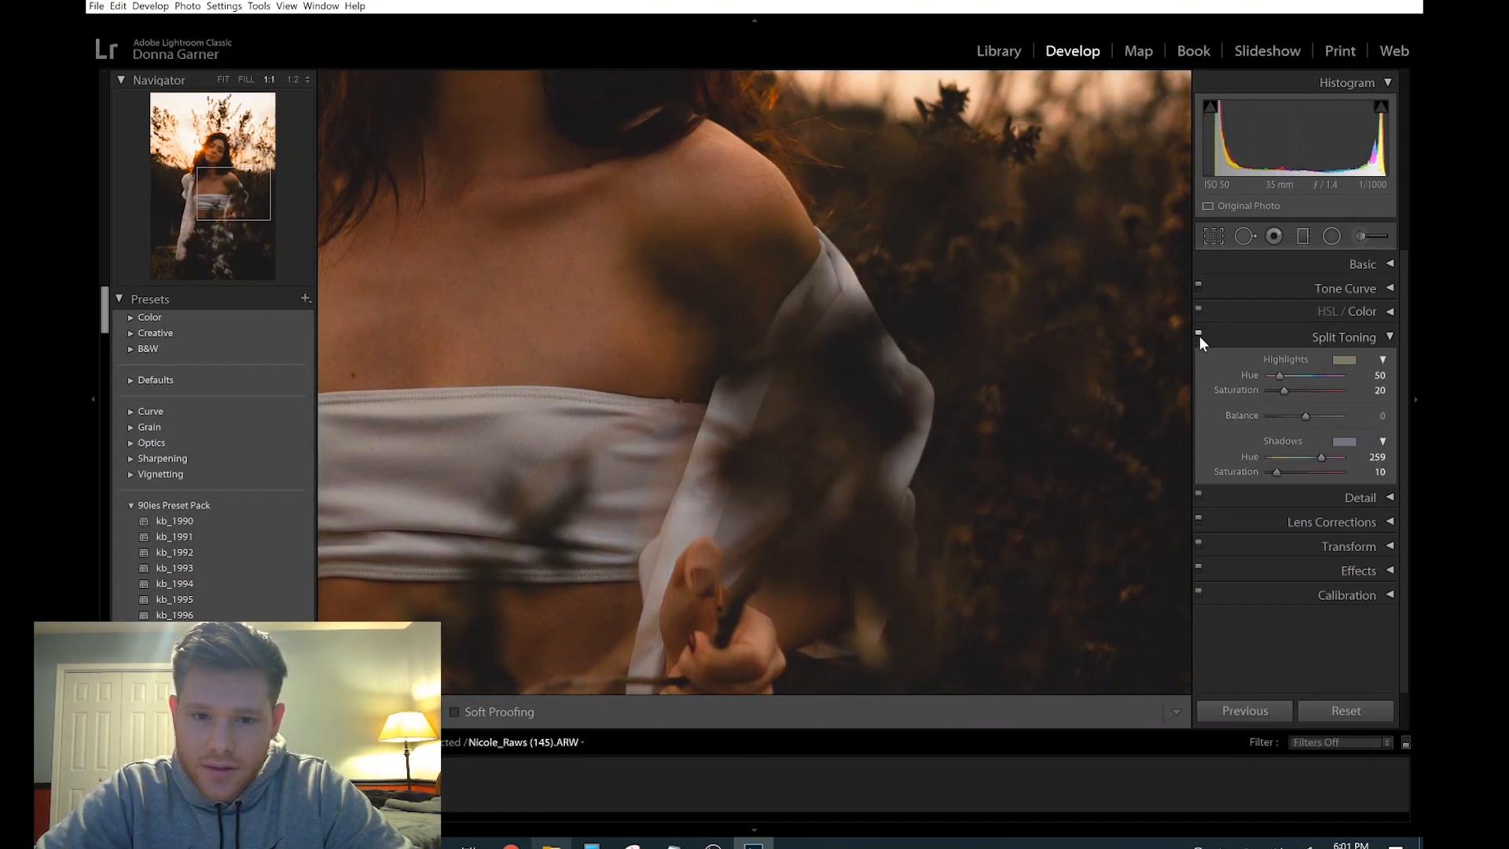
{"action": "left_click", "coordinate": [1199, 336]}
{"action": "left_click", "coordinate": [1199, 336]}
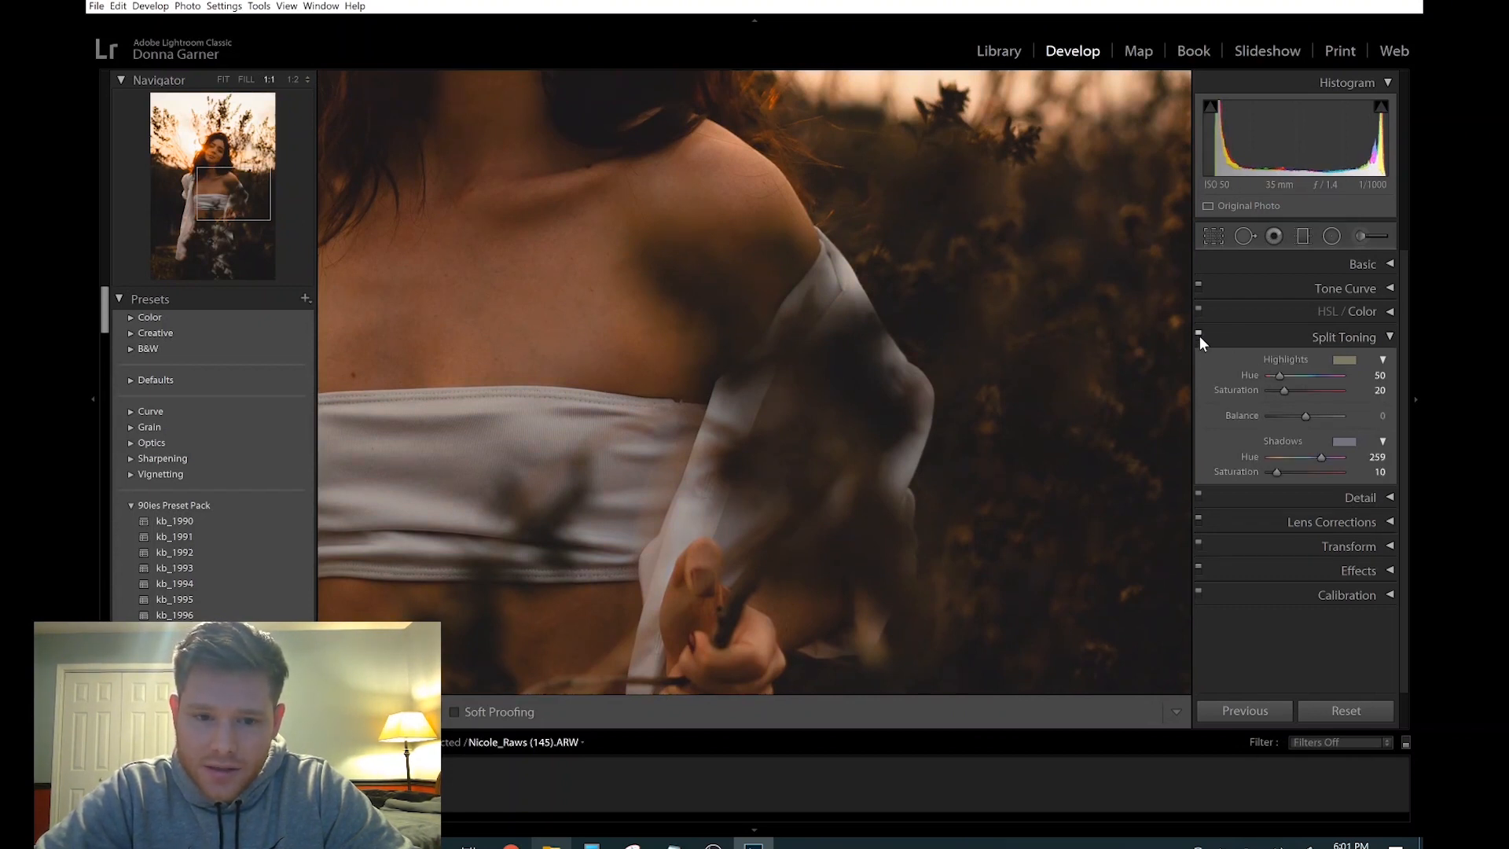
{"action": "left_click", "coordinate": [886, 545]}
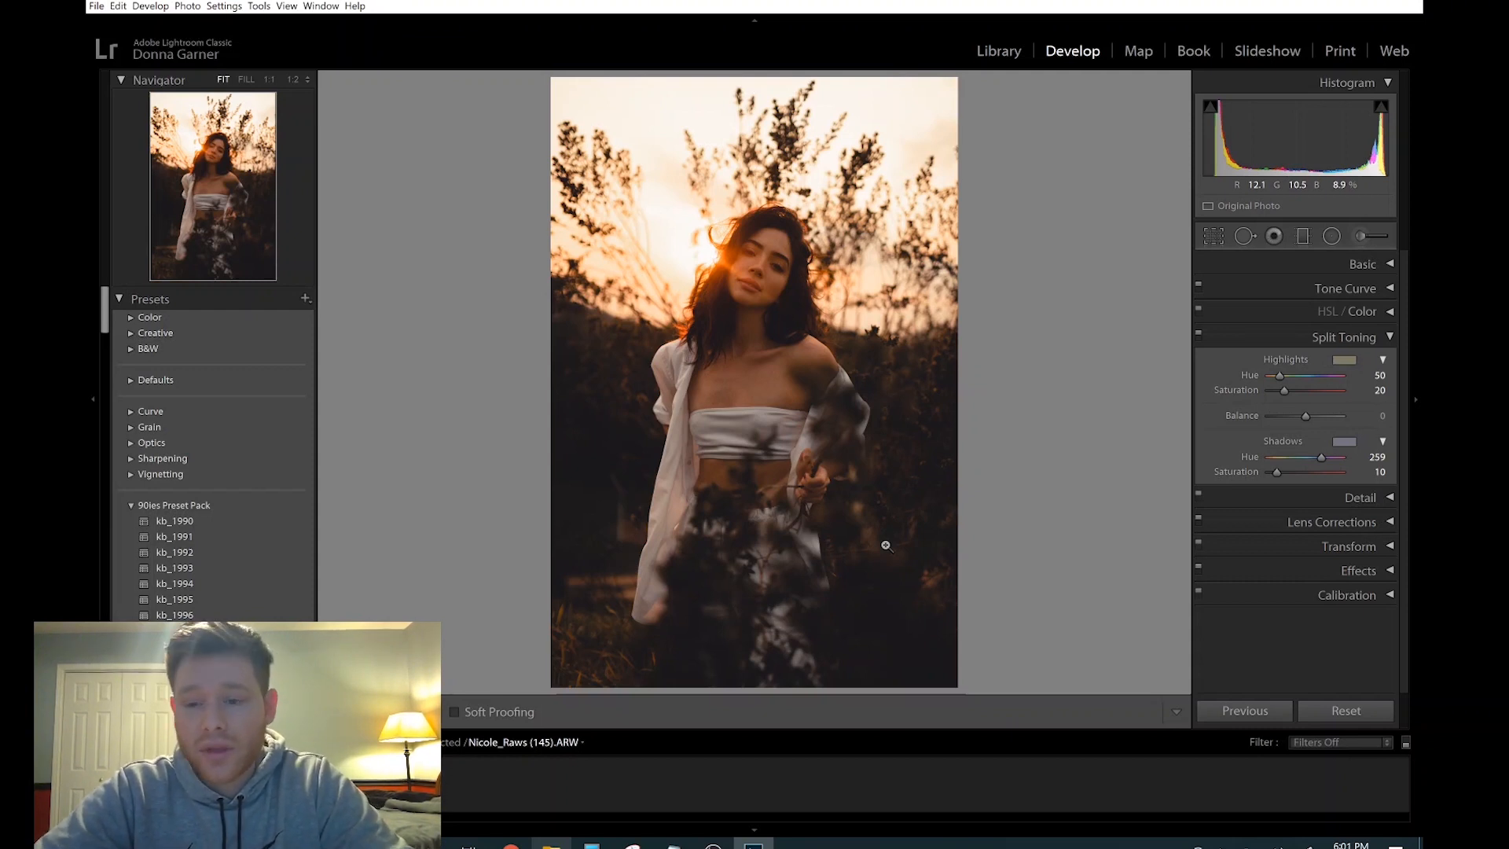
Open the Detail section and set the sharpening amount to 72 and radius to 1.6, checking the subject's face up close.
{"action": "left_click", "coordinate": [1367, 497]}
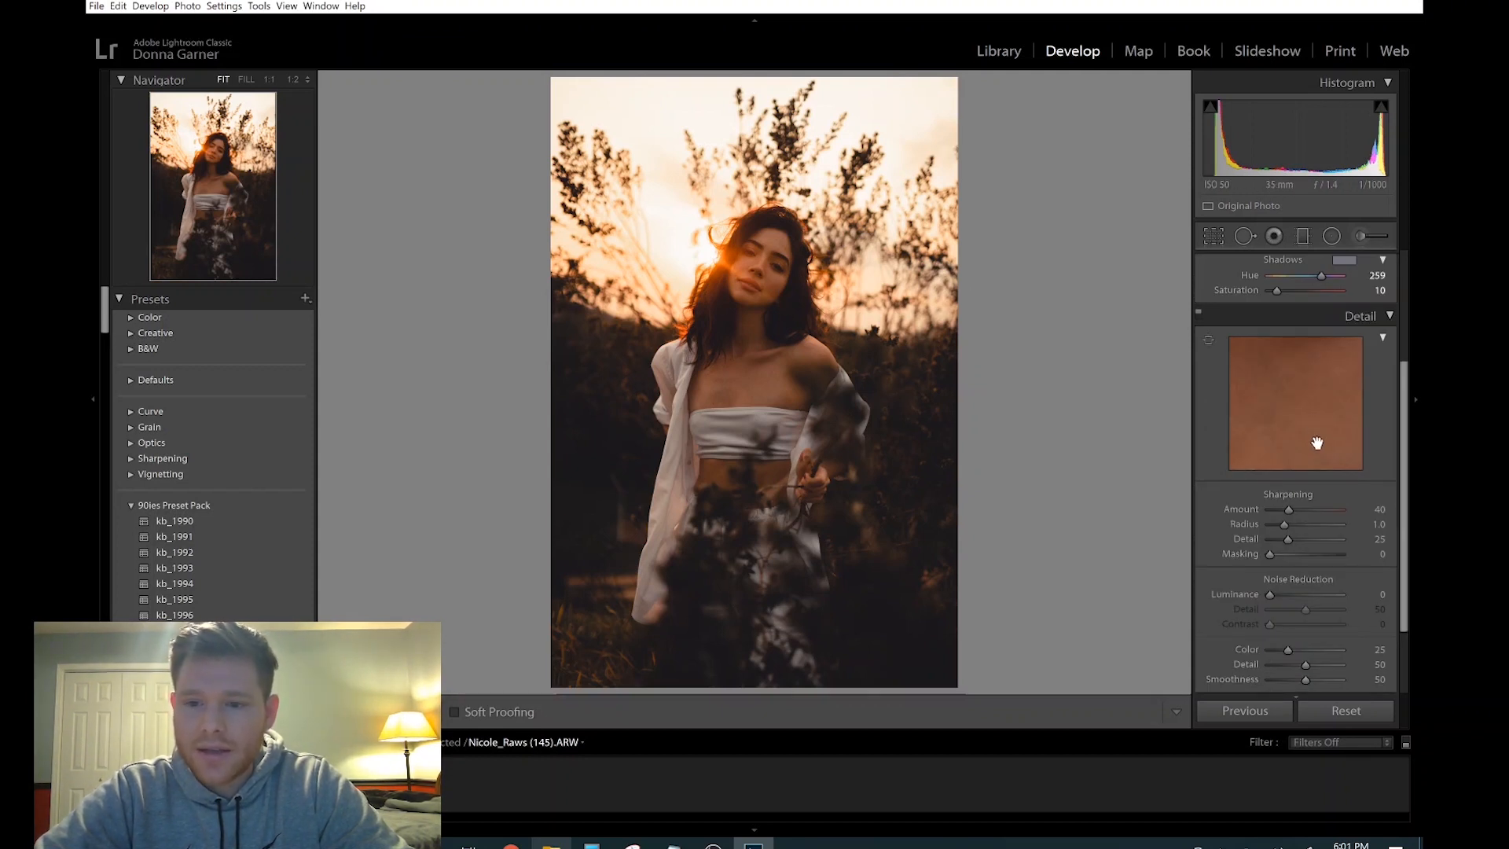
{"action": "scroll", "coordinate": [1286, 478], "scroll_direction": "down", "scroll_amount": 3}
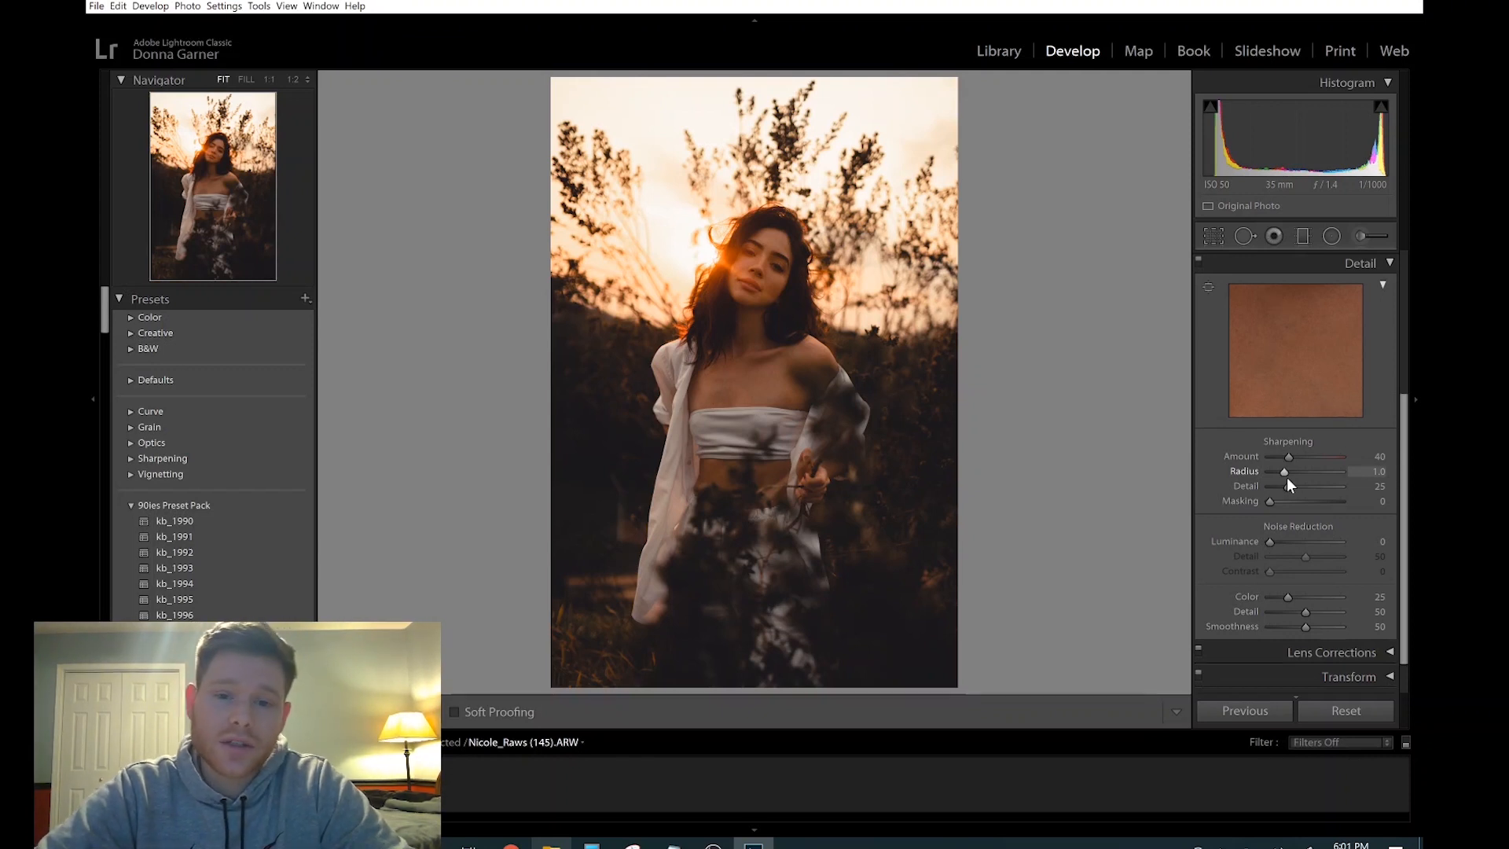
{"action": "left_click", "coordinate": [776, 265]}
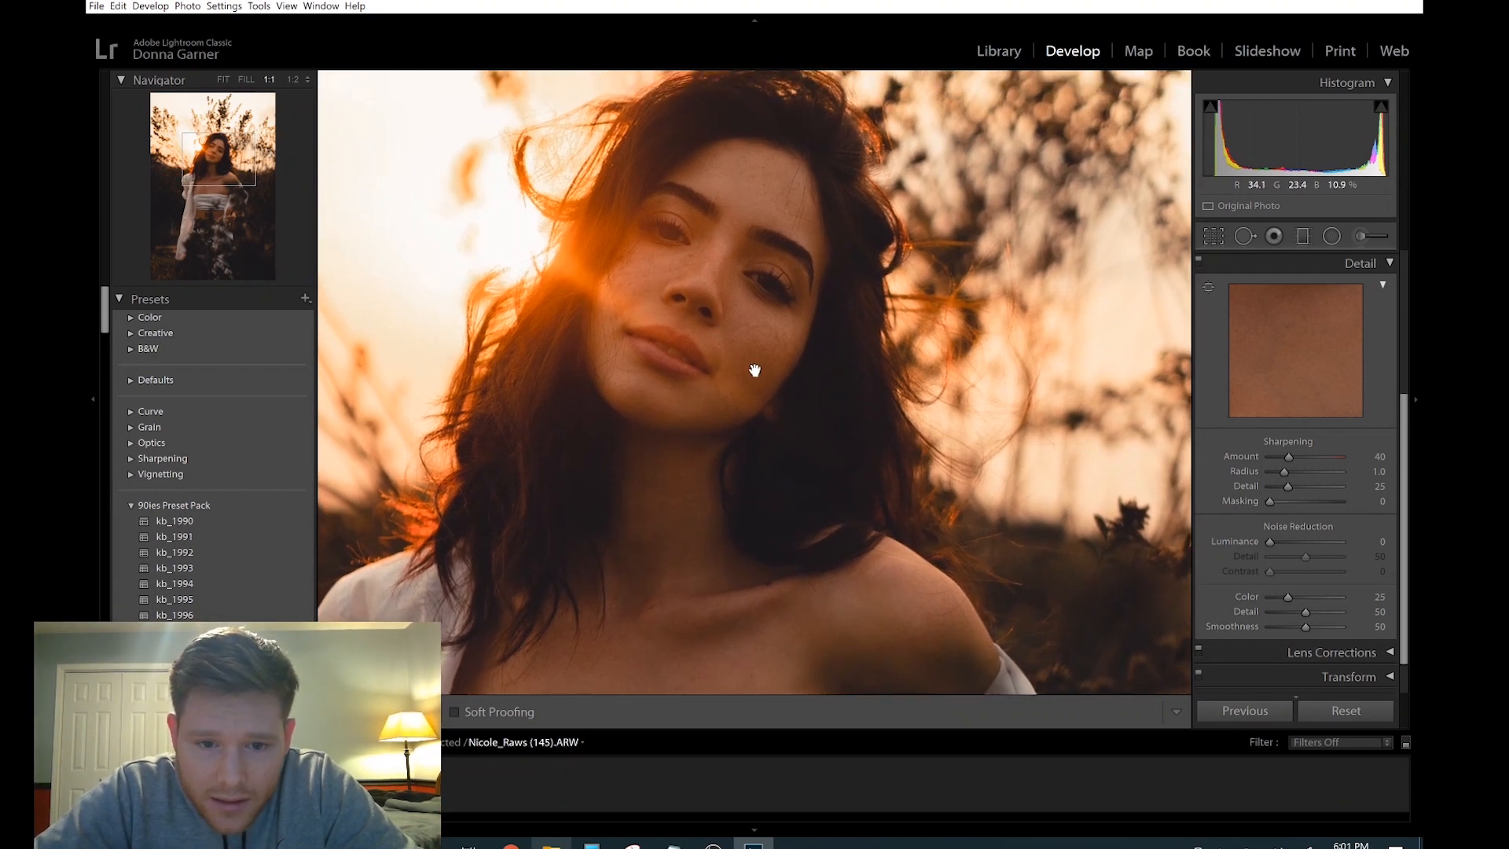
{"action": "left_click_drag", "start_coordinate": [695, 259], "coordinate": [700, 322]}
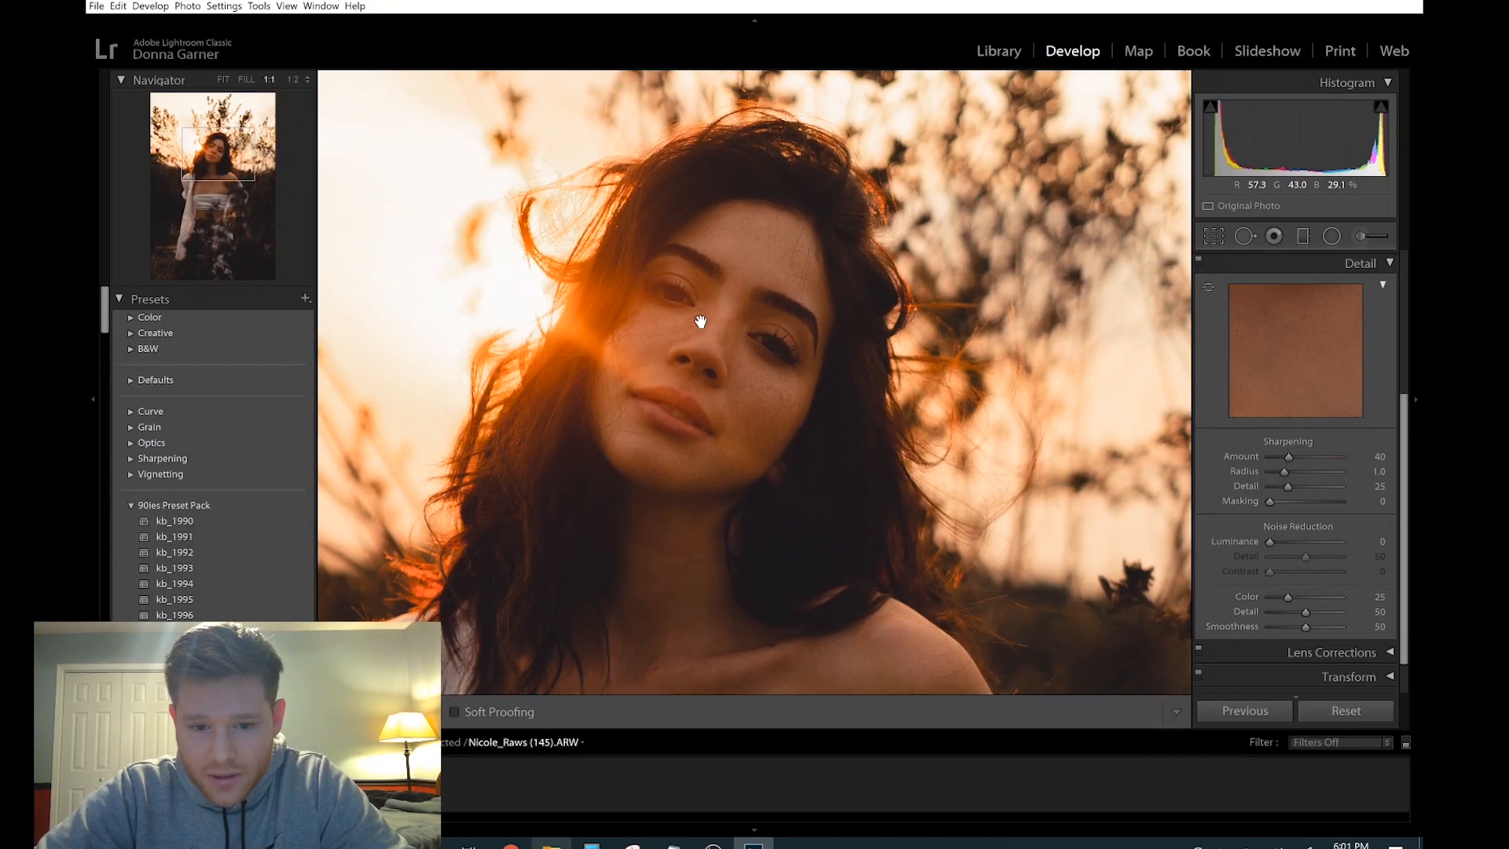
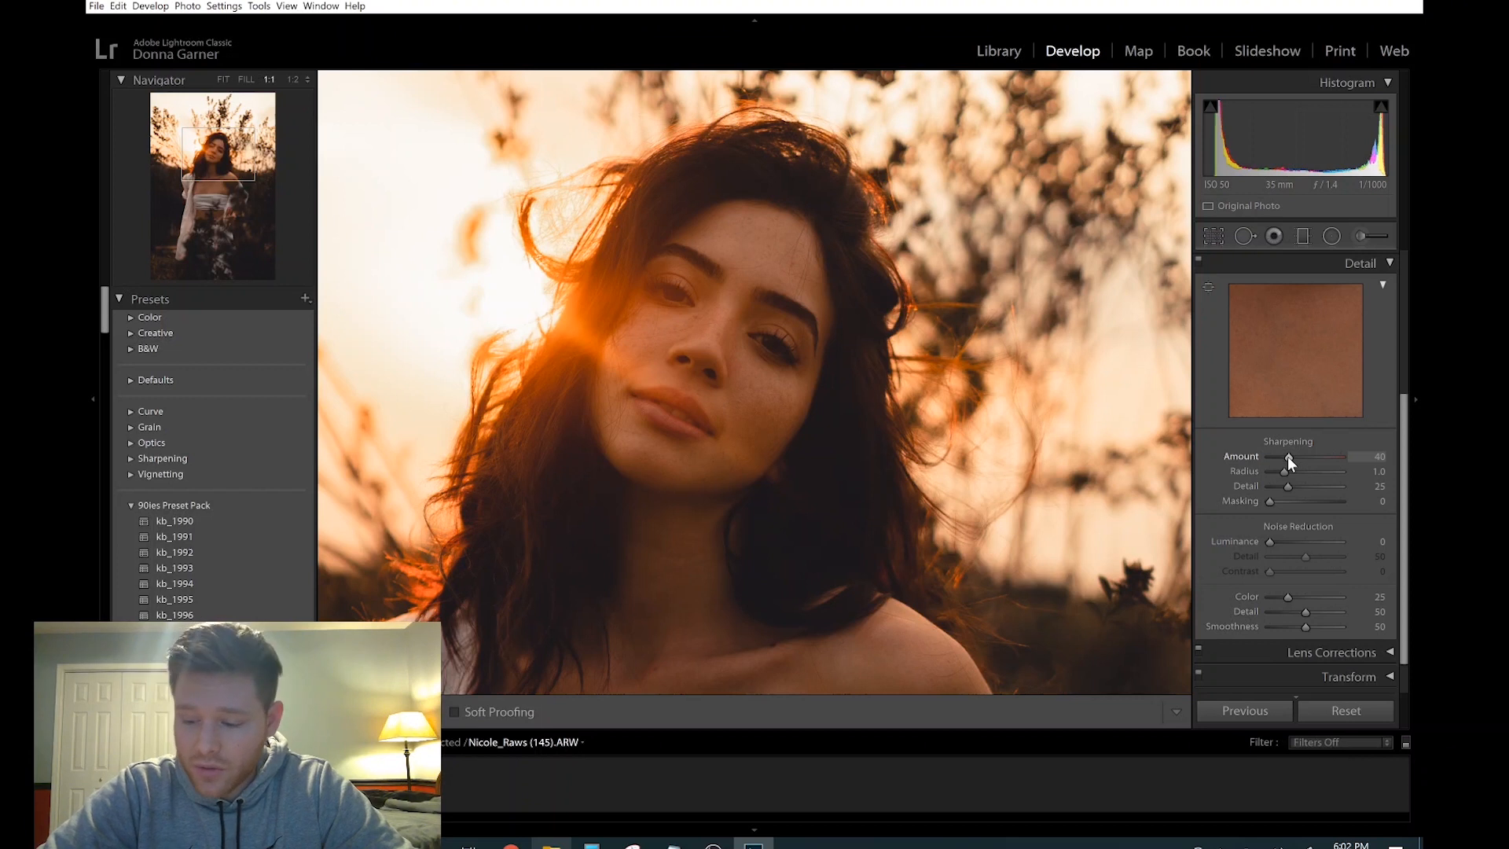
{"action": "left_click_drag", "start_coordinate": [1287, 456], "coordinate": [1305, 467]}
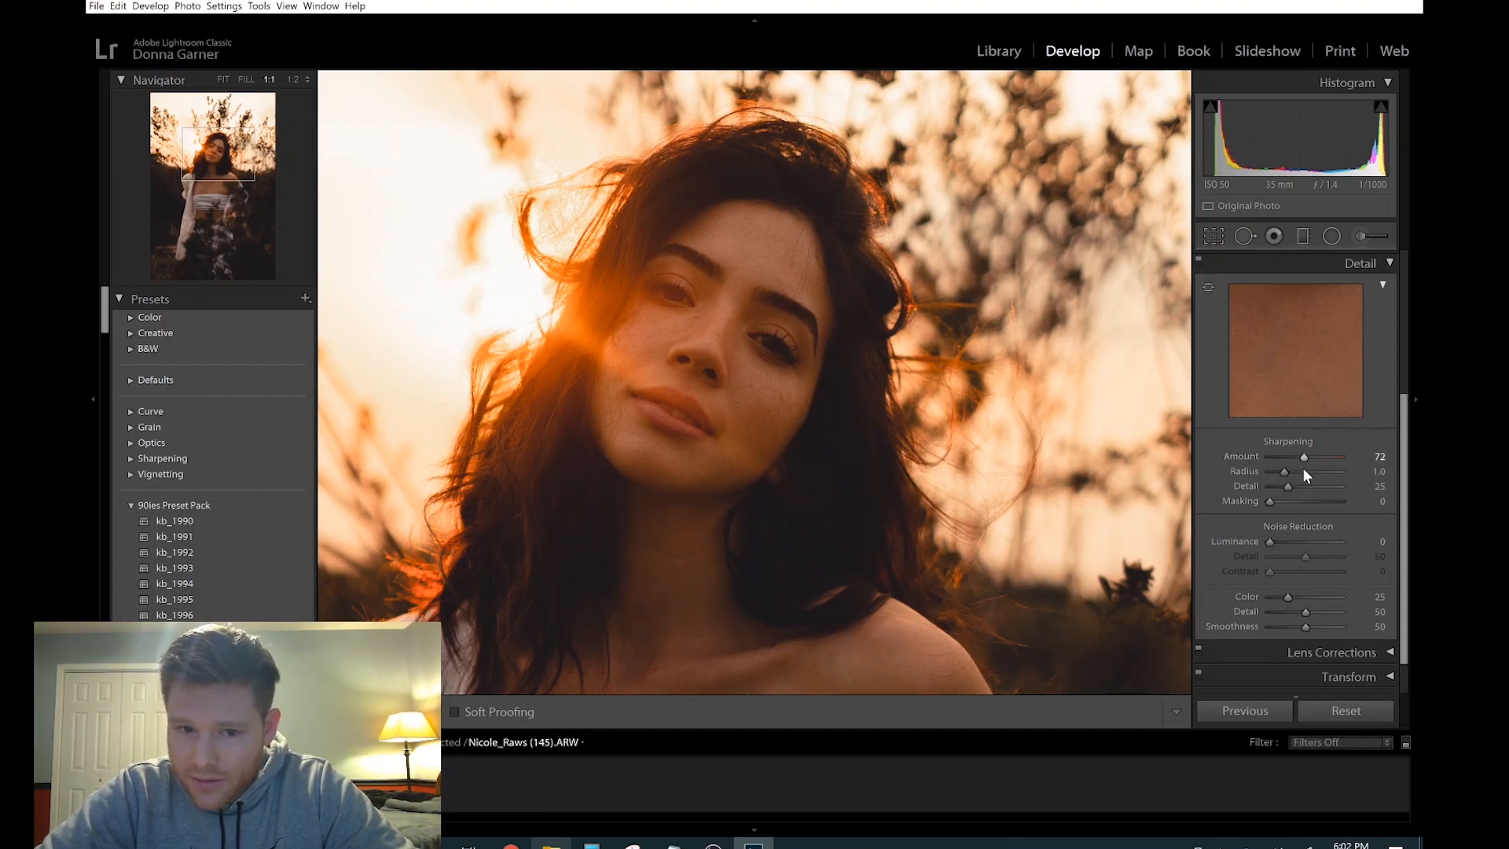
{"action": "left_click", "coordinate": [742, 440]}
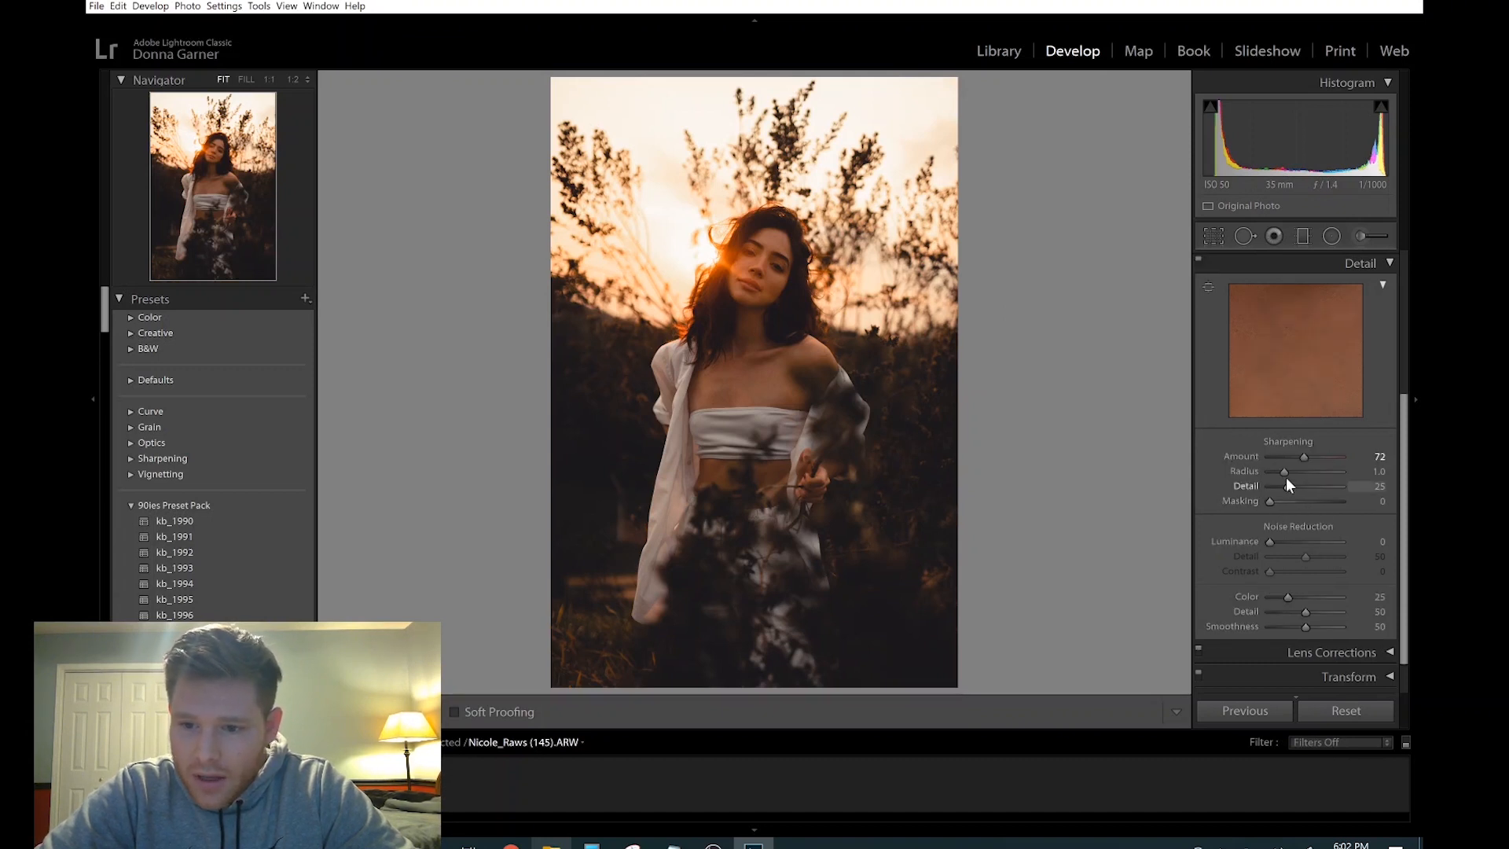
{"action": "left_click_drag", "start_coordinate": [1286, 472], "coordinate": [1310, 479]}
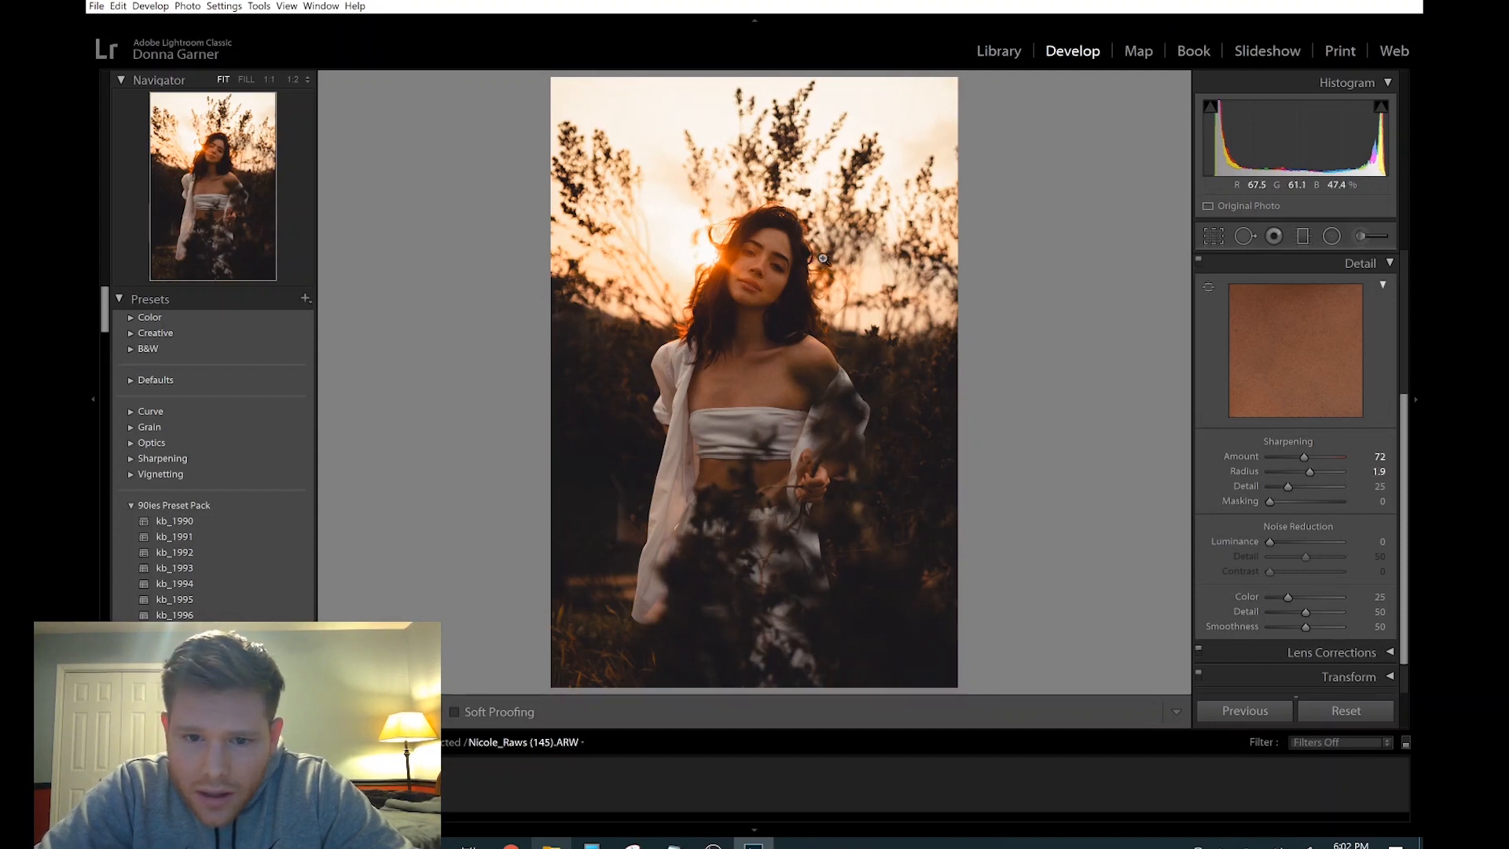
{"action": "left_click", "coordinate": [748, 265]}
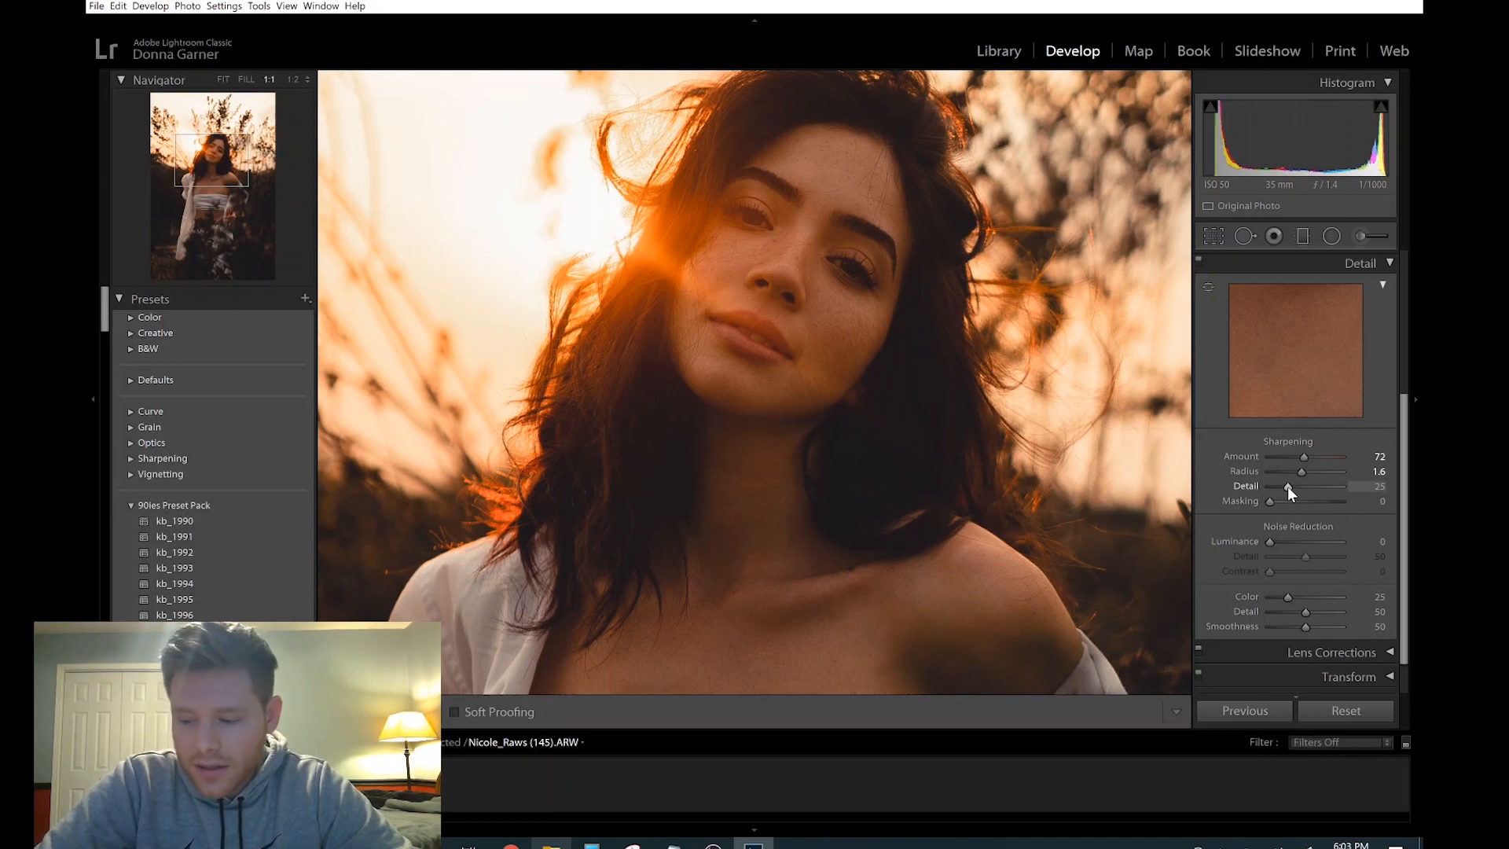
Set the sharpening detail to 42, and set luminance noise reduction to 22 with contrast 10.
{"action": "left_click_drag", "start_coordinate": [1288, 487], "coordinate": [1290, 488]}
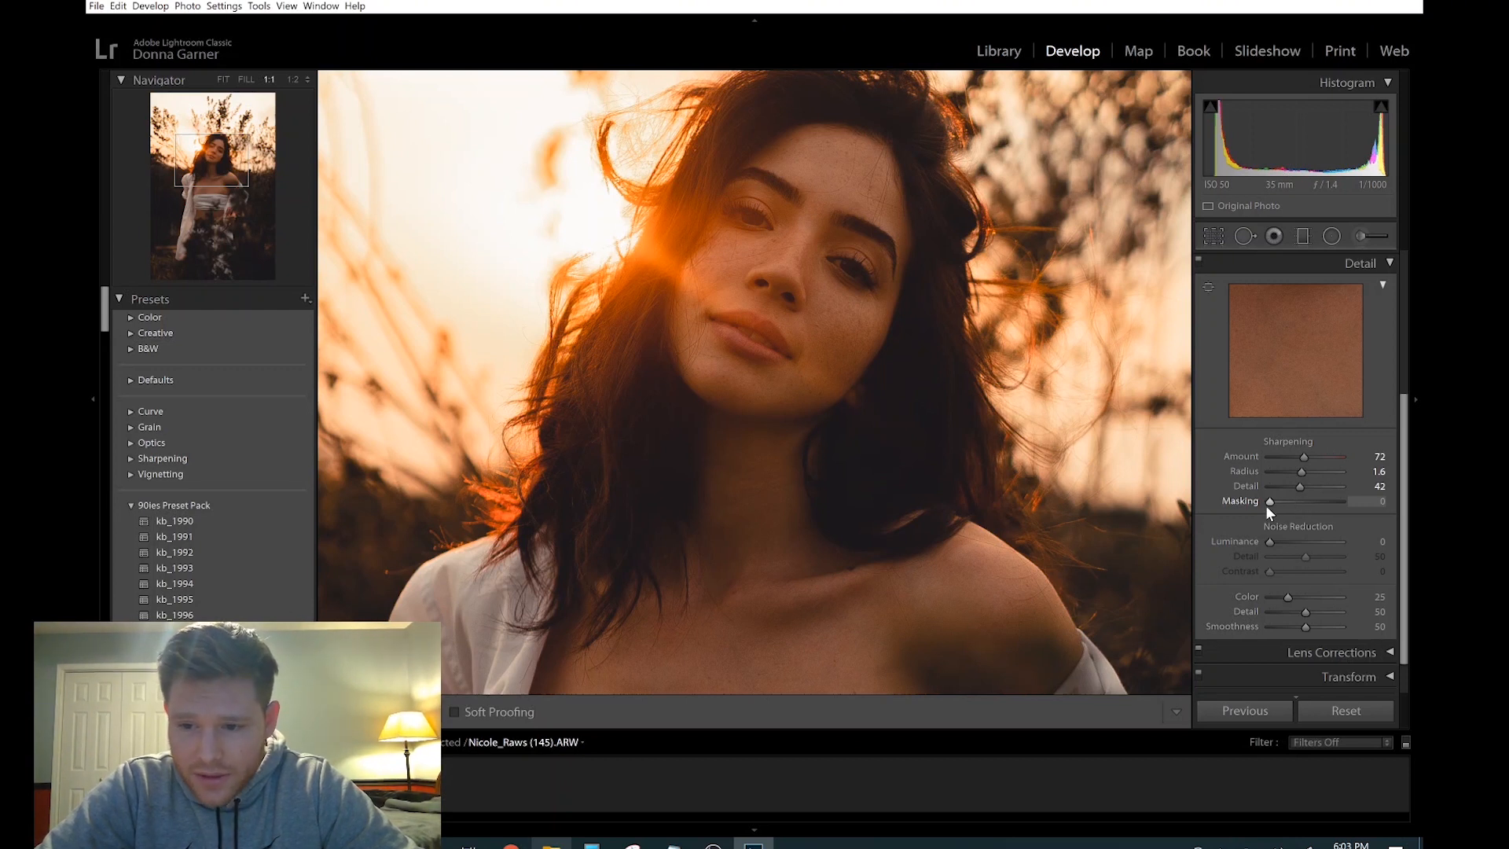
{"action": "scroll", "coordinate": [1265, 506], "scroll_direction": "down", "scroll_amount": 1}
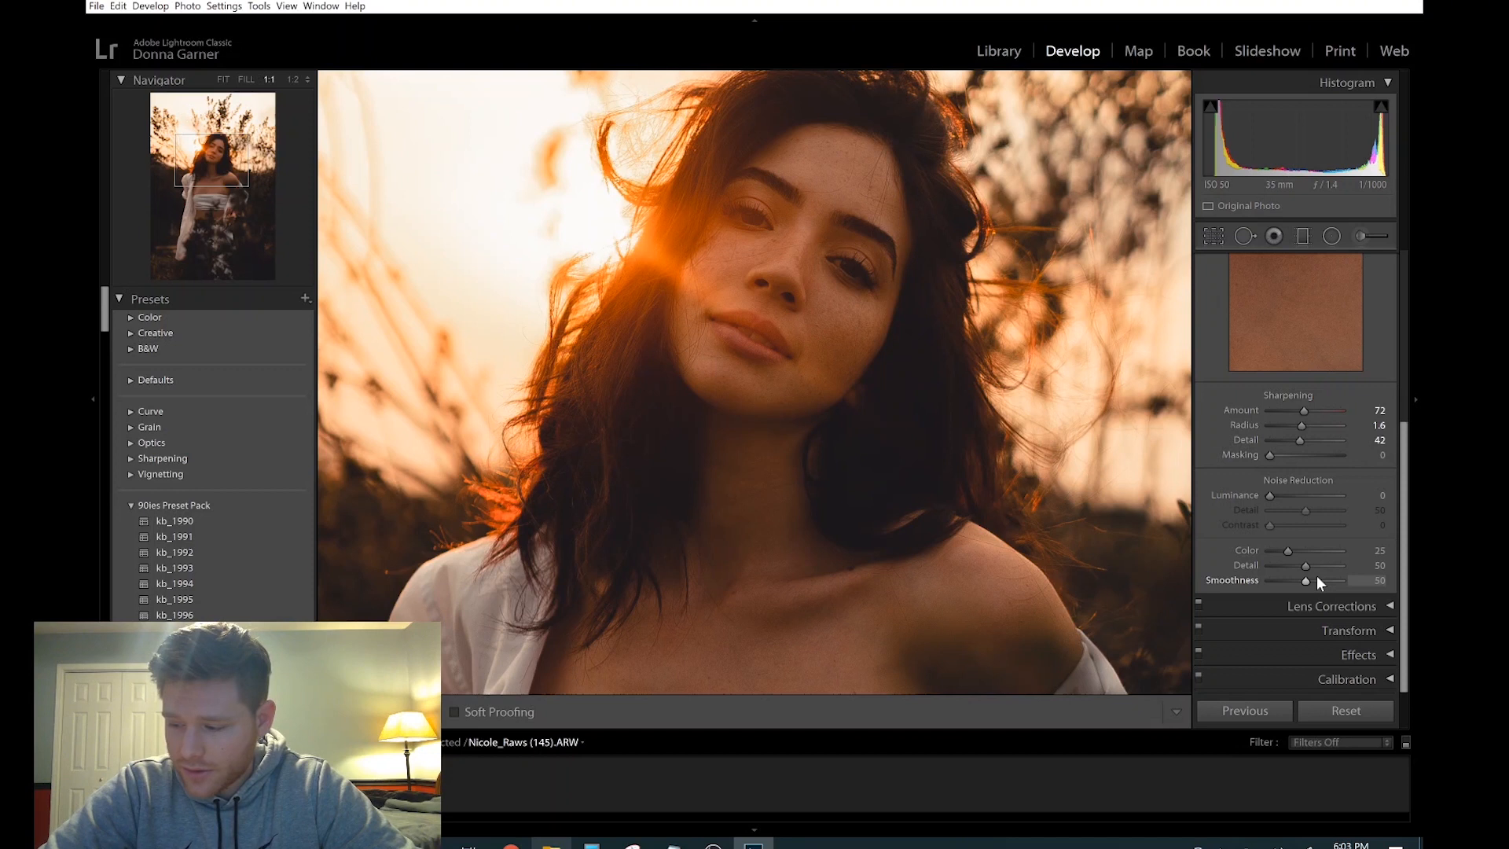
{"action": "left_click_drag", "start_coordinate": [1270, 495], "coordinate": [1279, 497]}
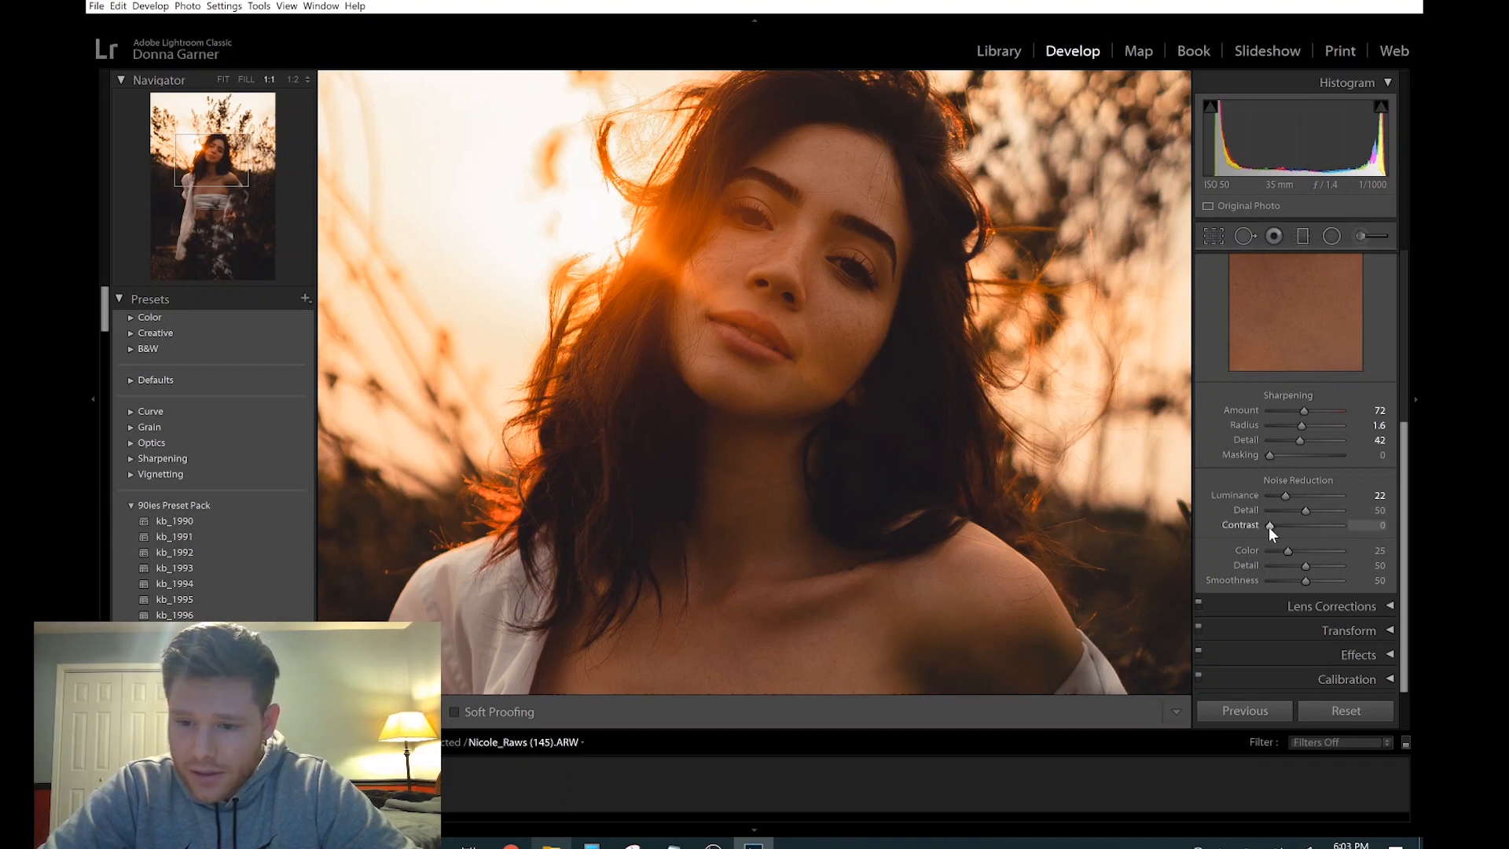
{"action": "left_click_drag", "start_coordinate": [1280, 535], "coordinate": [1276, 536]}
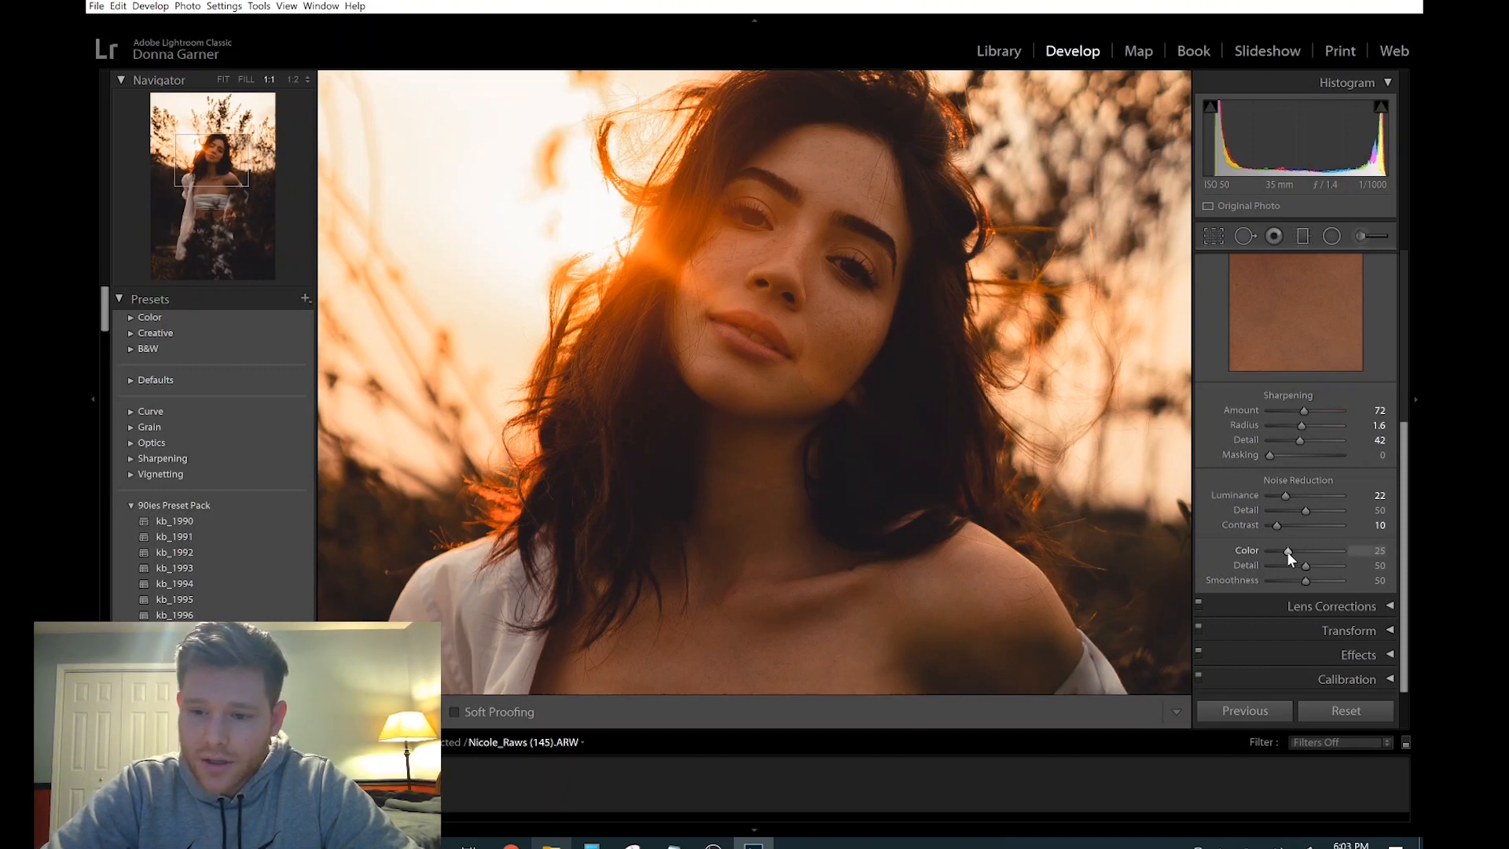
Set colour noise reduction to 72 with detail 57, and check the whole photo.
{"action": "left_click_drag", "start_coordinate": [1287, 549], "coordinate": [1299, 555]}
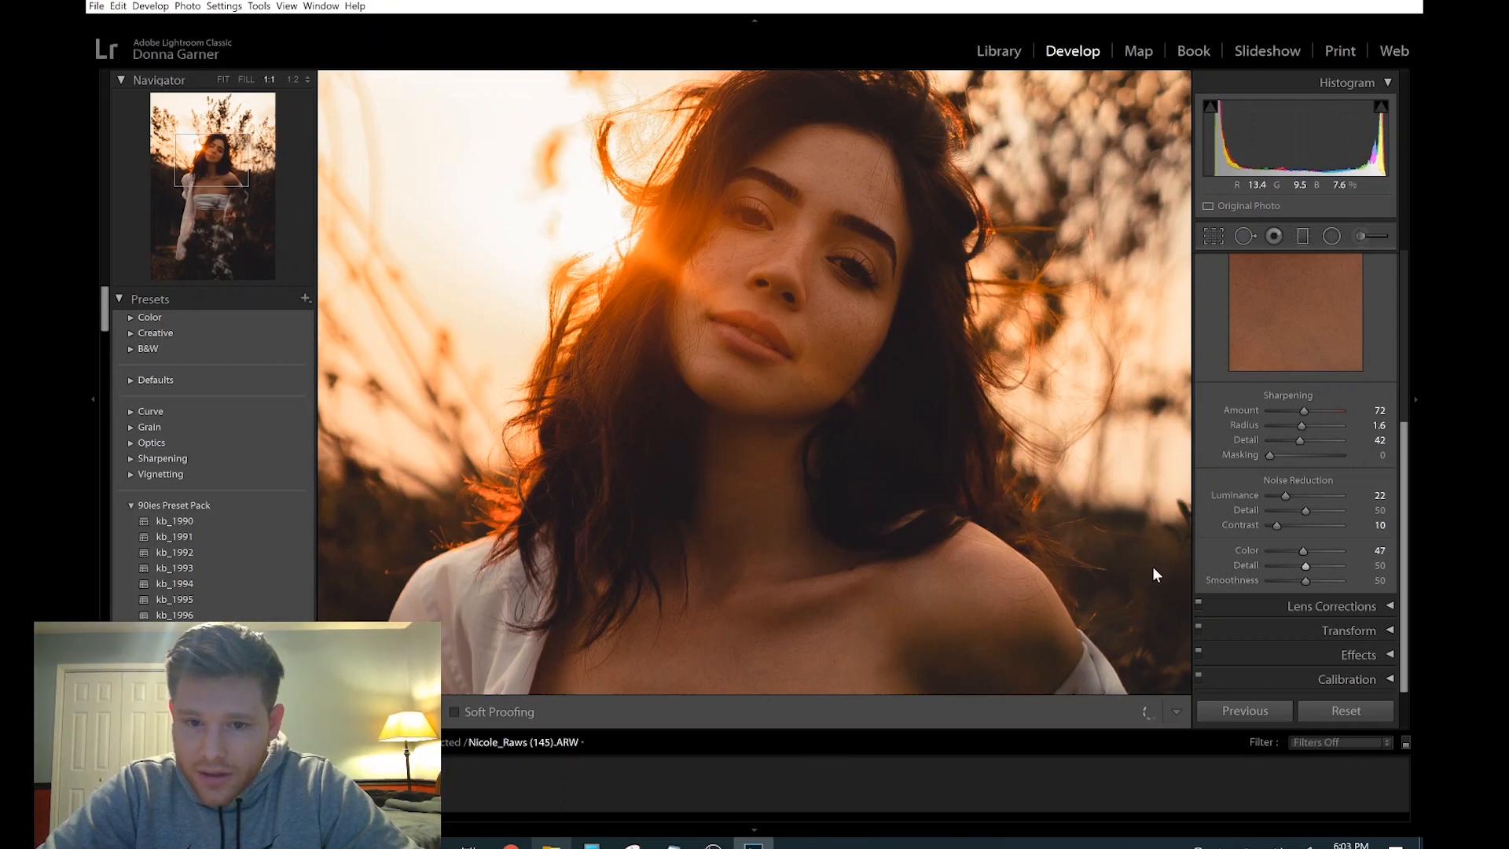
{"action": "left_click_drag", "start_coordinate": [1303, 550], "coordinate": [1315, 554]}
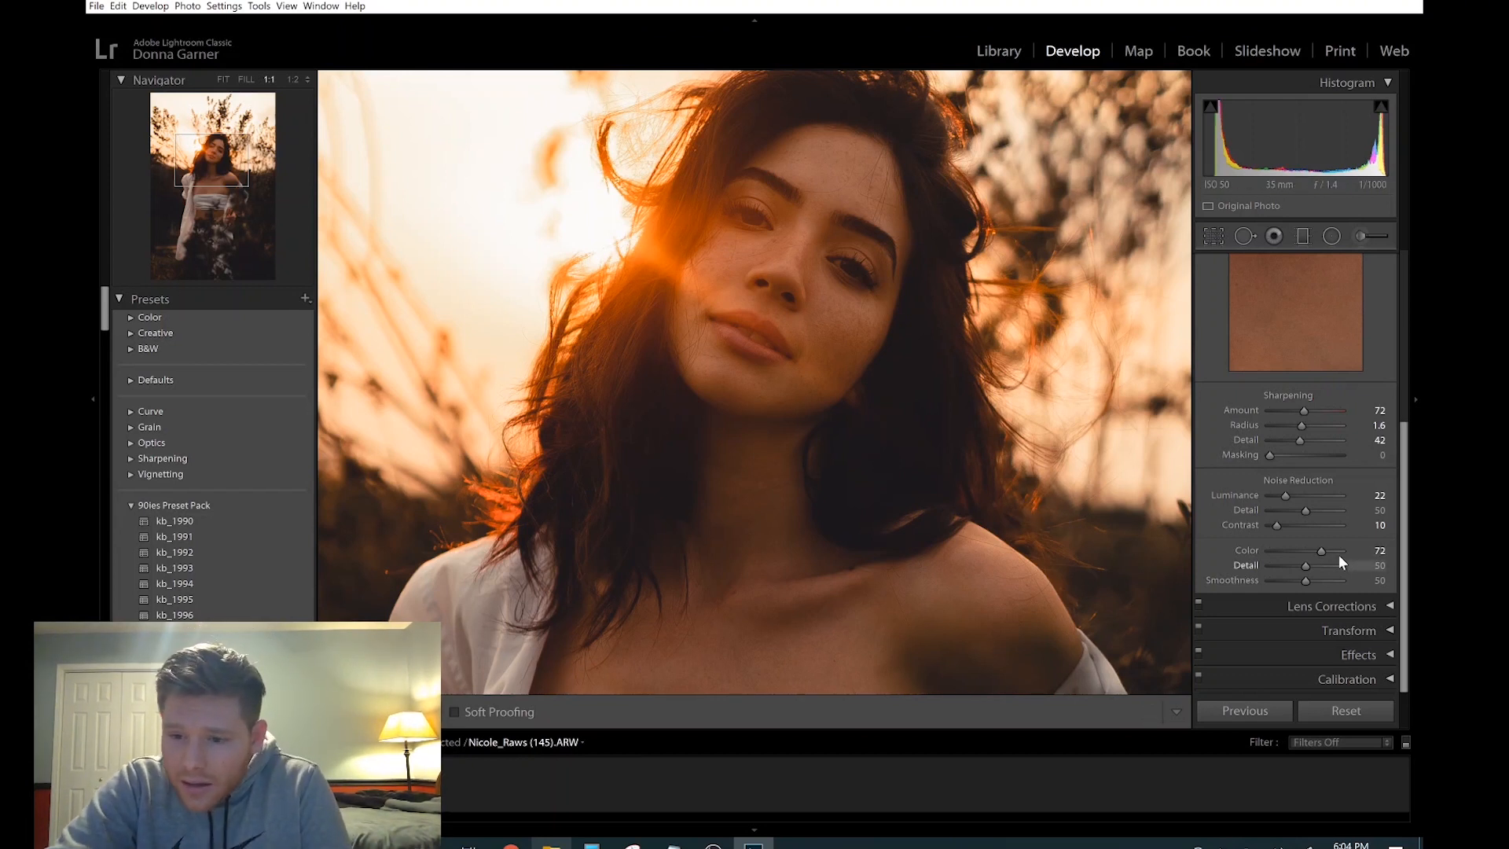
{"action": "left_click_drag", "start_coordinate": [1306, 567], "coordinate": [1308, 567]}
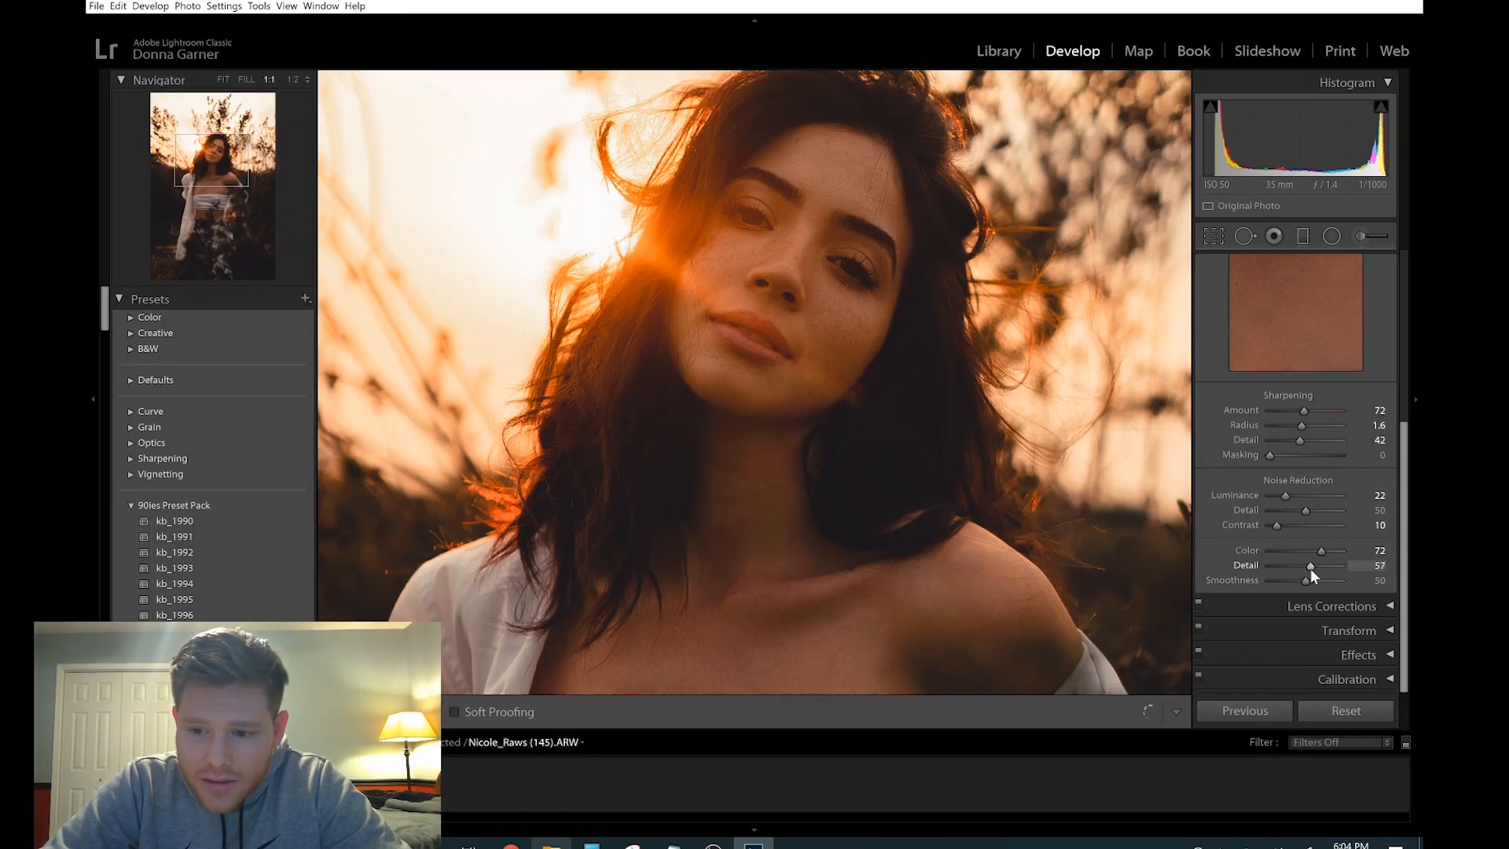
{"action": "left_click", "coordinate": [965, 434]}
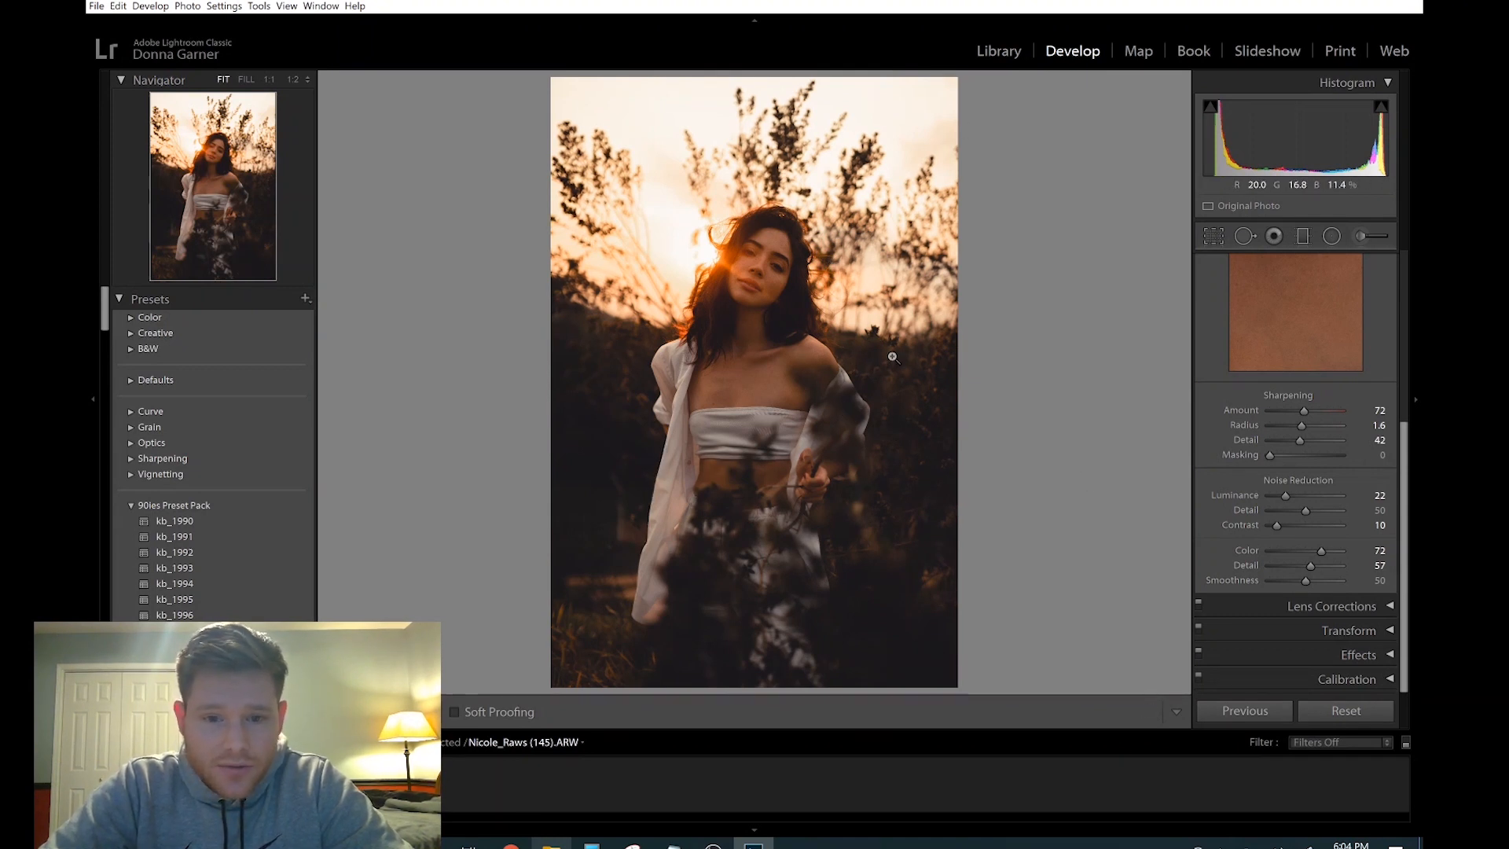
Open the Lens Corrections, Transform and Effects sections and look through their settings.
{"action": "left_click", "coordinate": [1343, 608]}
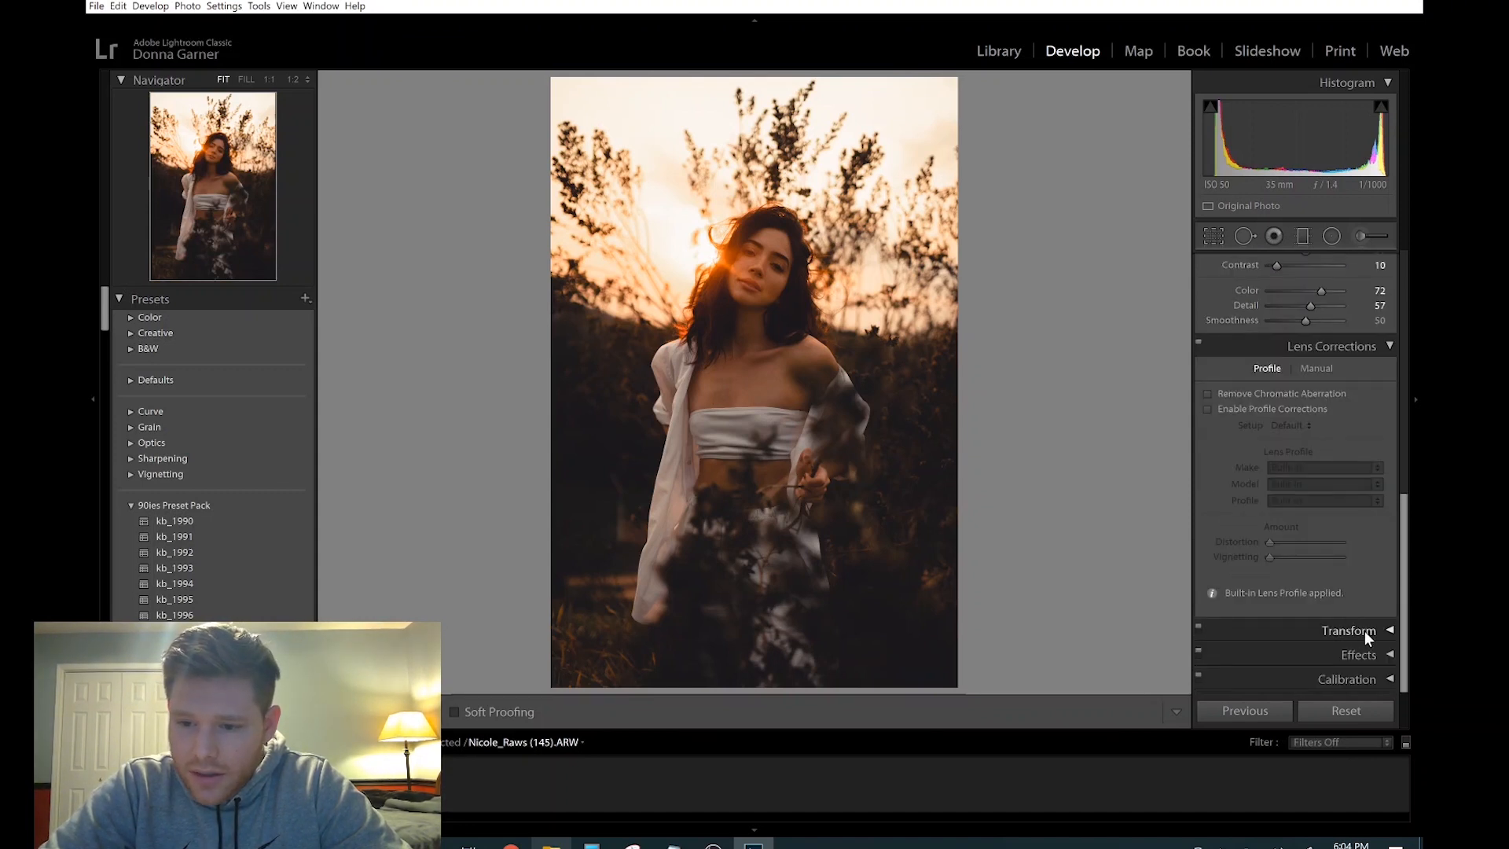
{"action": "left_click", "coordinate": [1364, 630]}
{"action": "left_click", "coordinate": [1358, 656]}
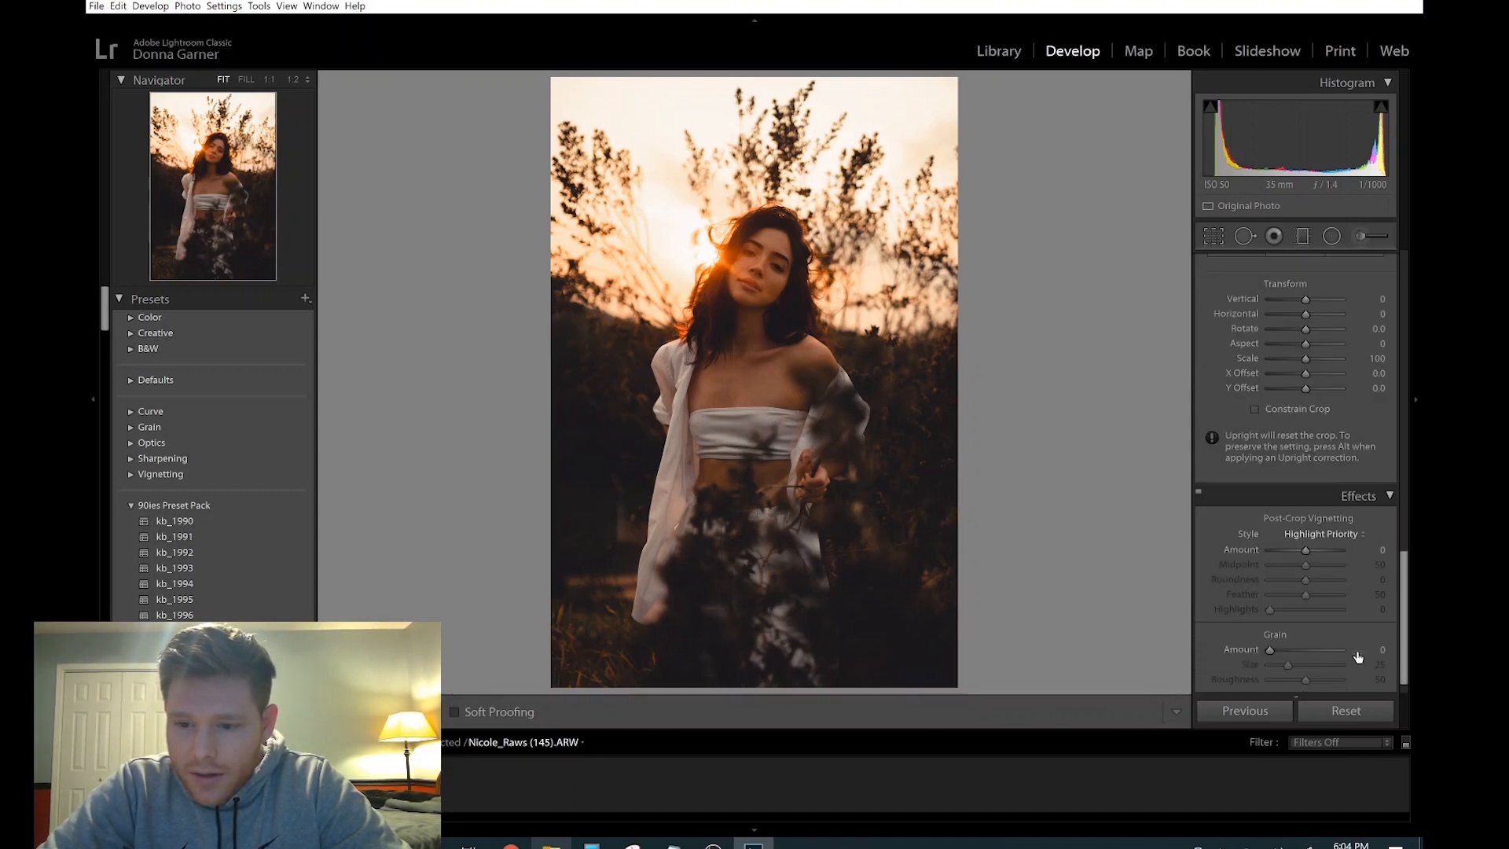
{"action": "scroll", "coordinate": [1309, 582], "scroll_direction": "up", "scroll_amount": 3}
{"action": "scroll", "coordinate": [1309, 581], "scroll_direction": "down", "scroll_amount": 3}
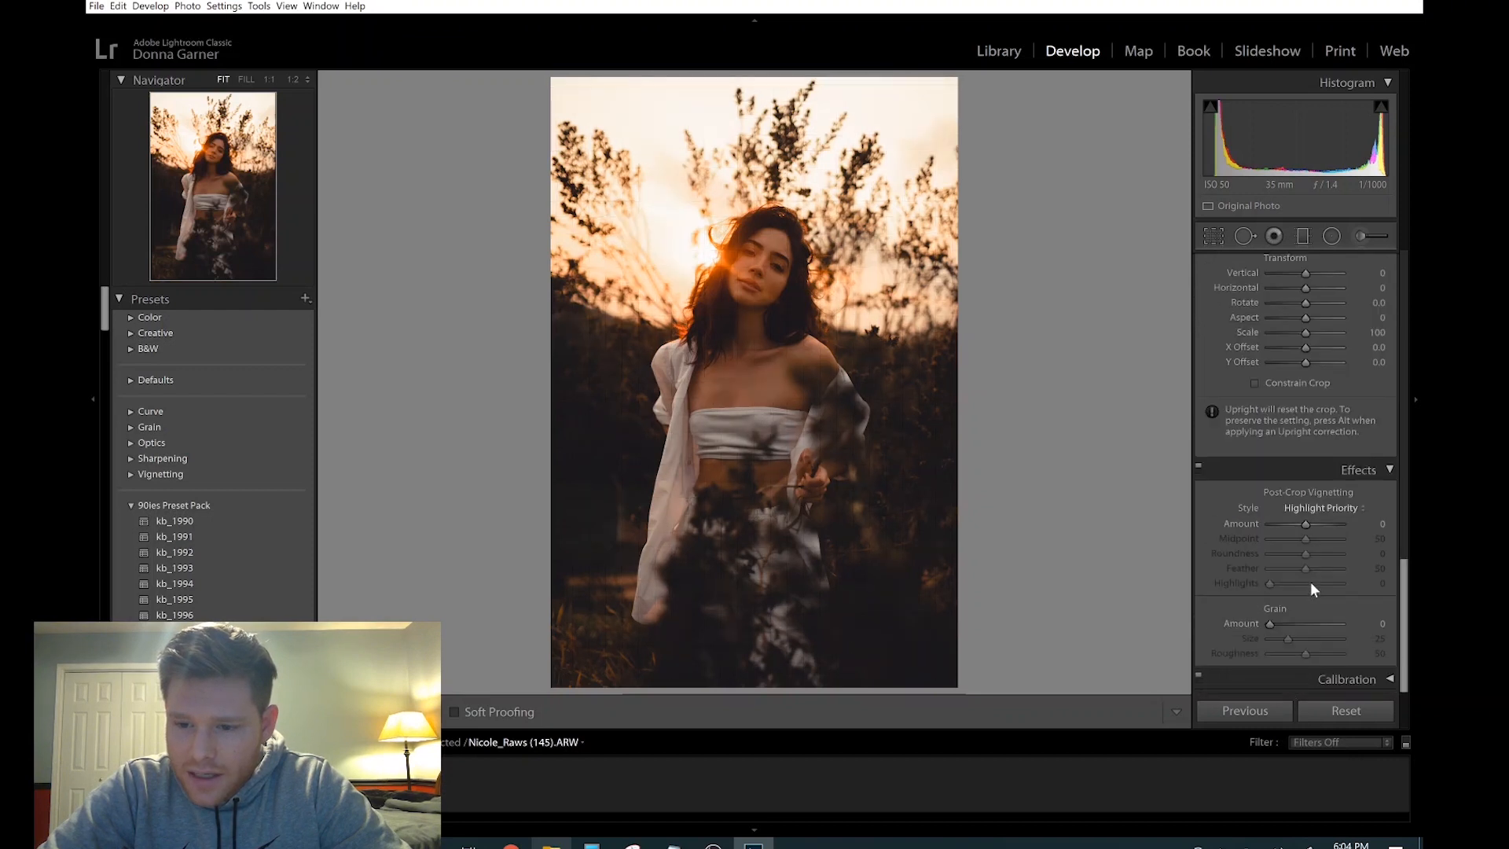
Try shifting the shadows tint in the Calibration section, including a value of +28, and undo the tint changes.
{"action": "left_click", "coordinate": [1341, 677]}
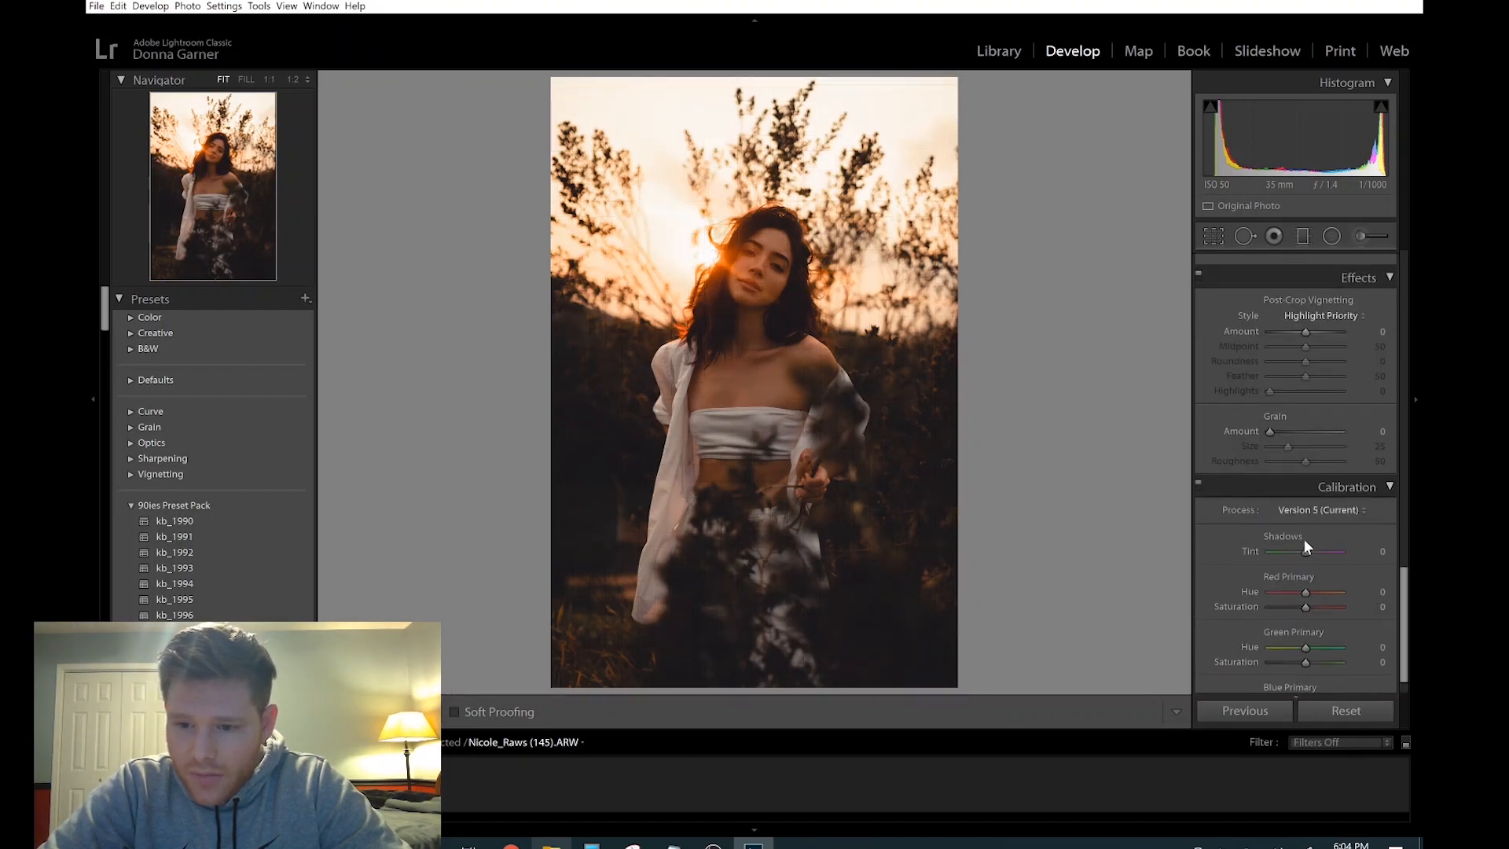
{"action": "scroll", "coordinate": [1313, 568], "scroll_direction": "down", "scroll_amount": 1}
{"action": "mouse_move", "coordinate": [1306, 512]}
{"action": "left_mouse_down"}
{"action": "mouse_move", "coordinate": [1257, 500]}
{"action": "mouse_move", "coordinate": [1315, 514]}
{"action": "left_mouse_up"}
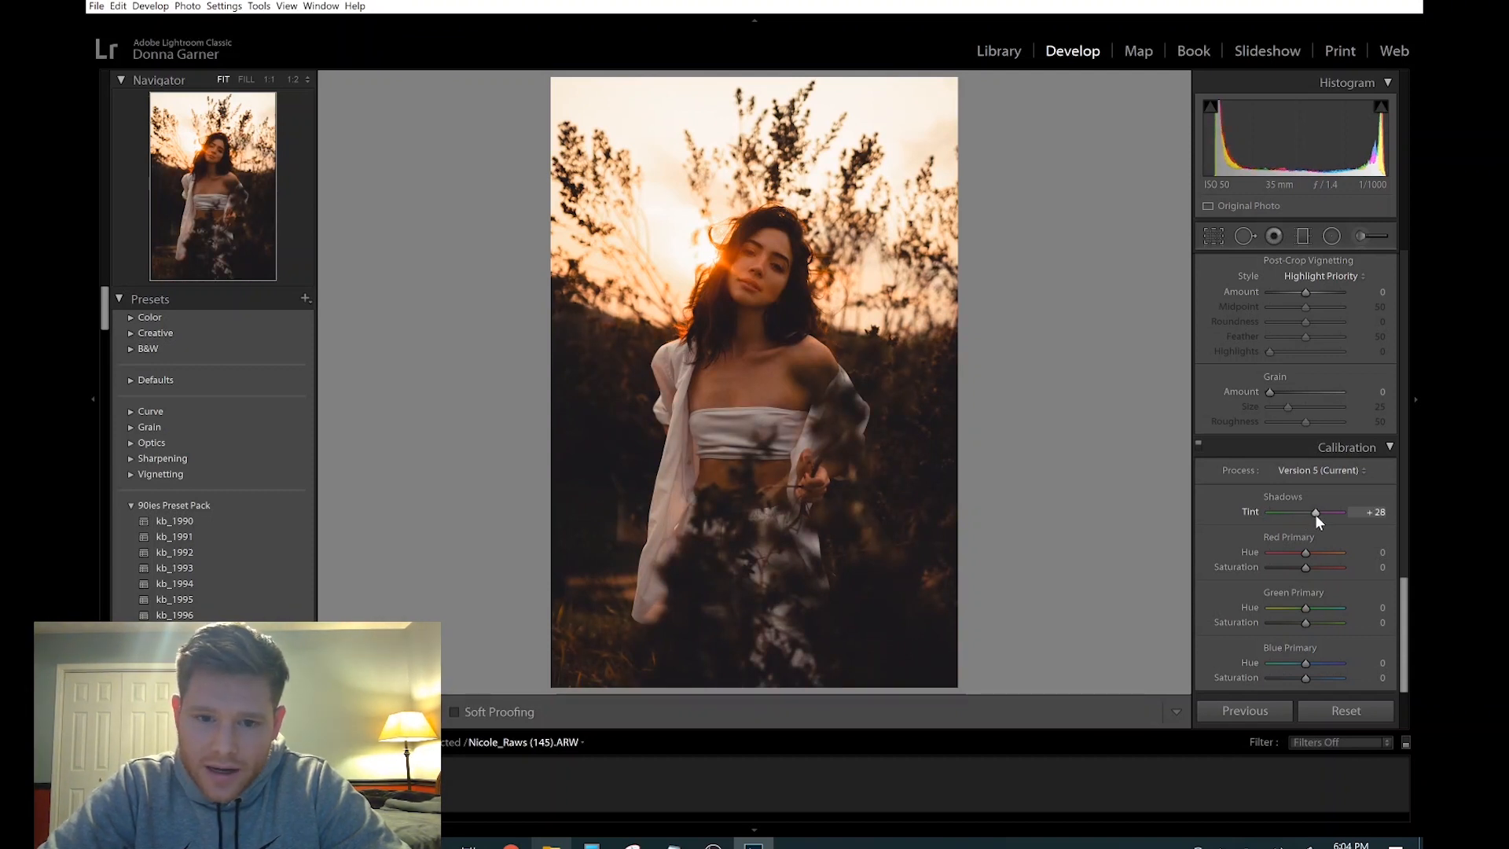
{"action": "key", "text": "ctrl+z"}
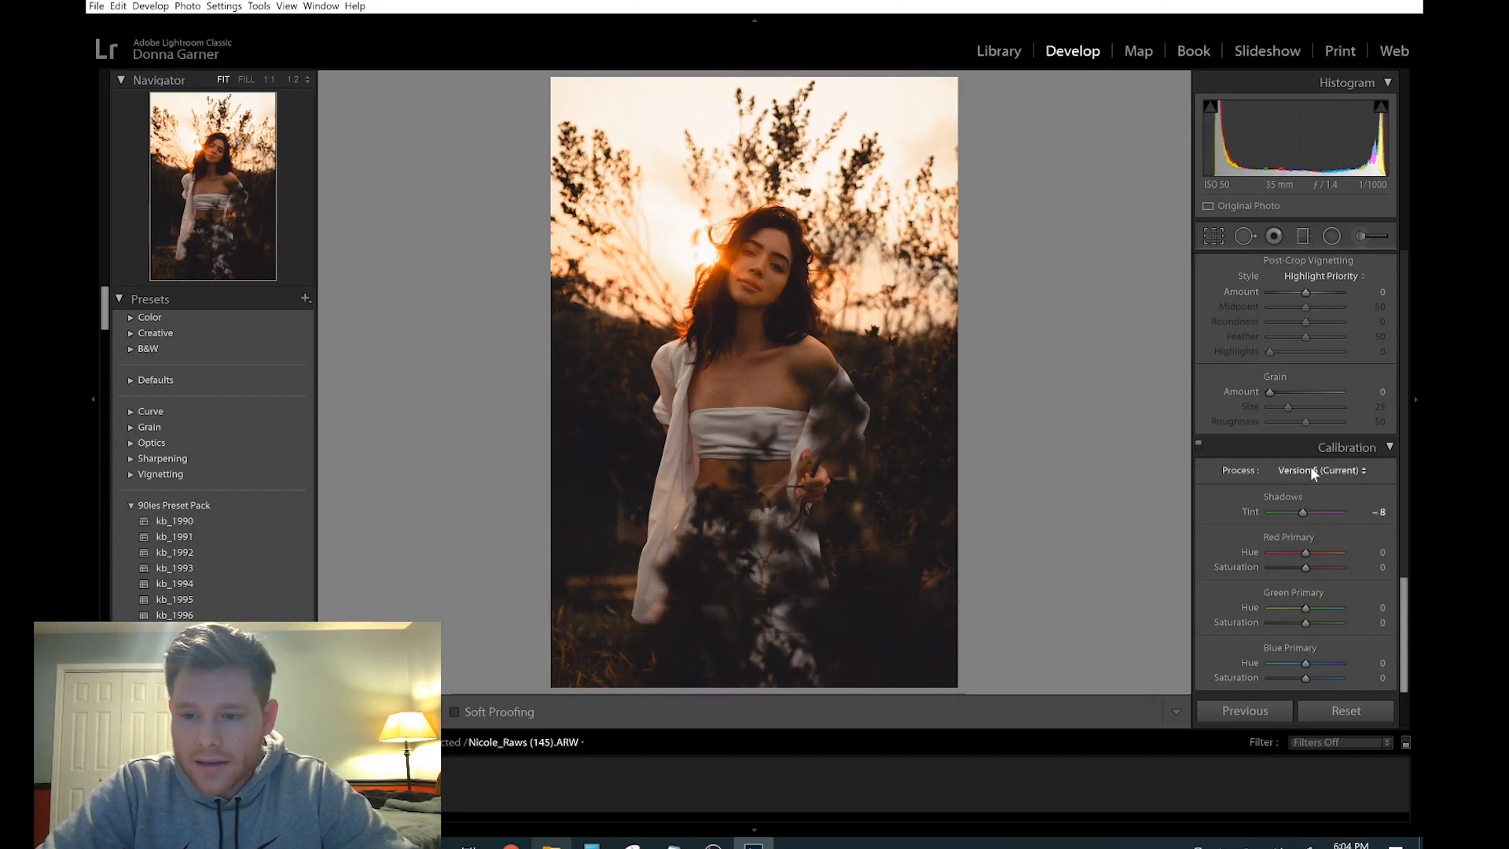
{"action": "key", "text": "ctrl+z"}
Set the grain amount to 10 and compare the subject's face up close with the effects off and on.
{"action": "scroll", "coordinate": [1303, 499], "scroll_direction": "up", "scroll_amount": 1}
{"action": "scroll", "coordinate": [1303, 498], "scroll_direction": "up", "scroll_amount": 4}
{"action": "scroll", "coordinate": [1303, 498], "scroll_direction": "down", "scroll_amount": 2}
{"action": "left_click_drag", "start_coordinate": [1268, 556], "coordinate": [1272, 559]}
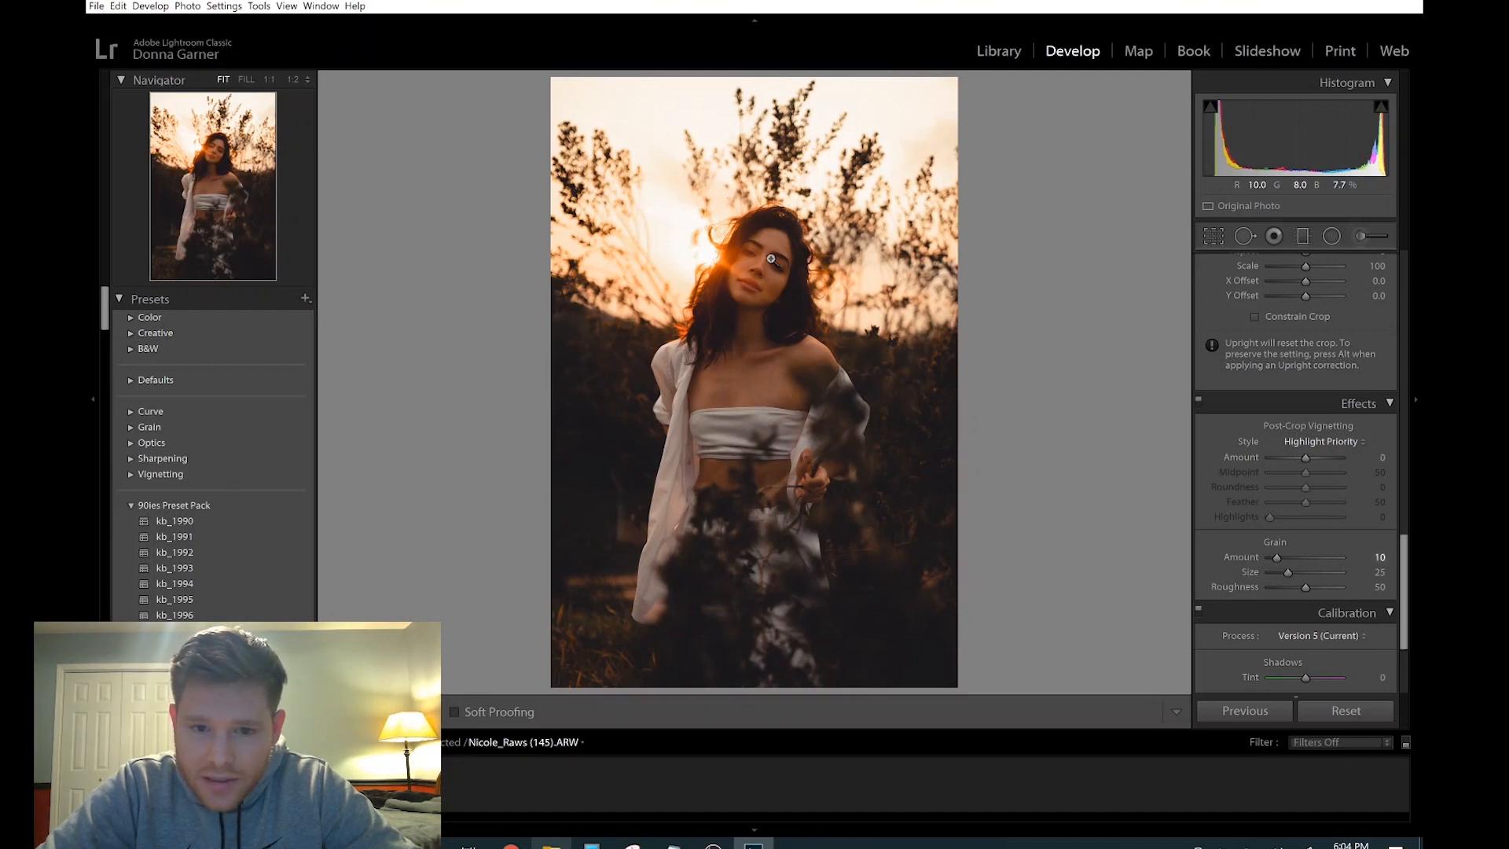
{"action": "left_click", "coordinate": [821, 243]}
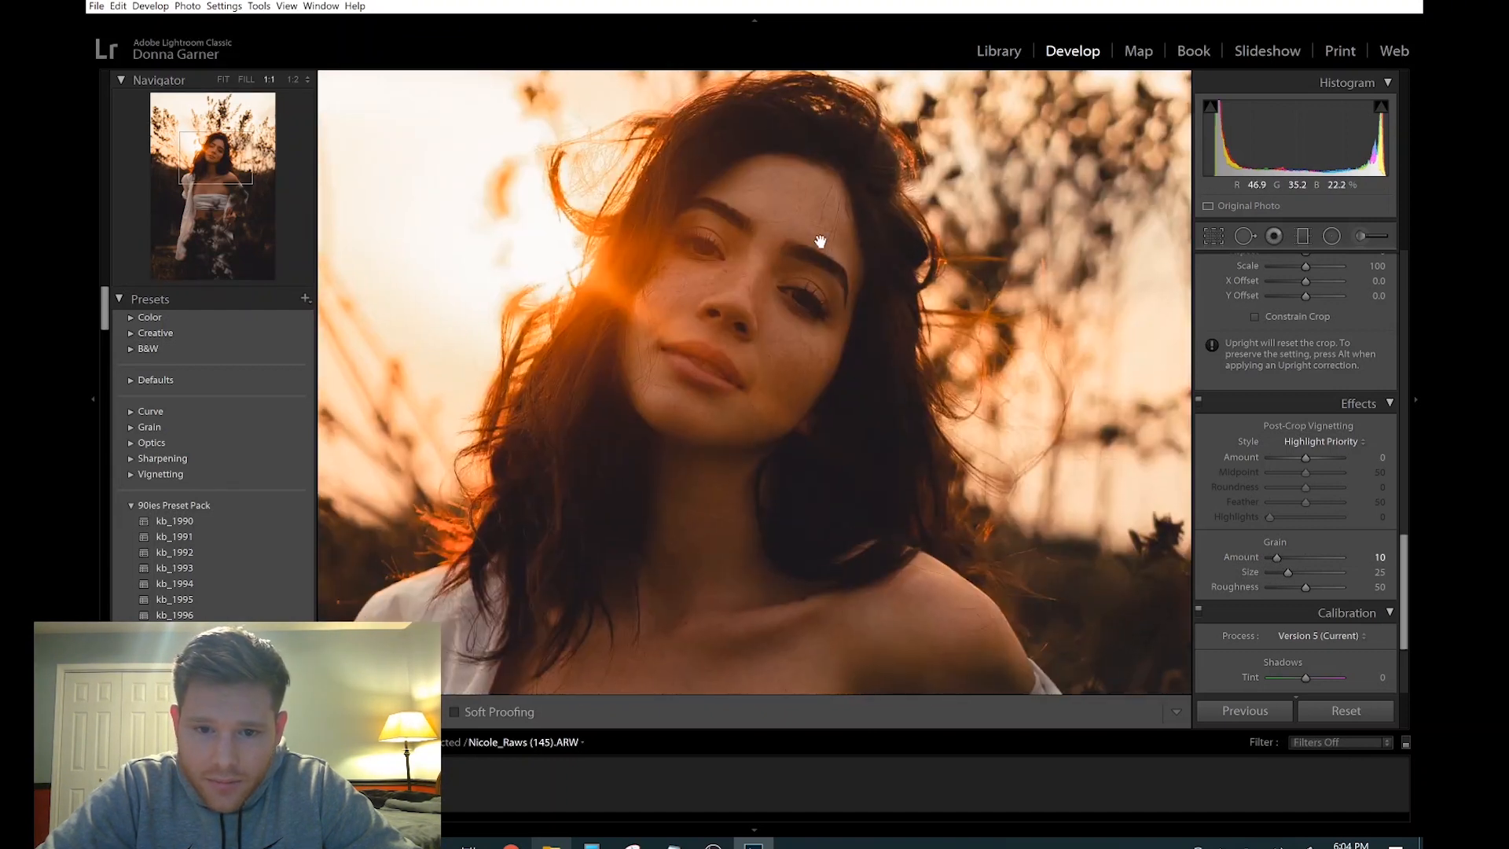
{"action": "left_click", "coordinate": [1198, 400]}
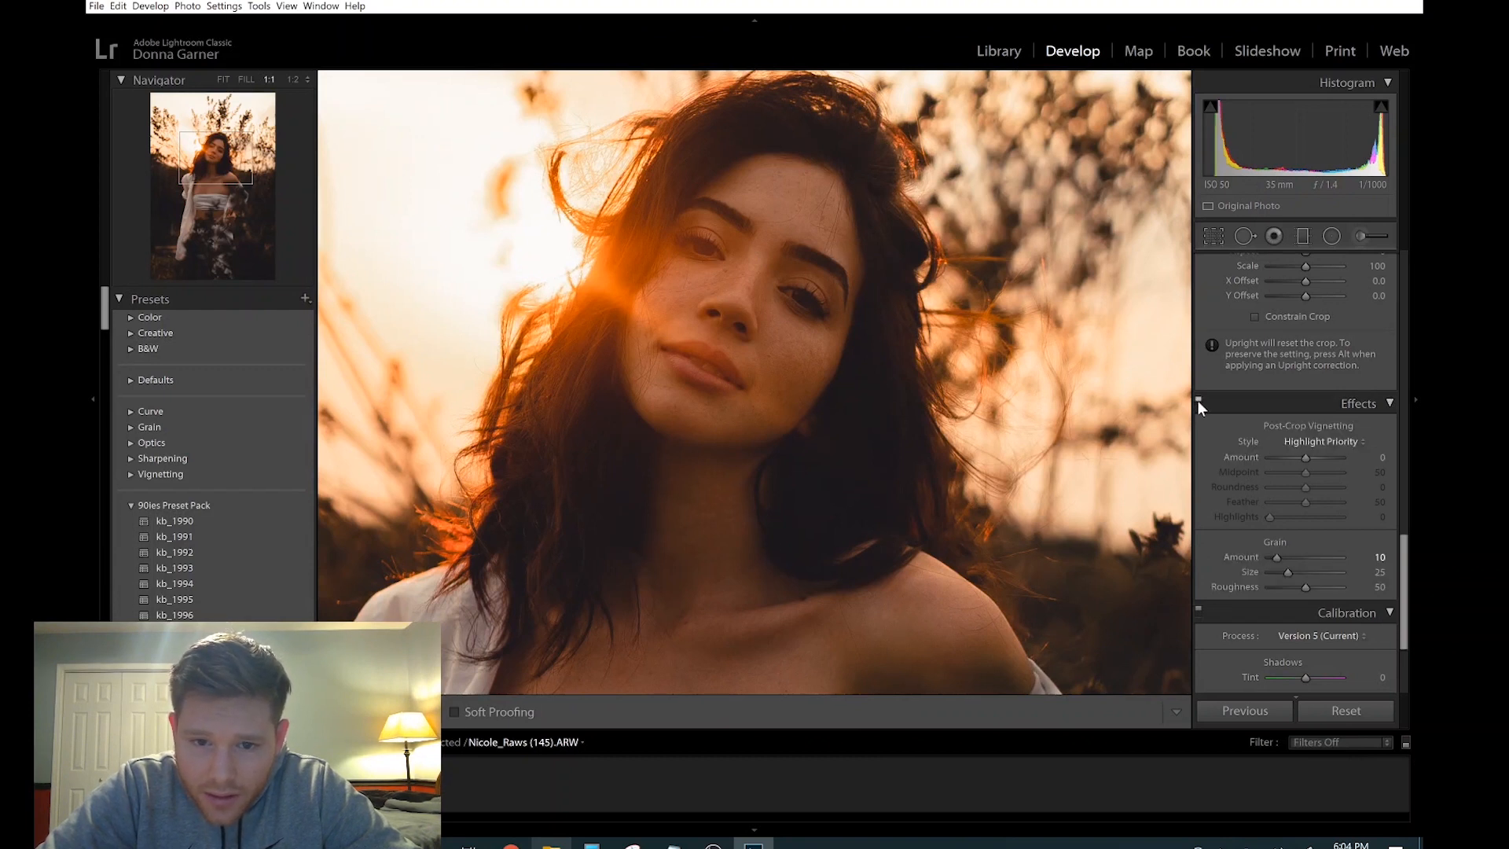
{"action": "left_click", "coordinate": [1198, 400]}
{"action": "left_click", "coordinate": [1198, 400]}
Try a grain amount of 49, compare the face with the effects off and on, and return the amount to 10.
{"action": "left_click", "coordinate": [1306, 558]}
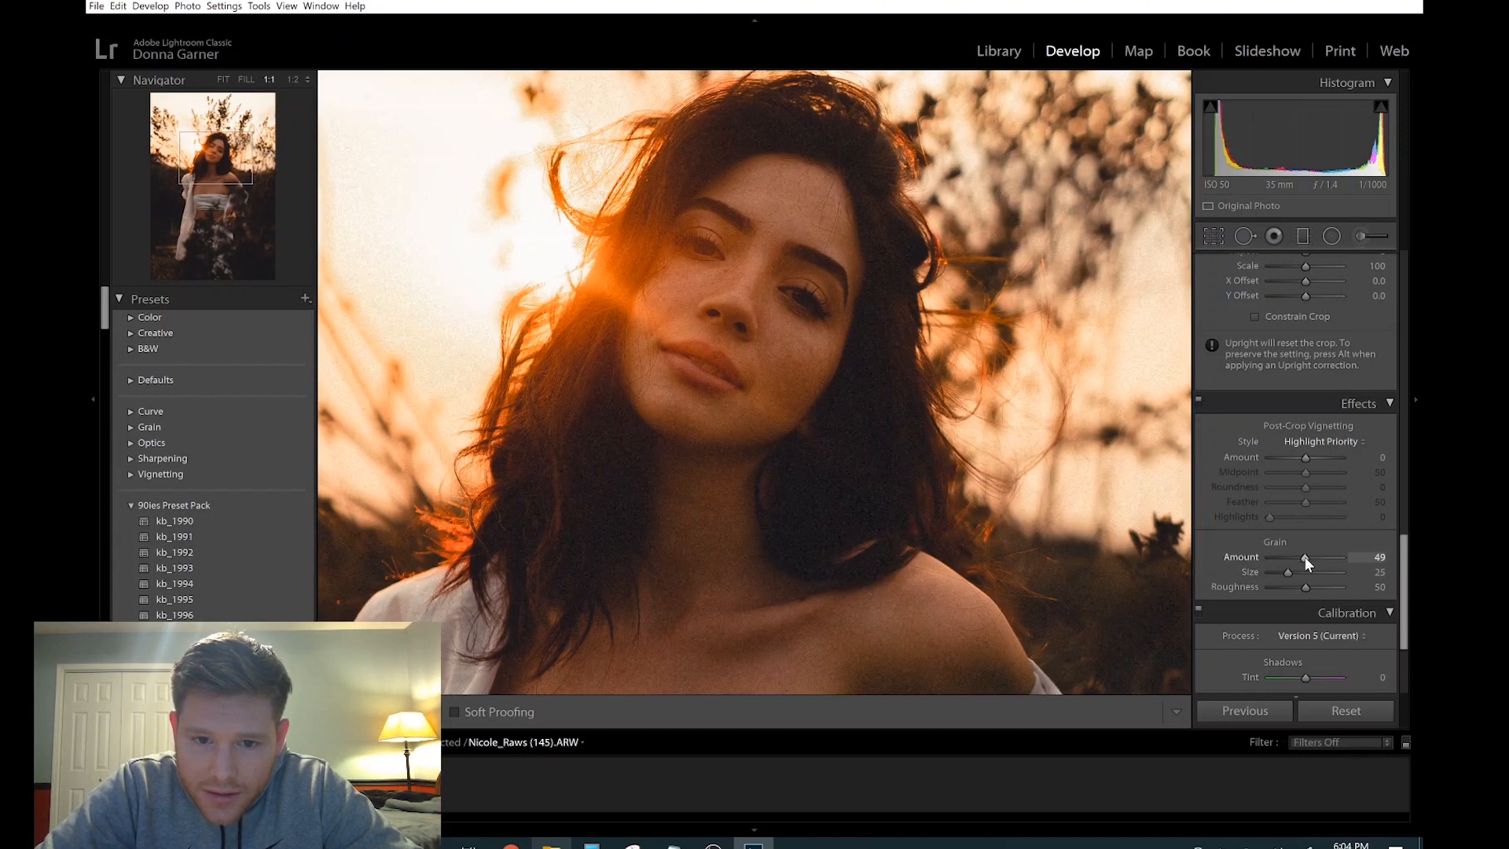
{"action": "left_click", "coordinate": [1198, 400]}
{"action": "left_click", "coordinate": [1198, 400]}
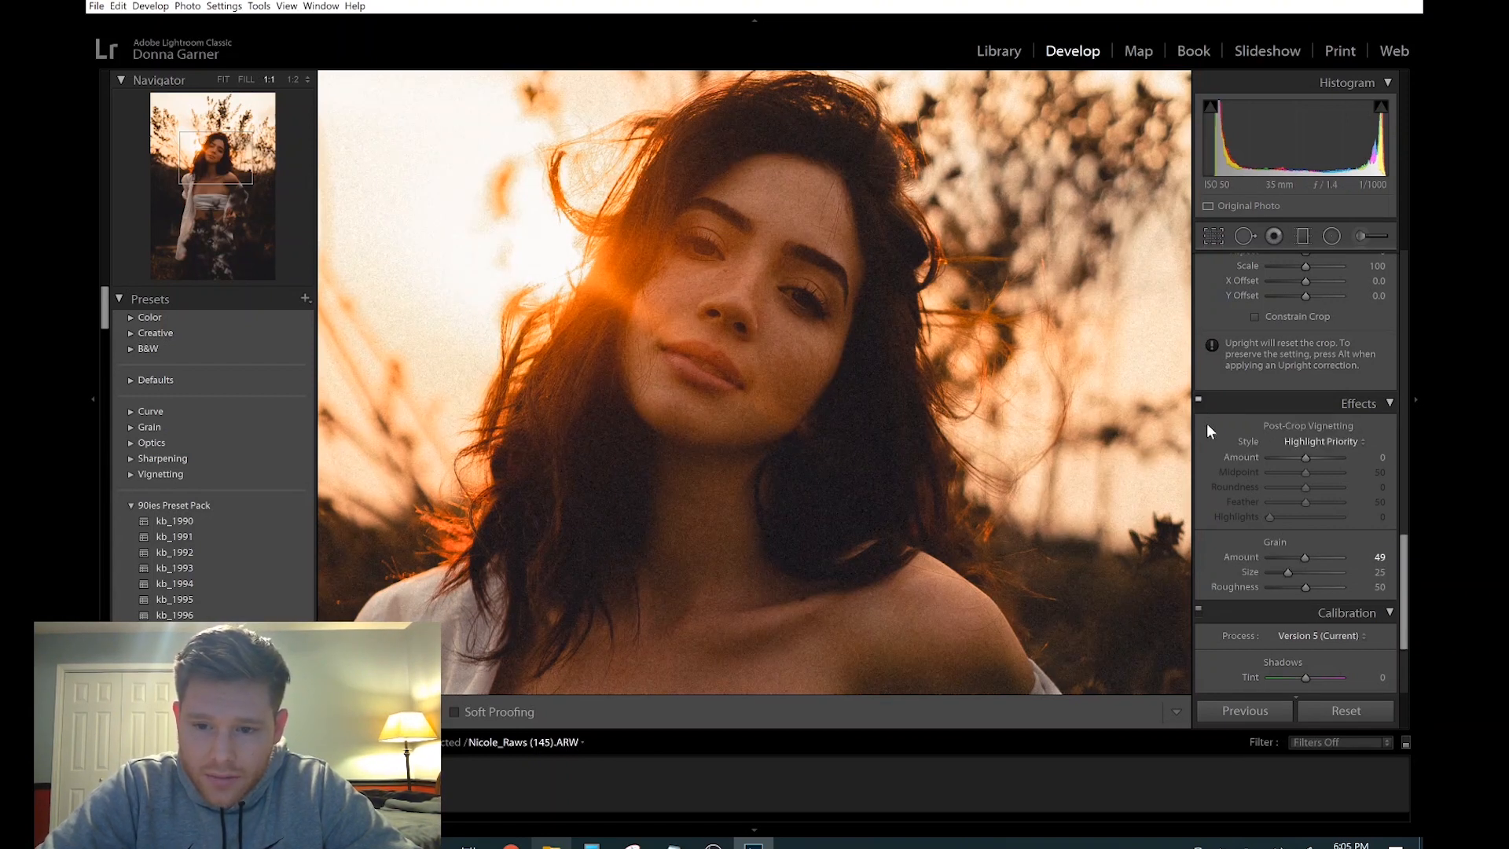
{"action": "left_click", "coordinate": [1277, 557]}
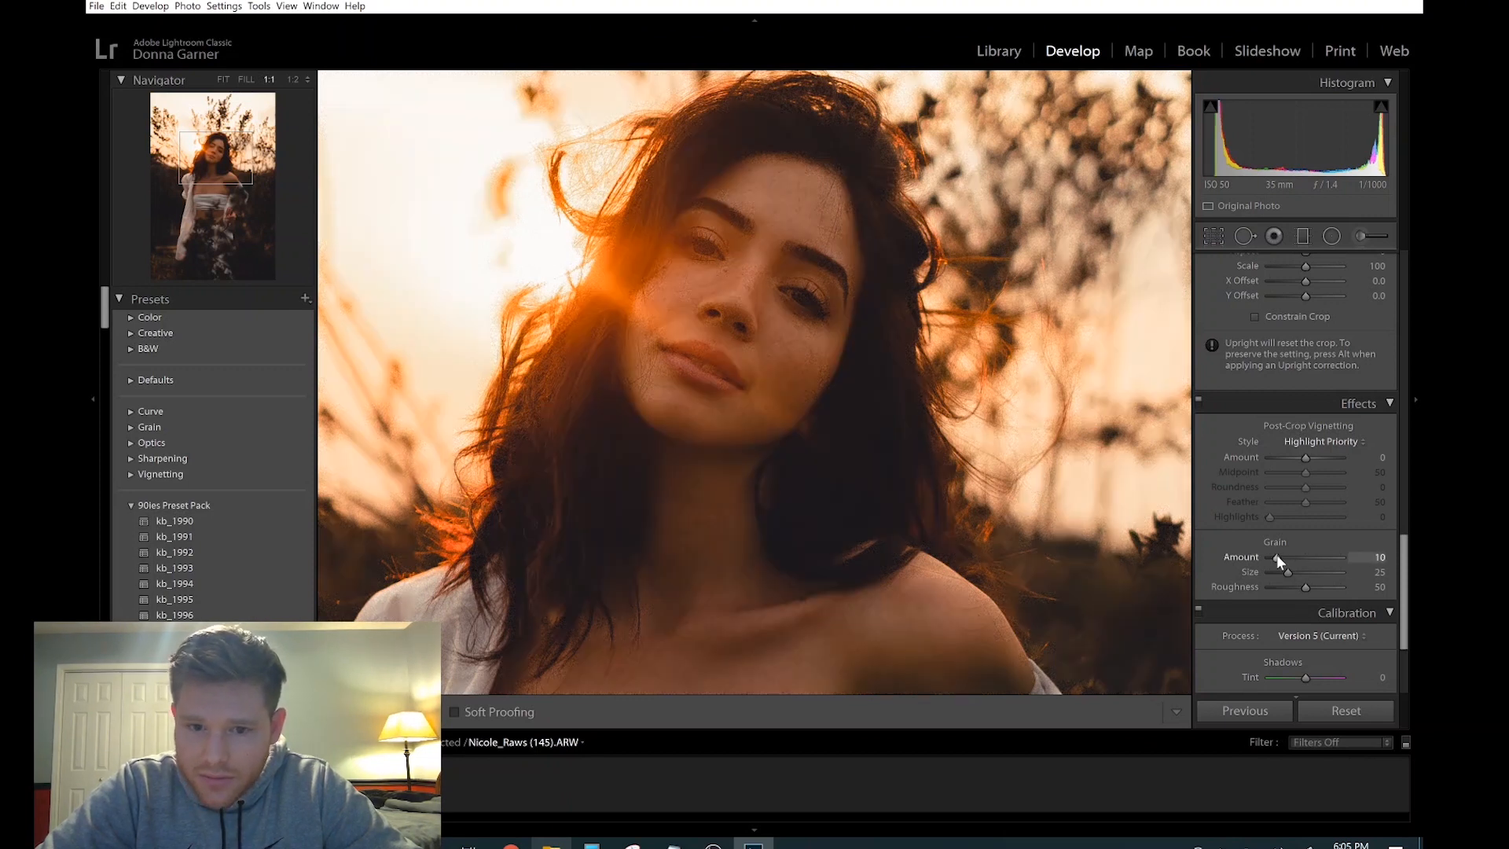
Collapse all the open adjustment sections from Split Toning to Calibration and view the whole photo.
{"action": "scroll", "coordinate": [1295, 481], "scroll_direction": "up", "scroll_amount": 5}
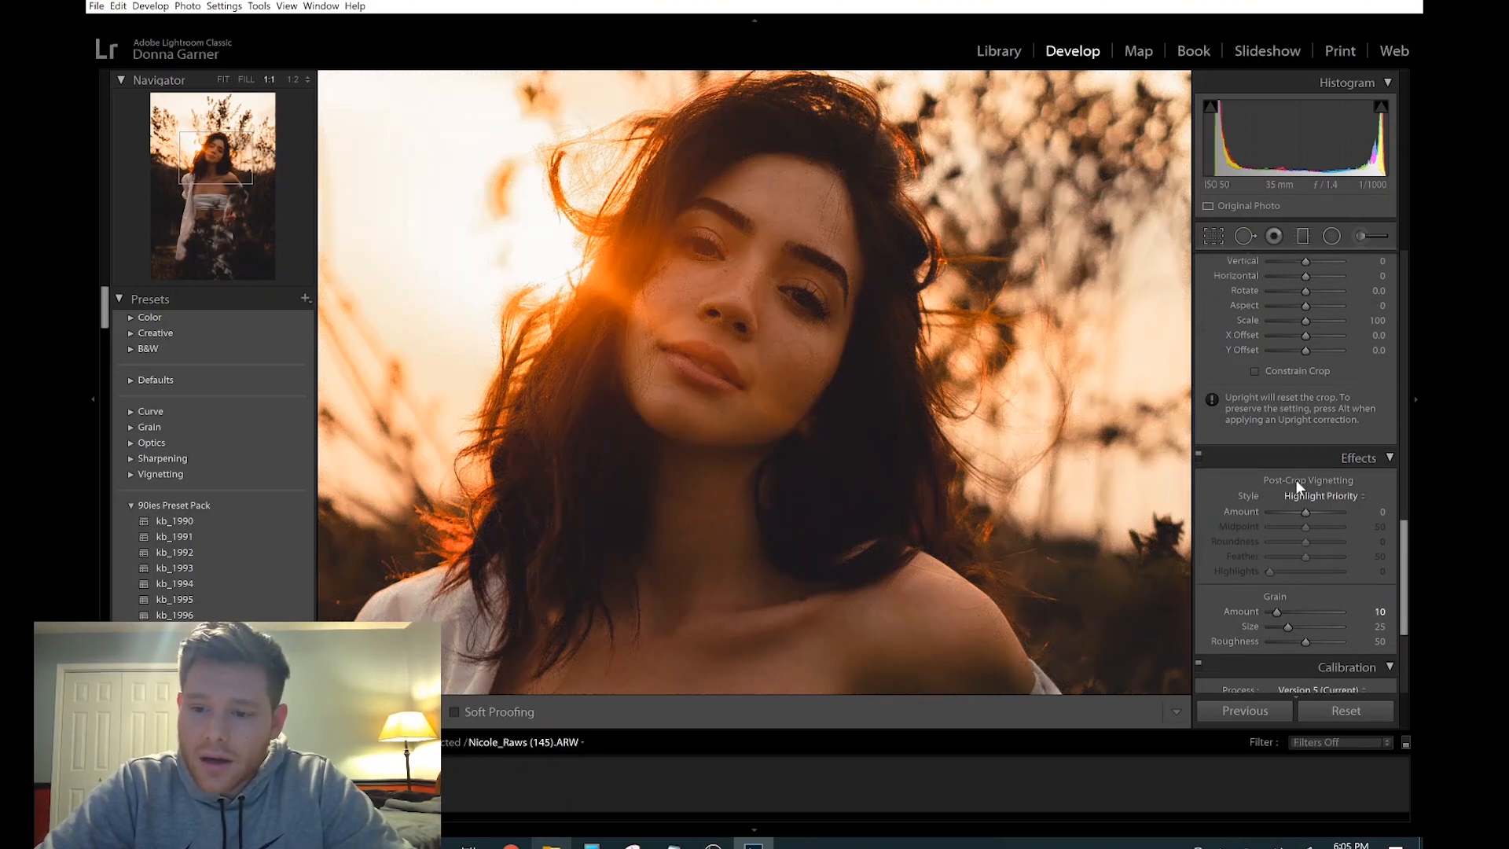
{"action": "scroll", "coordinate": [1296, 479], "scroll_direction": "up", "scroll_amount": 8}
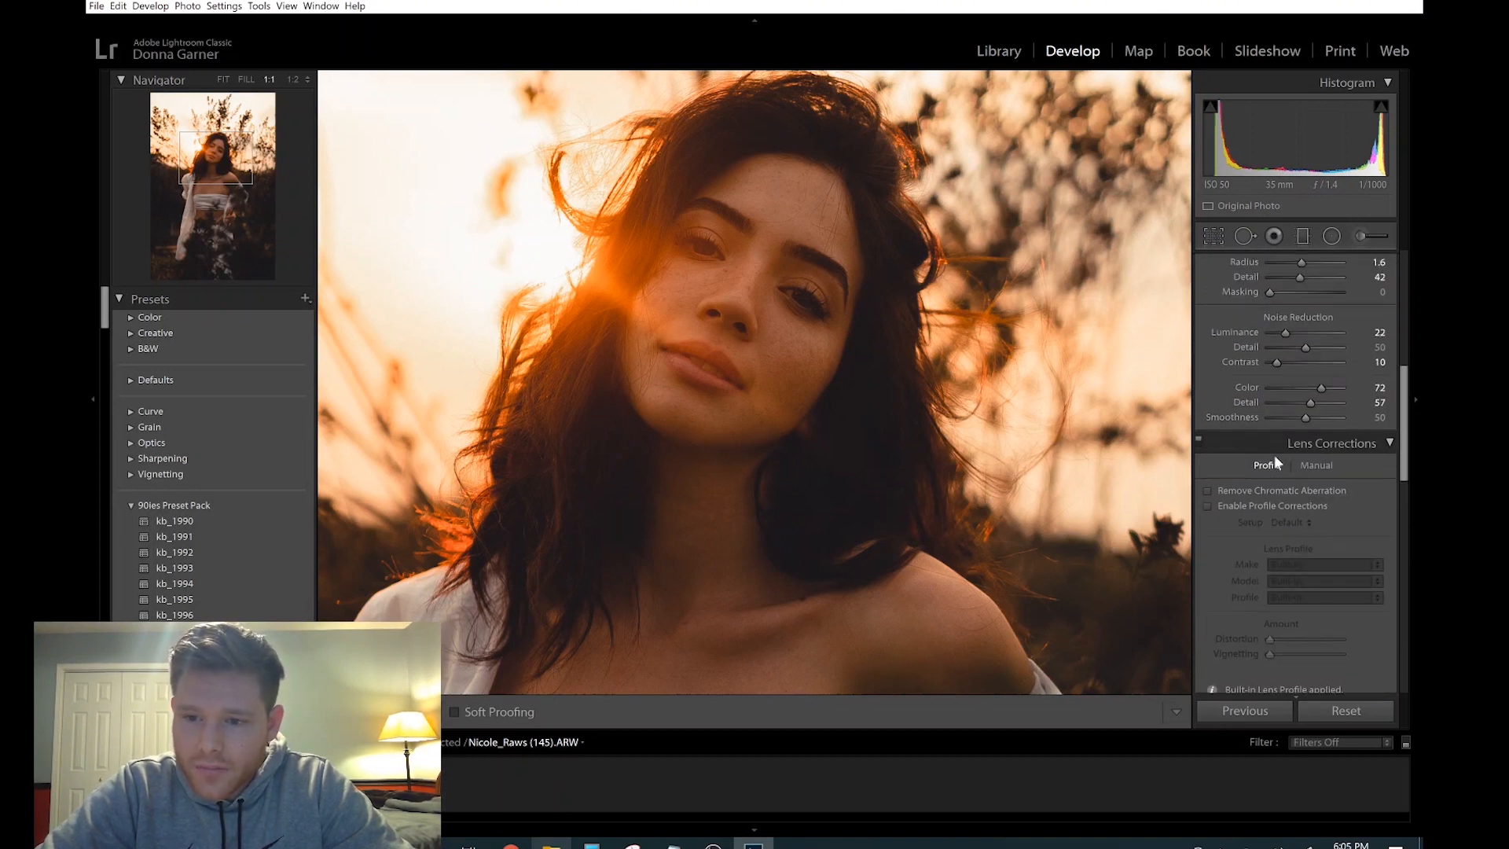
{"action": "left_click", "coordinate": [1354, 442]}
{"action": "left_click", "coordinate": [1374, 469]}
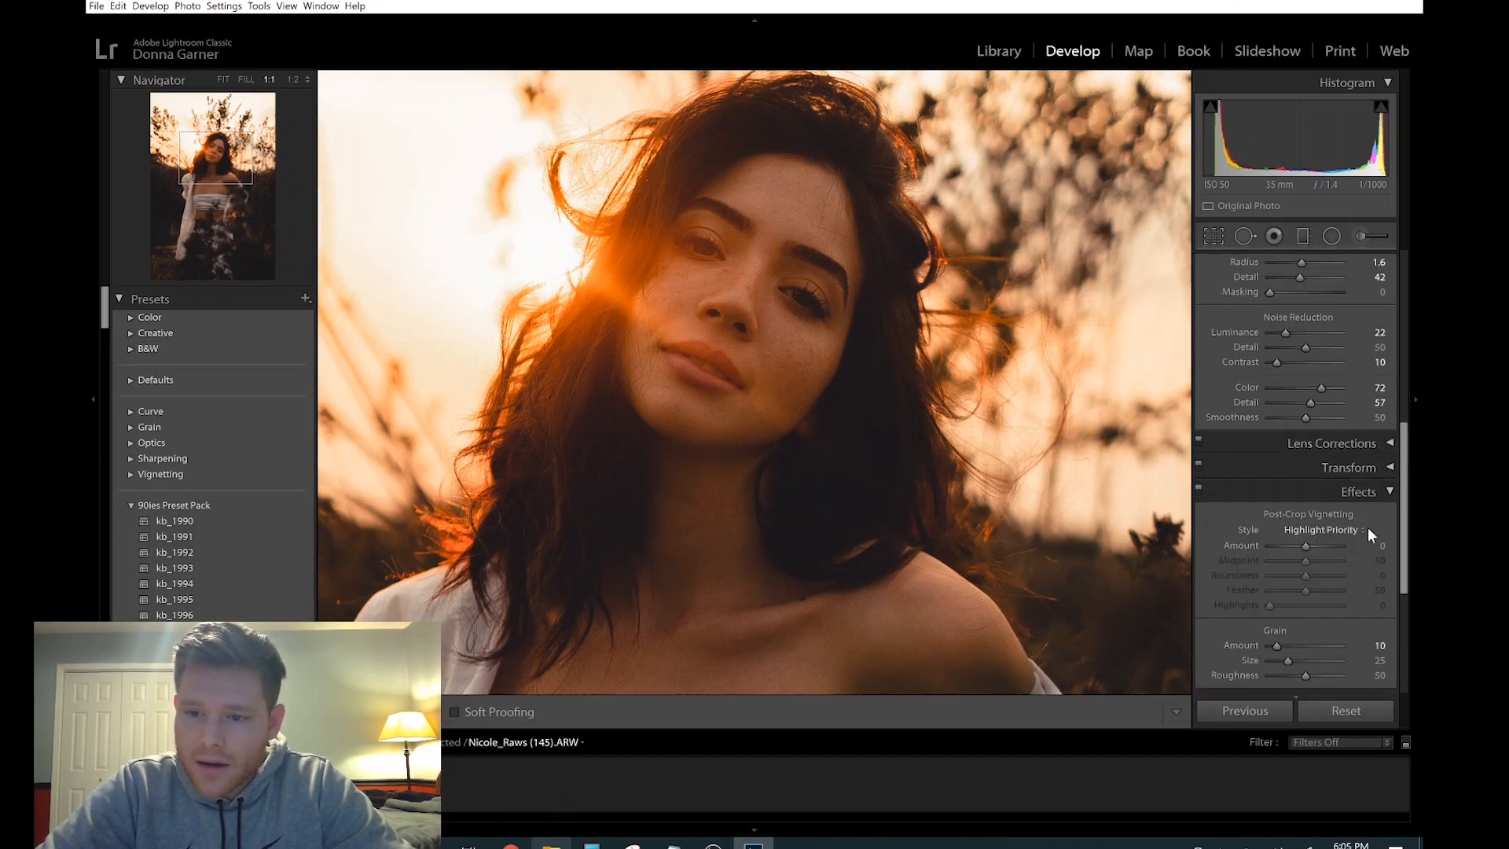
{"action": "left_click", "coordinate": [1374, 493]}
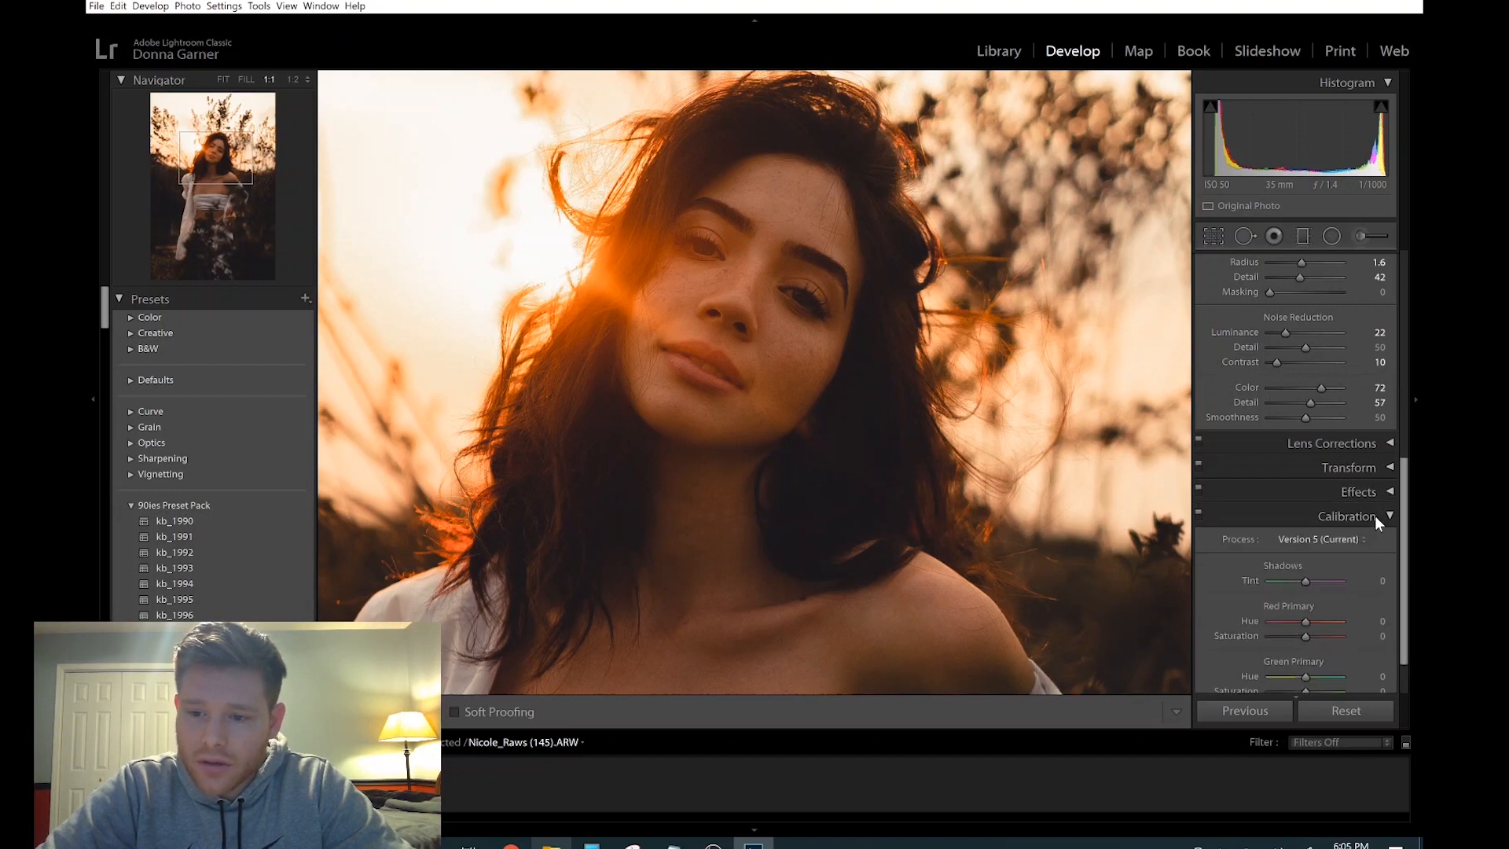
{"action": "left_click", "coordinate": [1375, 516]}
{"action": "scroll", "coordinate": [1313, 470], "scroll_direction": "up", "scroll_amount": 2}
{"action": "left_click", "coordinate": [1361, 307]}
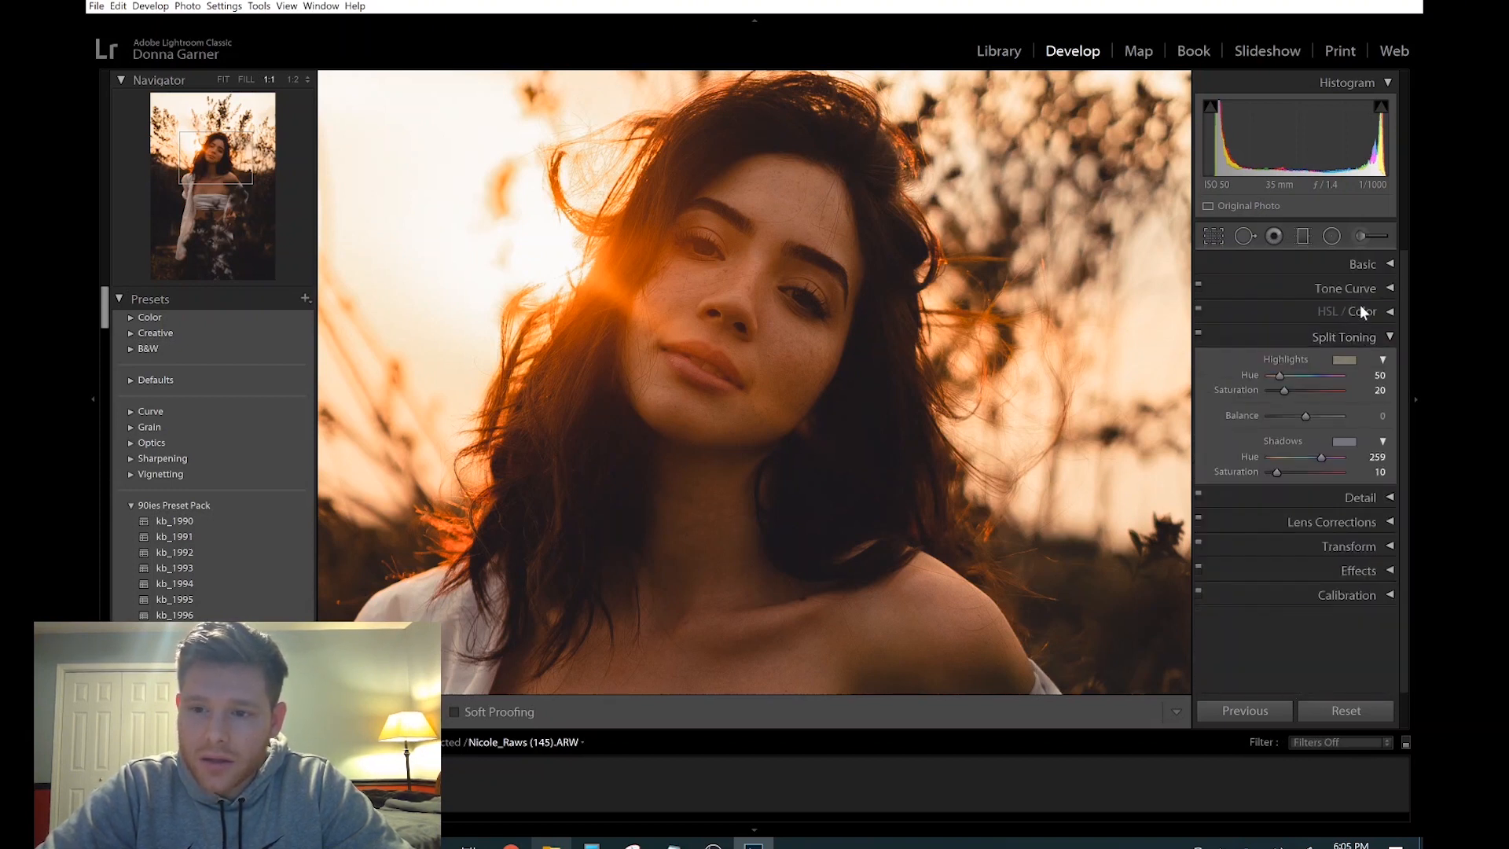
{"action": "left_click", "coordinate": [1367, 337]}
{"action": "left_click", "coordinate": [983, 368]}
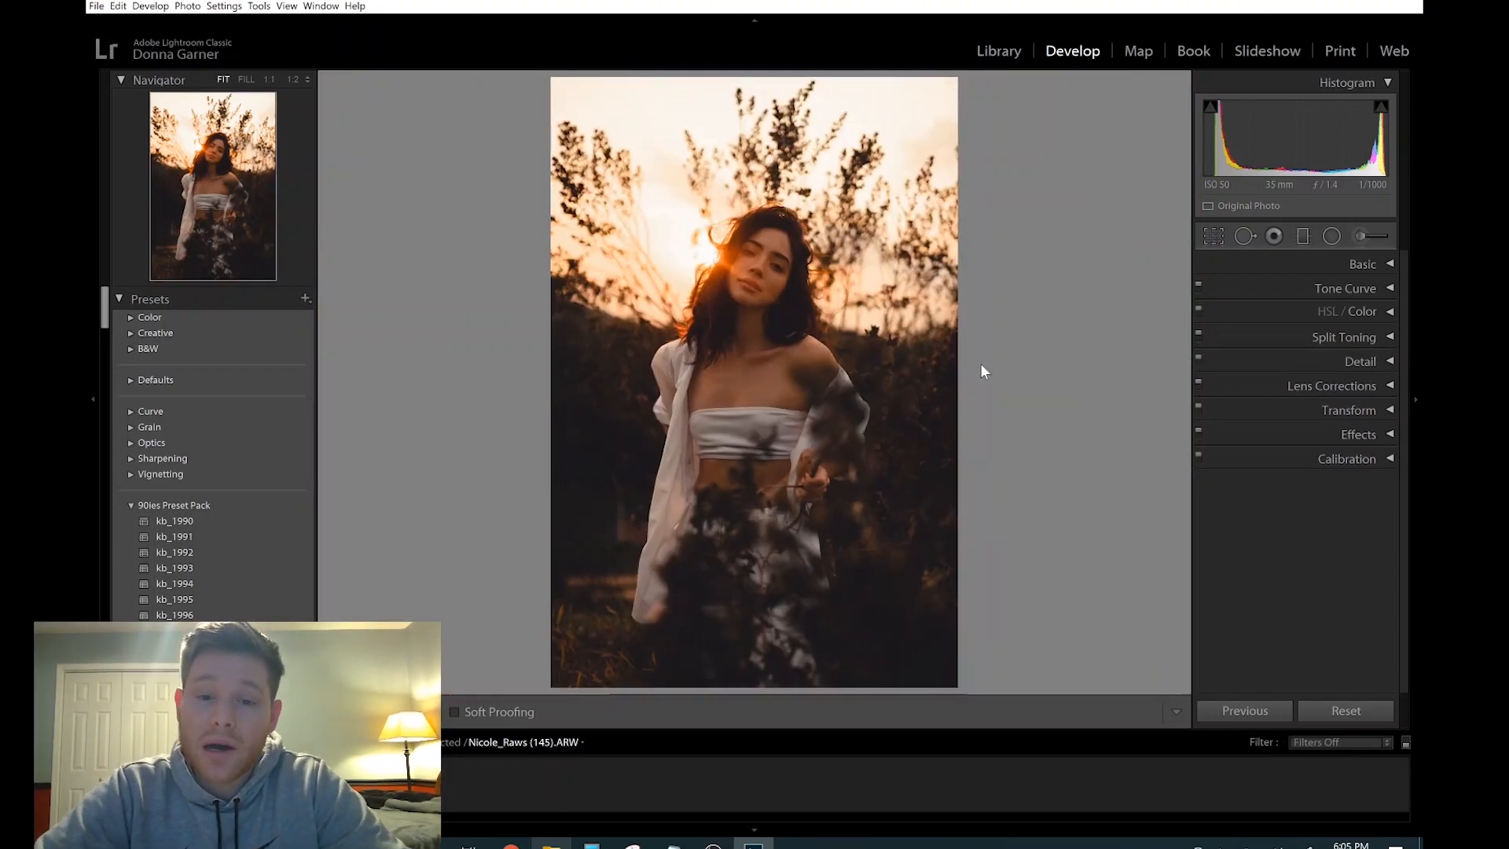
Paint an adjustment brush mask over the sky, and set its exposure to -1.04 and highlights to -58.
{"action": "left_click", "coordinate": [1360, 238]}
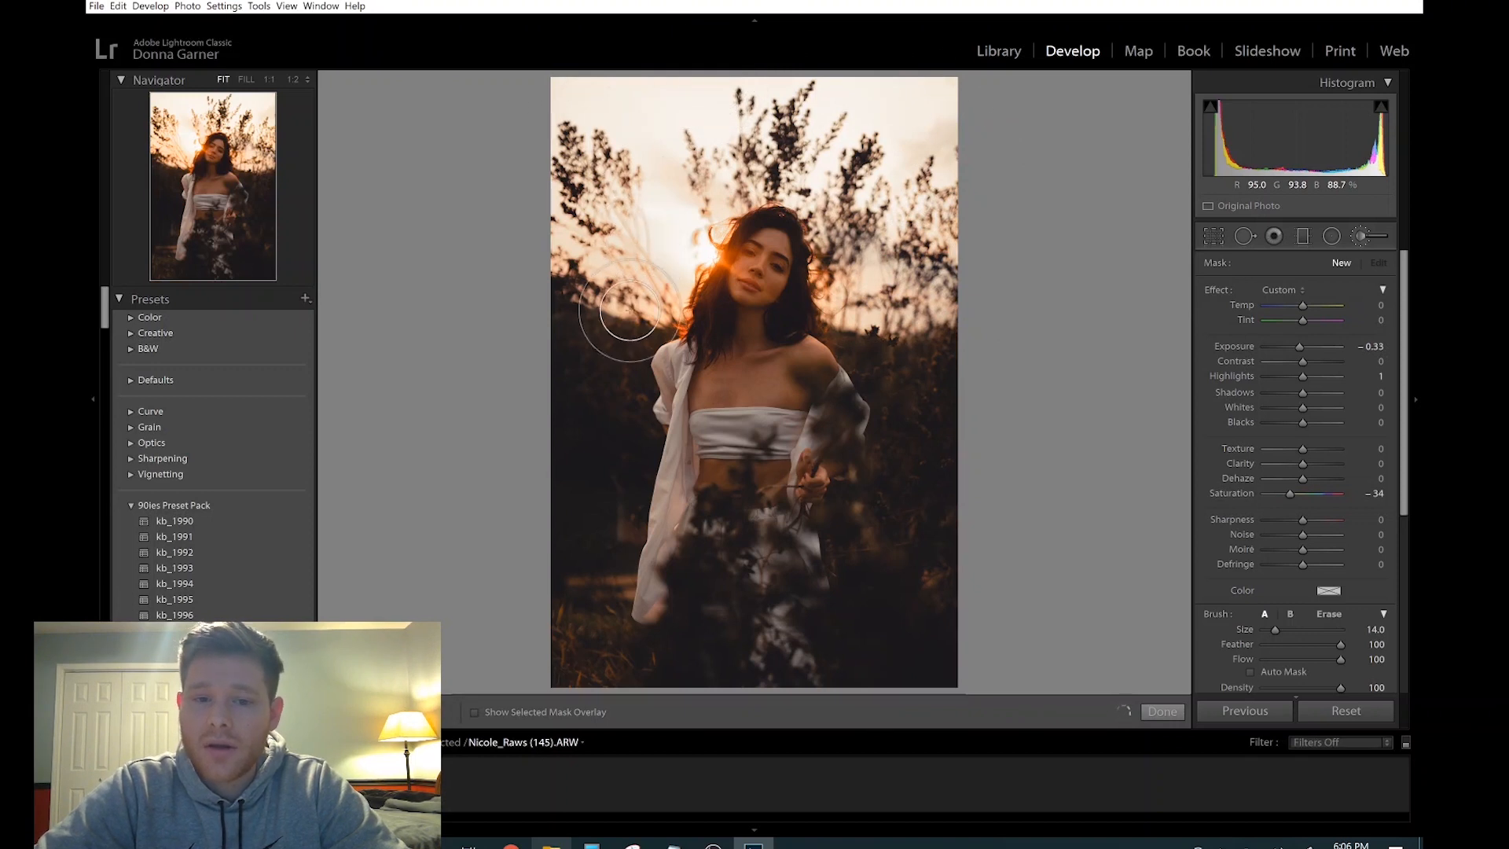
{"action": "mouse_move", "coordinate": [693, 187]}
{"action": "left_mouse_down"}
{"action": "mouse_move", "coordinate": [898, 144]}
{"action": "mouse_move", "coordinate": [878, 158]}
{"action": "left_mouse_up"}
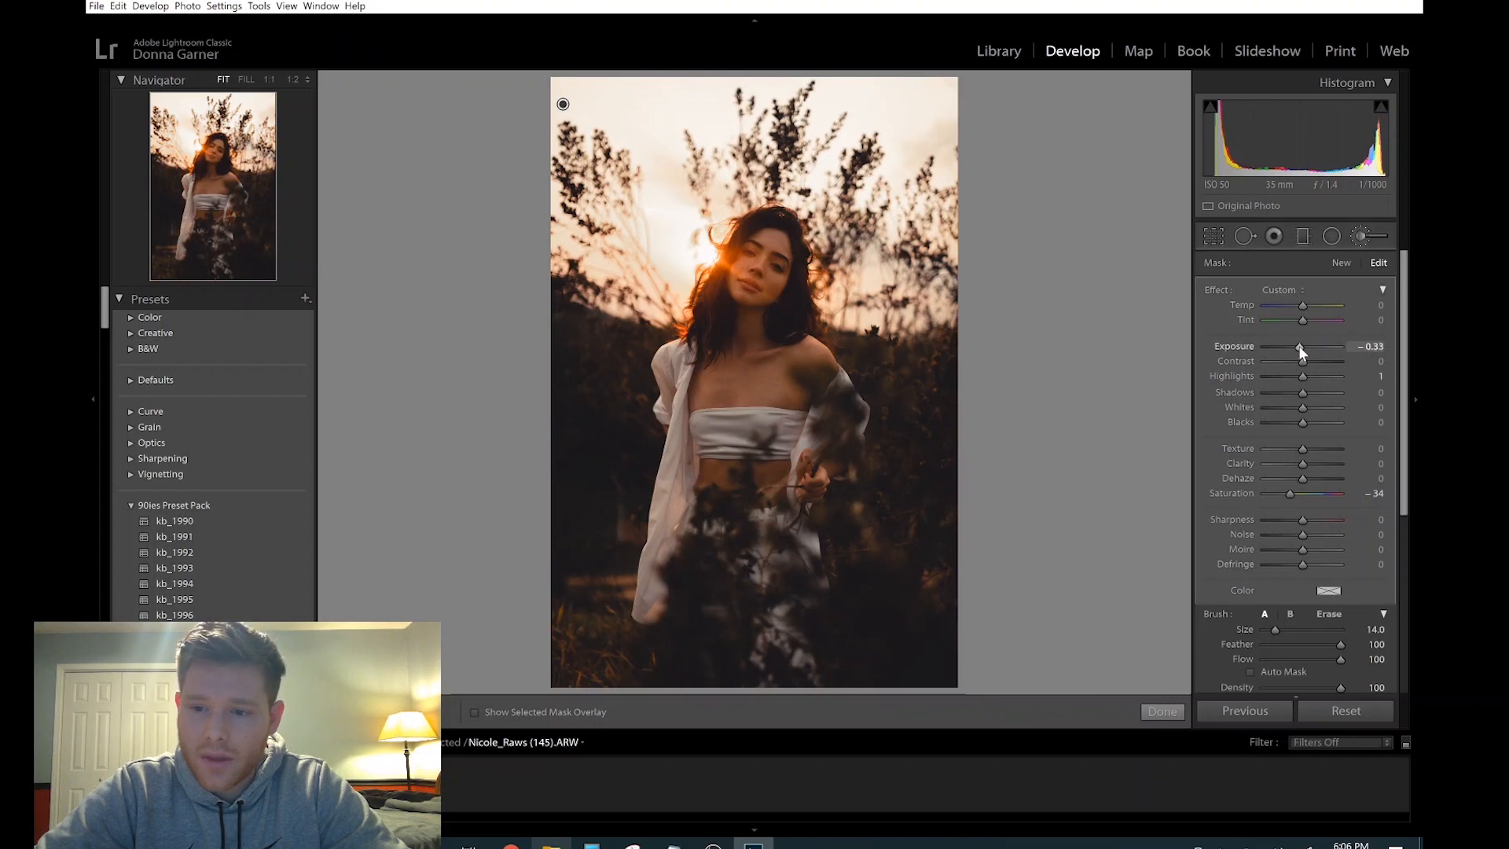
{"action": "left_click_drag", "start_coordinate": [1300, 347], "coordinate": [1292, 348]}
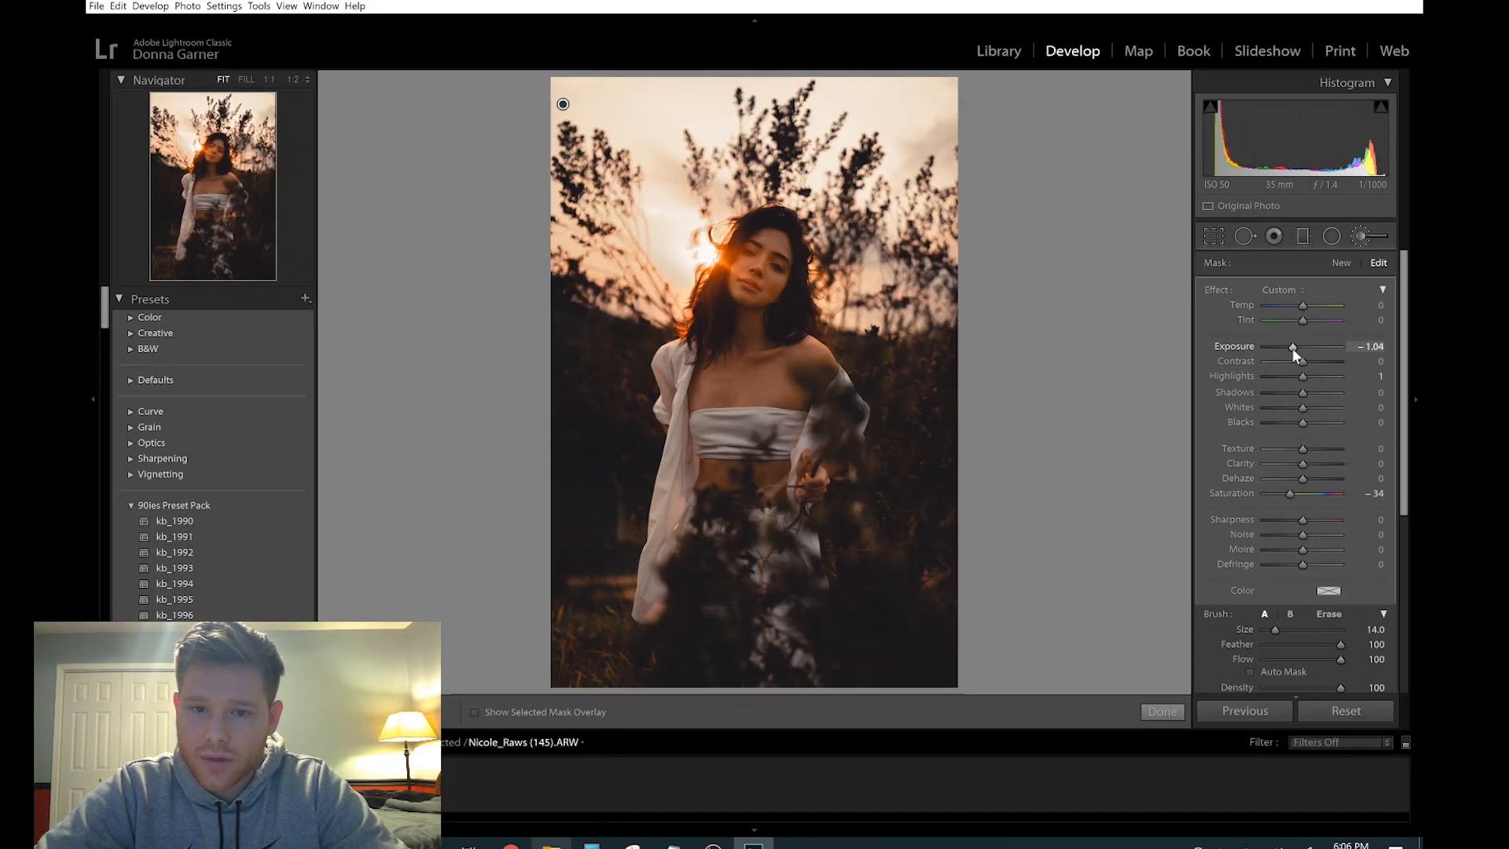
{"action": "left_click_drag", "start_coordinate": [1289, 375], "coordinate": [1280, 375]}
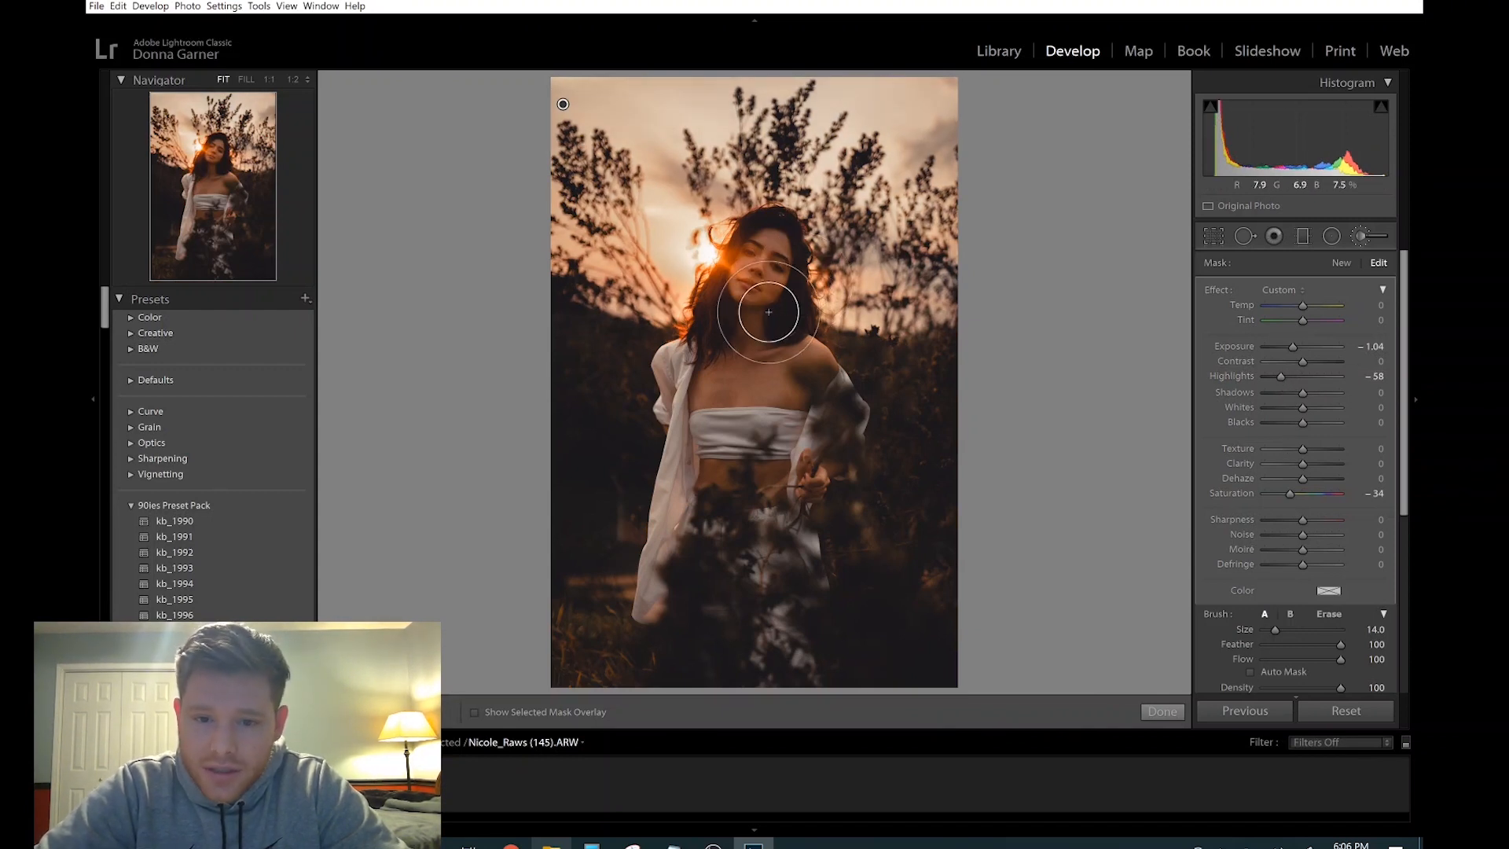
{"action": "key", "text": "alt"}
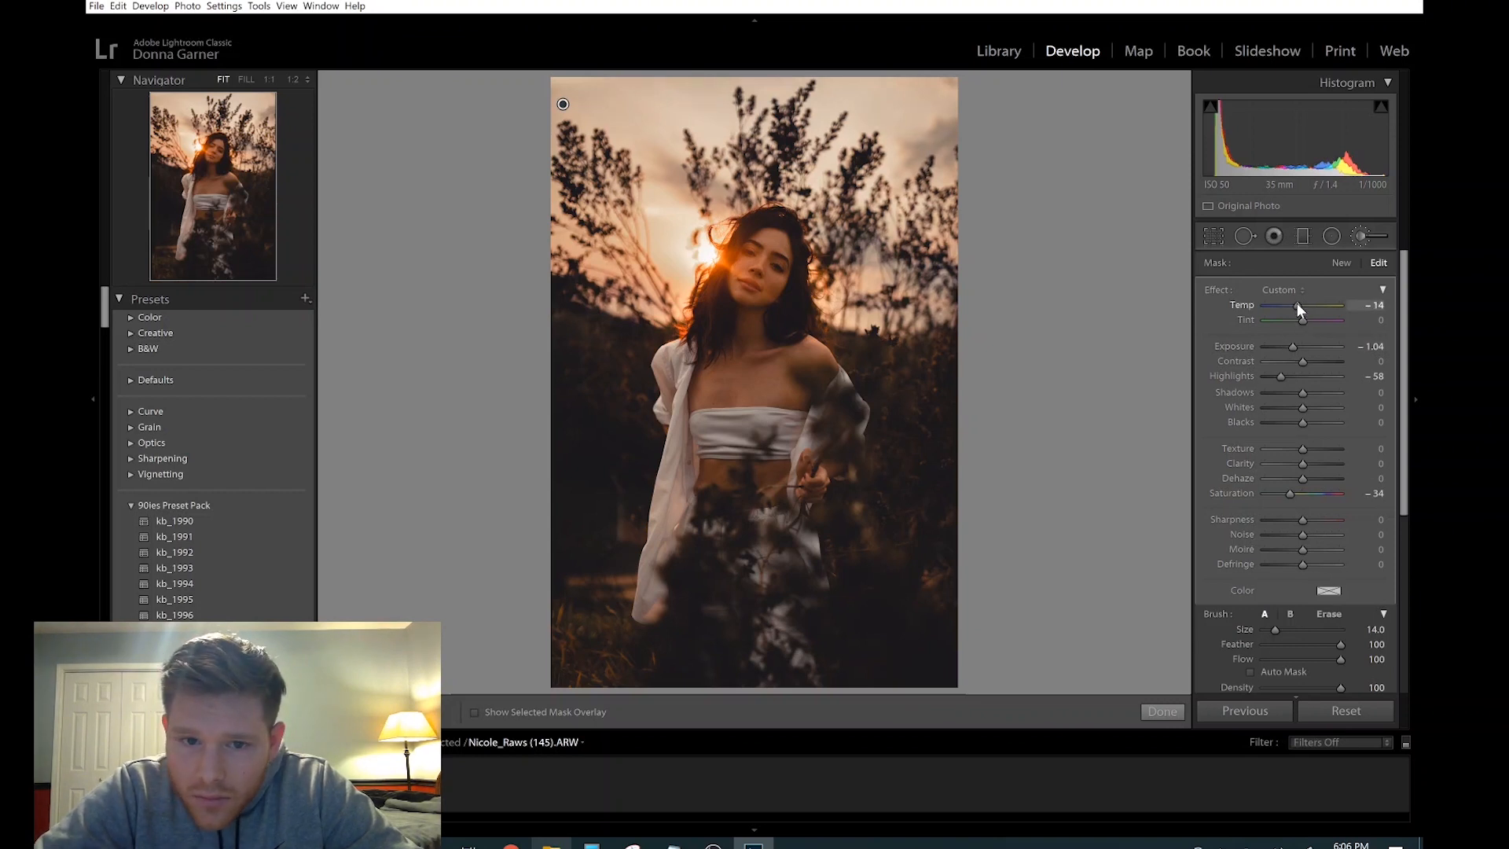
Refine the sky mask with temperature 72, contrast 19, highlights -86 and exposure -0.46.
{"action": "left_click_drag", "start_coordinate": [1298, 305], "coordinate": [1334, 321]}
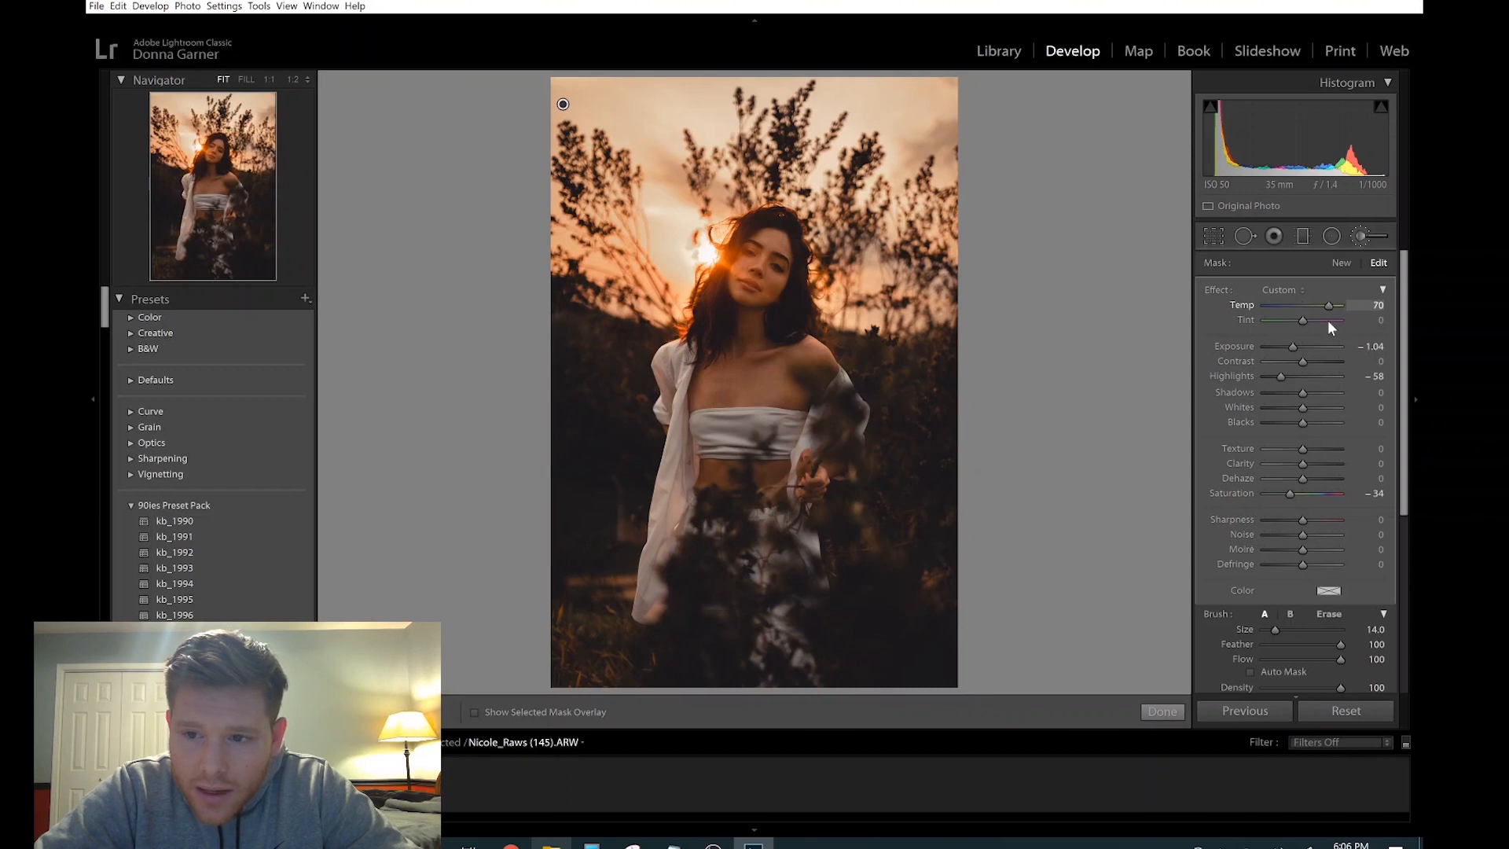
{"action": "left_click_drag", "start_coordinate": [1329, 319], "coordinate": [1330, 321]}
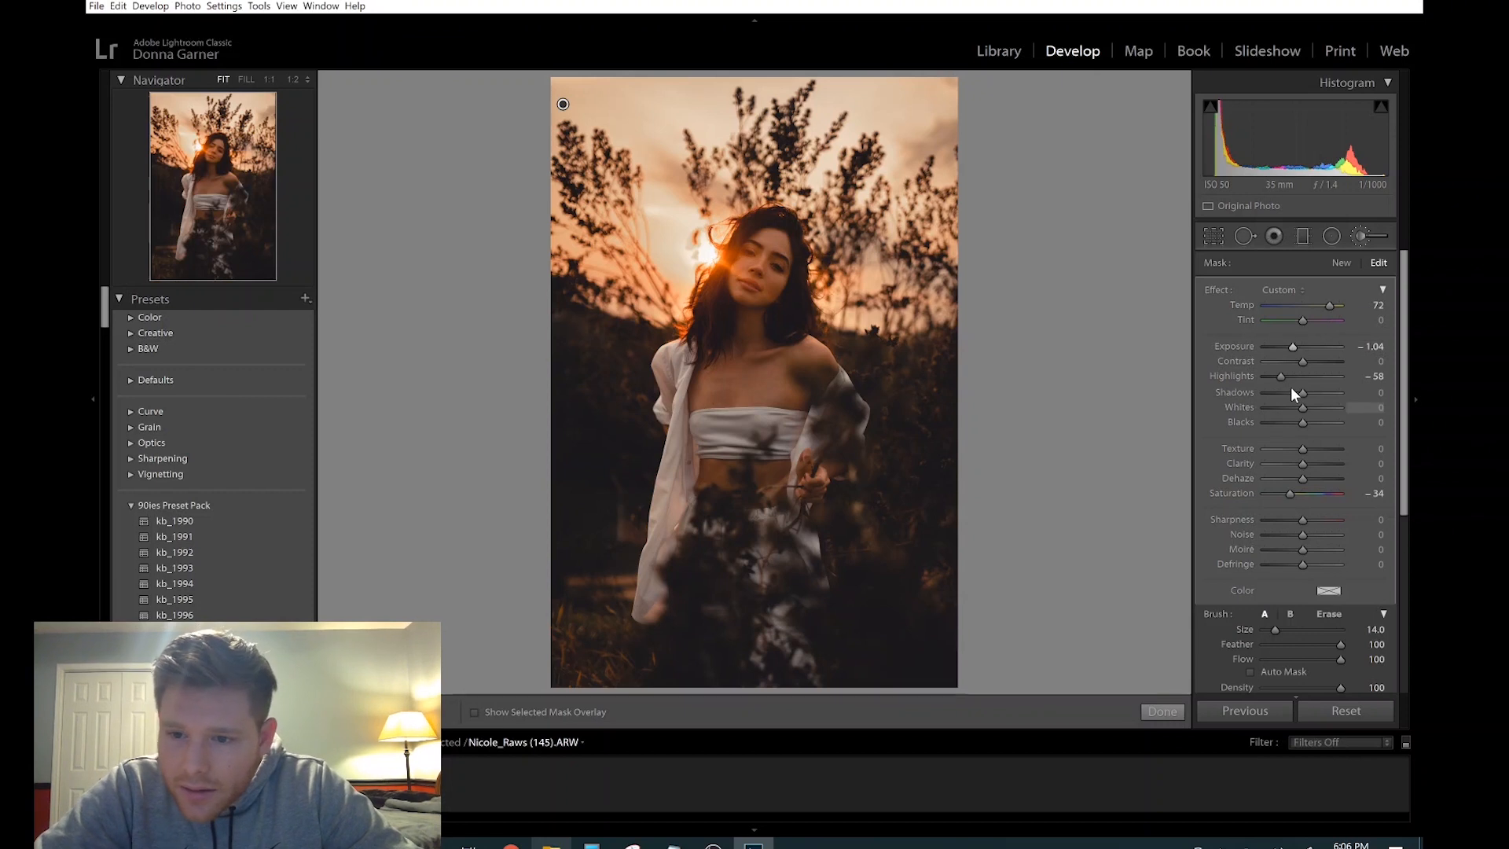
{"action": "left_click_drag", "start_coordinate": [1278, 377], "coordinate": [1296, 349]}
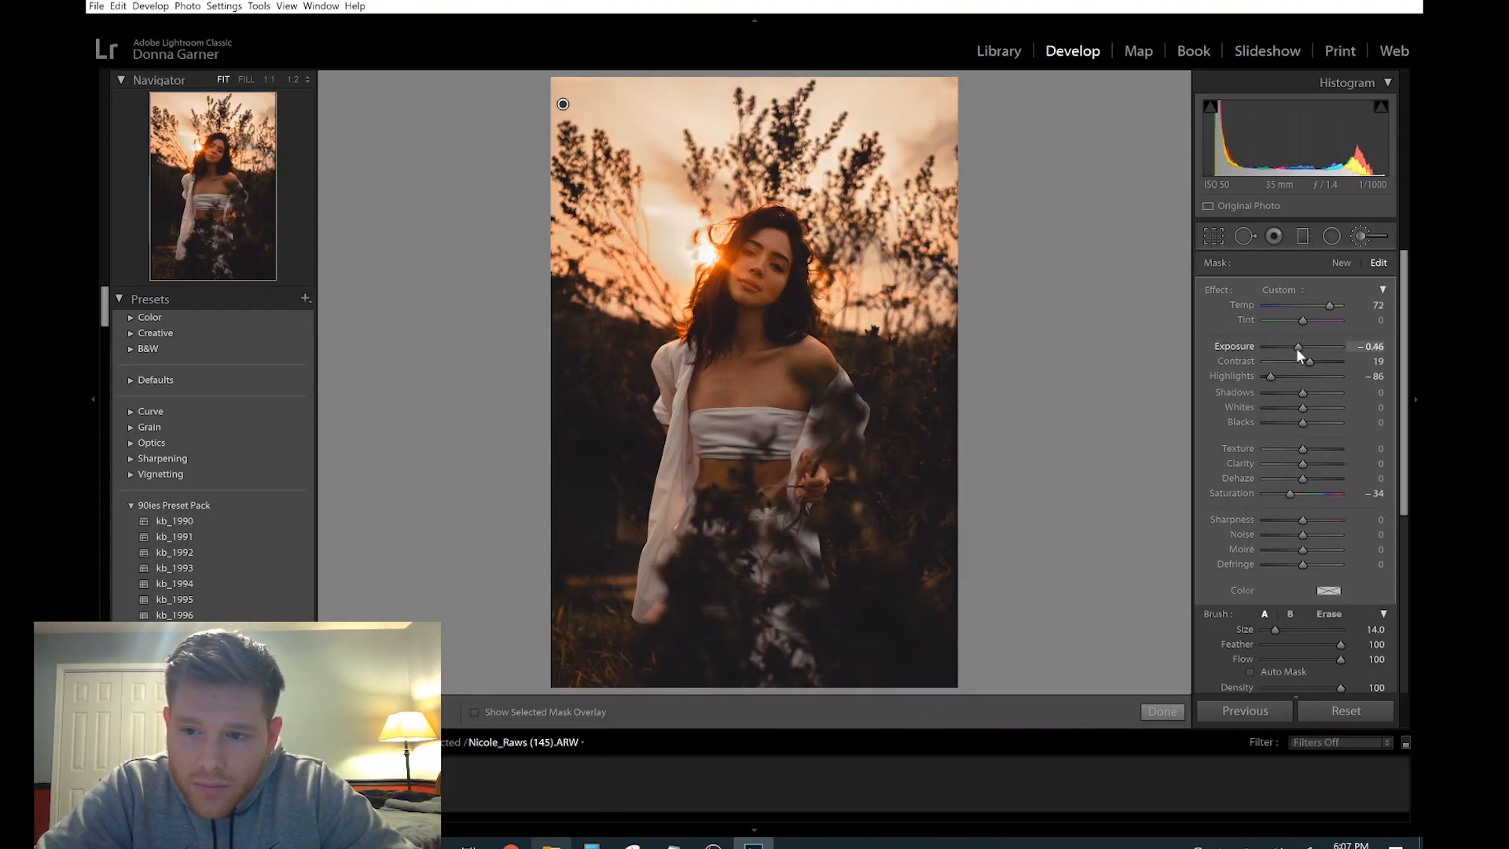
{"action": "left_click_drag", "start_coordinate": [1296, 348], "coordinate": [1295, 347]}
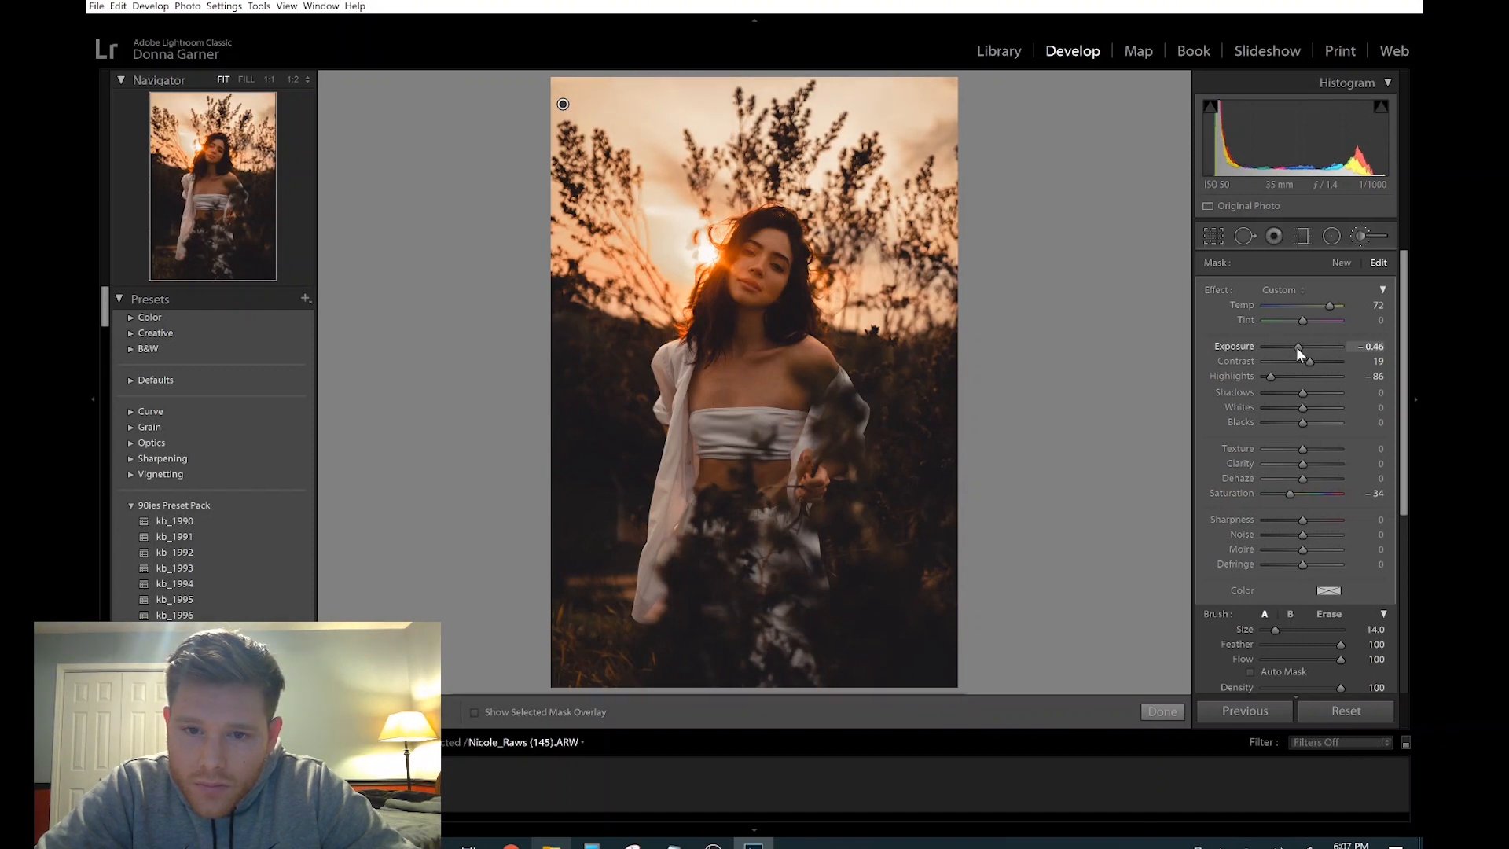
Finish the sky mask, zoom in on the face to test a brighter global exposure, and set it to +0.80.
{"action": "left_click", "coordinate": [1163, 712]}
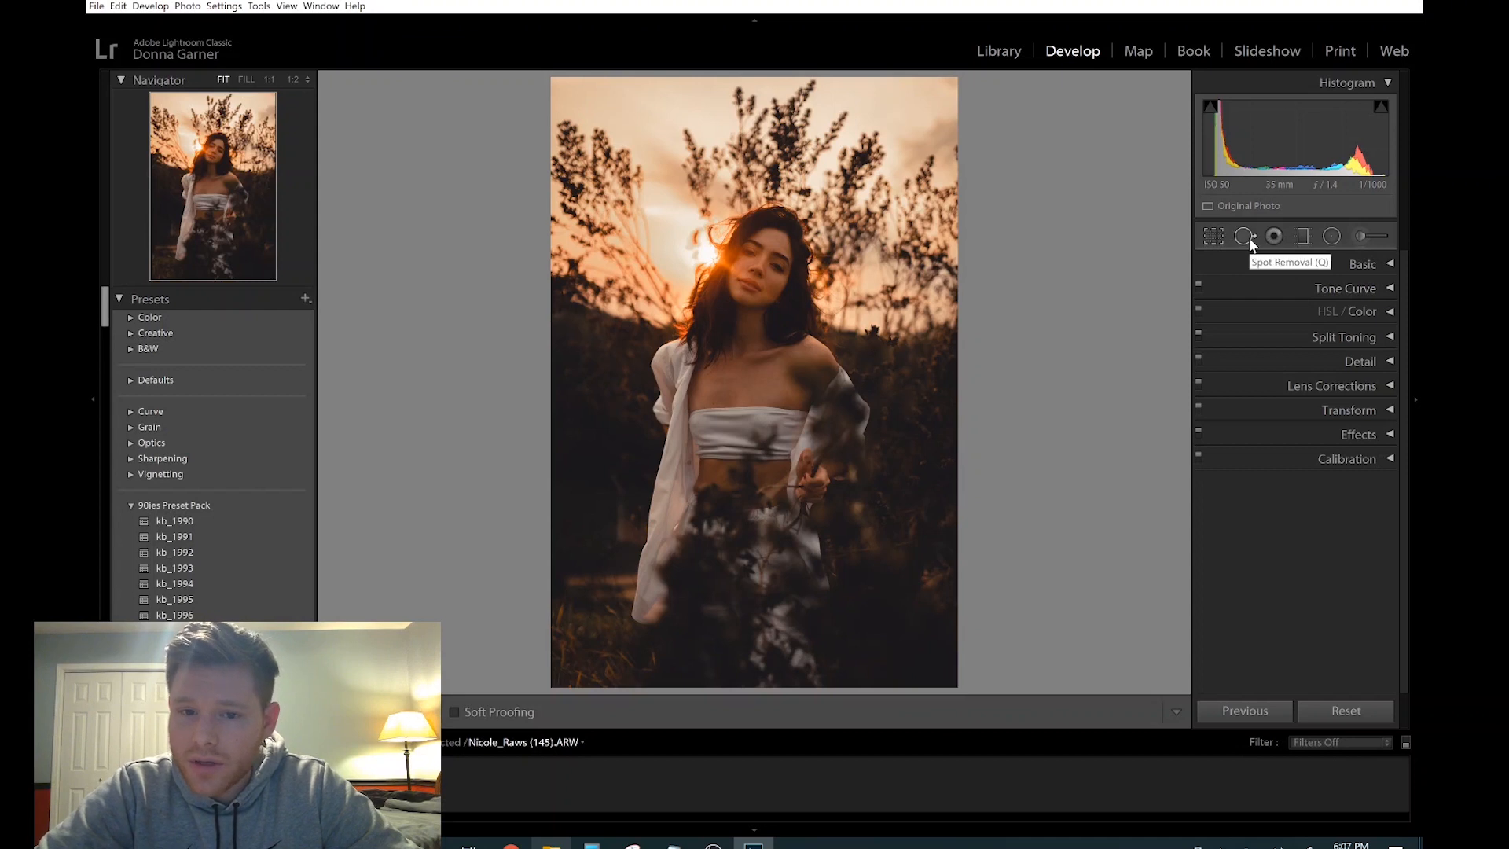
{"action": "left_click", "coordinate": [1370, 267]}
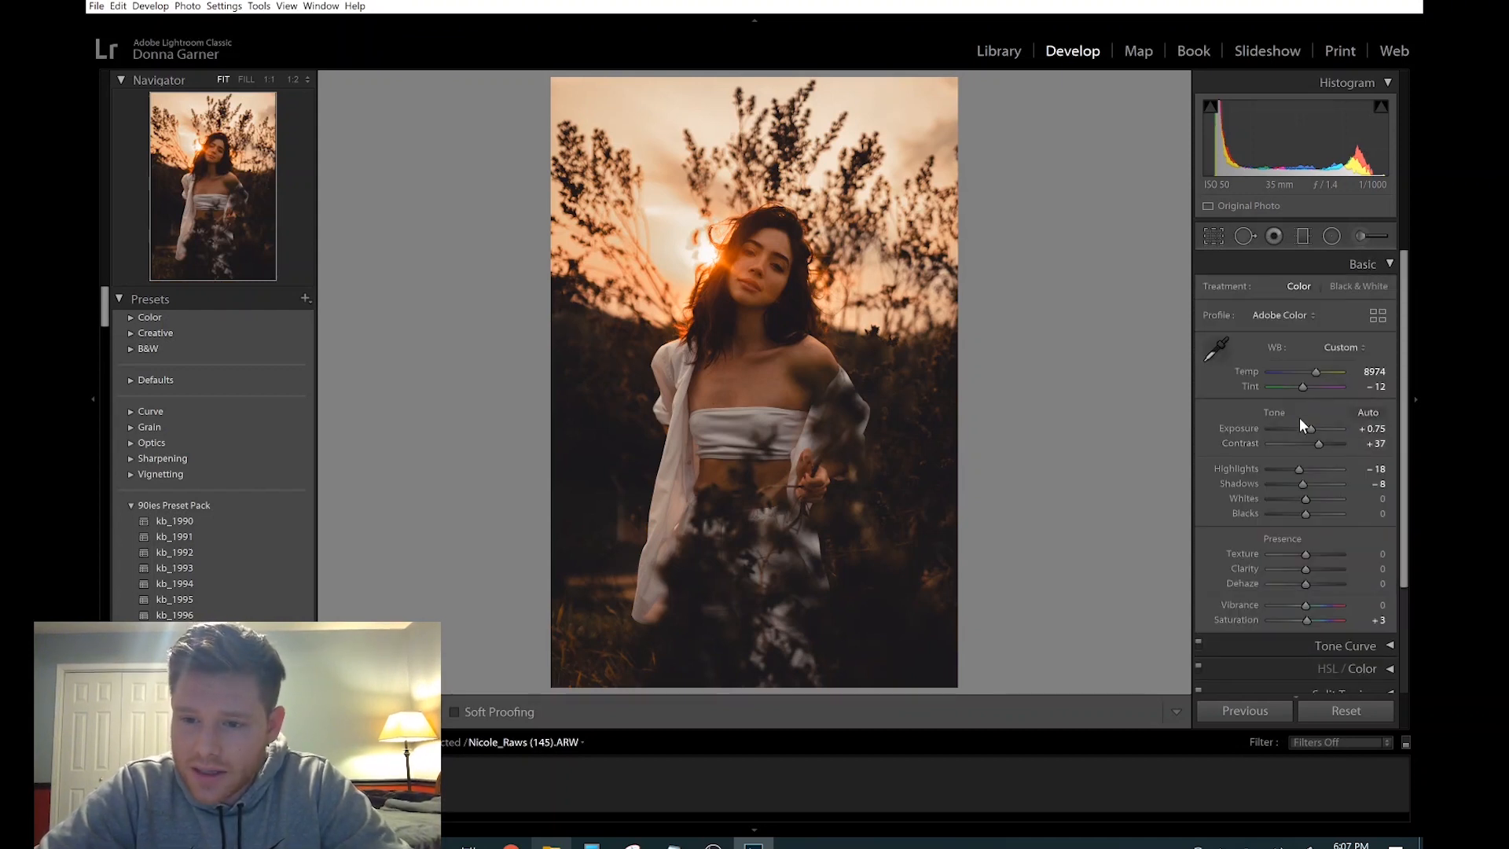
{"action": "key", "text": "z"}
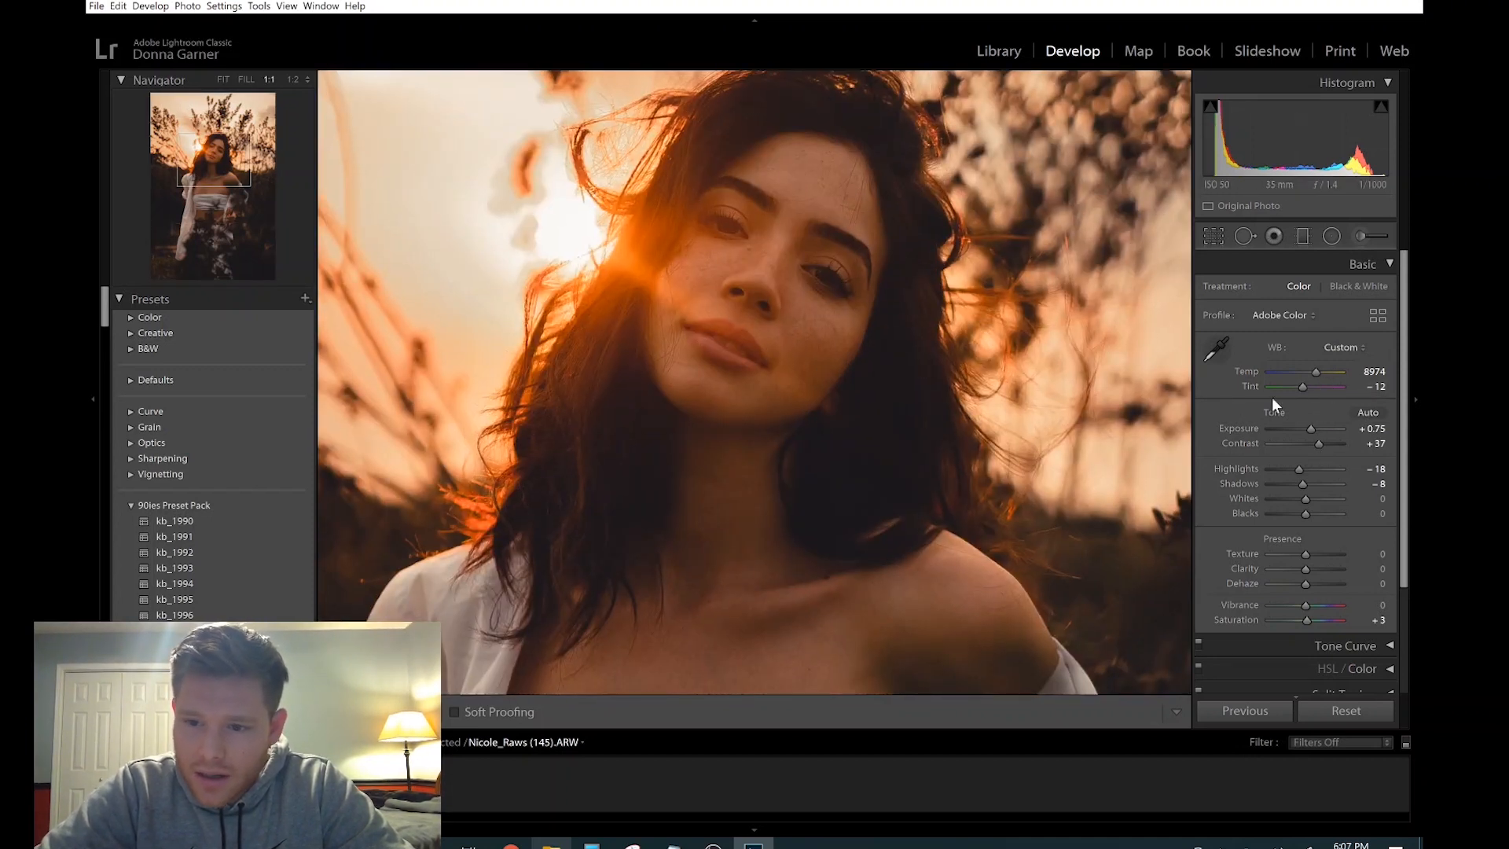
{"action": "left_click_drag", "start_coordinate": [1309, 427], "coordinate": [1314, 431]}
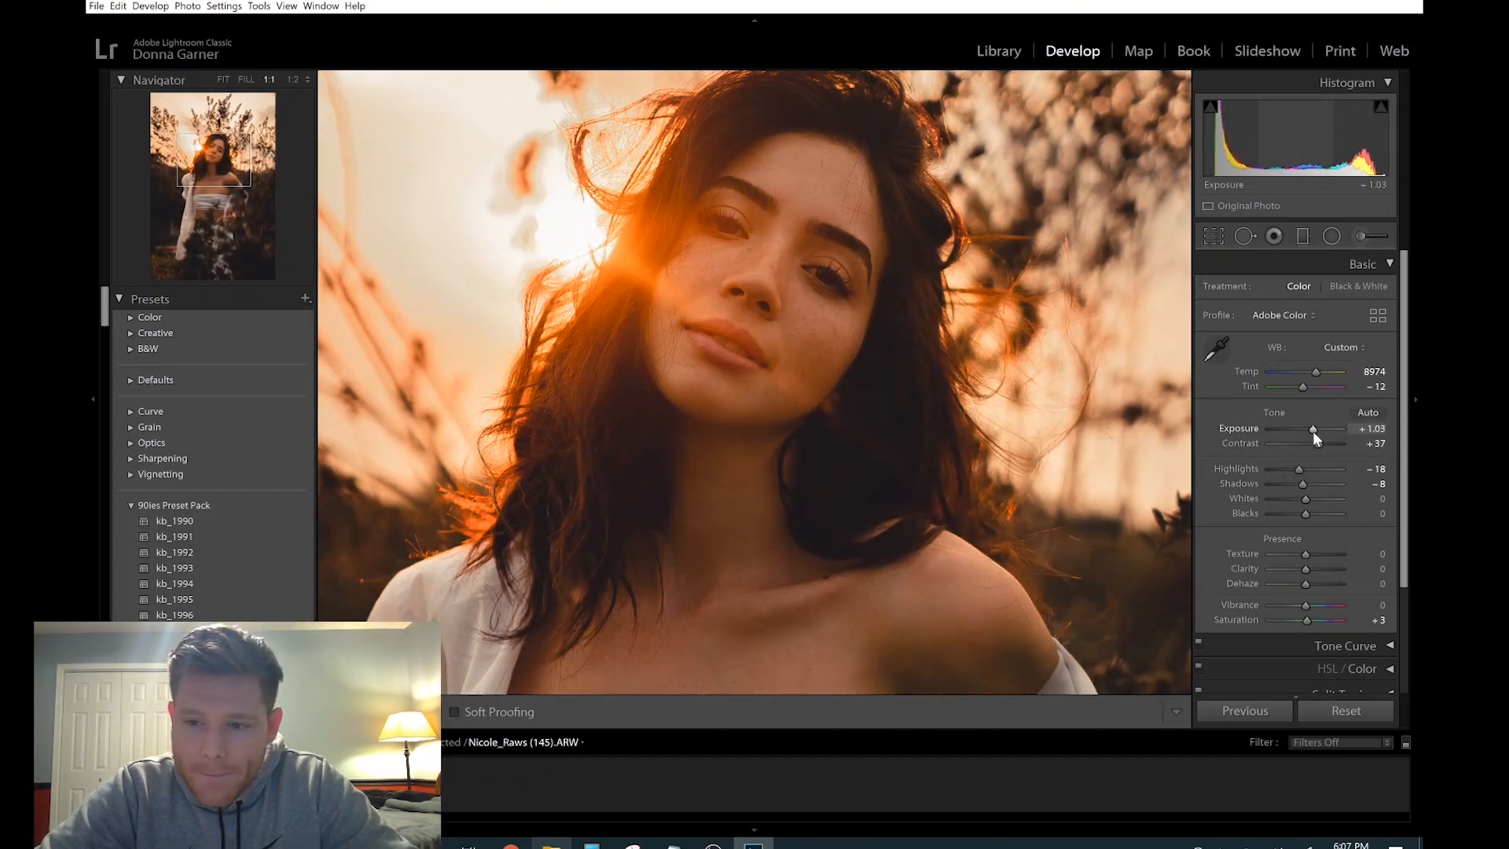
{"action": "key", "text": "ctrl+z"}
{"action": "left_click", "coordinate": [1372, 428]}
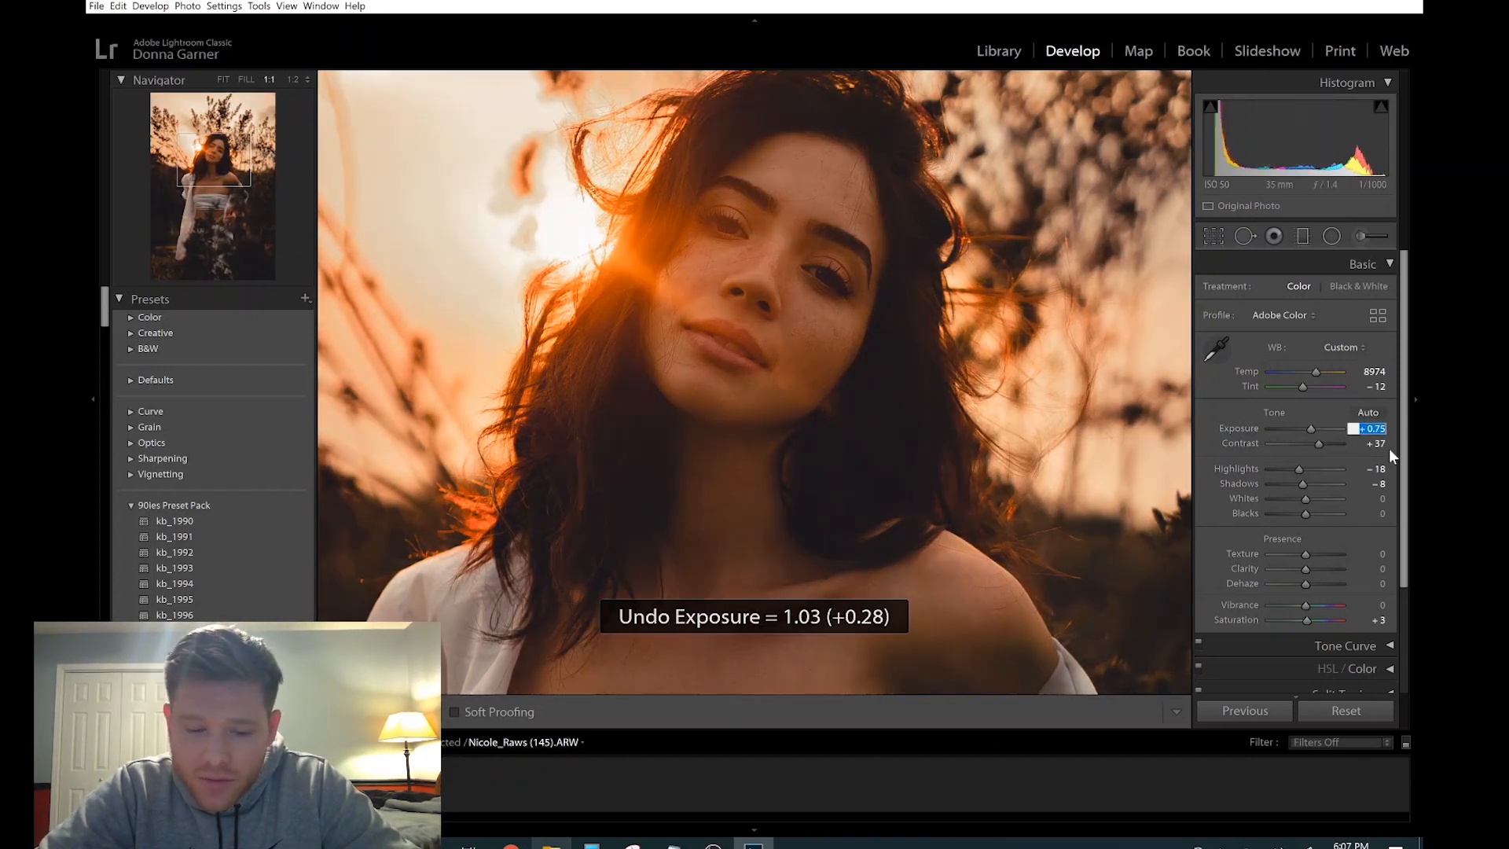
{"action": "type", "text": "80"}
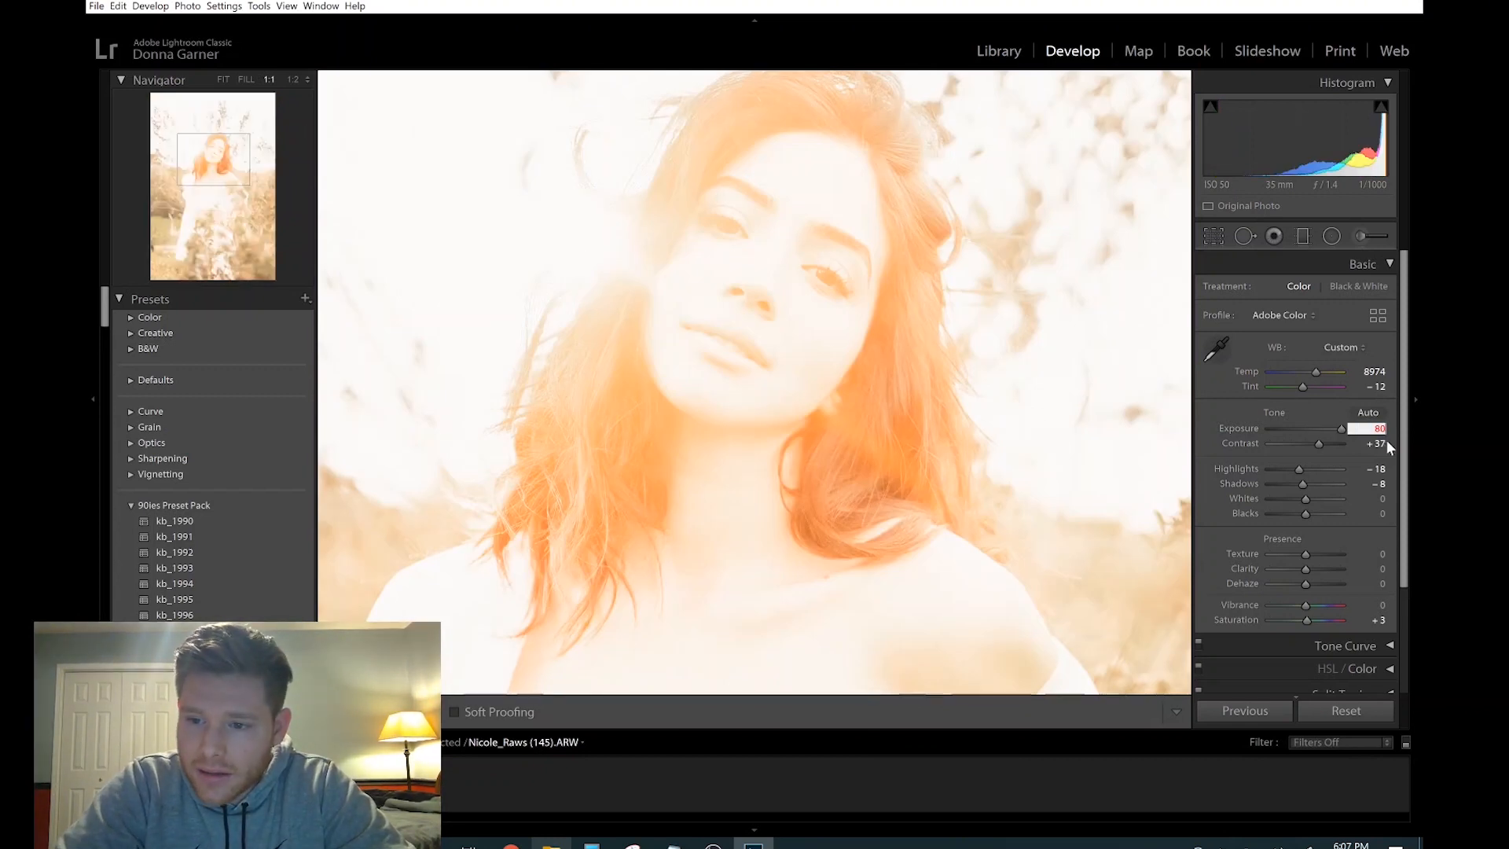
{"action": "key", "text": "Return"}
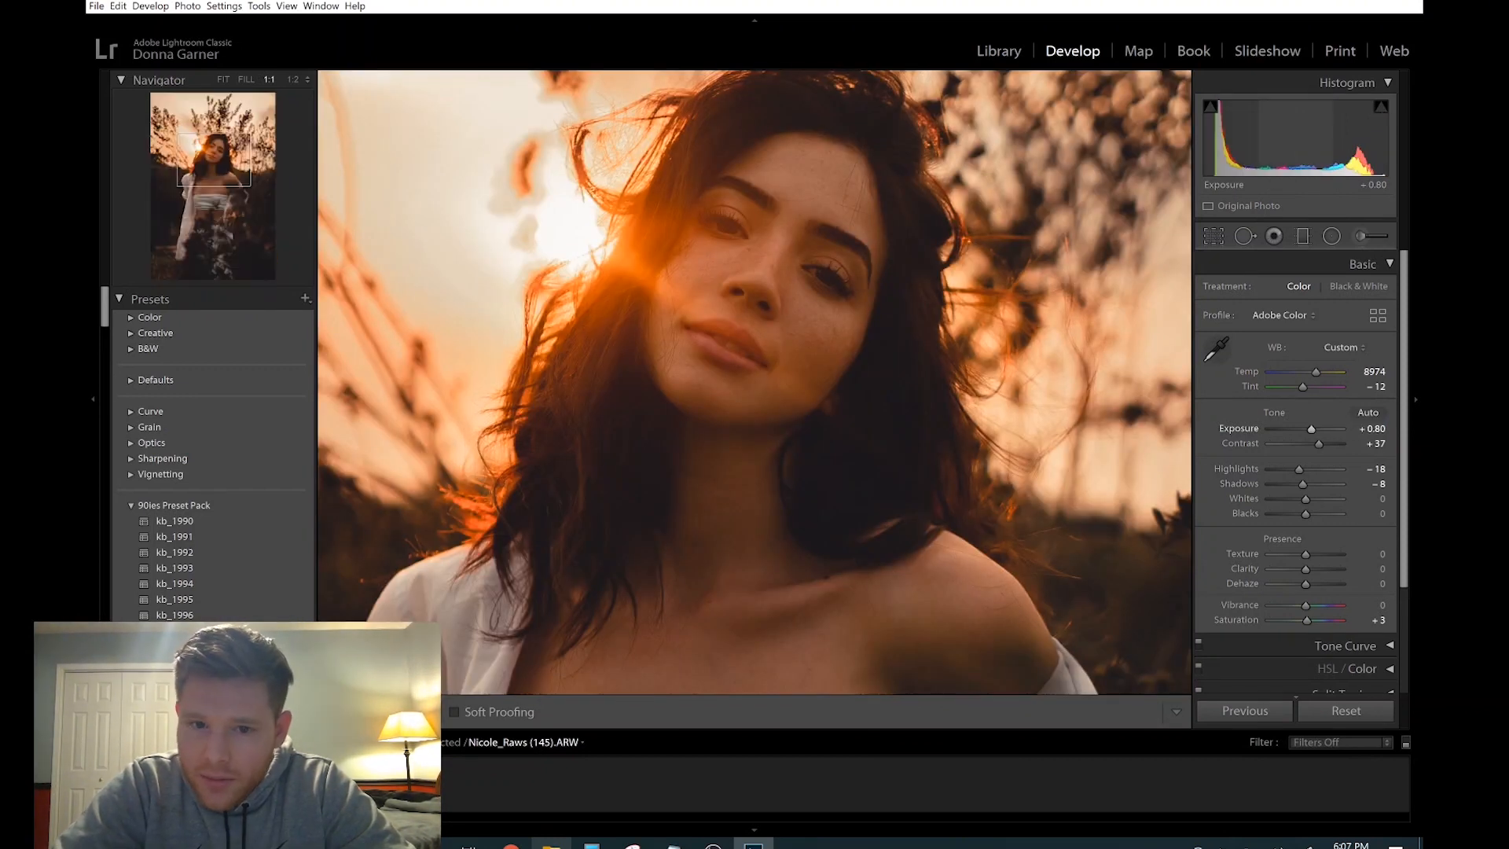
Set the vibrance to +11 and lower the RGB tone curve's black point to 7.8 % output.
{"action": "left_click", "coordinate": [887, 402]}
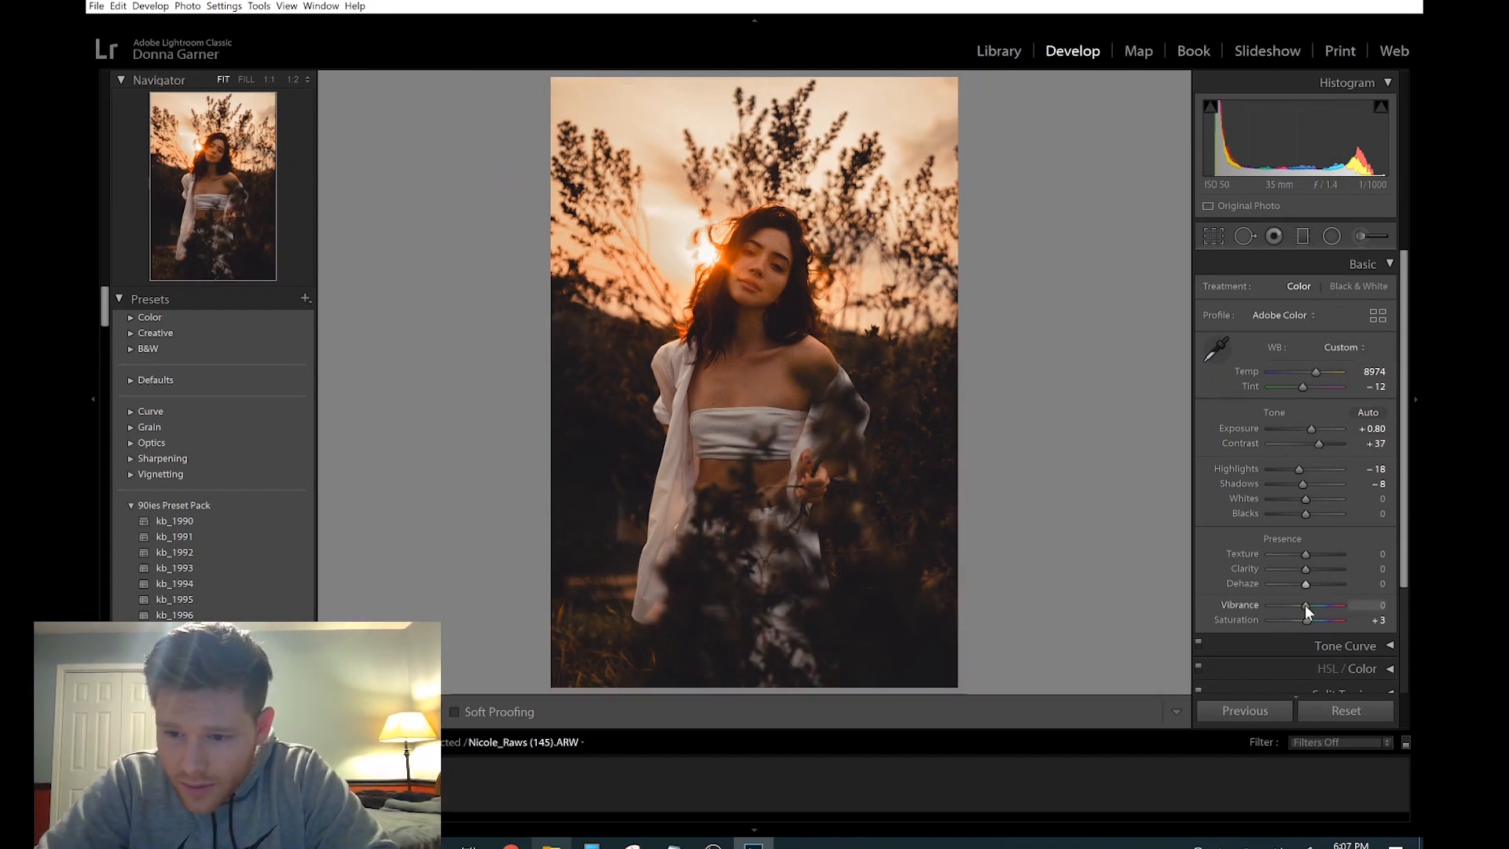
{"action": "left_click_drag", "start_coordinate": [1304, 606], "coordinate": [1308, 608]}
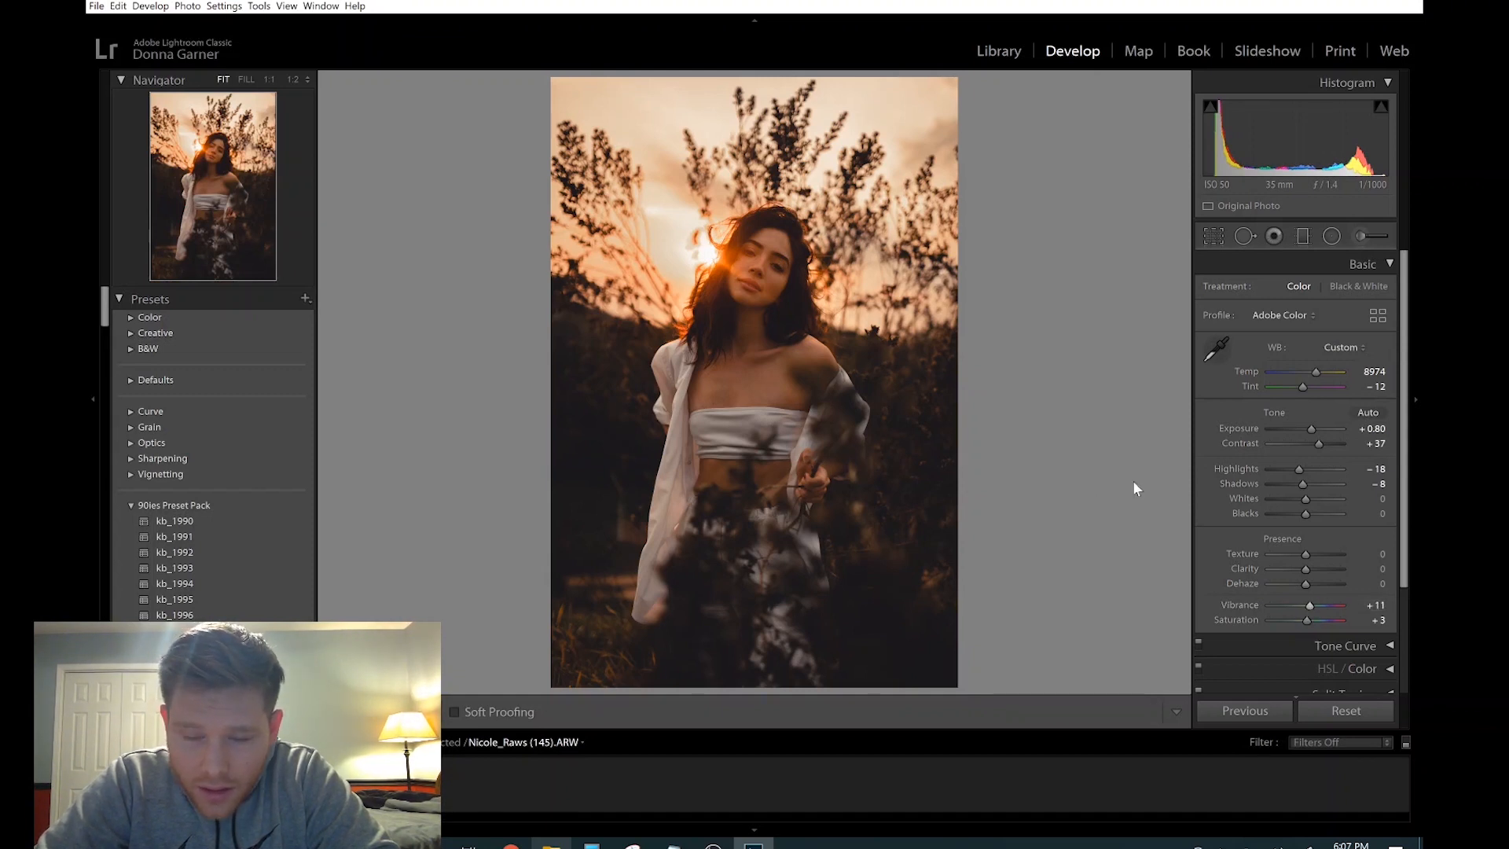
{"action": "scroll", "coordinate": [1272, 525], "scroll_direction": "down", "scroll_amount": 3}
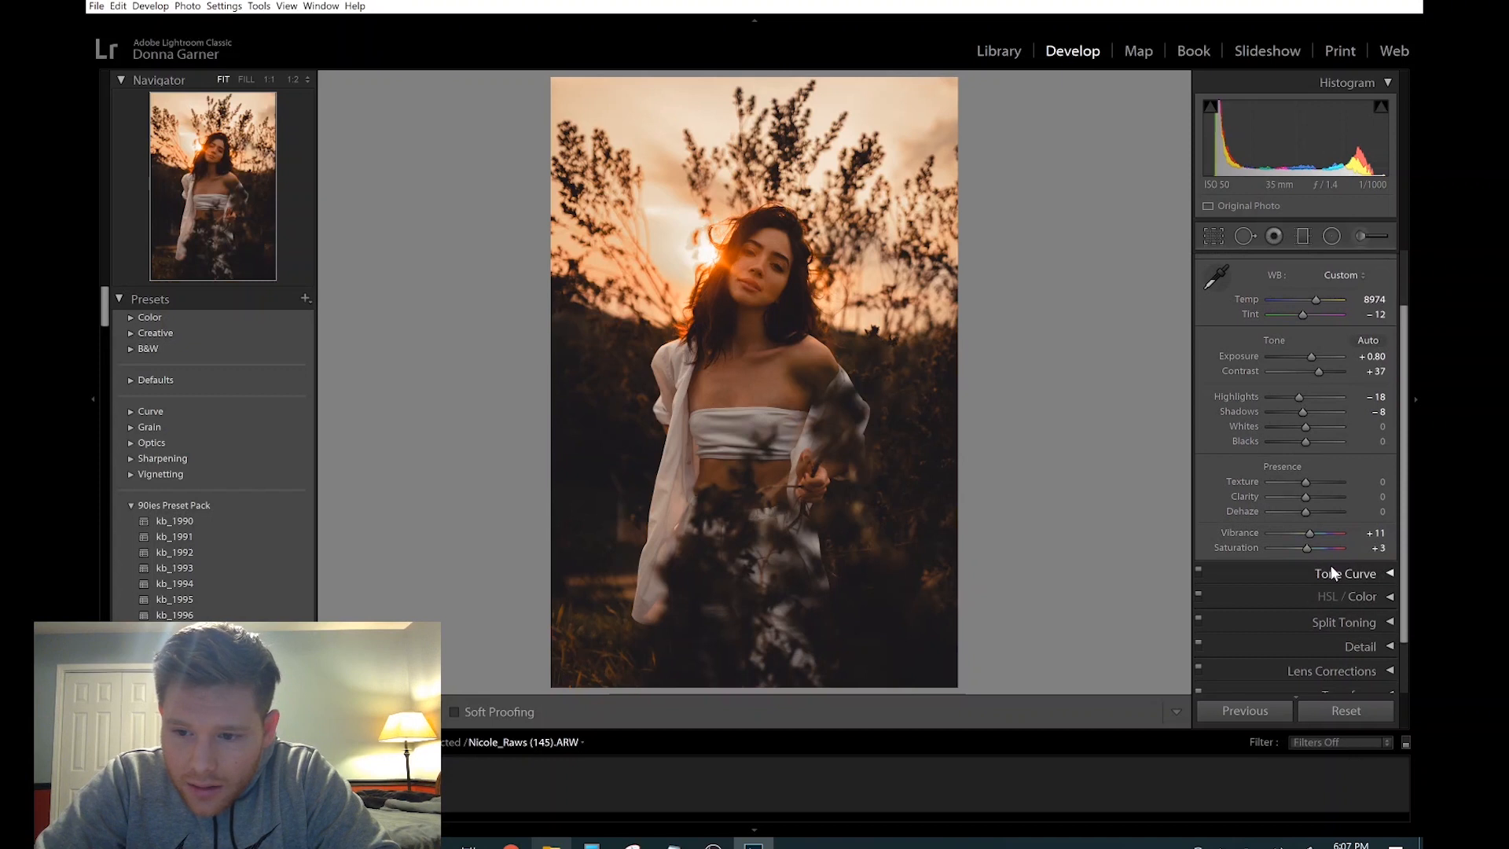
{"action": "left_click", "coordinate": [1331, 568]}
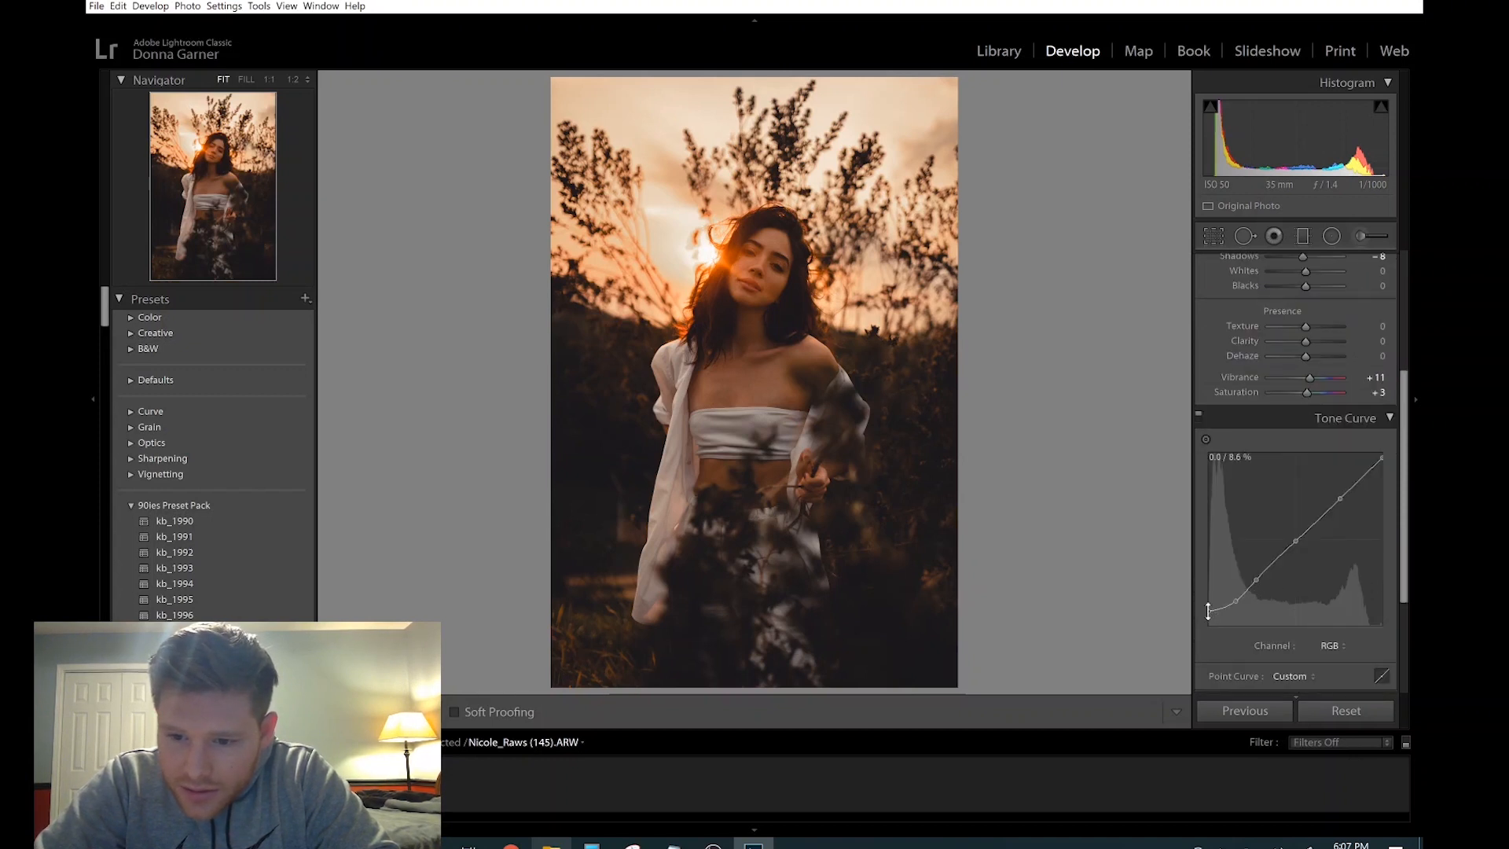
{"action": "left_click_drag", "start_coordinate": [1207, 609], "coordinate": [1202, 615]}
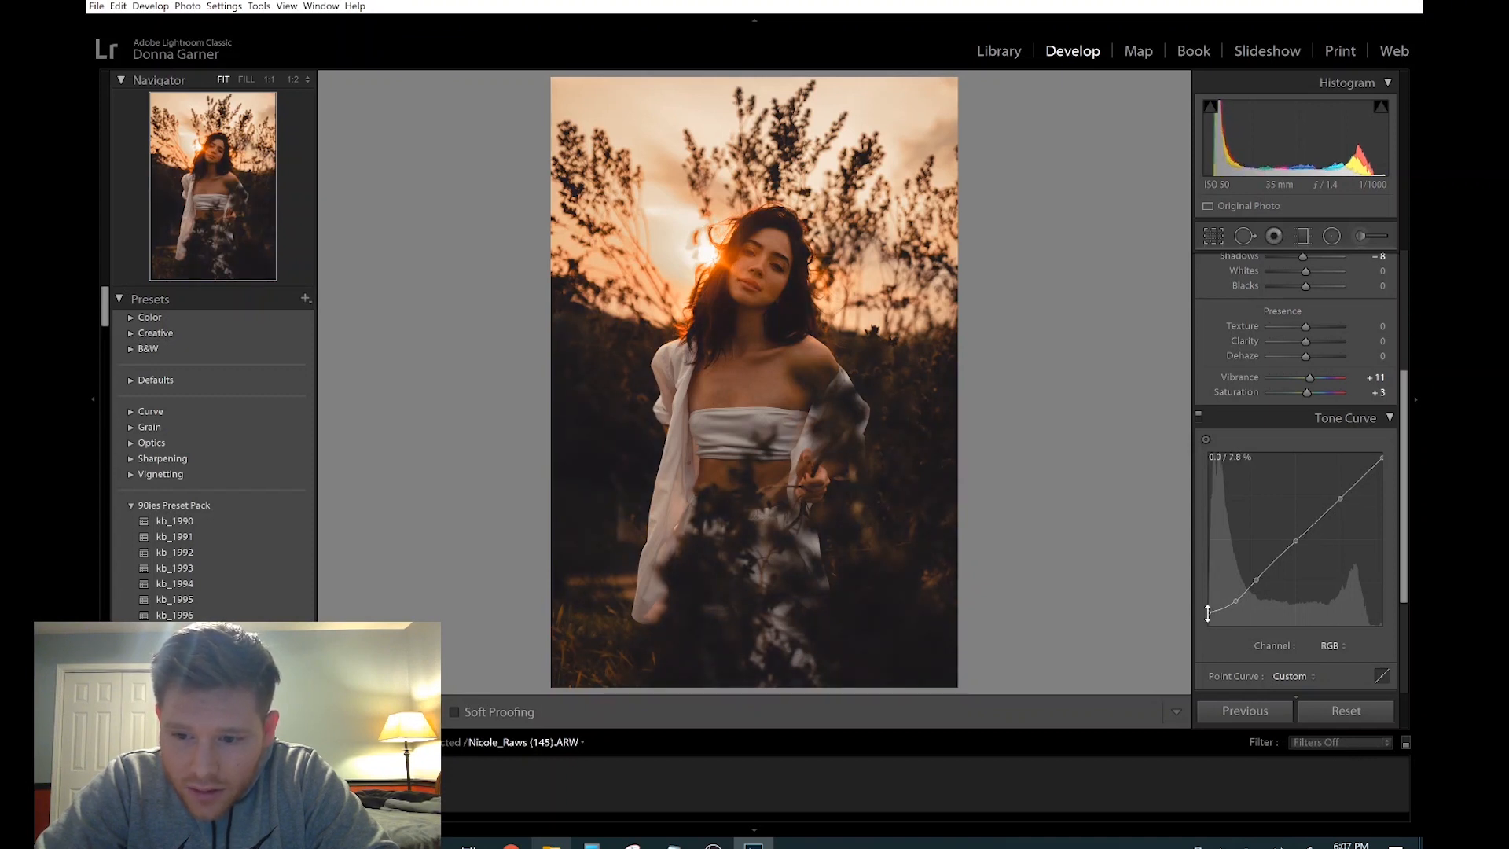
{"action": "left_click", "coordinate": [1380, 418]}
Compare the whole photo before and after the edits several times.
{"action": "key", "text": "backslash"}
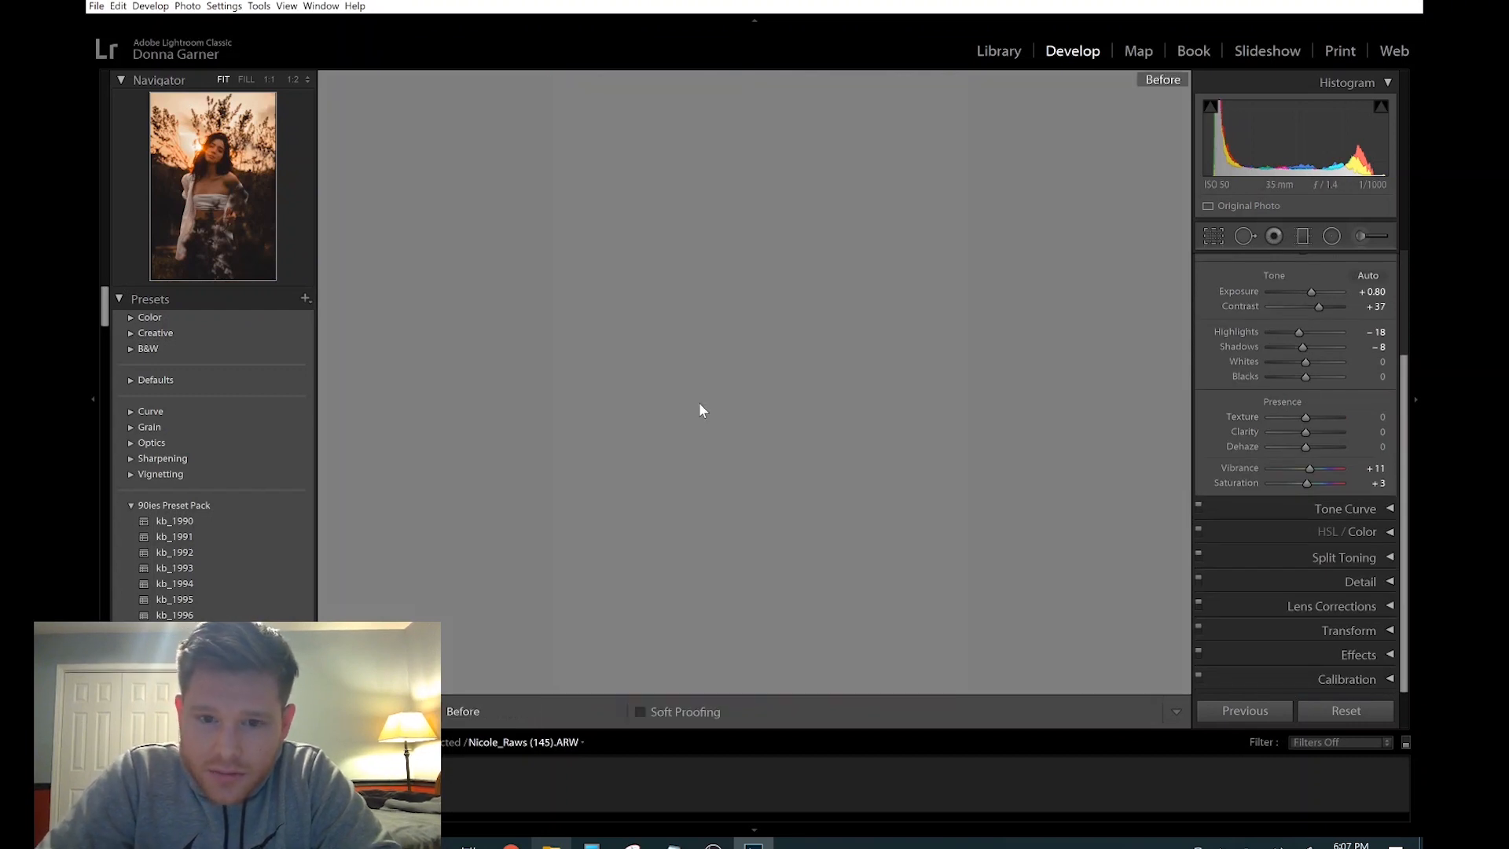
{"action": "key", "text": "backslash"}
{"action": "key", "text": "backslash"}
{"action": "key", "text": "backslash"}
{"action": "key", "text": "backslash"}
{"action": "key", "text": "backslash"}
Heal the blemish on the woman's cheek using Spot Removal in Heal mode at size 17.
{"action": "left_click", "coordinate": [780, 234]}
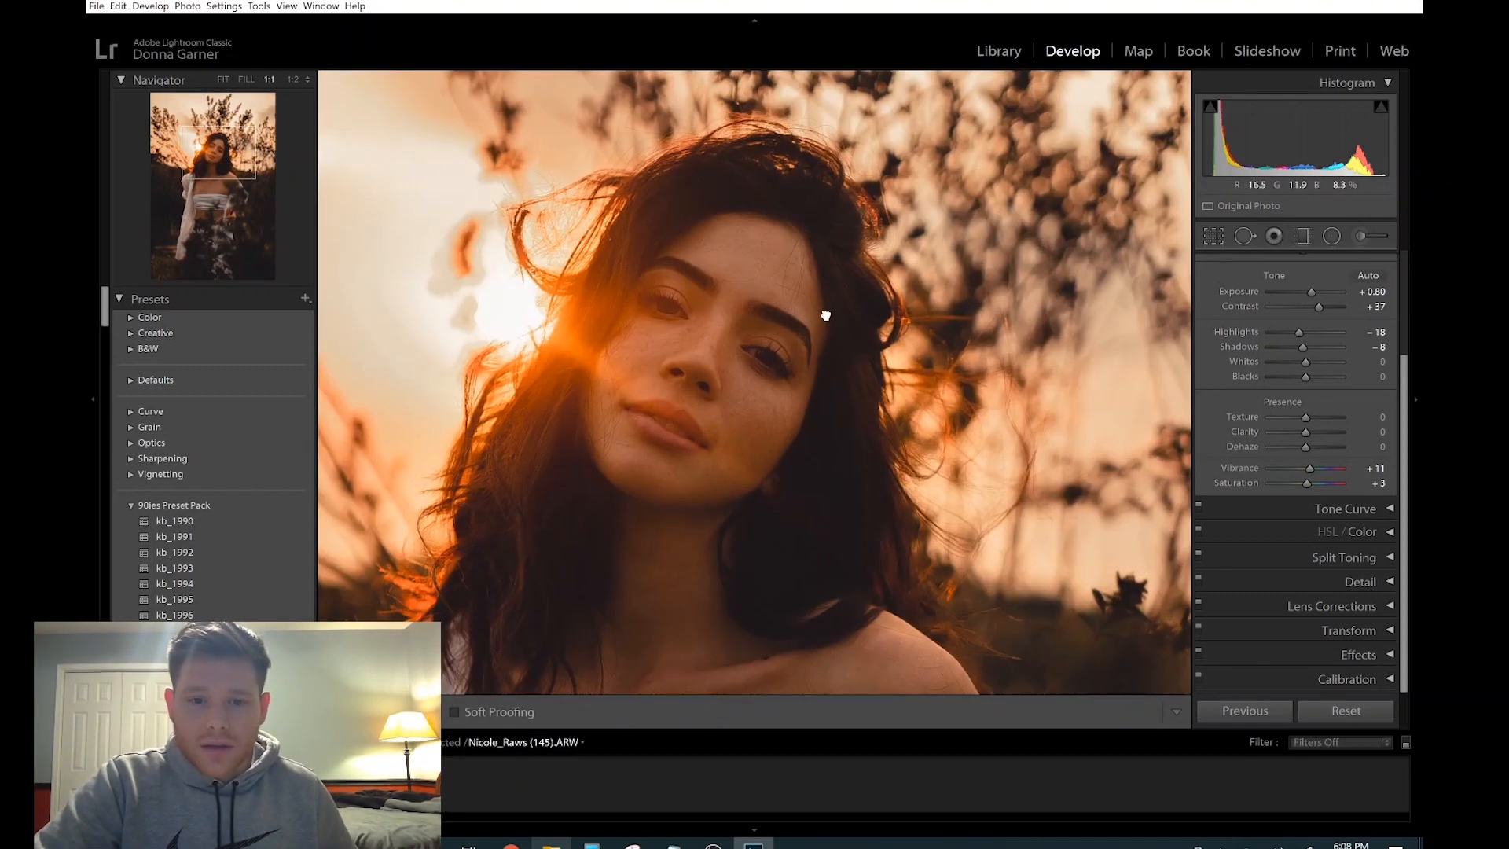
{"action": "left_click_drag", "start_coordinate": [825, 313], "coordinate": [842, 252]}
{"action": "left_click", "coordinate": [1245, 235]}
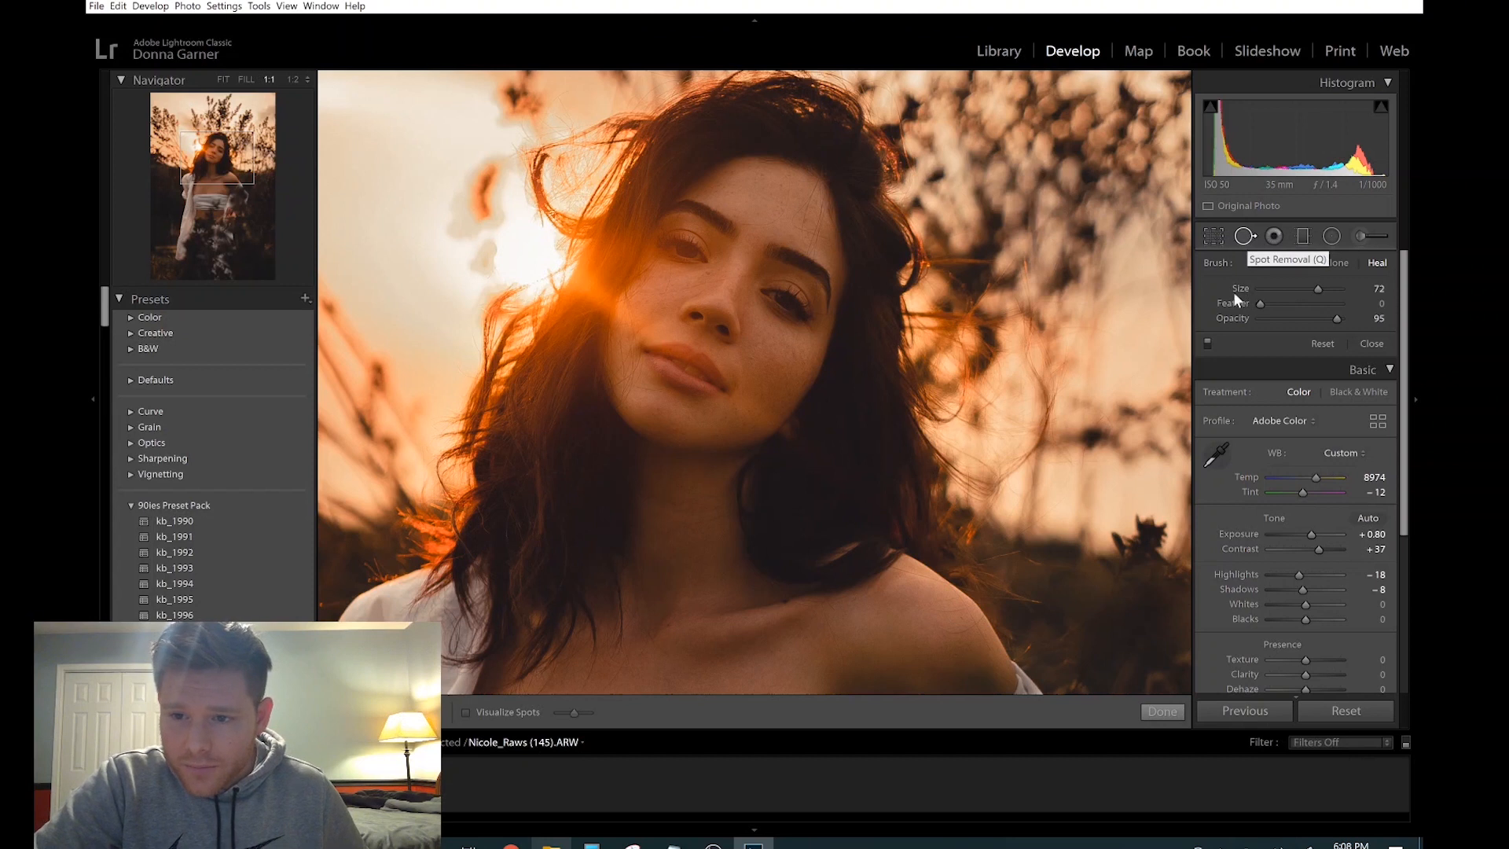
{"action": "scroll", "coordinate": [716, 384], "scroll_direction": "down", "scroll_amount": 2}
{"action": "scroll", "coordinate": [716, 384], "scroll_direction": "down", "scroll_amount": 4}
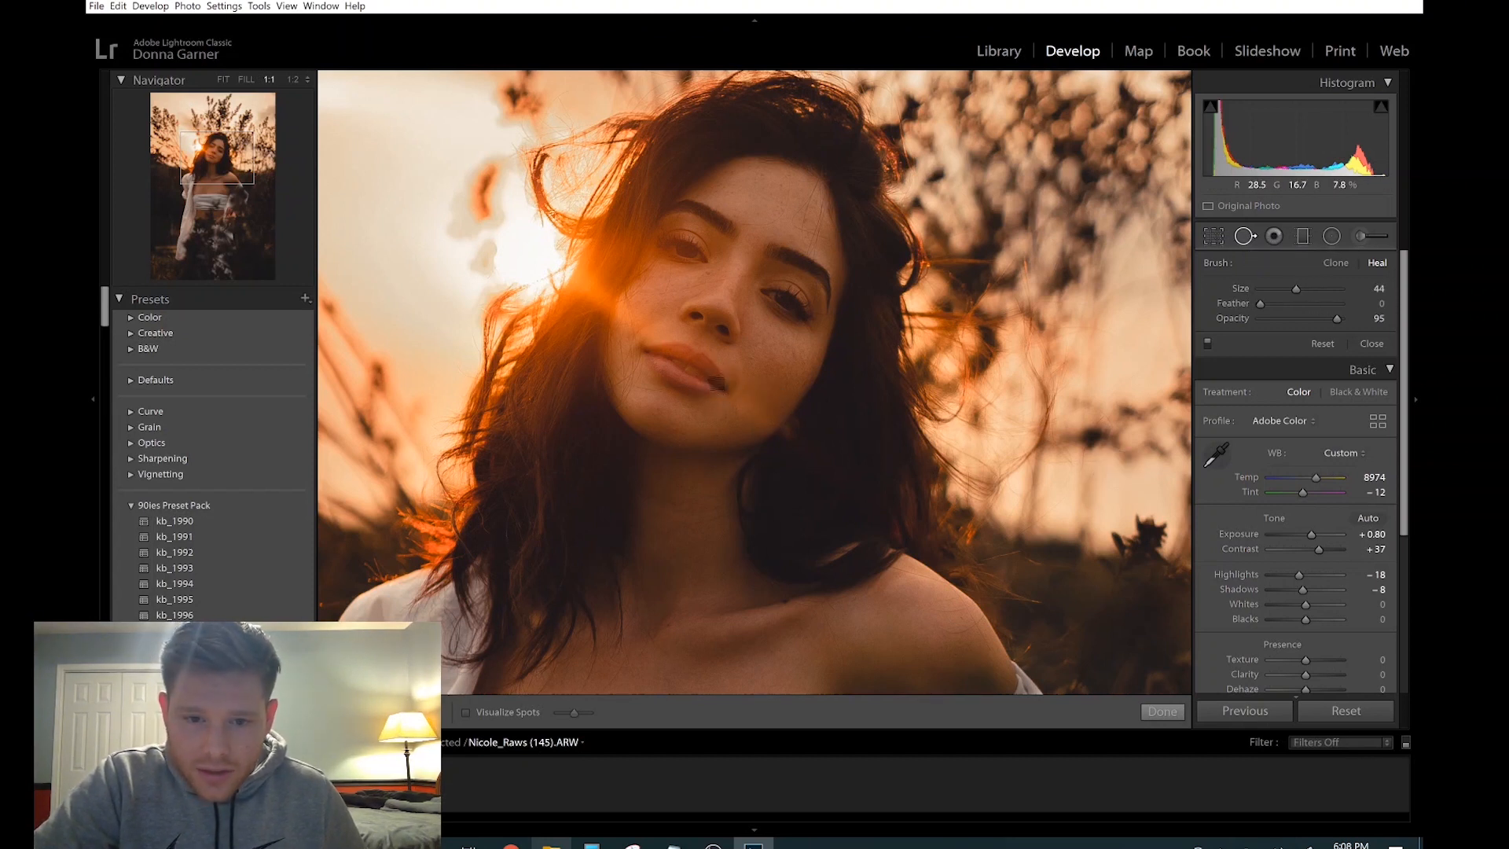
{"action": "scroll", "coordinate": [717, 383], "scroll_direction": "down", "scroll_amount": 4}
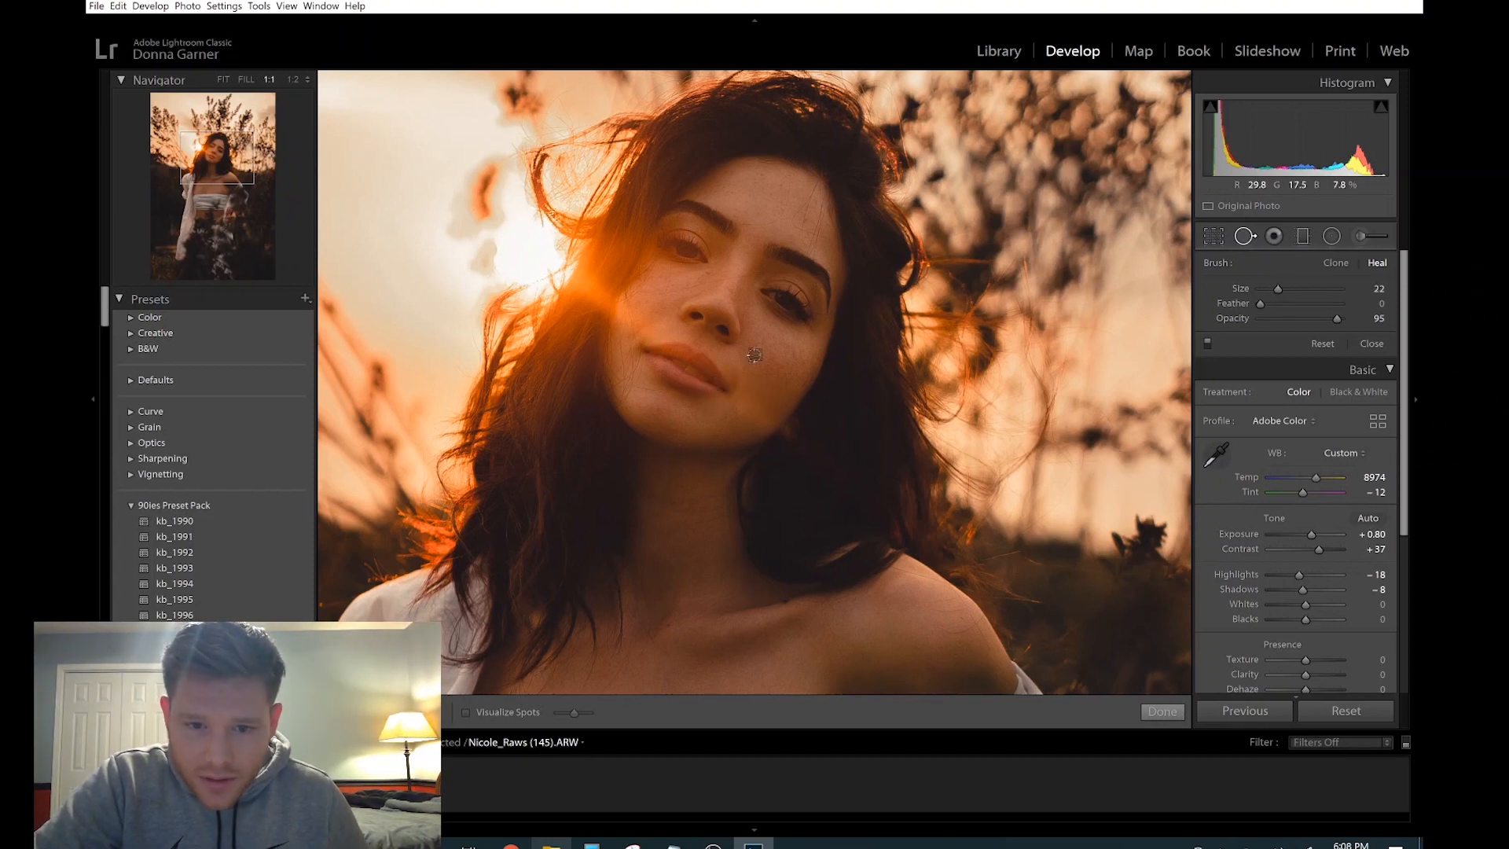
{"action": "scroll", "coordinate": [751, 358], "scroll_direction": "down", "scroll_amount": 1}
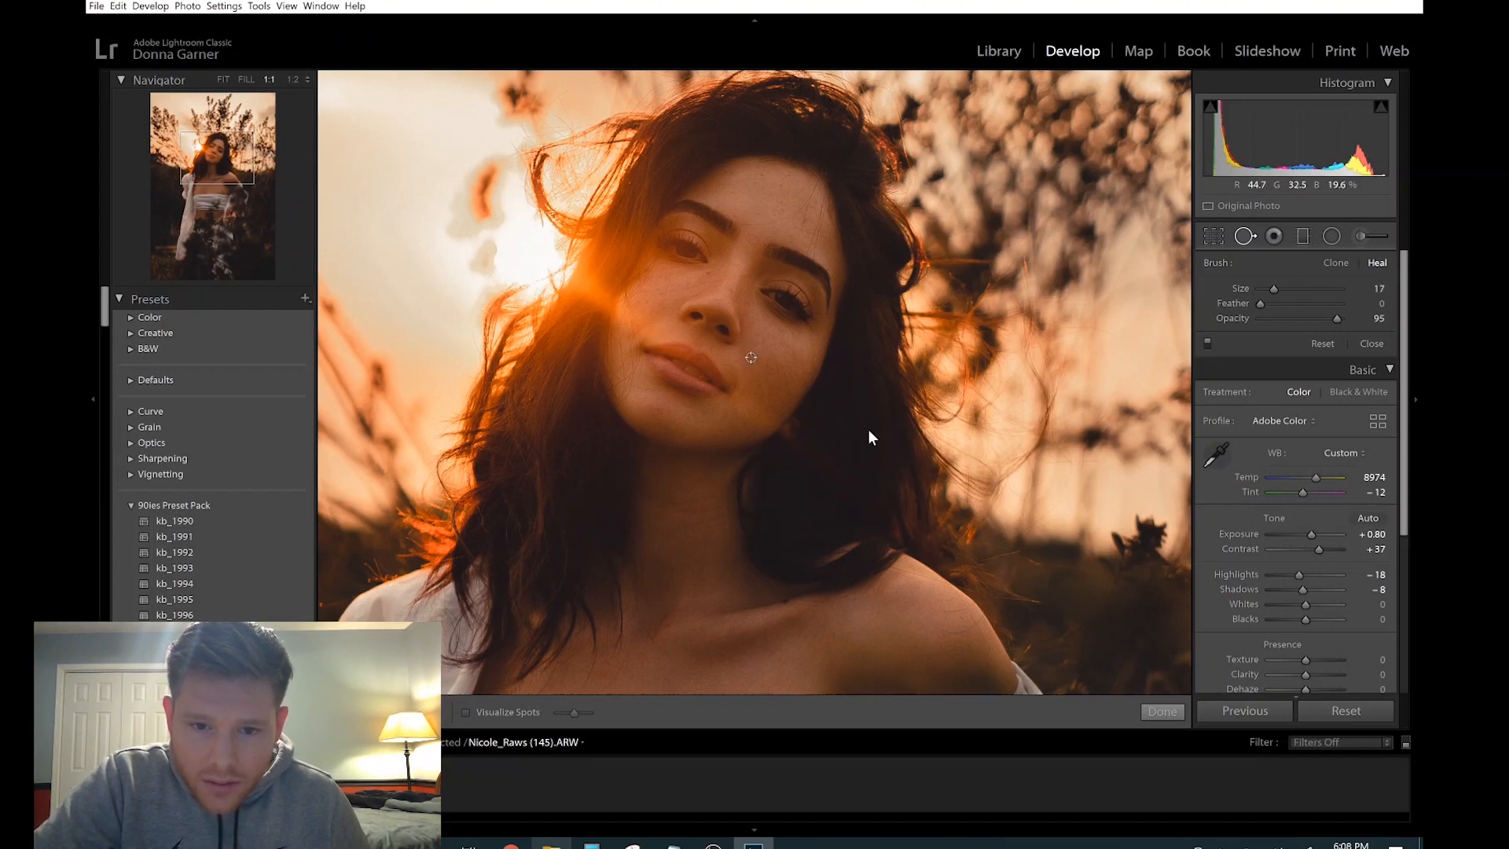
{"action": "left_click", "coordinate": [750, 357]}
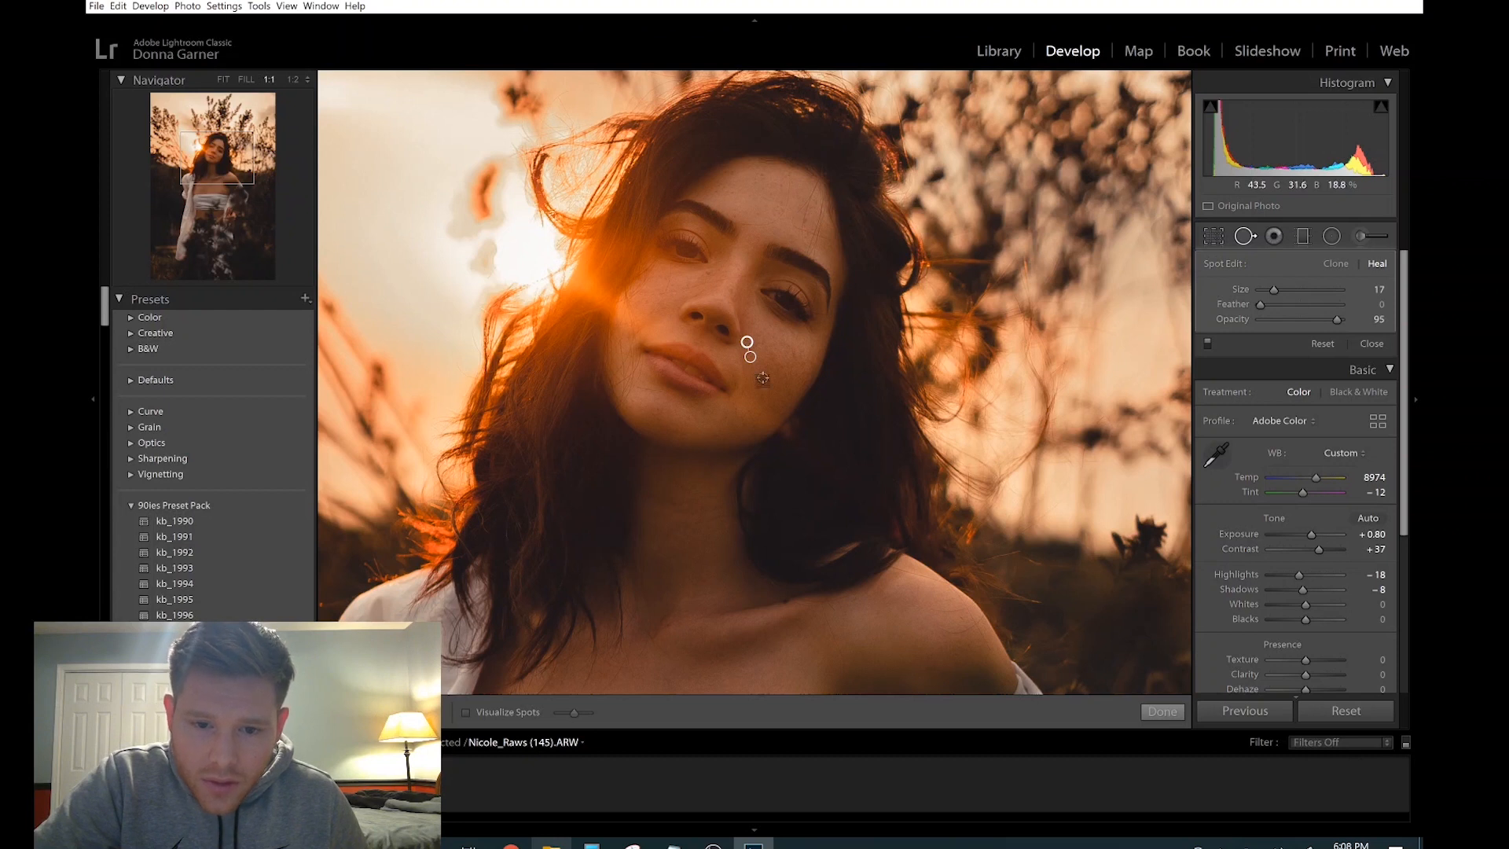
Heal the spot beside the corner of the mouth with a source on the cheek, and heal the spot beneath the eye.
{"action": "left_click", "coordinate": [735, 384]}
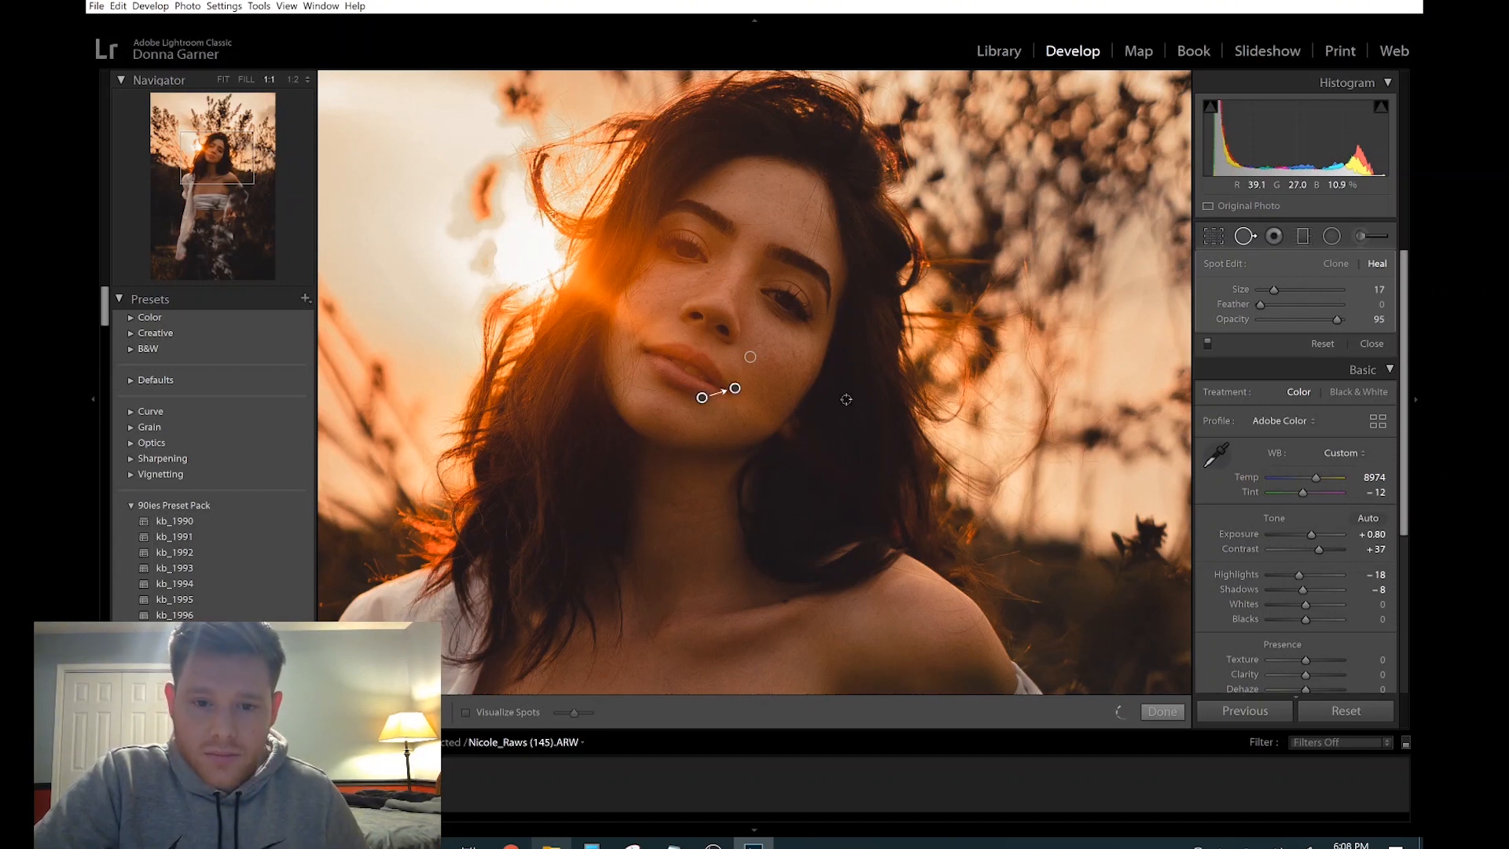
{"action": "left_click_drag", "start_coordinate": [702, 397], "coordinate": [758, 389]}
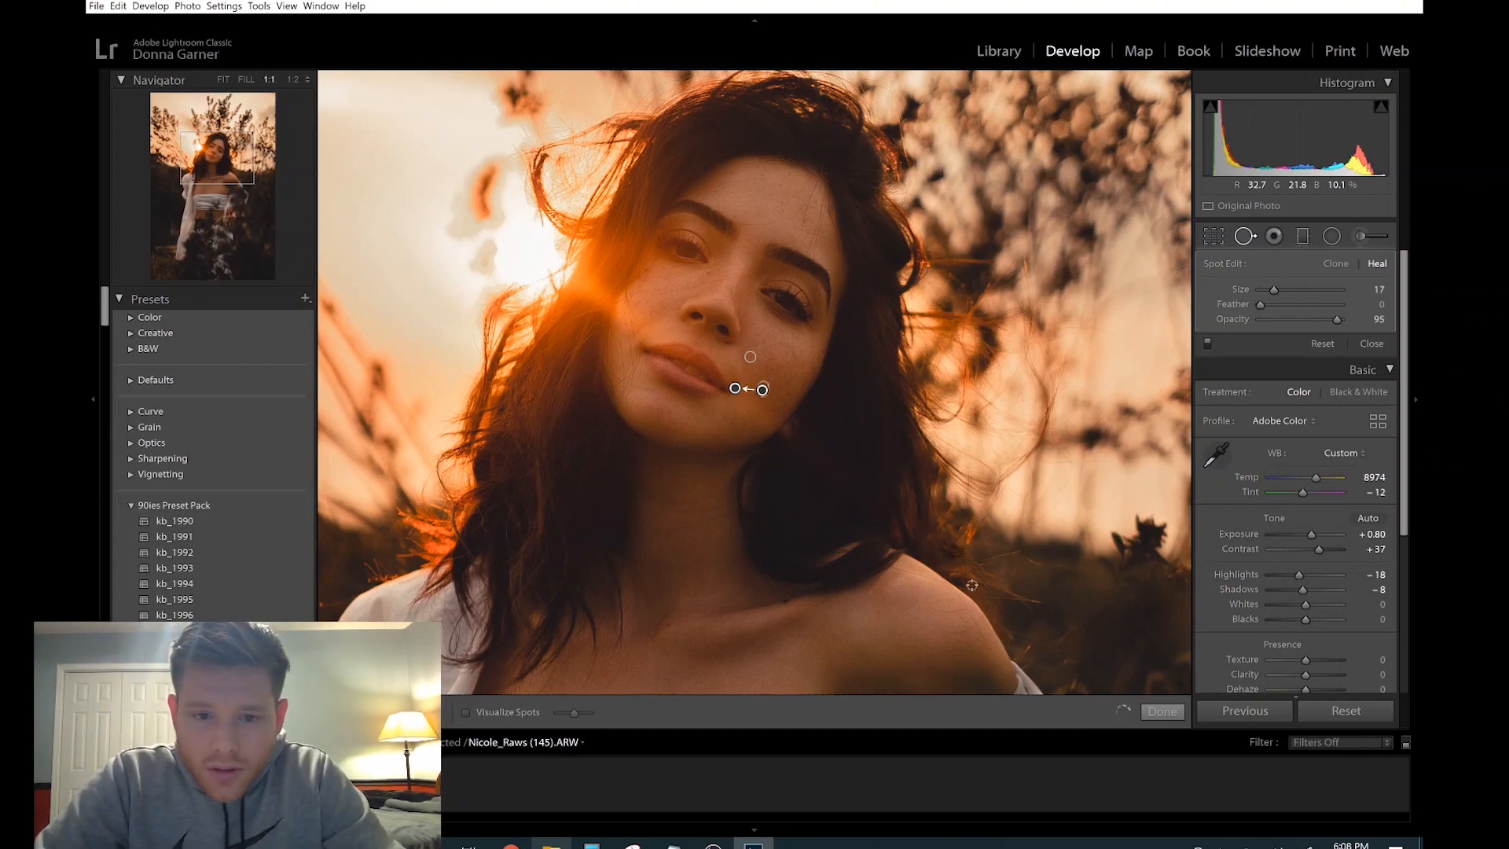
{"action": "left_click", "coordinate": [709, 272]}
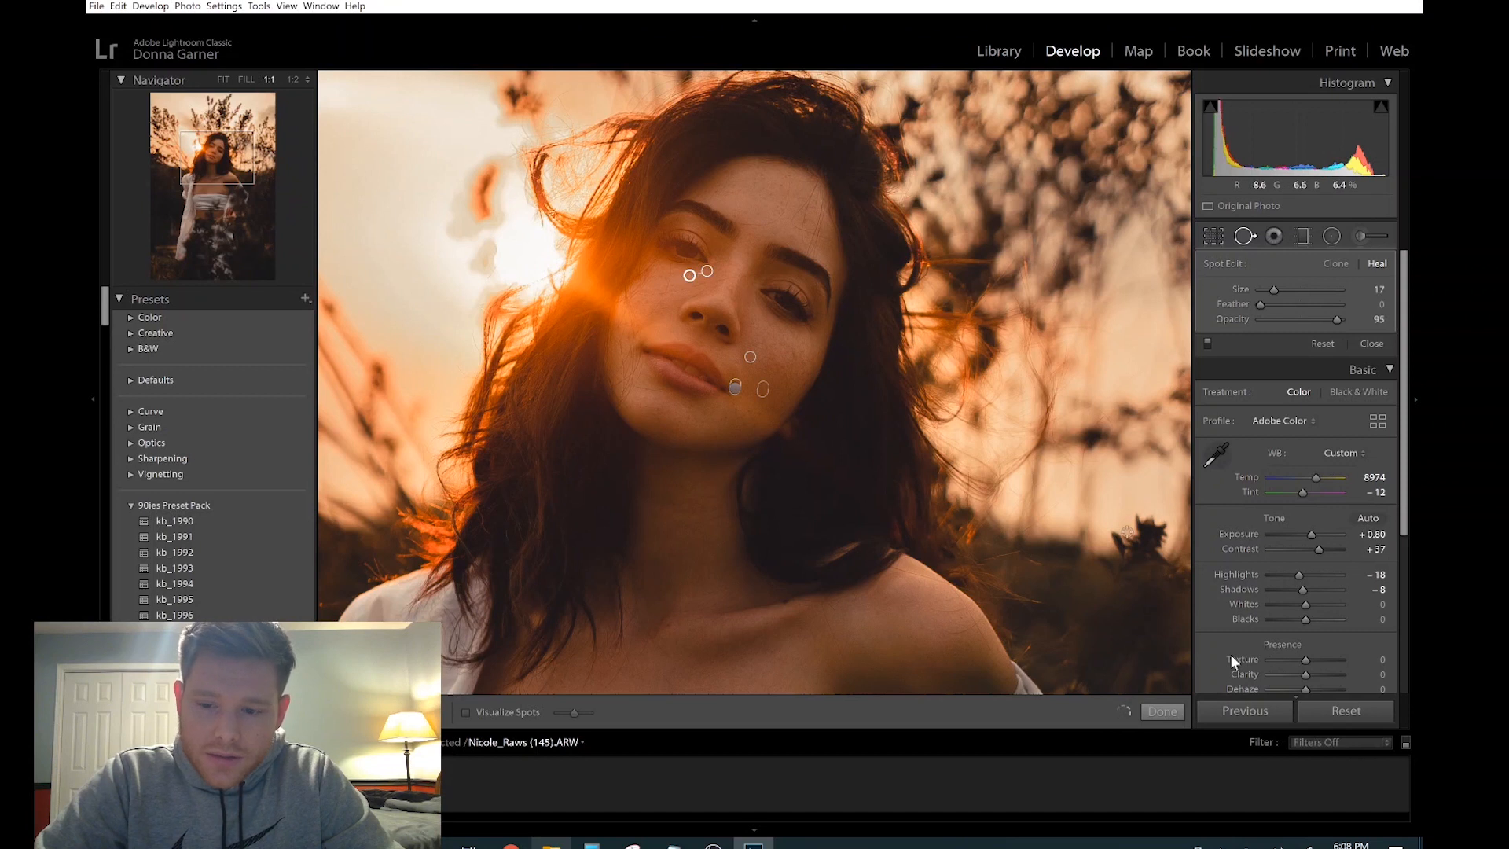
{"action": "left_click", "coordinate": [1163, 711]}
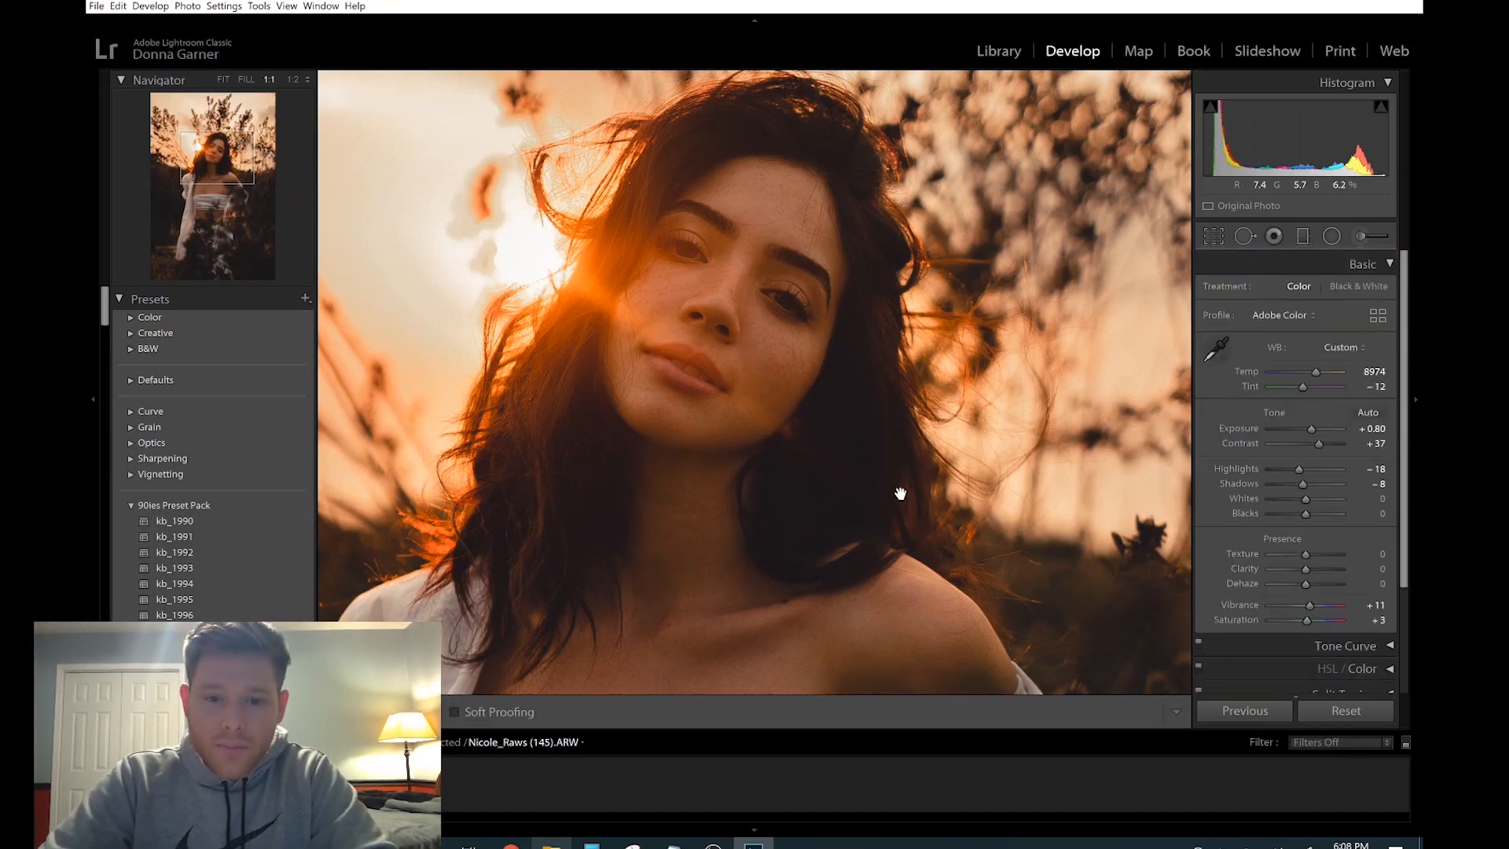
View the whole retouched photo and compare it repeatedly with its unedited version.
{"action": "left_click", "coordinate": [752, 442]}
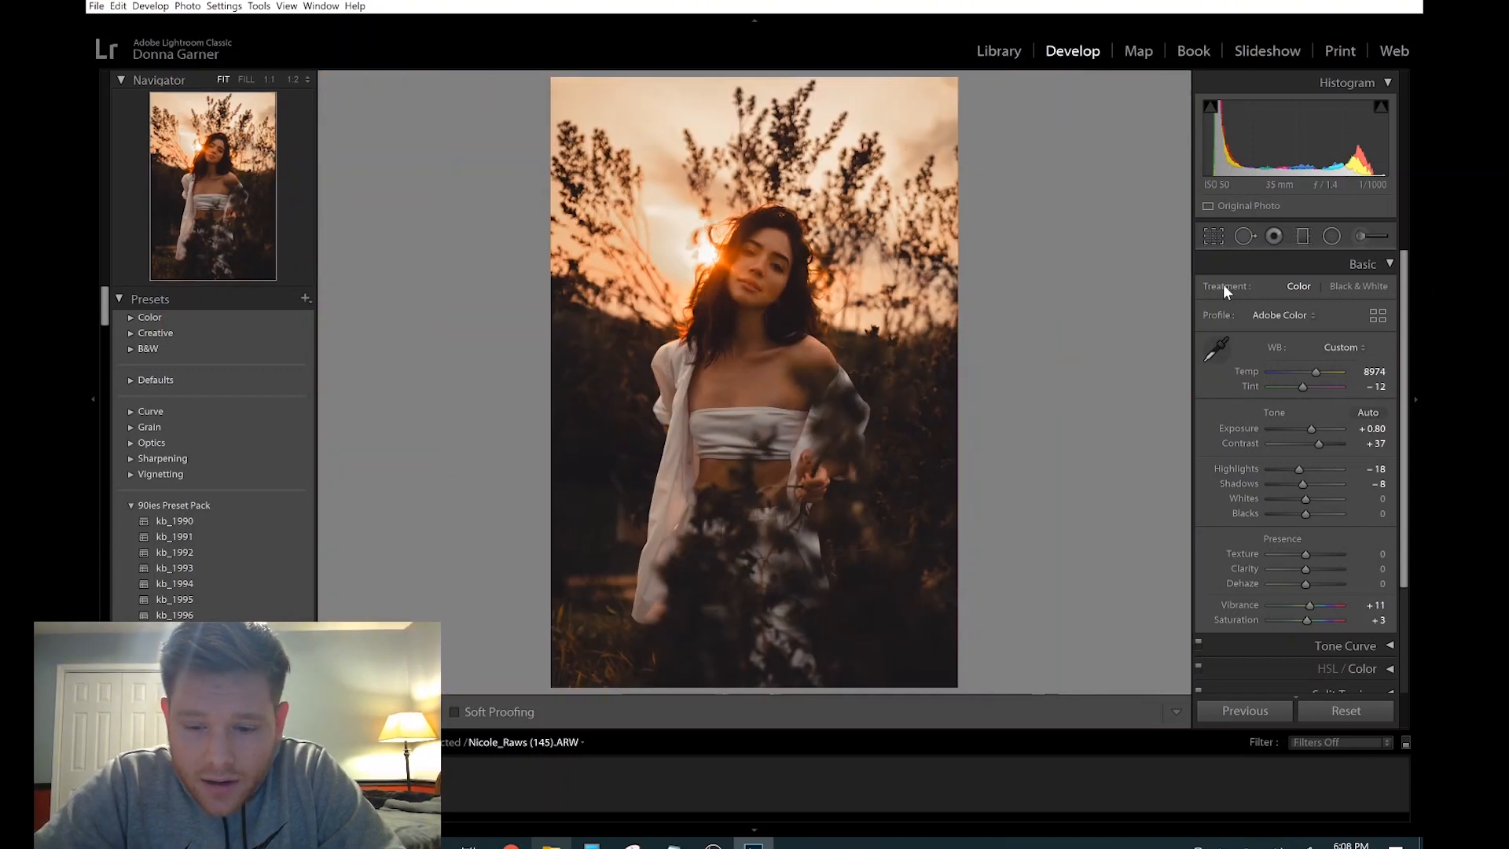
{"action": "key", "text": "backslash"}
{"action": "key", "text": "backslash"}
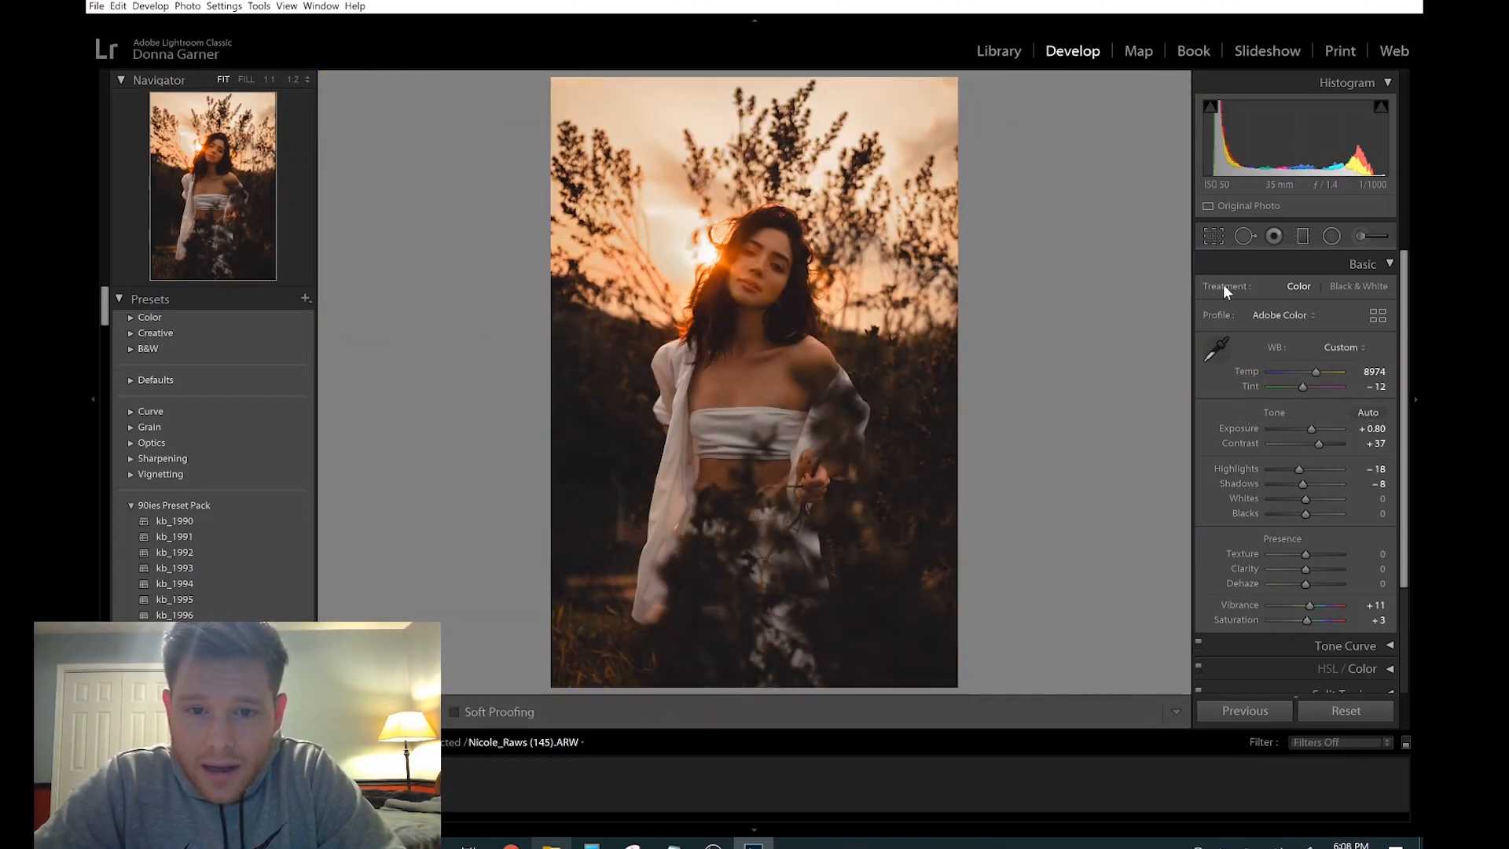
{"action": "key", "text": "backslash"}
{"action": "key", "text": "backslash"}
{"action": "key", "text": "backslash"}
{"action": "key", "text": "backslash"}
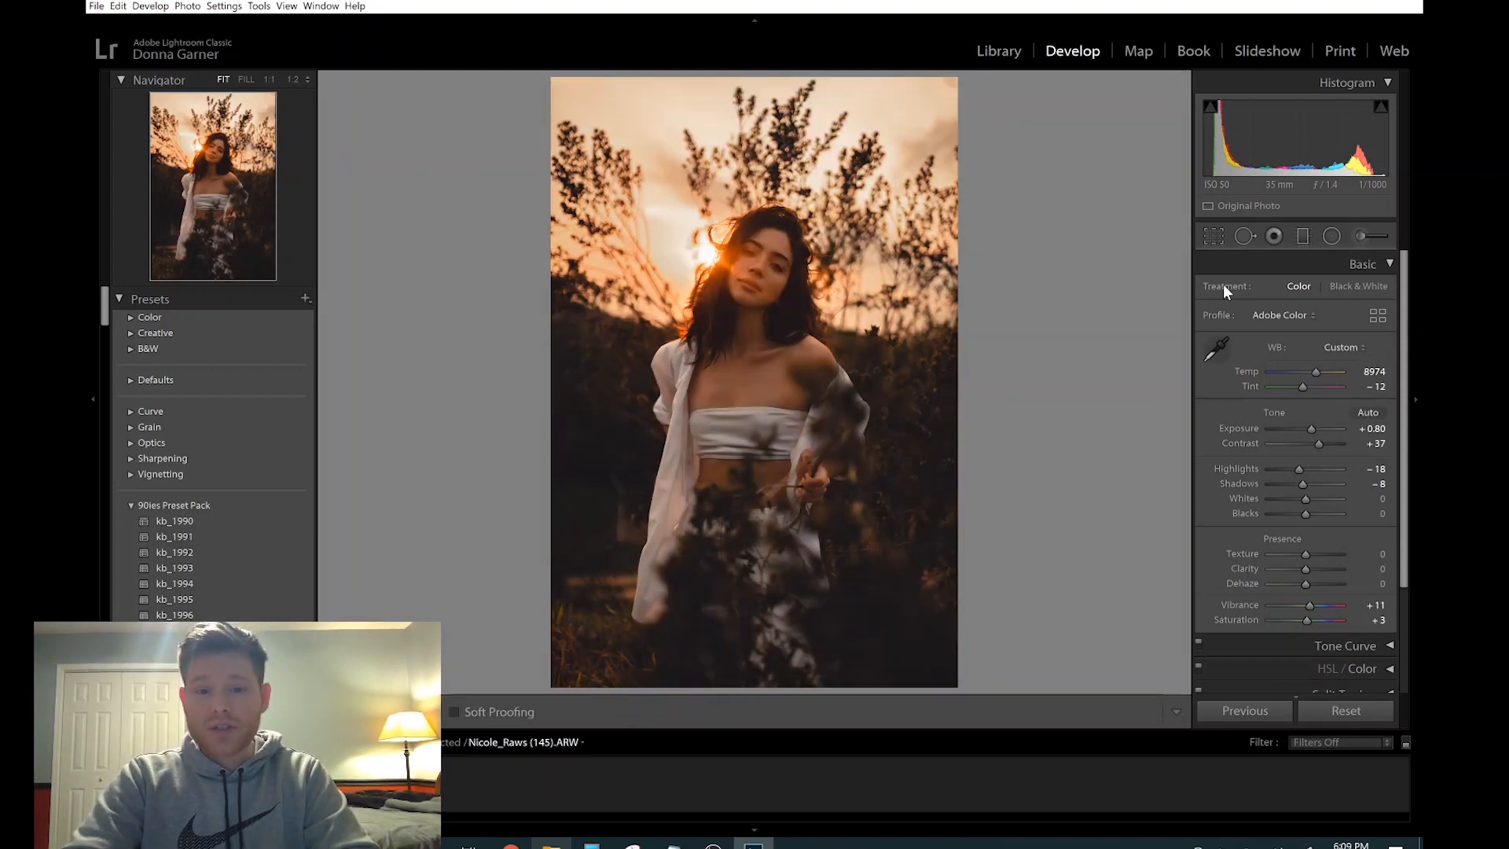
{"action": "key", "text": "backslash"}
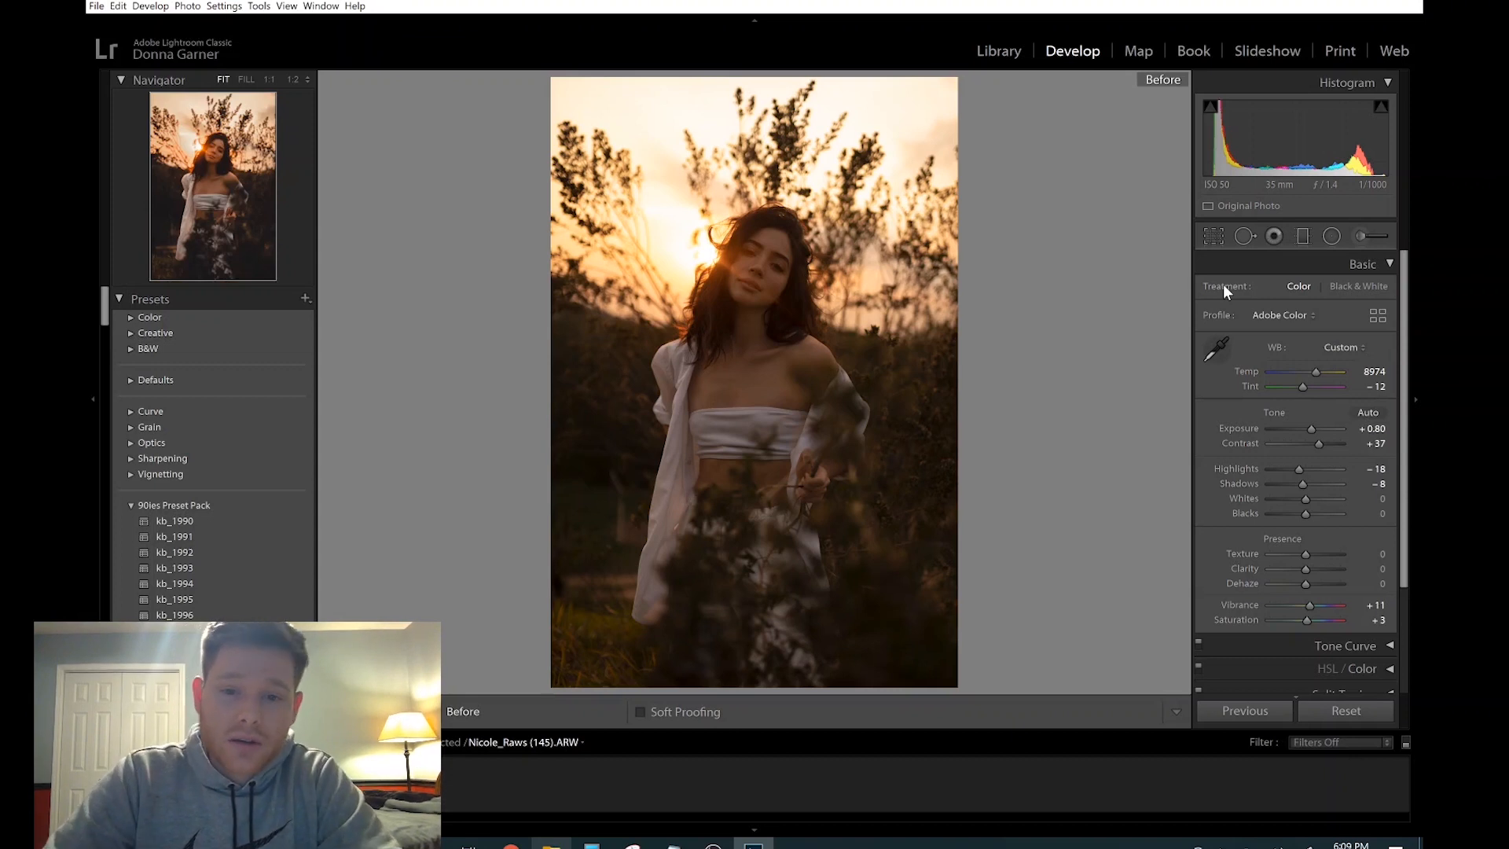
{"action": "key", "text": "backslash"}
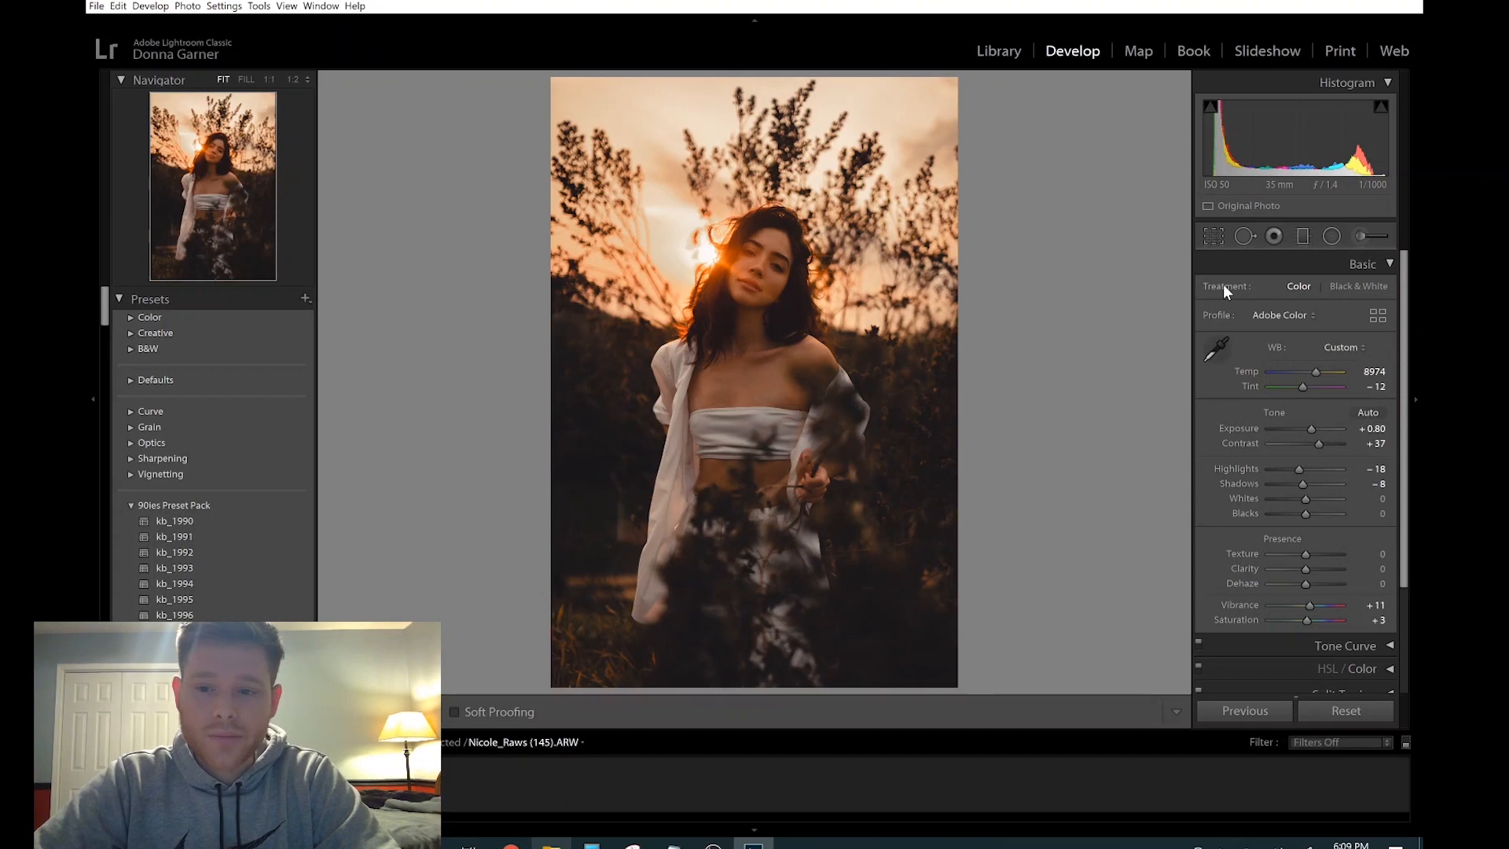
Save the current settings as a develop preset named after the model in the User Presets group, and locate it among the presets.
{"action": "left_click", "coordinate": [1379, 262]}
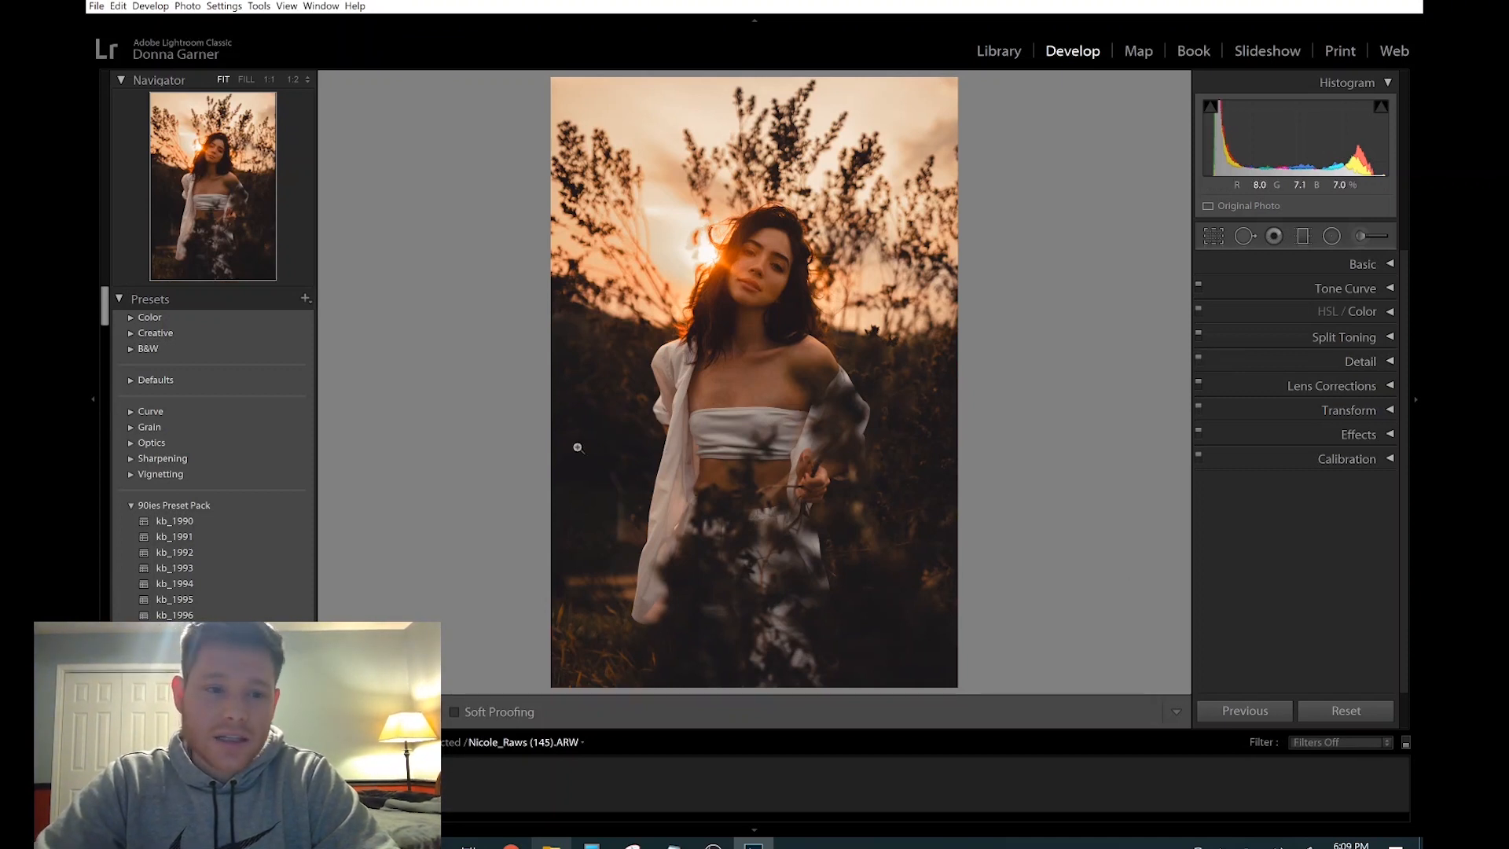
{"action": "left_click", "coordinate": [304, 298]}
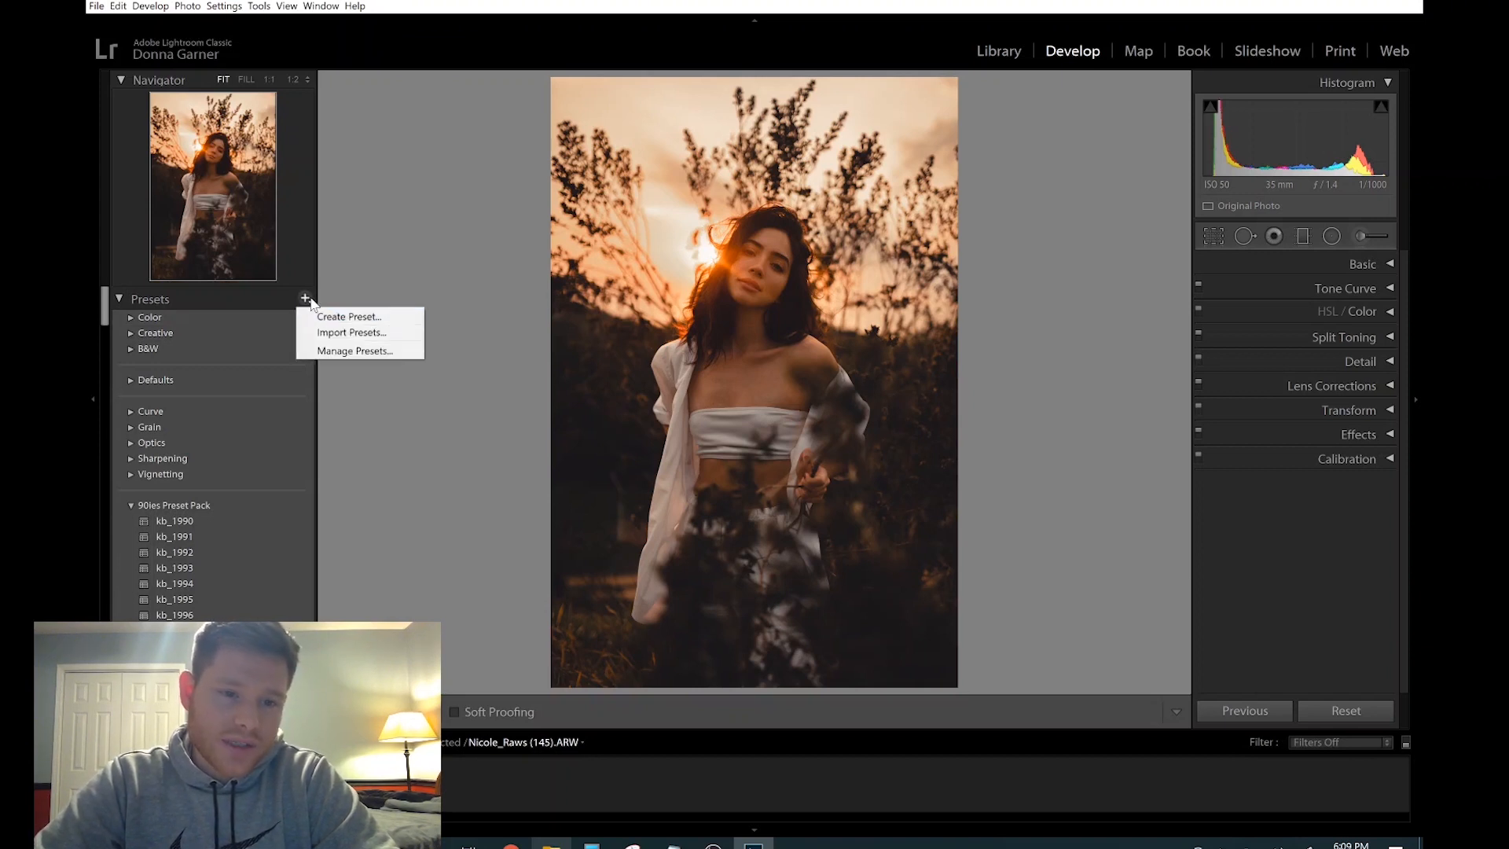
{"action": "left_click", "coordinate": [366, 317]}
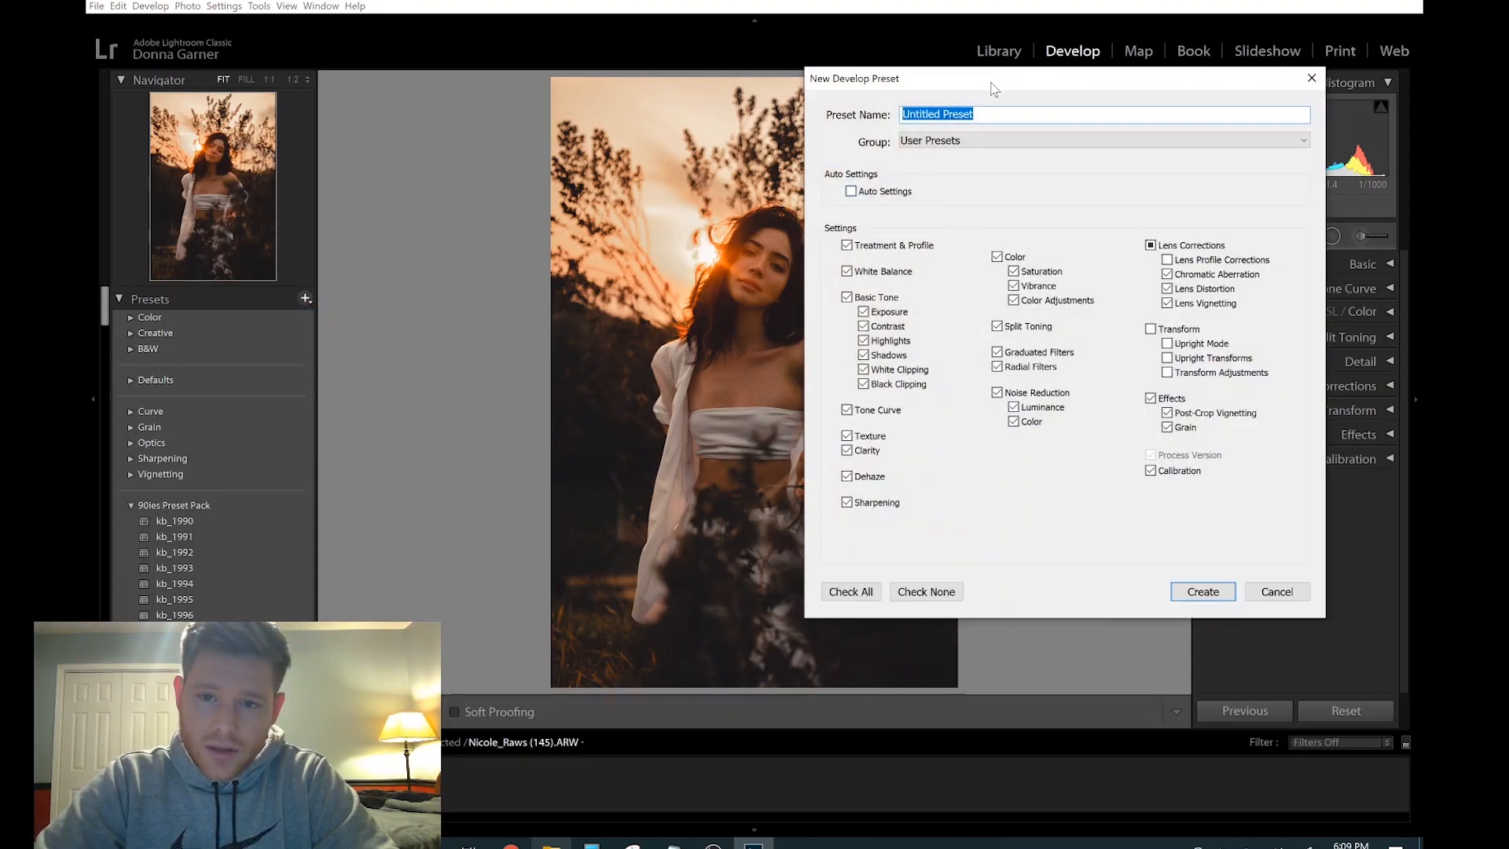
{"action": "left_click_drag", "start_coordinate": [992, 88], "coordinate": [1006, 266]}
{"action": "type", "text": "Nicole"}
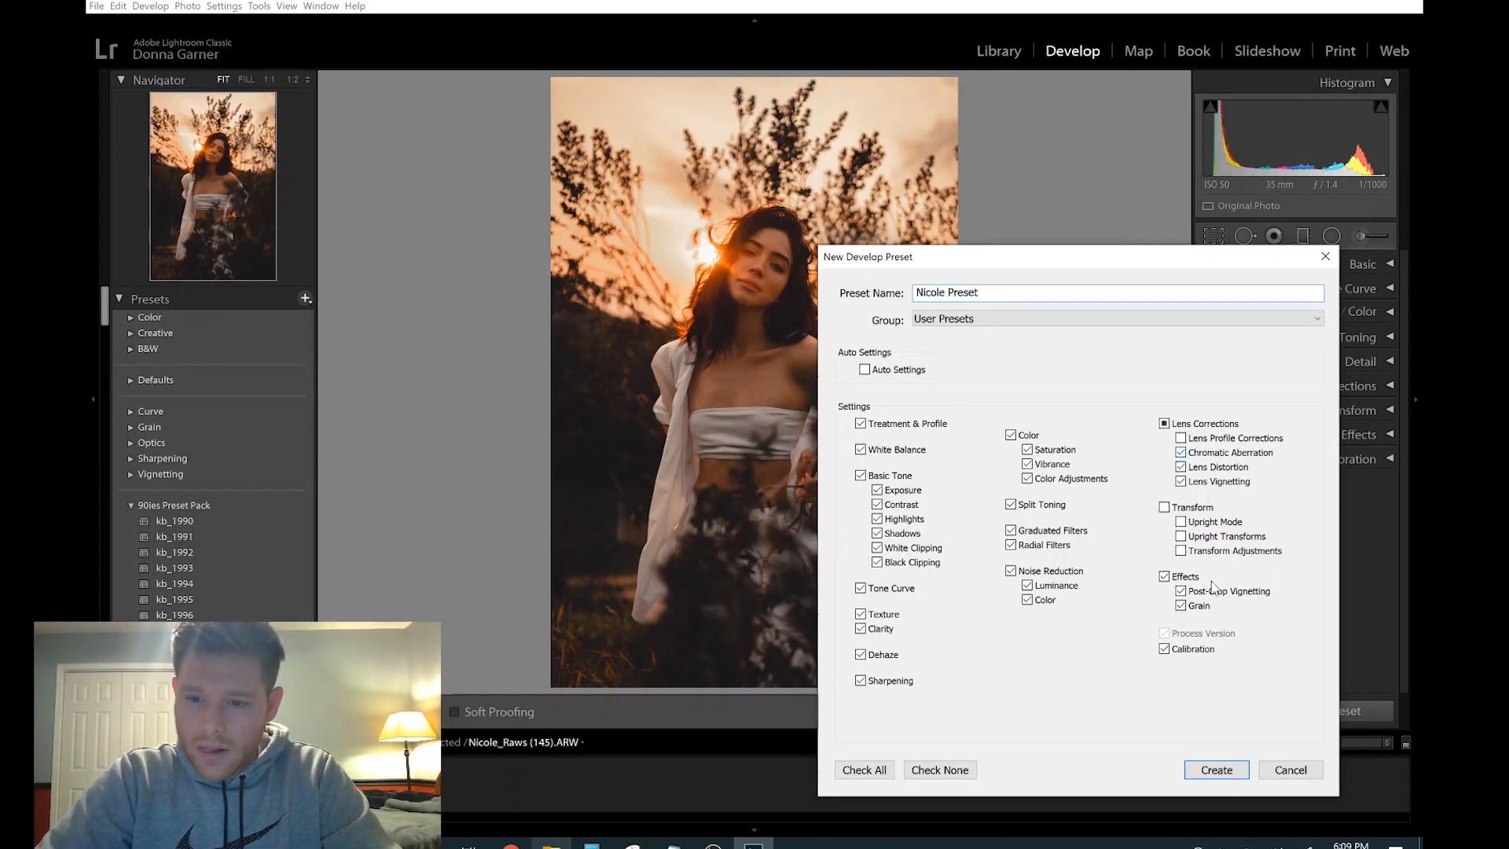
{"action": "left_click", "coordinate": [1222, 769]}
{"action": "left_click", "coordinate": [1224, 770]}
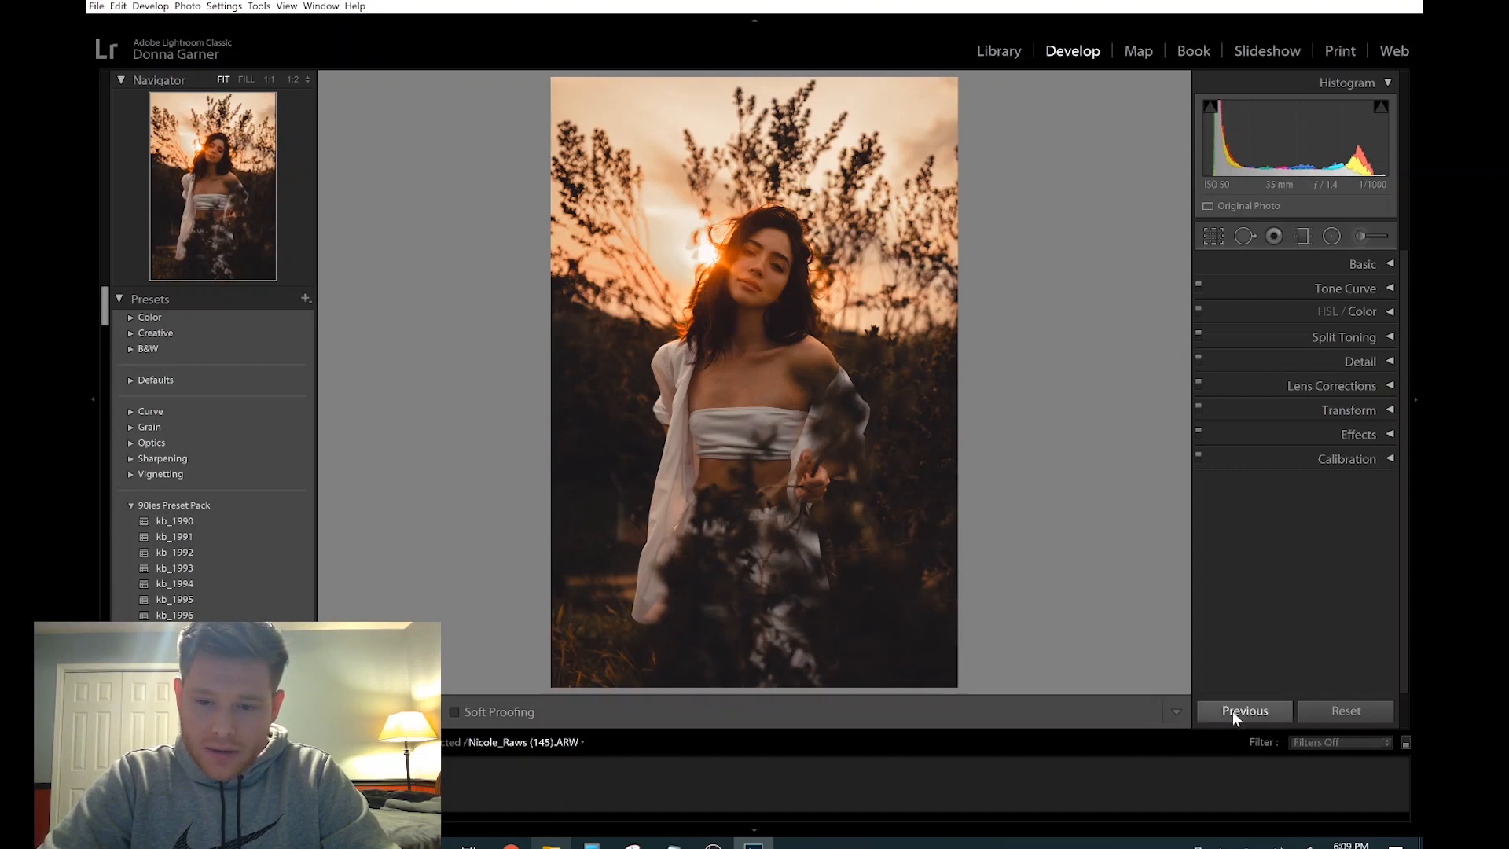
{"action": "scroll", "coordinate": [284, 540], "scroll_direction": "down", "scroll_amount": 5}
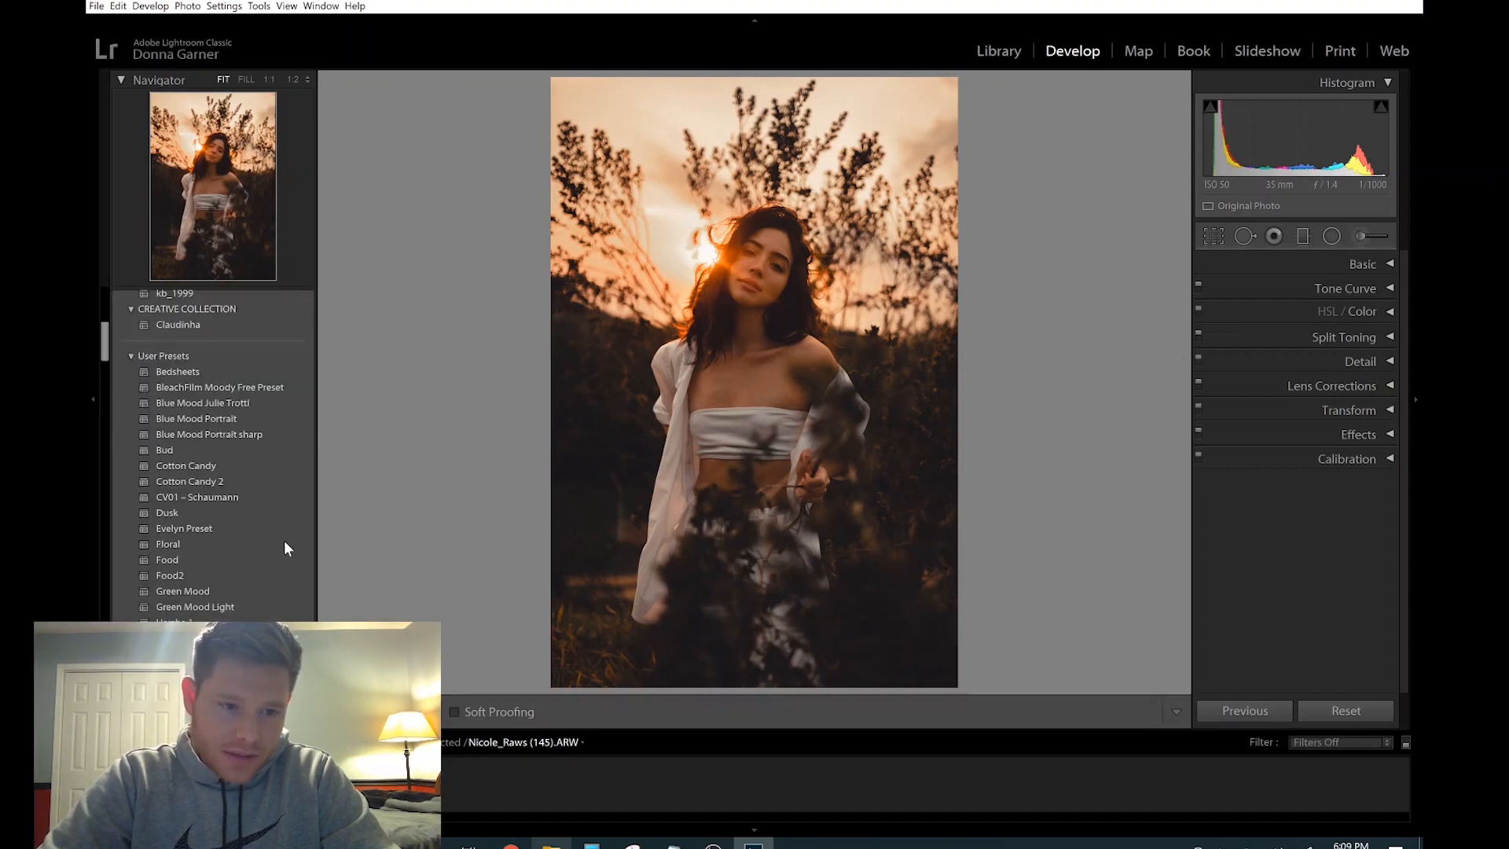
{"action": "scroll", "coordinate": [285, 540], "scroll_direction": "down", "scroll_amount": 5}
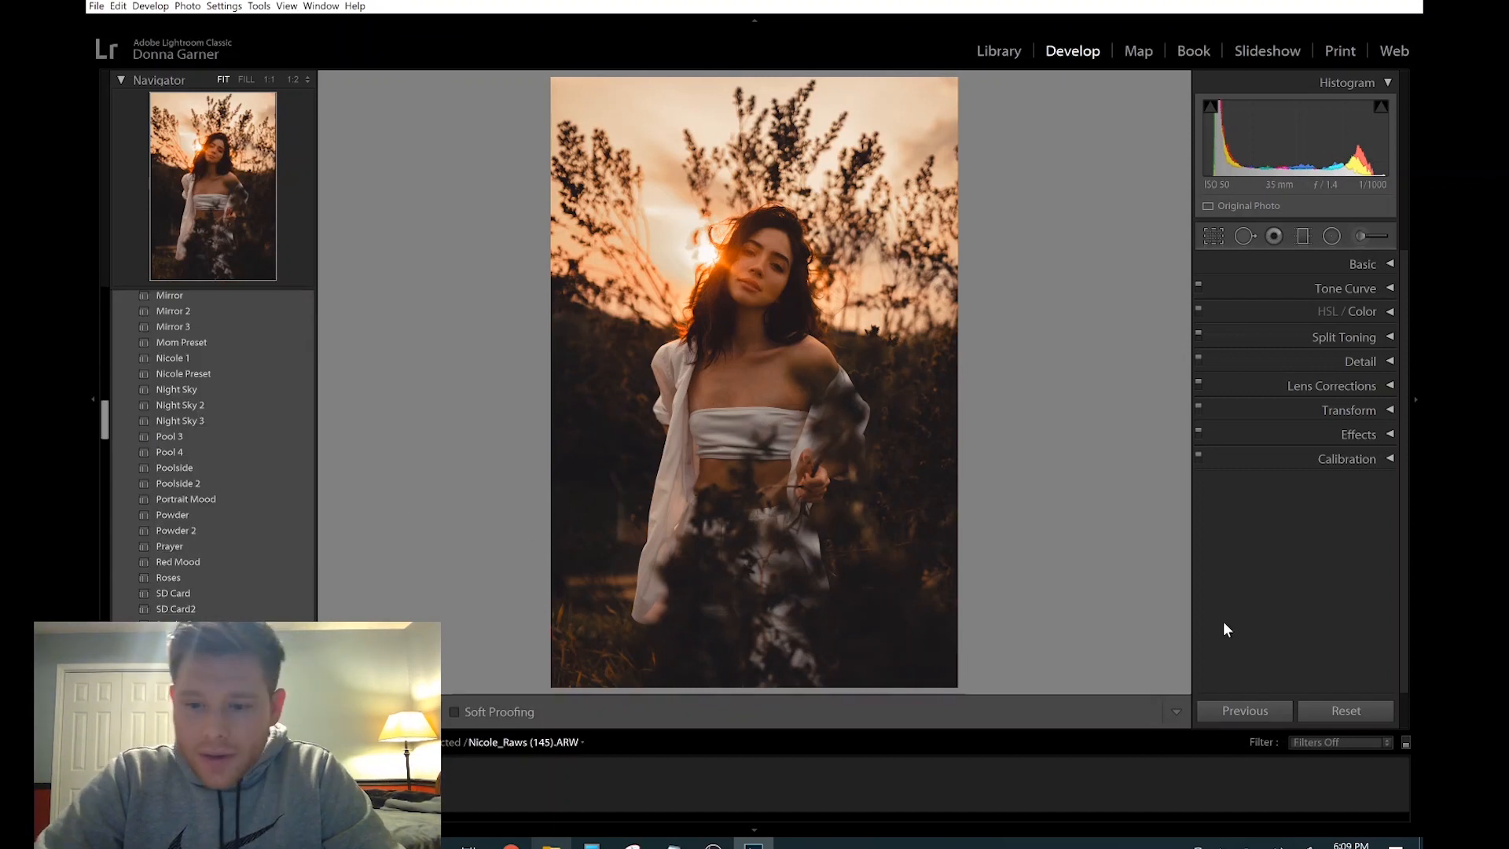
Try resetting the photo's develop settings and applying the preset saved under the model's name, and undo back to the edited version.
{"action": "left_click", "coordinate": [1349, 712]}
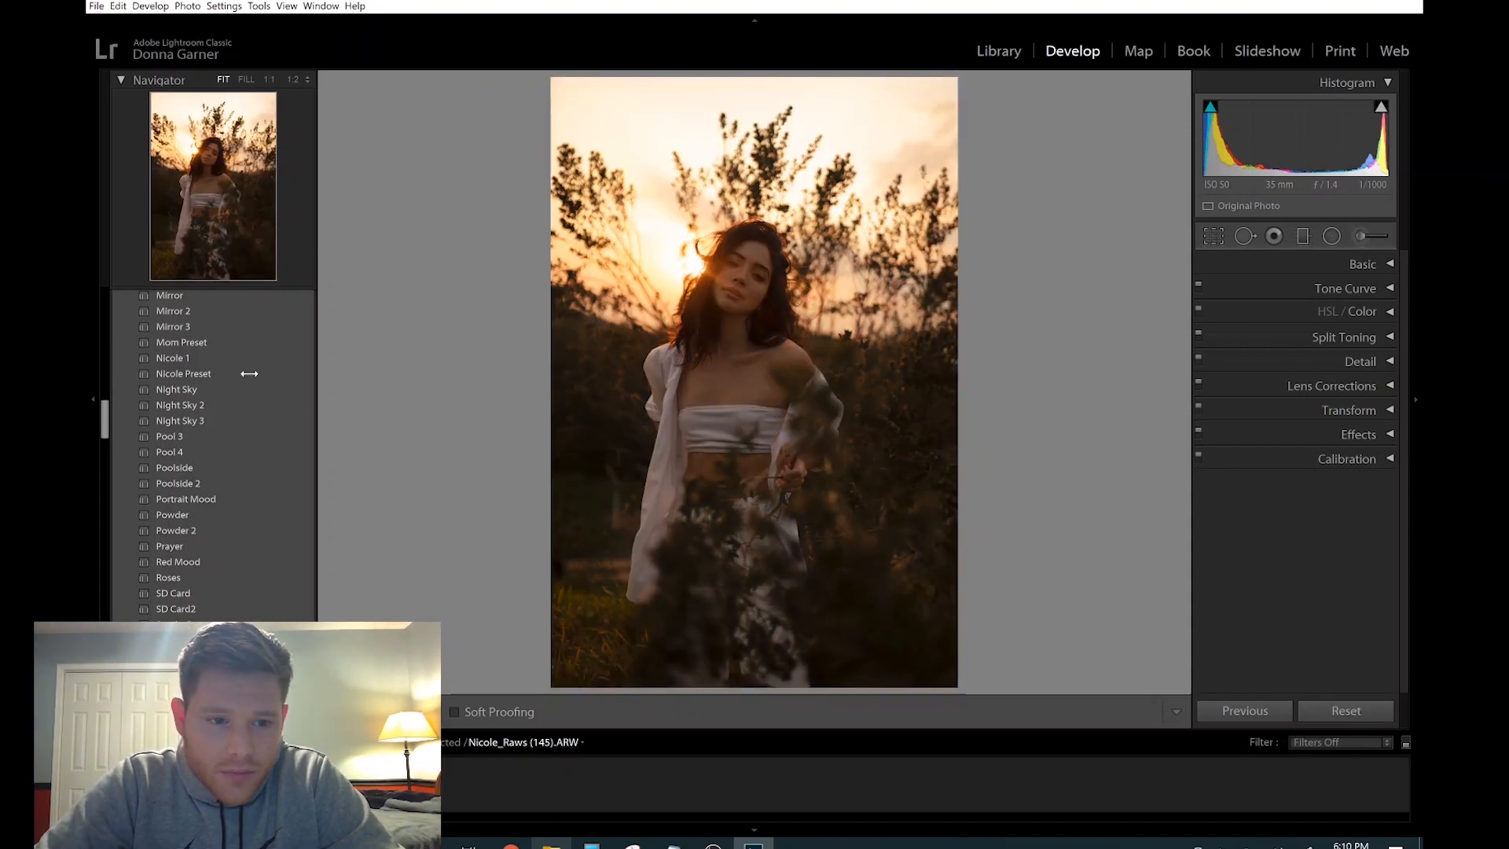
{"action": "left_click", "coordinate": [187, 375]}
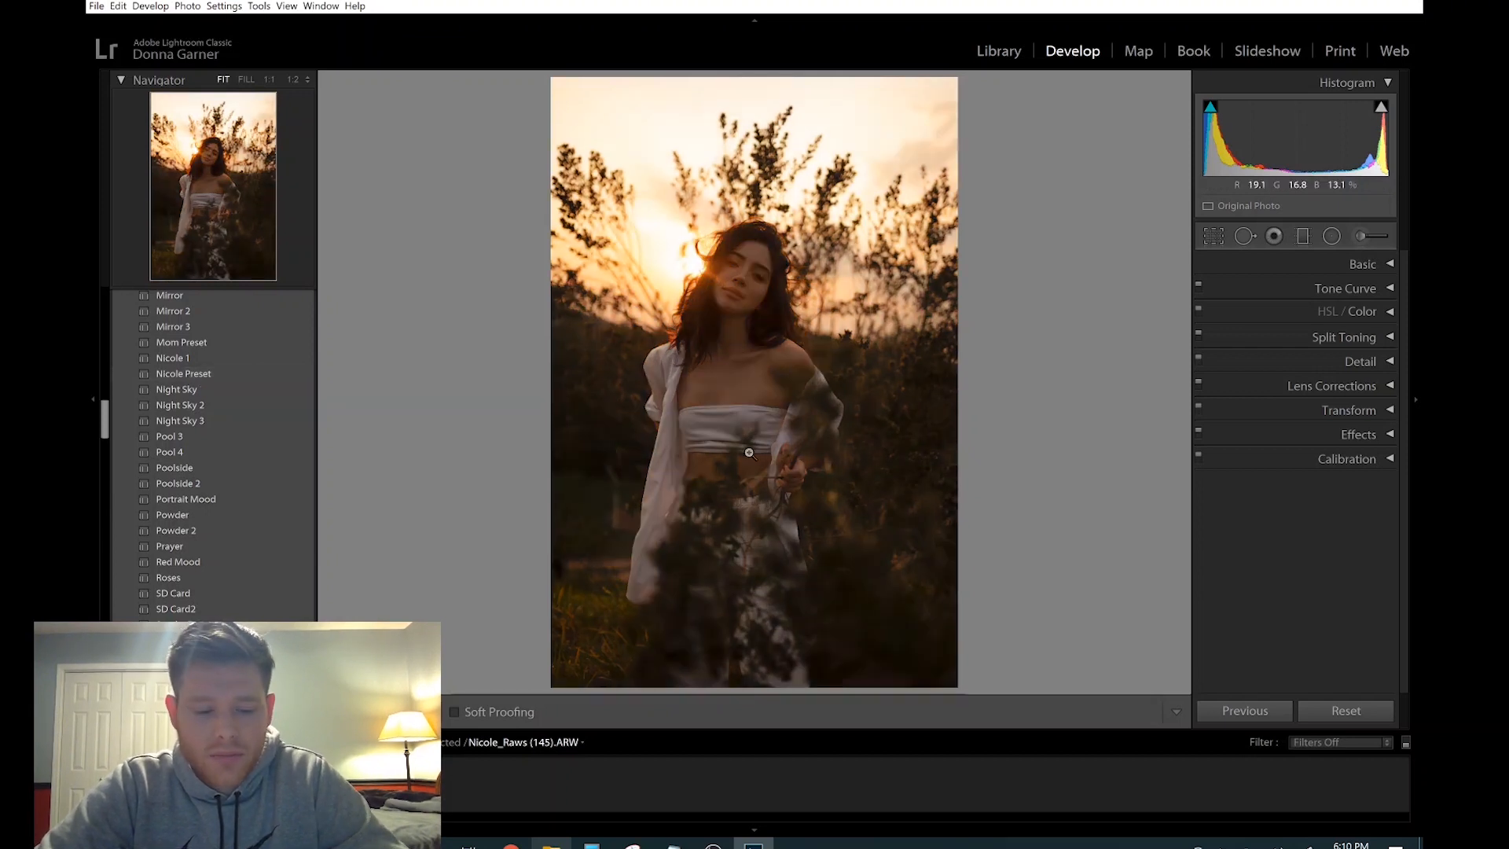
{"action": "key", "text": "ctrl+z"}
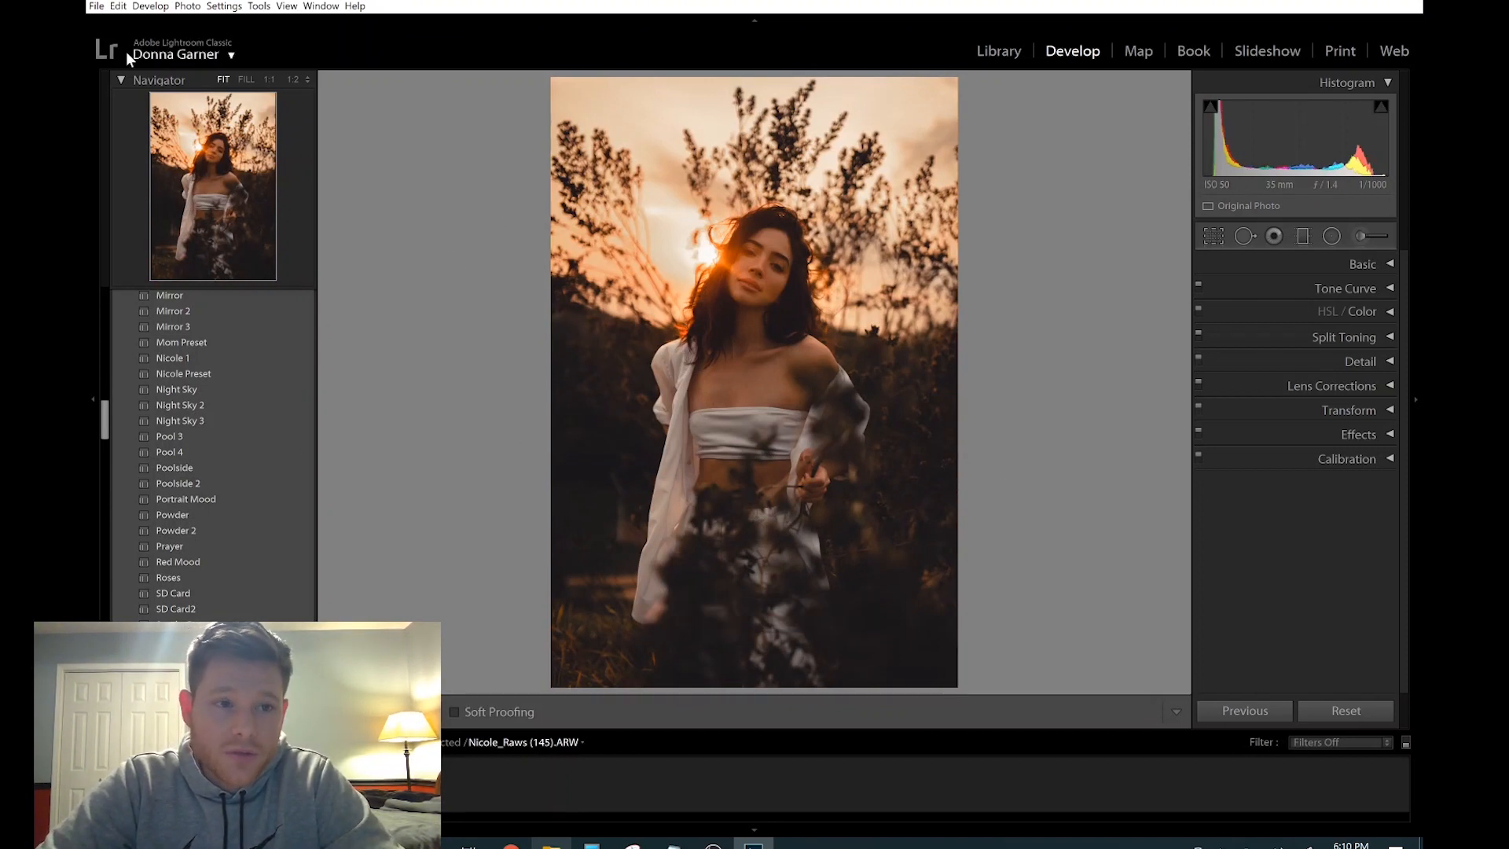
Open the export settings for the edited photo and review the destination folder, naming, file and metadata options.
{"action": "left_click", "coordinate": [96, 7]}
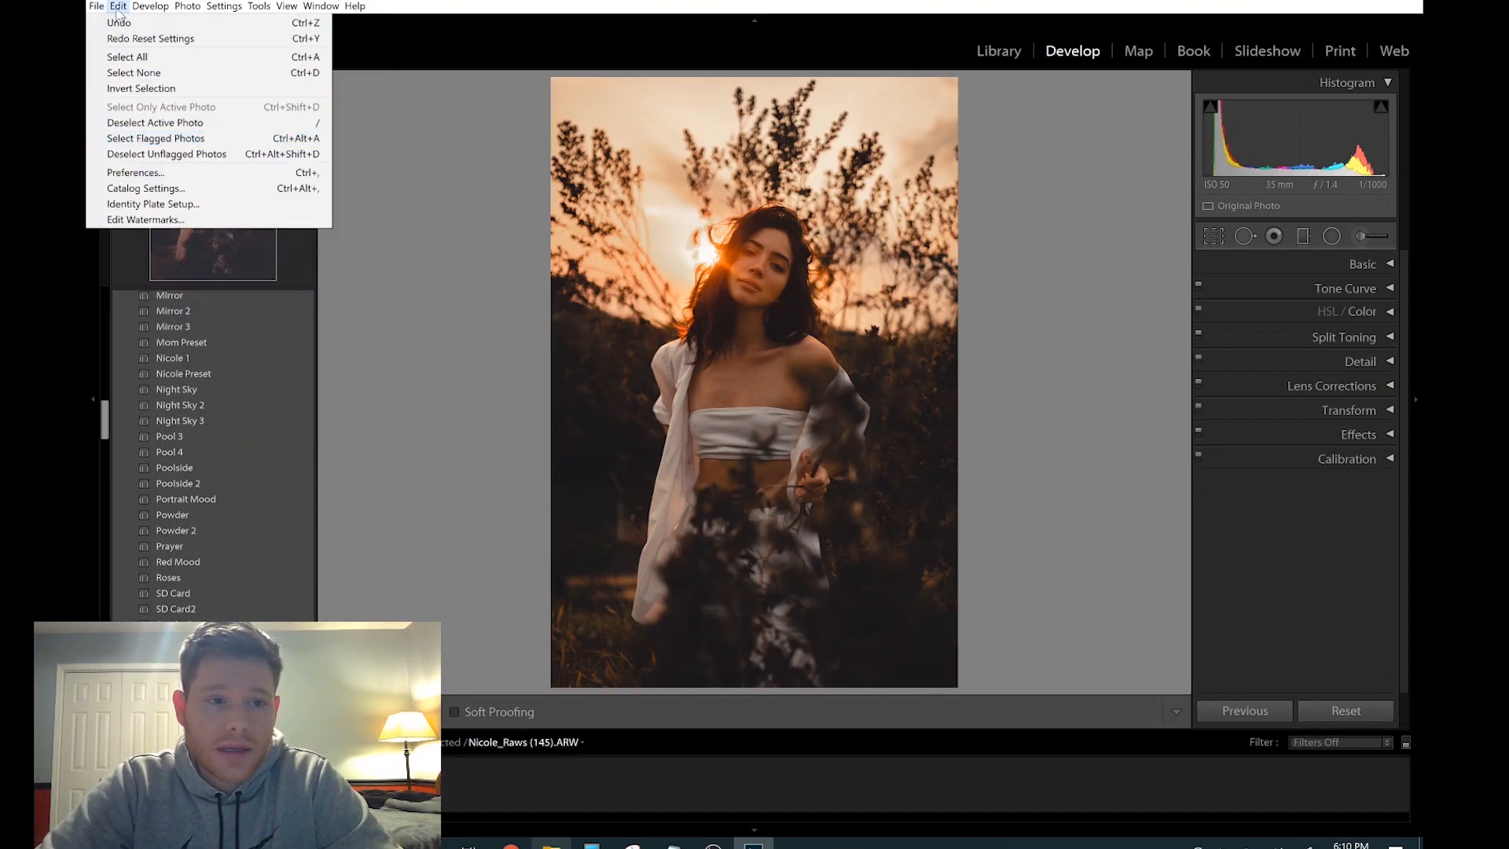
{"action": "left_click", "coordinate": [157, 192]}
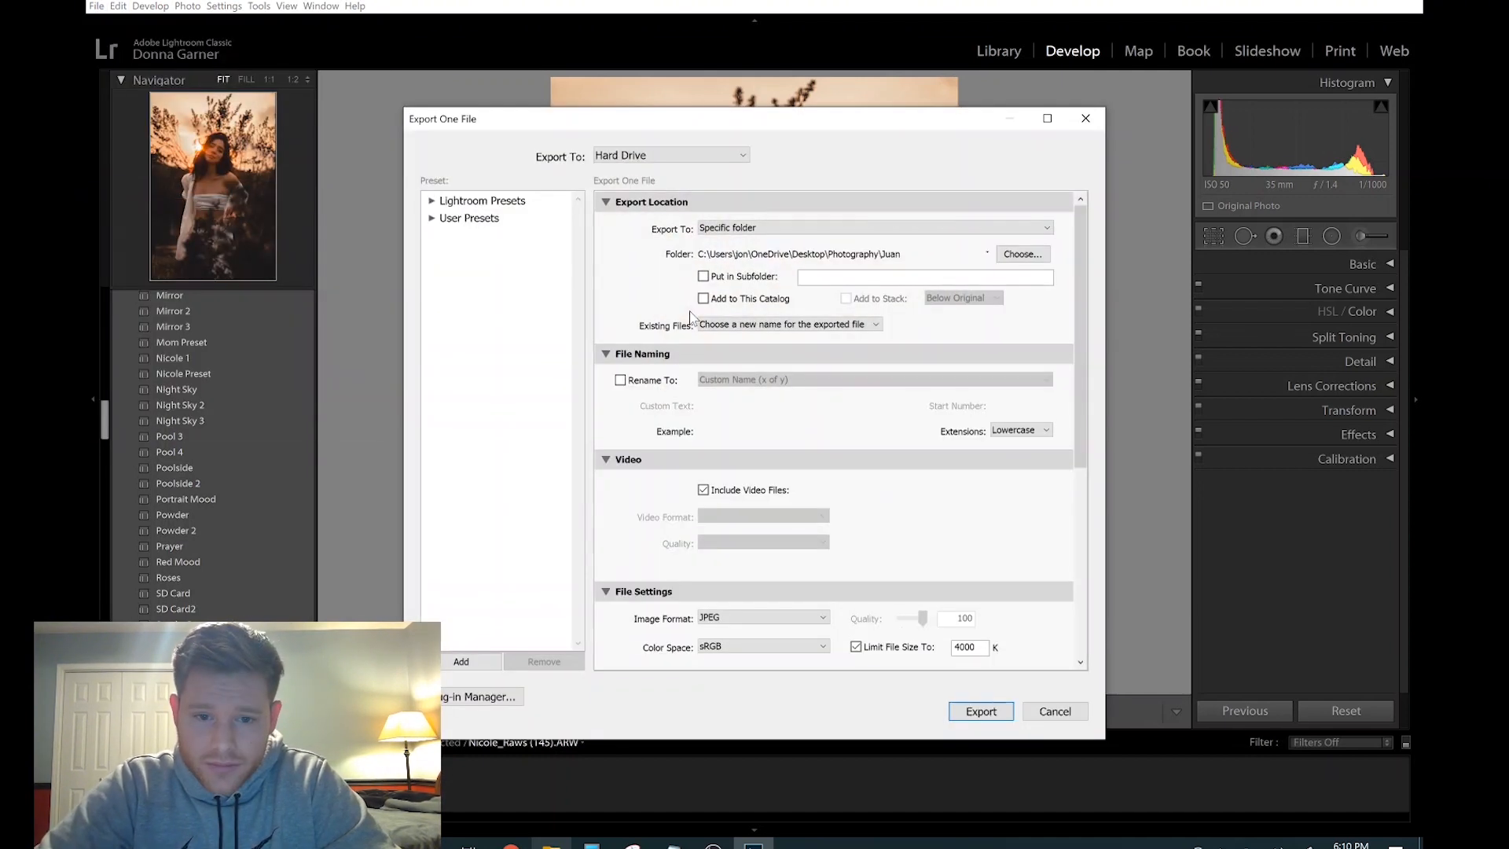
{"action": "left_click", "coordinate": [1020, 254]}
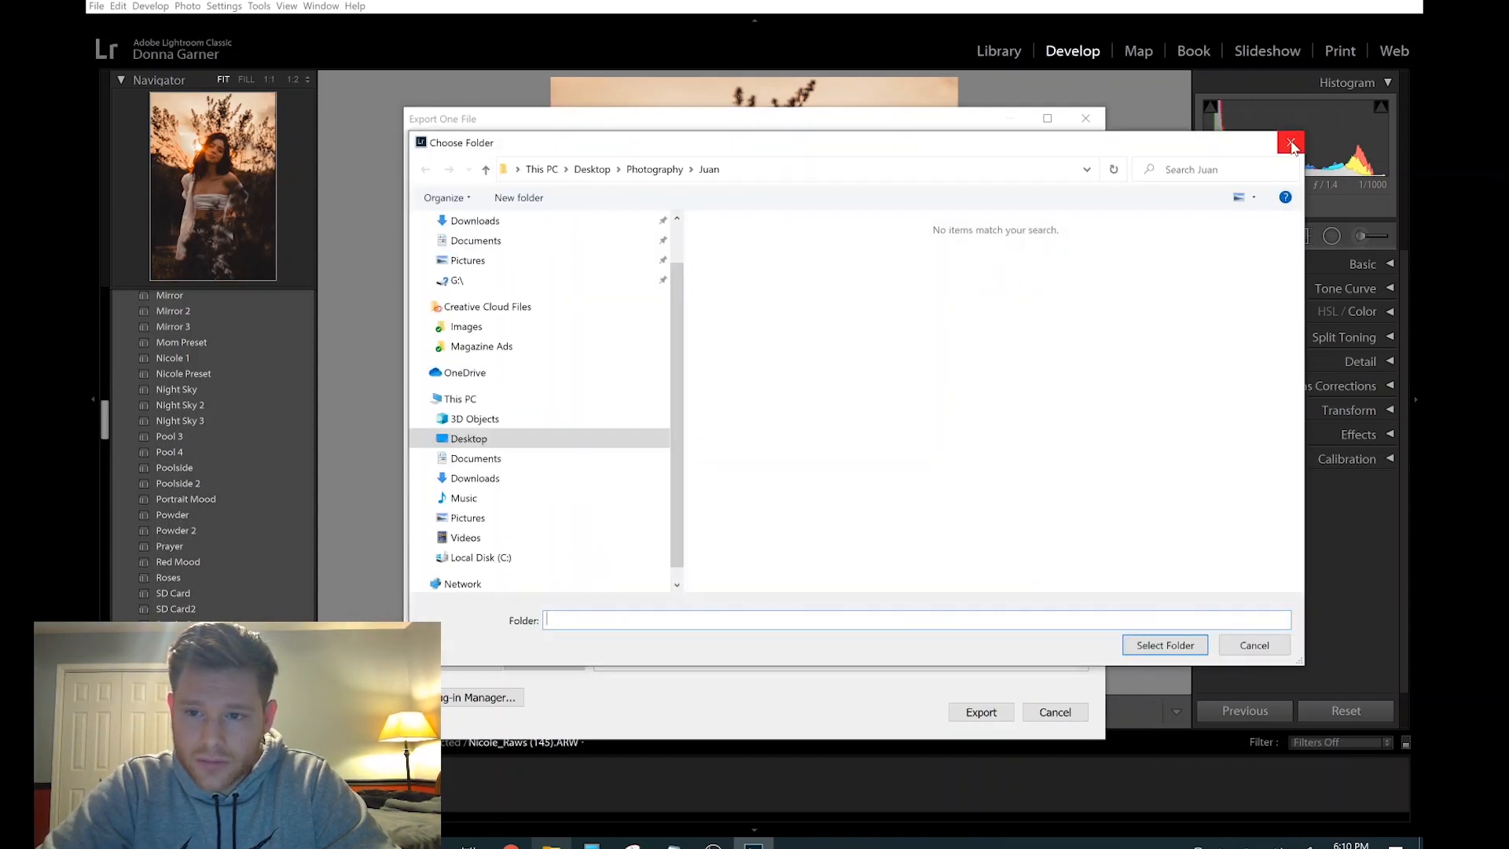
{"action": "left_click", "coordinate": [1291, 142]}
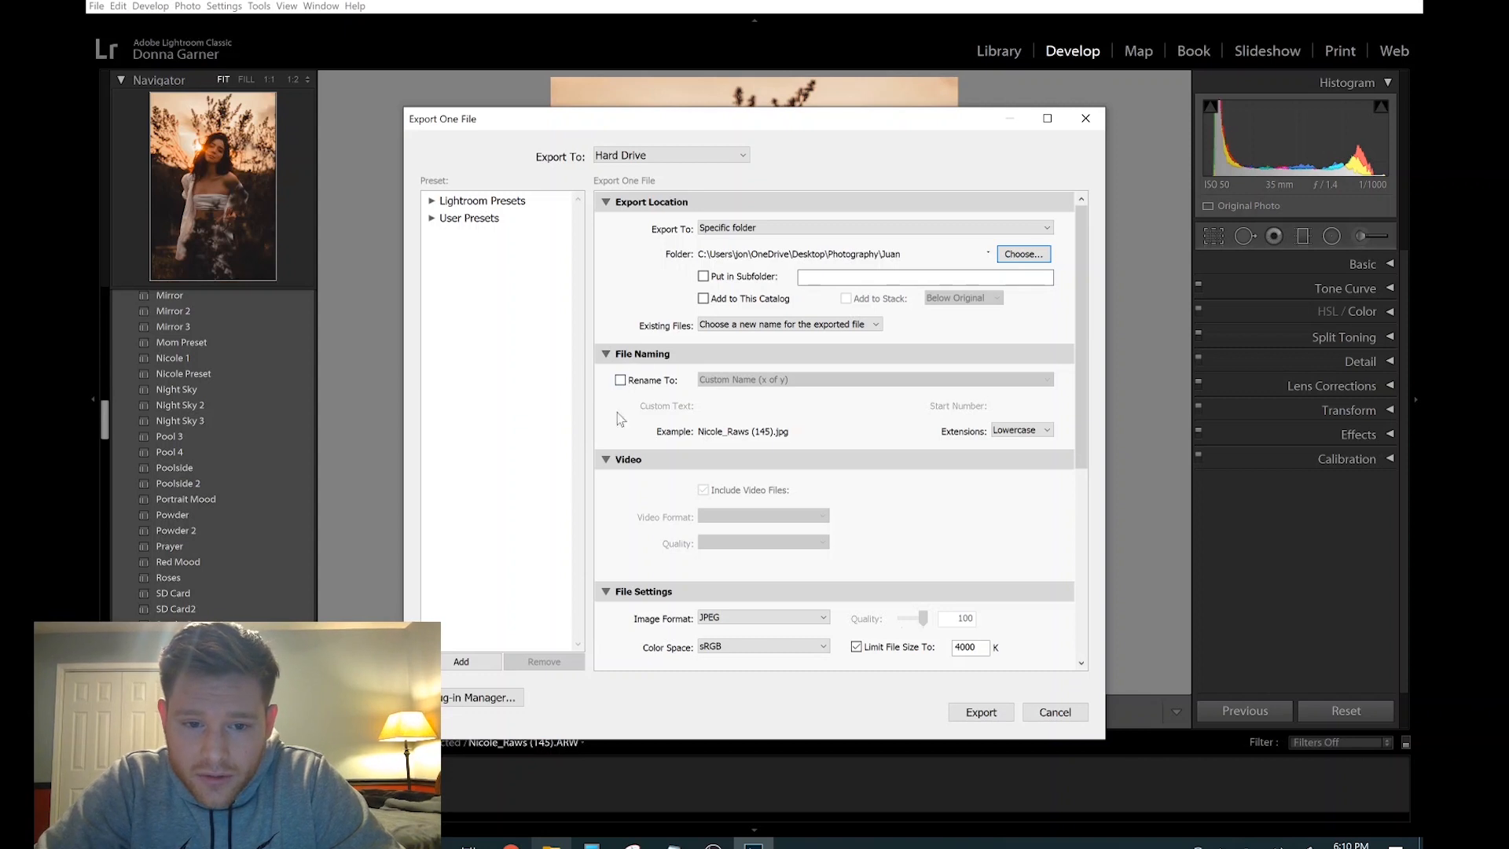
{"action": "scroll", "coordinate": [605, 471], "scroll_direction": "down", "scroll_amount": 5}
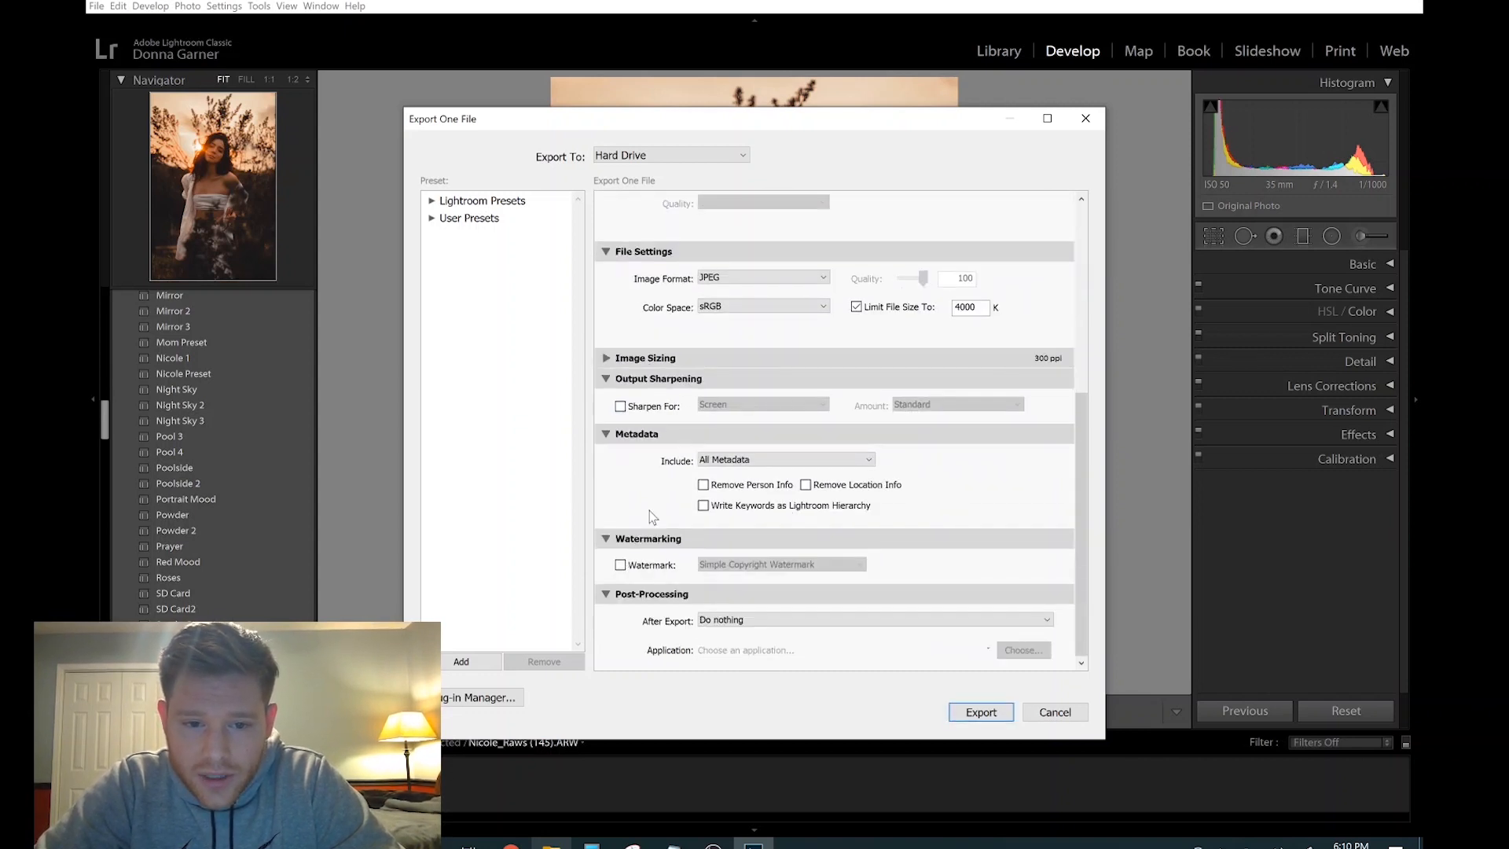
{"action": "scroll", "coordinate": [681, 537], "scroll_direction": "up", "scroll_amount": 5}
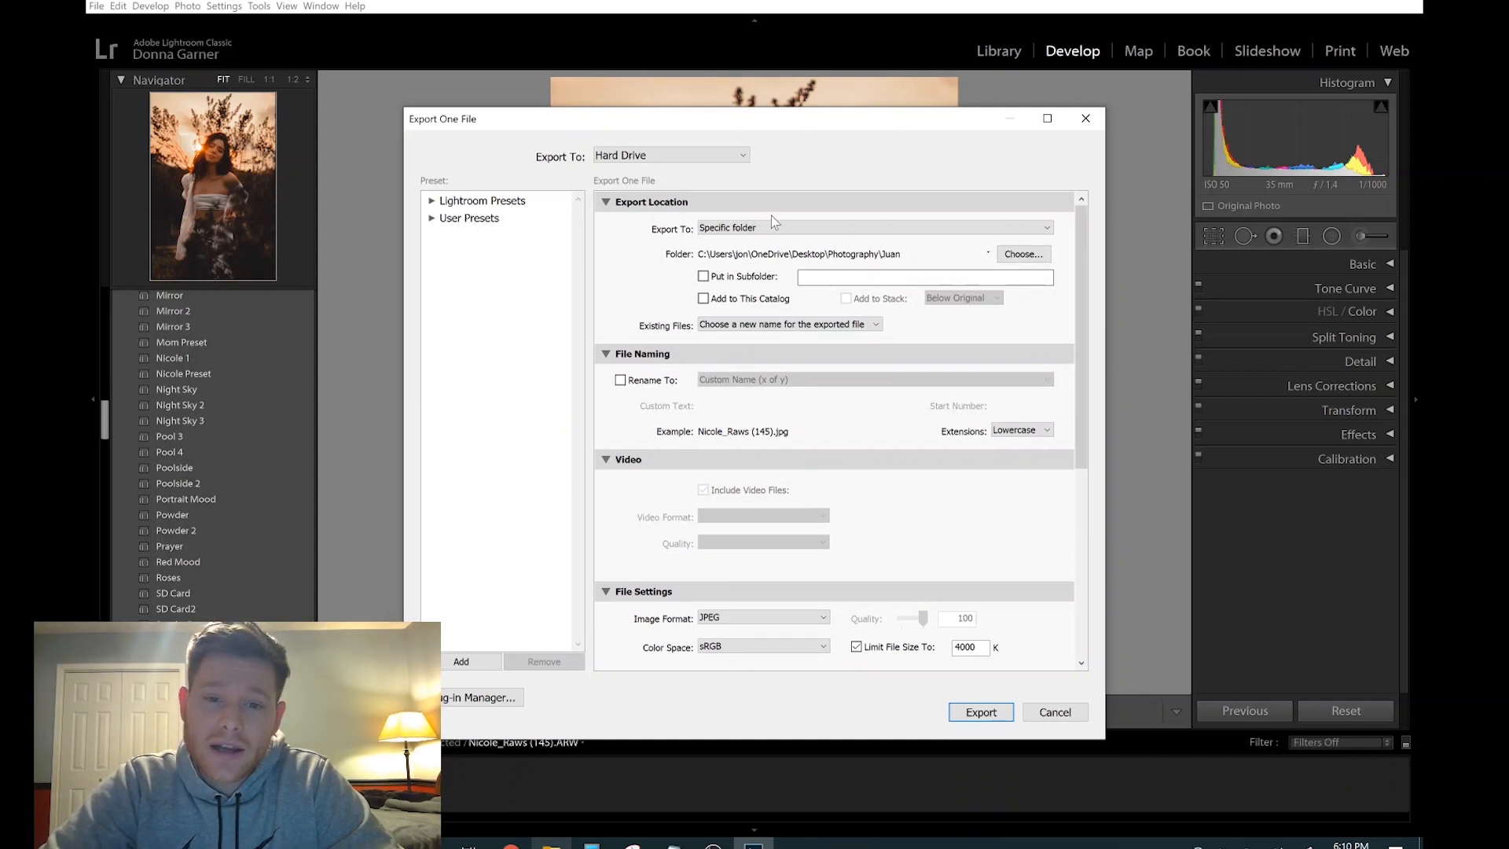
Set the export destination to a specific folder and choose Brazil Trip 2020 inside the Desktop's Photography folder.
{"action": "left_click", "coordinate": [961, 231]}
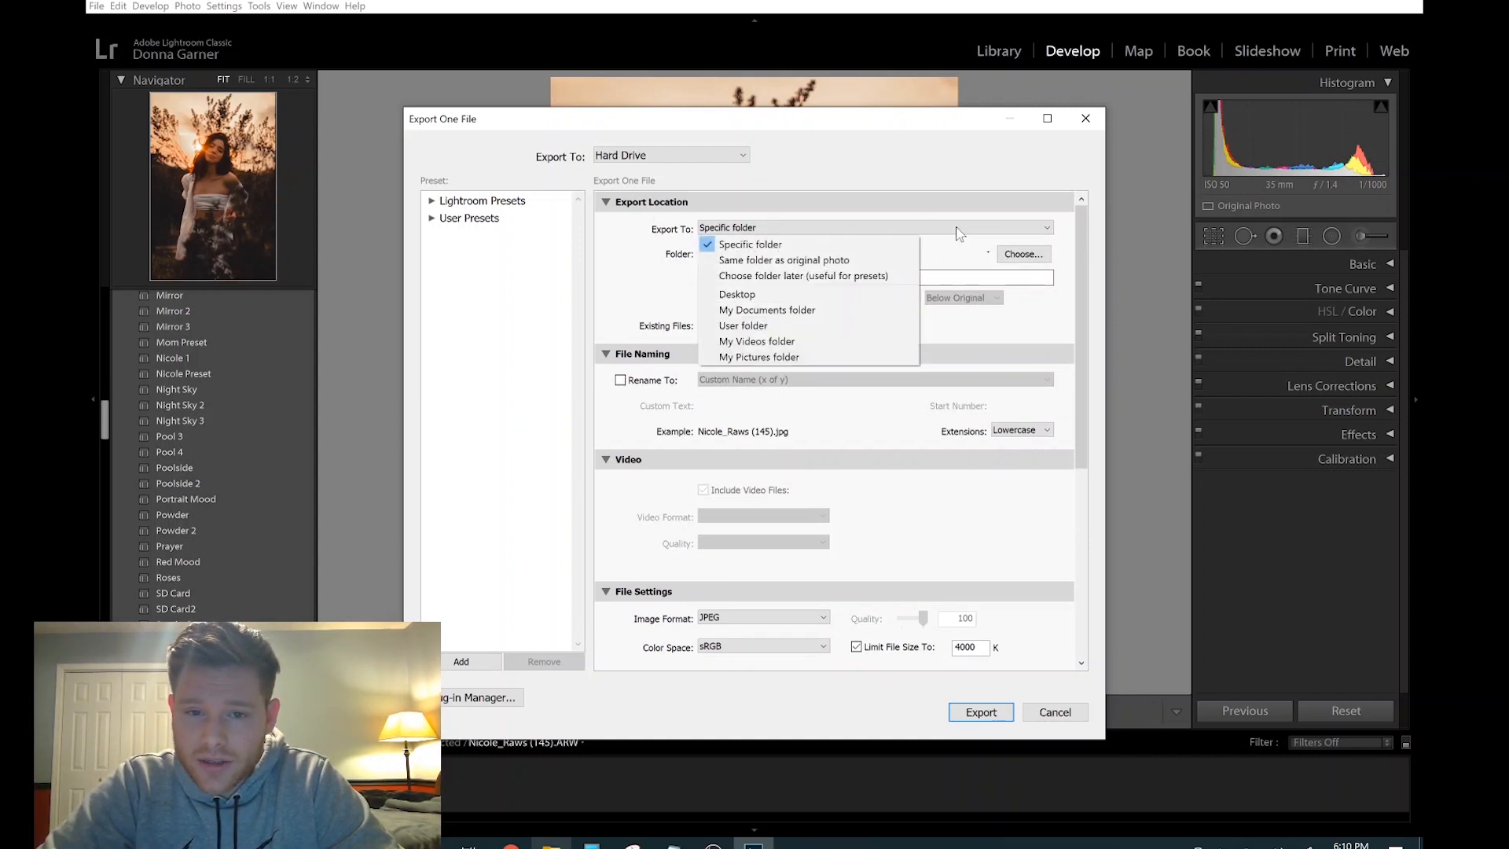
{"action": "left_click", "coordinate": [823, 246]}
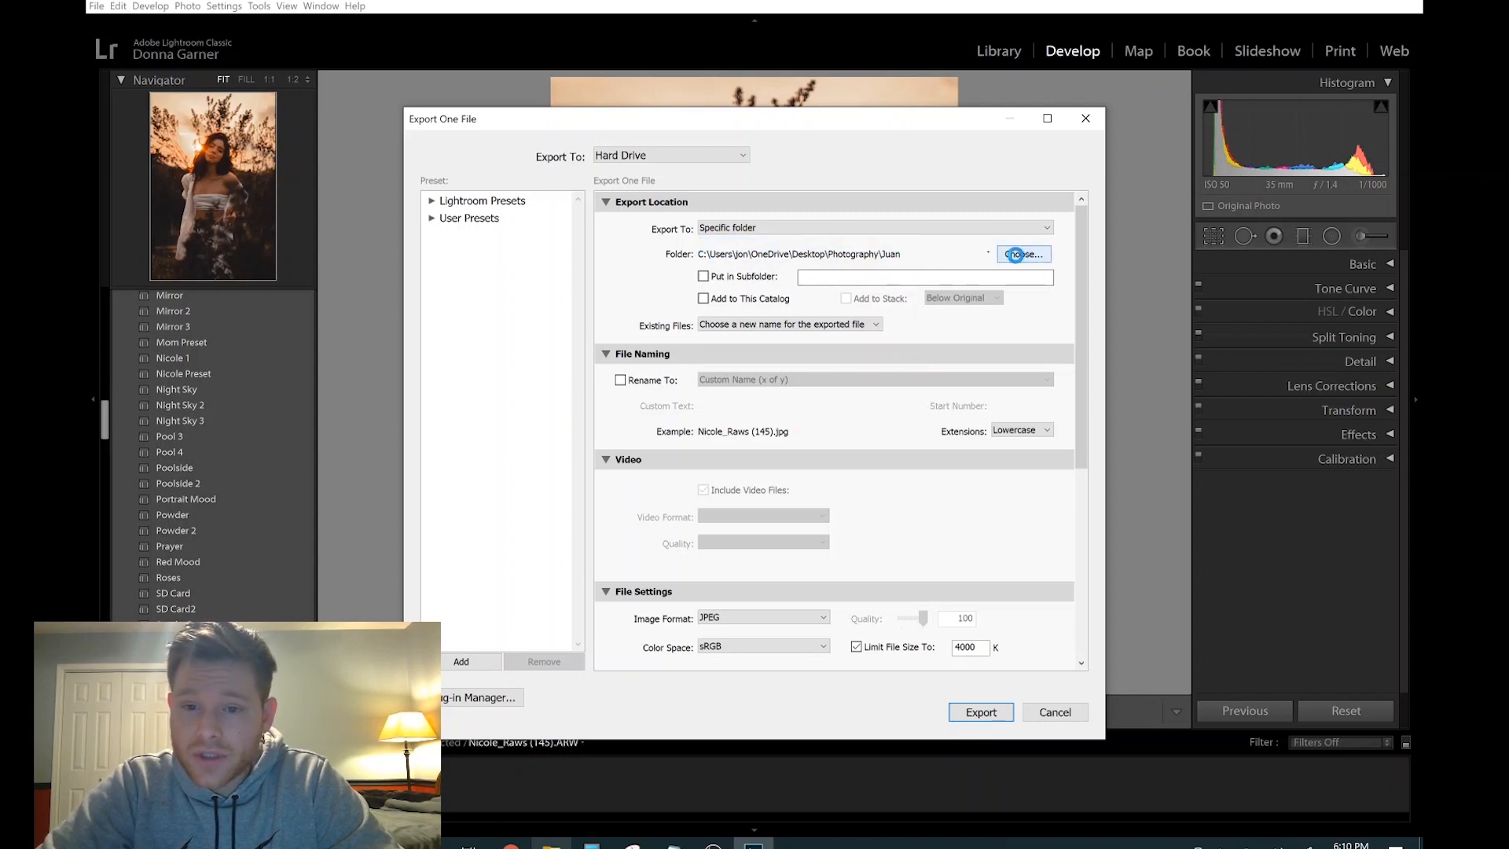
{"action": "left_click", "coordinate": [1018, 254]}
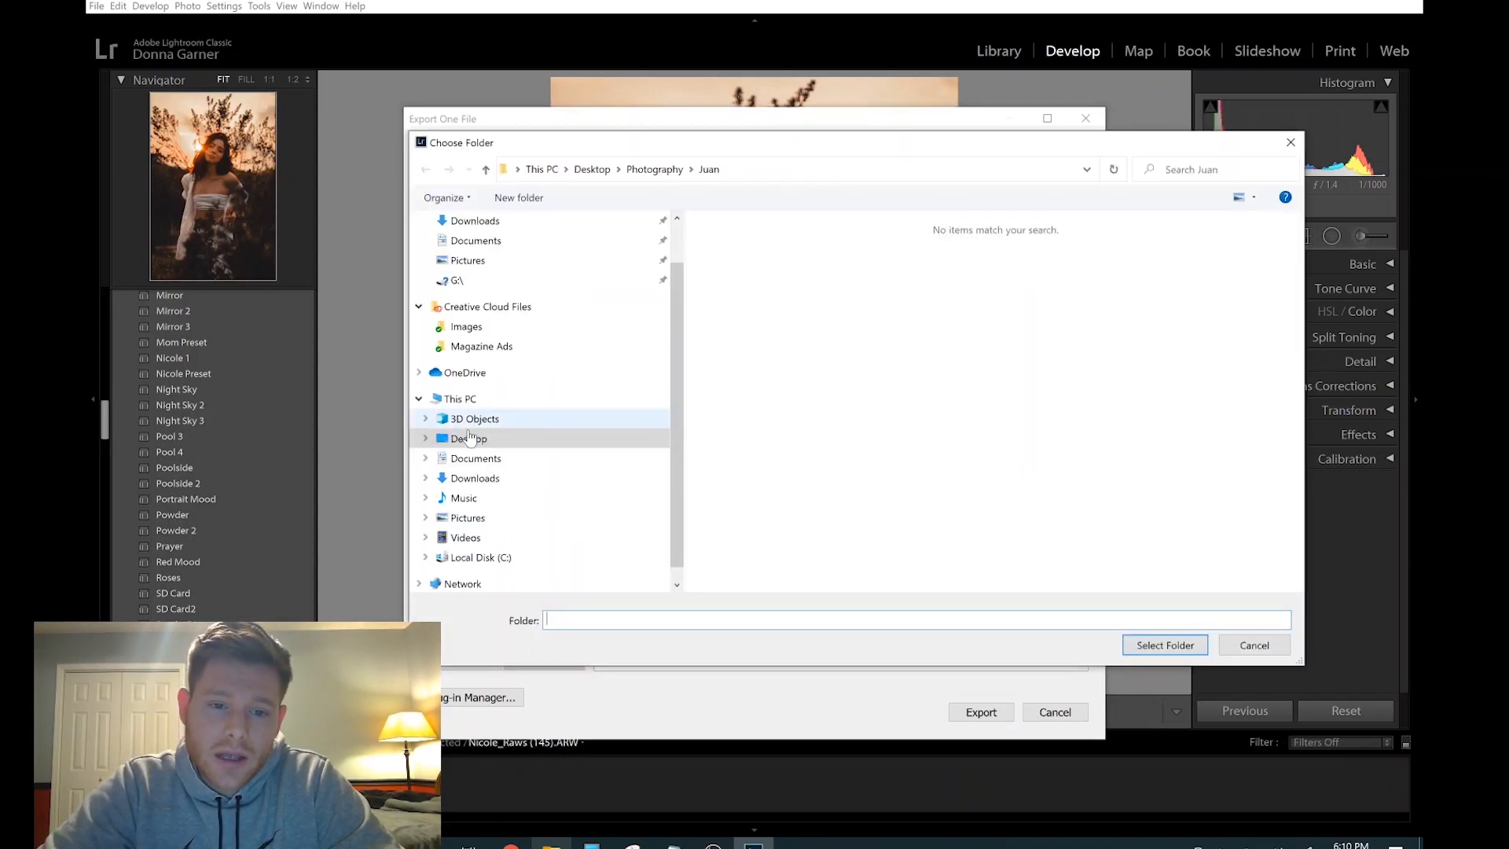
{"action": "left_click", "coordinate": [424, 439]}
{"action": "left_click", "coordinate": [649, 171]}
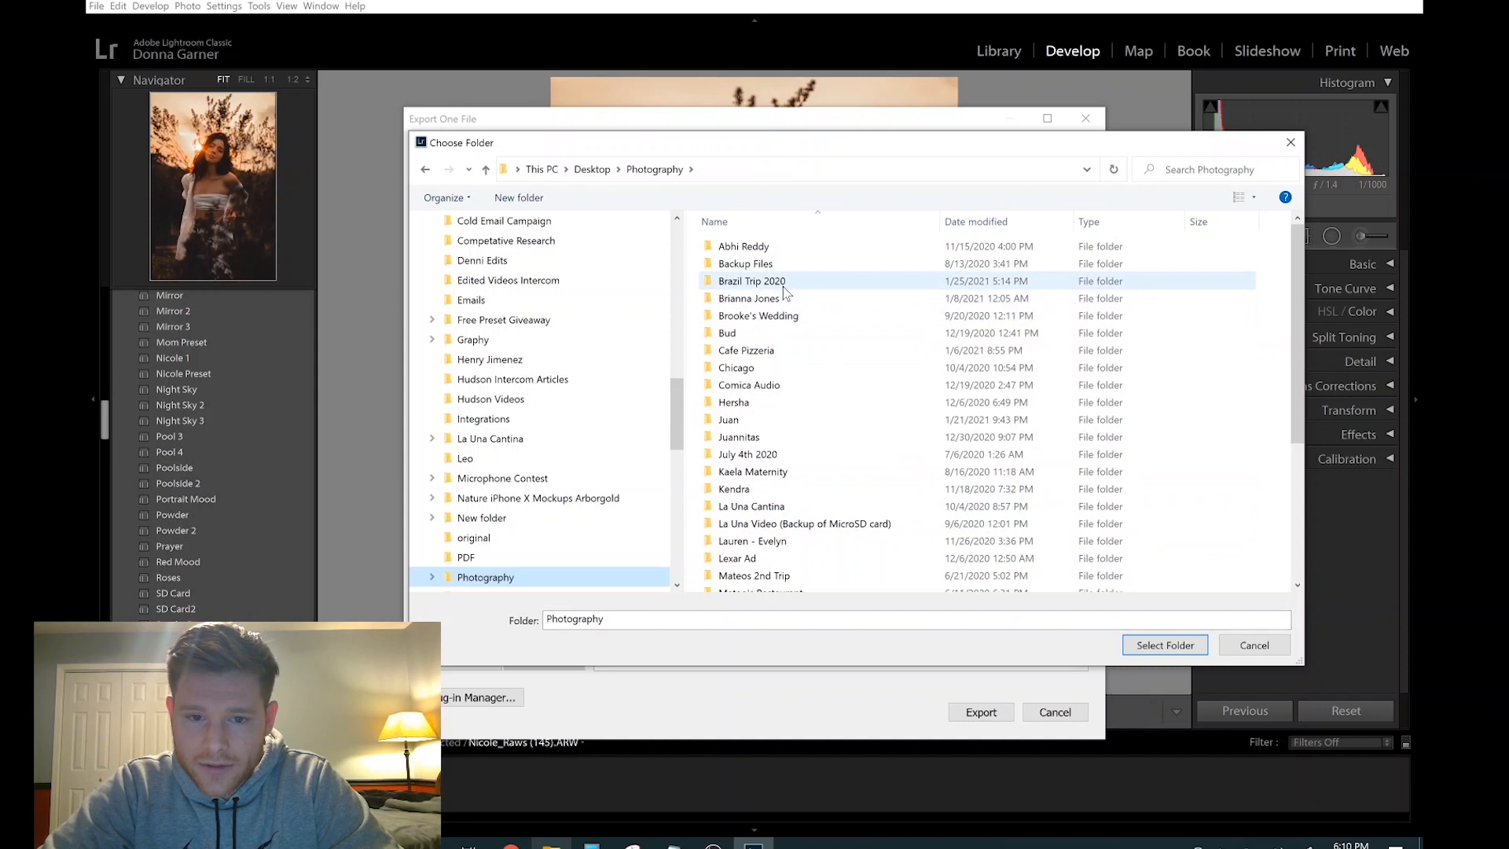
{"action": "double_click", "coordinate": [774, 281]}
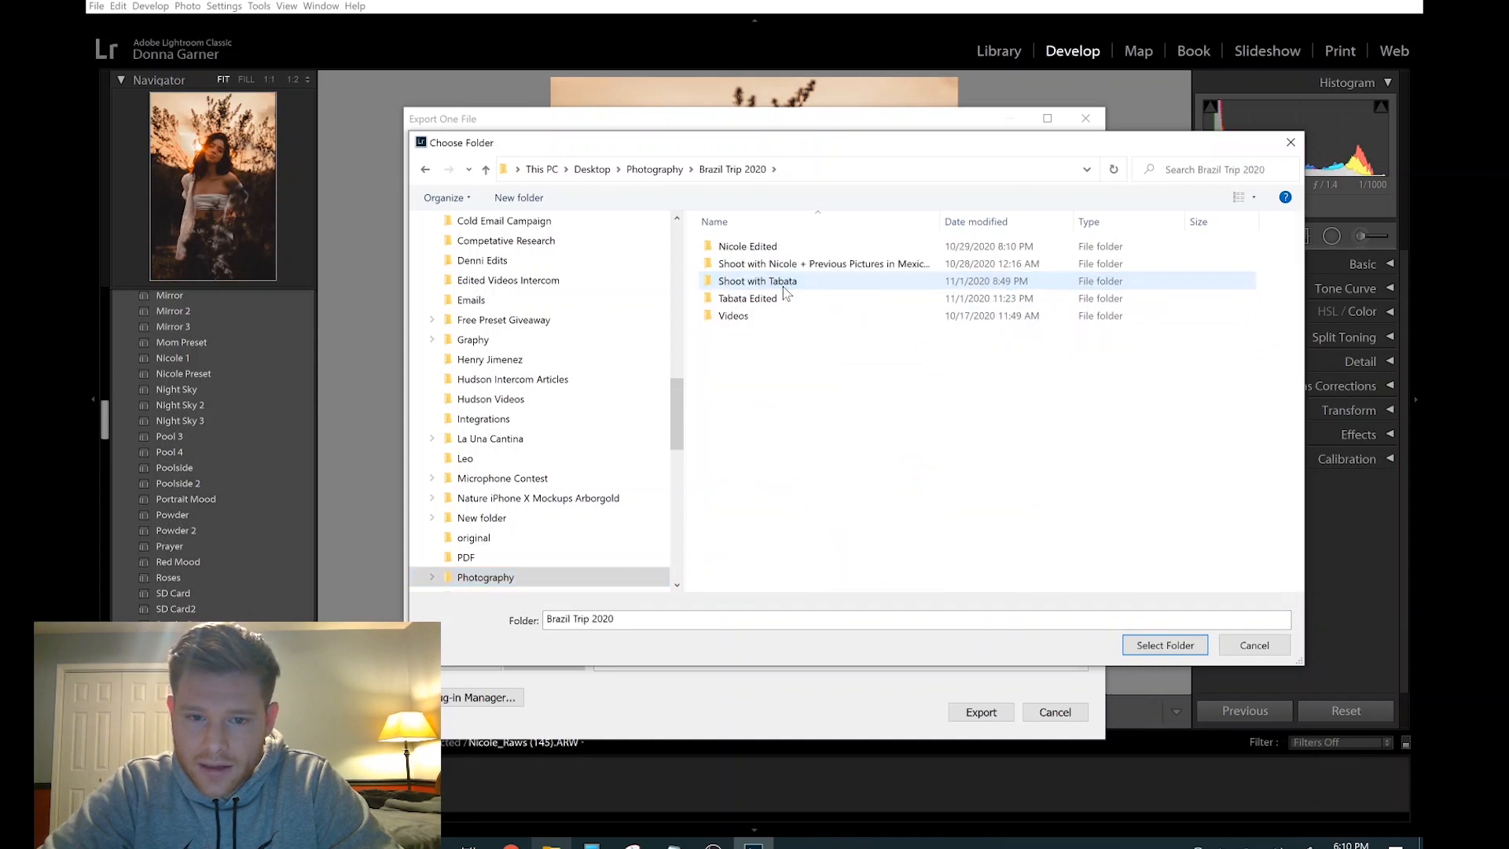
{"action": "left_click", "coordinate": [1165, 645]}
Rename the exported file using Custom Name (x of y) with the model's first name as custom text.
{"action": "scroll", "coordinate": [764, 379], "scroll_direction": "down", "scroll_amount": 2}
{"action": "scroll", "coordinate": [764, 379], "scroll_direction": "down", "scroll_amount": 1}
{"action": "scroll", "coordinate": [764, 379], "scroll_direction": "up", "scroll_amount": 1}
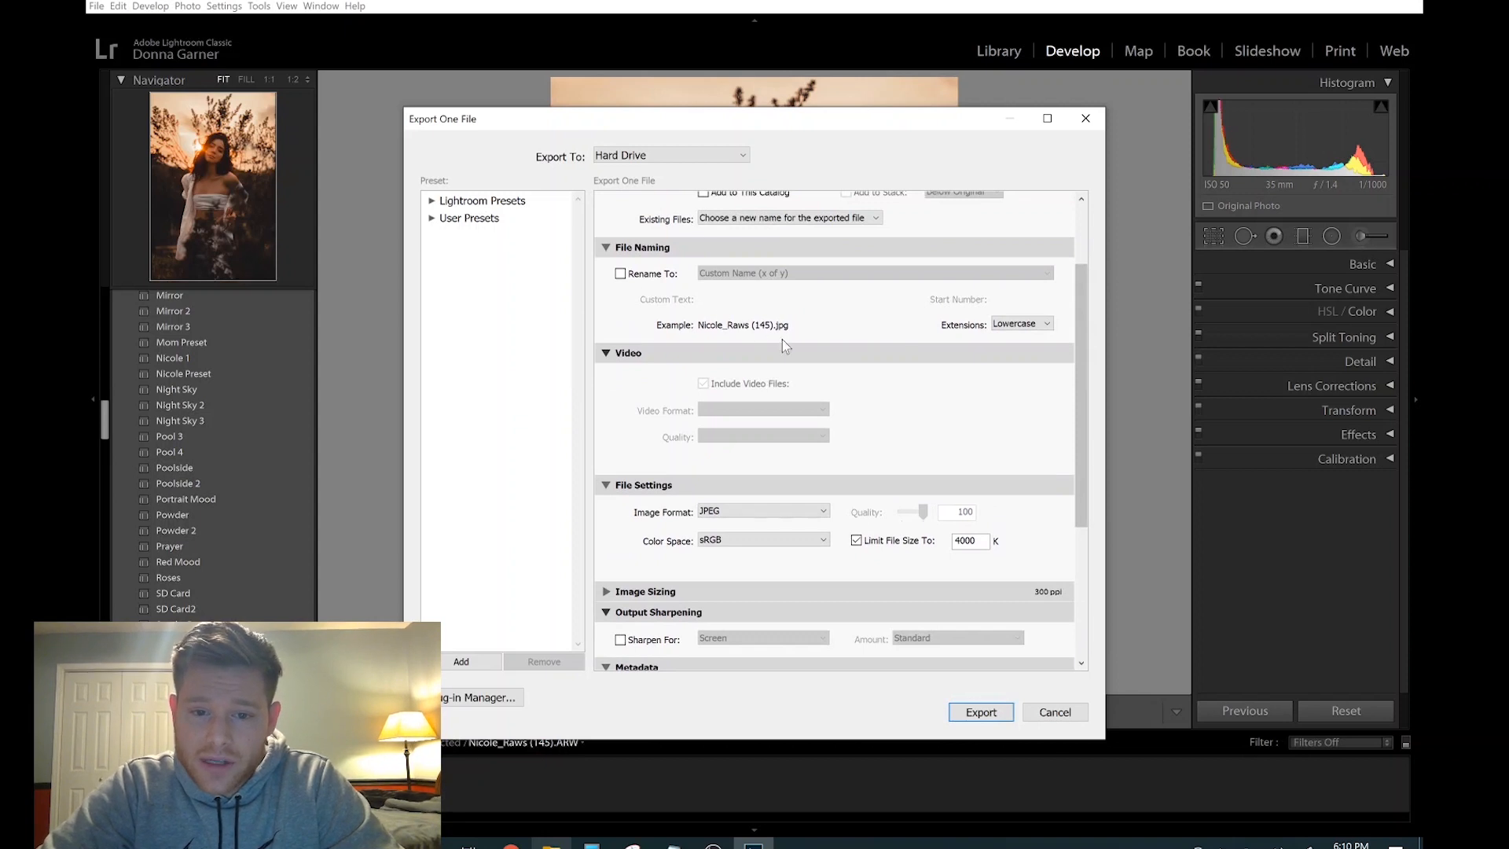
{"action": "left_click", "coordinate": [620, 274]}
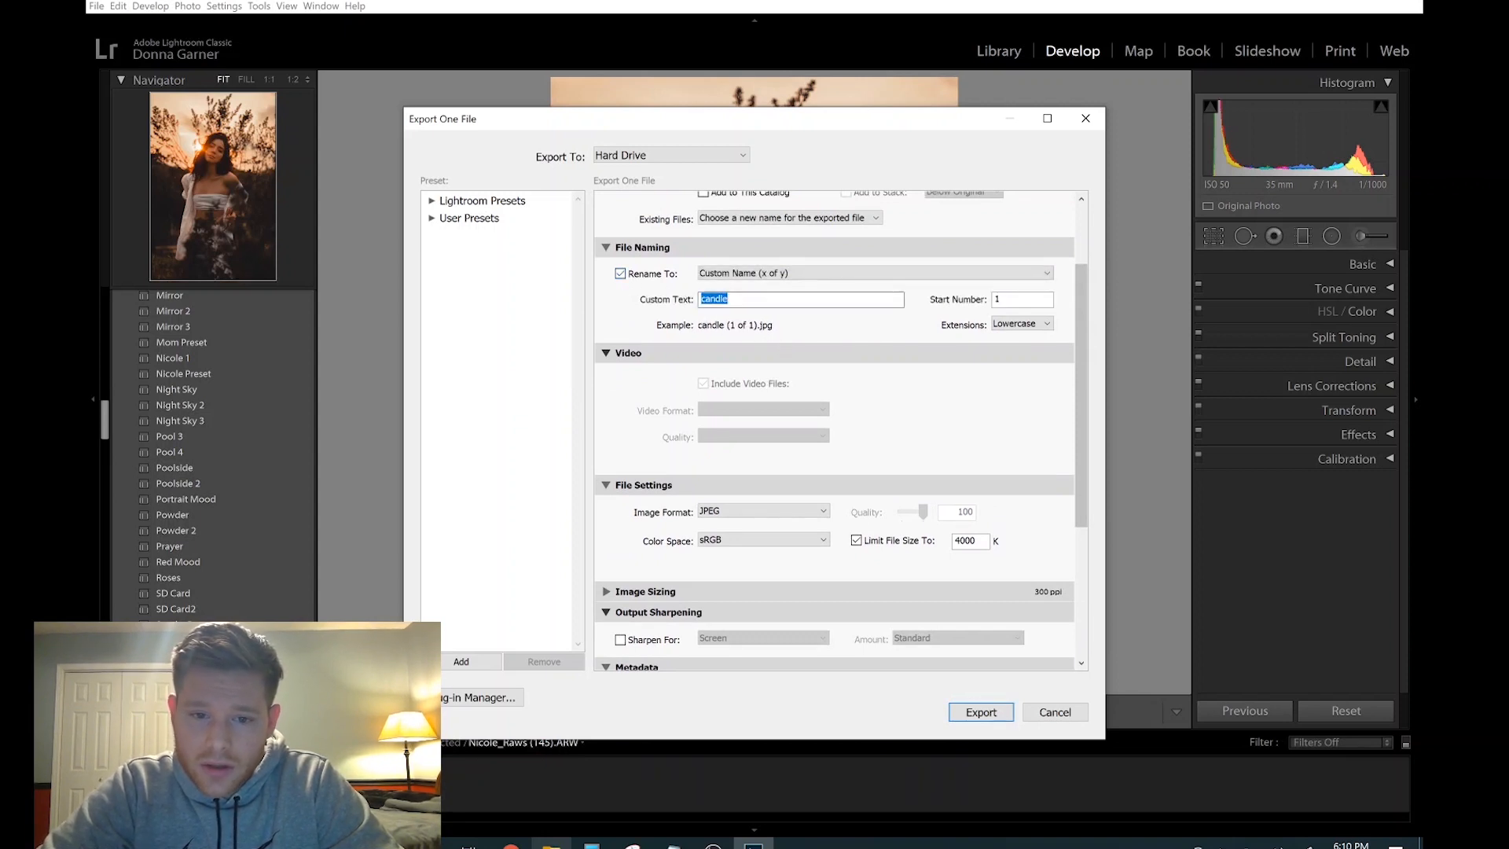
{"action": "type", "text": "nicole"}
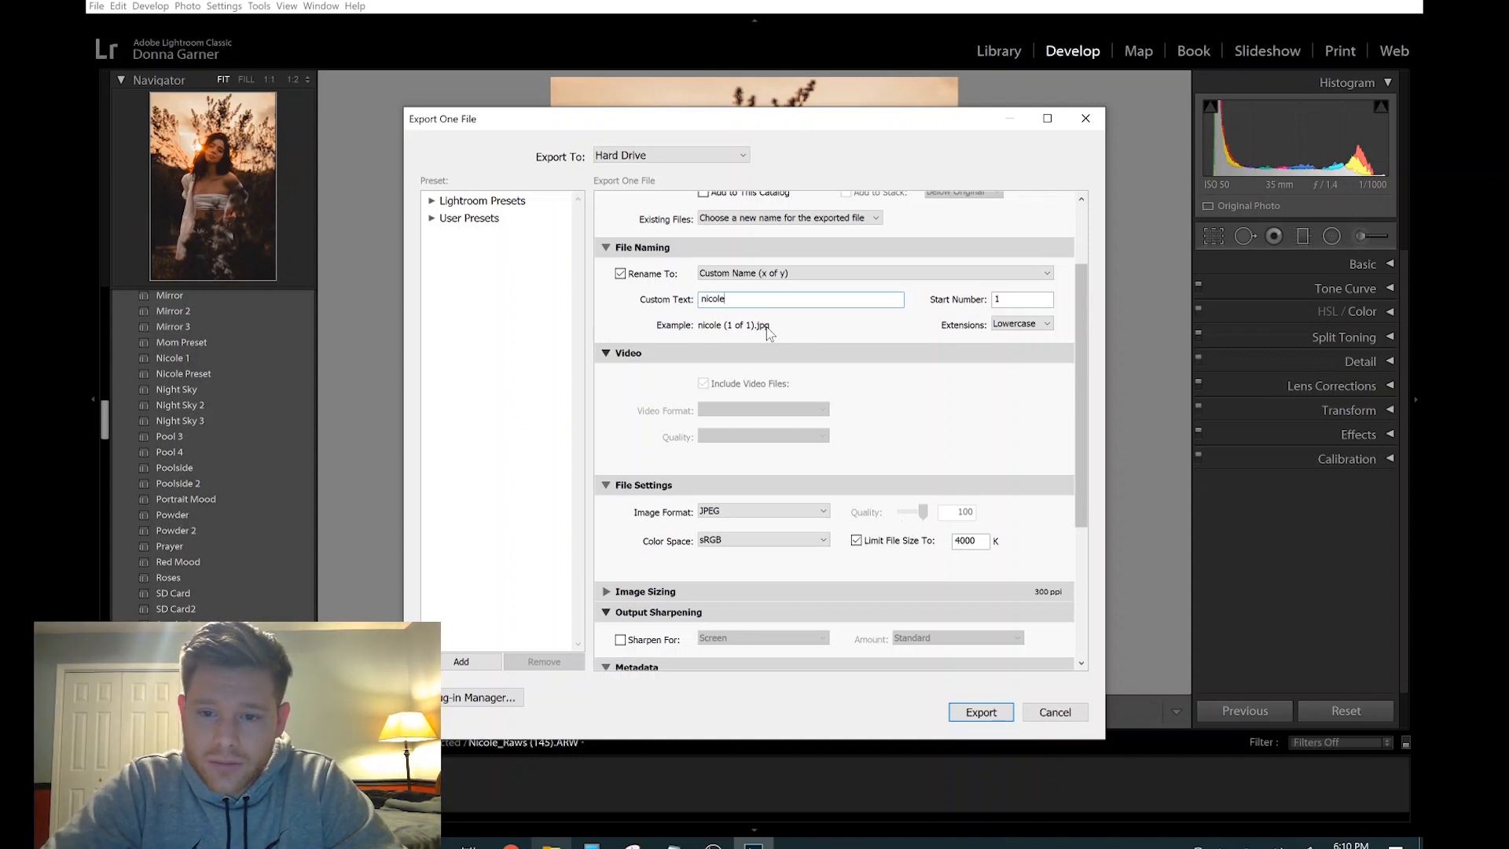
Keep the JPEG format with the file size limited to 4000 K, and export the photo.
{"action": "scroll", "coordinate": [802, 354], "scroll_direction": "down", "scroll_amount": 3}
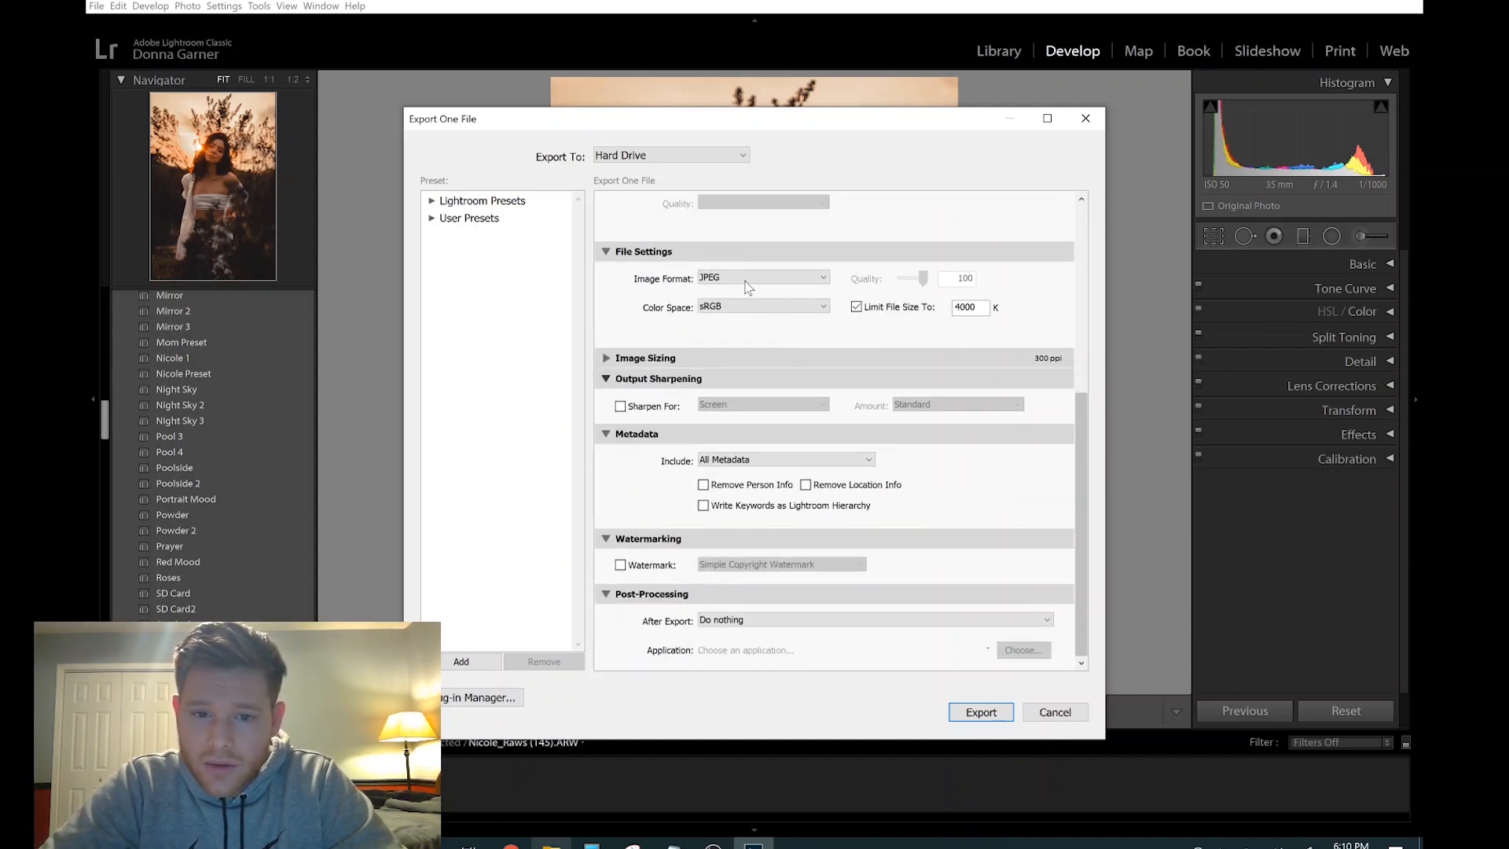
{"action": "left_click", "coordinate": [748, 287]}
{"action": "left_click", "coordinate": [748, 294]}
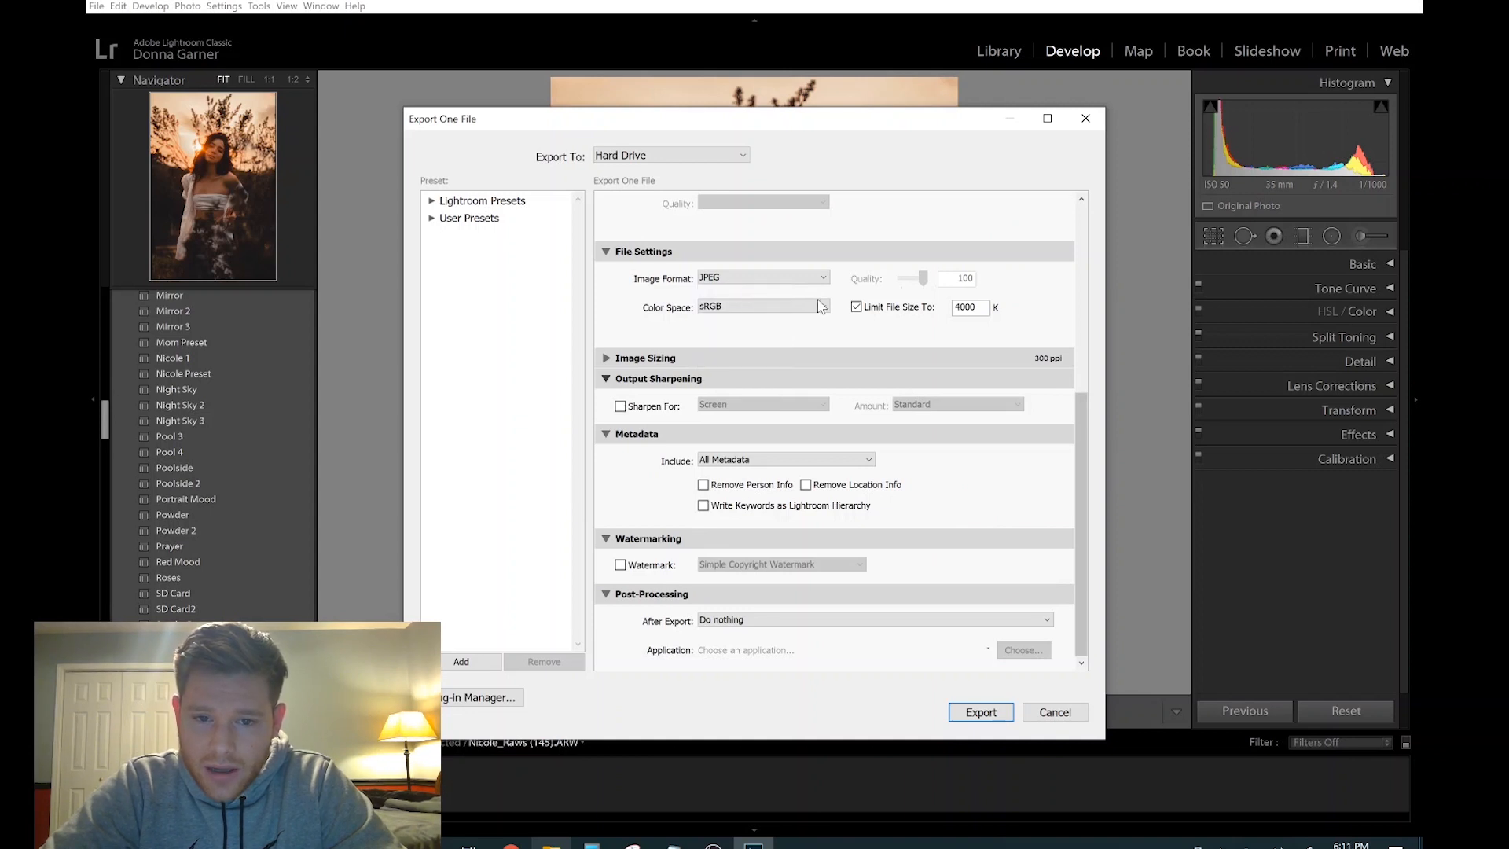
{"action": "left_click", "coordinate": [858, 307]}
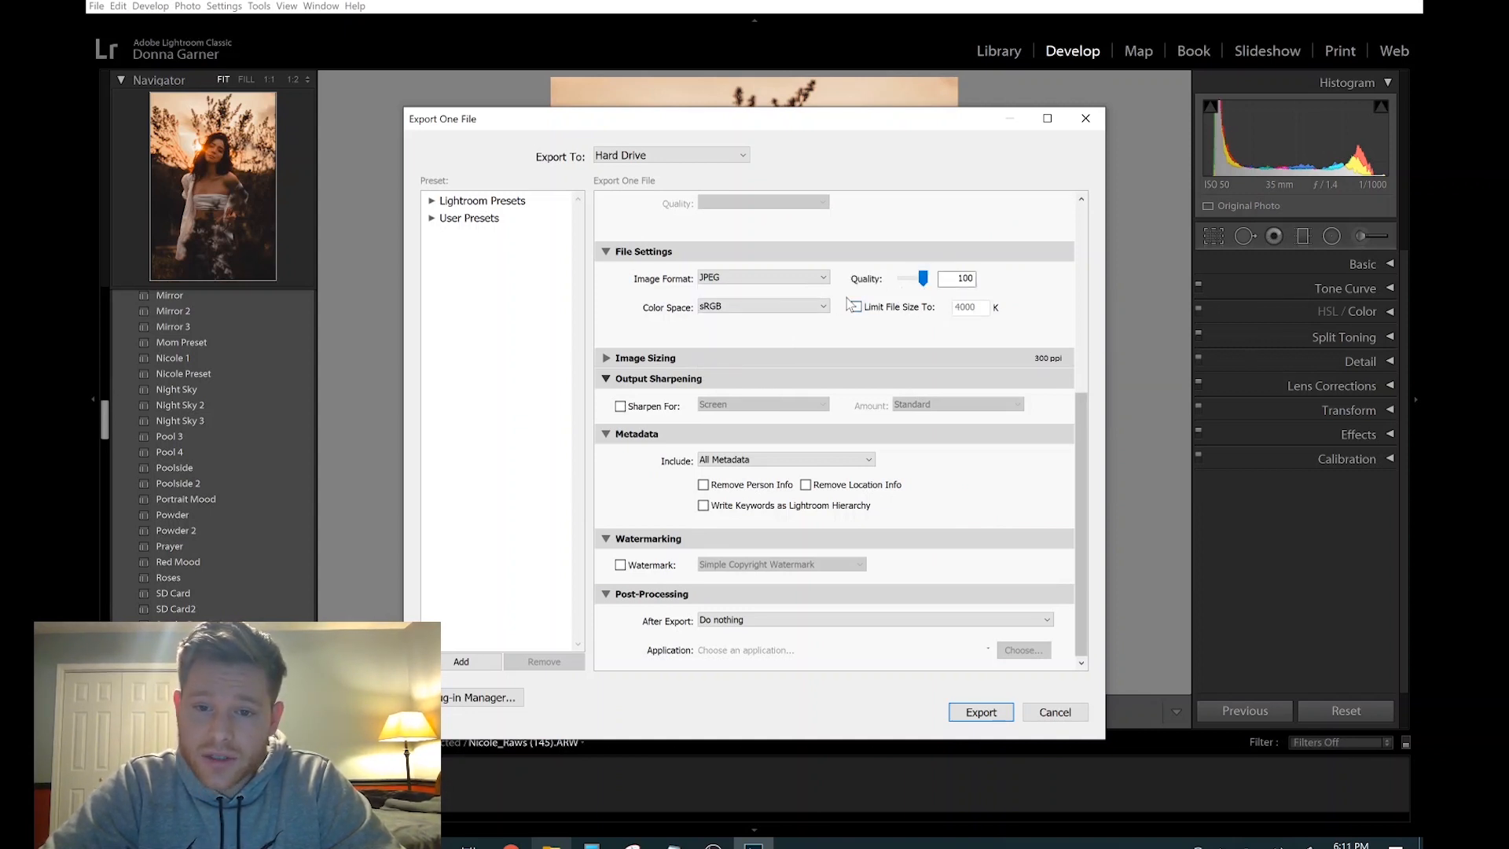
{"action": "left_click", "coordinate": [861, 312]}
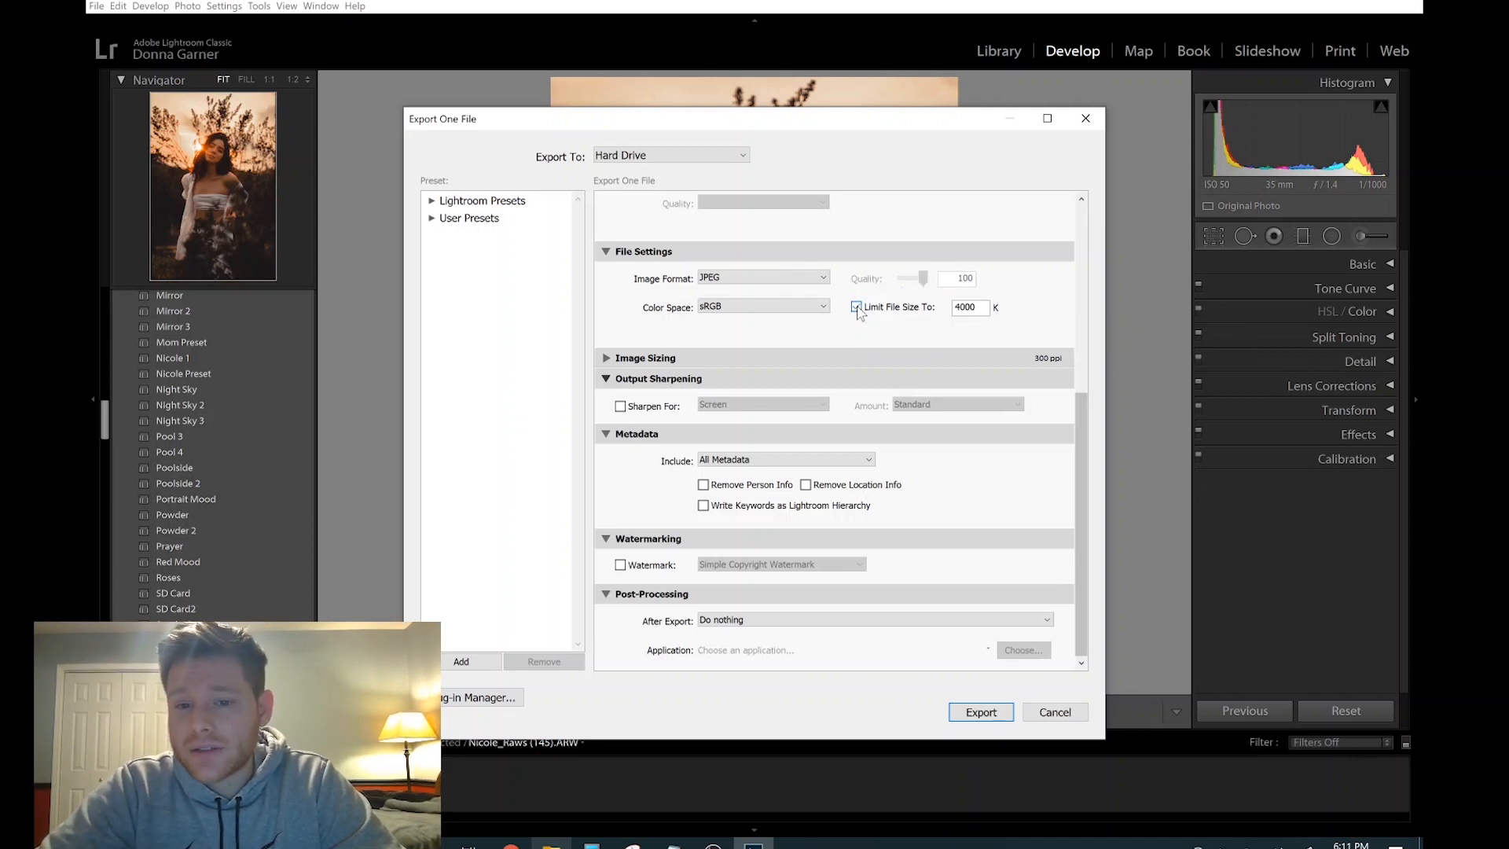
{"action": "double_click", "coordinate": [965, 307]}
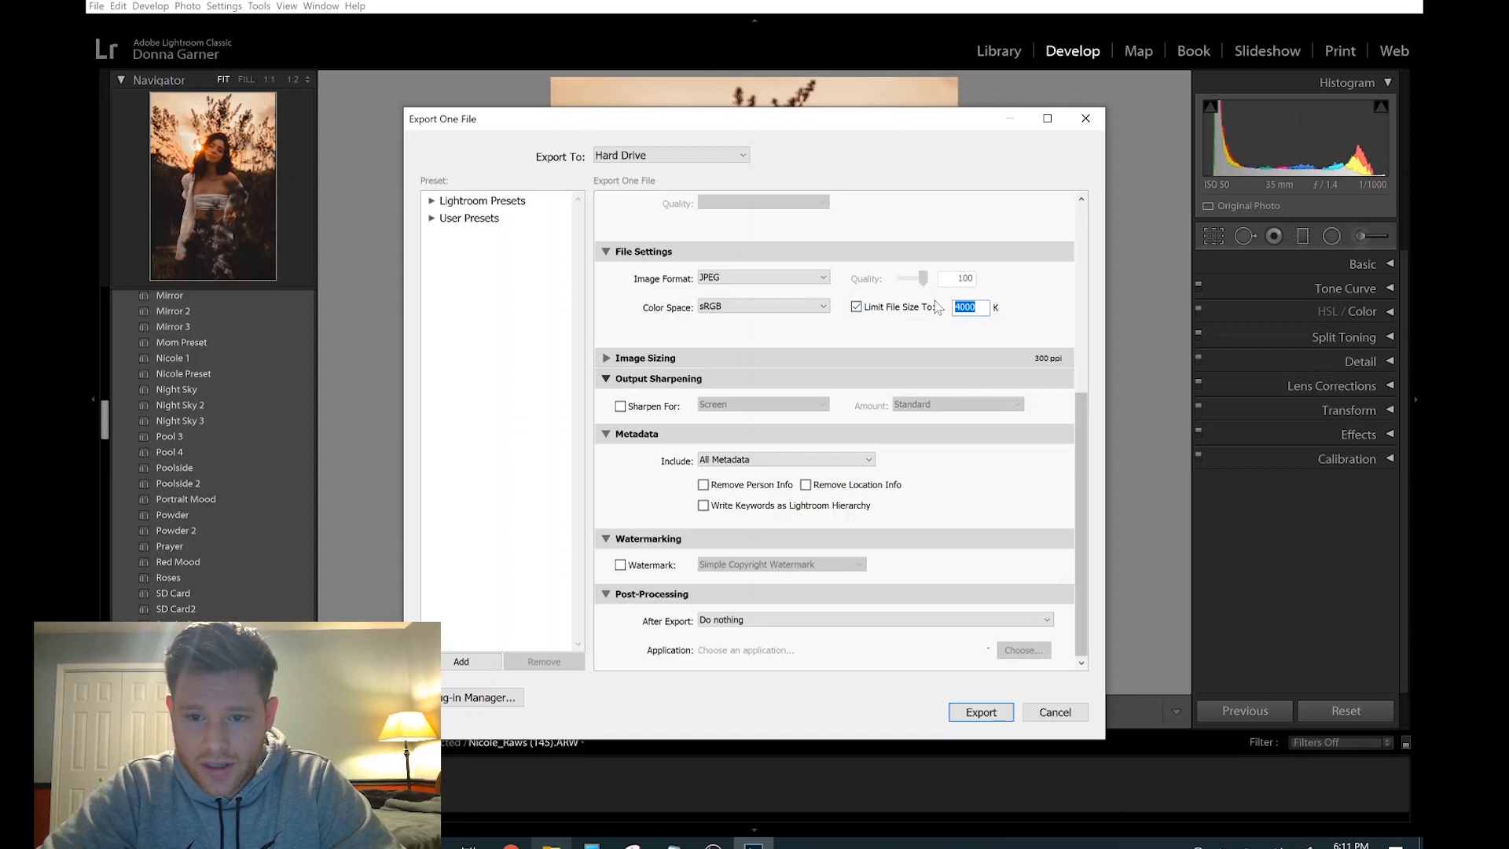
{"action": "left_click", "coordinate": [977, 307]}
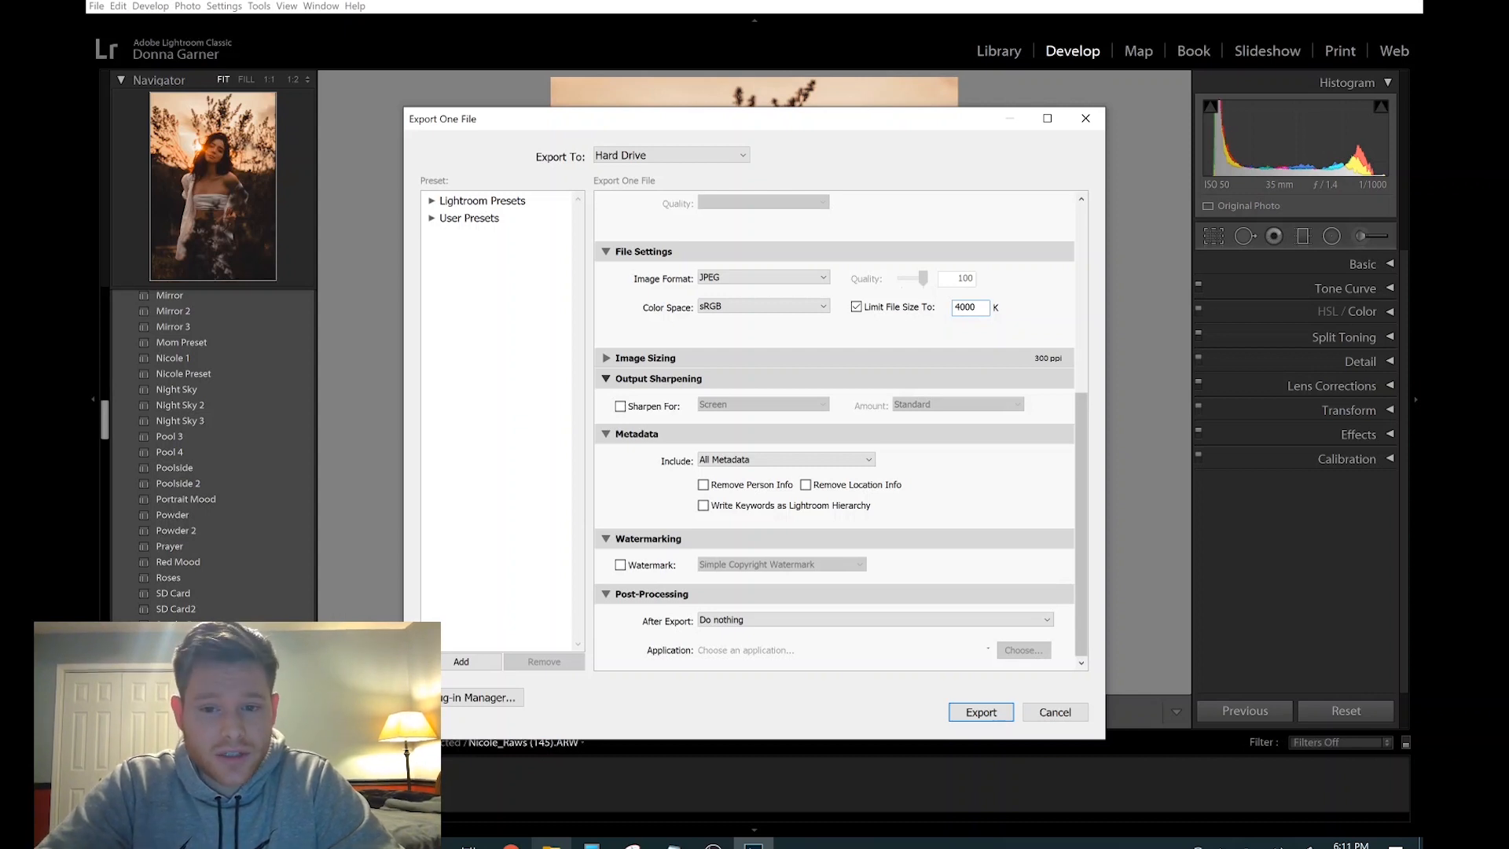
{"action": "double_click", "coordinate": [965, 306]}
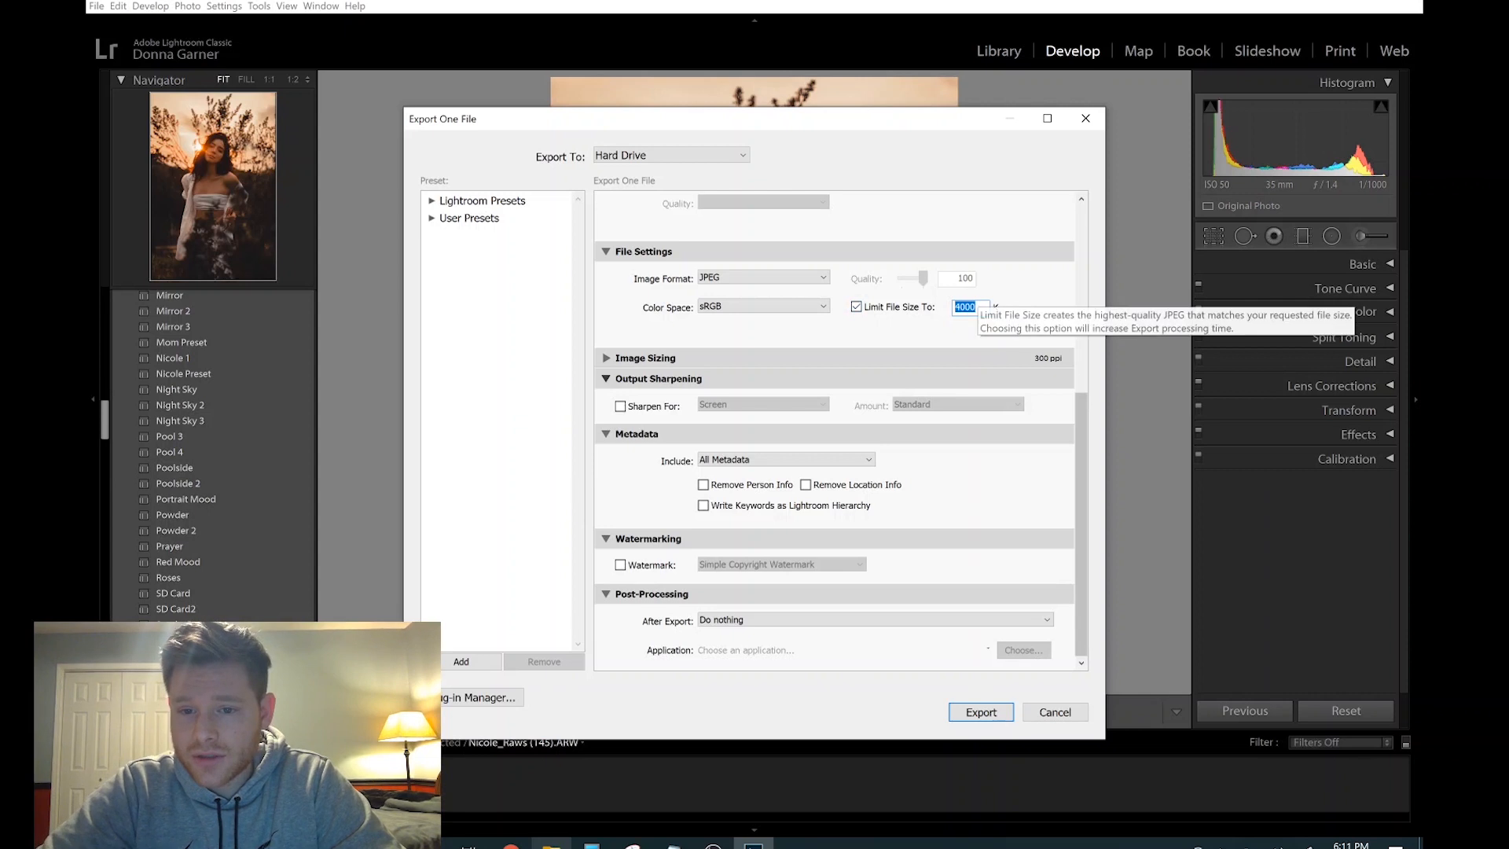
{"action": "left_click", "coordinate": [975, 306]}
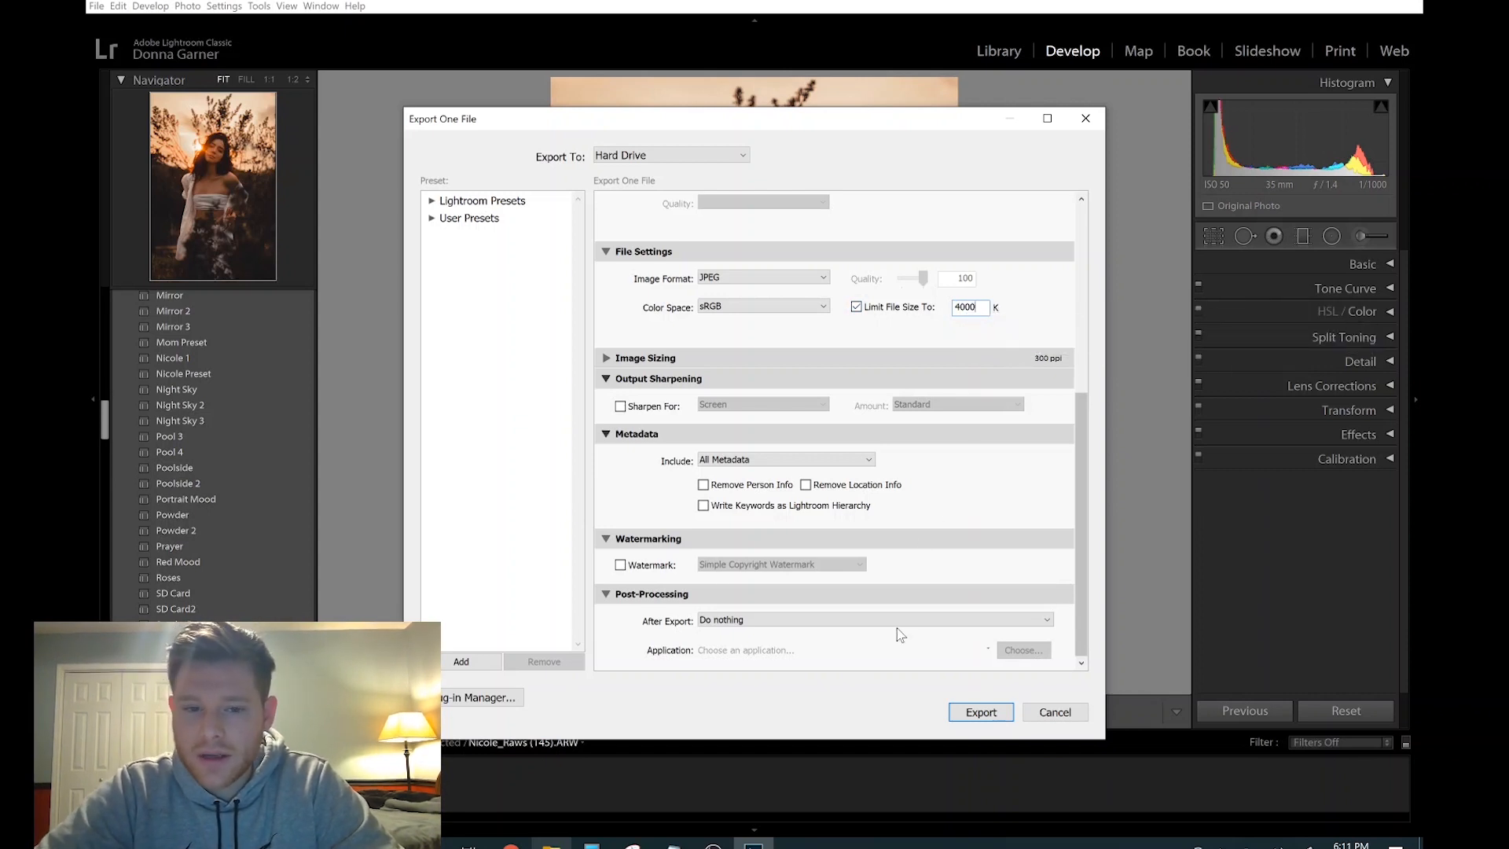
{"action": "left_click", "coordinate": [968, 711]}
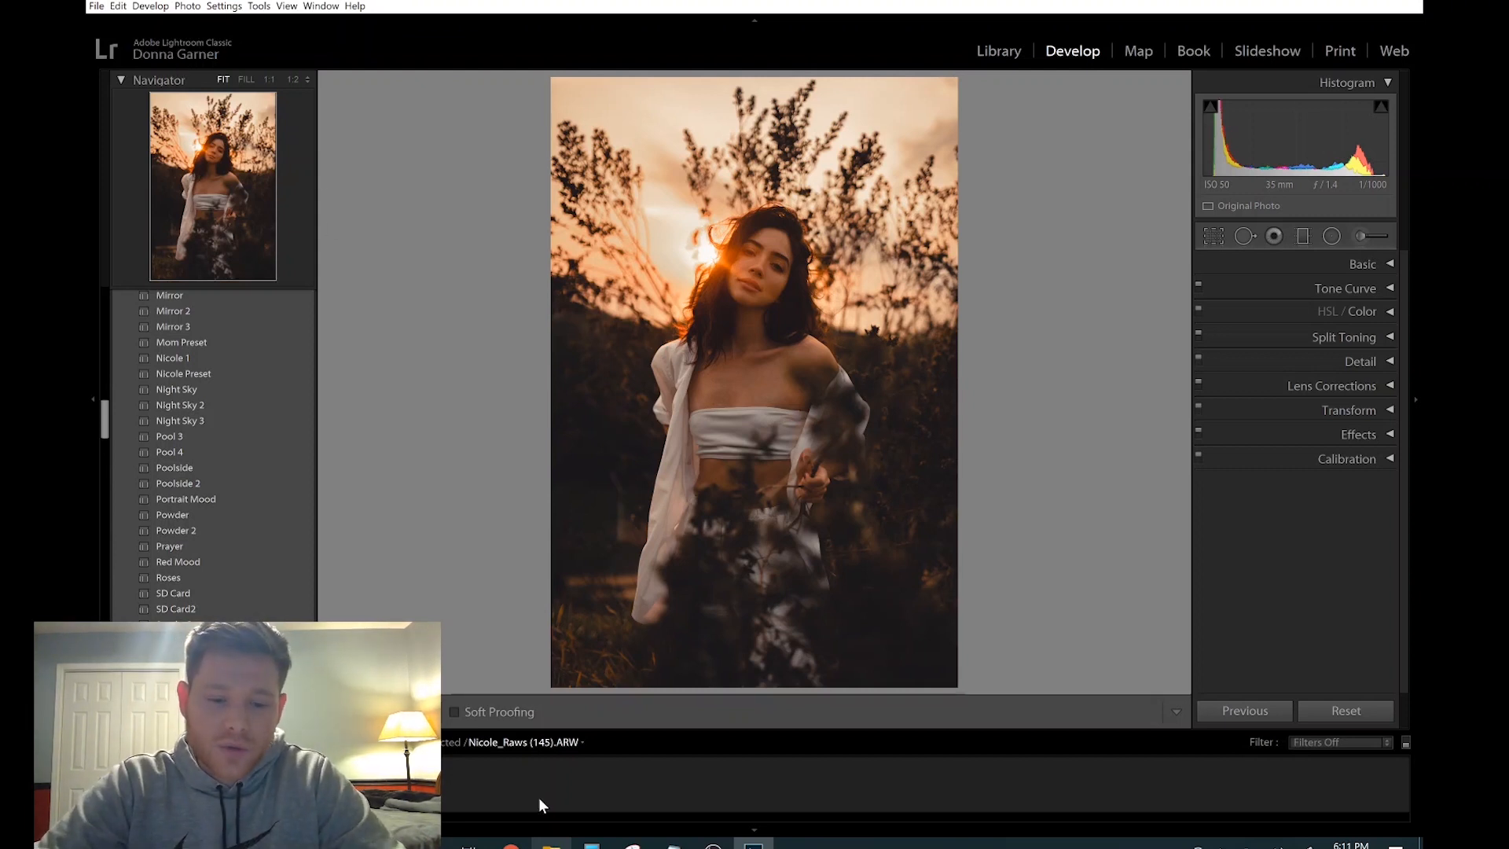
Switch to Chrome, open facebook.com and go to the Master Photography with BleachFilm | Support & Learning Hub group.
{"action": "left_click", "coordinate": [511, 845]}
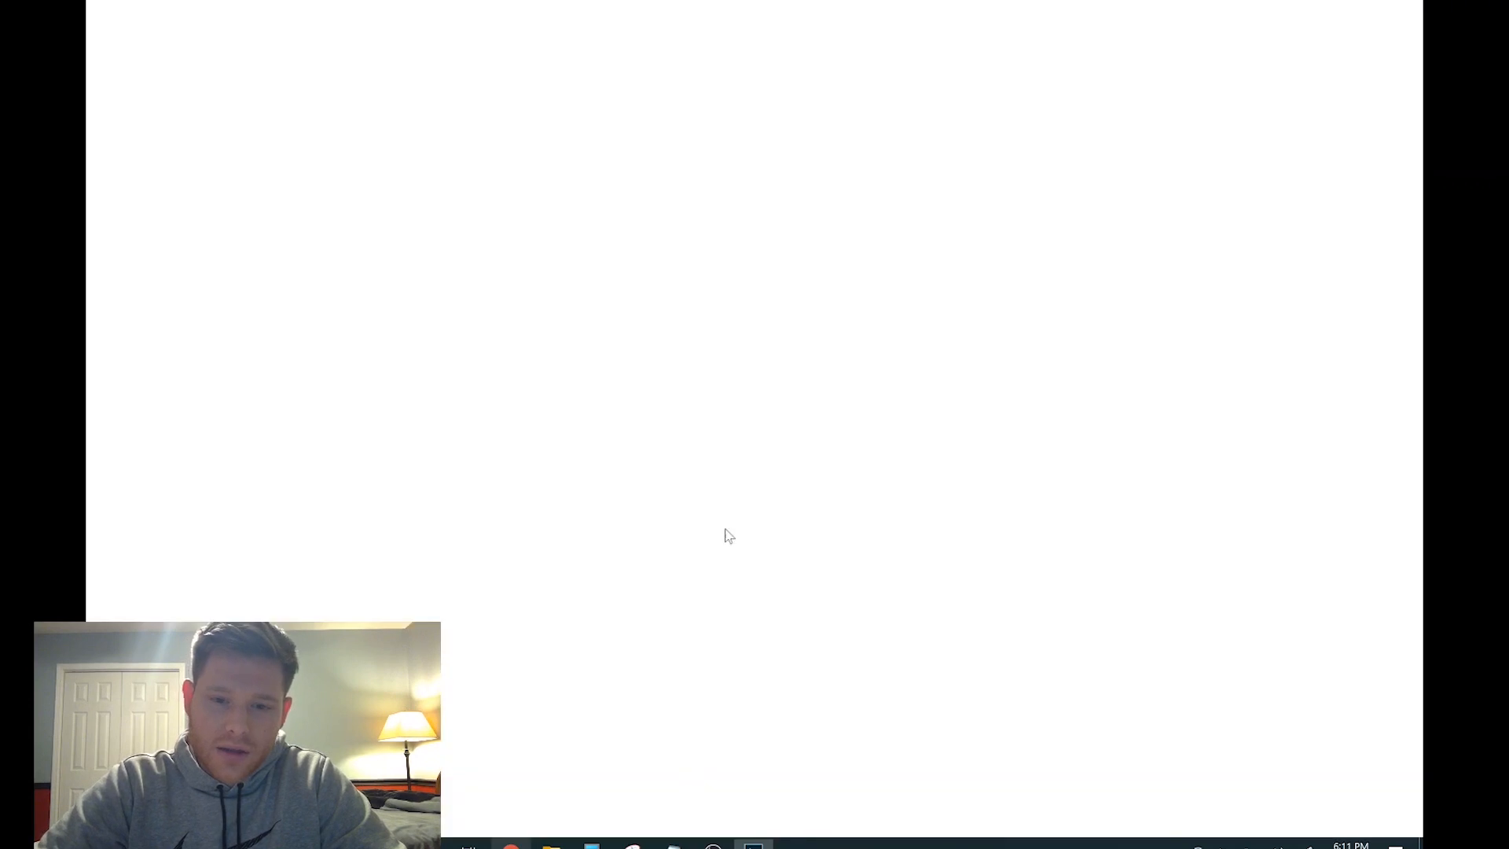
{"action": "type", "text": "fac"}
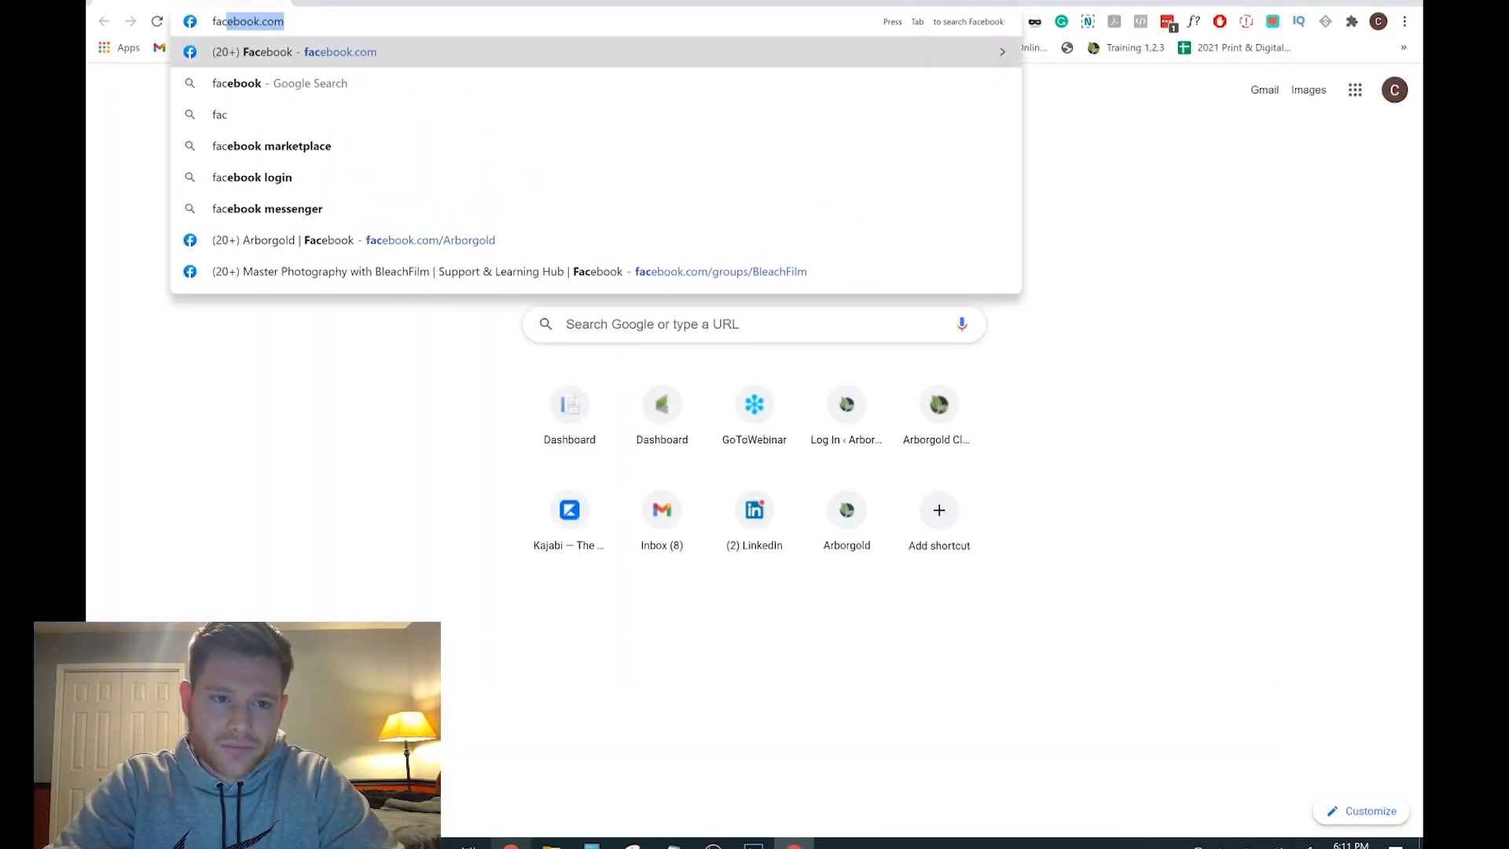
{"action": "key", "text": "Return"}
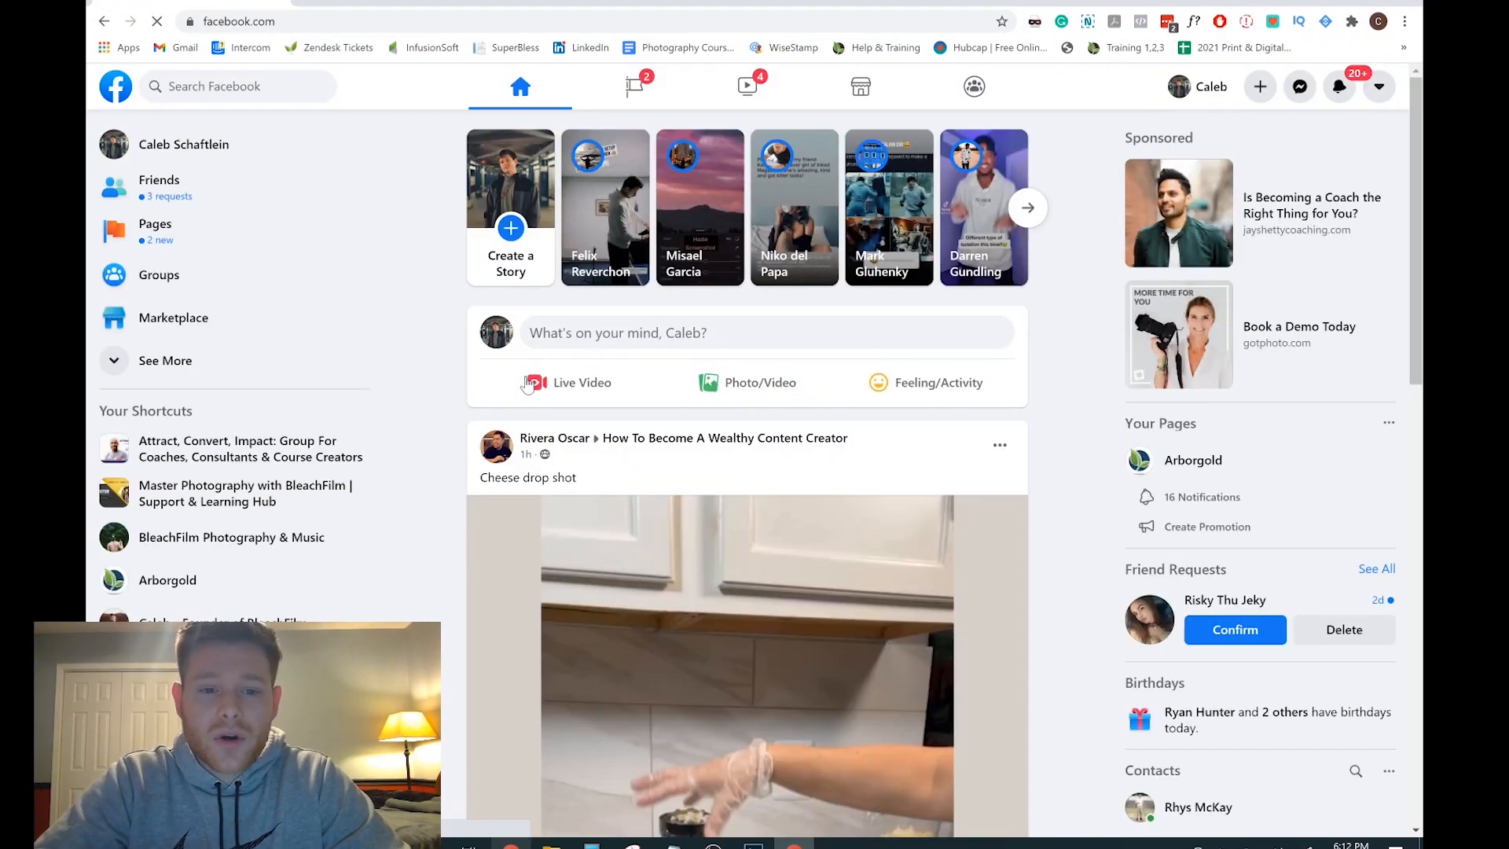
{"action": "left_click", "coordinate": [228, 494]}
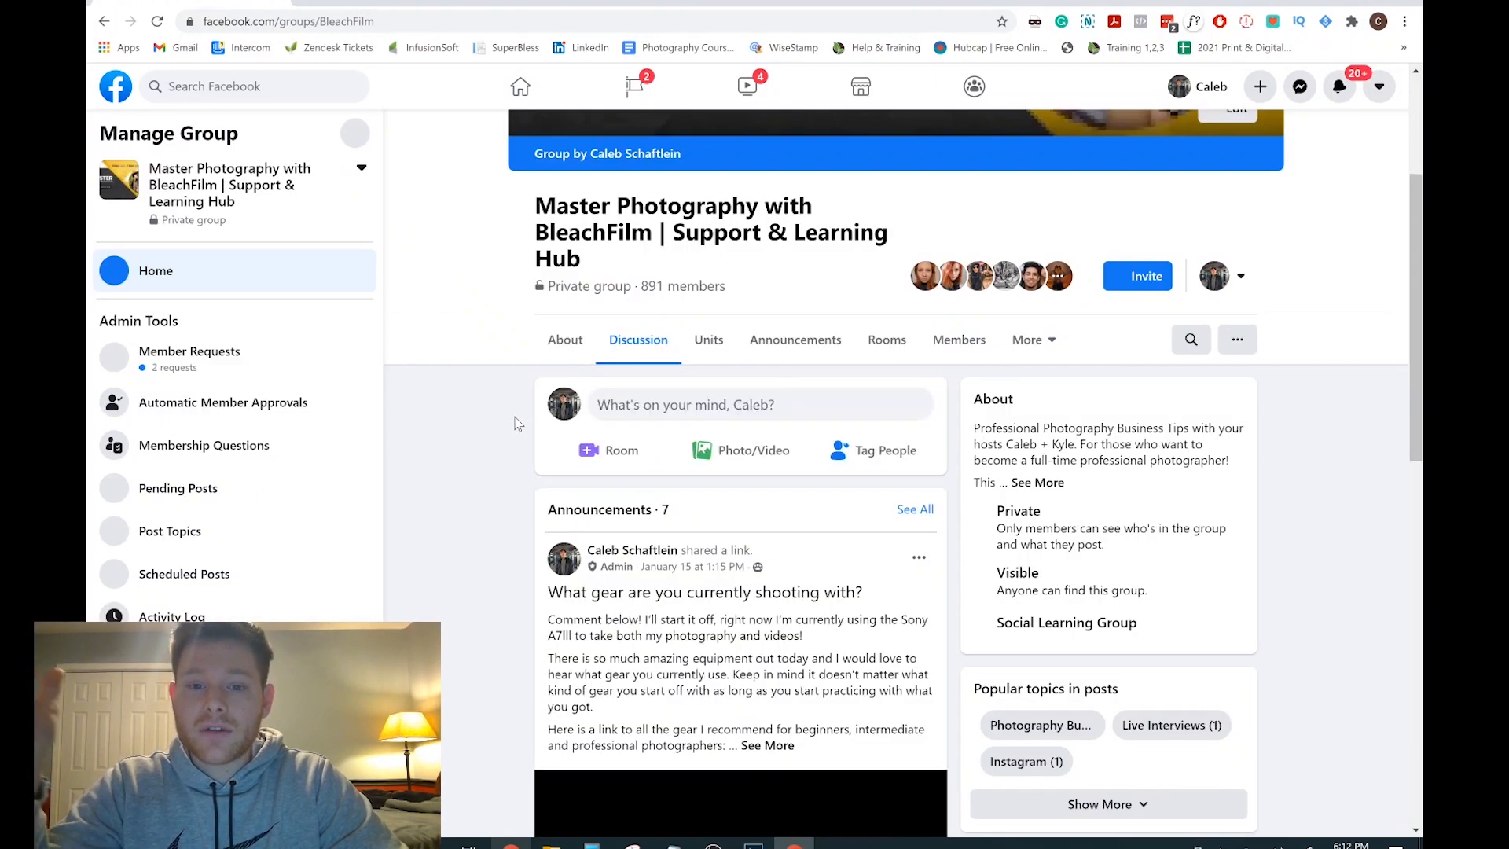
{"action": "scroll", "coordinate": [514, 416], "scroll_direction": "up", "scroll_amount": 1}
{"action": "scroll", "coordinate": [657, 651], "scroll_direction": "down", "scroll_amount": 1}
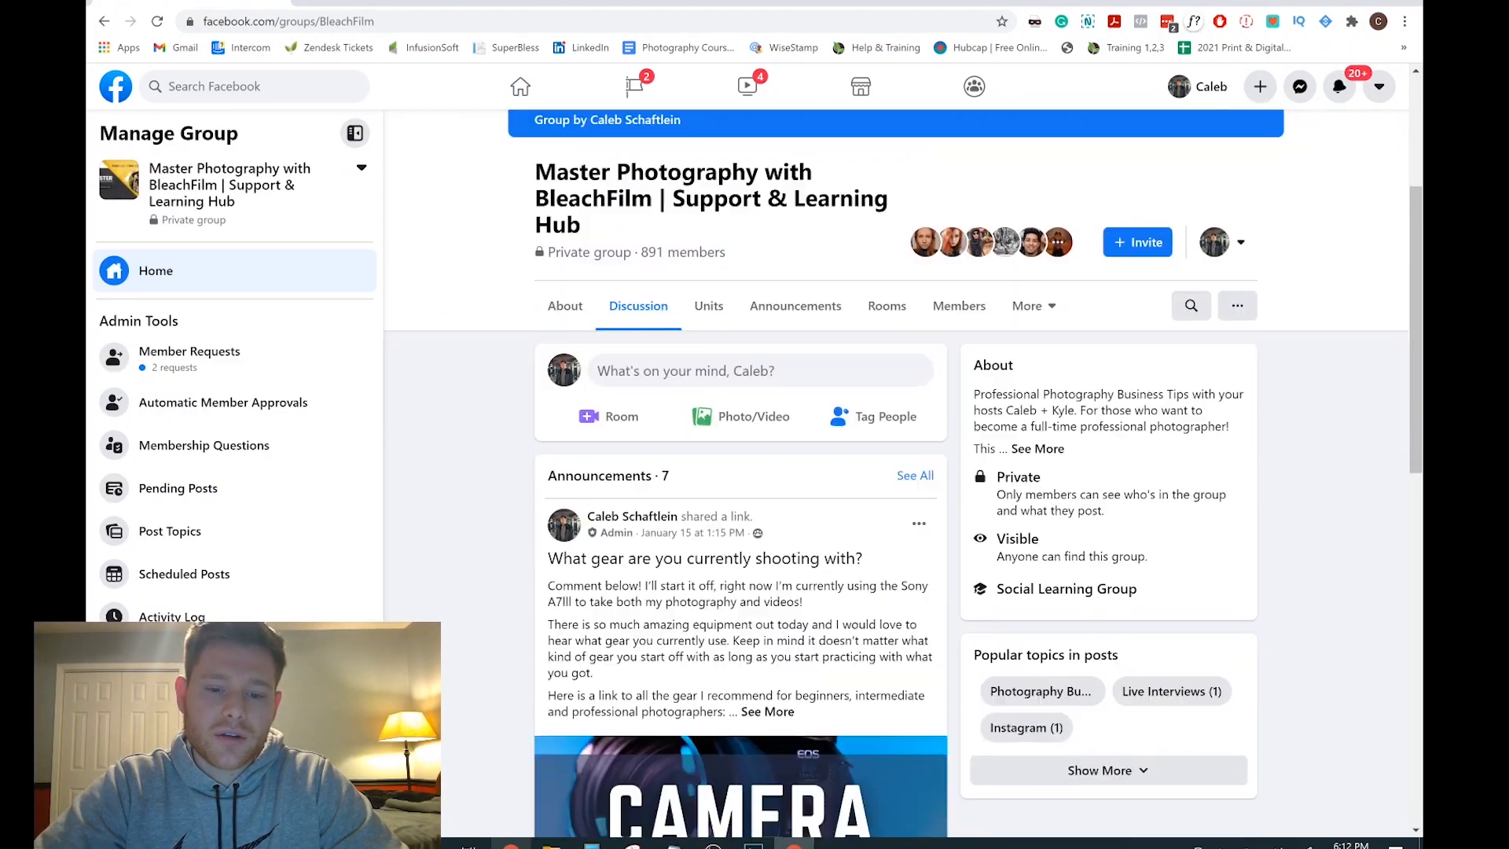
{"action": "scroll", "coordinate": [657, 651], "scroll_direction": "up", "scroll_amount": 3}
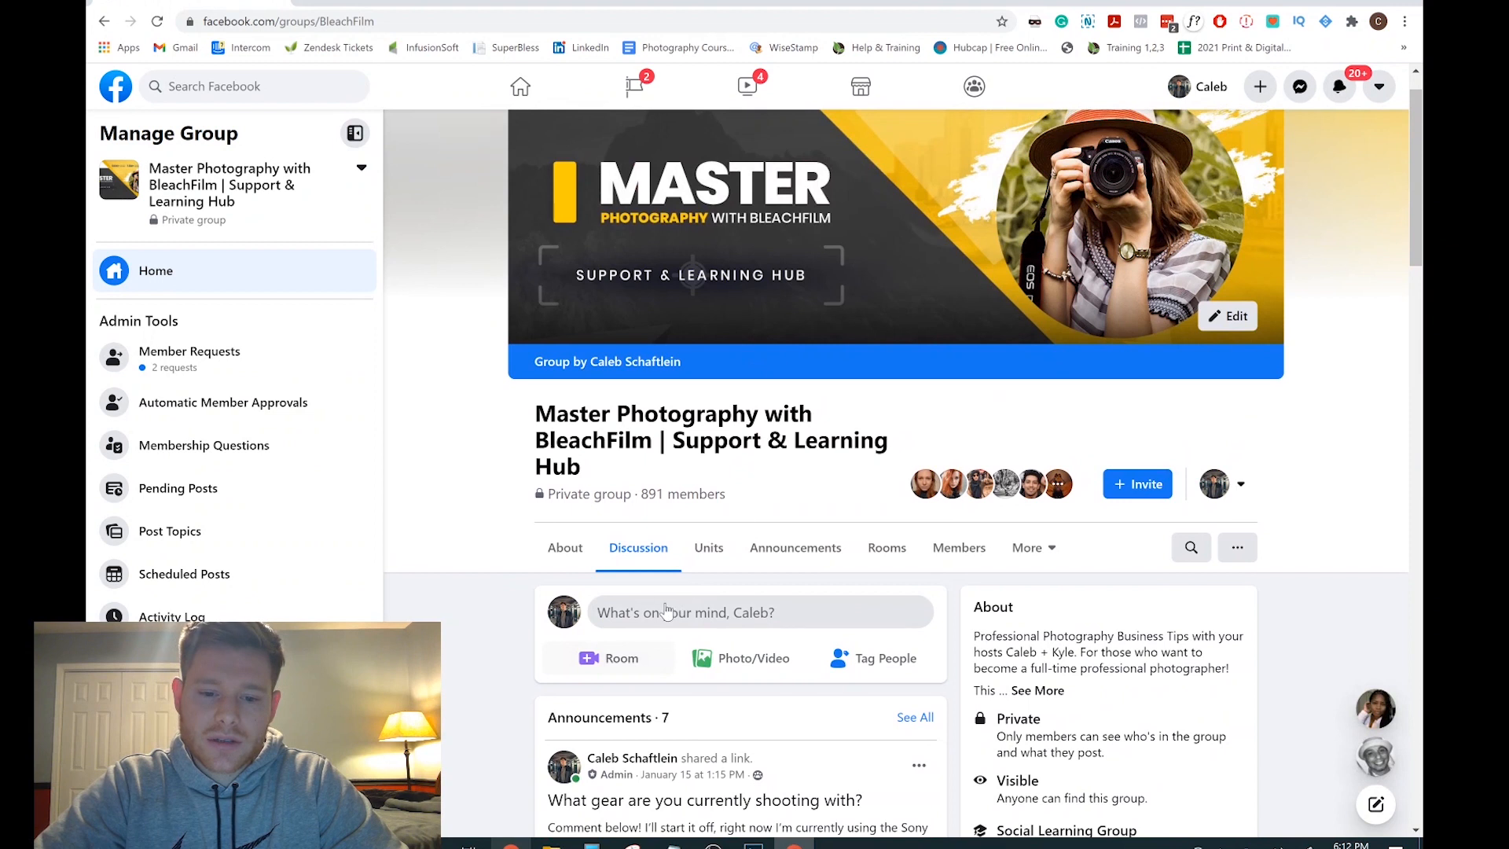
Try drafting a group post reading "Hey Everyone!" with a photo attachment, and discard it.
{"action": "left_click", "coordinate": [685, 609]}
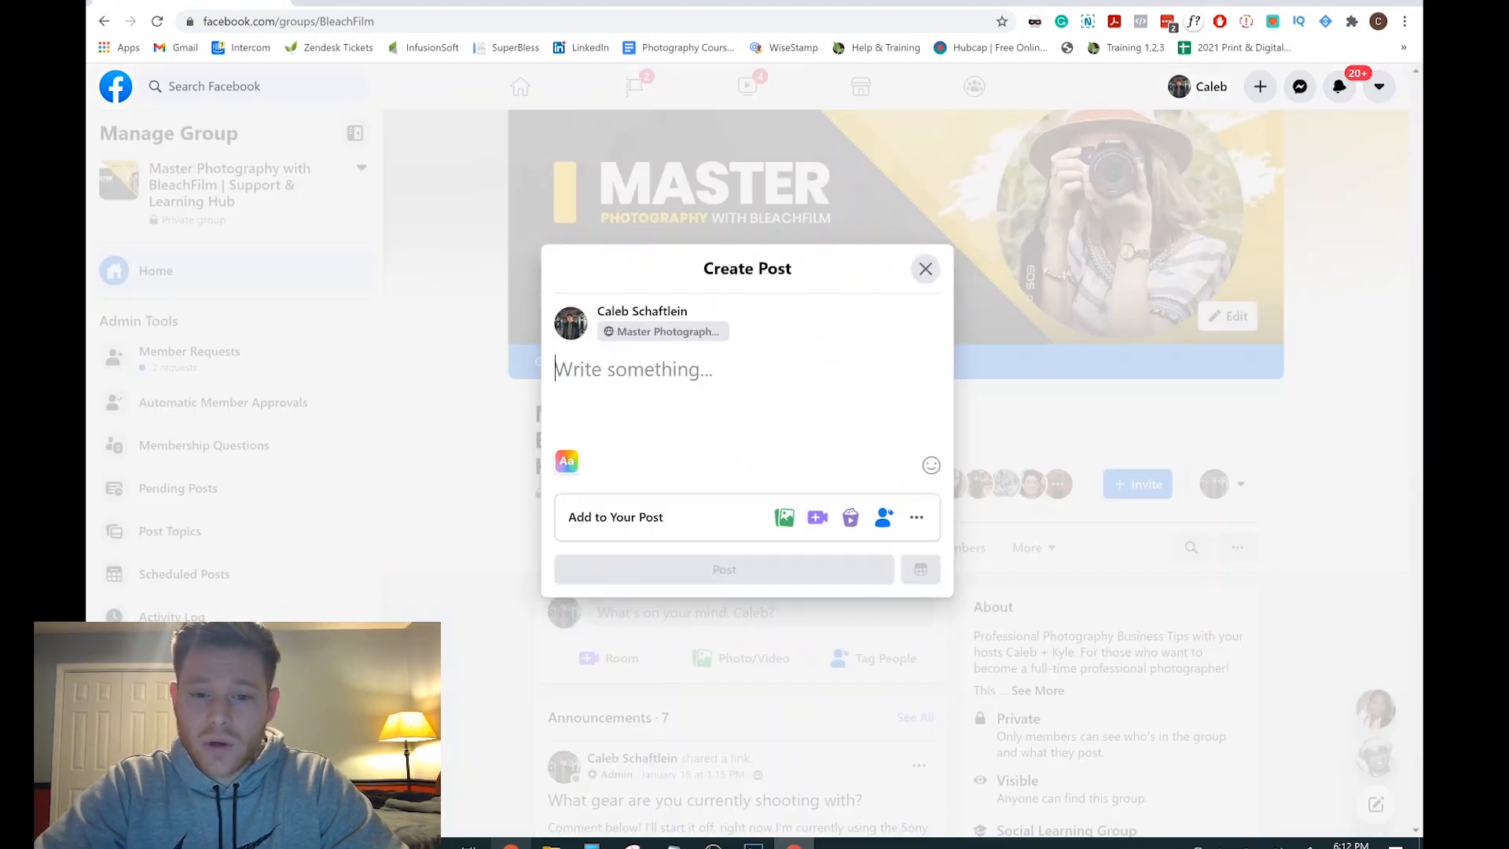
{"action": "type", "text": "Hy"}
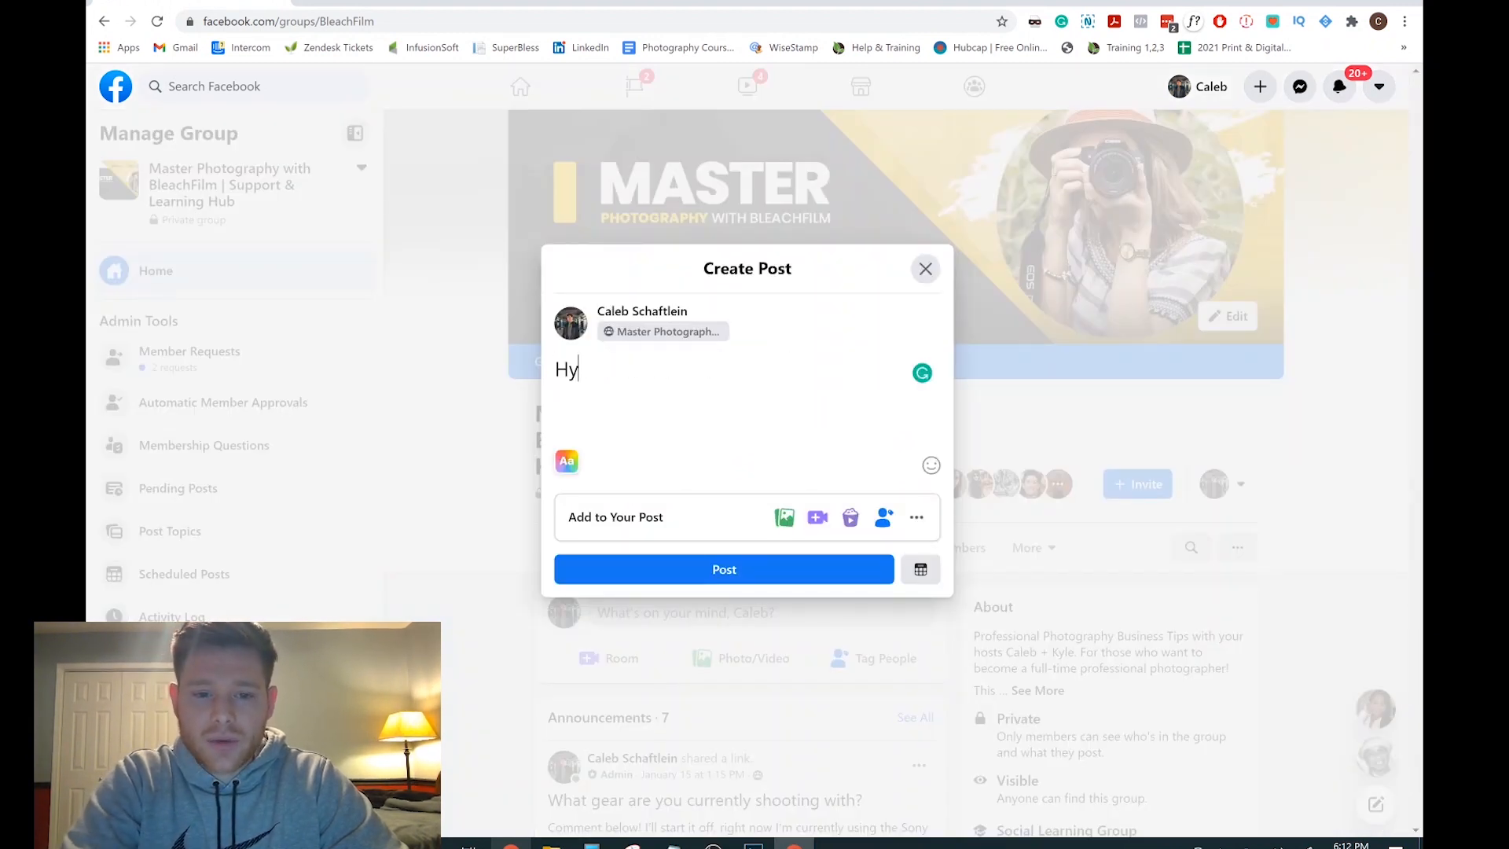
{"action": "type", "text": "y @"}
{"action": "key", "text": "BackSpace"}
{"action": "type", "text": "Everyone!"}
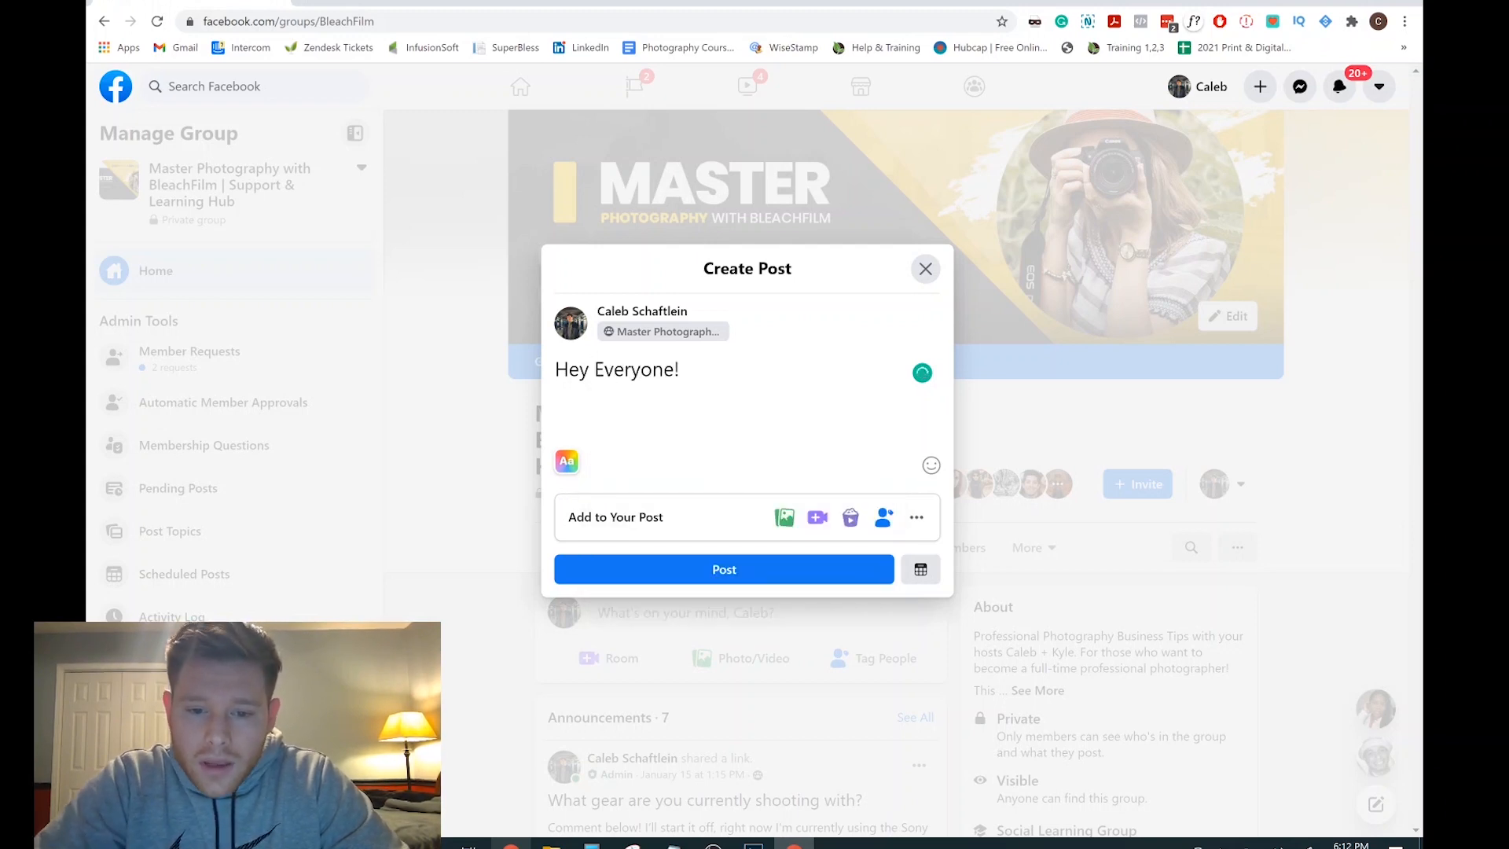
{"action": "left_click", "coordinate": [783, 521]}
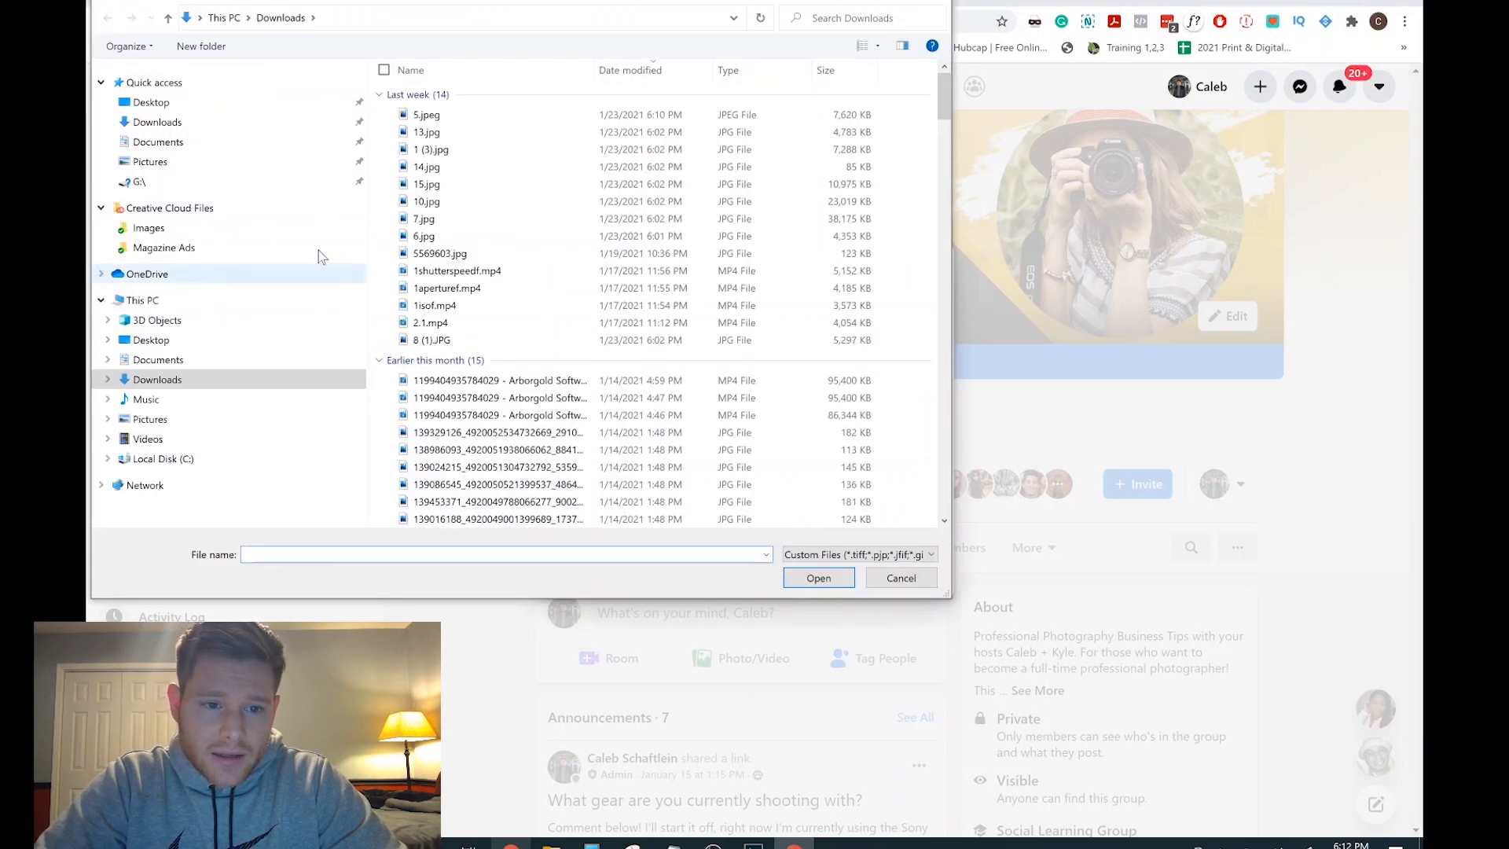
{"action": "left_click", "coordinate": [946, 2]}
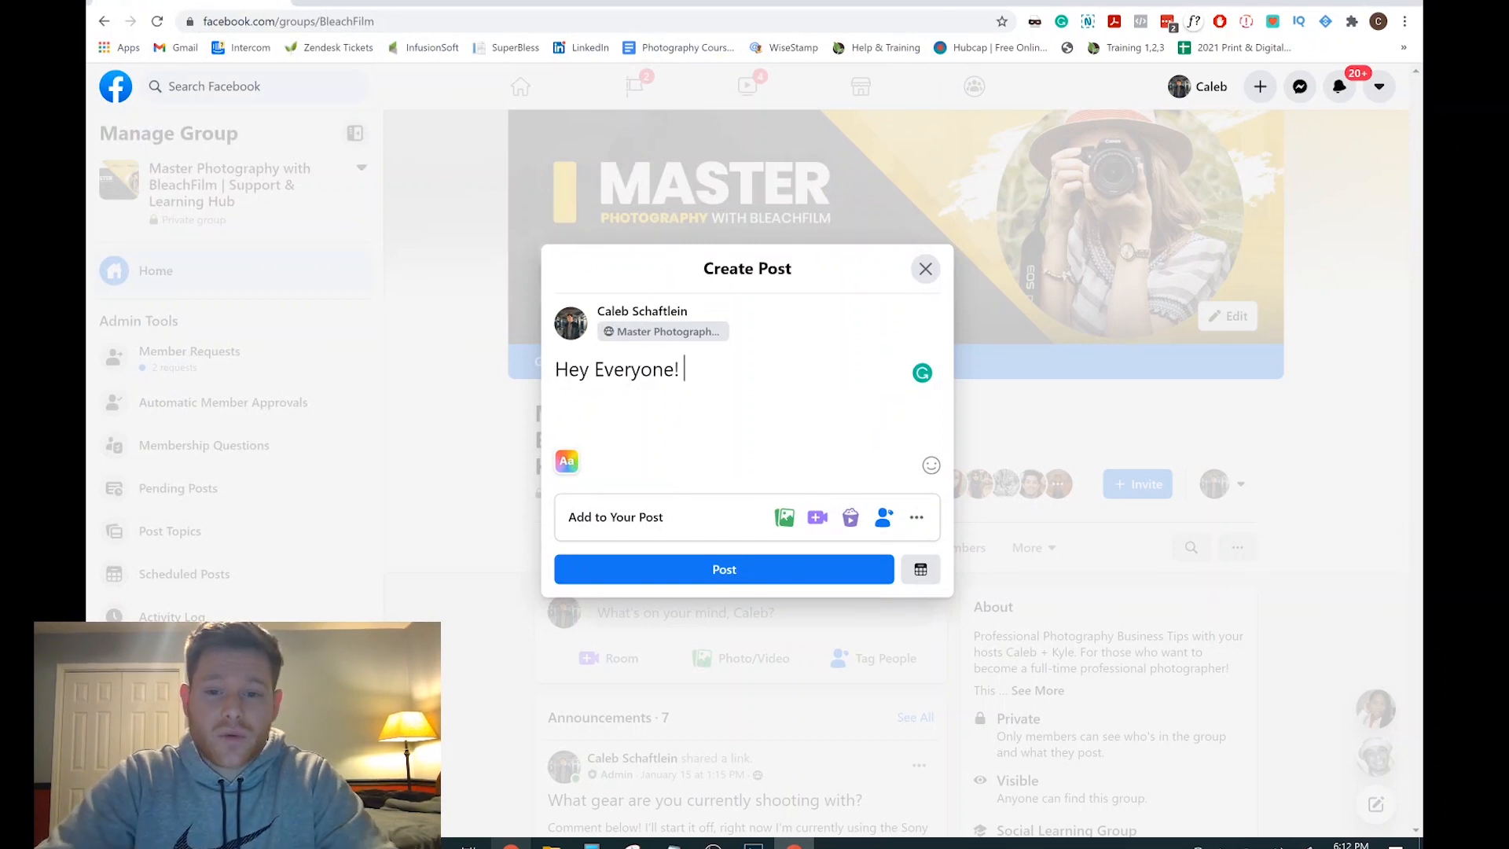
{"action": "left_click", "coordinate": [925, 269]}
{"action": "scroll", "coordinate": [865, 393], "scroll_direction": "down", "scroll_amount": 1}
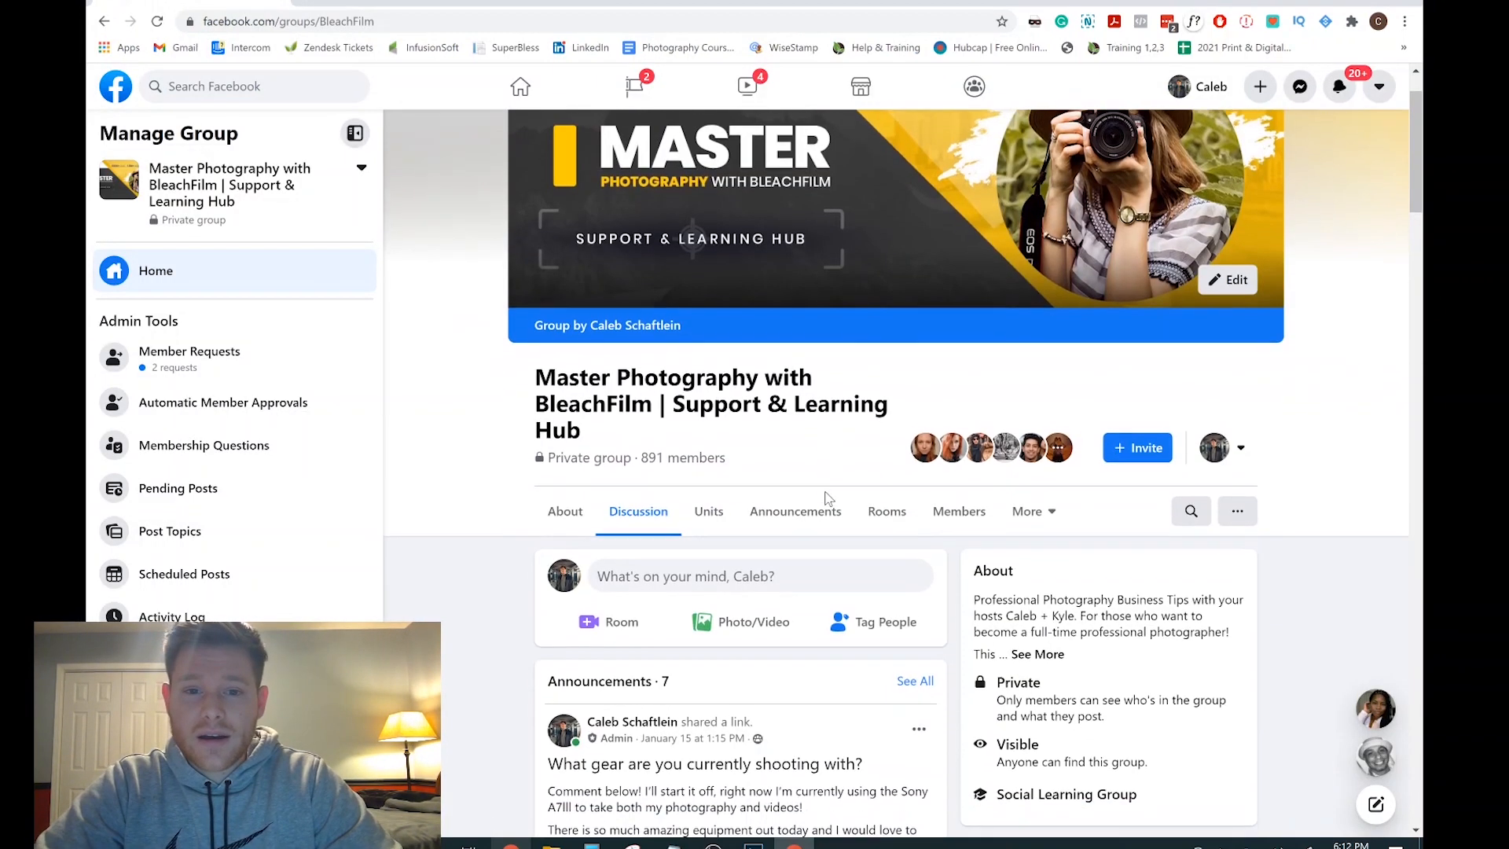
{"action": "scroll", "coordinate": [825, 495], "scroll_direction": "up", "scroll_amount": 2}
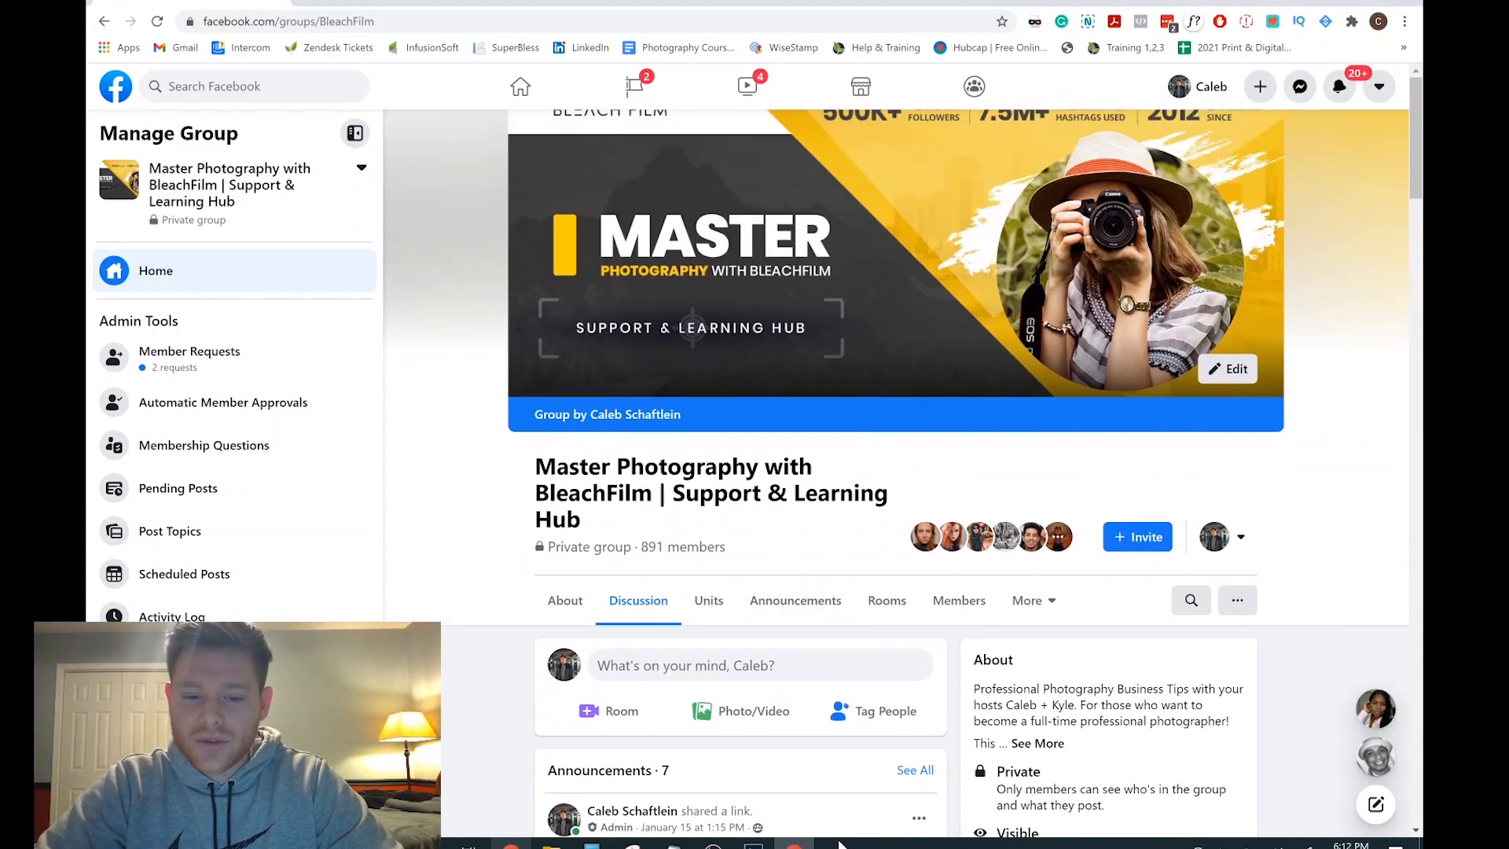